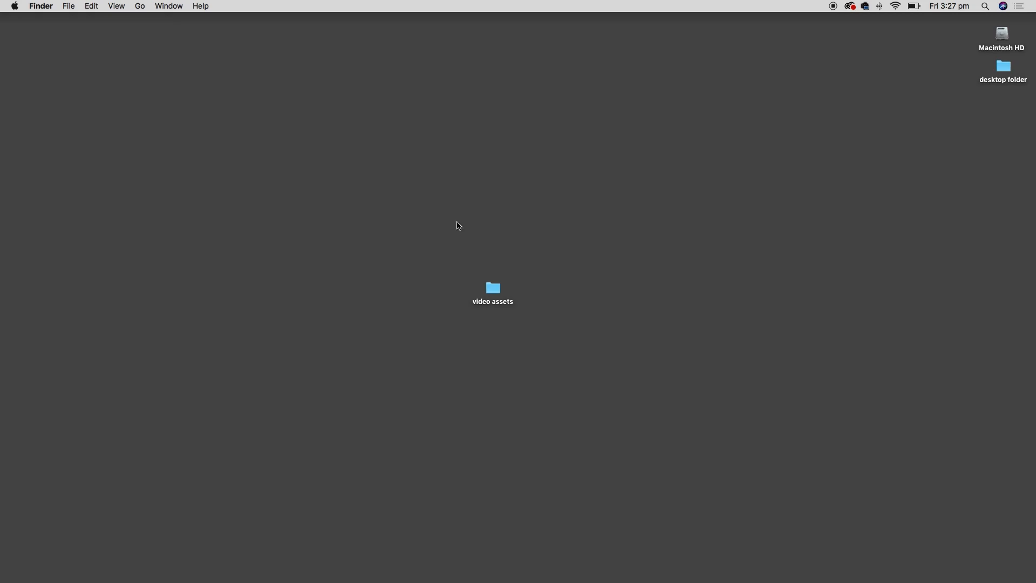
- Open the video assets folder and Quick Look preview trailer example.mp4
double_click(493, 287)
mouse_move(537, 246)
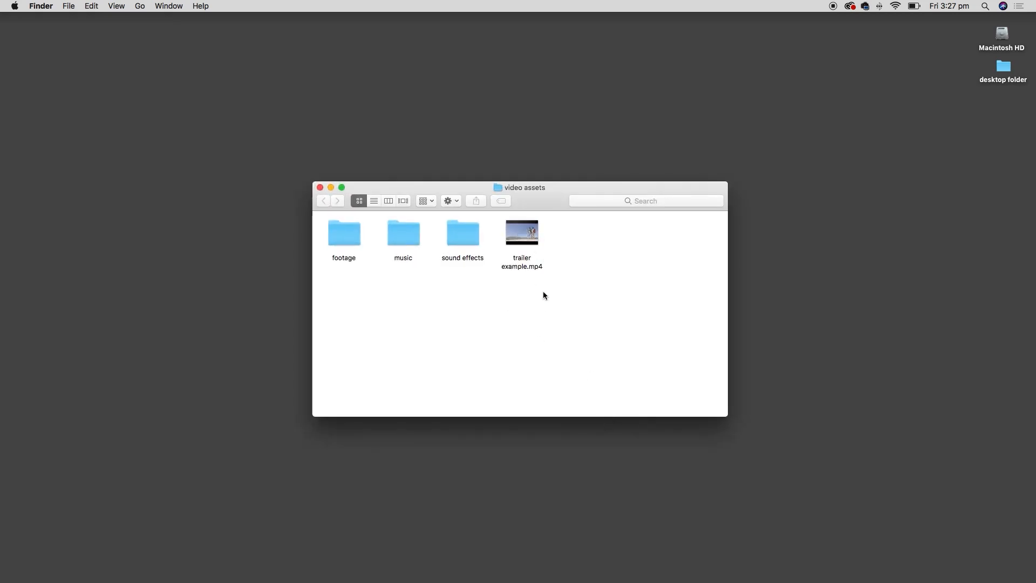
click(534, 243)
key(space)
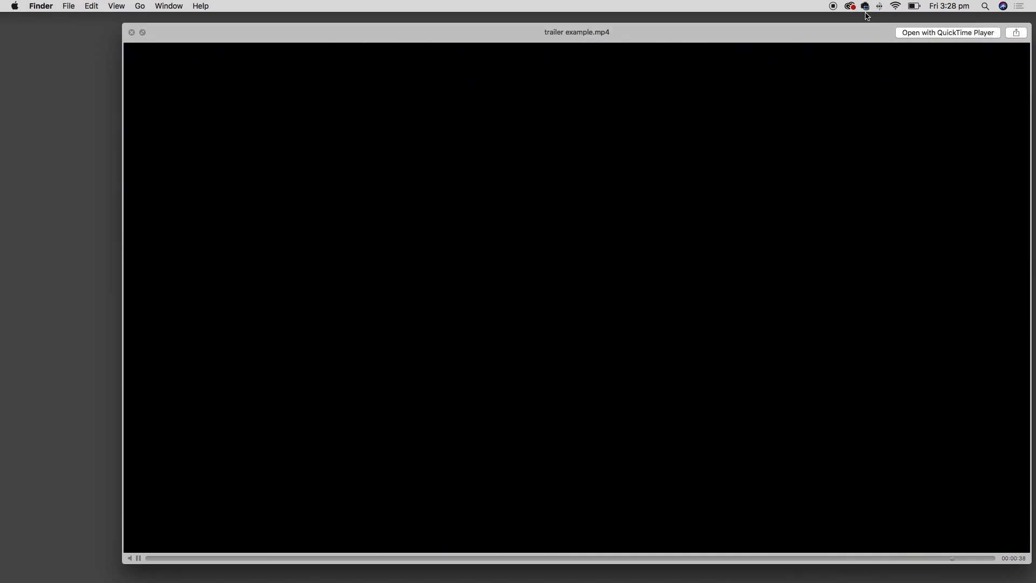
key(space)
click(551, 308)
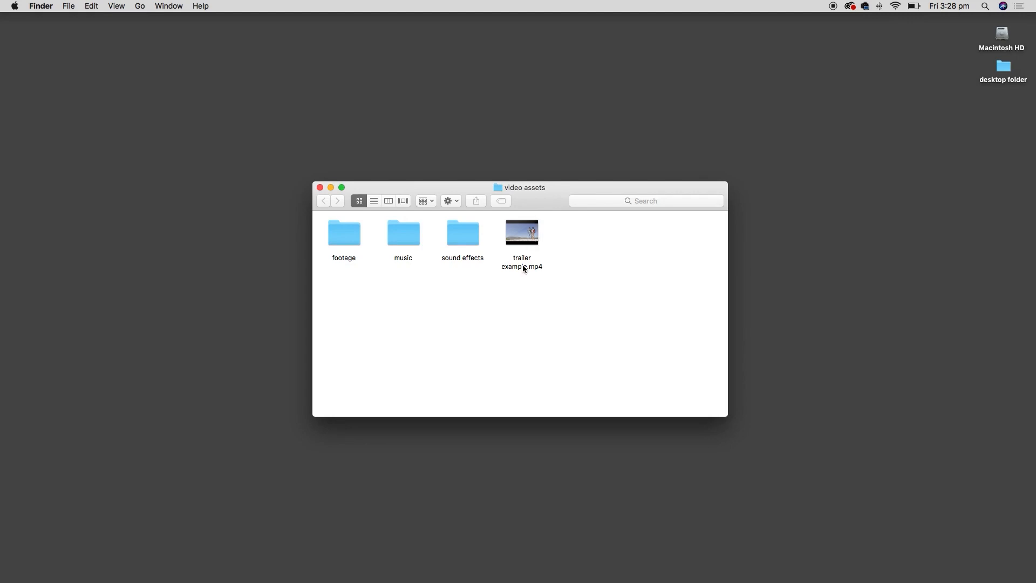
drag(552, 198, 547, 209)
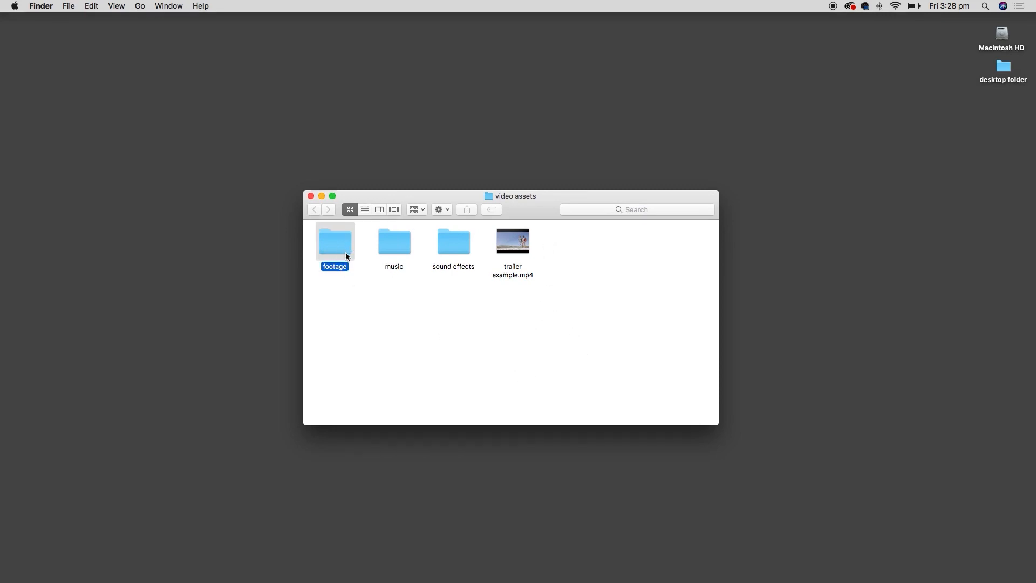
- Open the footage folder and Quick Look preview the Beetle.mp4 clip
click(404, 253)
click(460, 263)
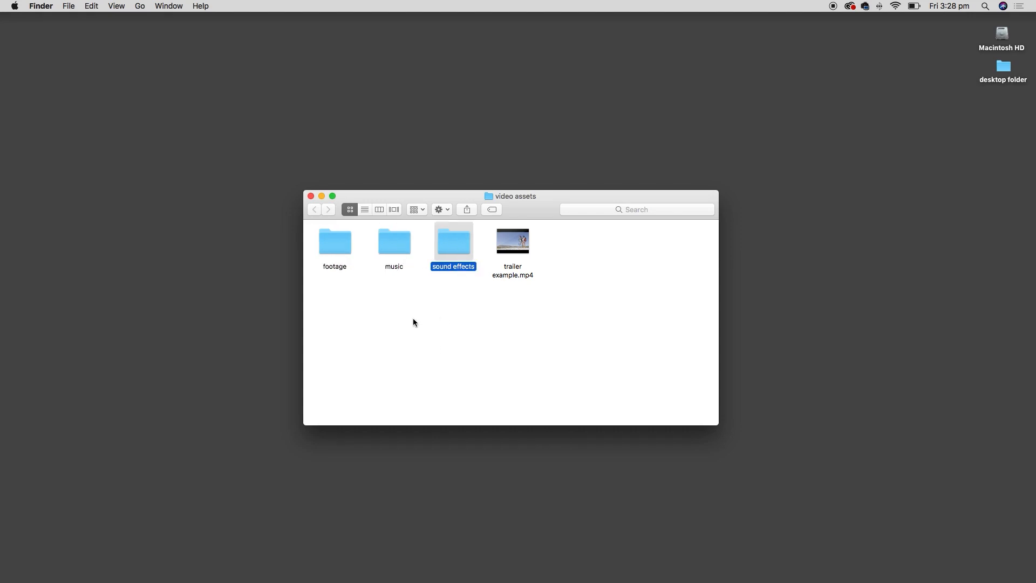
double_click(345, 248)
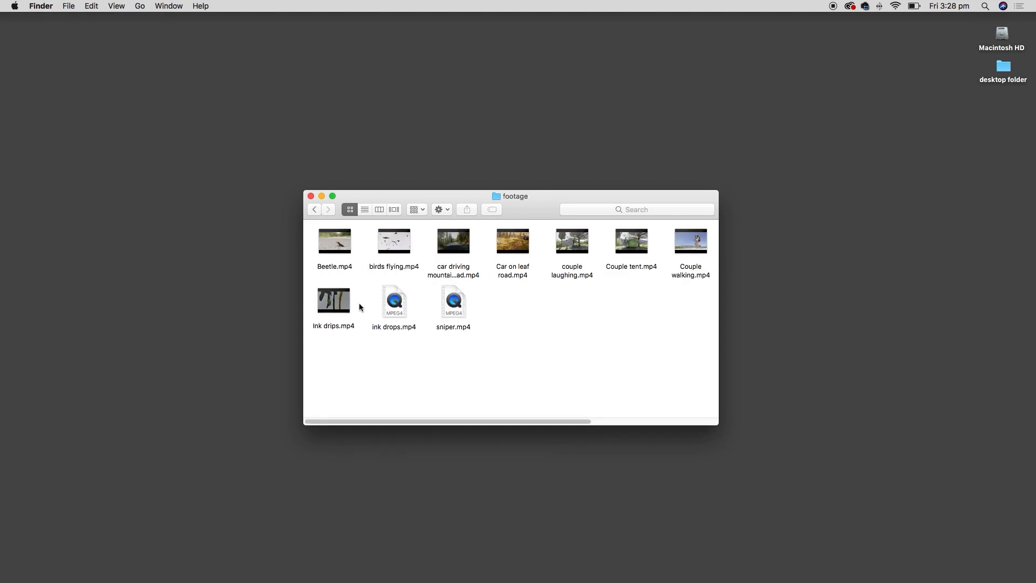
click(349, 260)
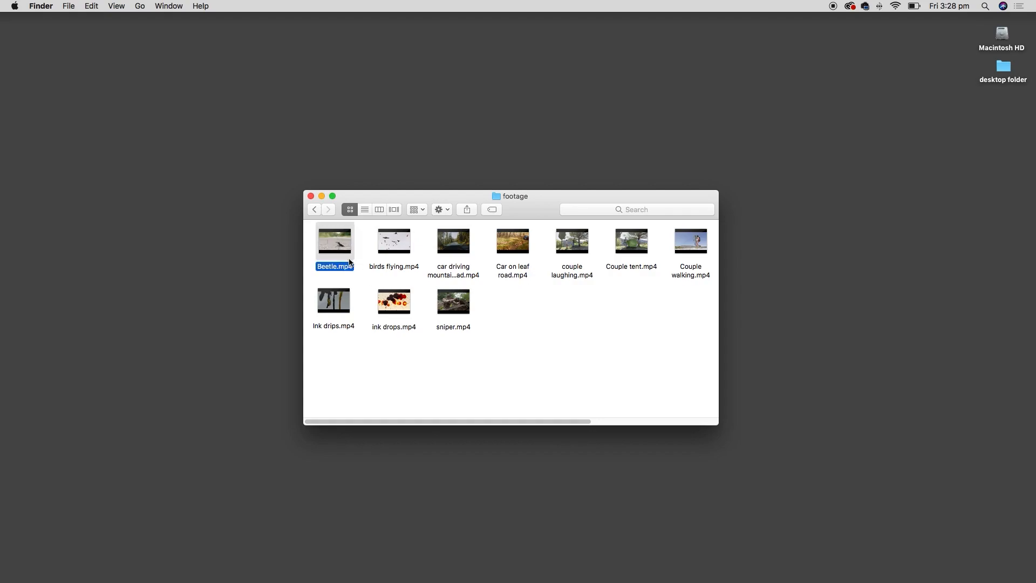
key(space)
- Preview the sniper and Couple tent clips, then return to the video assets folder
key(space)
key(Down)
click(453, 307)
key(space)
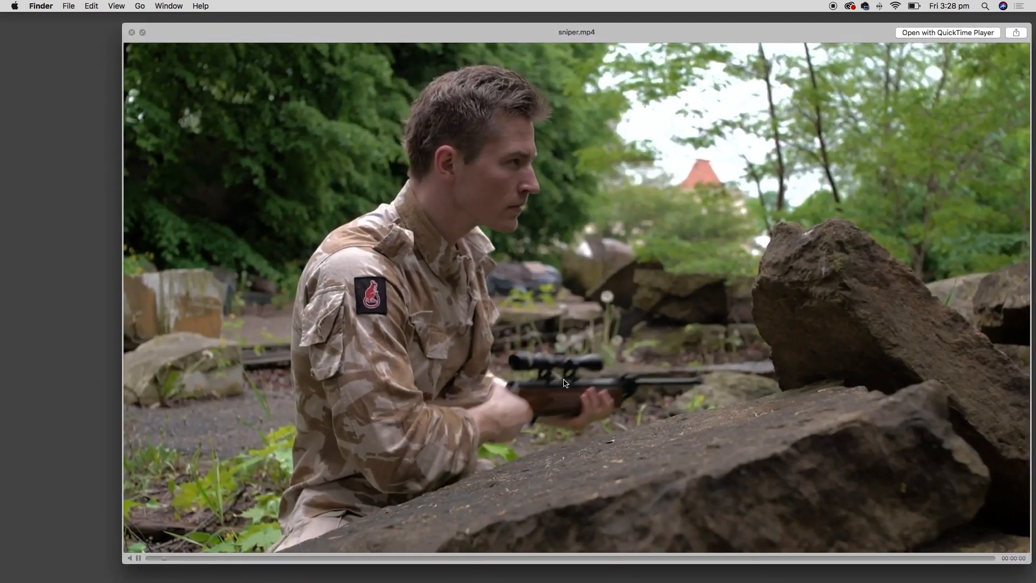
key(space)
click(576, 246)
key(space)
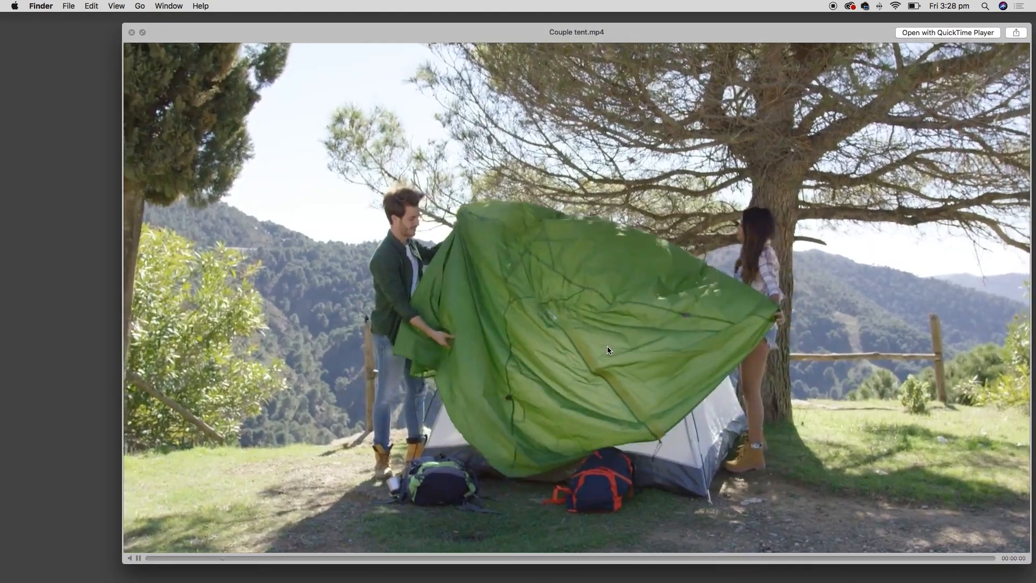
key(space)
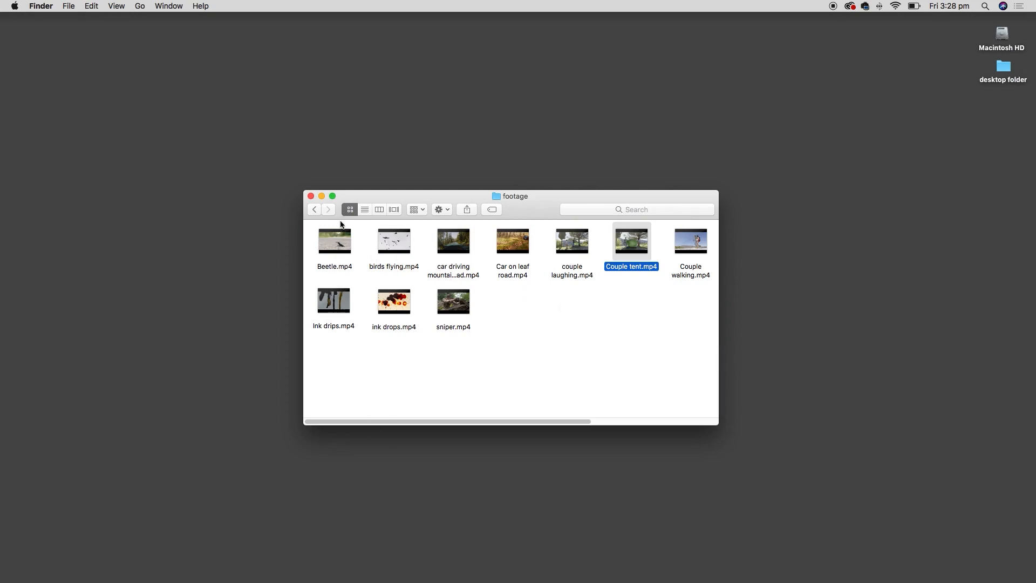
click(315, 209)
drag(441, 187, 442, 193)
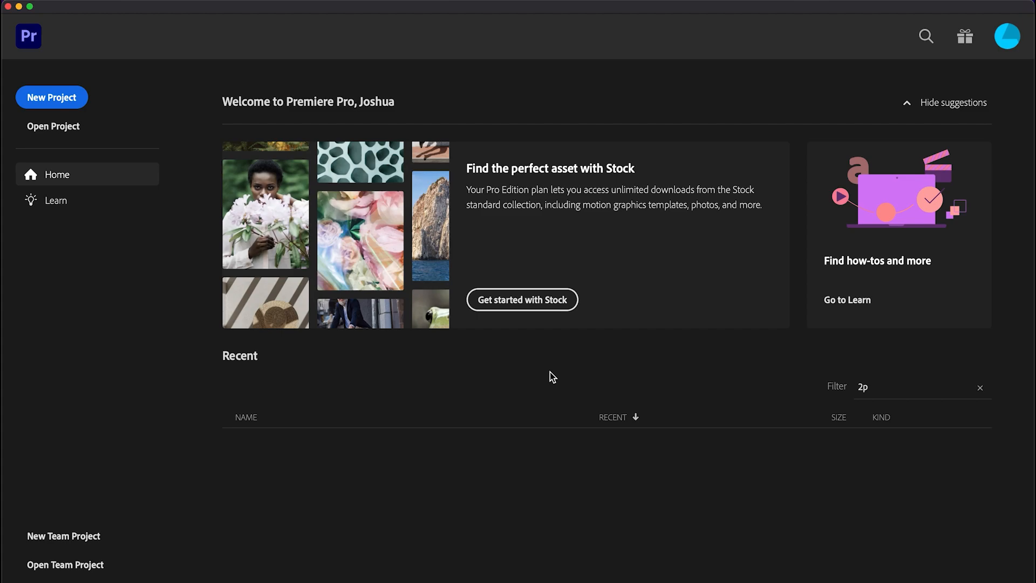
- Start a new project named 'Movie Trailer' and choose a different save location
click(67, 99)
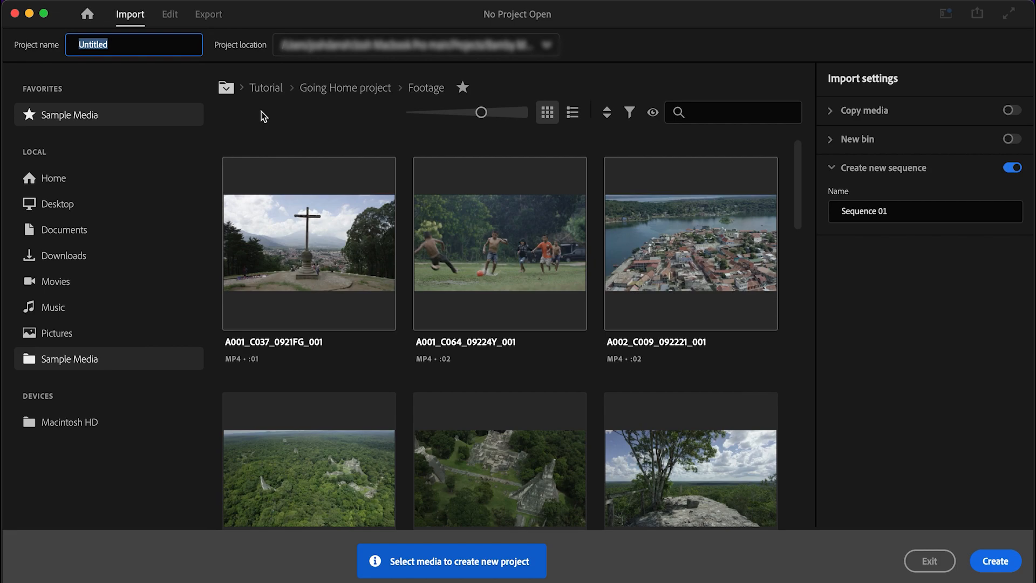
drag(151, 48, 50, 41)
text(Movie Trailer)
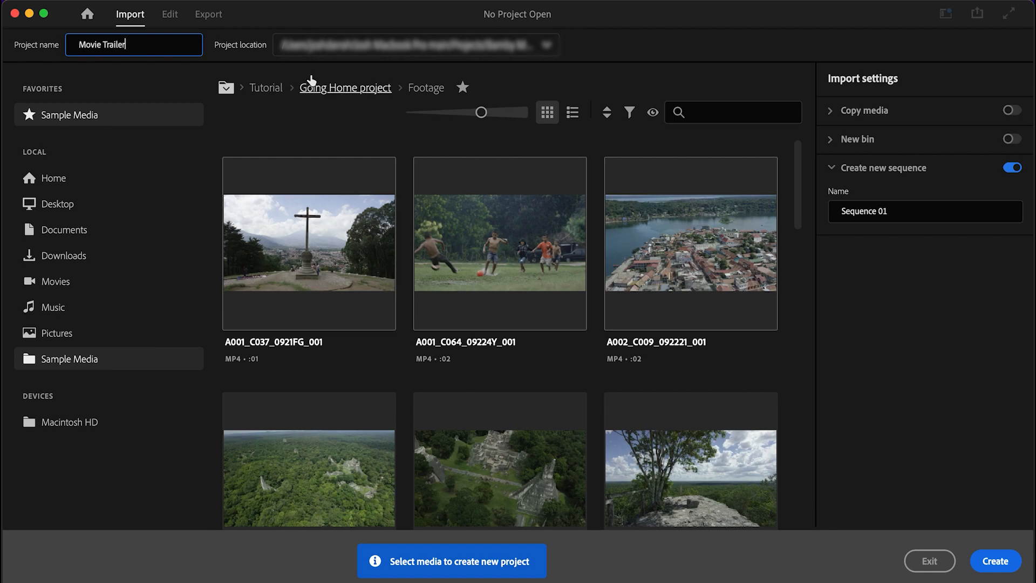
click(546, 47)
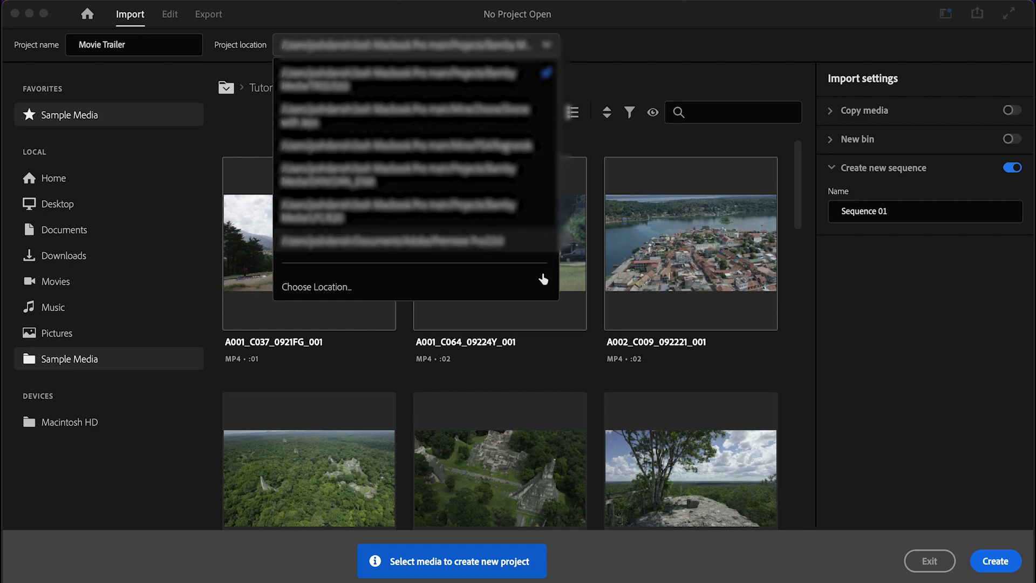
click(542, 290)
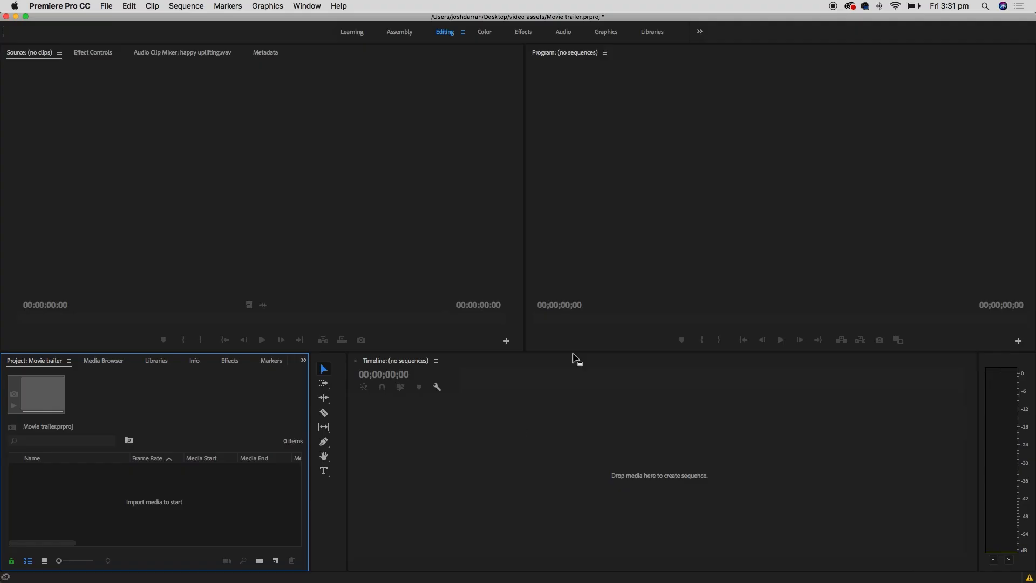
click(416, 242)
click(621, 195)
click(622, 419)
click(319, 527)
click(248, 398)
click(356, 248)
click(638, 217)
click(536, 451)
click(277, 405)
click(362, 261)
click(586, 208)
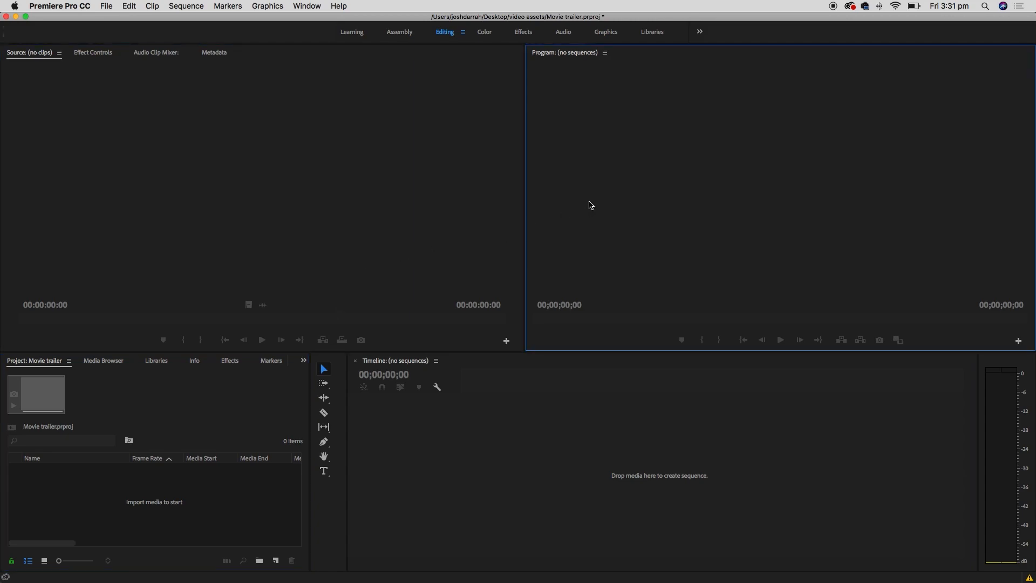
click(572, 443)
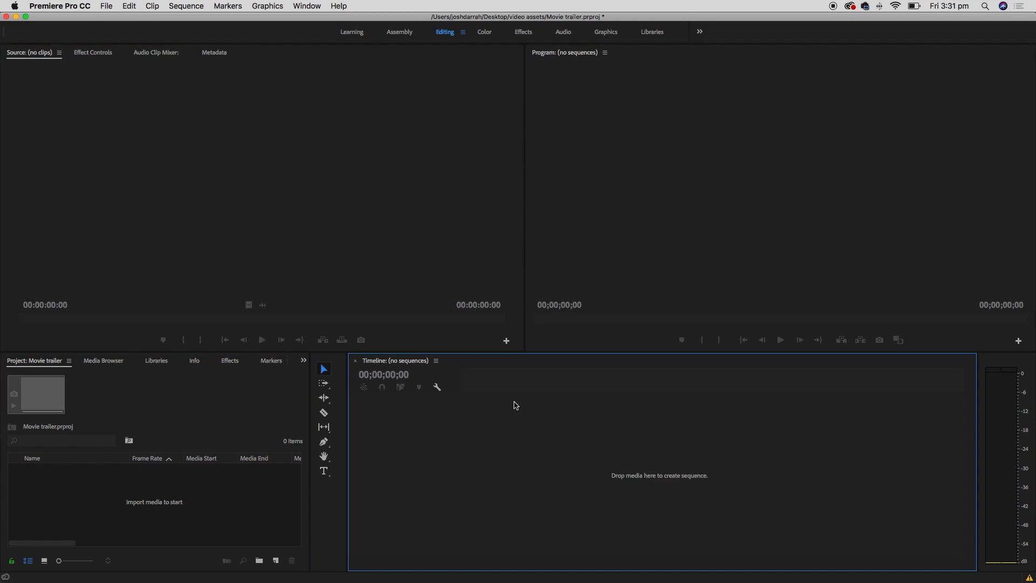
click(619, 287)
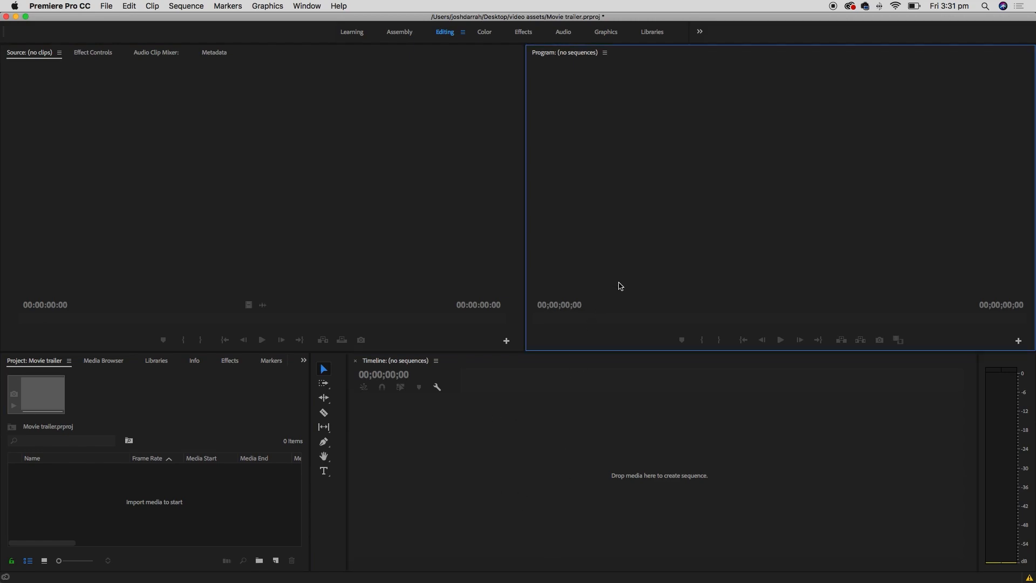
click(588, 435)
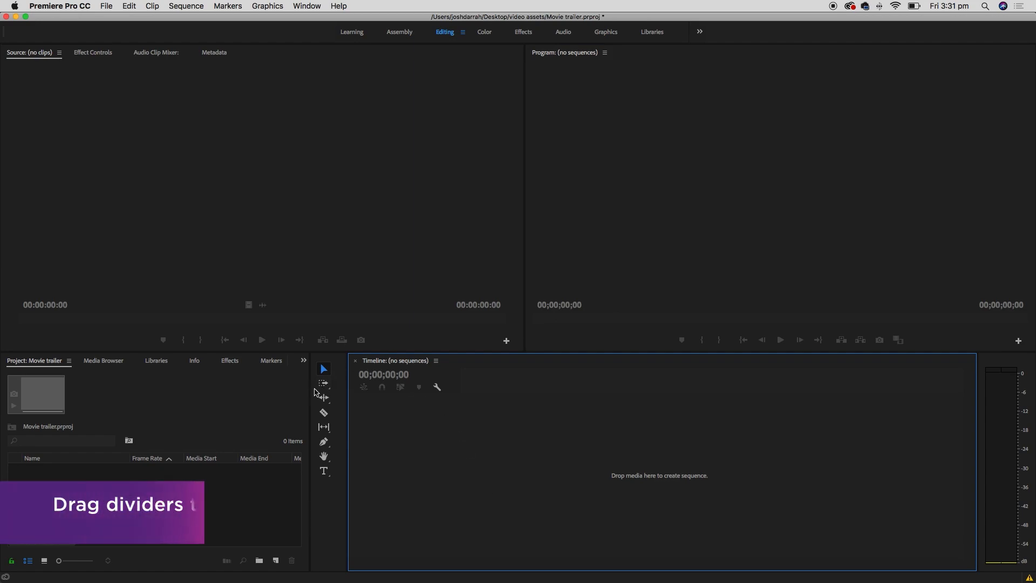
drag(309, 395, 254, 398)
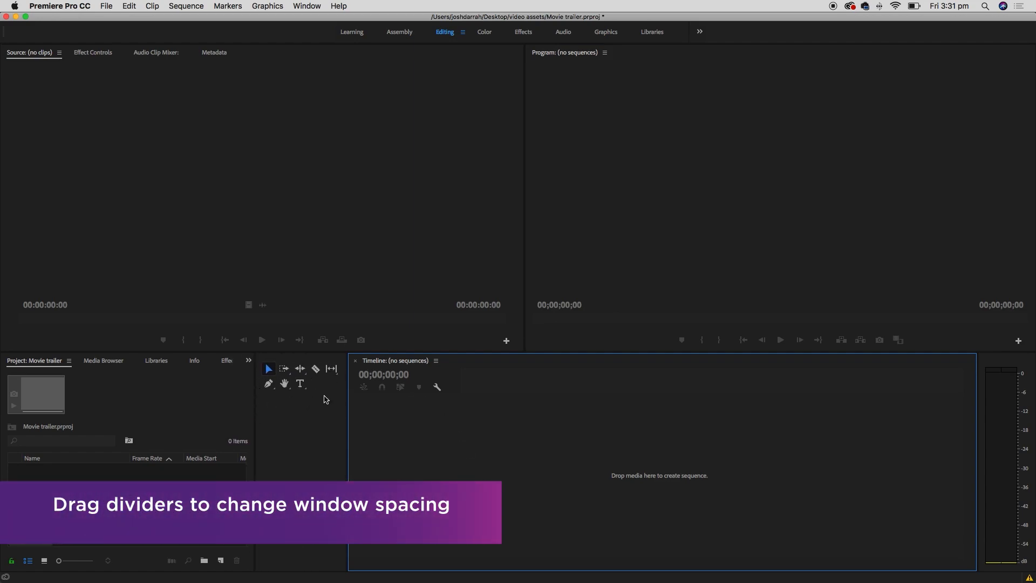
drag(347, 393, 281, 393)
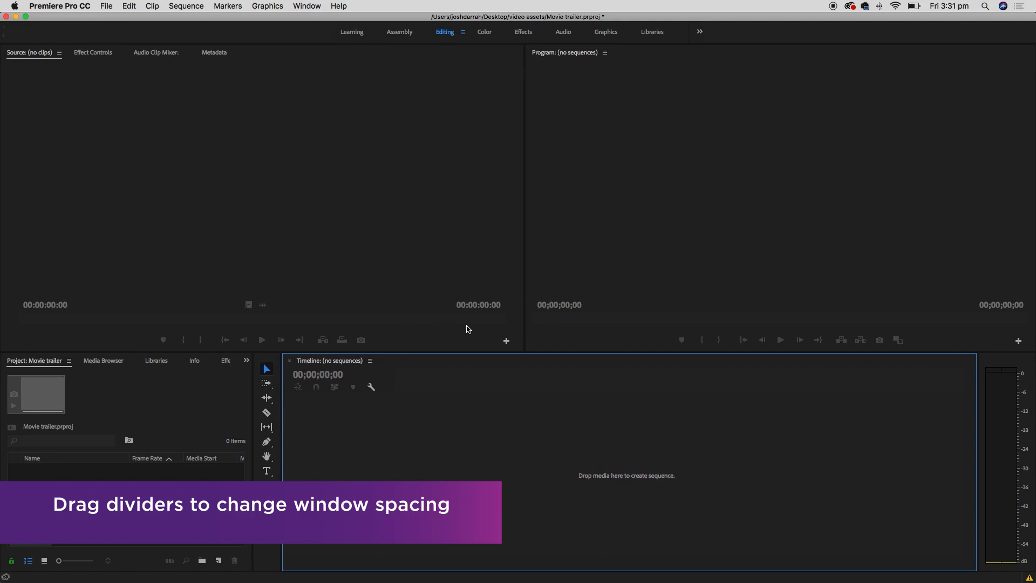
drag(481, 348, 480, 394)
drag(527, 258, 416, 261)
drag(421, 394, 544, 326)
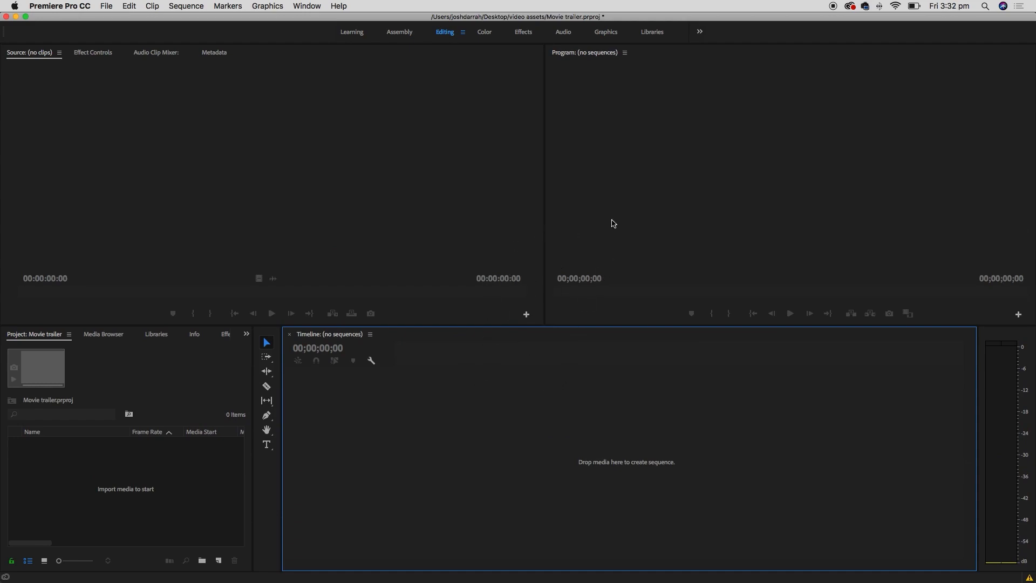
click(307, 6)
mouse_move(318, 20)
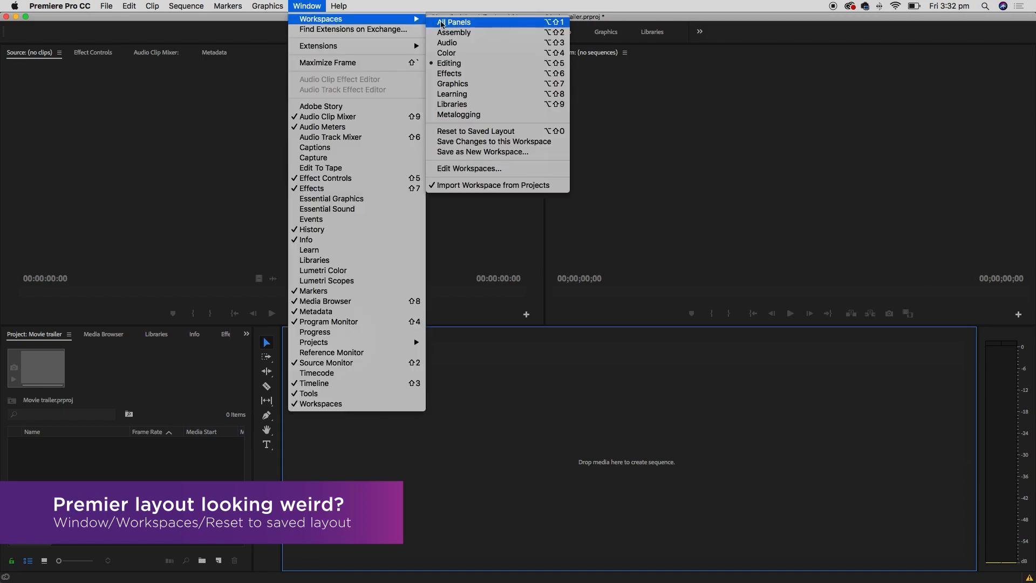
click(527, 133)
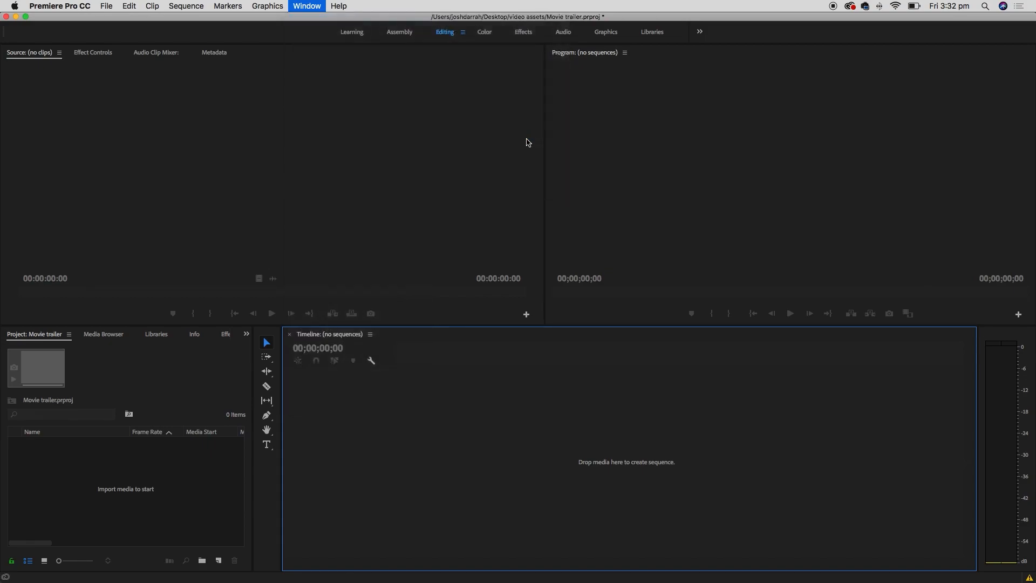
click(485, 33)
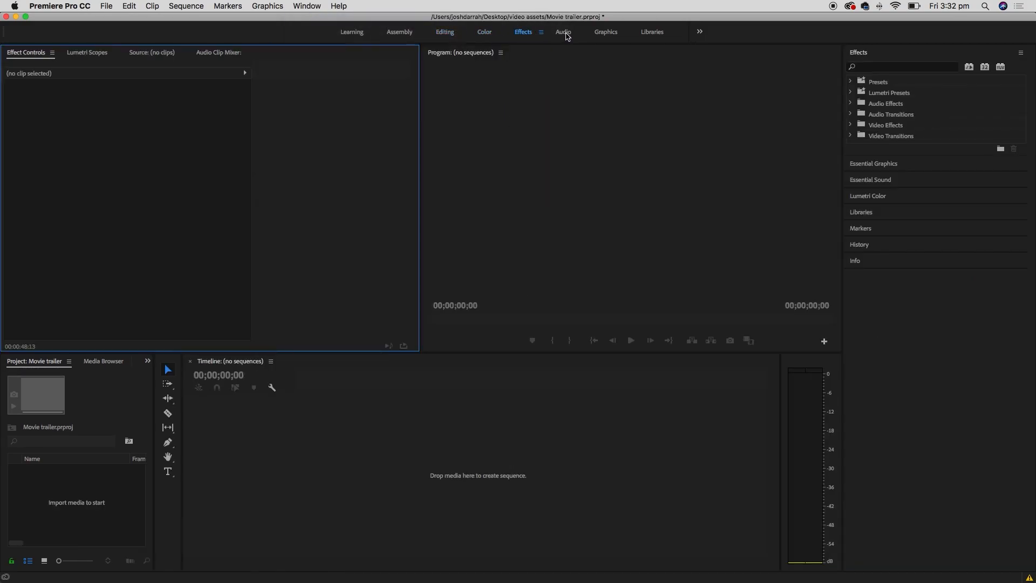
click(567, 34)
click(606, 33)
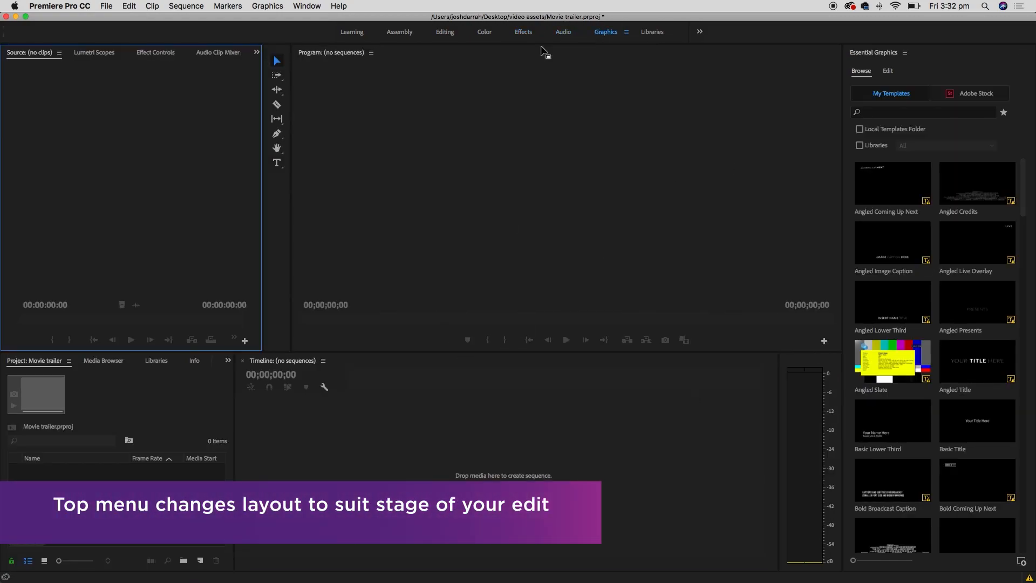
click(445, 31)
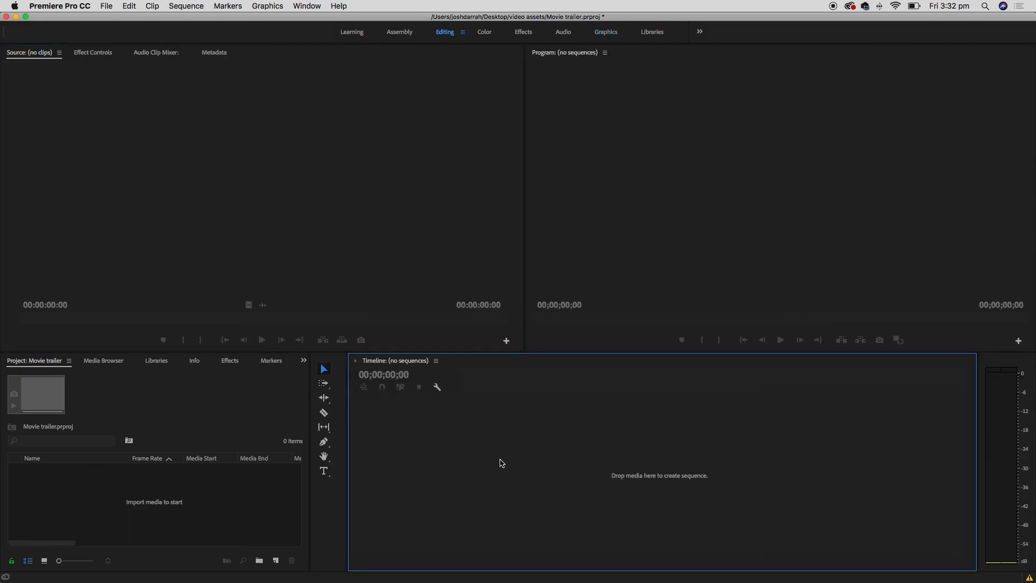
- Import the footage folder into the project and check its clips in the bin
click(106, 6)
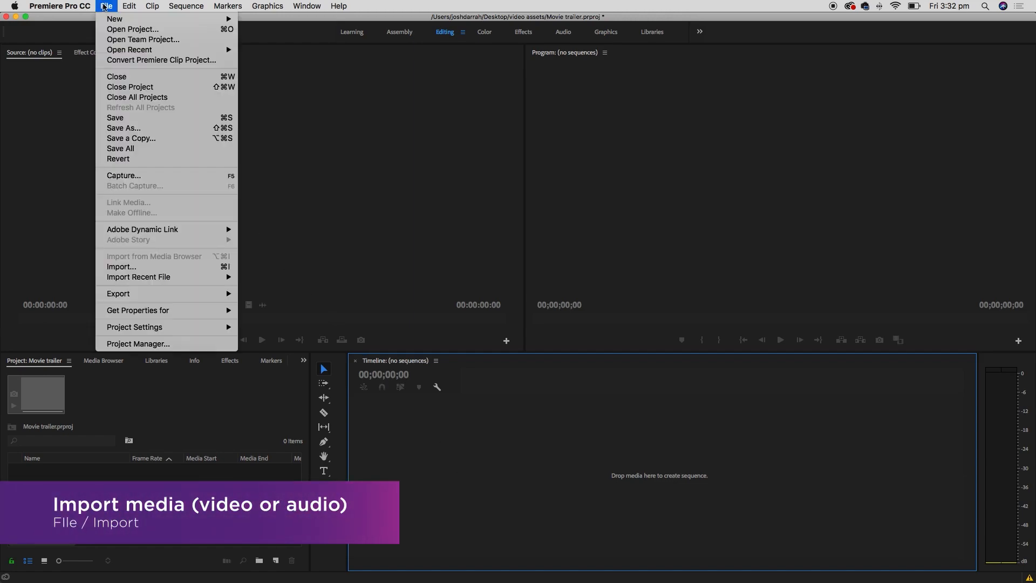
click(212, 268)
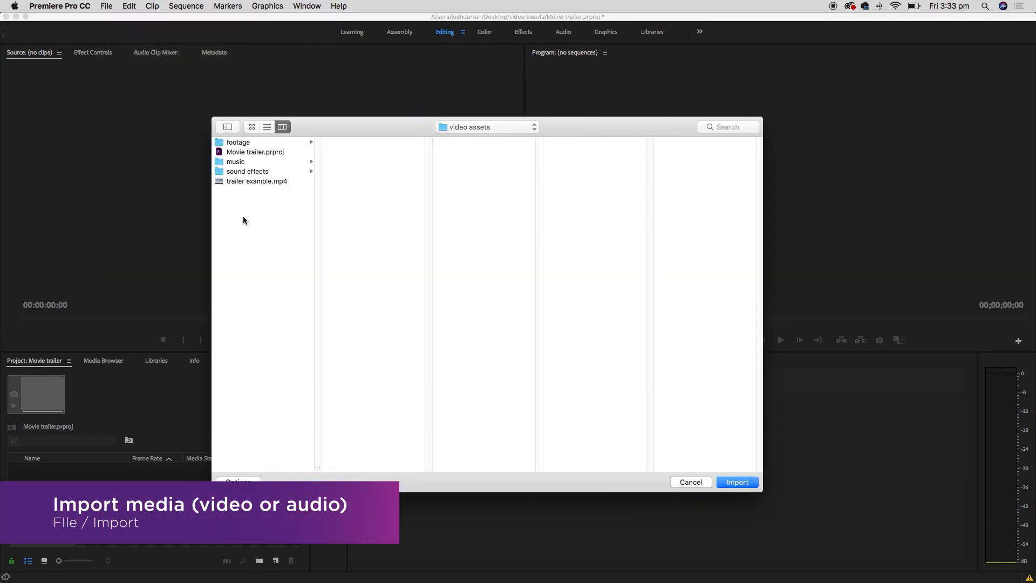
click(254, 171)
click(259, 163)
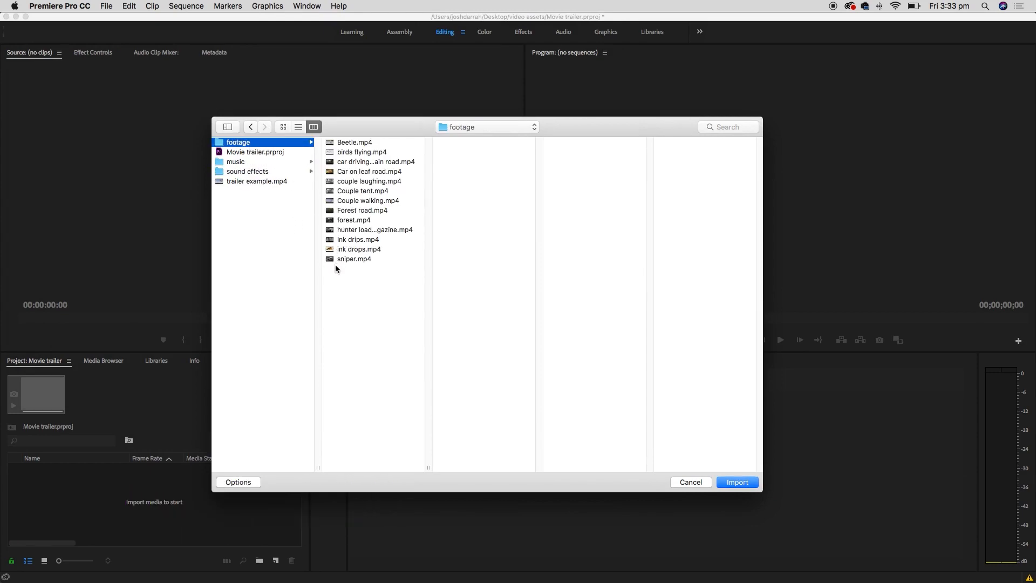
click(746, 487)
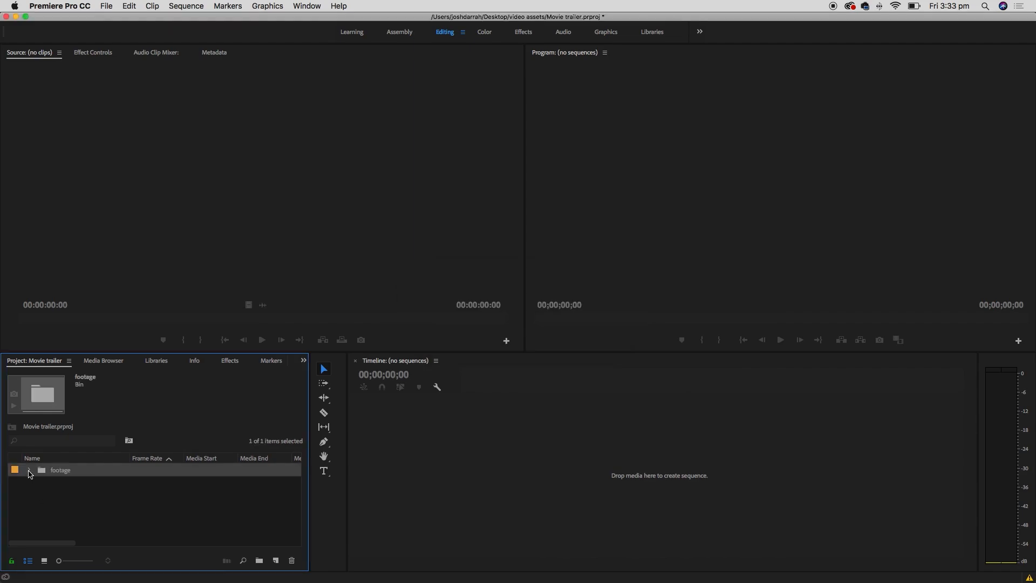
click(29, 470)
drag(297, 483, 300, 462)
click(29, 469)
- Import the music and sound effects folders together via File > Import
click(106, 5)
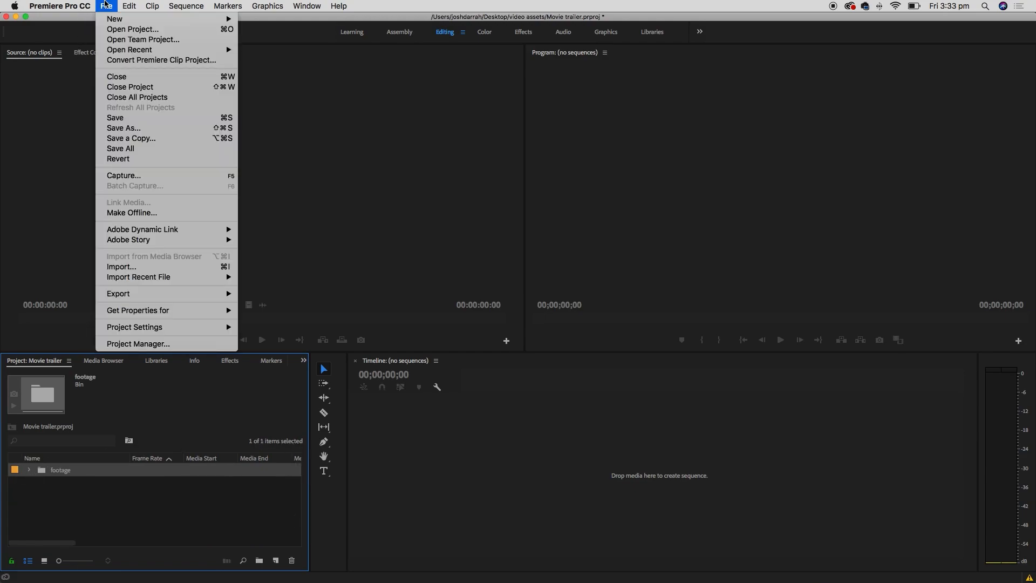
click(169, 268)
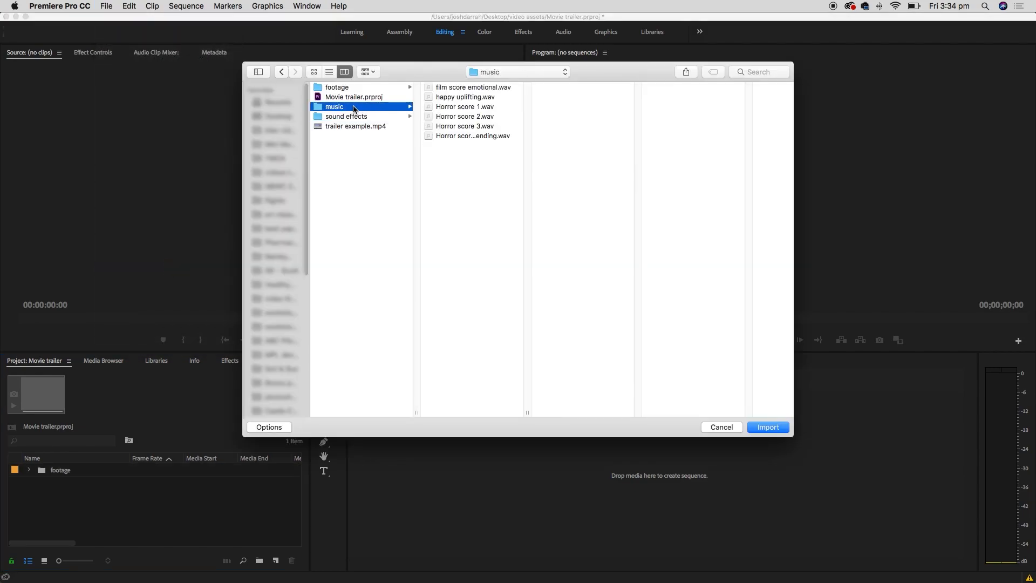
super+click(386, 119)
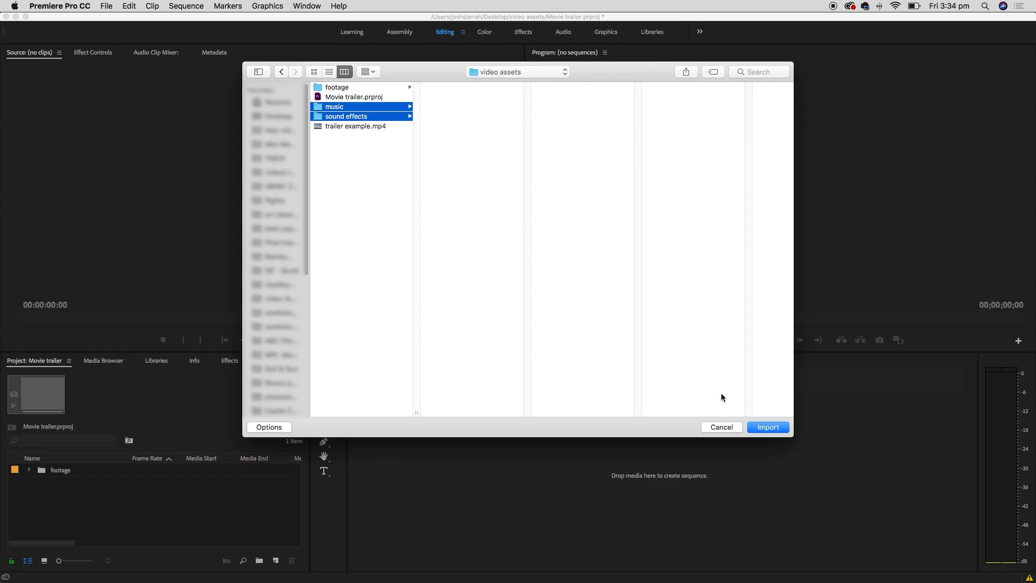
click(768, 427)
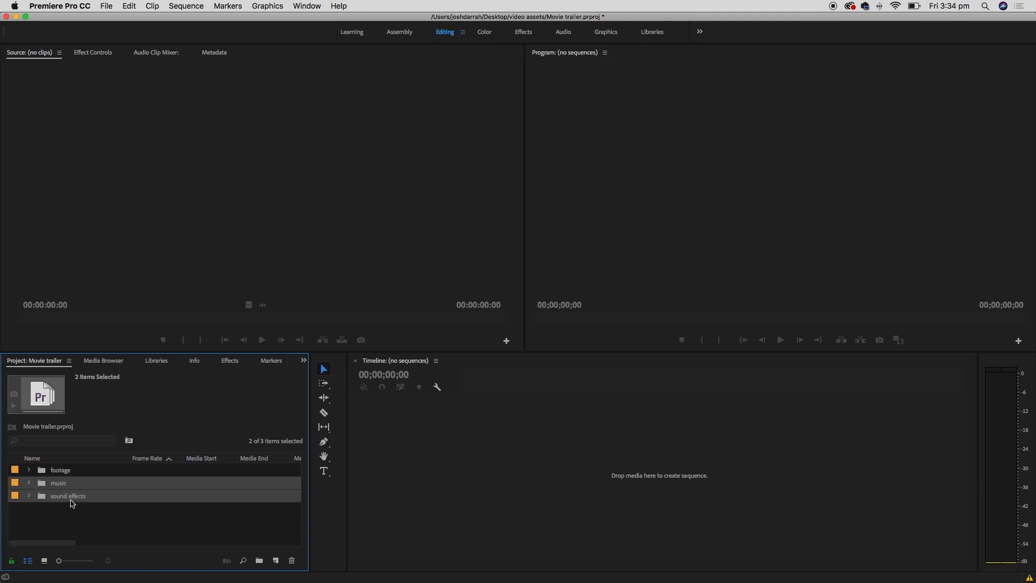
click(64, 473)
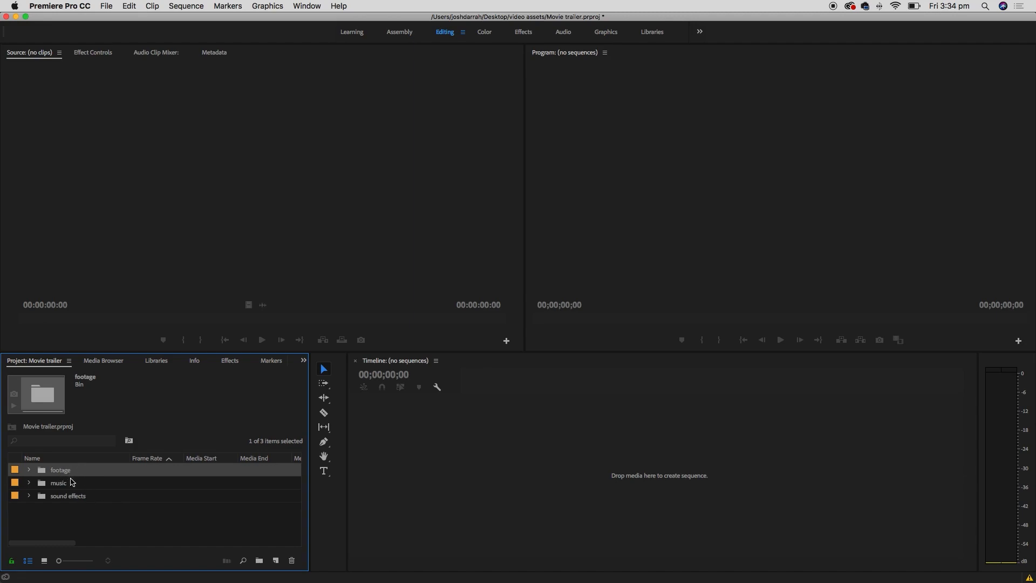
- Expand and collapse the sound effects and footage bins, then select car driving mountain road.mp4
click(86, 518)
click(30, 495)
click(30, 495)
click(30, 496)
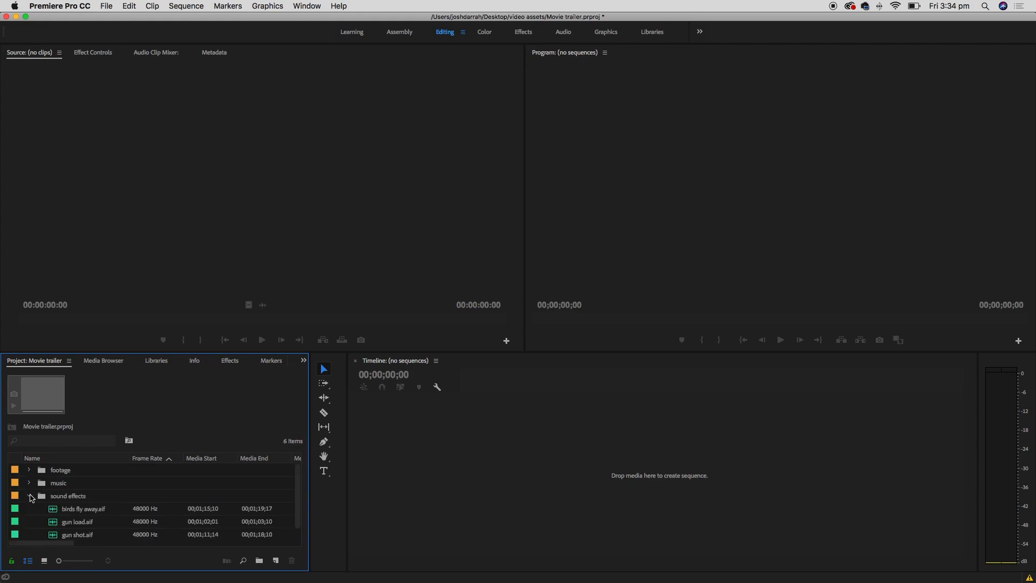
click(30, 495)
click(29, 469)
click(28, 470)
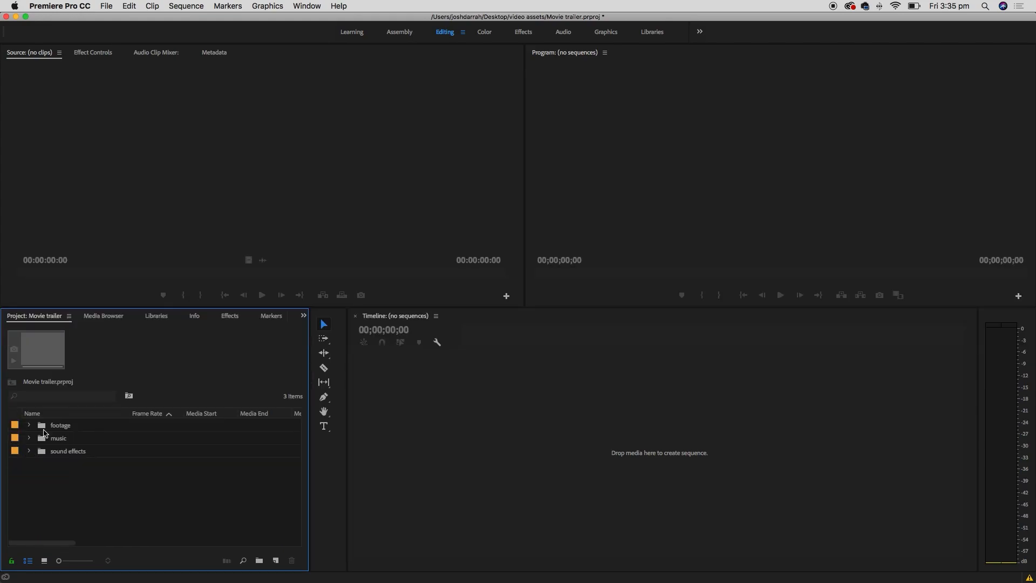
click(31, 428)
mouse_move(296, 440)
mouse_down()
mouse_move(296, 503)
mouse_move(296, 453)
mouse_move(309, 434)
mouse_up()
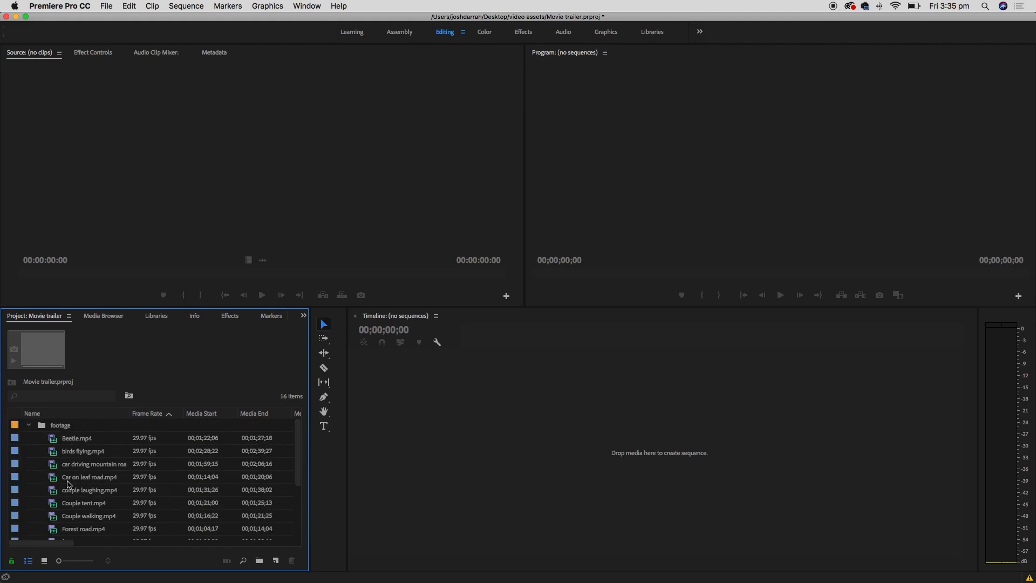
click(82, 467)
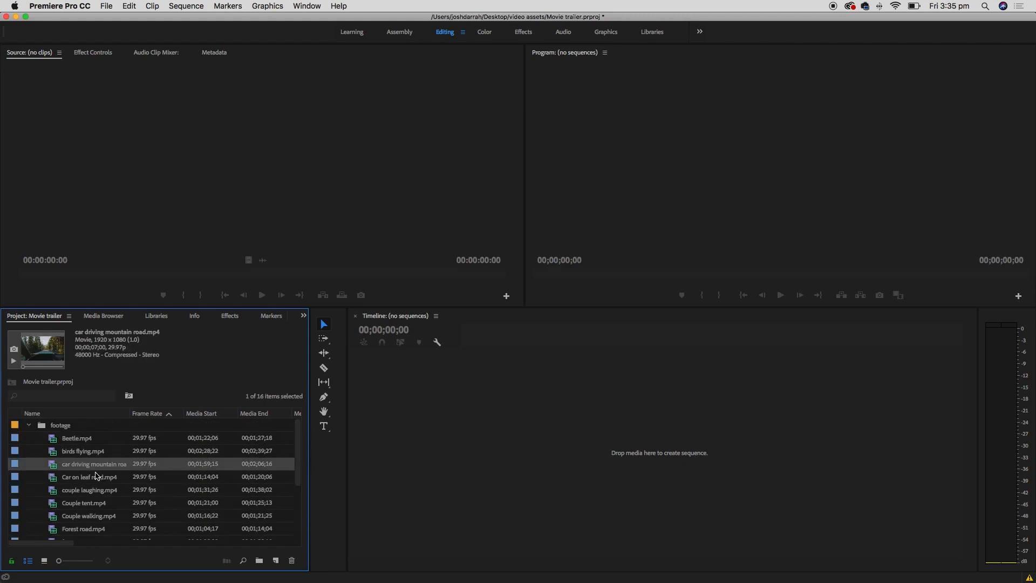
- Switch the Project panel to Icon View
click(44, 561)
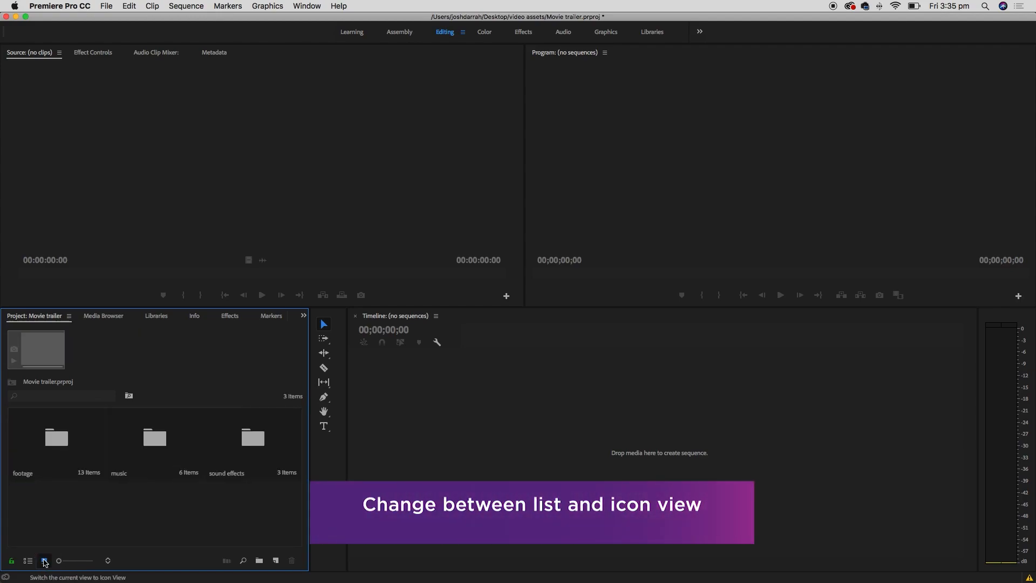
click(27, 561)
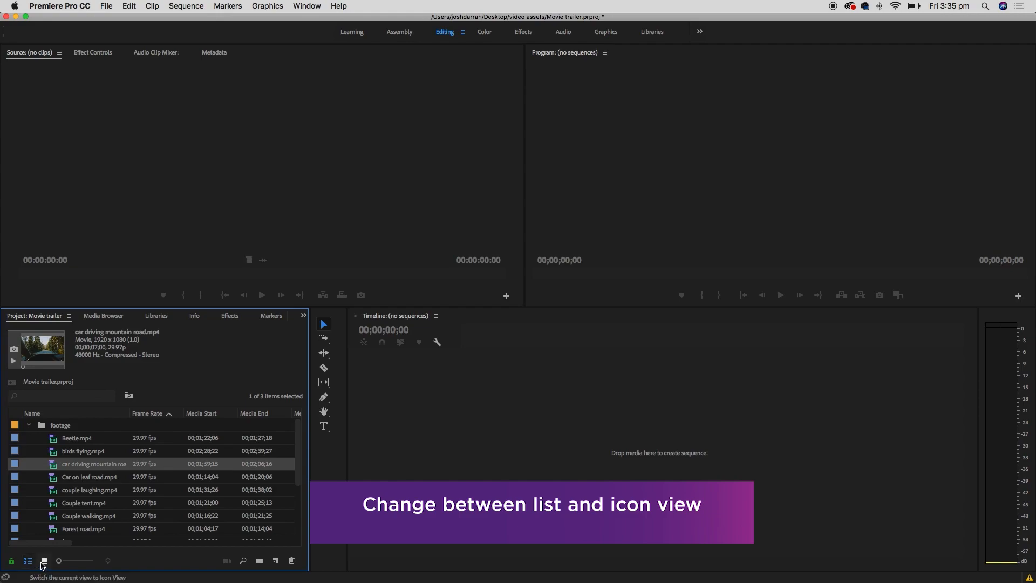
click(44, 561)
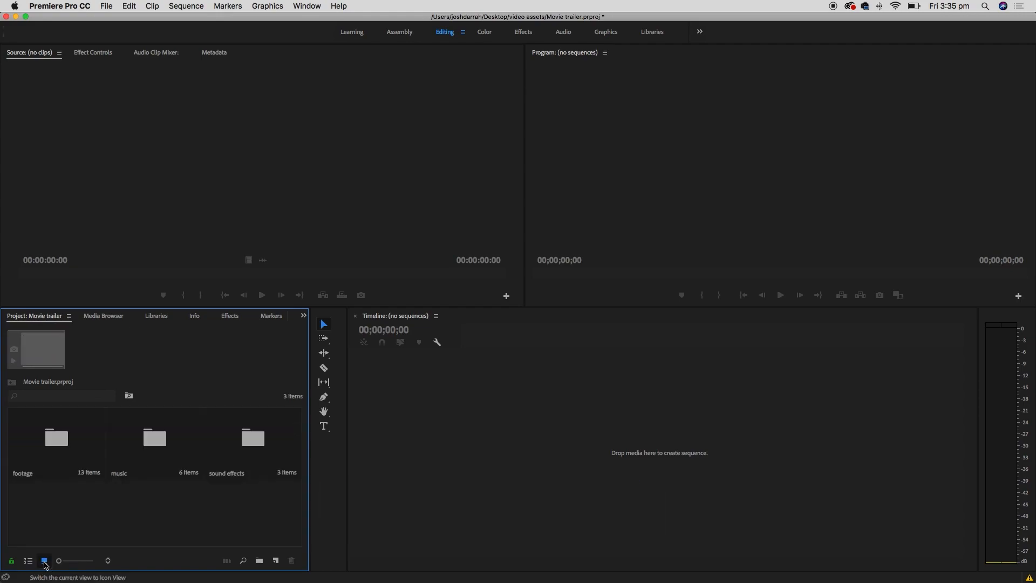
- Open the footage bin and load car driving mountain road.mp4 into the Source monitor
double_click(64, 442)
mouse_move(299, 465)
mouse_down()
mouse_move(296, 423)
mouse_move(294, 510)
mouse_move(294, 469)
mouse_up()
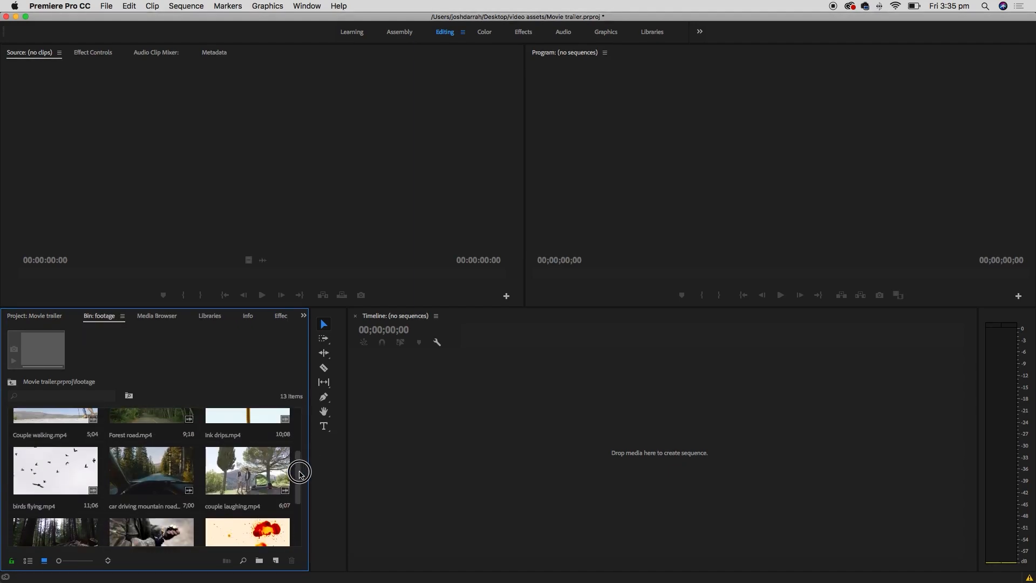
click(163, 474)
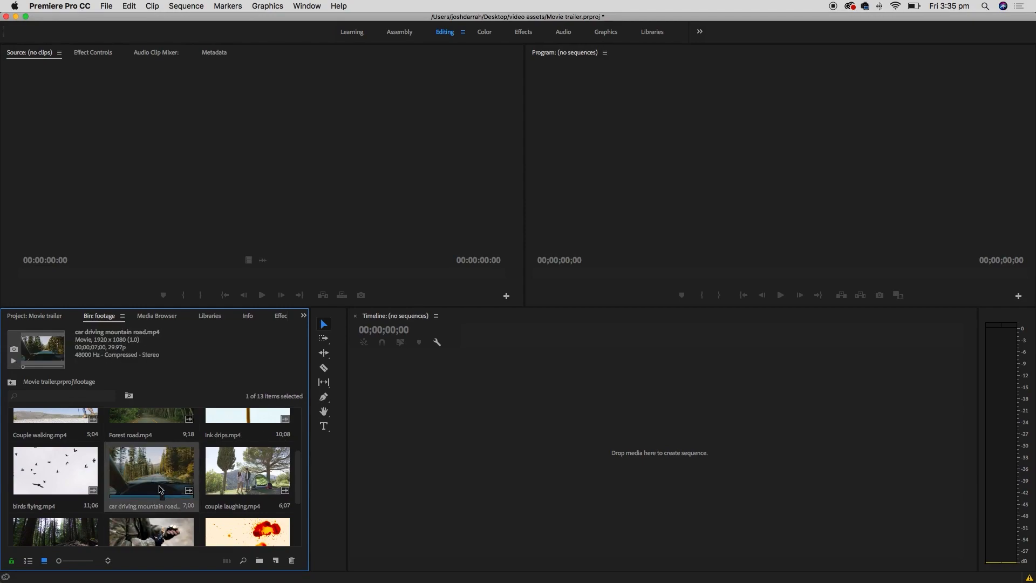
double_click(179, 467)
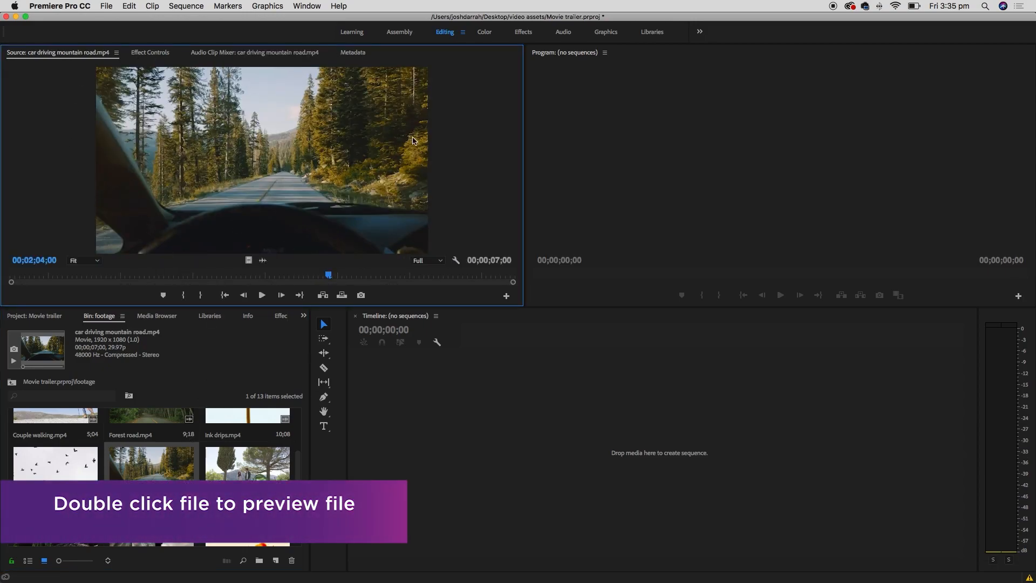
- Scrub through the car driving clip back to its start and play it
drag(330, 276, 432, 270)
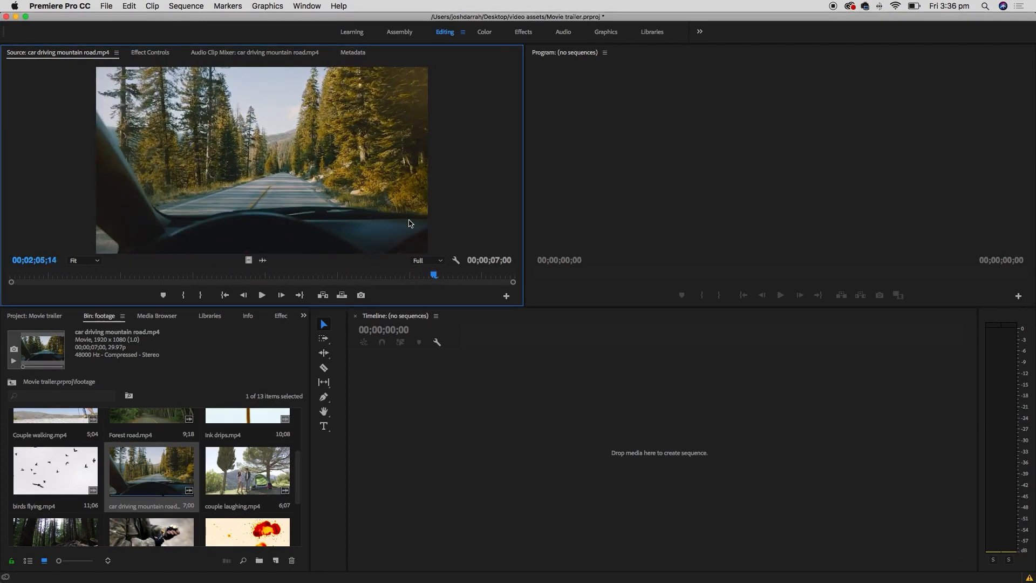
drag(64, 276, 41, 273)
click(345, 275)
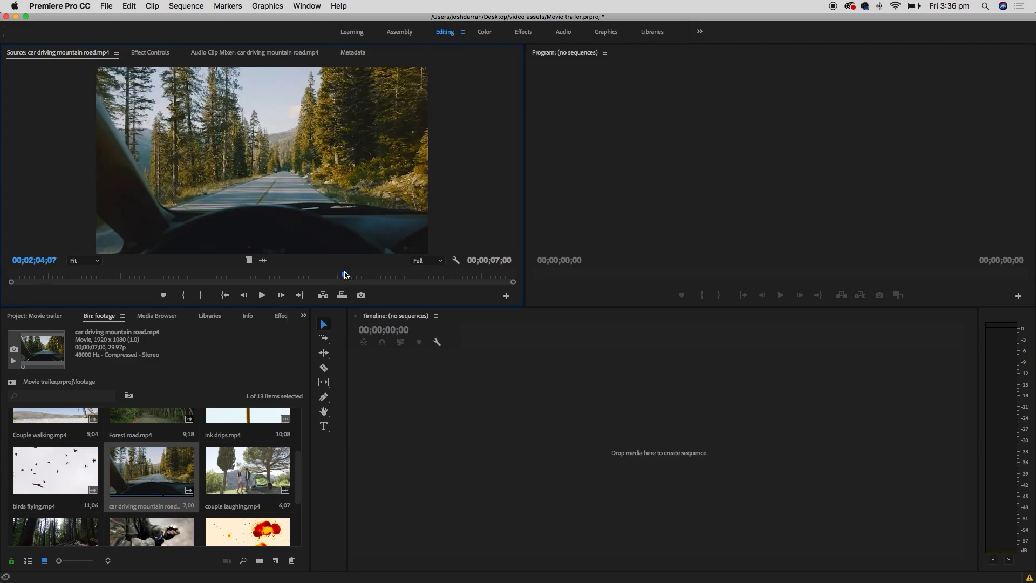
drag(345, 276, 205, 276)
drag(59, 276, 9, 274)
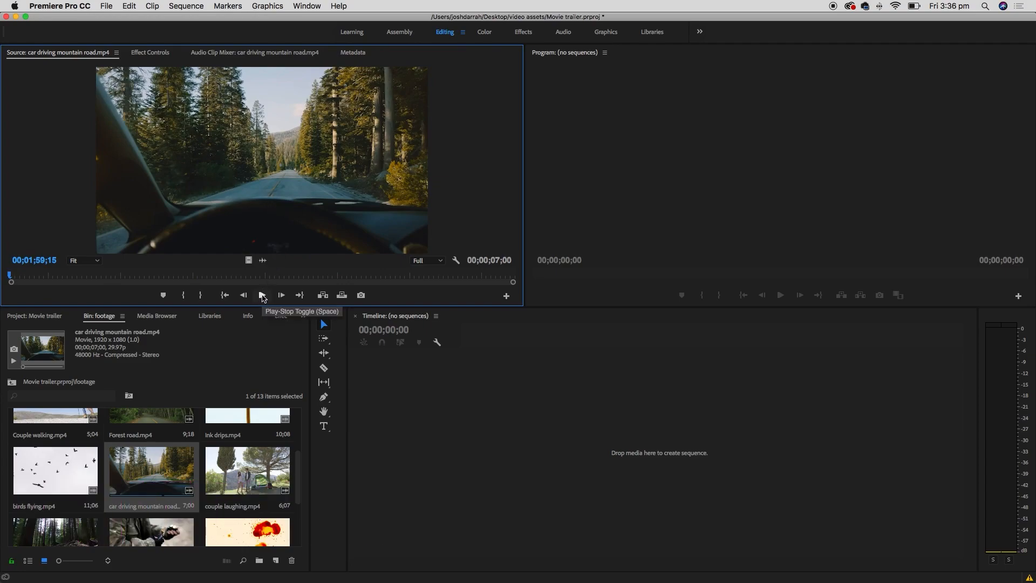
click(262, 296)
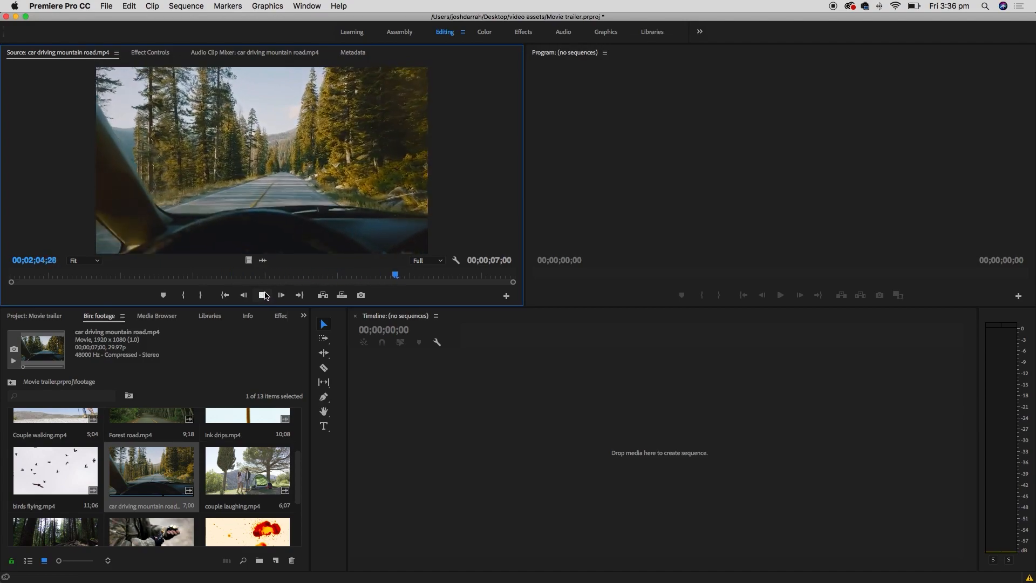
click(264, 295)
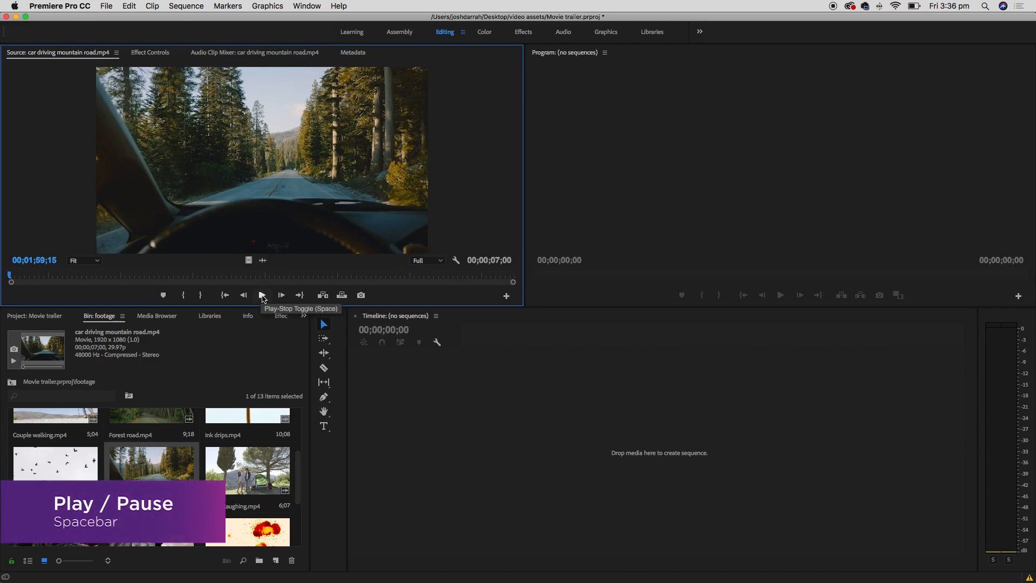
click(261, 296)
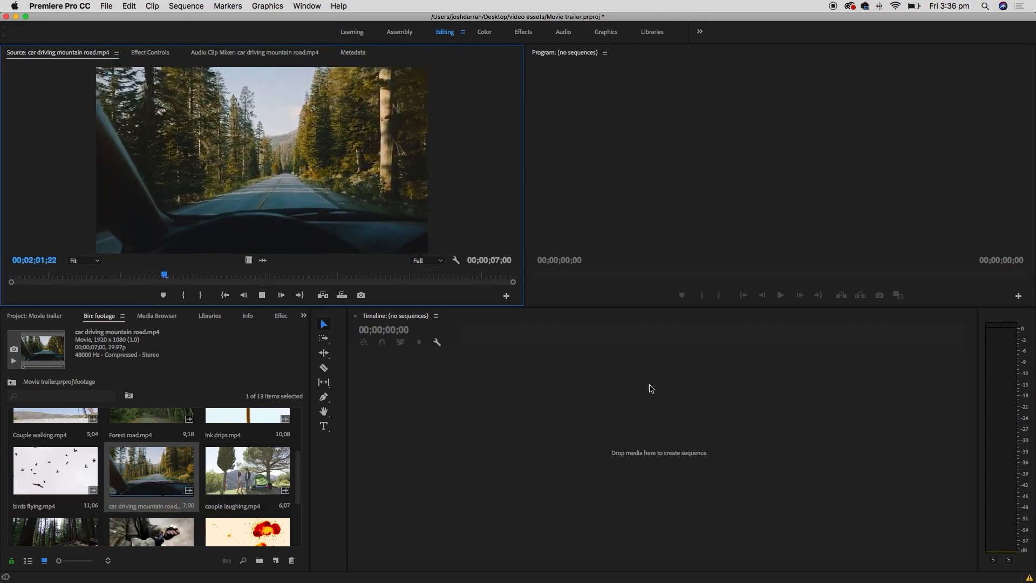
- Review the road clip in the Source monitor using Space and J/K/L playback
key(space)
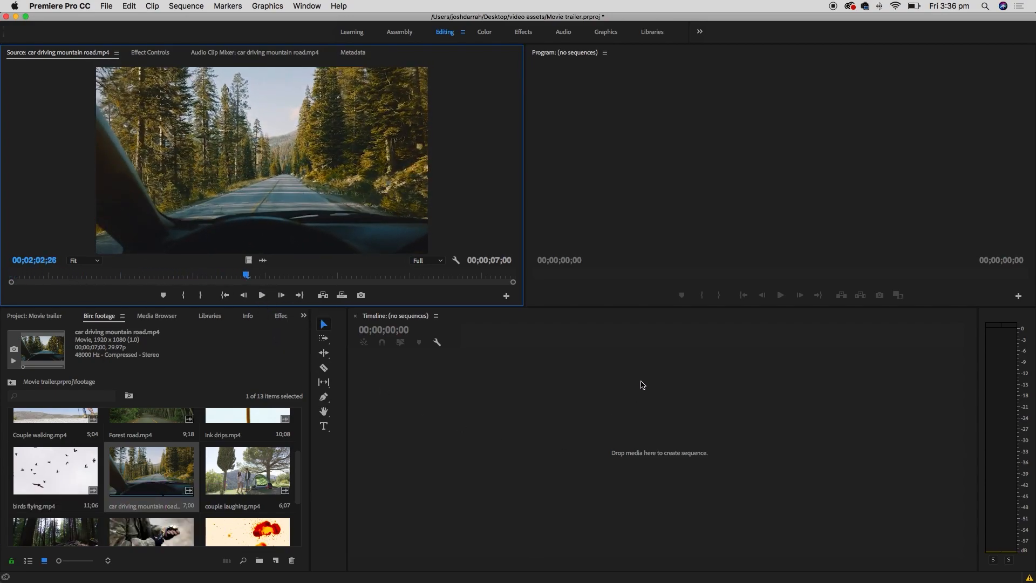
key(space)
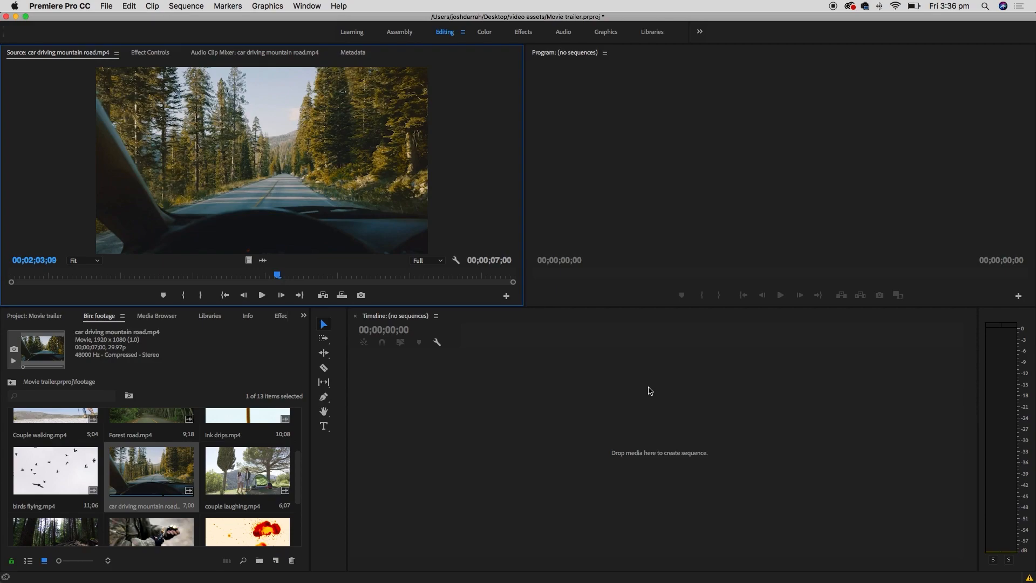
key(j)
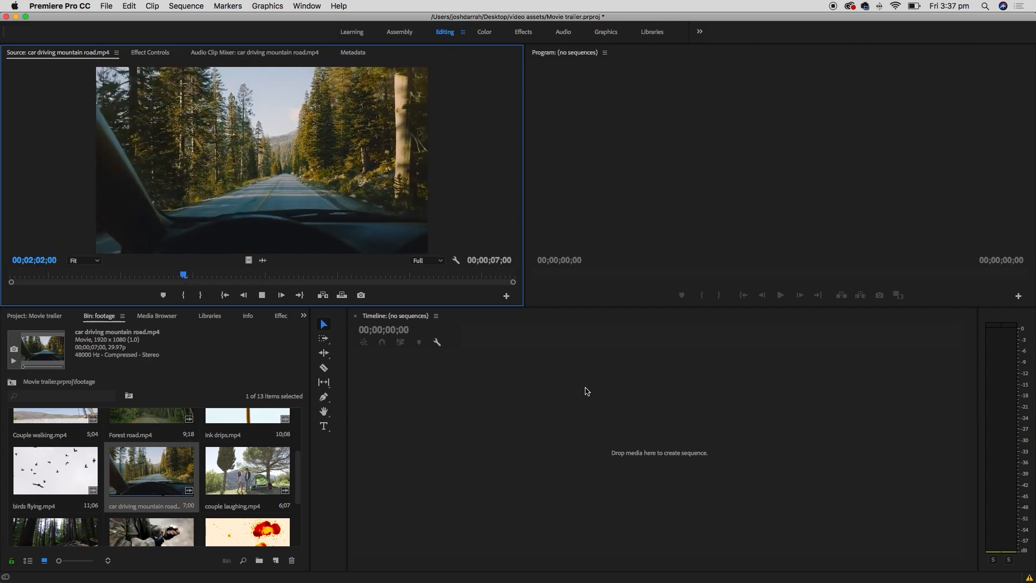
key(k)
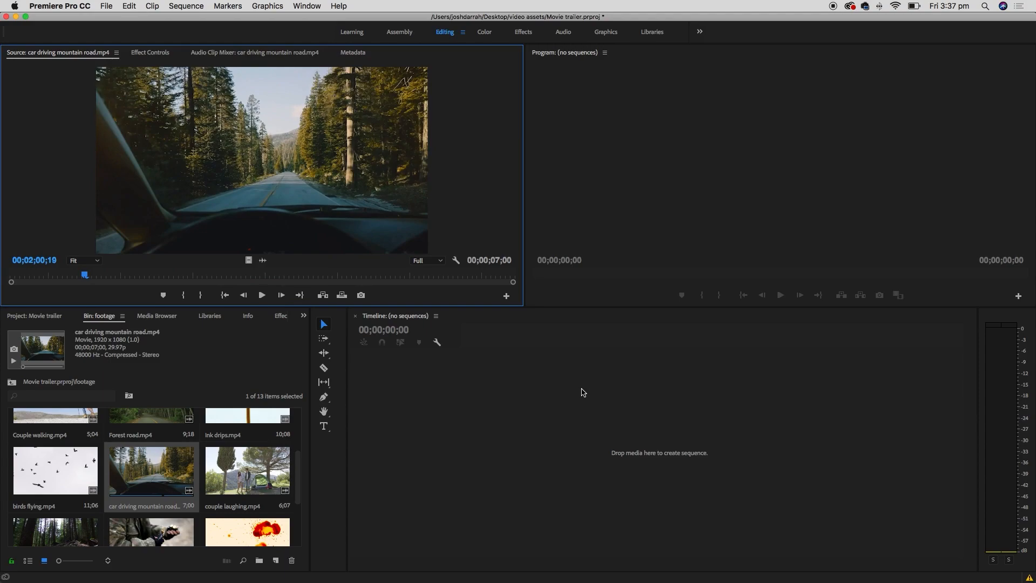
key(l)
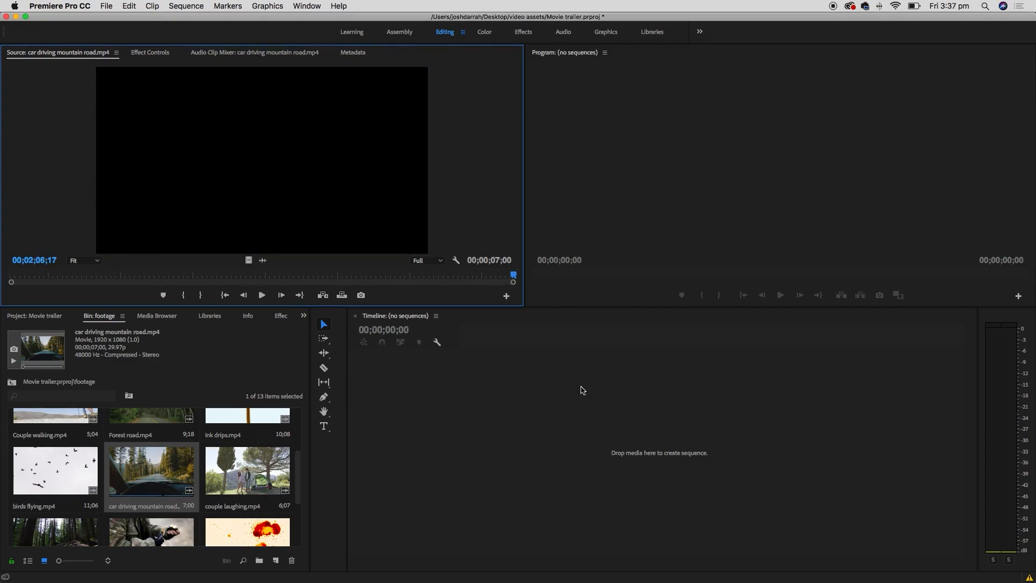
key(j)
key(j)
key(j)
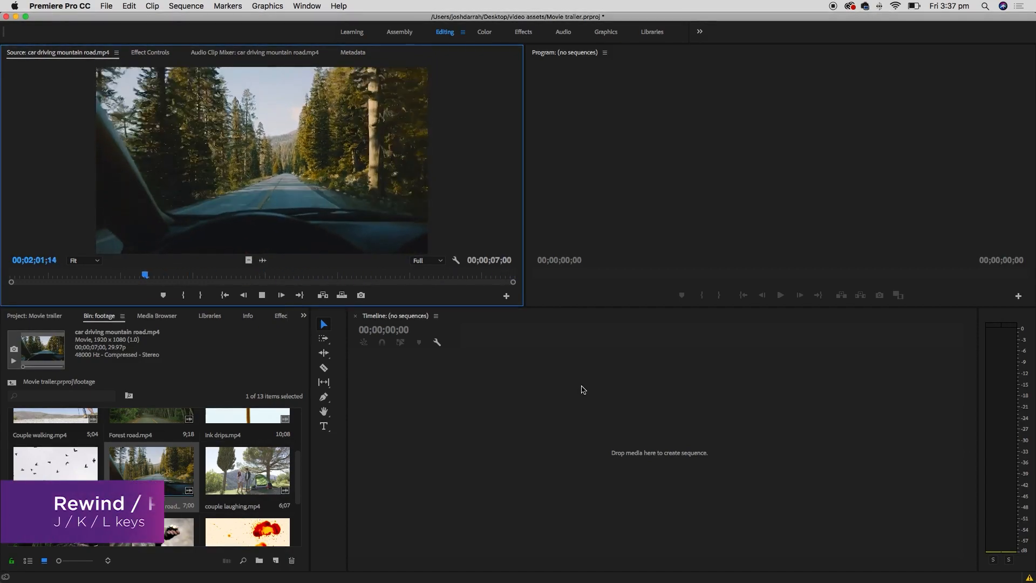
key(l)
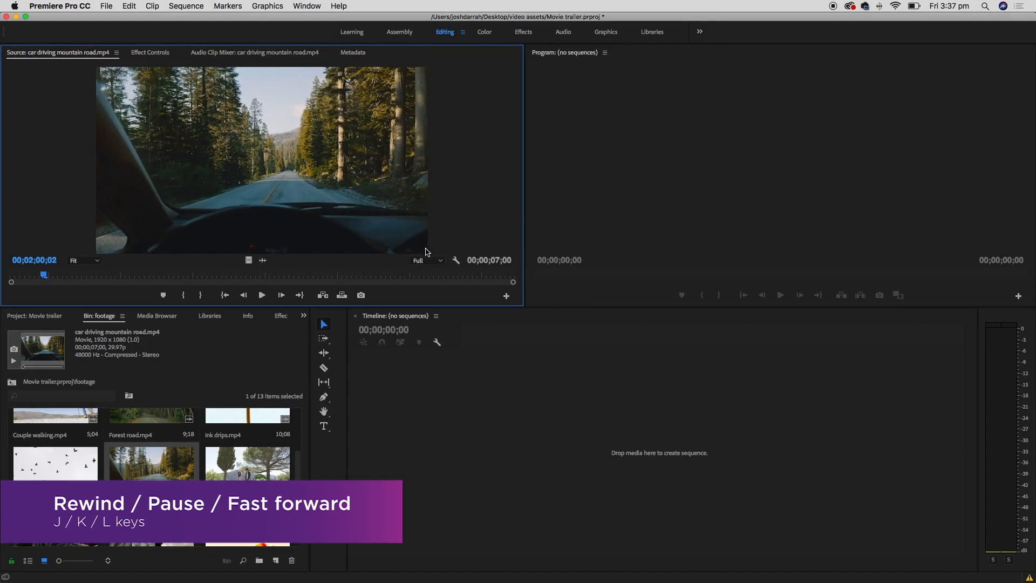
key(j)
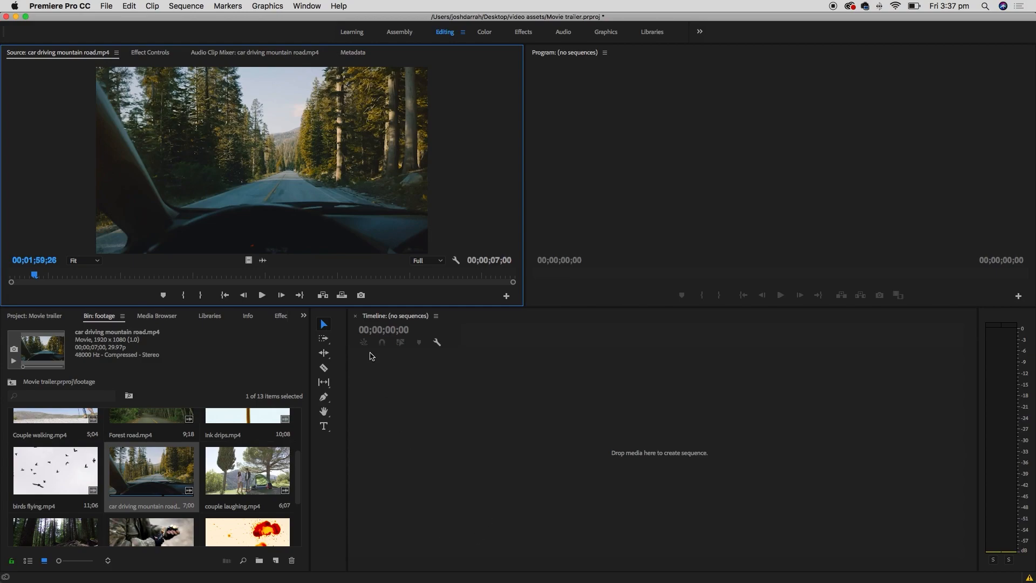
click(270, 165)
- Drop the road clip into the timeline to make a sequence, starting it about one second in
drag(271, 165, 541, 453)
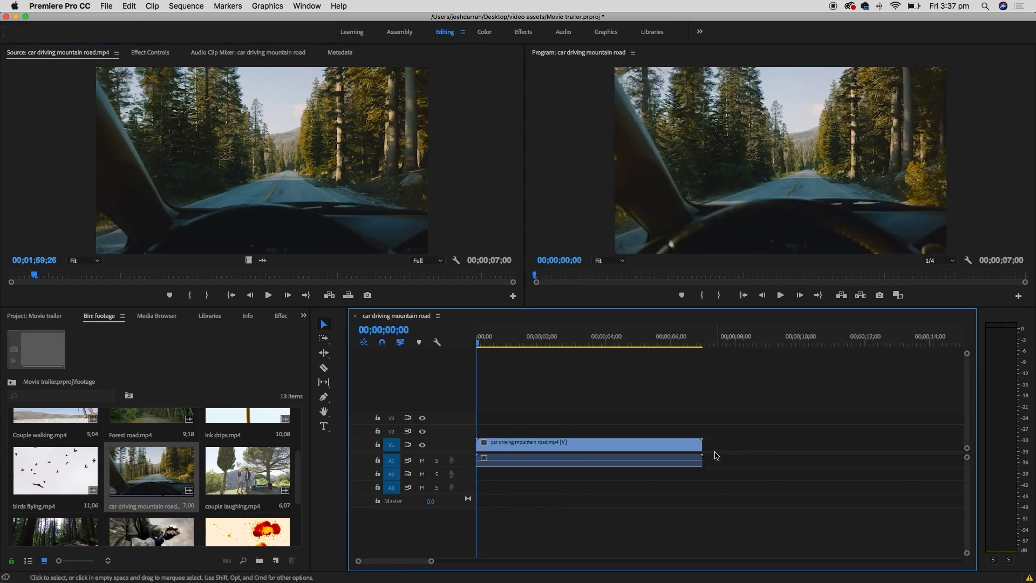
click(556, 446)
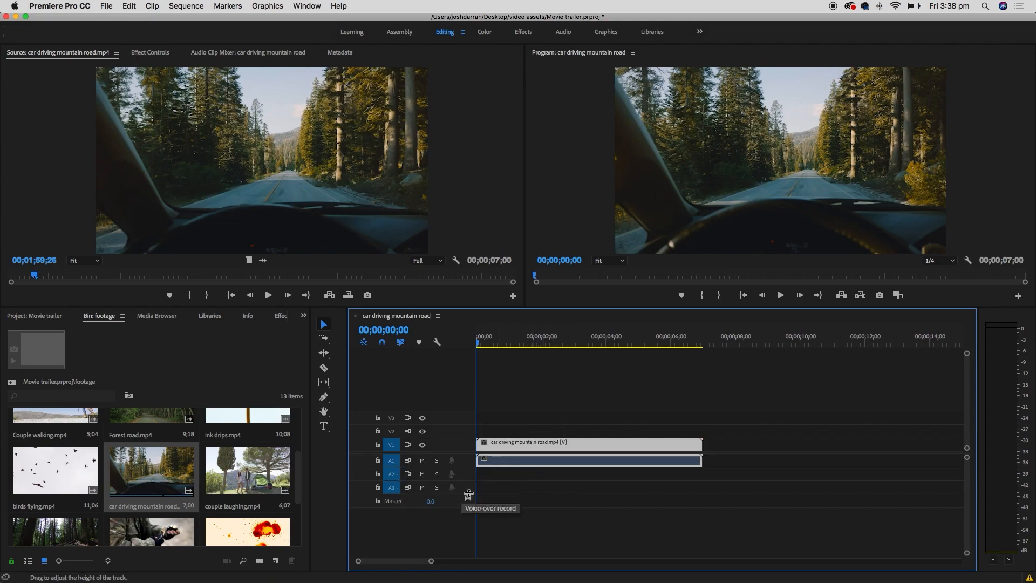
drag(523, 443, 568, 453)
click(575, 428)
click(573, 448)
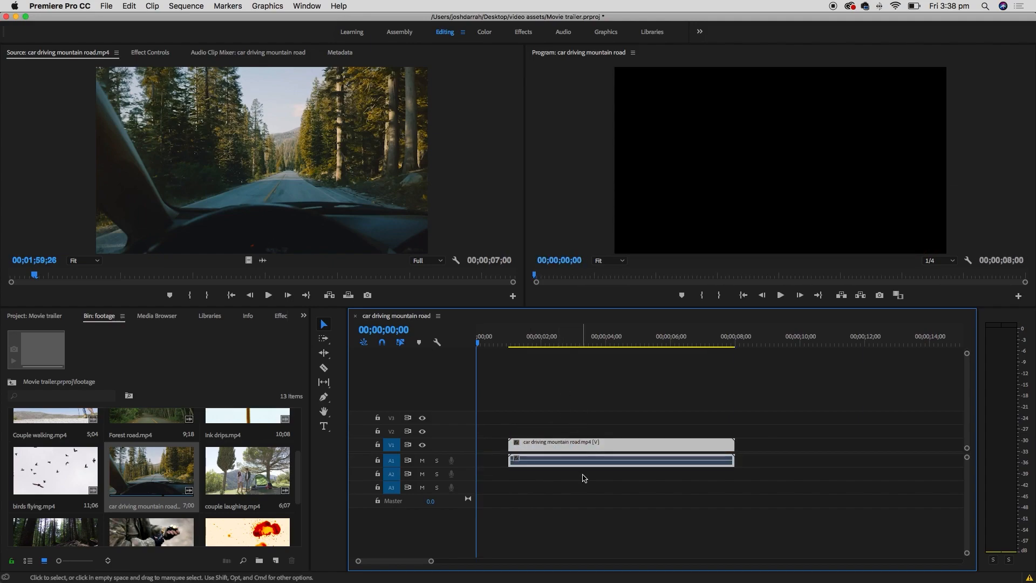
click(573, 341)
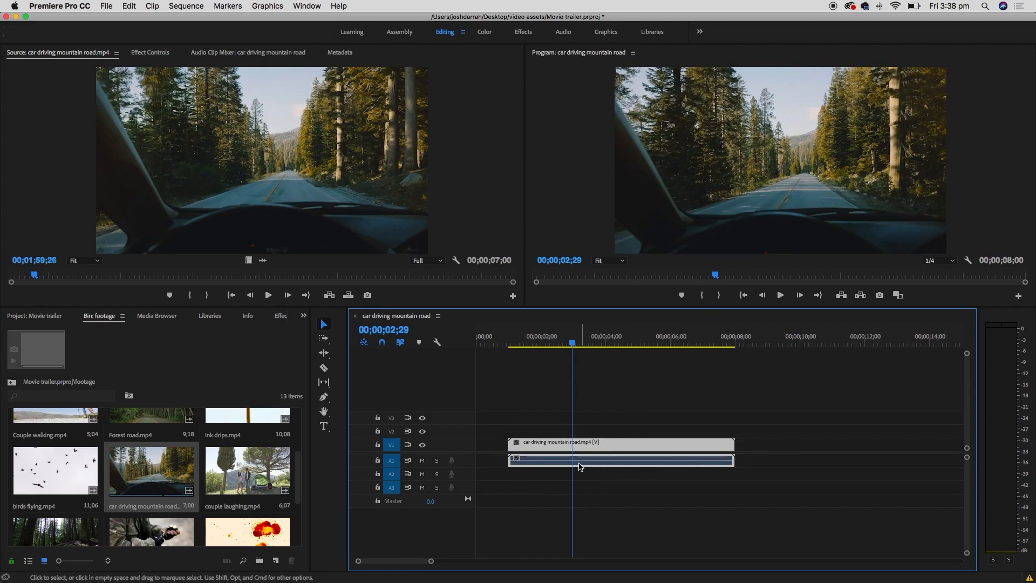
click(650, 476)
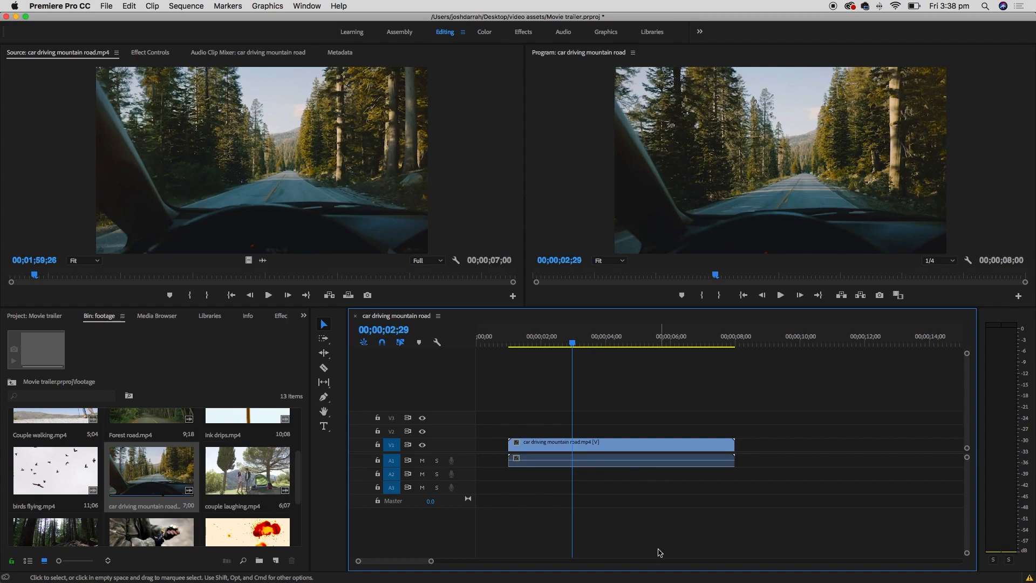
- Move the road clip to start near two seconds and play back from 00;00;02;02
click(323, 323)
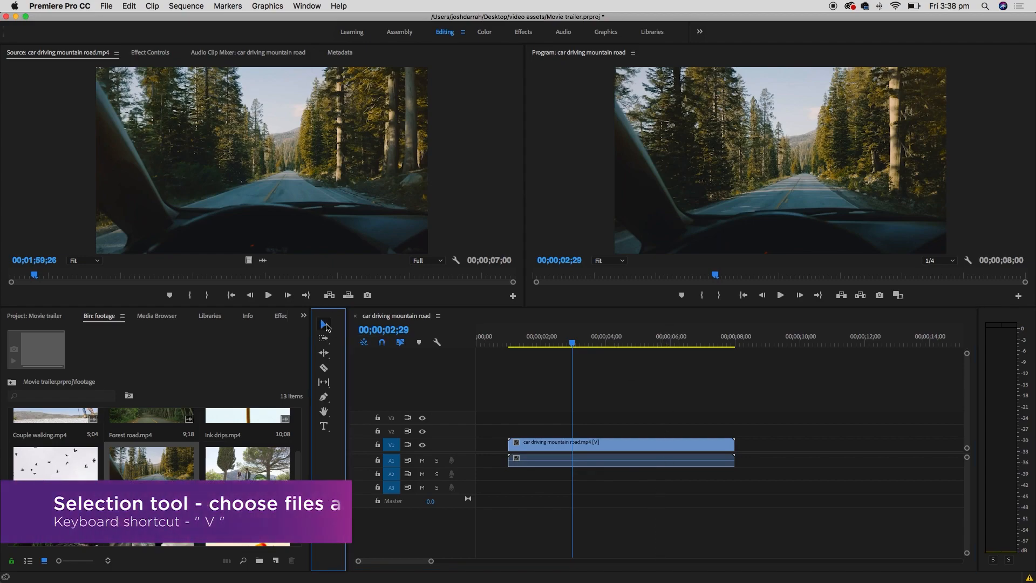
drag(625, 444, 704, 451)
drag(573, 342, 543, 338)
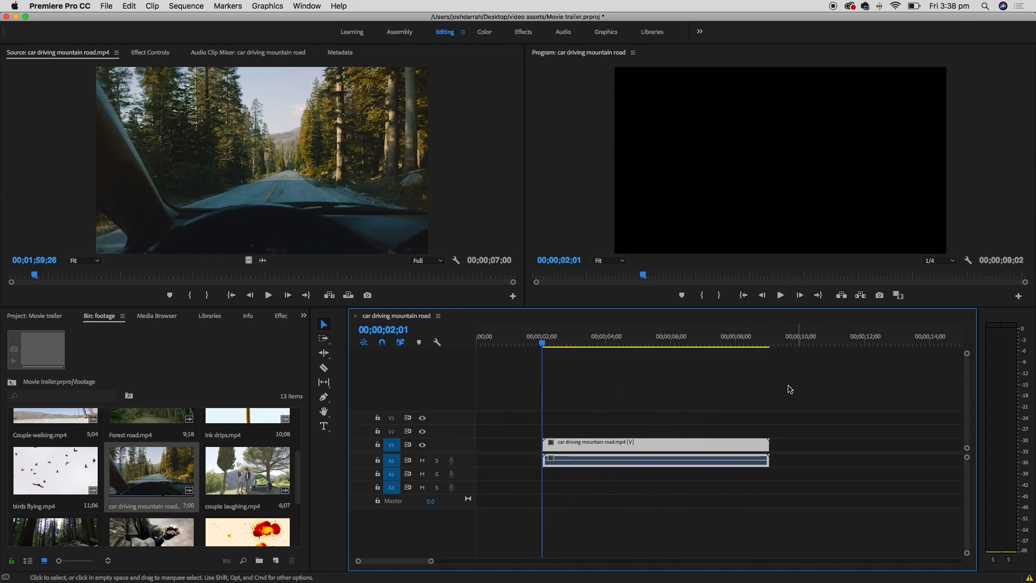
key(space)
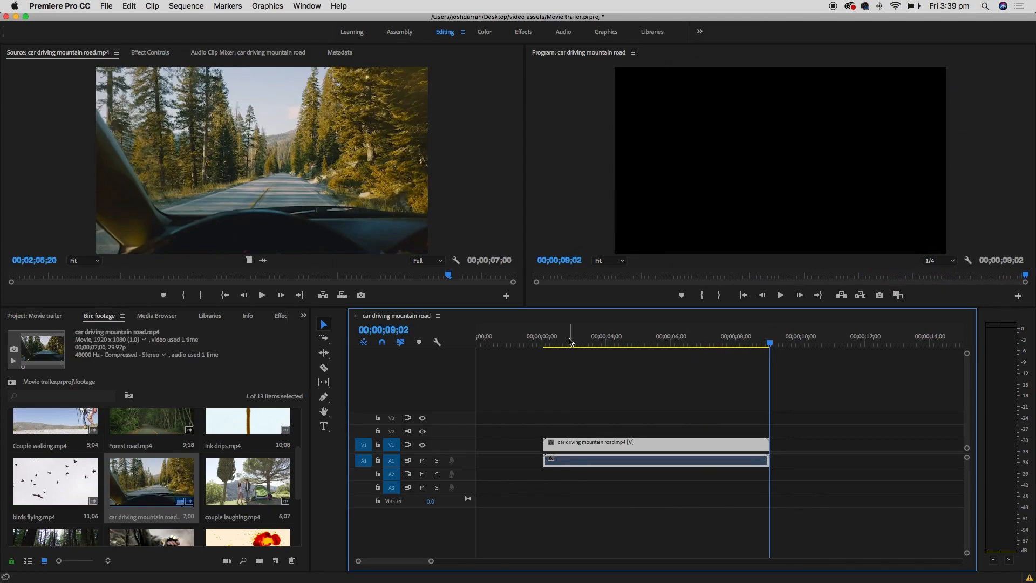
drag(568, 337, 541, 339)
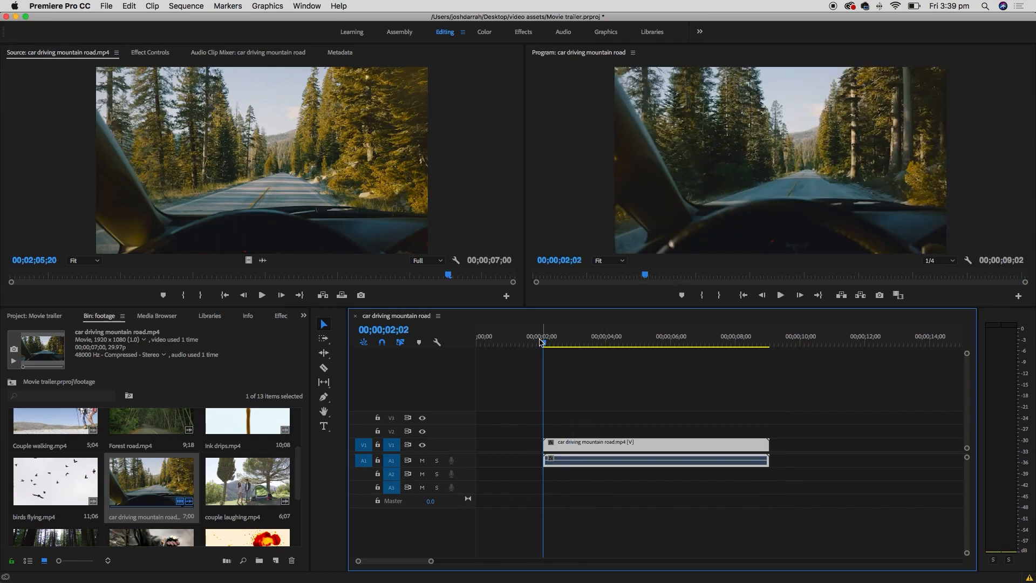
drag(549, 341, 589, 343)
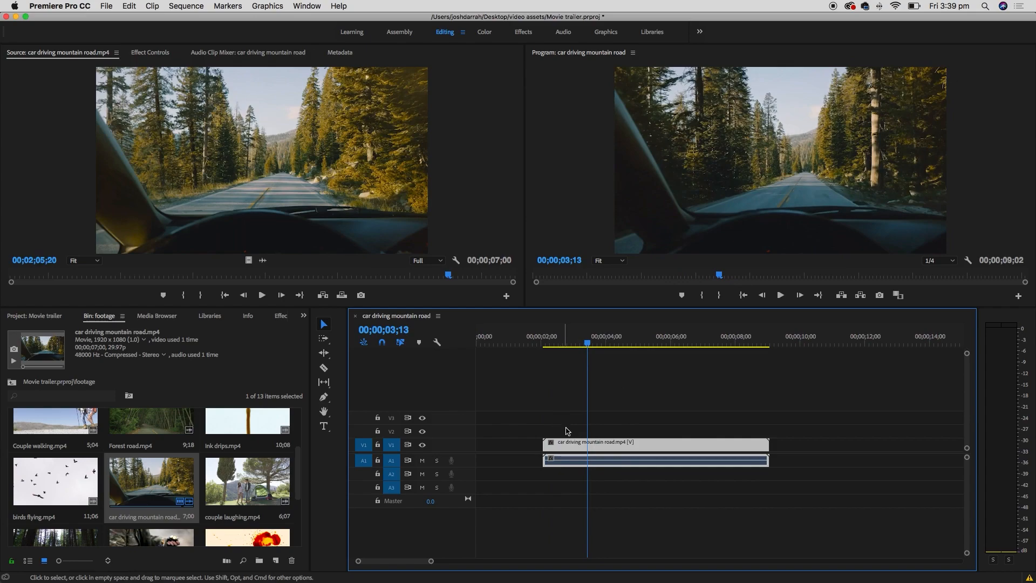
- Split the road clip with the Razor tool at about 00;00;03;13
click(325, 370)
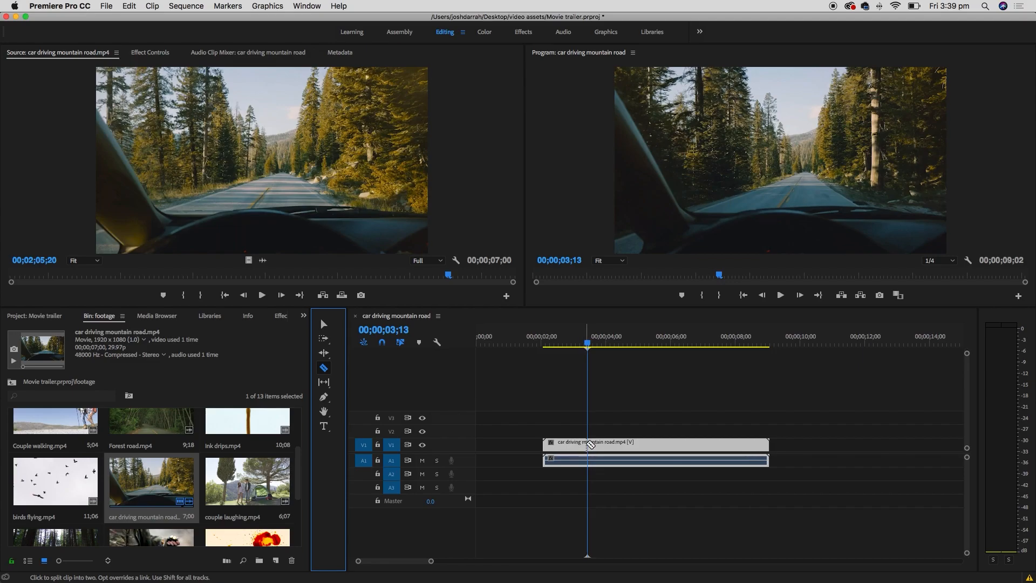
click(588, 443)
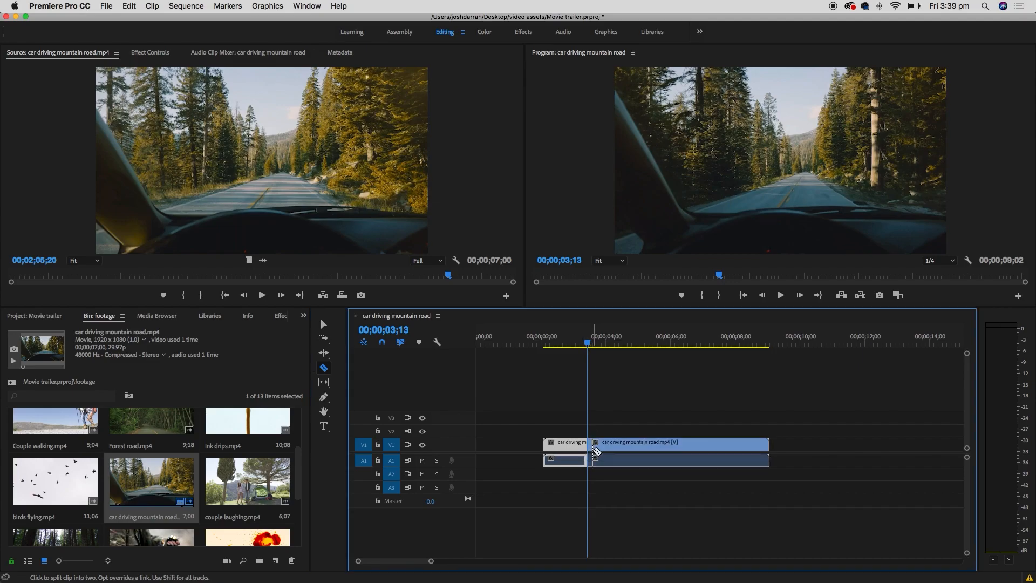
drag(607, 330, 644, 337)
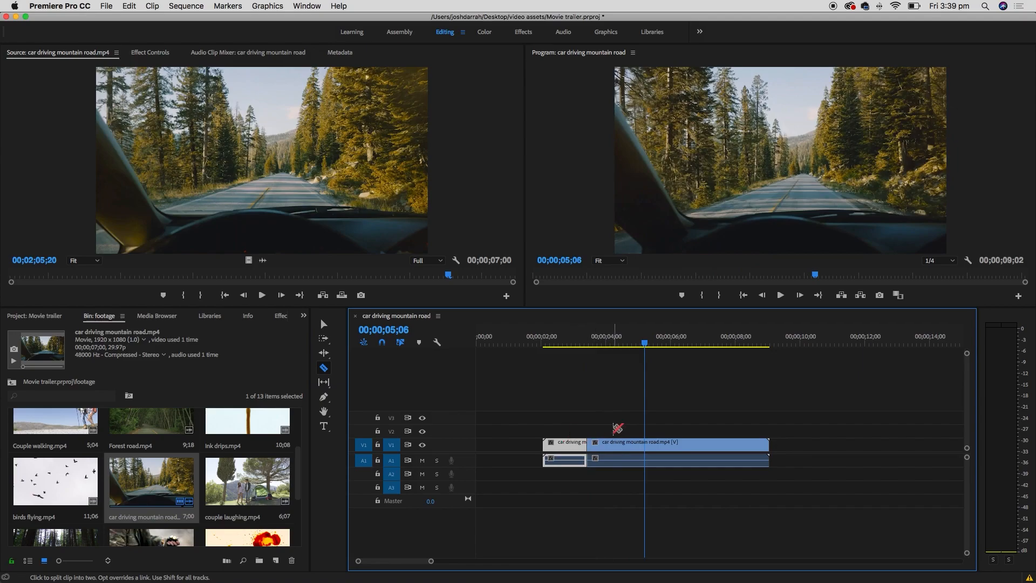
- Move the right piece later and delete the short opening piece
click(326, 323)
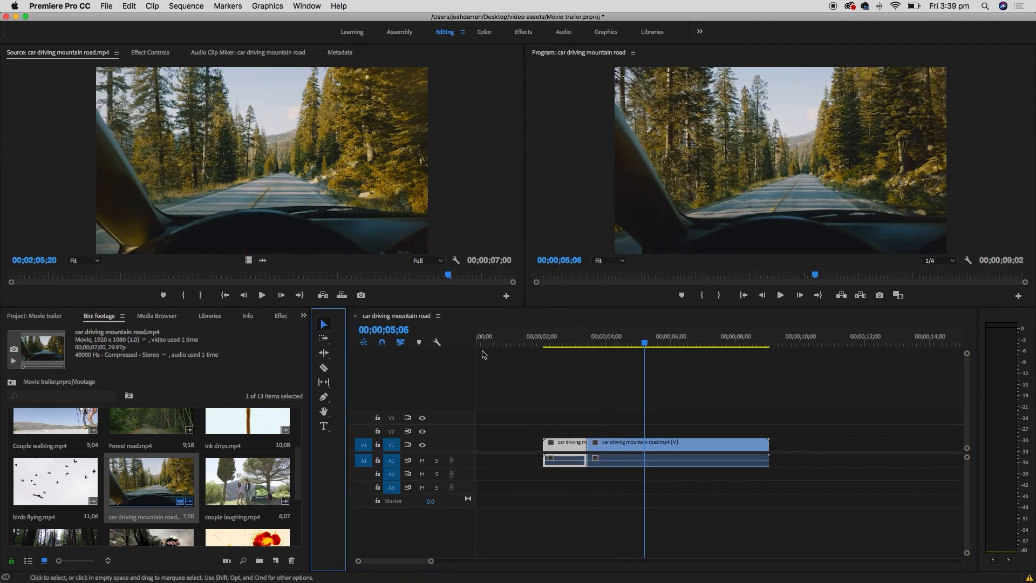
click(609, 444)
click(619, 441)
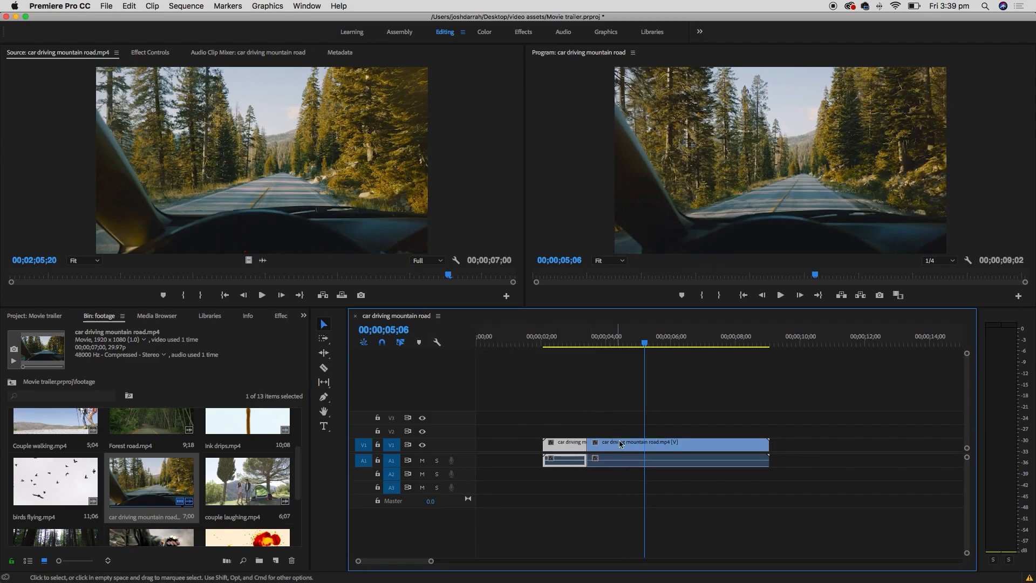
drag(613, 447, 644, 446)
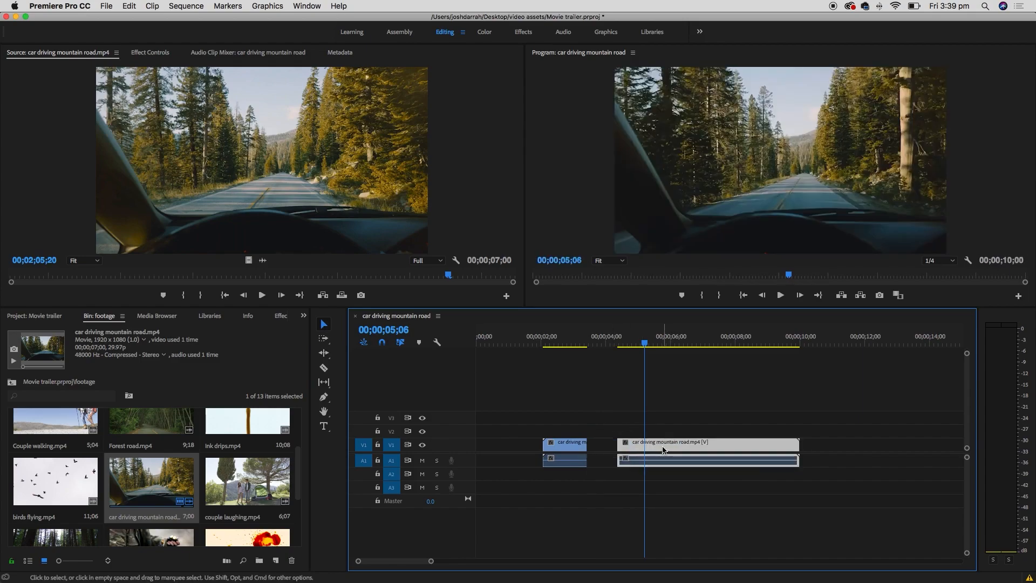
click(573, 445)
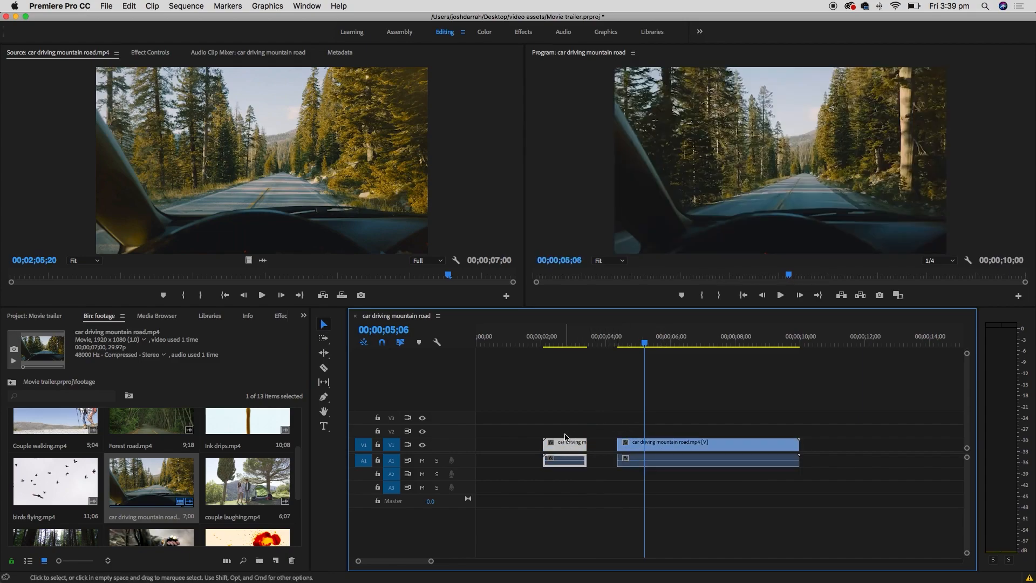
key(Delete)
click(613, 341)
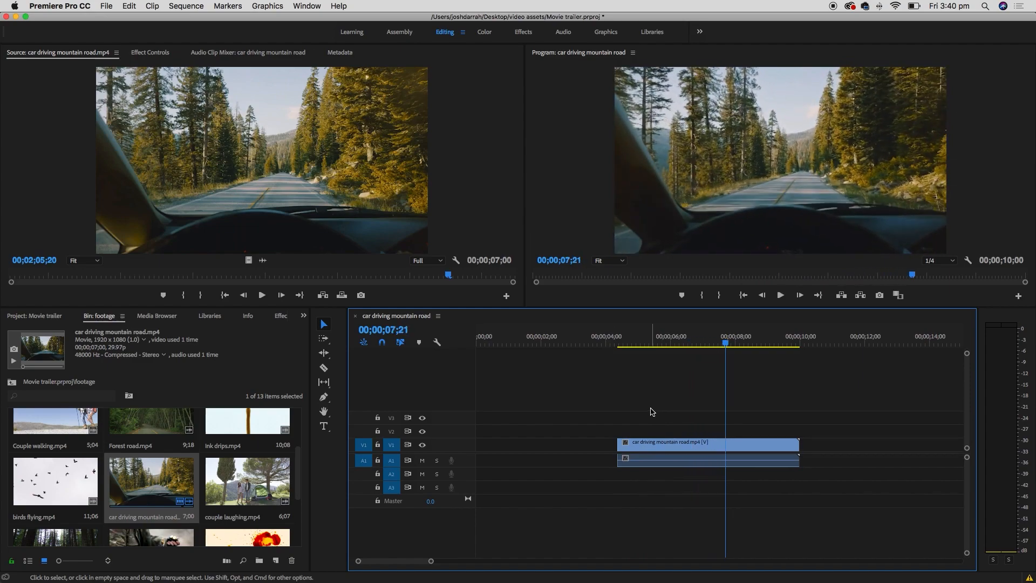
- Razor the road clip at 00;00;07;15 and delete the tail piece after the cut
drag(720, 340, 718, 342)
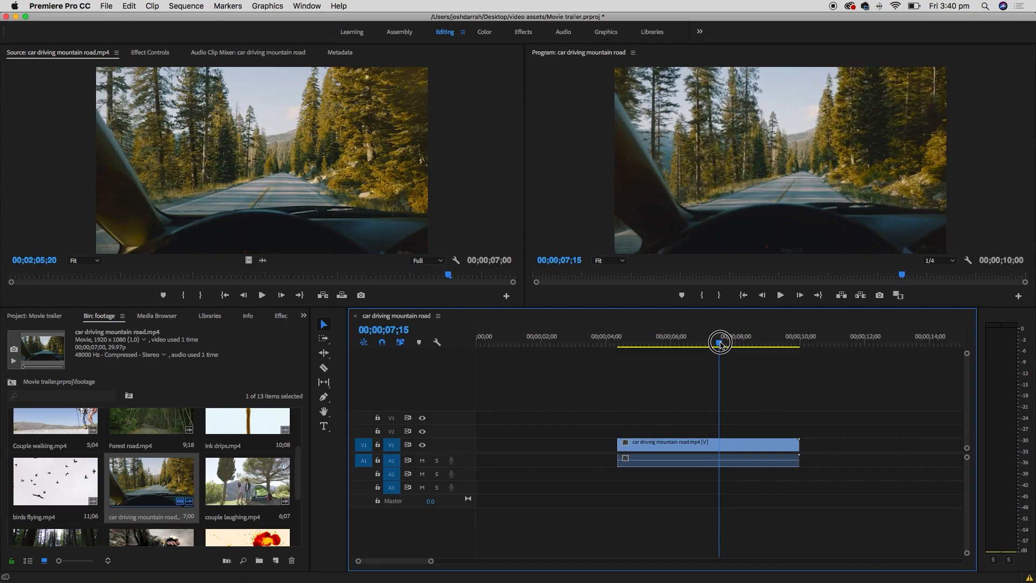
click(333, 373)
click(721, 443)
click(324, 324)
click(750, 418)
click(752, 443)
key(BackSpace)
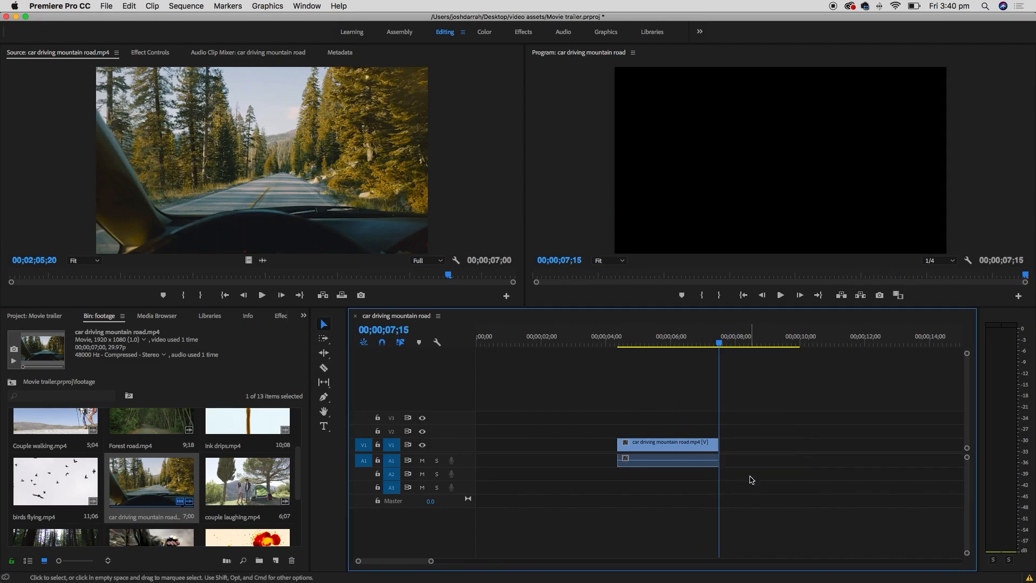
- Play back the trimmed road clip, then look in the menus for a way to undo edits
drag(634, 344, 614, 339)
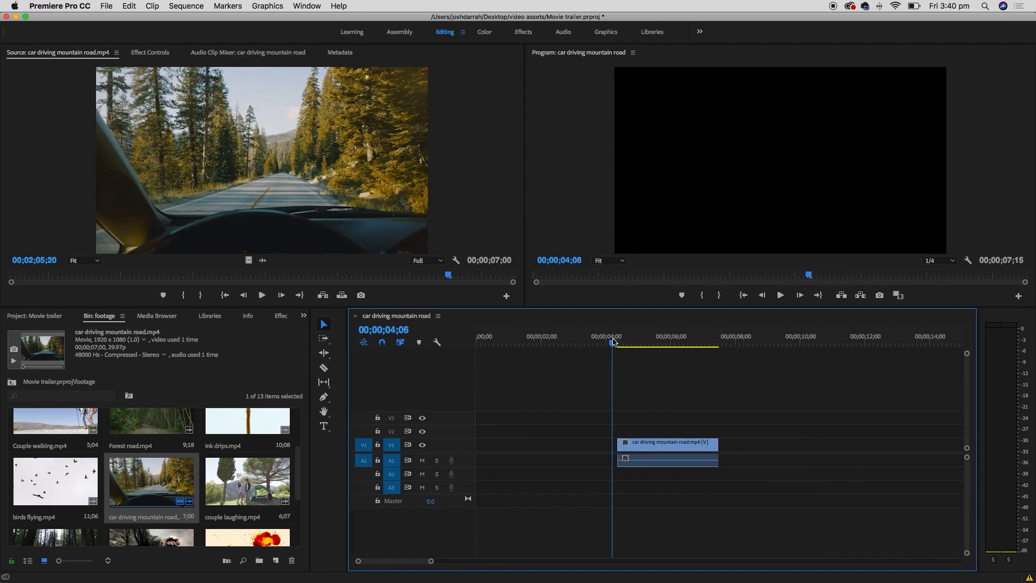
key(space)
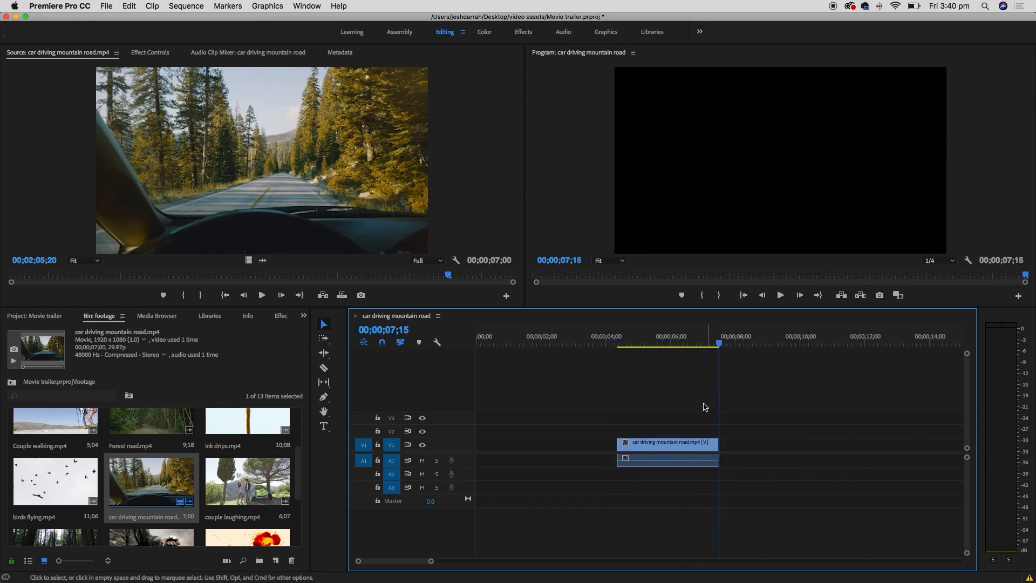
key(Left)
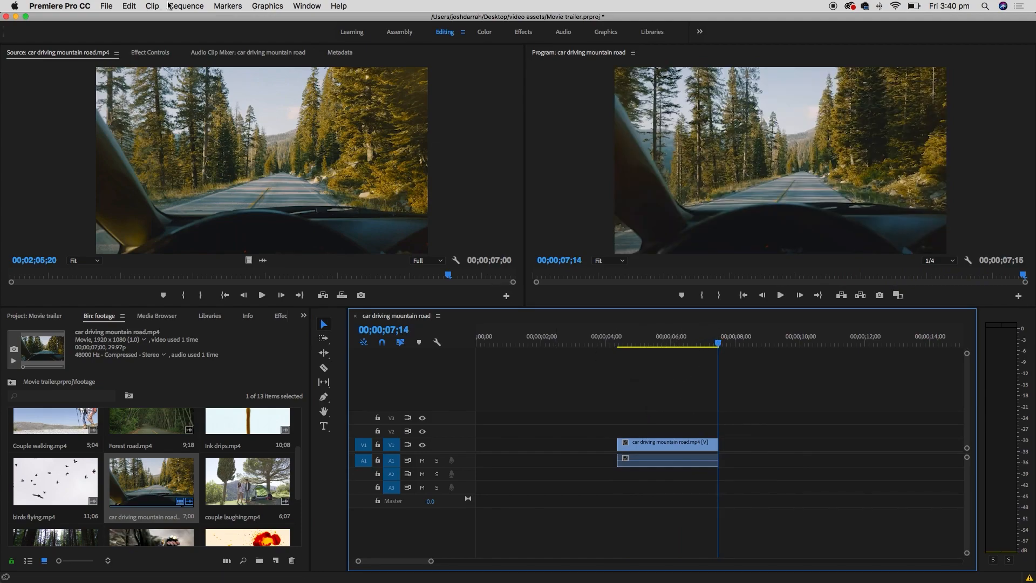
click(128, 6)
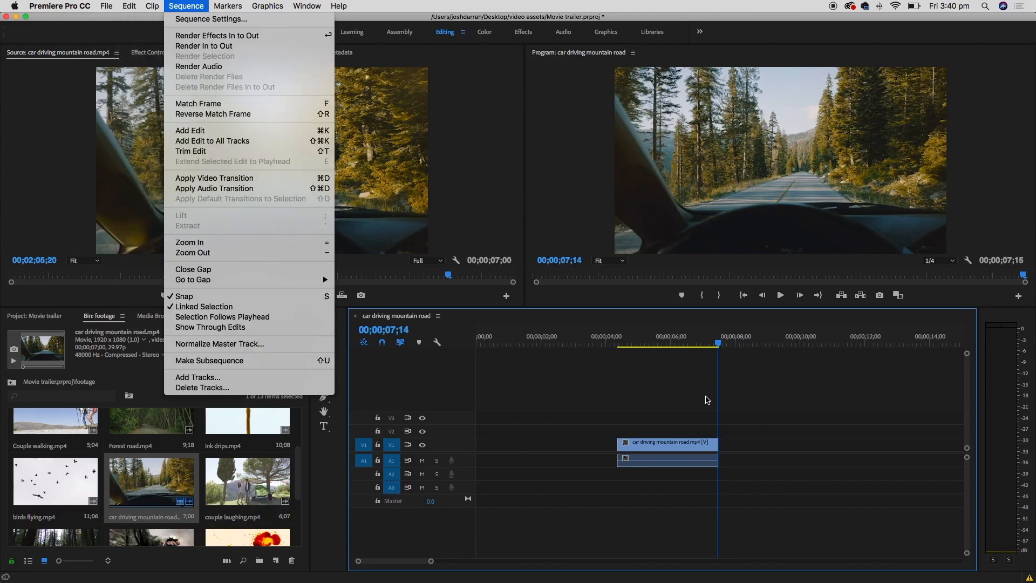
- Undo and redo the recent edits until the road clip is rejoined
click(707, 399)
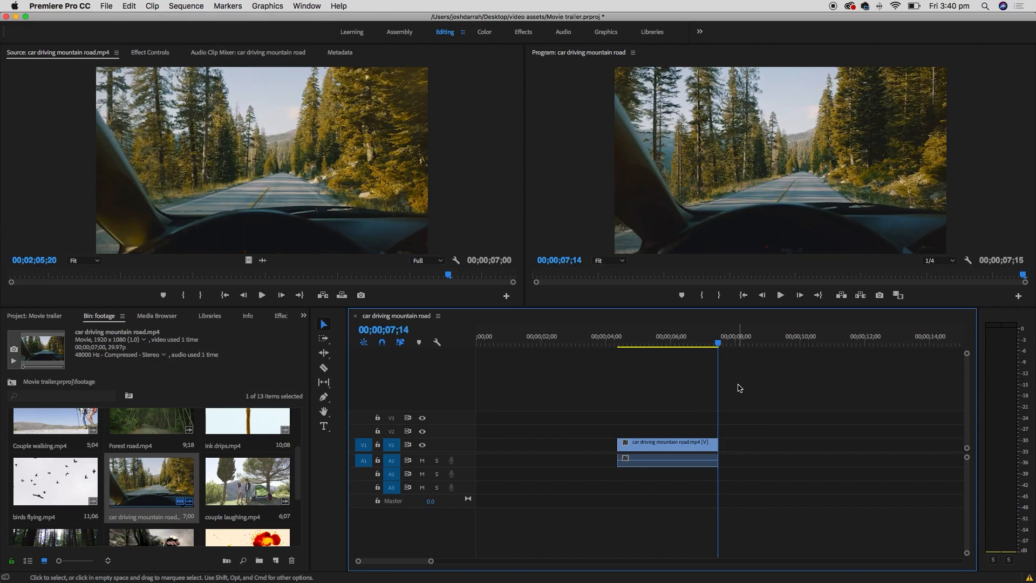
key(super+z)
key(super+z)
key(super+z)
key(super+z)
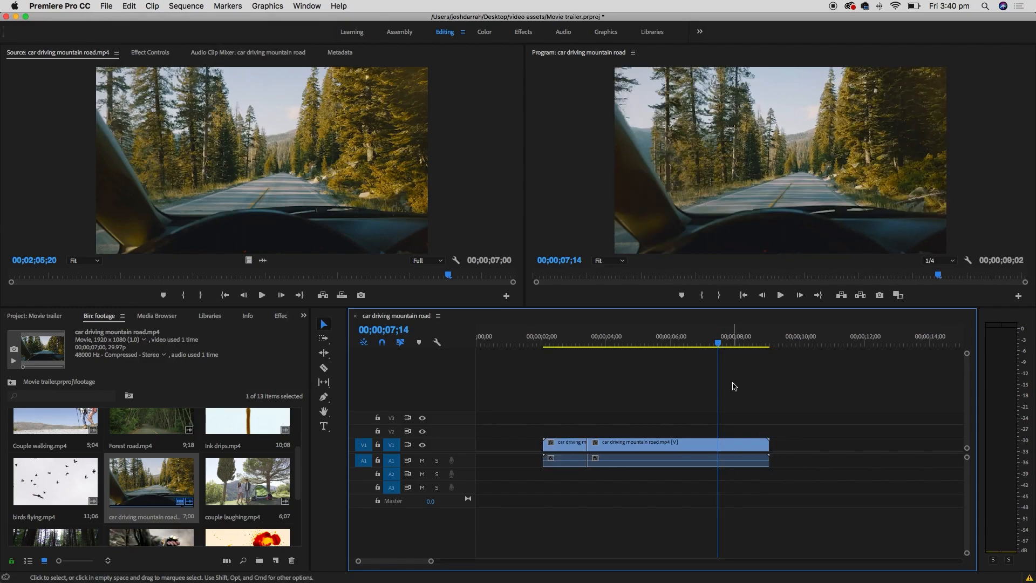
key(super+shift+z)
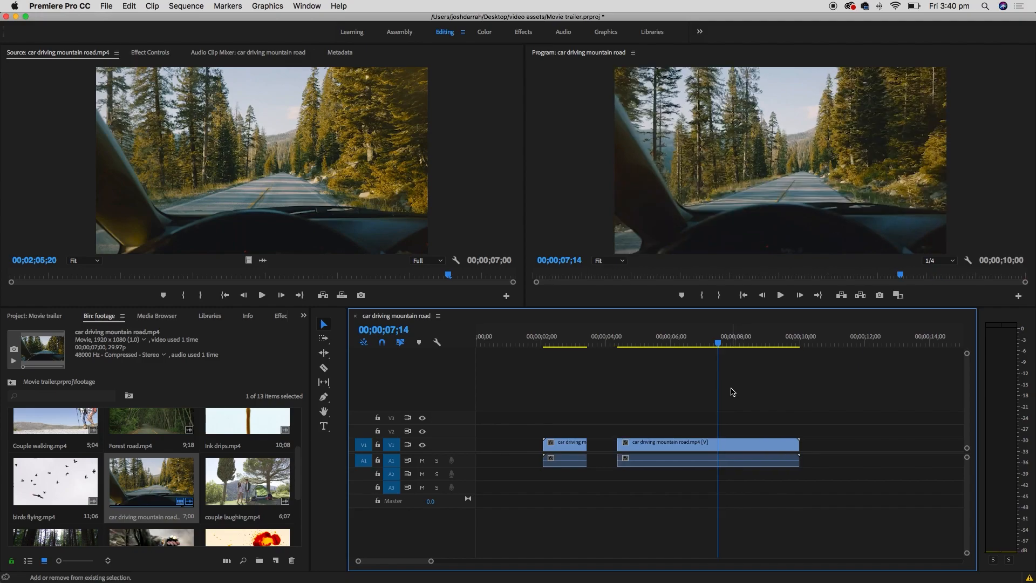
key(super+shift+z)
key(super+shift+z)
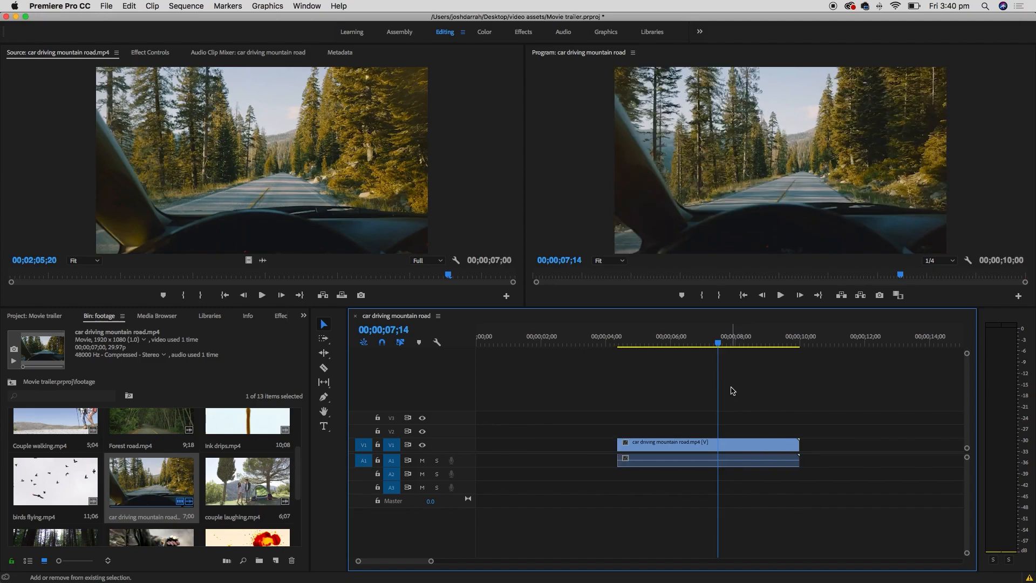
key(super+z)
- Cut the road clip at 00;00;07;18 with Cmd+K, delete its tail and preview the result
drag(720, 342, 685, 343)
click(722, 341)
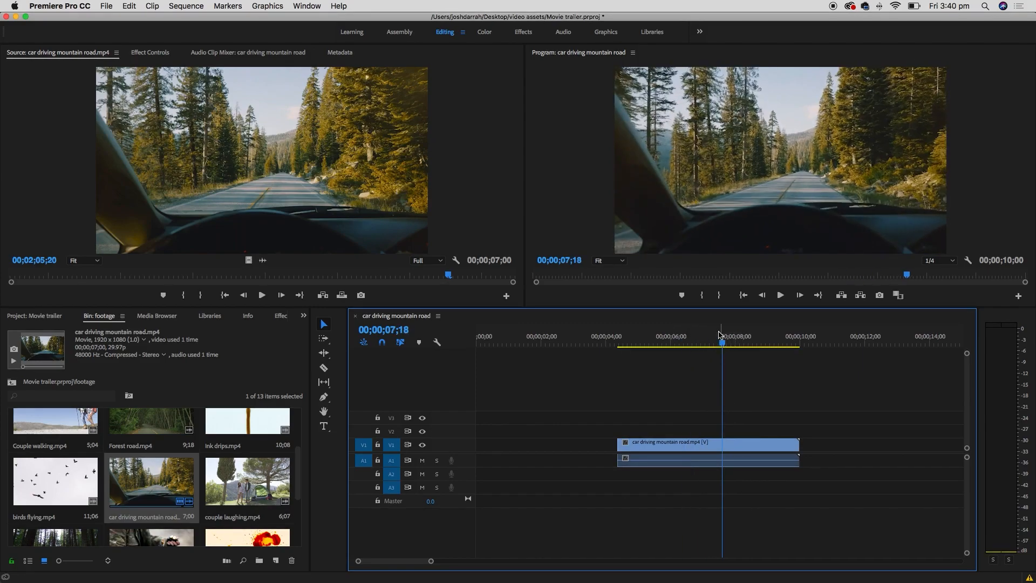
click(741, 446)
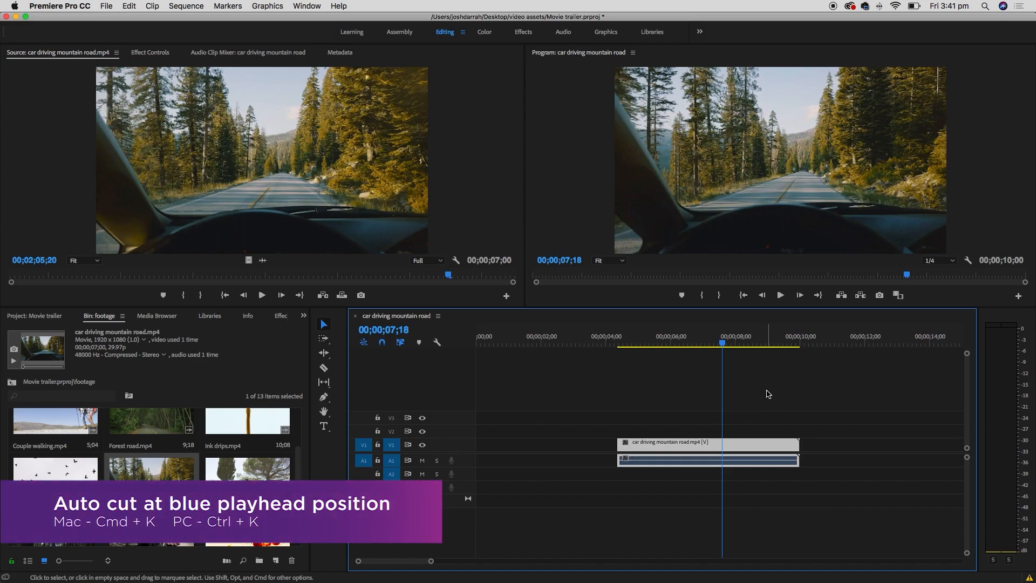
key(super+k)
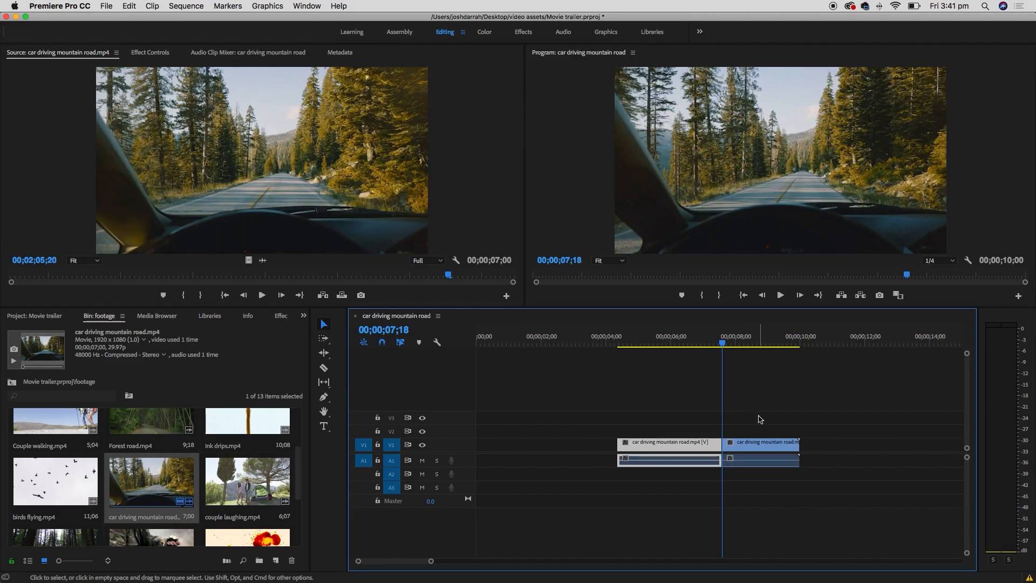
key(Delete)
drag(626, 340, 712, 340)
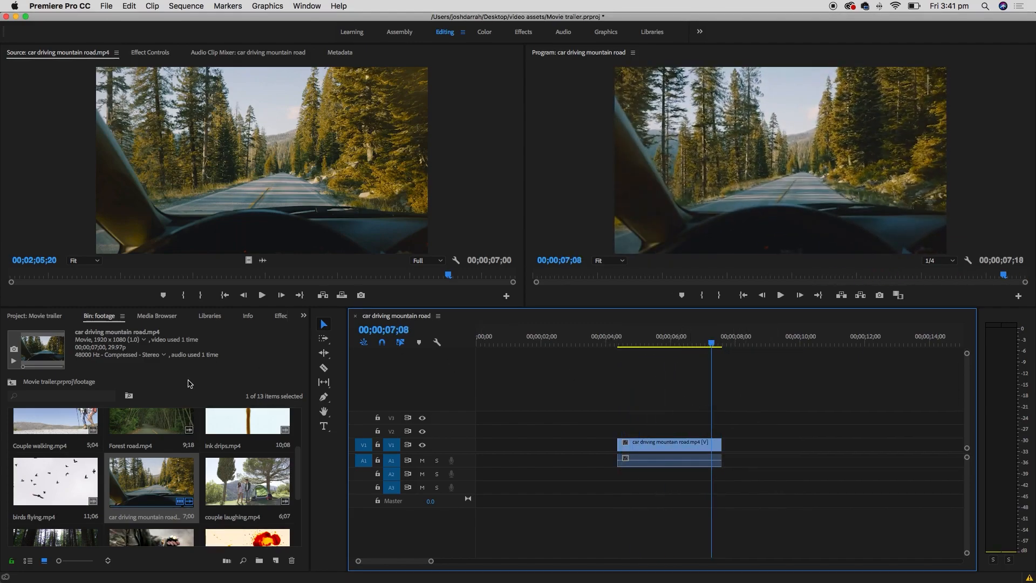
click(300, 471)
- Load Forest road.mp4 in the Source monitor and mark an In point on a chosen frame
scroll(297, 462, down, 3)
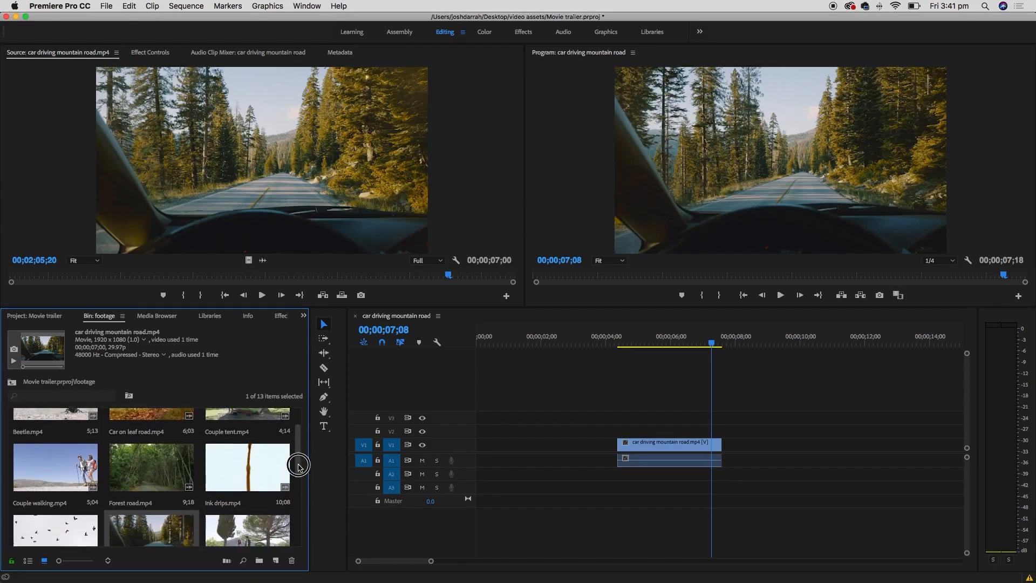
double_click(171, 455)
drag(87, 275, 39, 276)
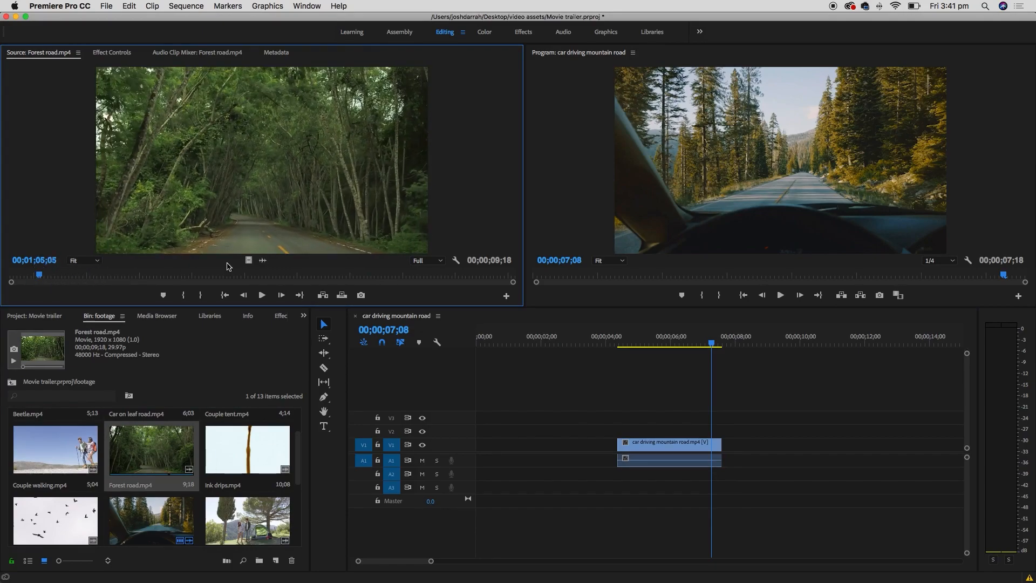
drag(60, 276, 74, 276)
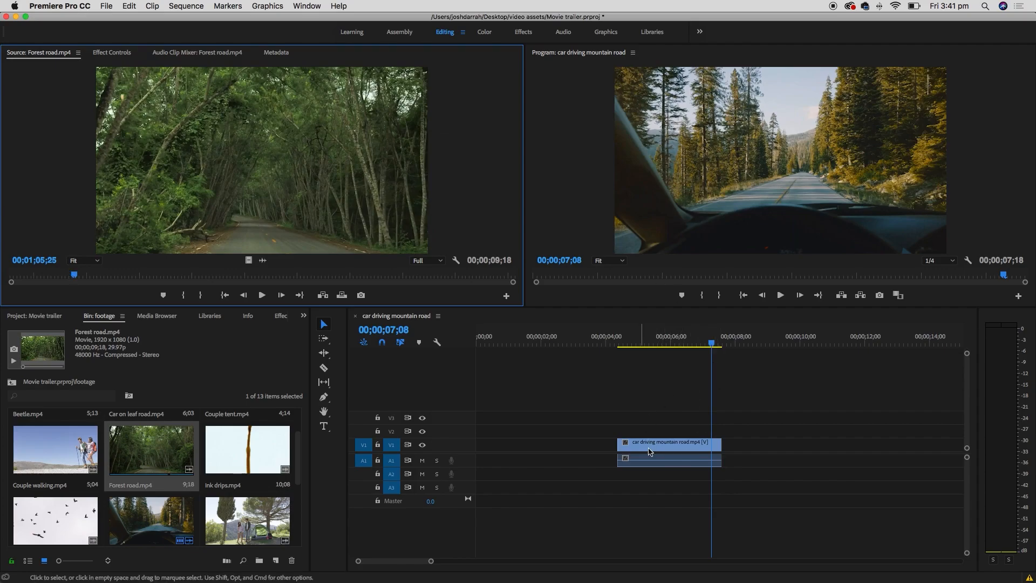
click(112, 276)
drag(113, 276, 185, 273)
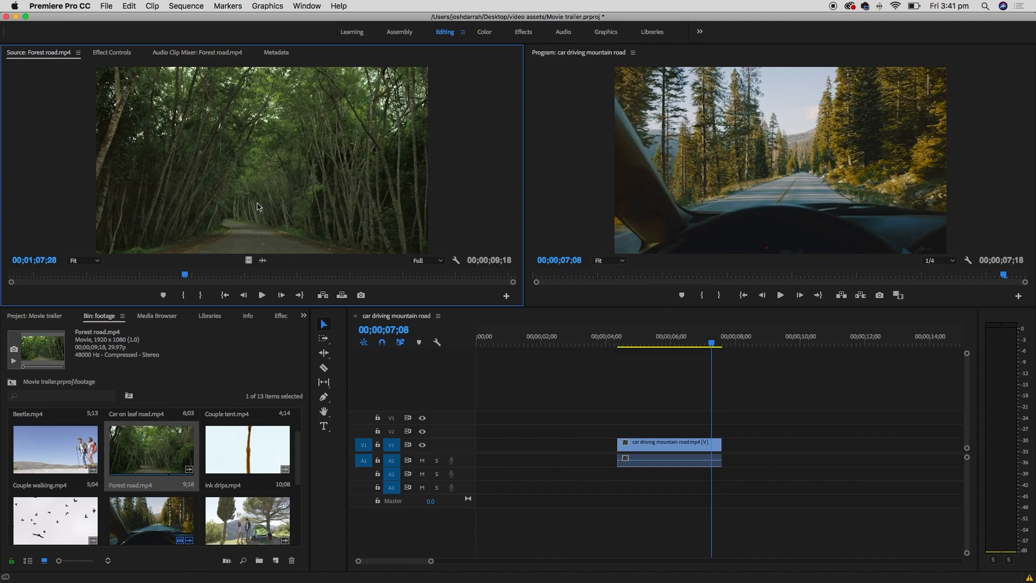
drag(189, 278, 187, 274)
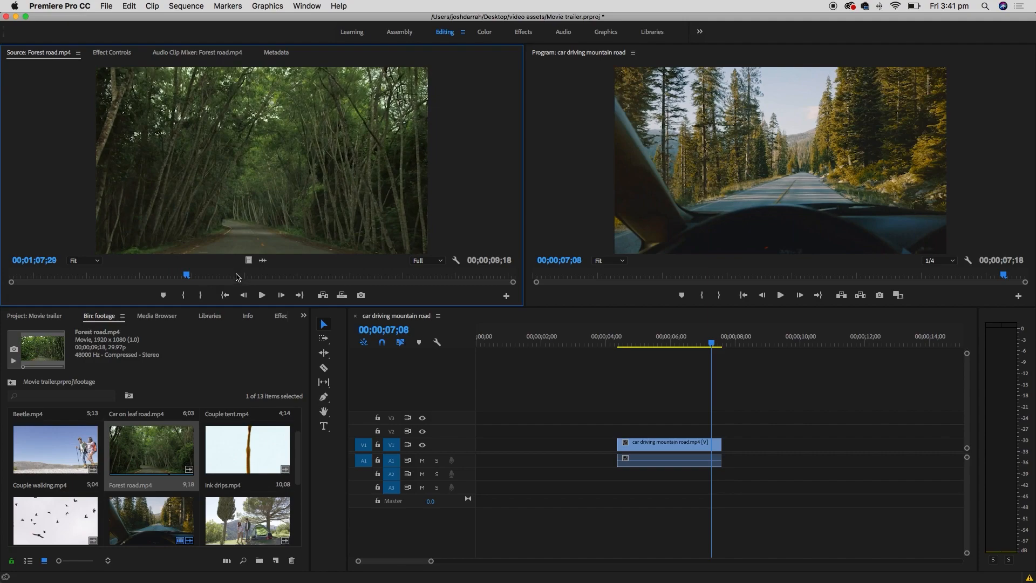
key(i)
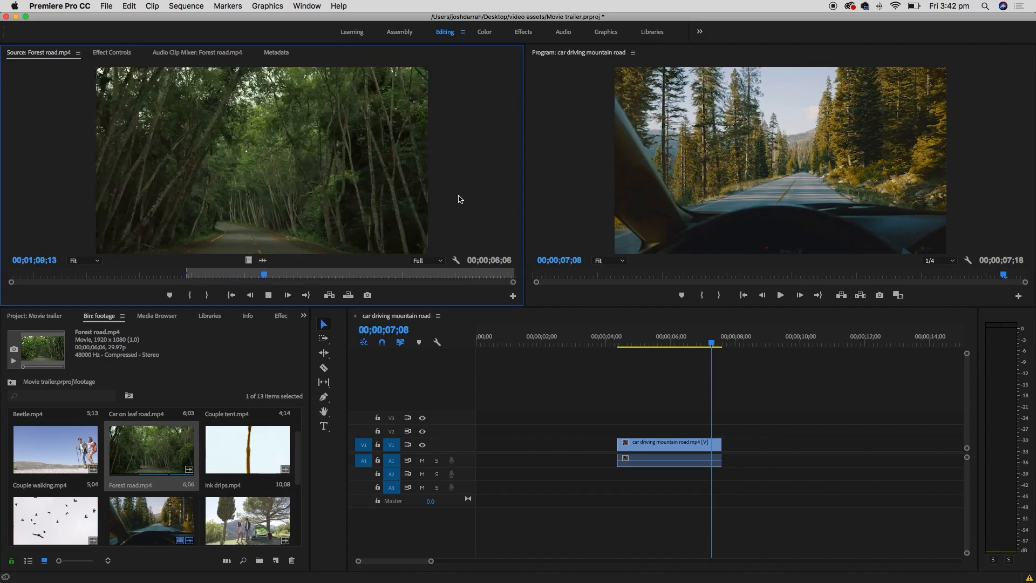
- Mark the Out point for a 2;24 section and place it on V1/A1 after the road clip
key(space)
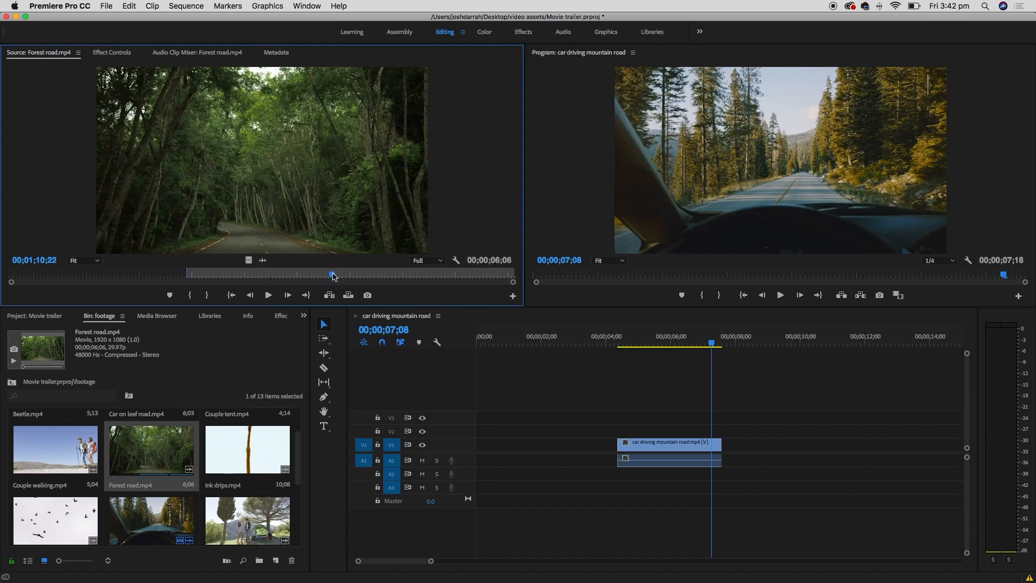
key(o)
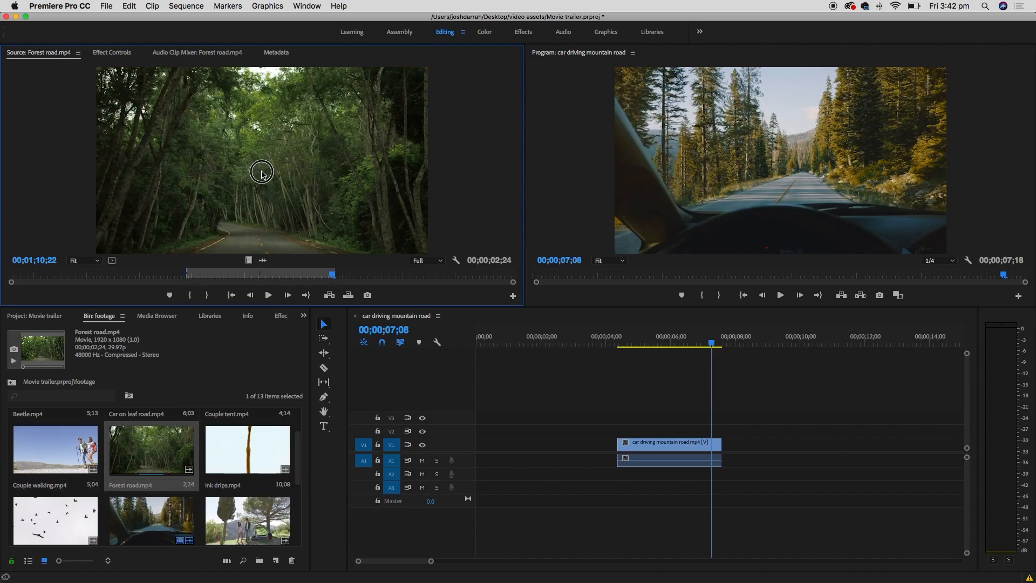
drag(282, 182, 738, 445)
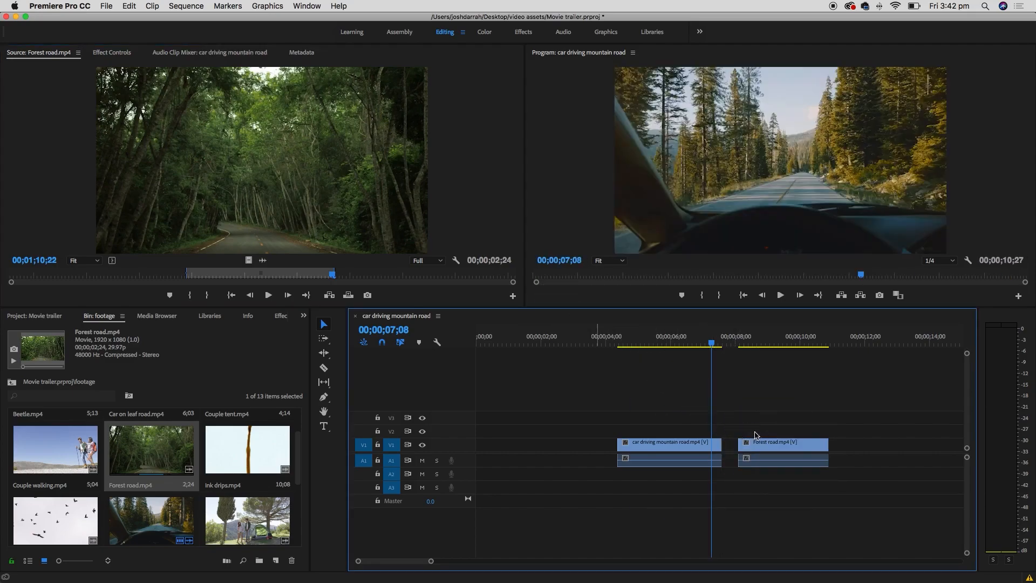
click(739, 338)
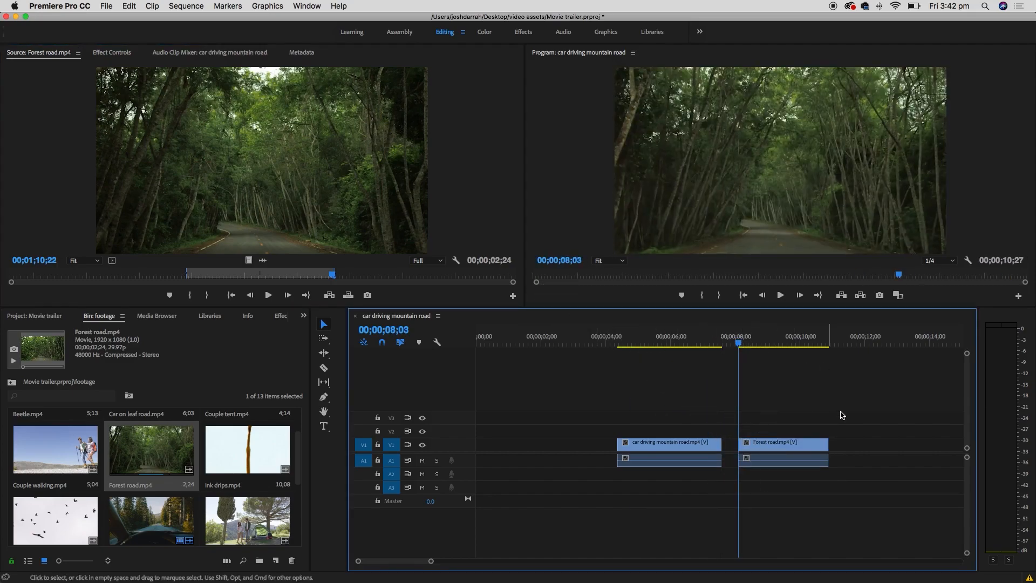
- Snap the Forest road clip against the car driving clip's end, so the sequence ends at 00;00;10;12
key(space)
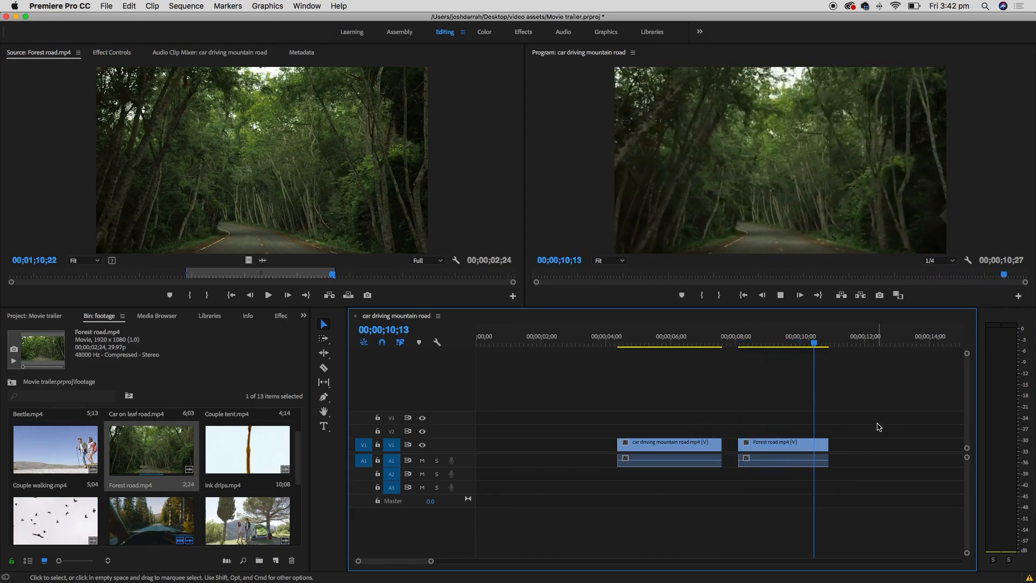
click(291, 202)
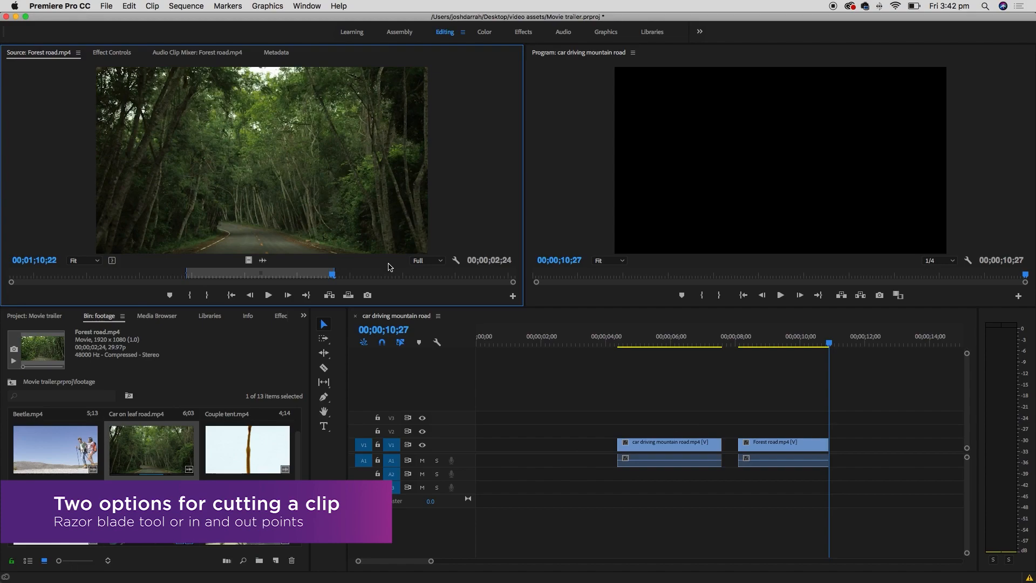
click(776, 448)
drag(776, 447, 584, 442)
mouse_move(667, 446)
mouse_down()
mouse_move(715, 448)
mouse_move(681, 450)
mouse_up()
click(573, 444)
drag(573, 444, 768, 447)
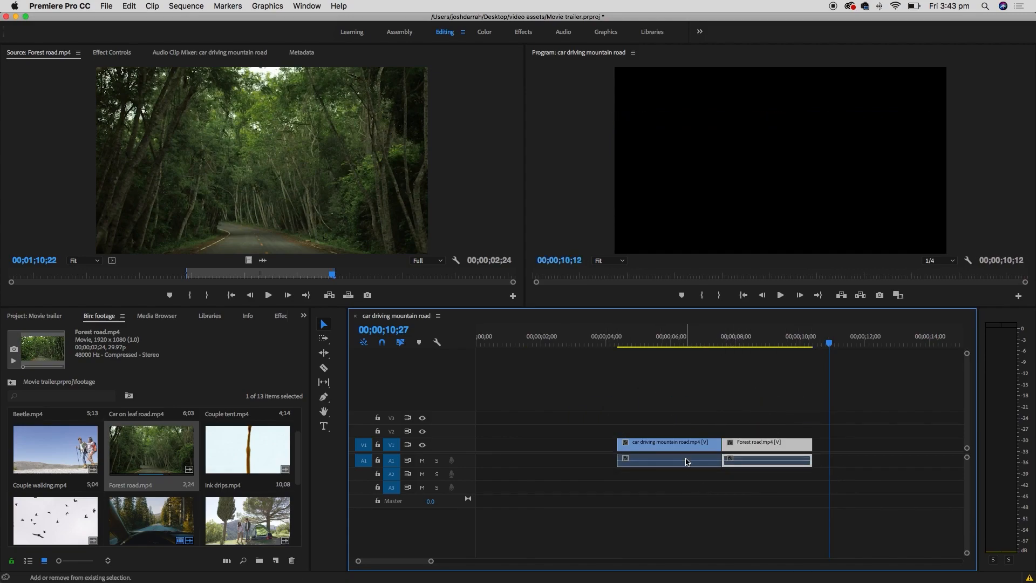
- Marquee-select the car driving and Forest road clips, move them to about 3 seconds, and rezoom the timeline
shift+click(688, 446)
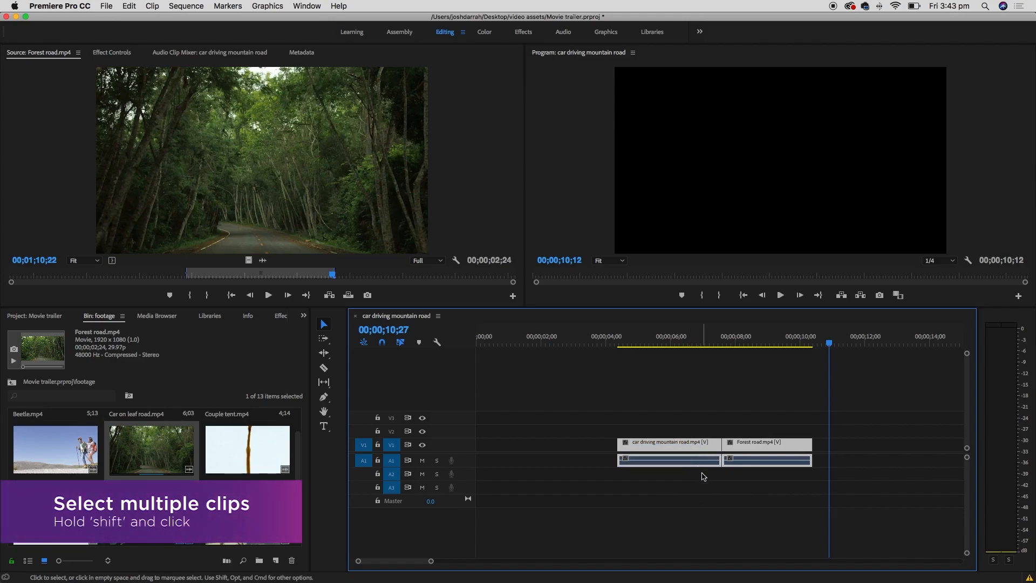
click(733, 496)
drag(858, 387, 571, 491)
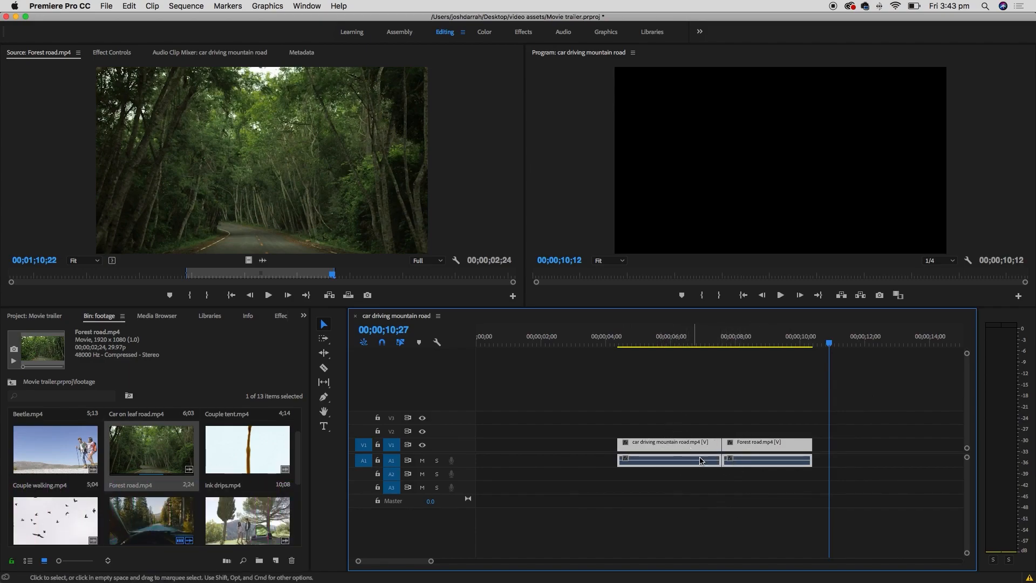
drag(636, 442, 664, 459)
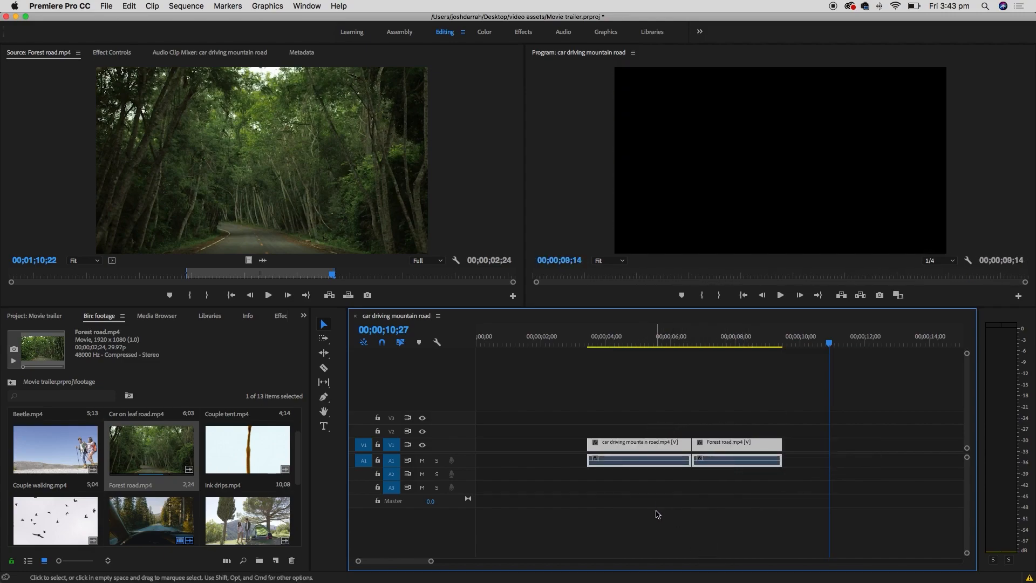
click(699, 520)
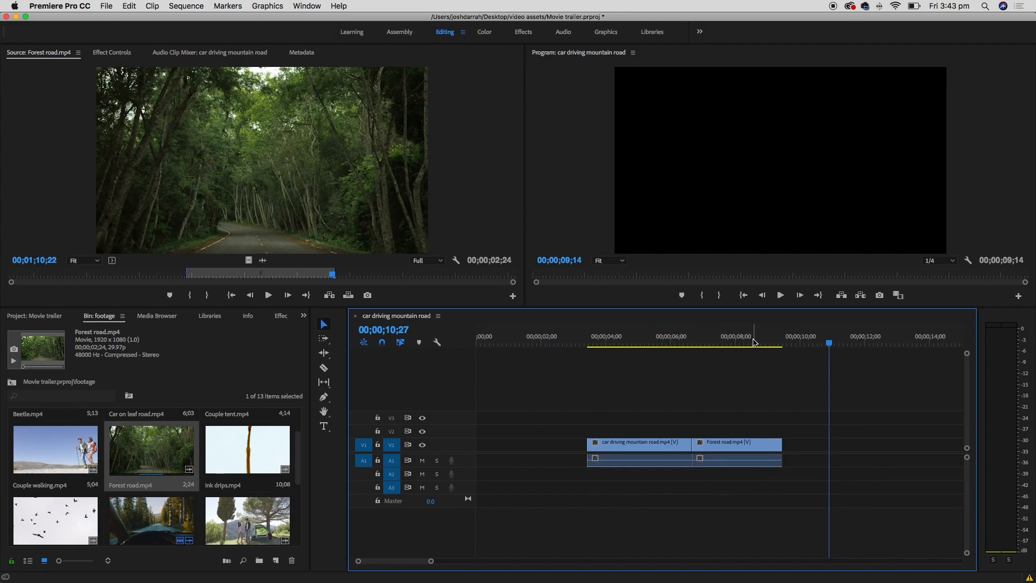
key(minus)
key(minus)
key(minus)
key(minus)
key(equal)
key(equal)
key(equal)
key(equal)
key(equal)
key(equal)
key(minus)
key(minus)
key(minus)
key(minus)
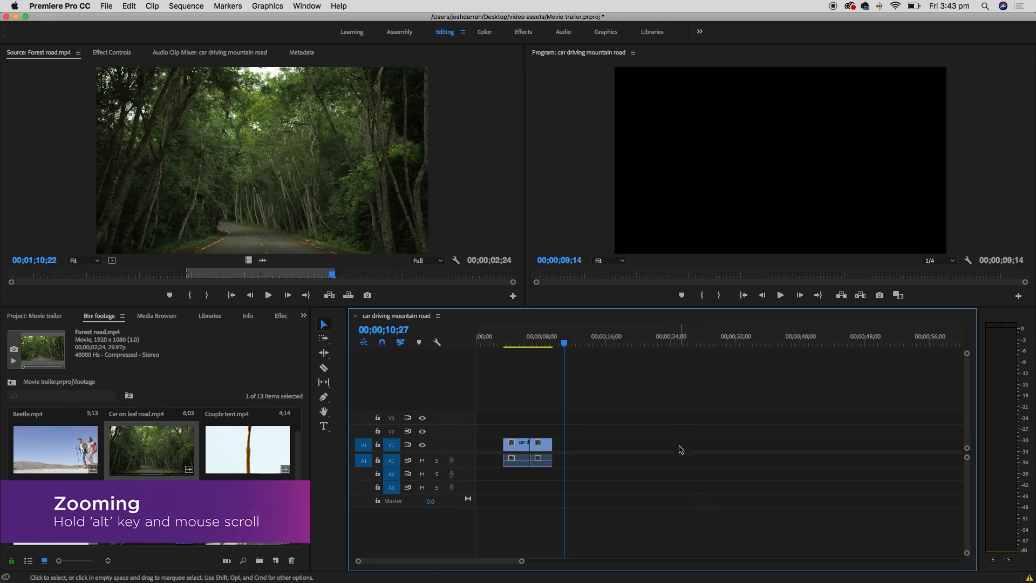
scroll(610, 453, up, 10)
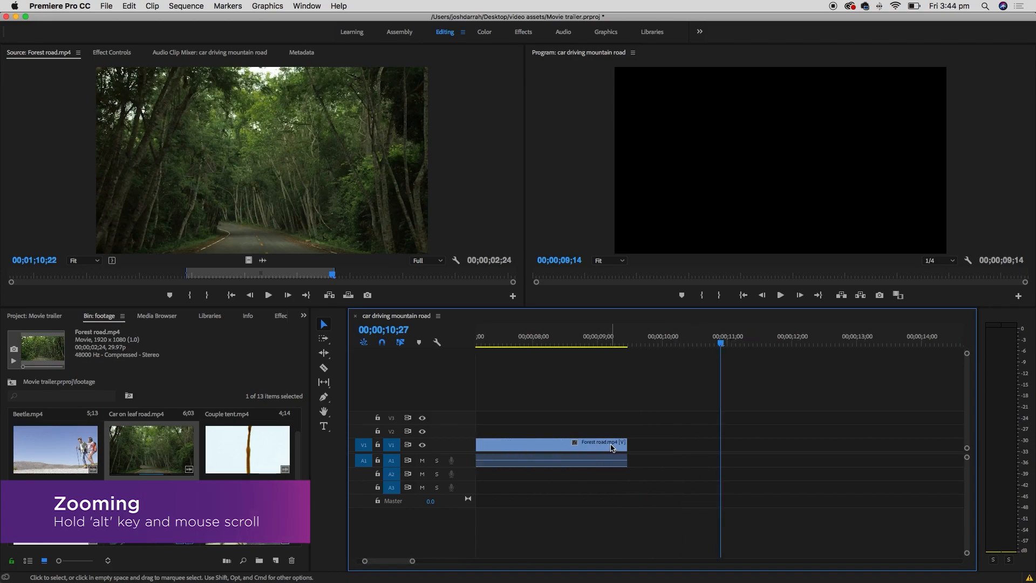
mouse_move(383, 561)
mouse_down()
mouse_move(453, 561)
mouse_move(372, 561)
mouse_up()
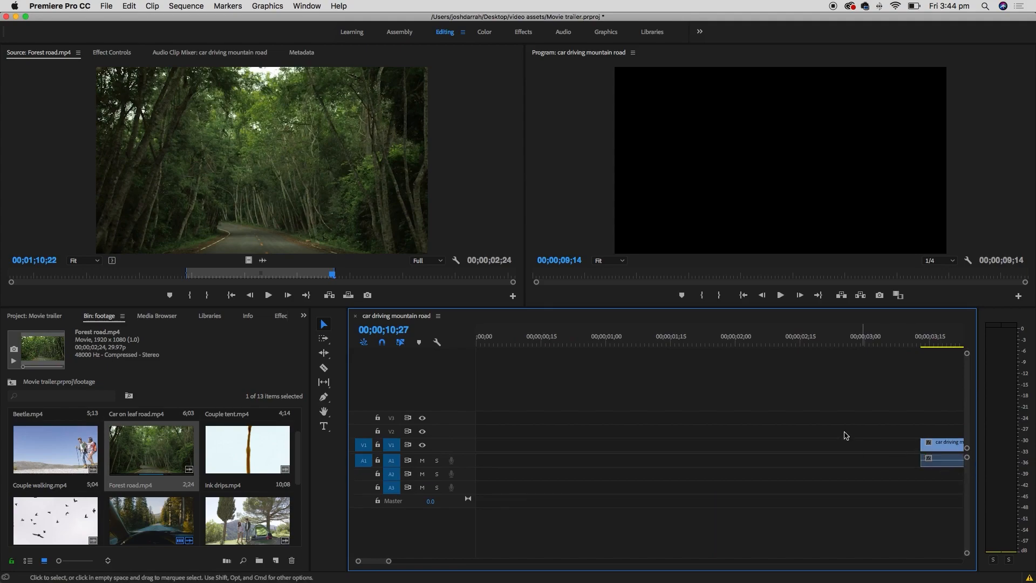
key(minus)
key(minus)
key(minus)
click(563, 342)
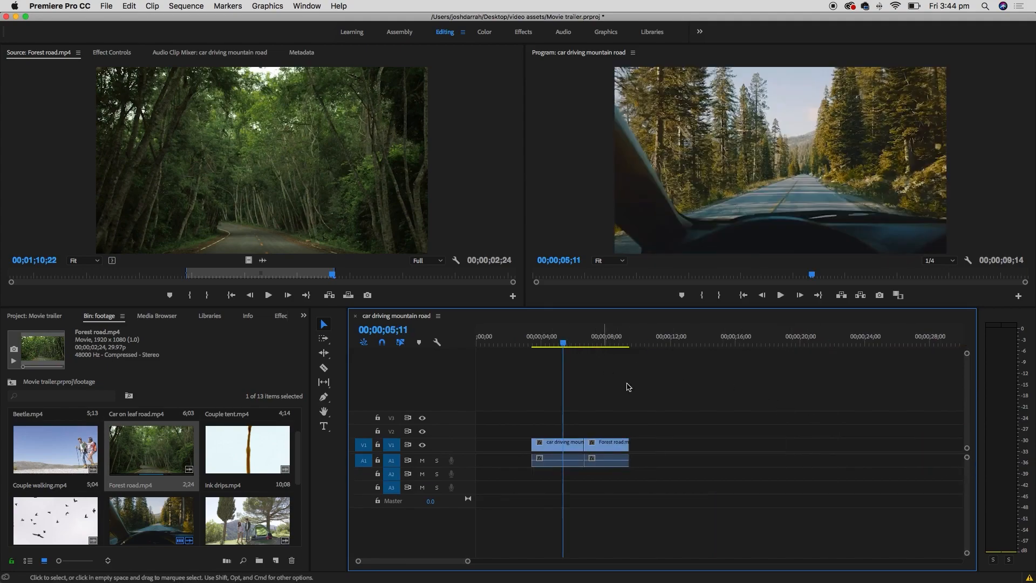
key(equal)
key(equal)
key(equal)
key(equal)
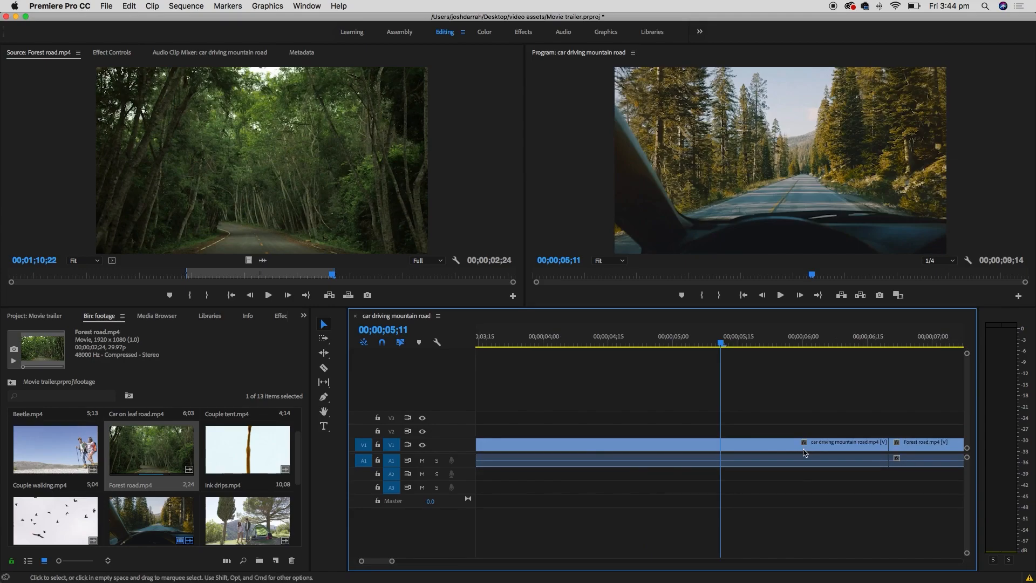
key(minus)
key(minus)
key(minus)
key(minus)
key(minus)
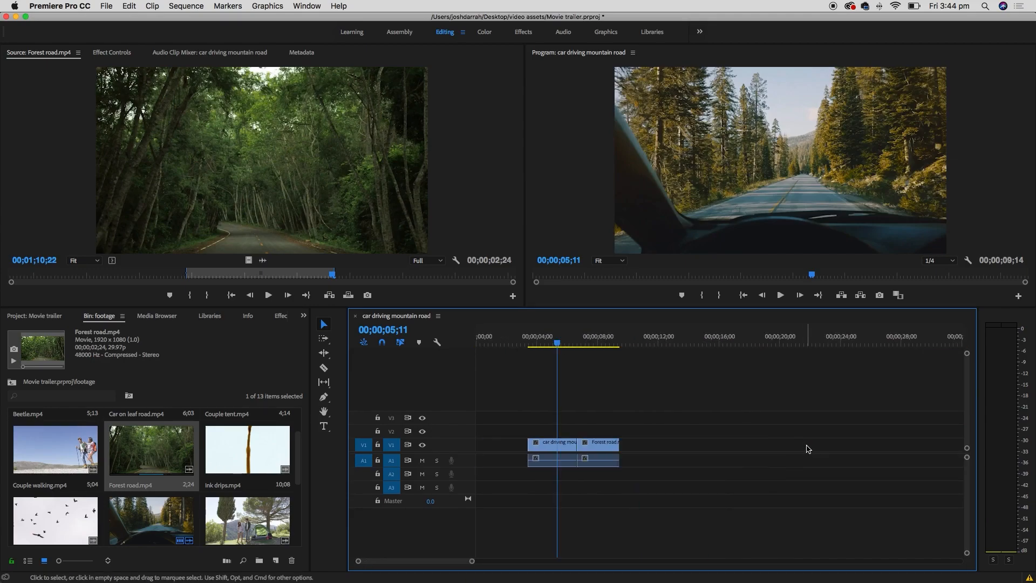
key(equal)
key(equal)
key(space)
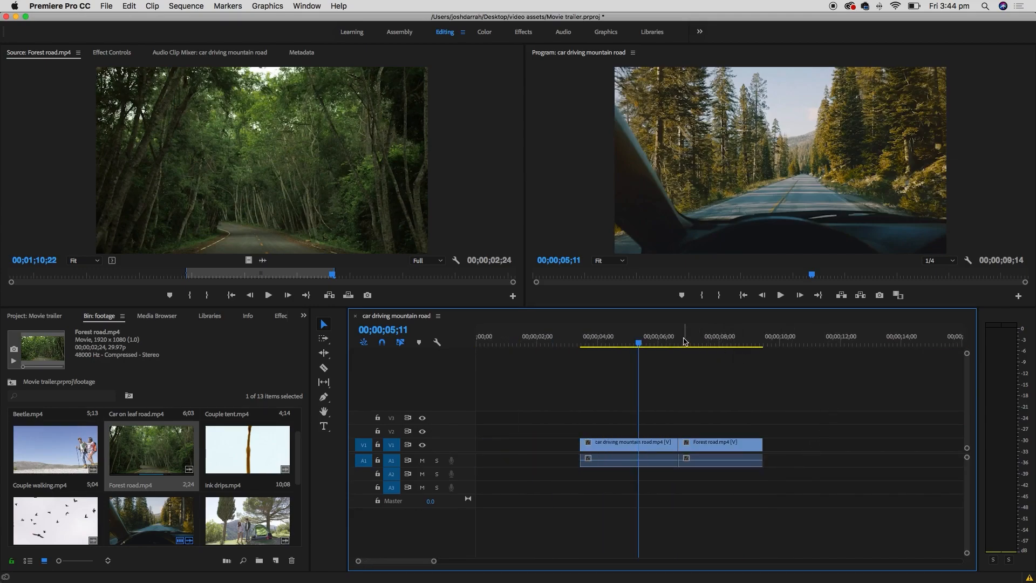
key(equal)
key(equal)
key(equal)
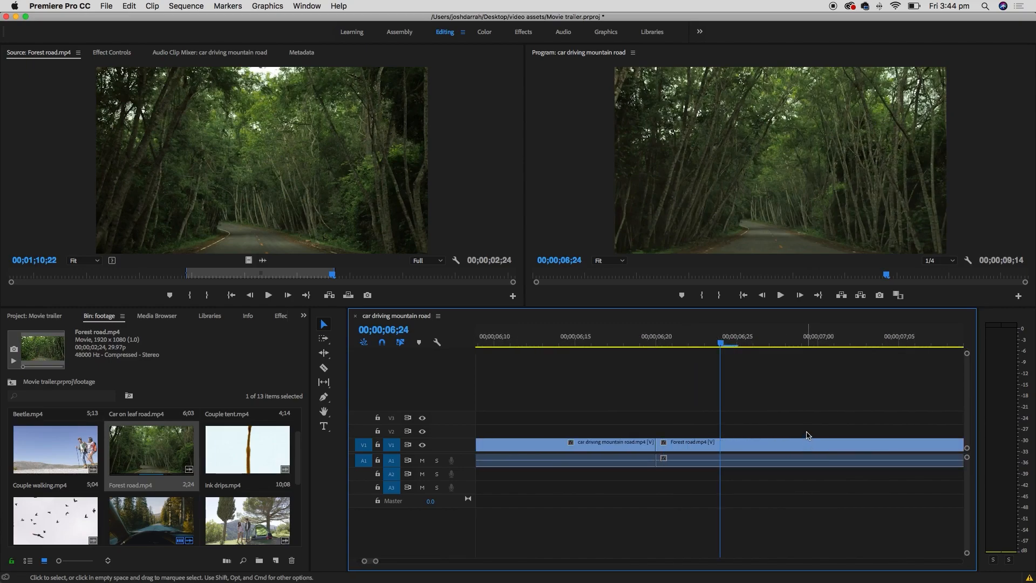
key(minus)
key(minus)
key(minus)
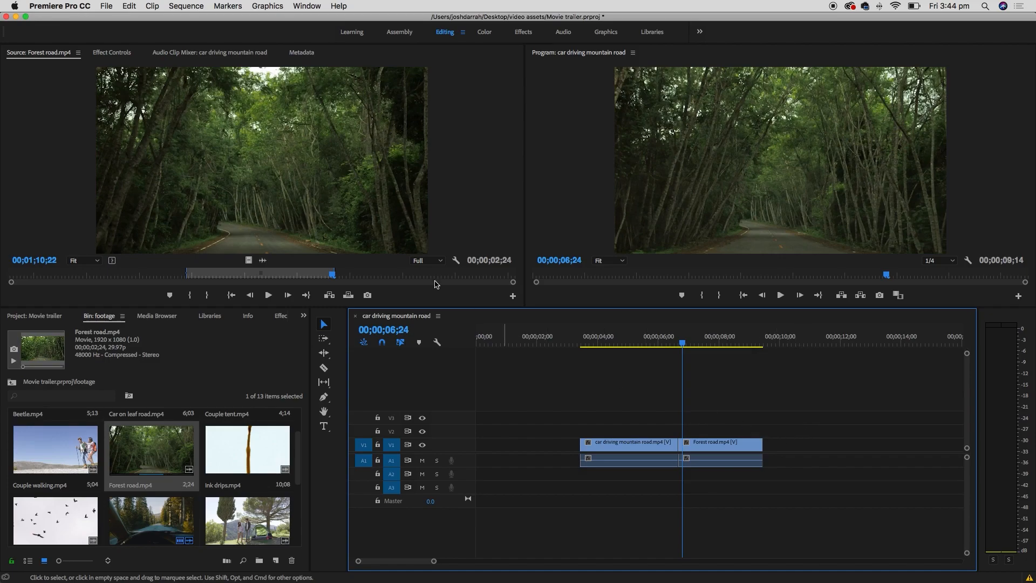
click(107, 6)
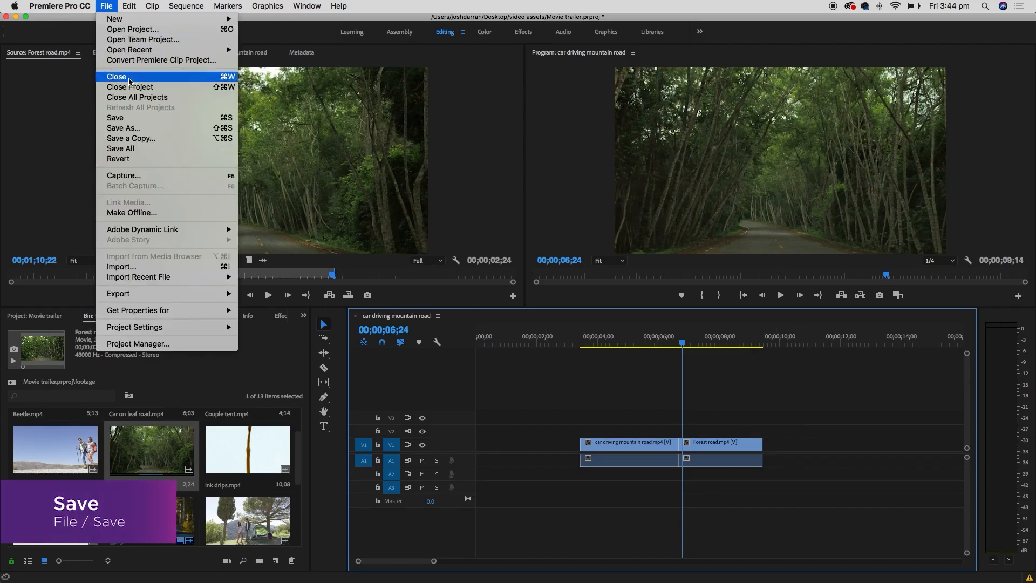
click(139, 118)
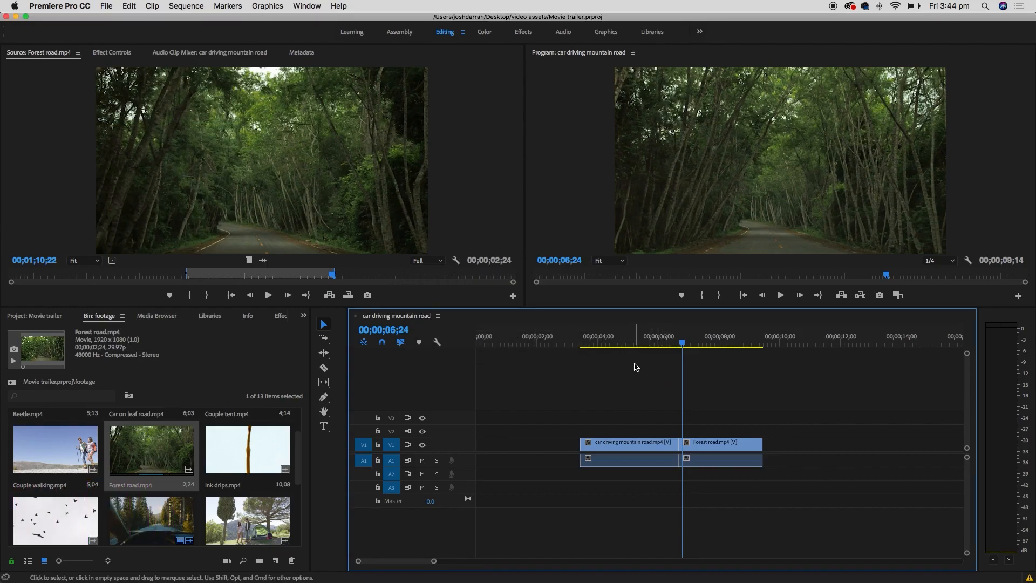
mouse_move(301, 455)
mouse_down()
mouse_move(302, 509)
mouse_move(296, 423)
mouse_up()
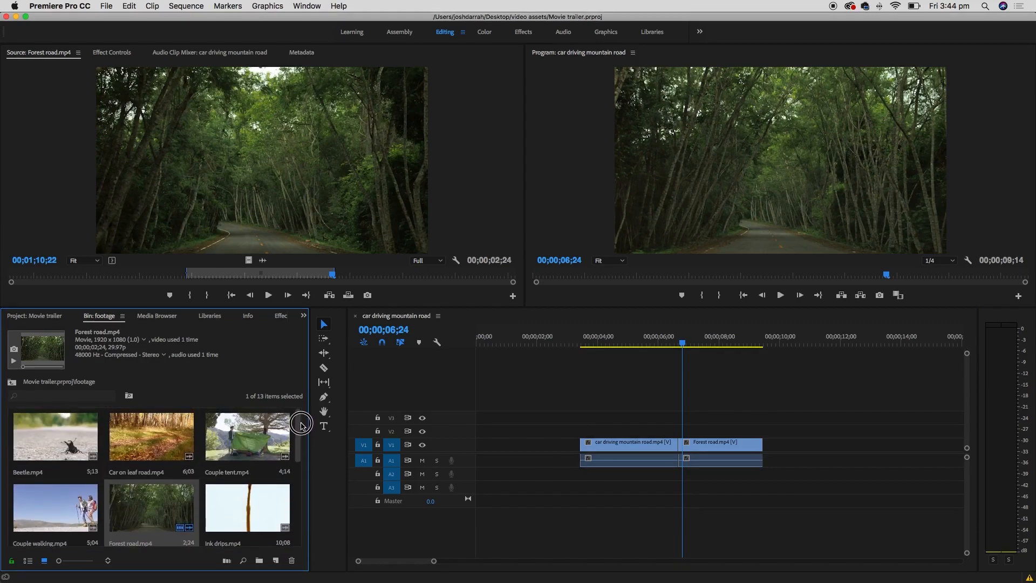
- Load Car on leaf road.mp4 and mark a 00;00;02;07 In/Out range on the blue car shot
double_click(173, 435)
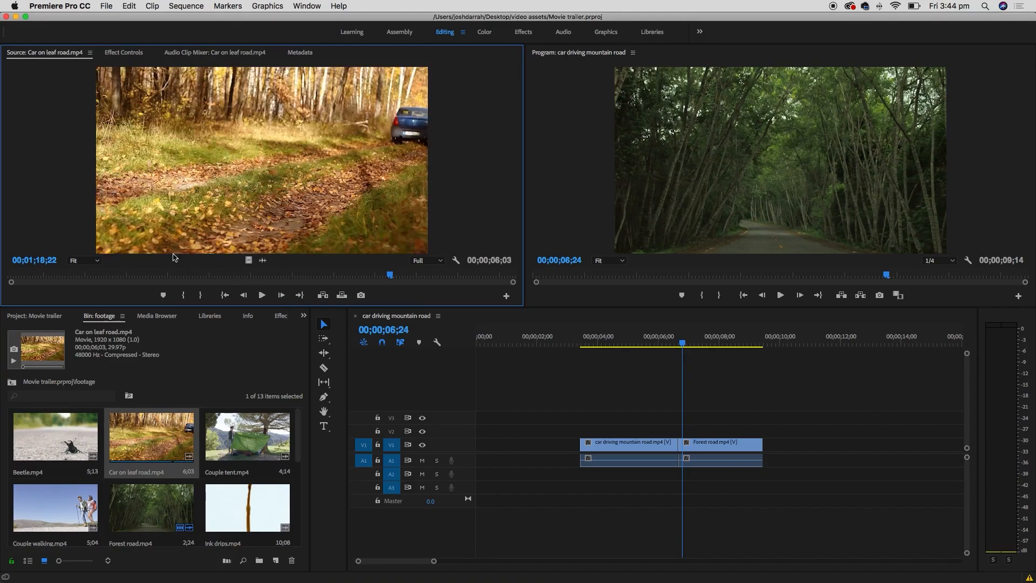
drag(81, 278, 167, 276)
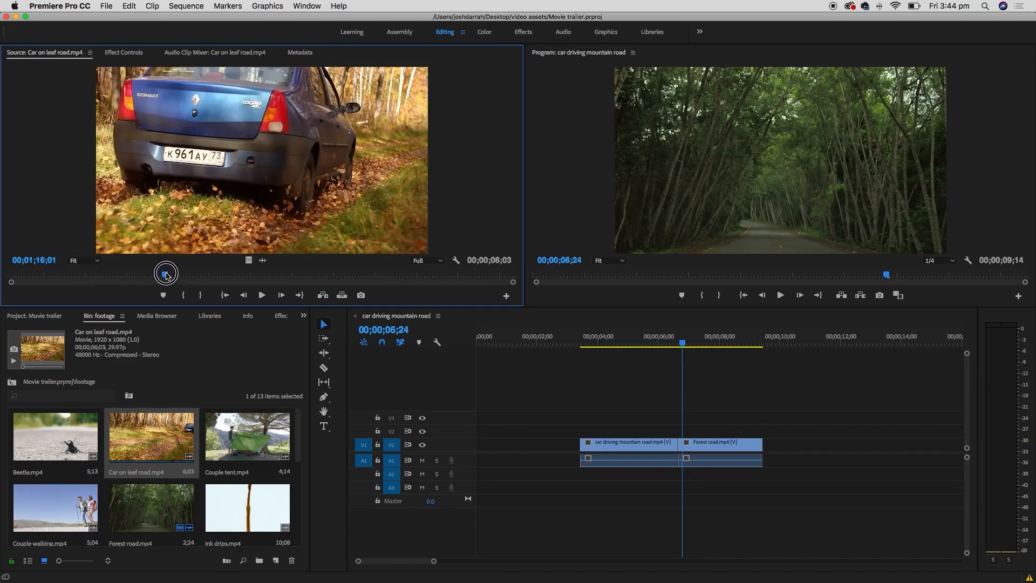
key(i)
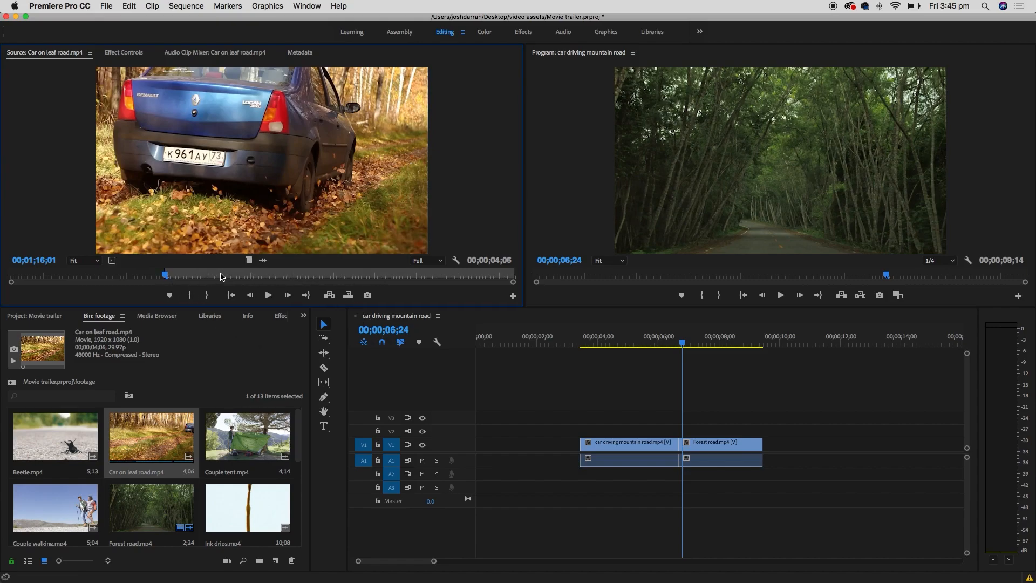
key(space)
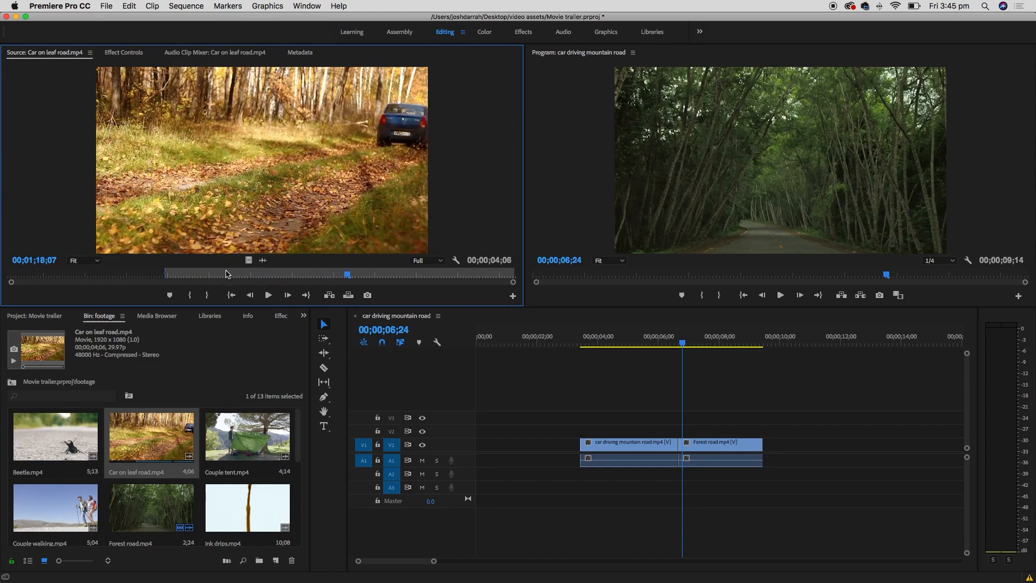
key(o)
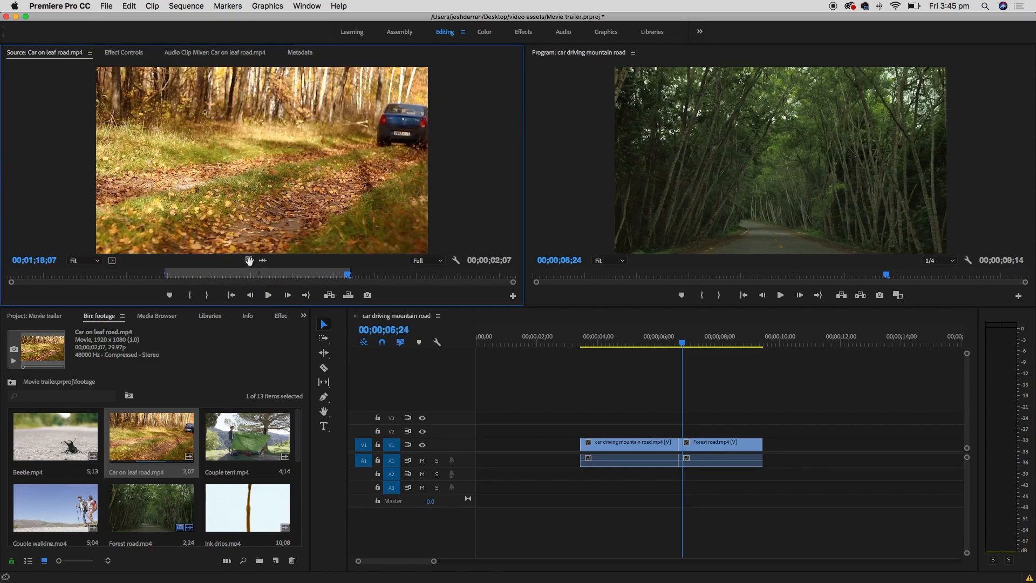
- Place the marked Car on leaf road section in the sequence, then delete it as misplaced
drag(253, 214, 773, 445)
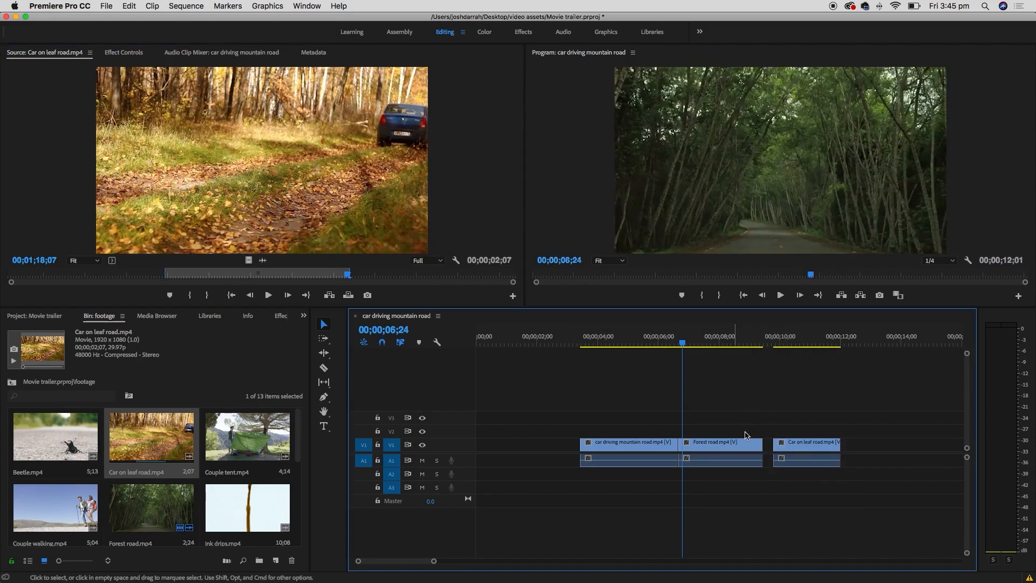
click(819, 463)
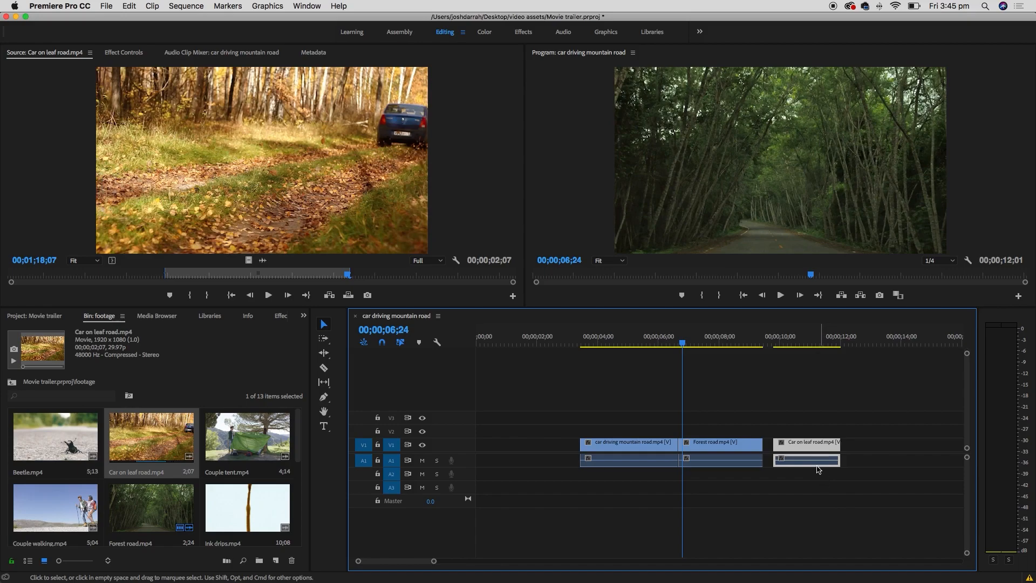
key(Delete)
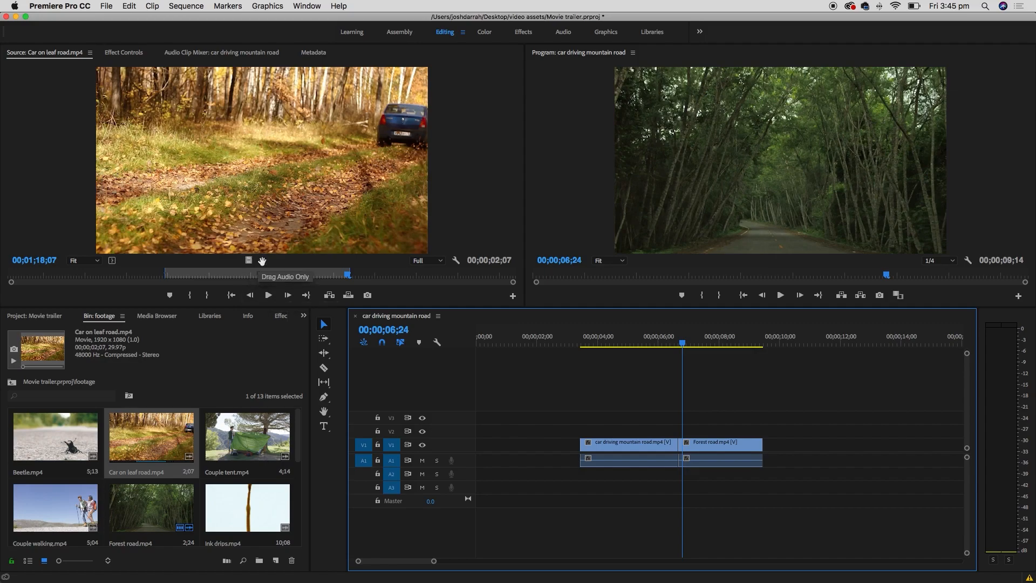
- Add the Car on leaf road video to V1, with its audio landing on A1, and preview it
drag(248, 260, 791, 441)
click(811, 345)
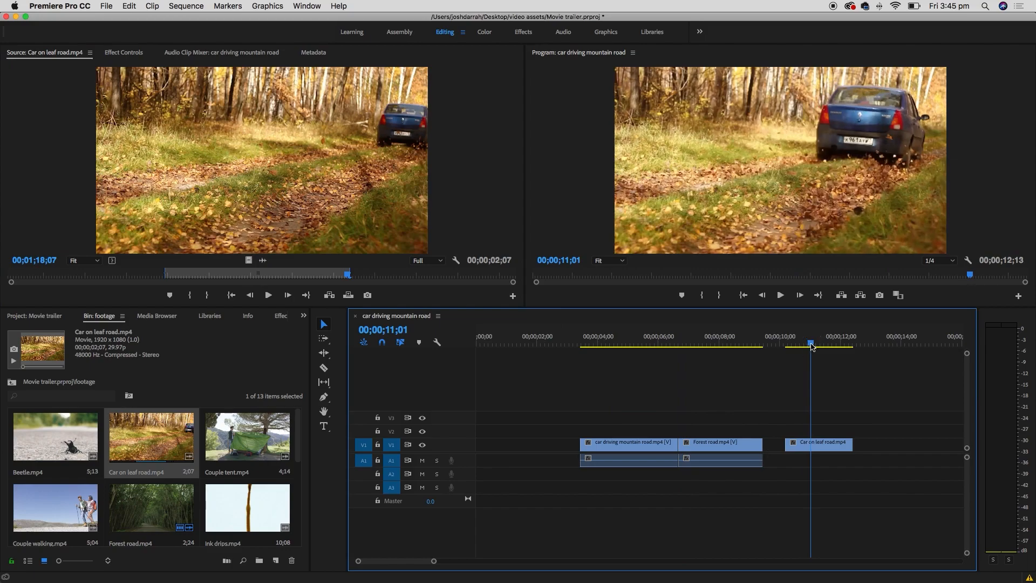
click(263, 258)
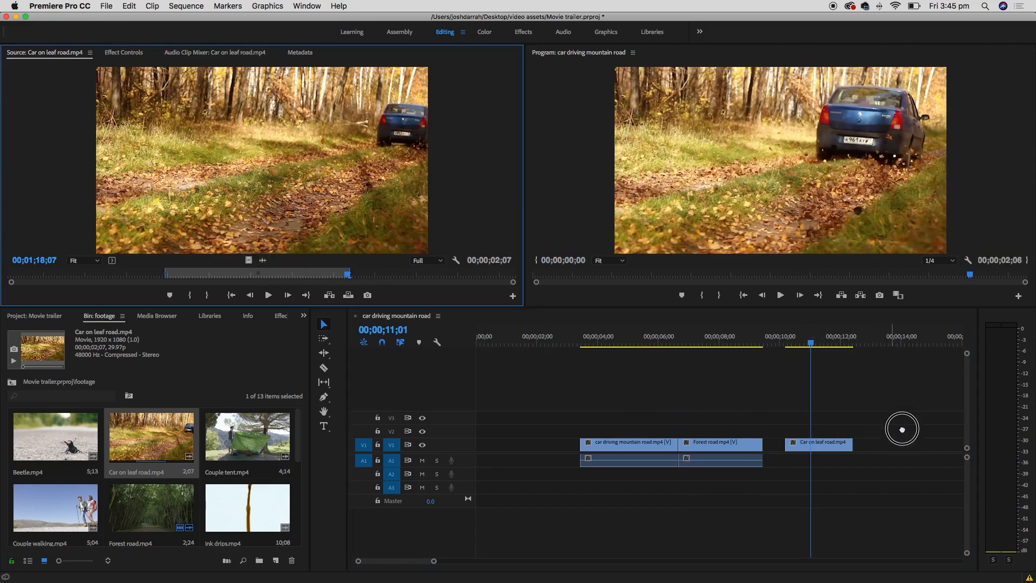
drag(894, 434, 865, 465)
drag(810, 343, 872, 344)
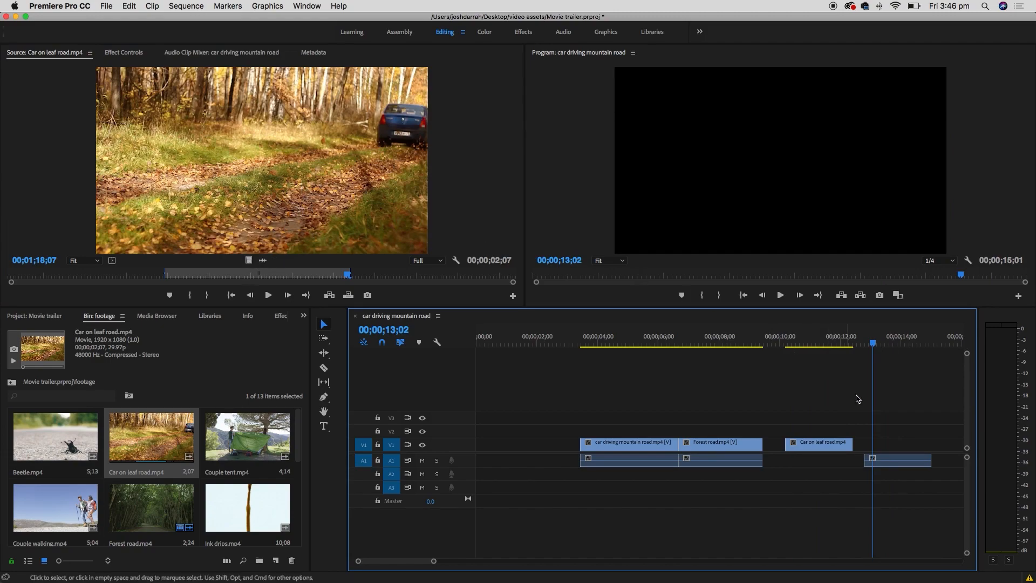
- Delete the stray A1 audio and slide the car clip left against Forest road
click(905, 463)
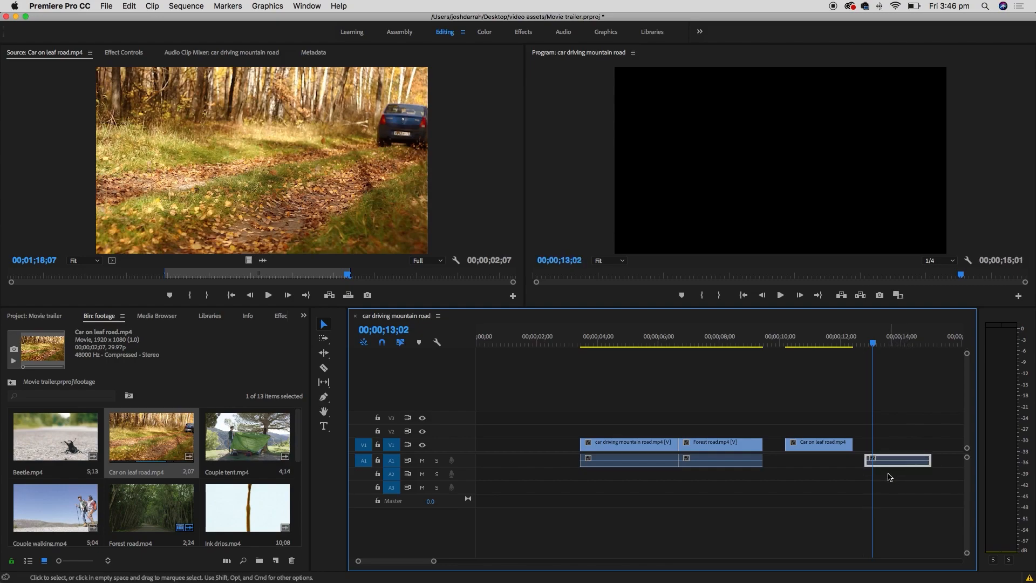
key(Delete)
double_click(823, 443)
drag(823, 443, 806, 447)
click(628, 460)
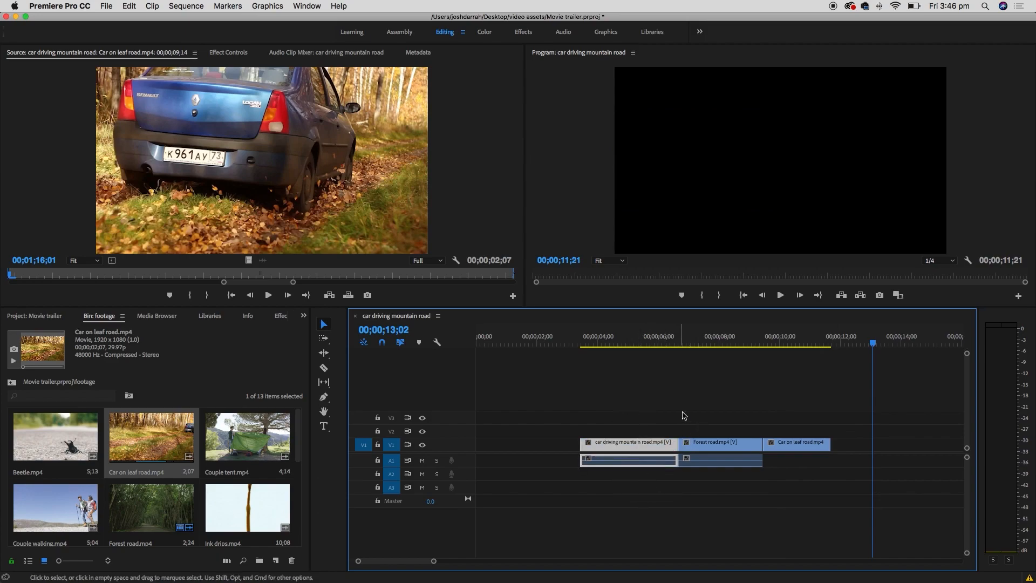
click(701, 444)
click(629, 460)
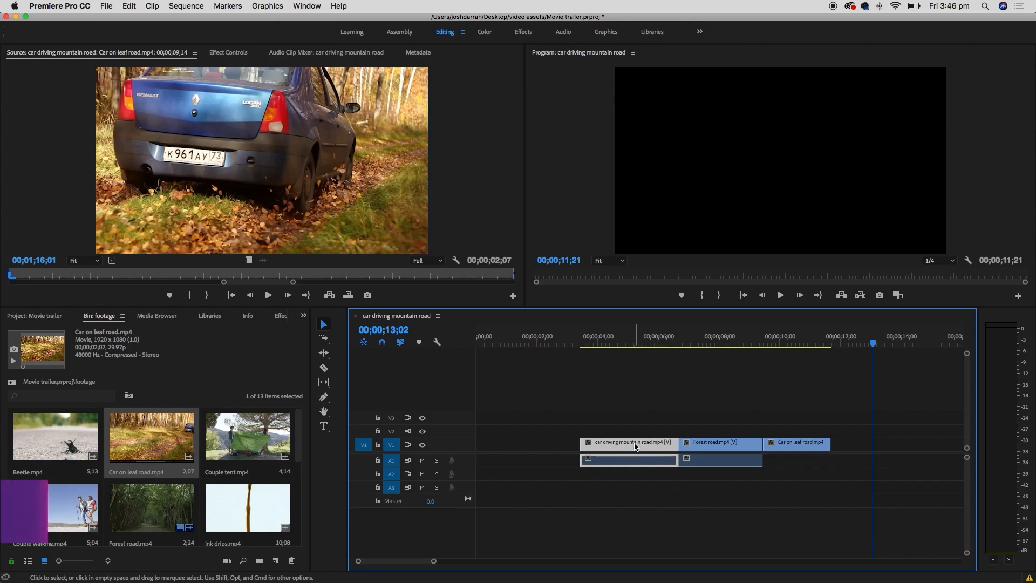
- Unlink the clips' audio from their video and delete the audio from A1
right_click(634, 446)
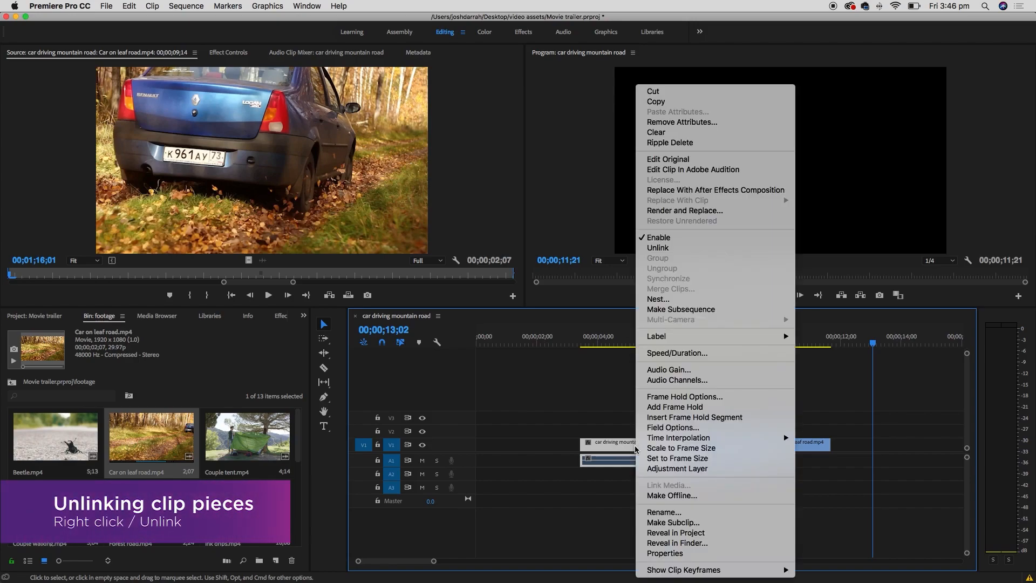
click(718, 248)
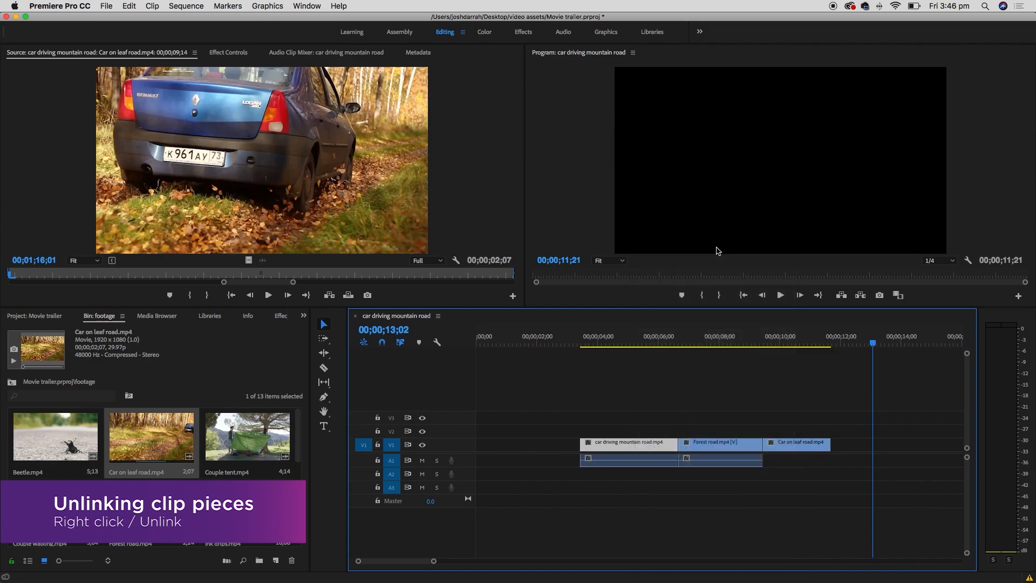
click(635, 467)
drag(634, 465, 600, 465)
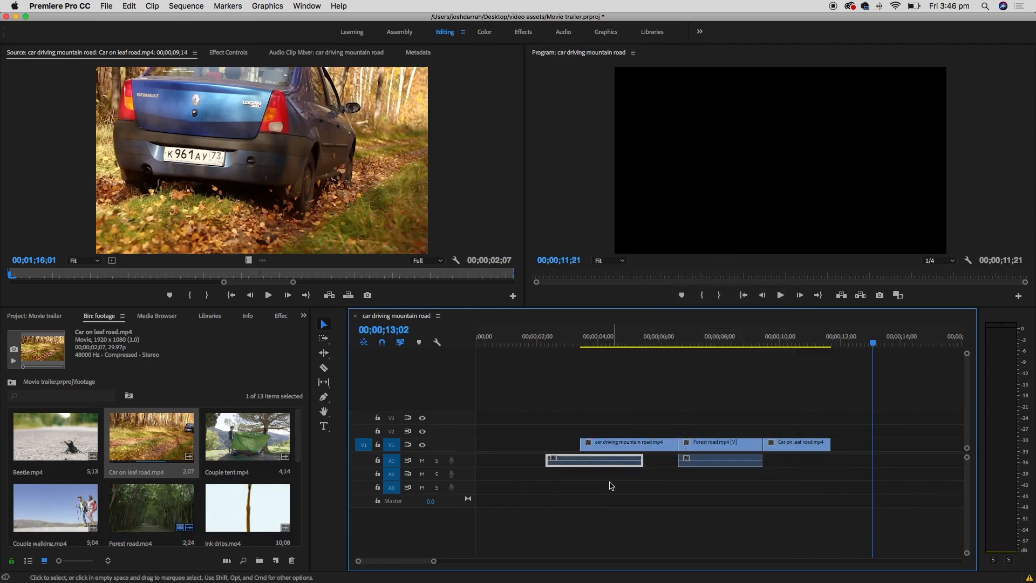
key(Delete)
- Play the sequence from about 8 seconds to review the video-only clips
drag(607, 335, 582, 336)
key(space)
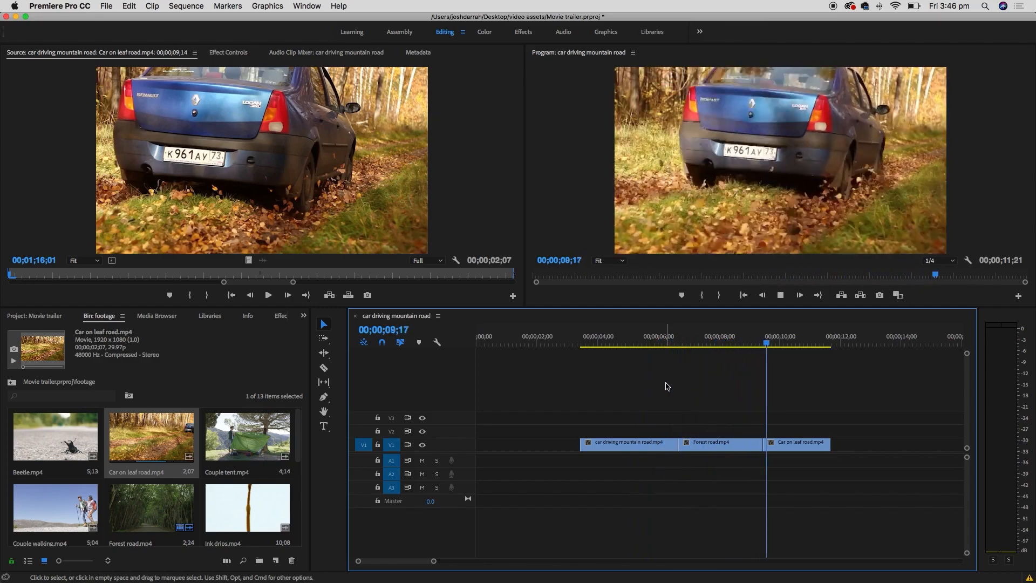
key(space)
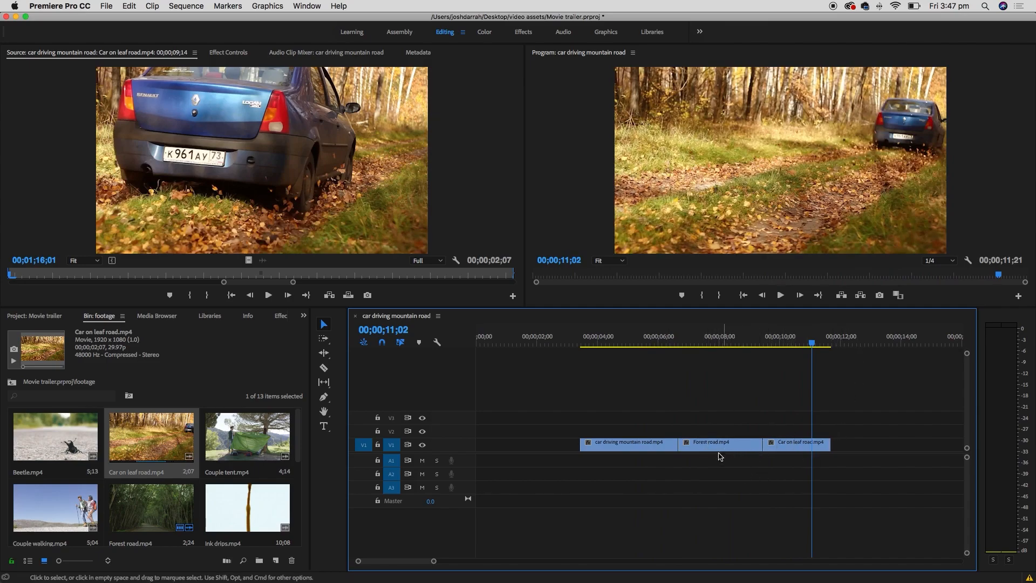
- Move Forest road after Car on leaf road, shift both left to close the gap, and preview
drag(704, 447, 802, 471)
drag(867, 424, 786, 485)
drag(849, 446, 830, 428)
click(634, 339)
key(space)
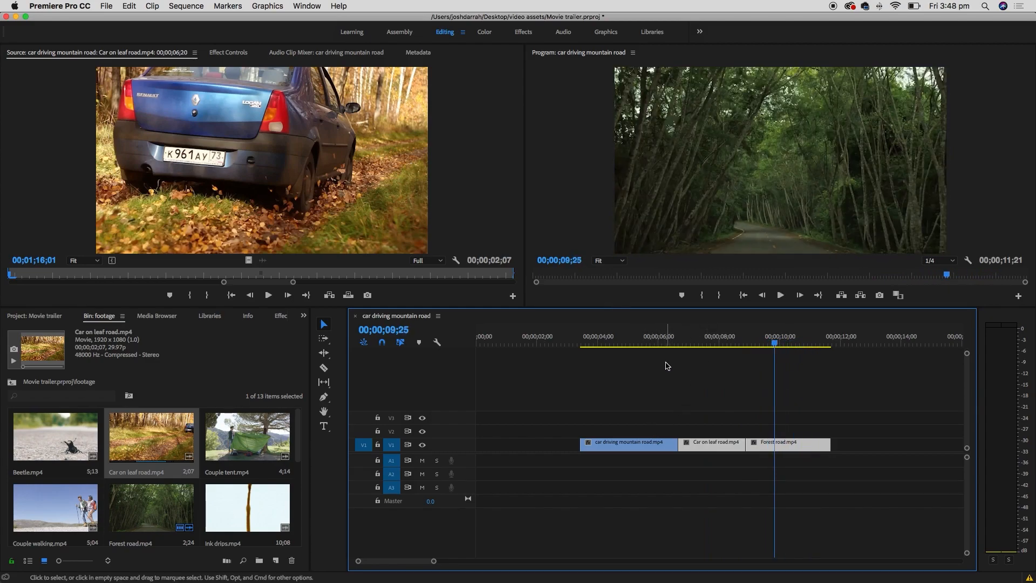
- Trim Couple walking with In/Out points and place it after Forest road on V1
mouse_move(299, 434)
mouse_down()
mouse_move(296, 523)
mouse_move(300, 425)
mouse_up()
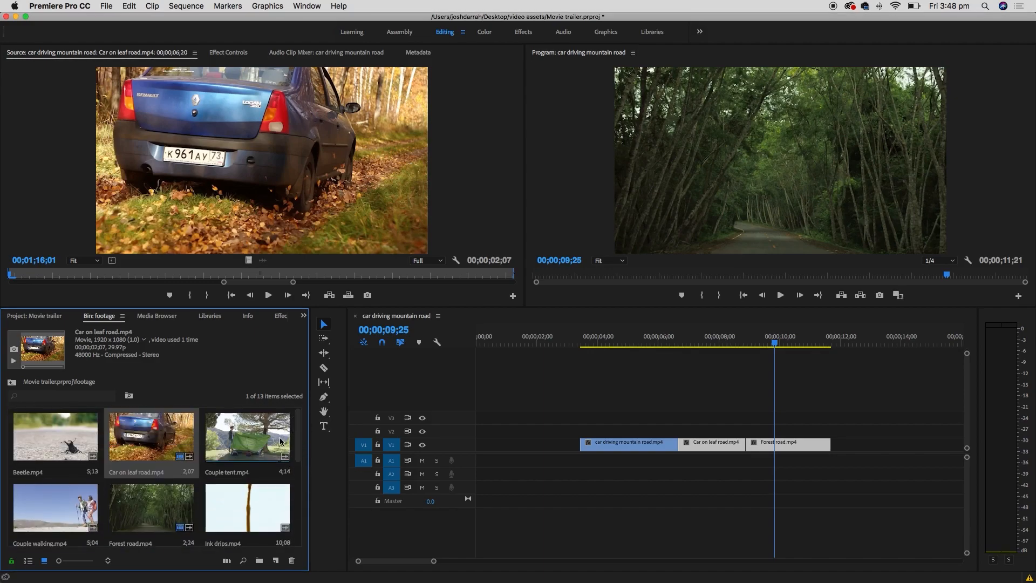
double_click(98, 504)
drag(11, 275, 326, 276)
key(i)
key(o)
drag(248, 260, 835, 446)
- Trim Couple tent and add it after Couple walking on V1
double_click(277, 437)
drag(10, 275, 426, 275)
key(o)
drag(426, 275, 173, 275)
key(i)
drag(248, 260, 900, 446)
key(minus)
- Trim the Beetle clip and add its video to the end of V1
drag(297, 433, 302, 396)
double_click(56, 438)
drag(10, 275, 97, 275)
key(i)
drag(97, 275, 359, 274)
key(o)
drag(248, 260, 723, 450)
drag(298, 435, 298, 505)
- Trim hunter load magazine and add it after Beetle on V1
double_click(151, 467)
drag(11, 275, 285, 275)
key(i)
key(o)
drag(248, 260, 768, 445)
- Trim forest.mp4 and add it to the end of V1
double_click(56, 509)
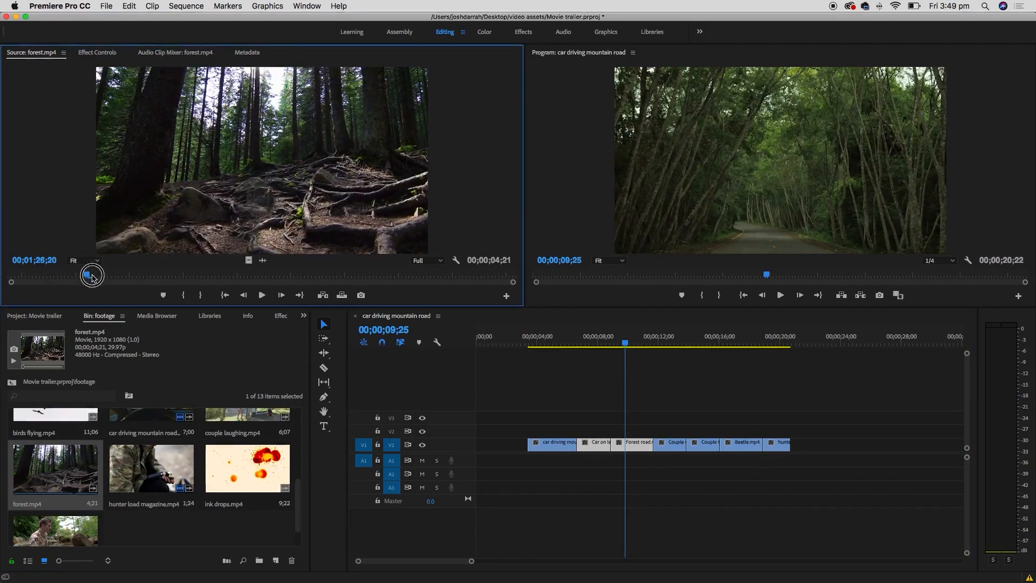
drag(91, 276, 179, 275)
key(i)
drag(179, 275, 480, 275)
key(o)
drag(248, 260, 793, 445)
- Scrub the sequence to preview the new clips, now running to 00;00;23;16
click(797, 492)
drag(625, 343, 724, 338)
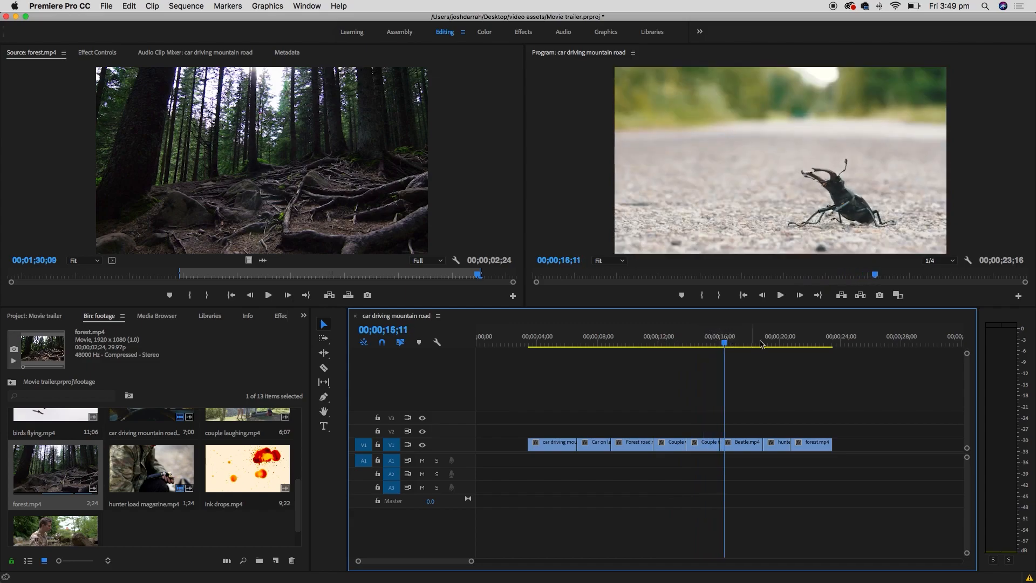
click(721, 342)
drag(690, 337, 815, 340)
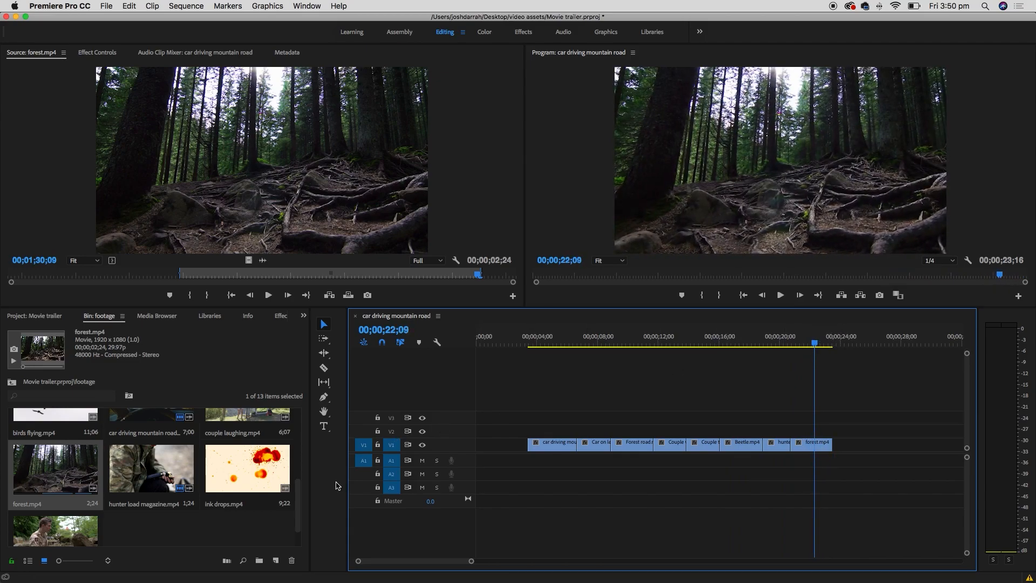
drag(300, 500, 284, 525)
- Add a 00;00;02;11 video-only section of sniper.mp4 to the end of V1 after forest.mp4, then play it back
double_click(66, 514)
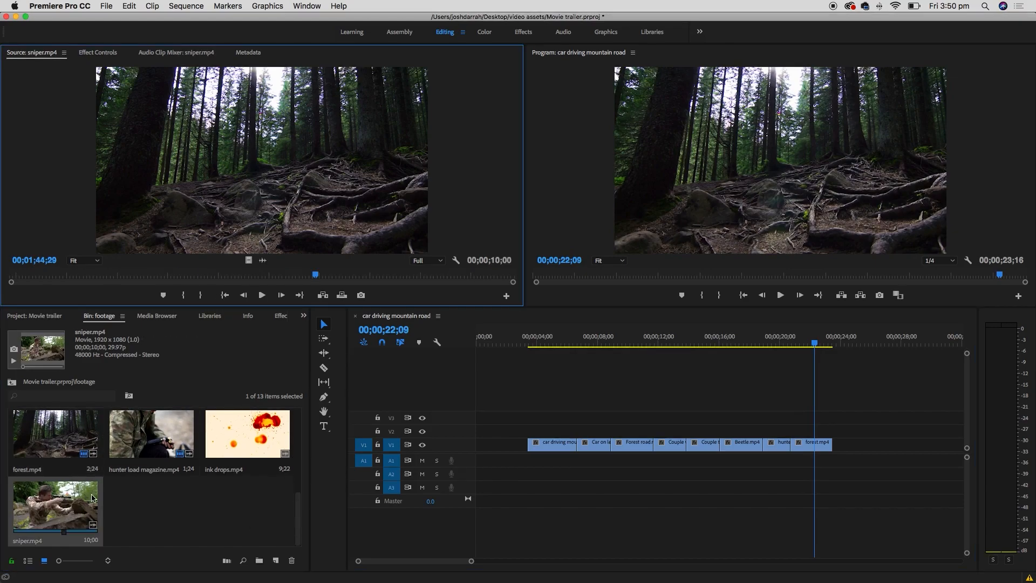
mouse_move(43, 275)
mouse_down()
mouse_move(296, 270)
mouse_move(63, 277)
mouse_up()
click(198, 295)
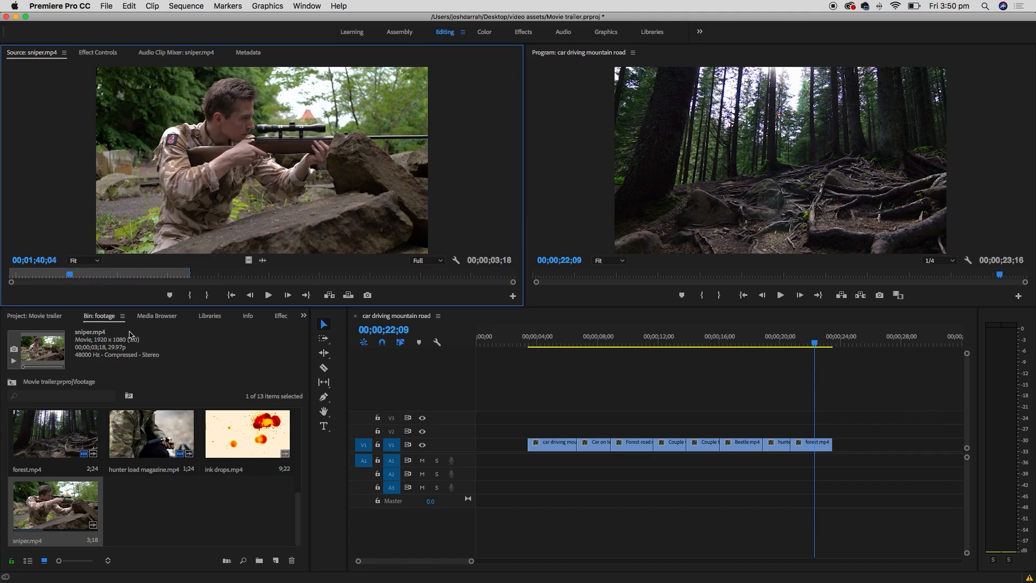
key(i)
drag(247, 259, 836, 442)
drag(682, 337, 653, 338)
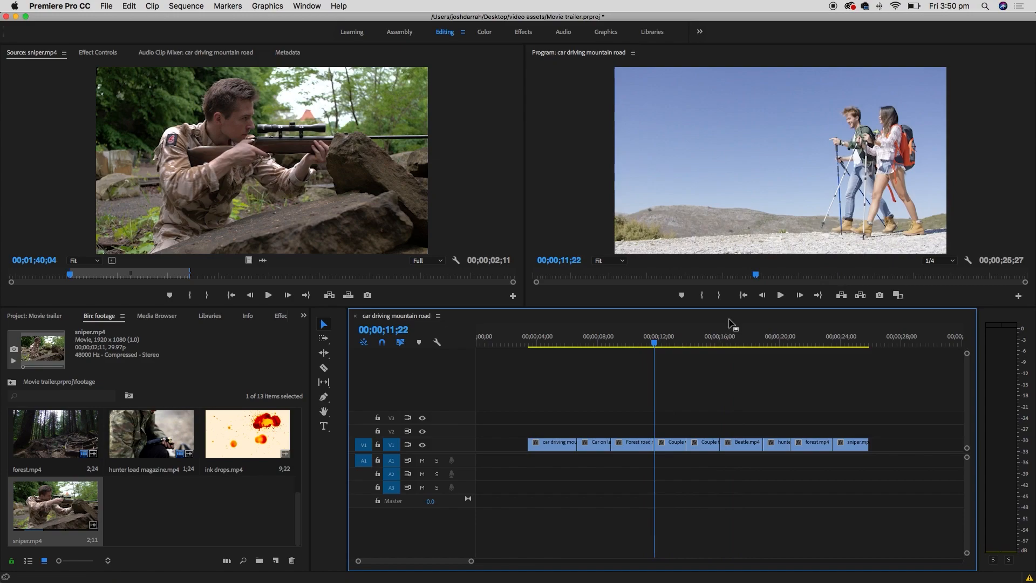
key(space)
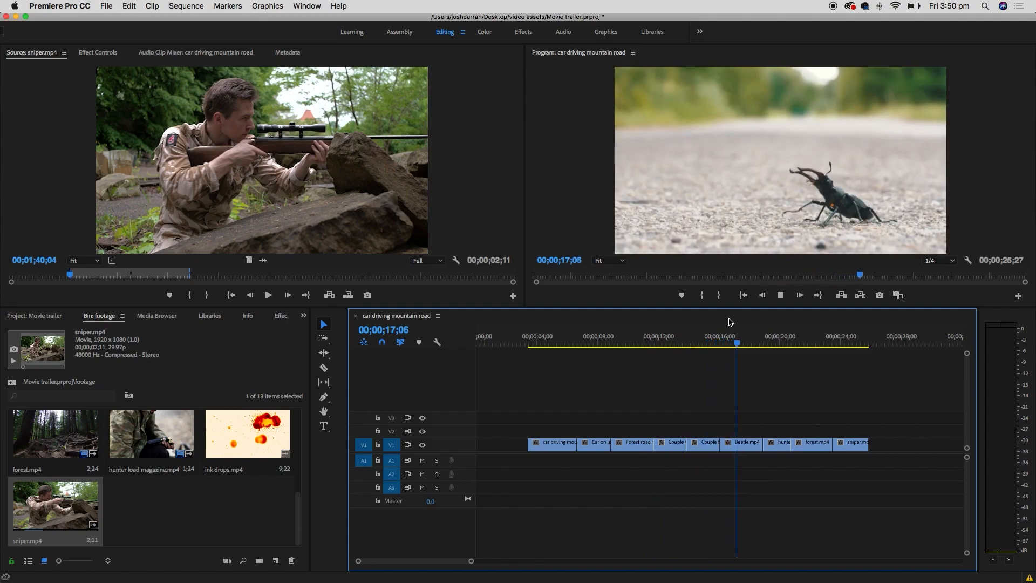
- Push the hunter, forest and sniper clips right, opening a gap after Beetle.mp4
key(space)
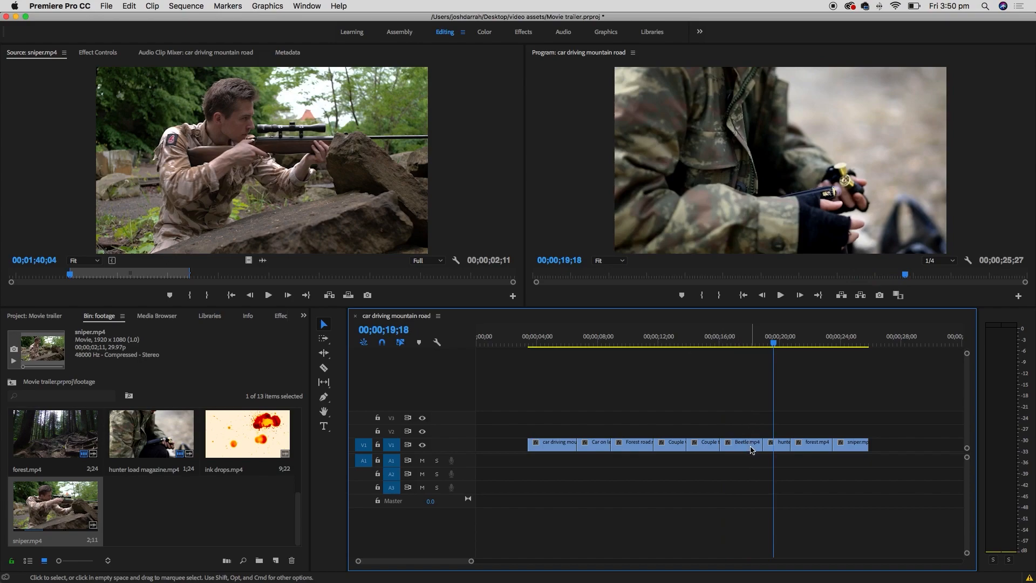
drag(824, 423, 836, 444)
click(742, 339)
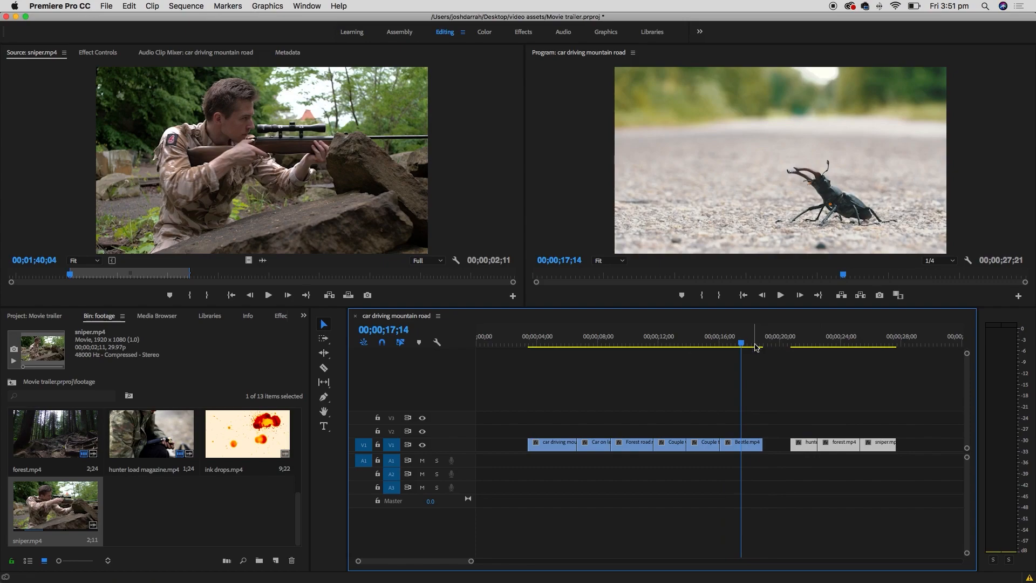
key(=)
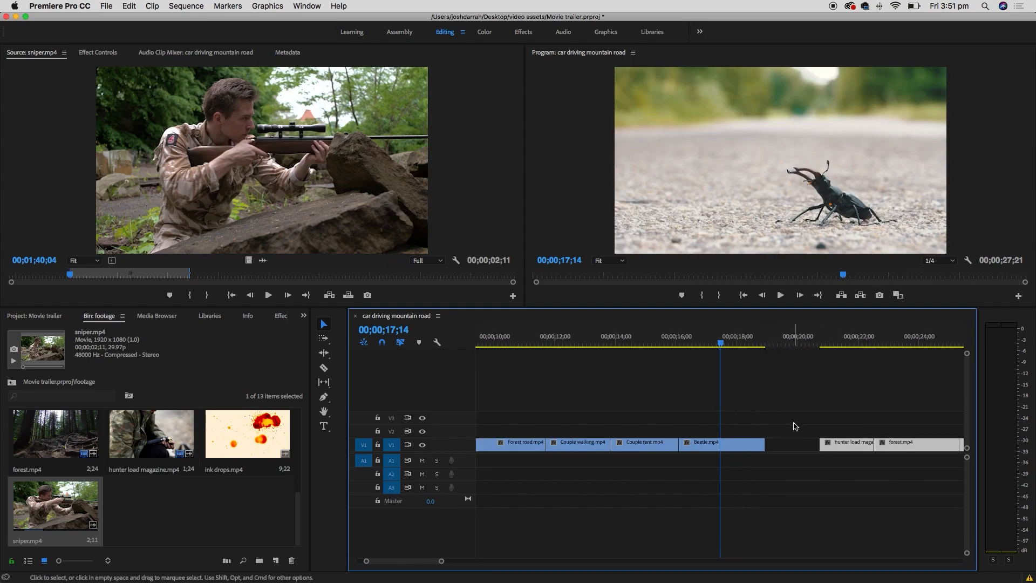
key(=)
drag(763, 340, 785, 340)
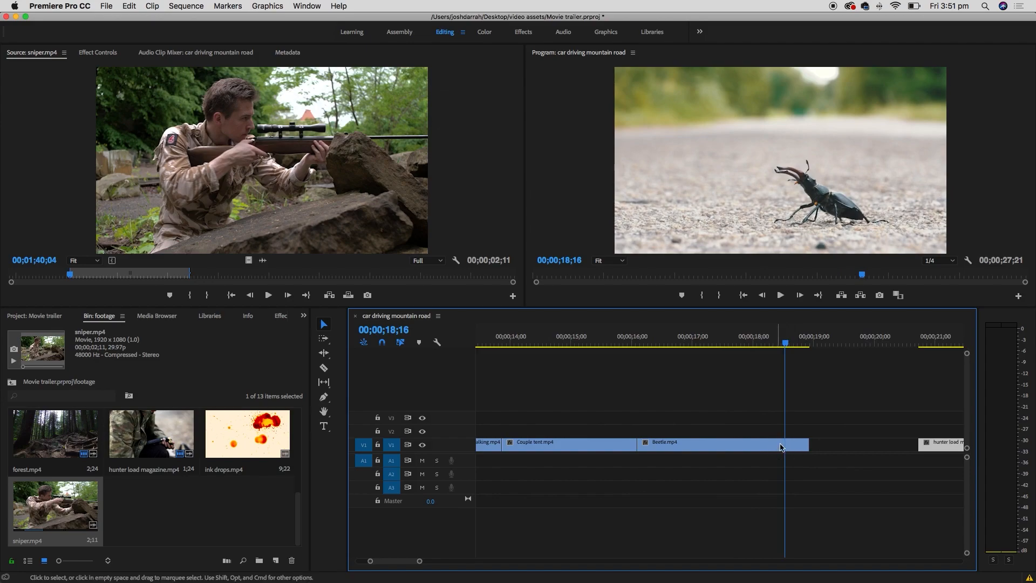
drag(783, 341, 759, 341)
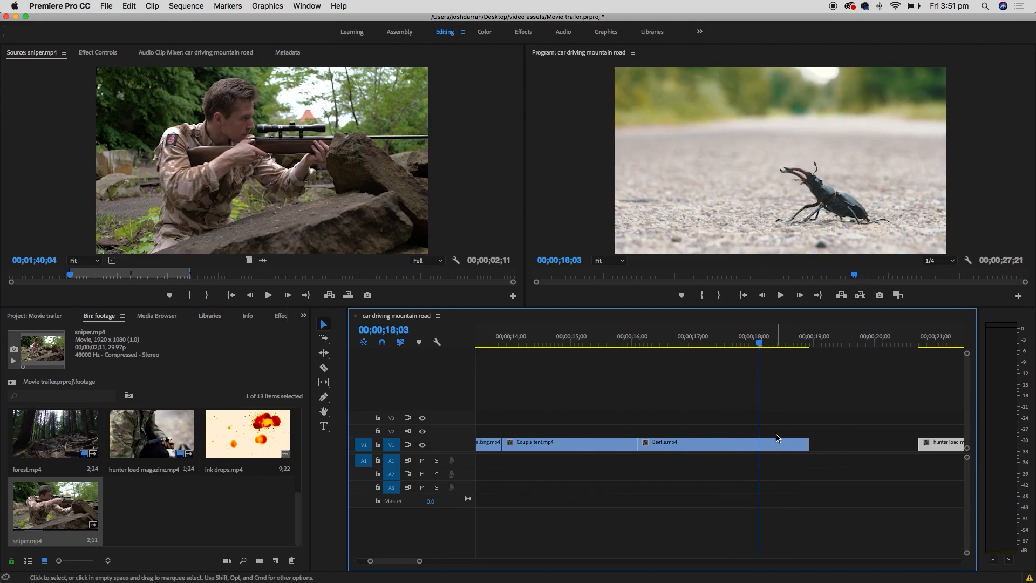
- Trim Beetle.mp4's start and end edges with the Selection tool to shorten it
click(325, 327)
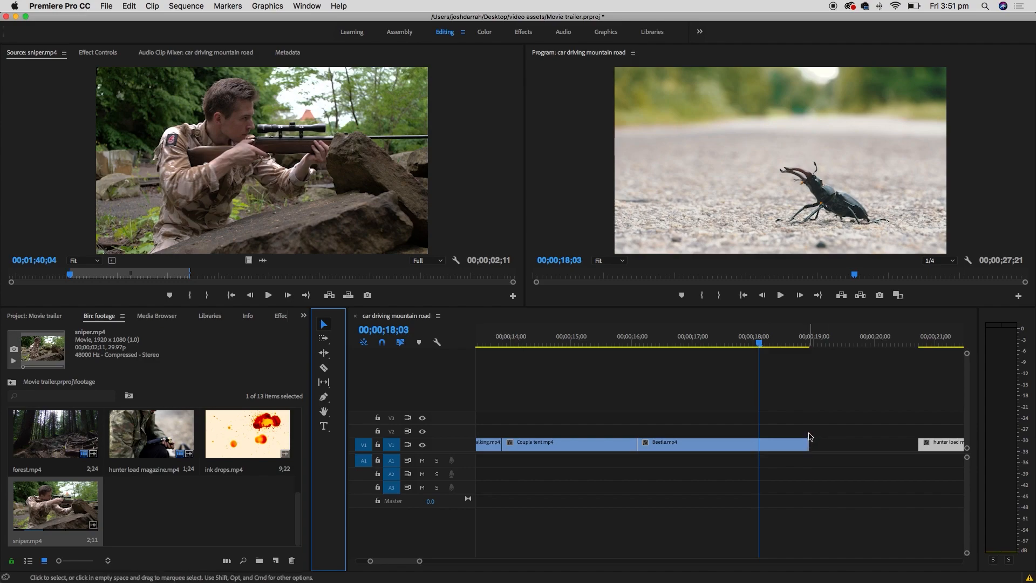
drag(808, 444, 759, 451)
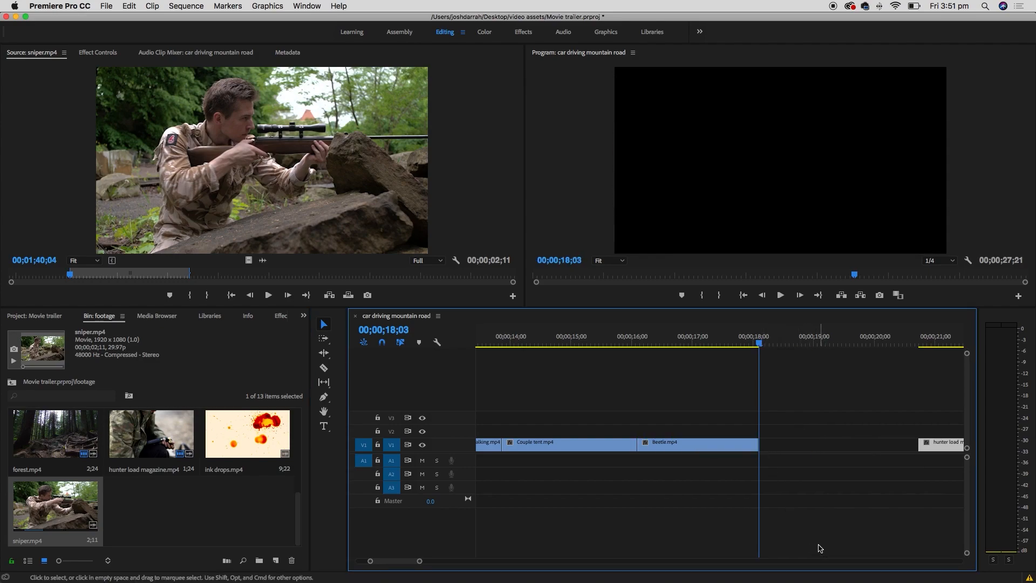
double_click(642, 447)
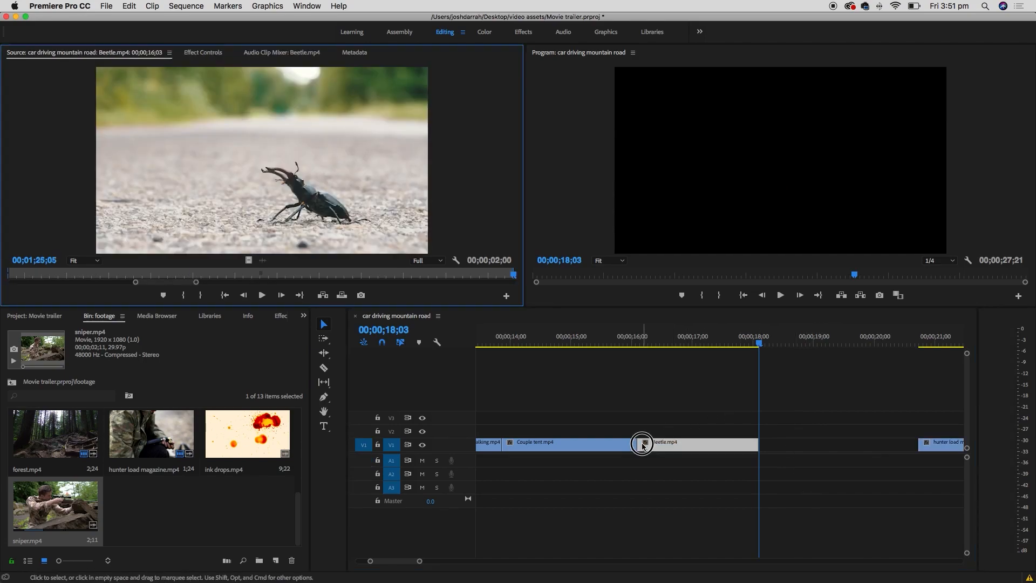
drag(642, 446, 671, 444)
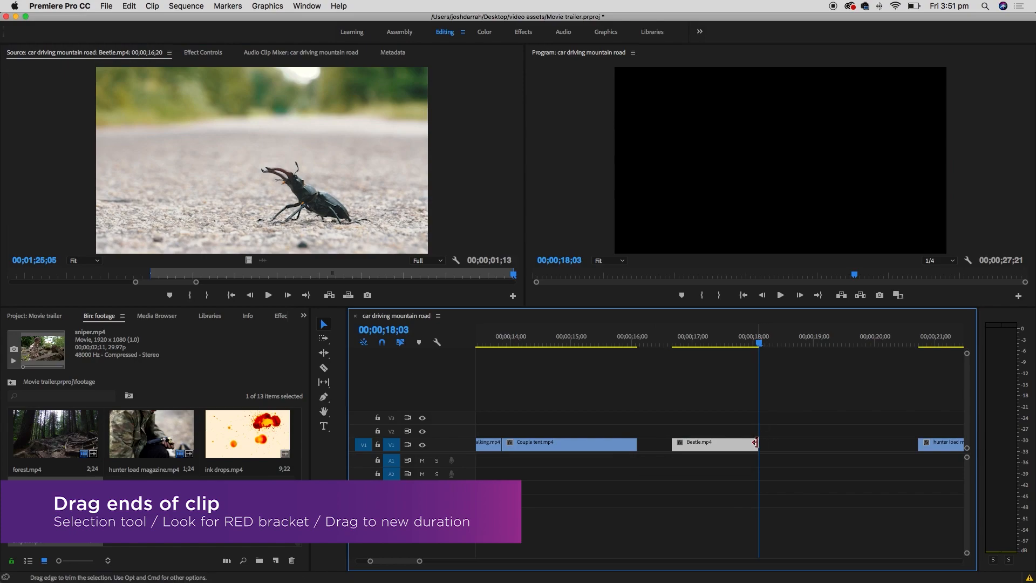
drag(759, 444, 790, 445)
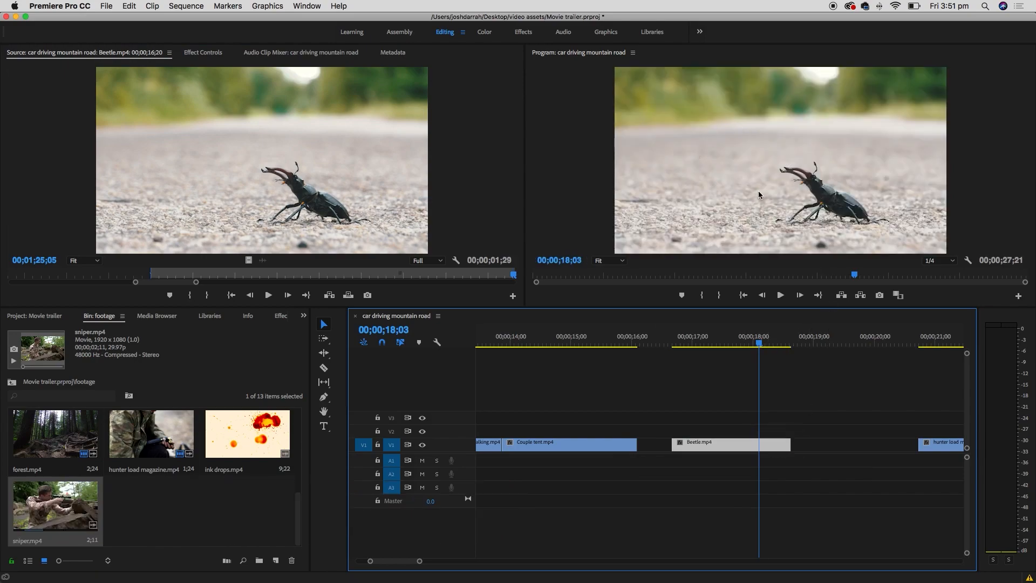
double_click(778, 444)
mouse_move(778, 446)
mouse_down()
mouse_move(744, 443)
mouse_move(795, 444)
mouse_move(745, 447)
mouse_move(760, 444)
mouse_up()
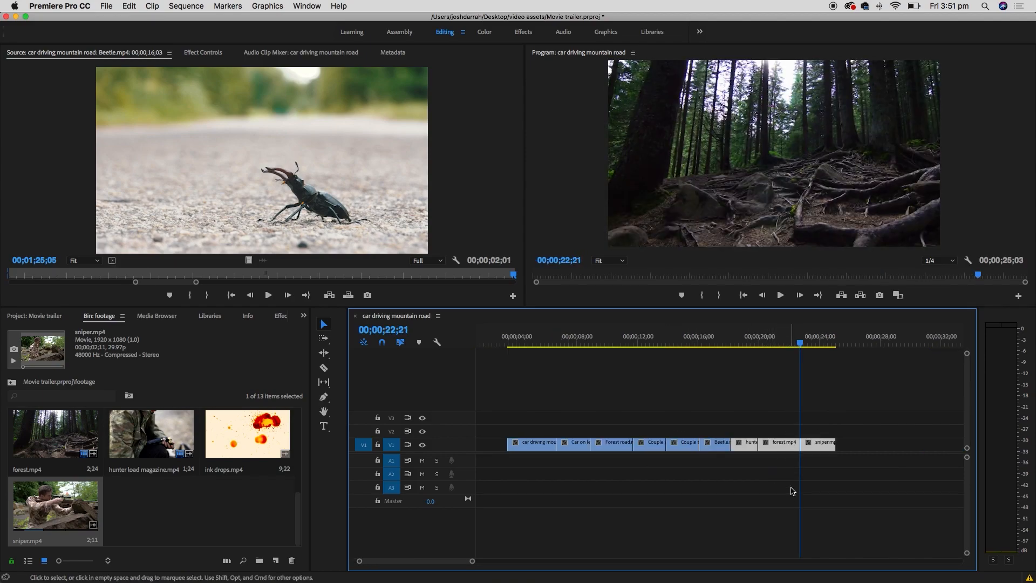
click(799, 474)
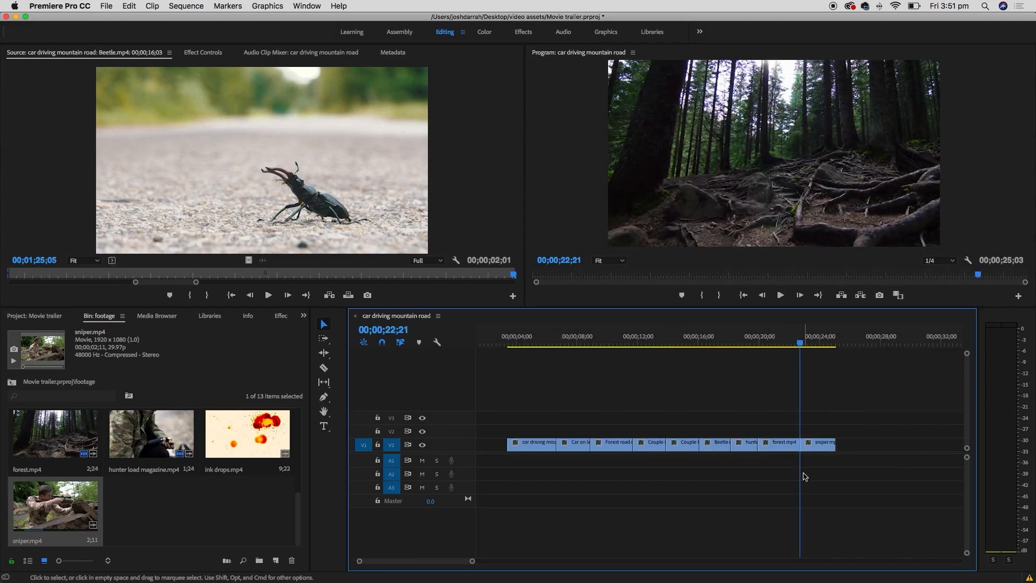
- Shorten forest.mp4's end and slide sniper.mp4 left so it follows directly, making the sequence 00;00;24;05
click(792, 343)
key(equal)
key(equal)
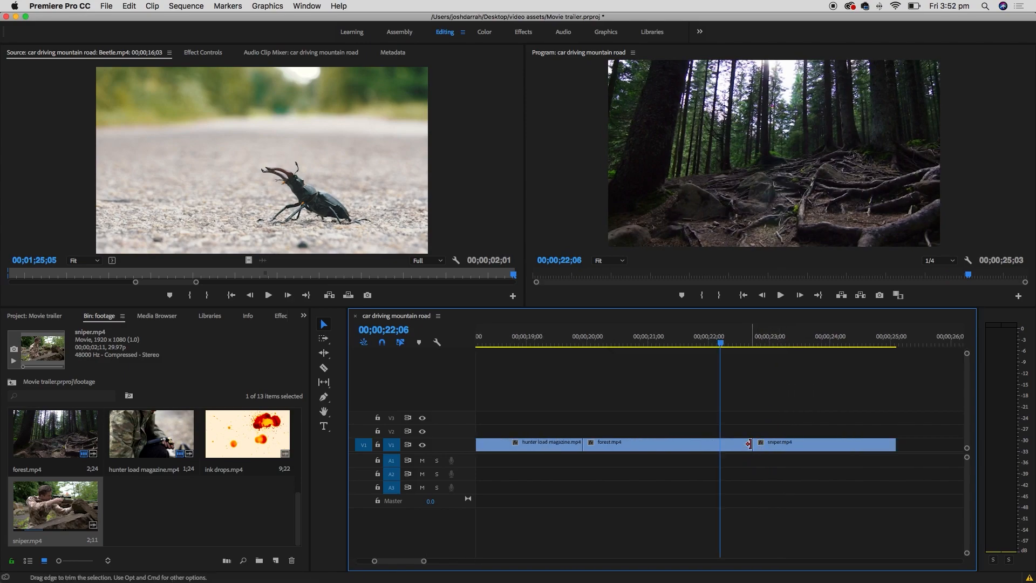
drag(750, 442, 695, 445)
drag(788, 444, 733, 446)
key(space)
key(minus)
key(minus)
key(minus)
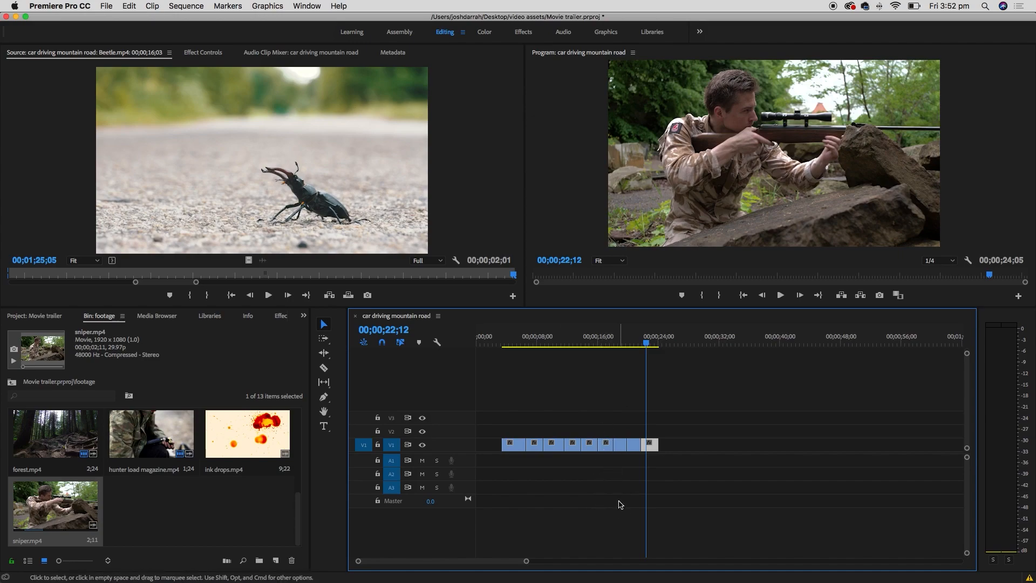
click(605, 340)
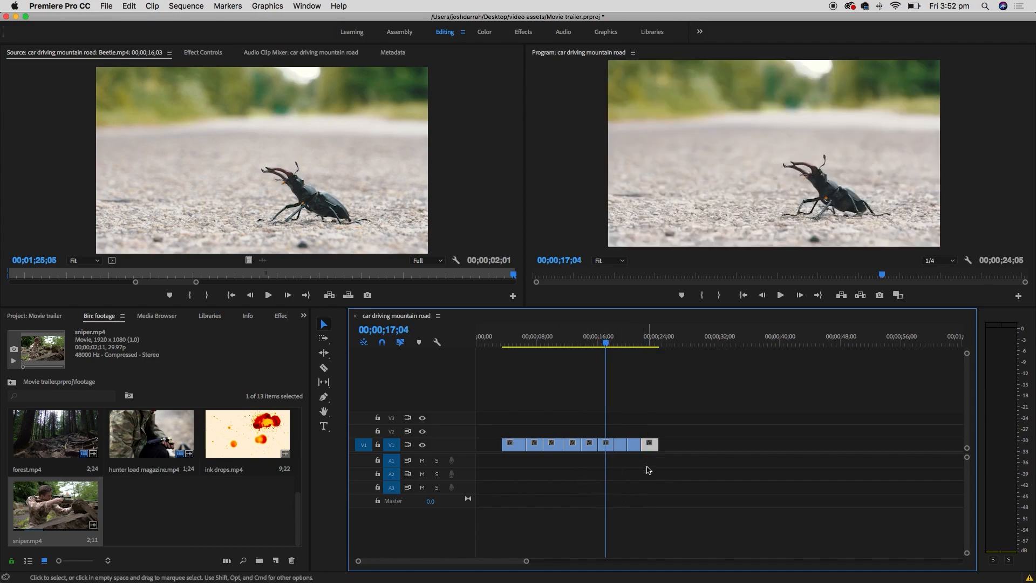
- Save the project from the File menu
click(102, 6)
click(134, 116)
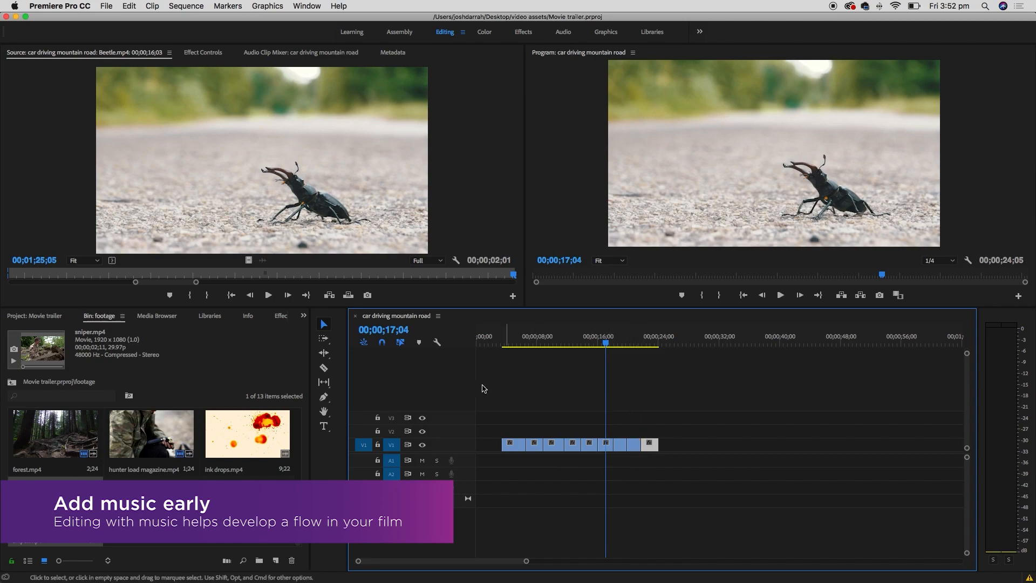
drag(299, 510, 298, 407)
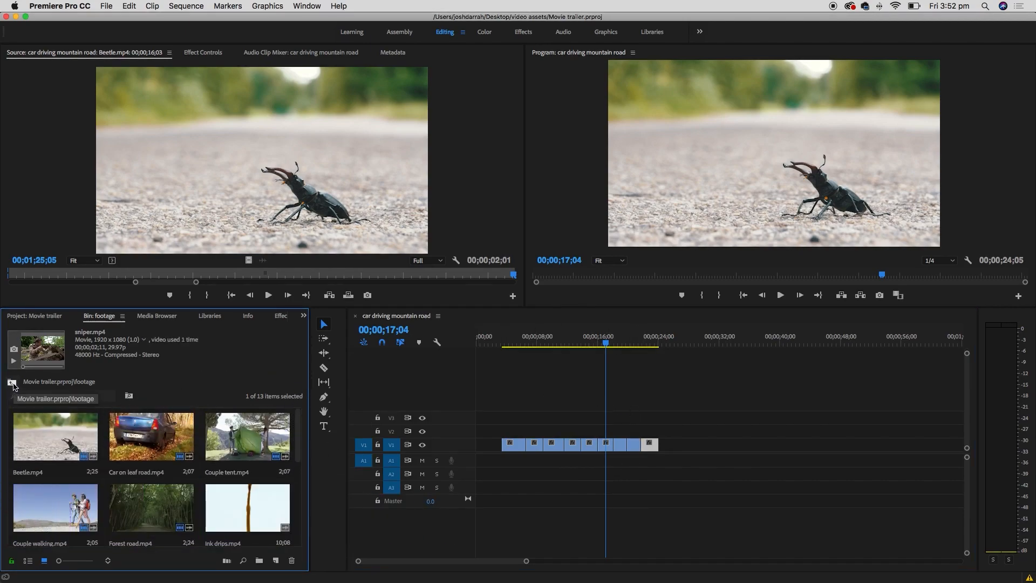
- Open the music bin in List View and load film score emotional.wav into the Source monitor
click(12, 383)
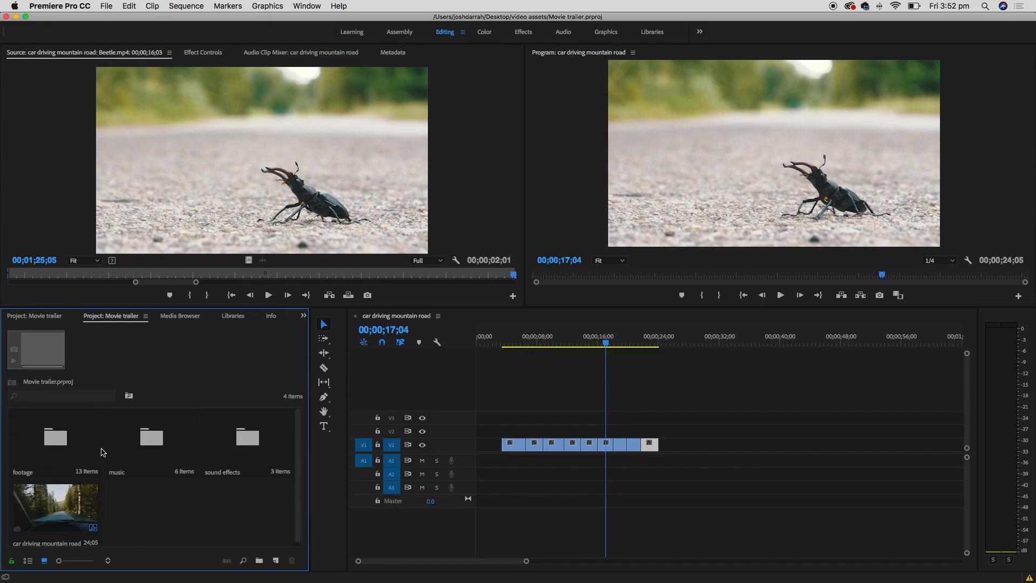
double_click(152, 437)
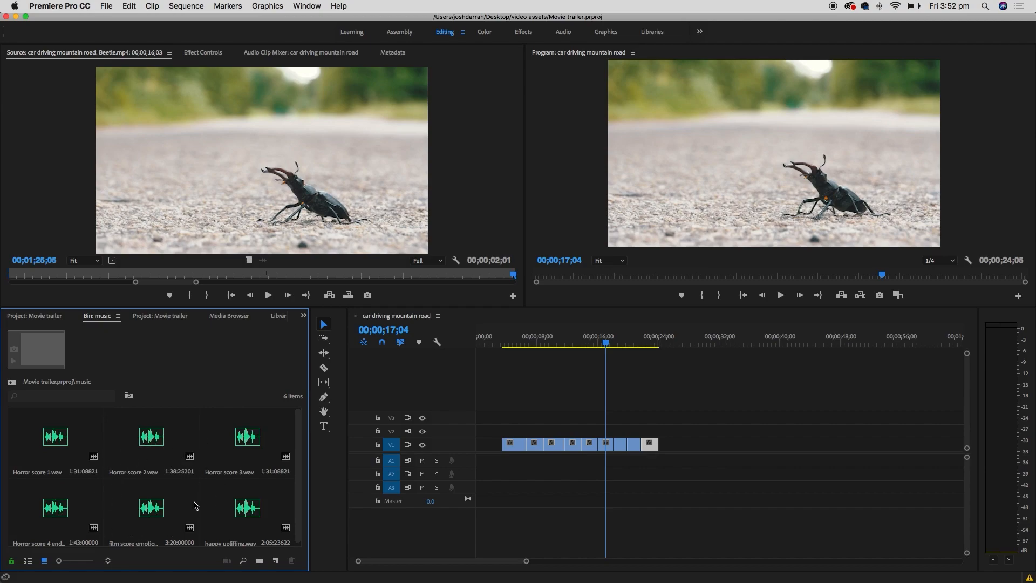
click(28, 561)
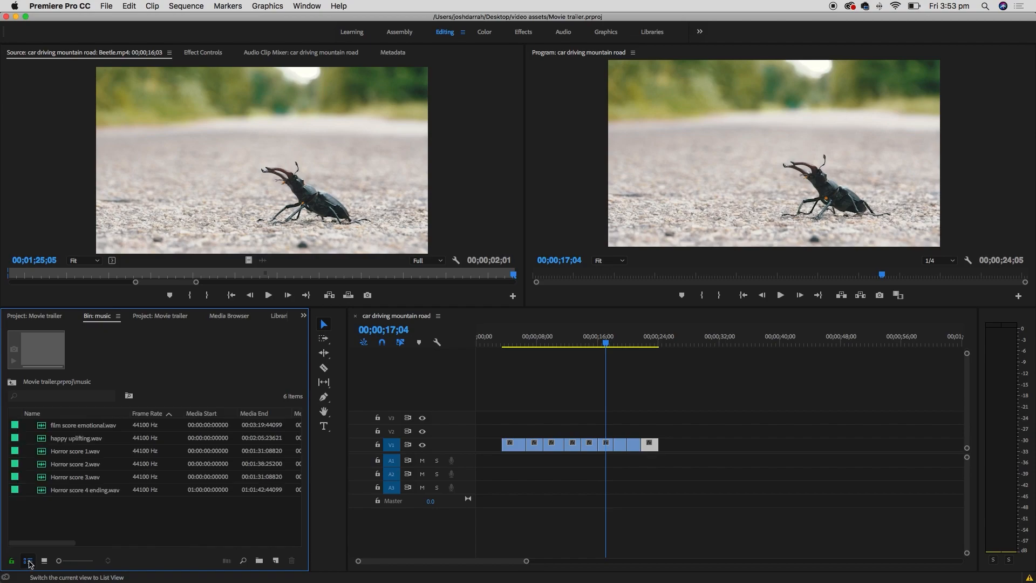
double_click(43, 428)
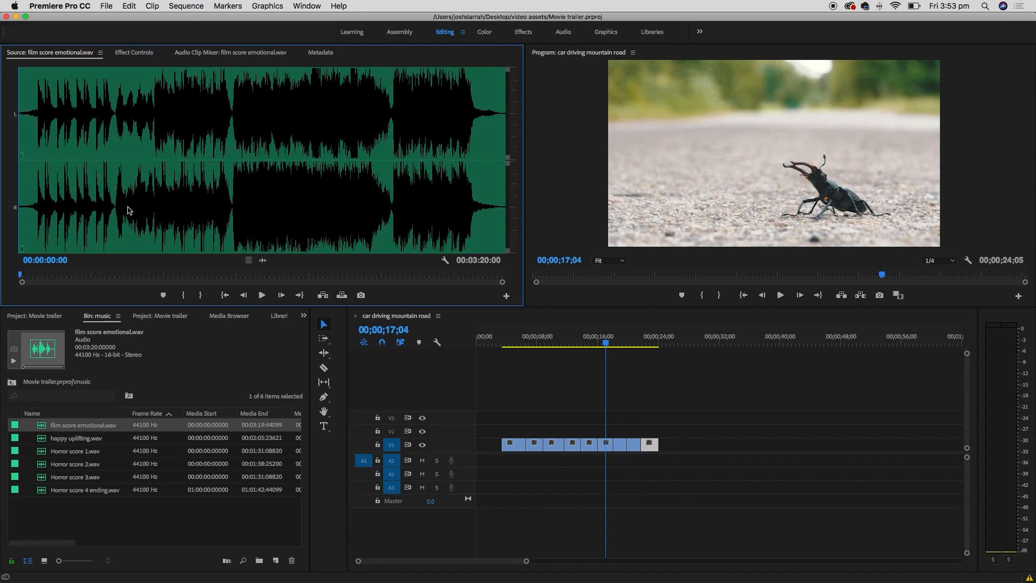
- Audition the emotional score at several points, around 13 seconds, 1:02 and 1:33
click(22, 275)
mouse_move(46, 278)
mouse_down()
mouse_move(69, 276)
mouse_move(32, 271)
mouse_up()
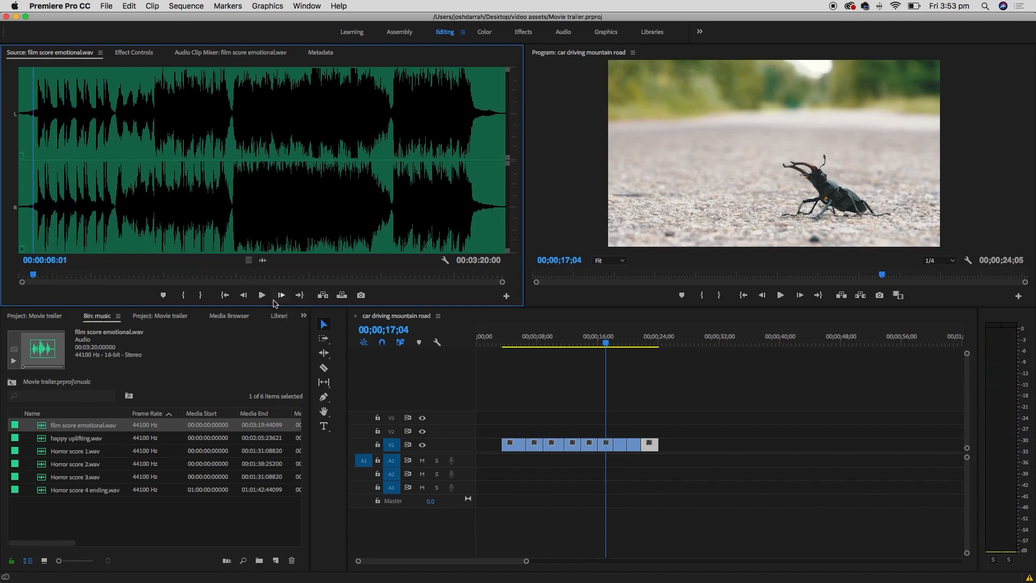
key(space)
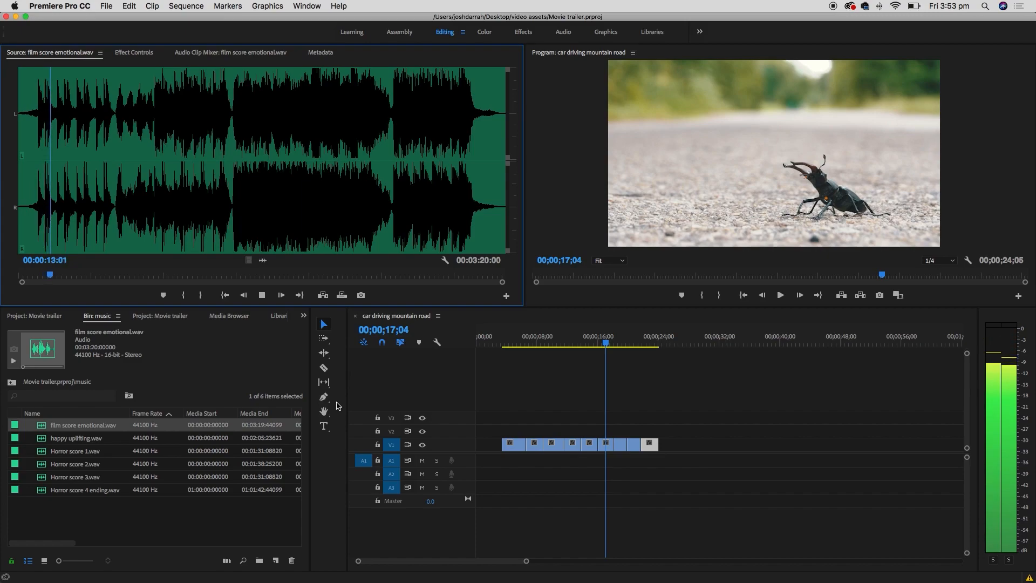
key(space)
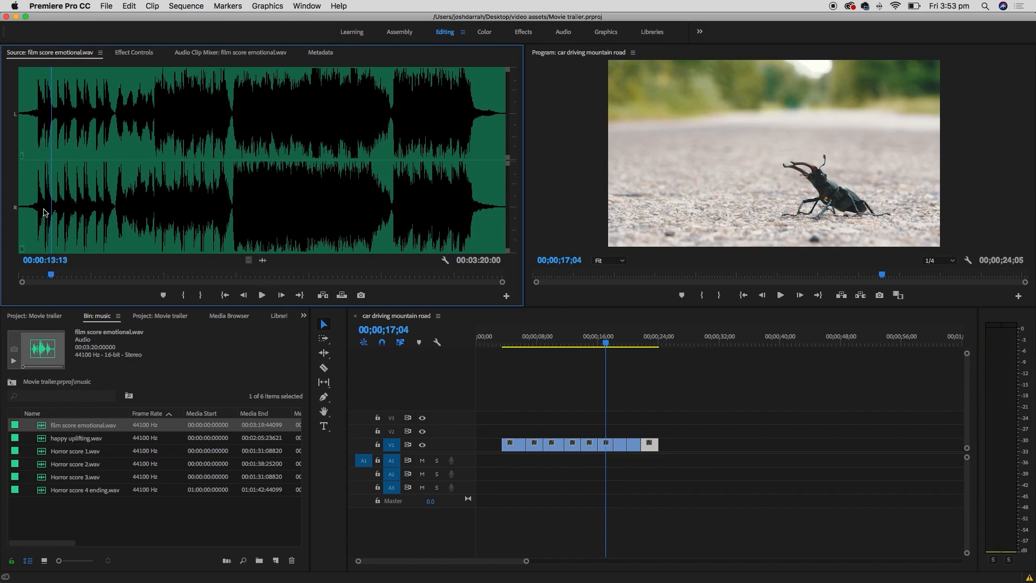
click(162, 214)
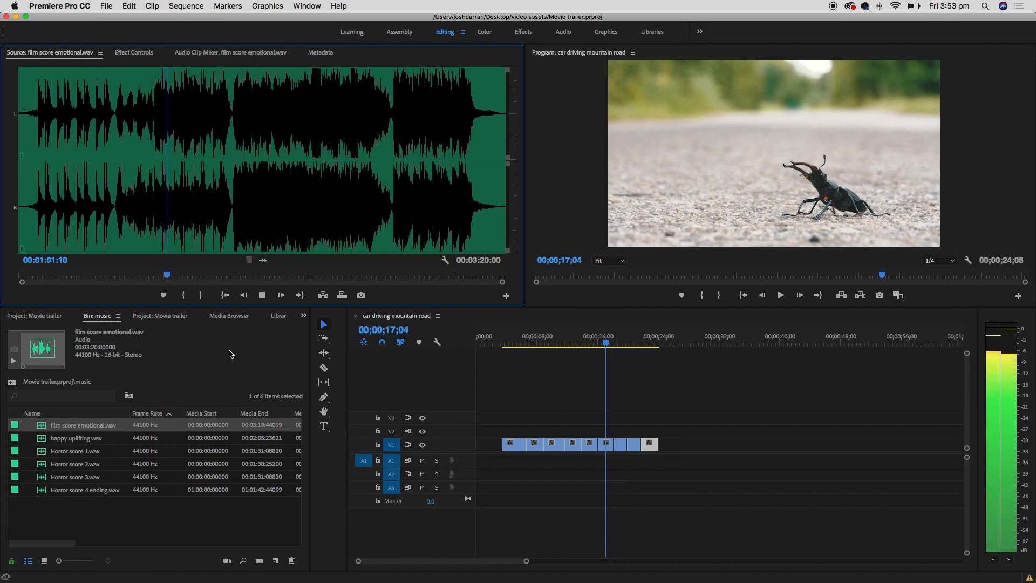
key(space)
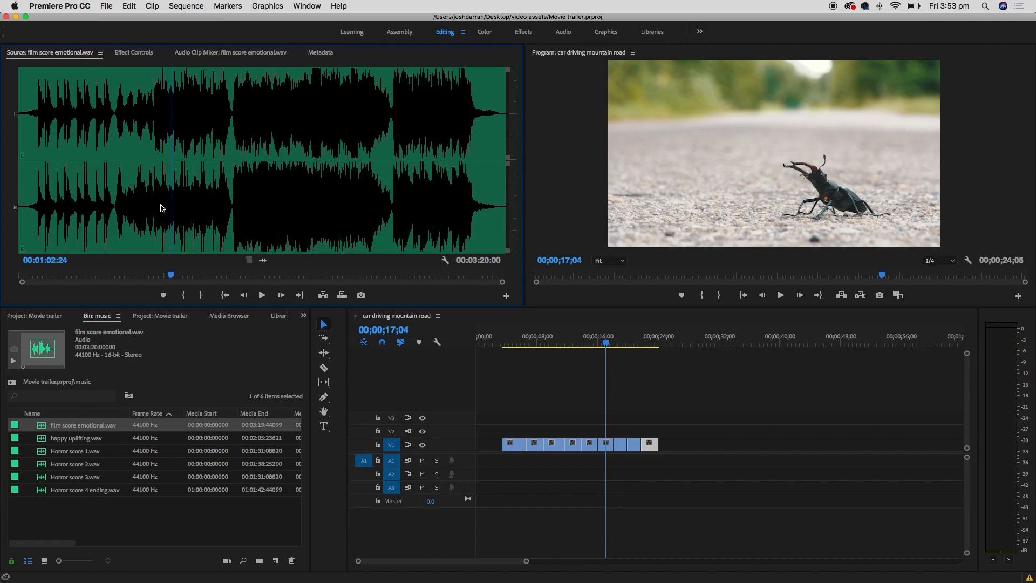
click(246, 218)
key(space)
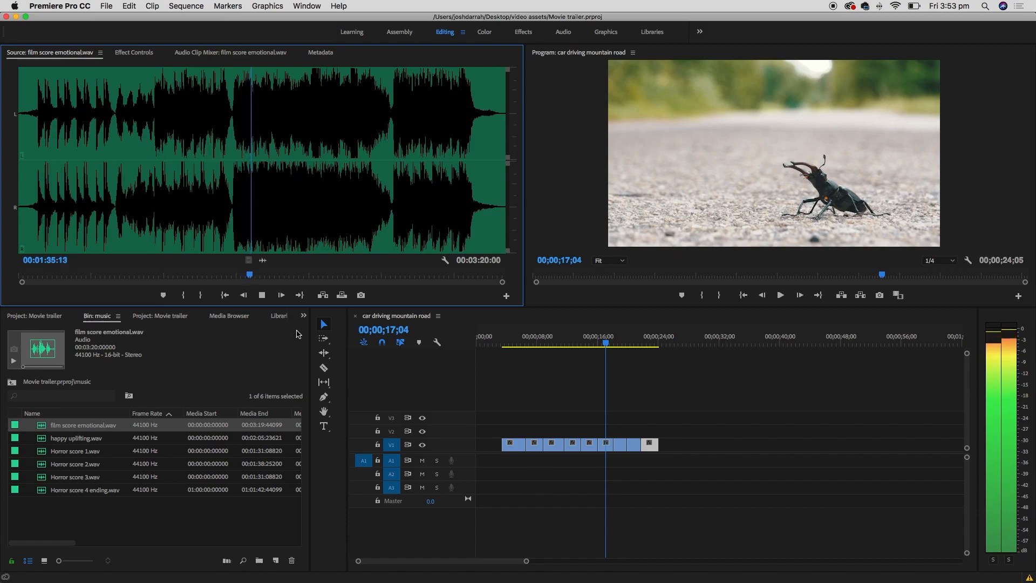
key(space)
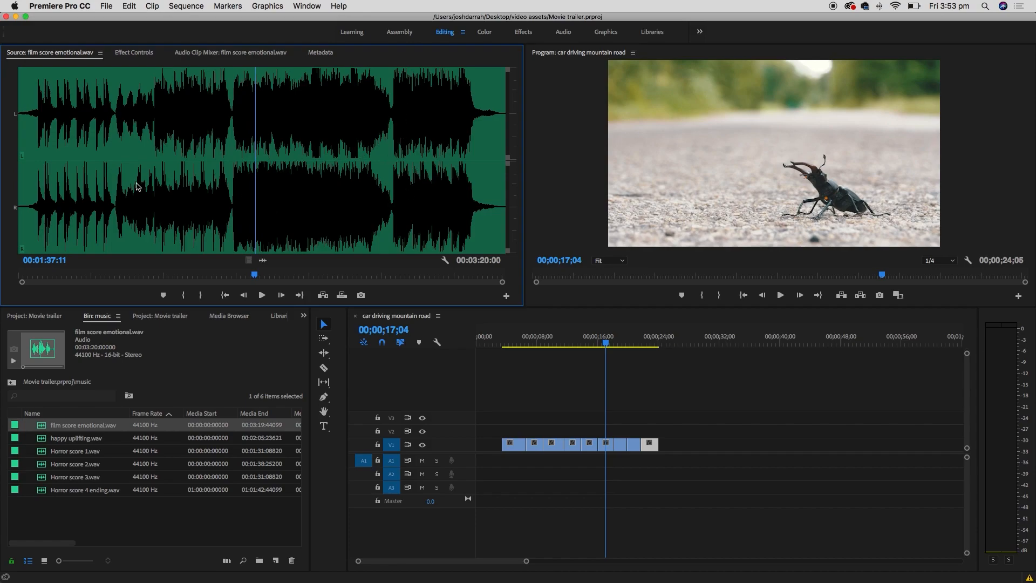
click(37, 218)
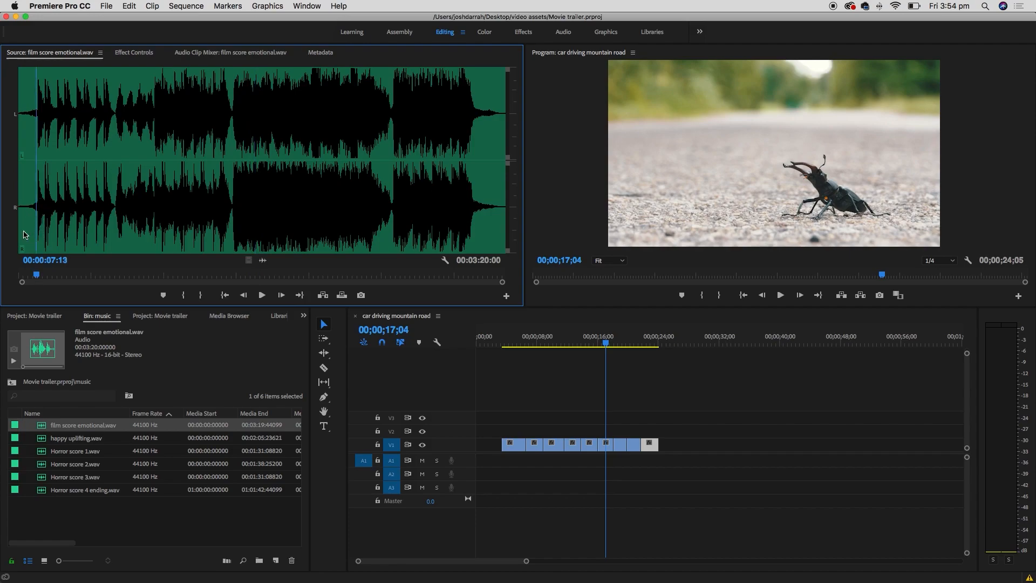
- Mark film score emotional.wav from 00:00:02:15 to 00:00:39:18
key(=)
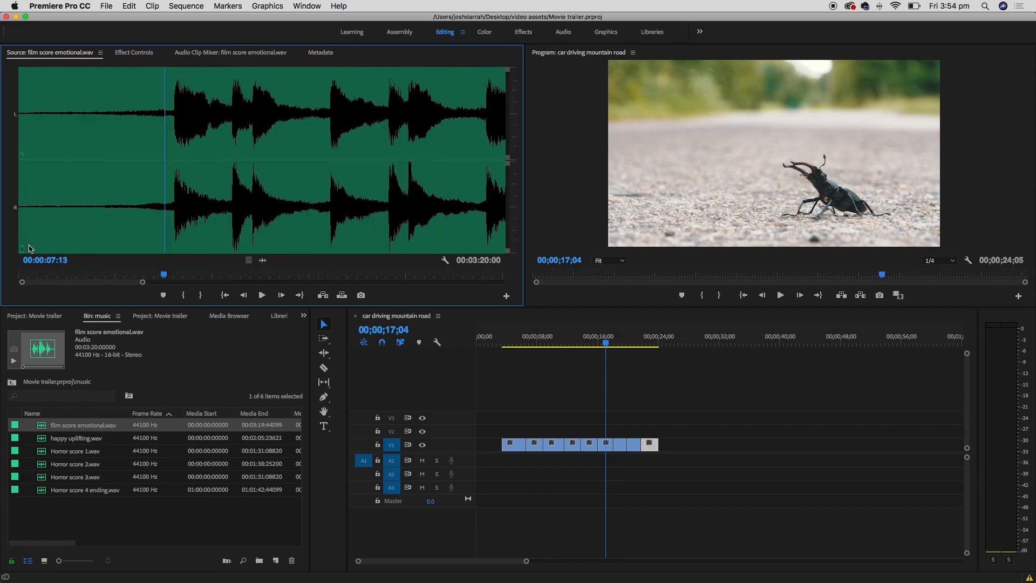
click(93, 188)
drag(93, 188, 43, 189)
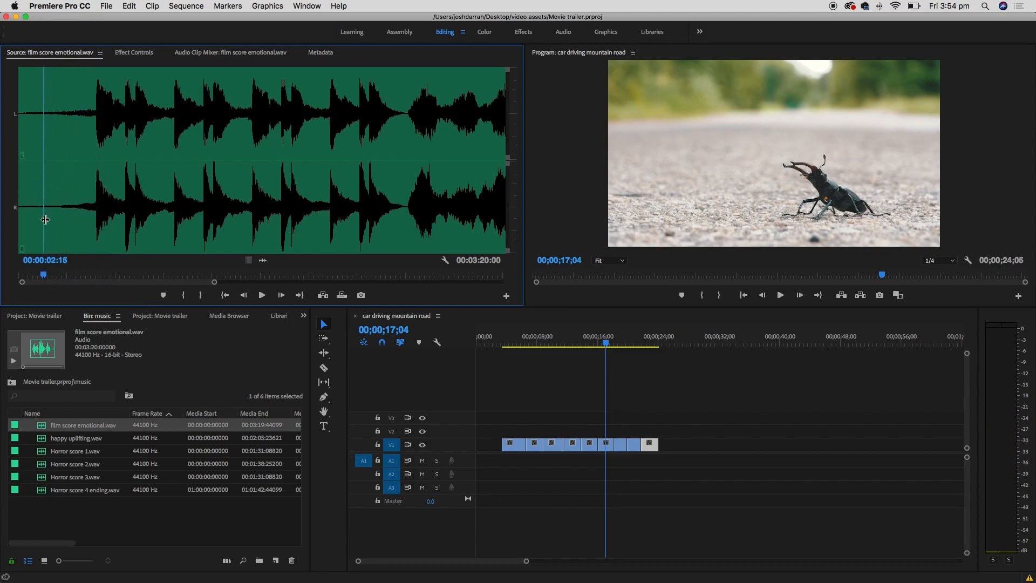
key(i)
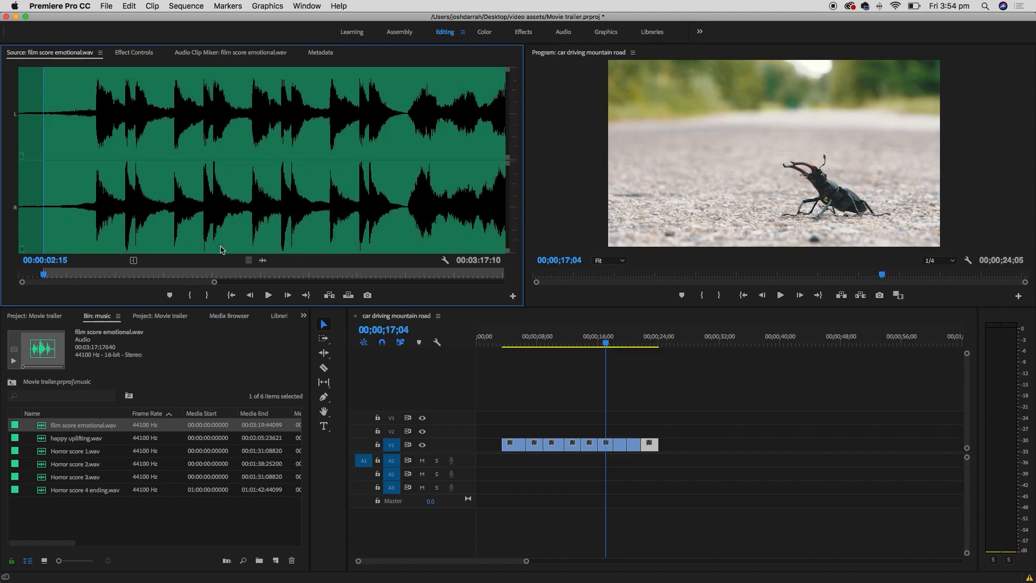
drag(405, 207, 405, 210)
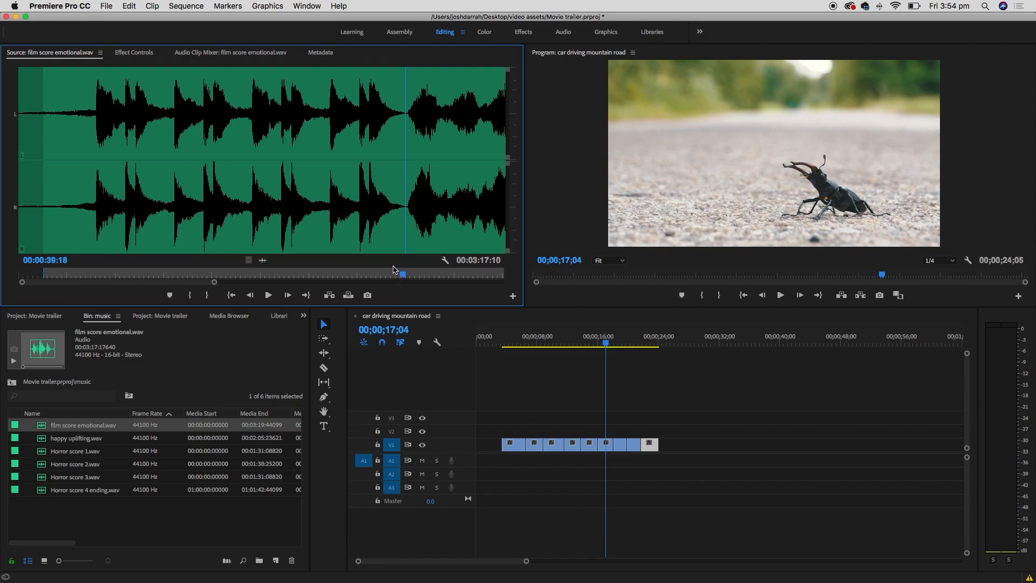
key(o)
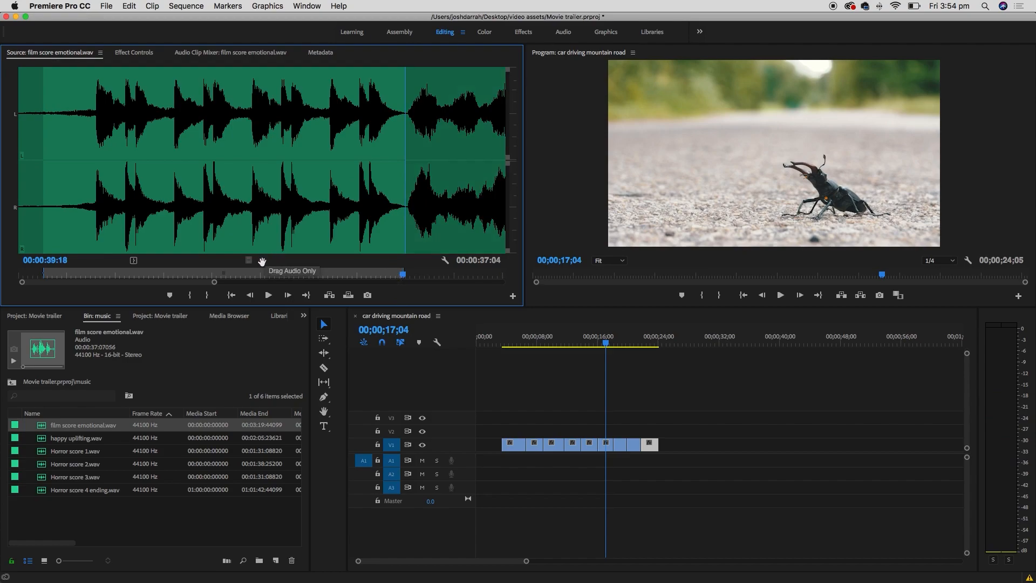
- Place the 37-second emotional score, audio only, on A1 at the sequence start and play it back
drag(262, 260, 504, 461)
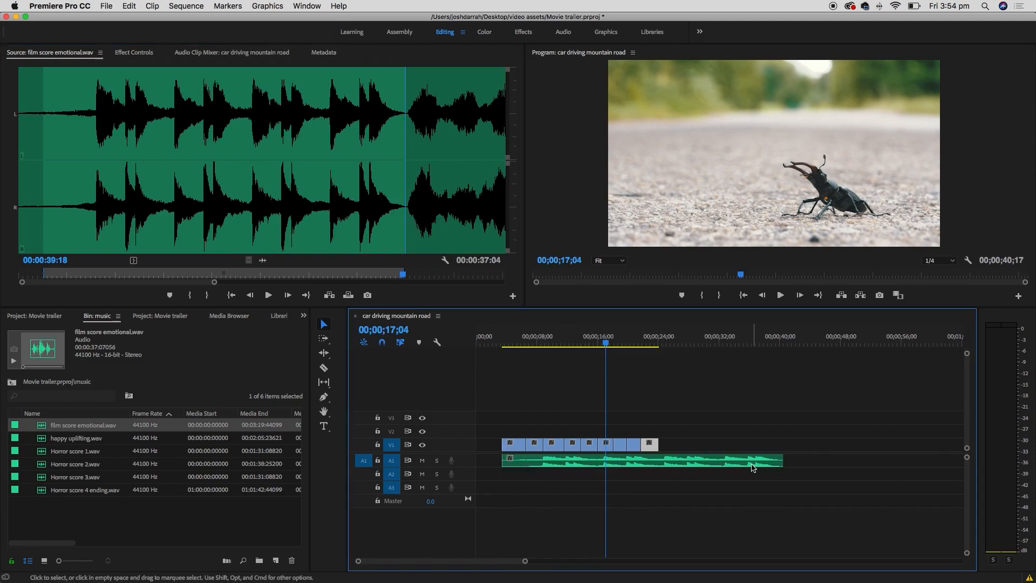
drag(513, 344, 501, 343)
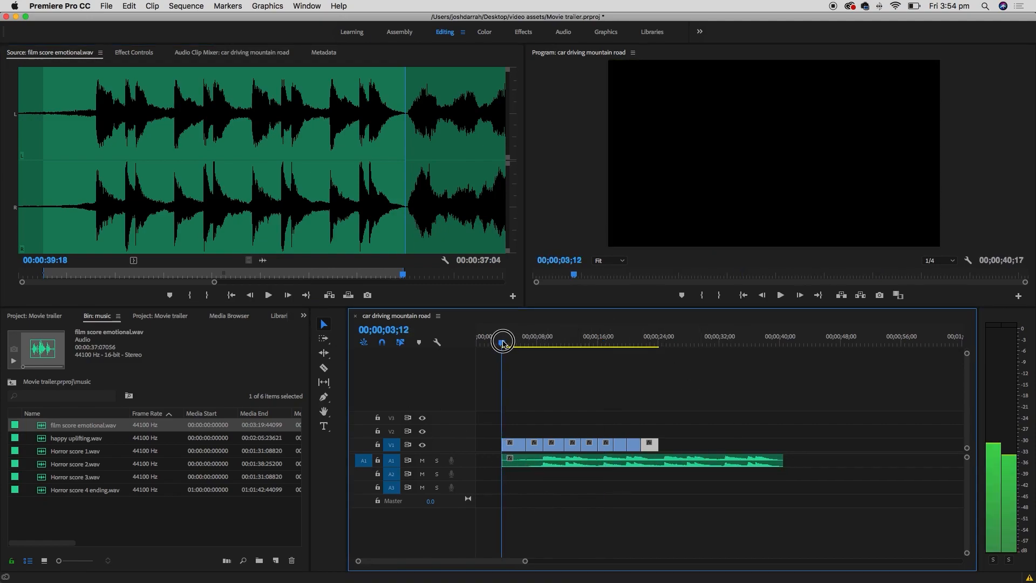
key(space)
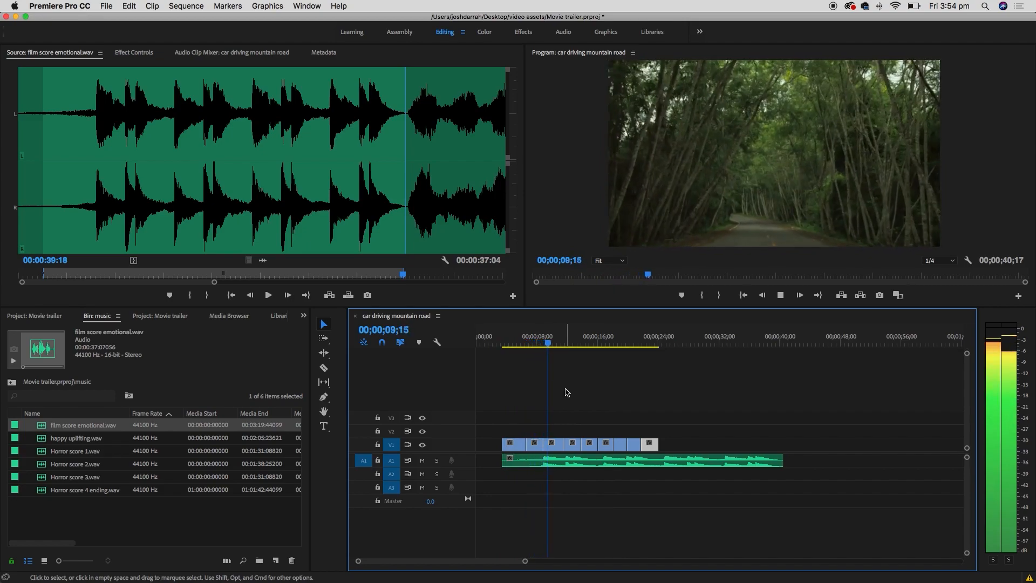
key(space)
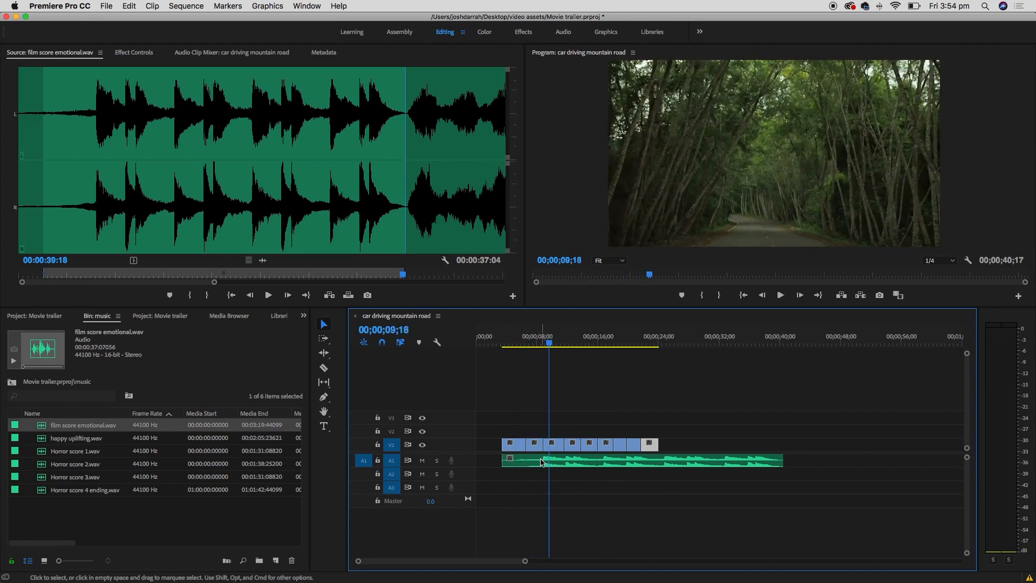
click(540, 340)
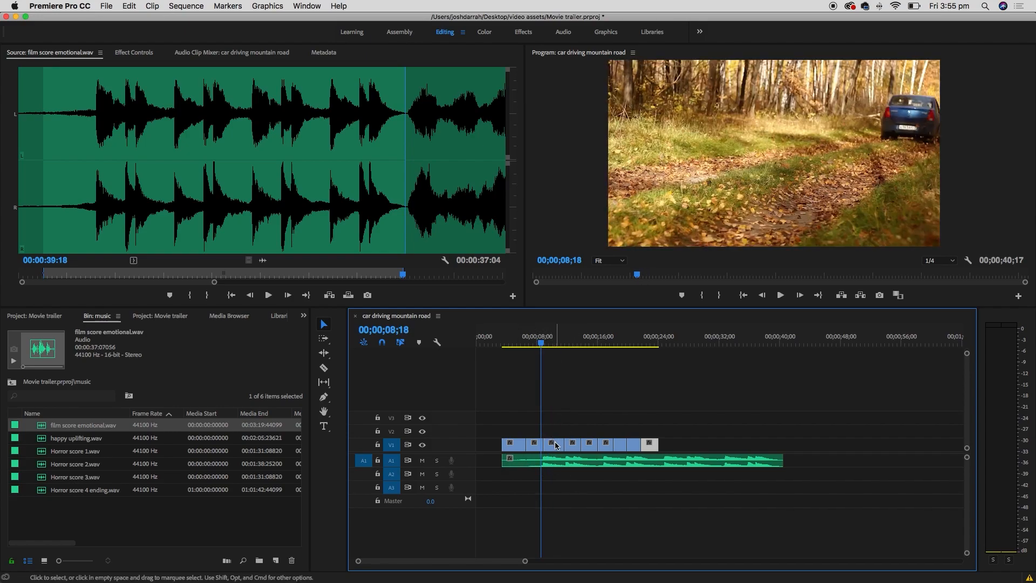
key(equal)
key(equal)
- Slide the emotional score along A1 and trim its start, bringing the sequence to 00;00;35;28
drag(763, 462, 676, 462)
drag(609, 465, 595, 448)
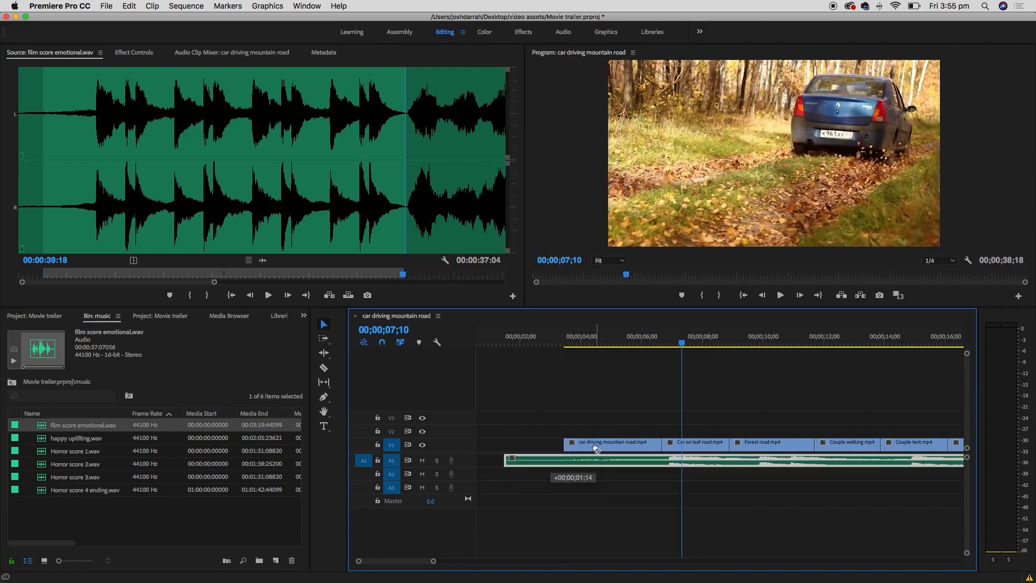
drag(505, 459, 614, 463)
- Play back and scrub the sequence through to the beetle clip to review the score
click(558, 339)
key(space)
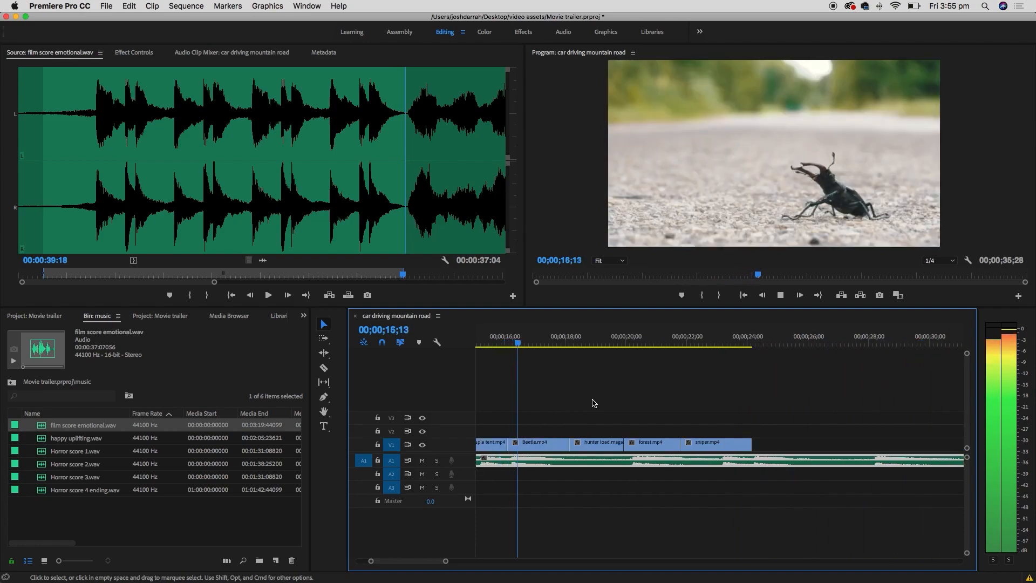
key(space)
key(minus)
key(minus)
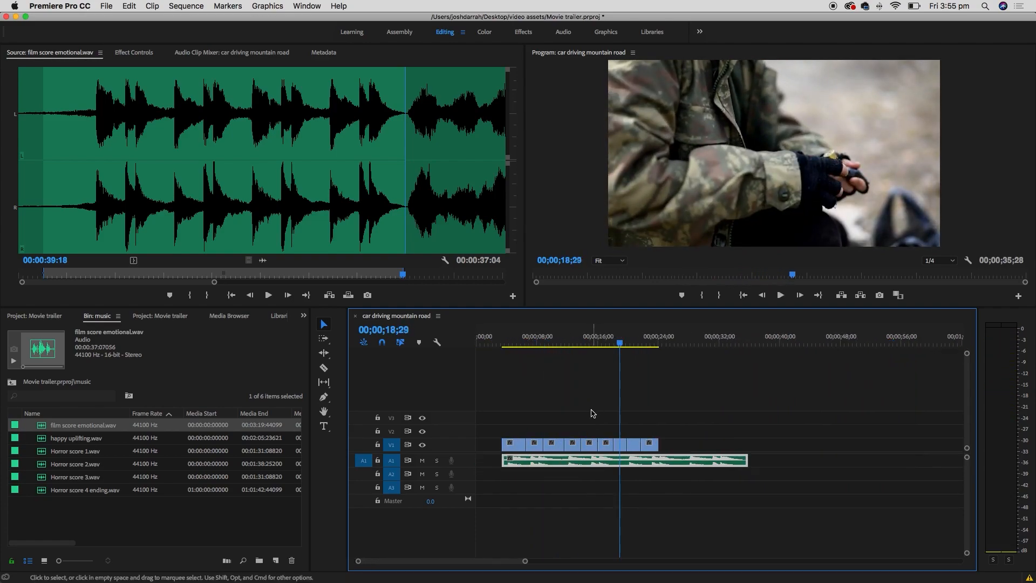
click(517, 344)
drag(536, 341, 604, 343)
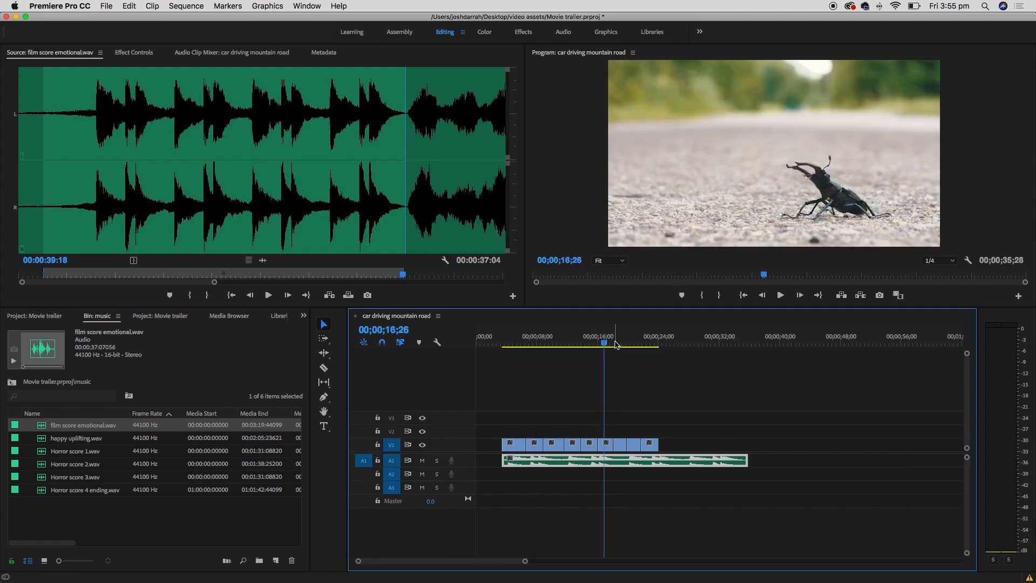
click(615, 343)
click(626, 344)
- Position the playhead exactly at the Beetle clip's start, 00;00;16;03
click(638, 343)
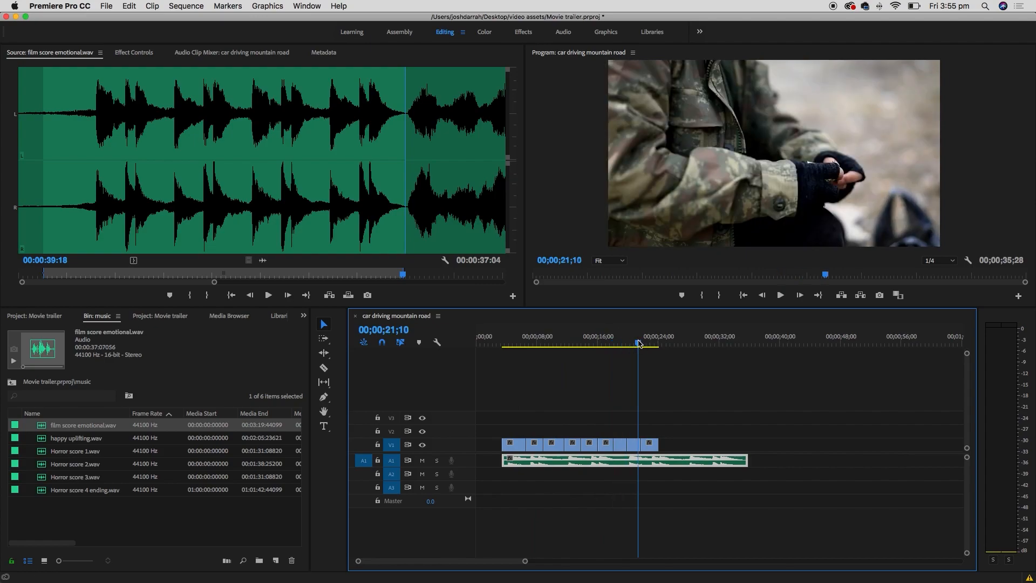
click(646, 343)
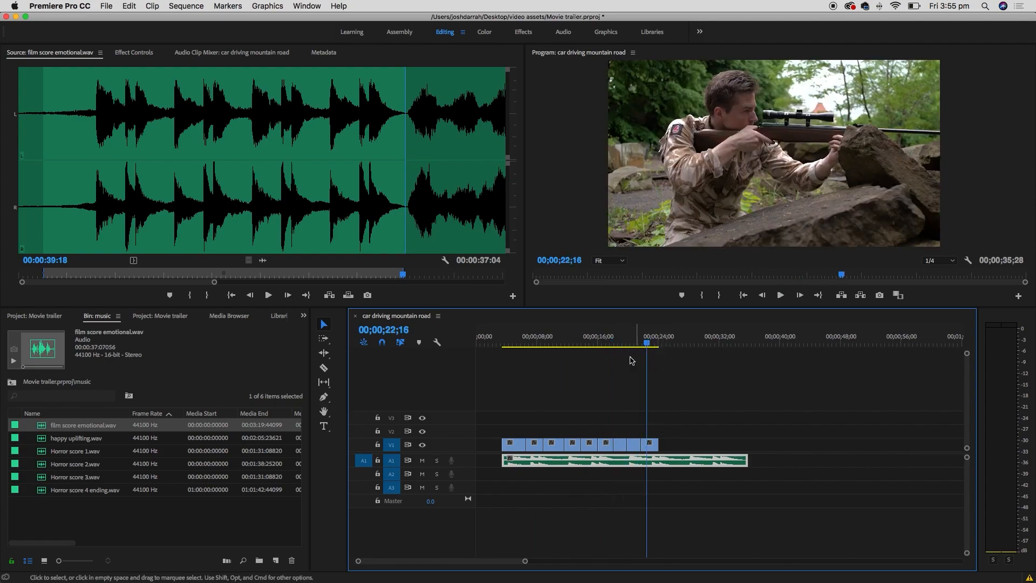
click(593, 343)
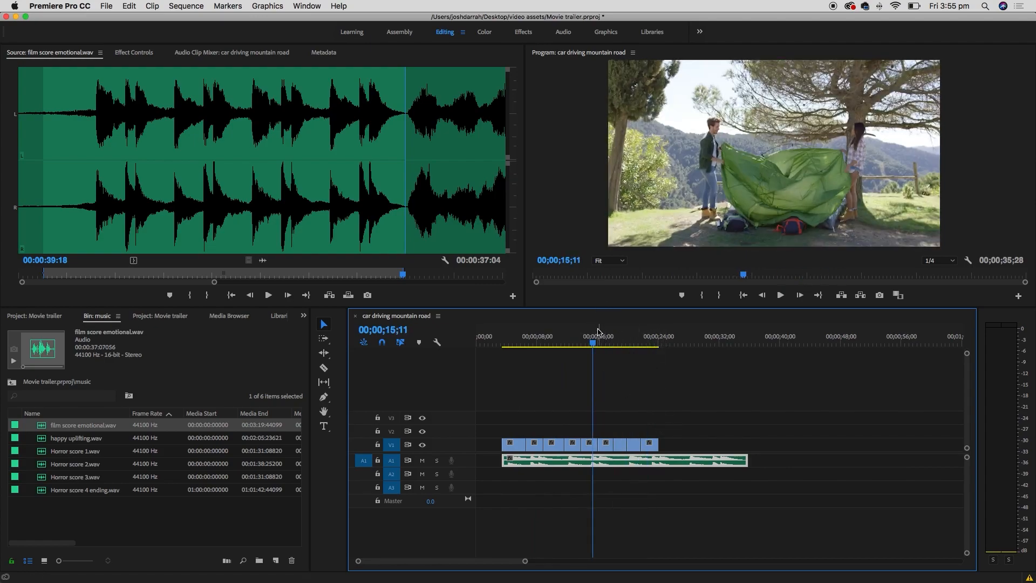
key(=)
key(=)
drag(728, 346, 745, 346)
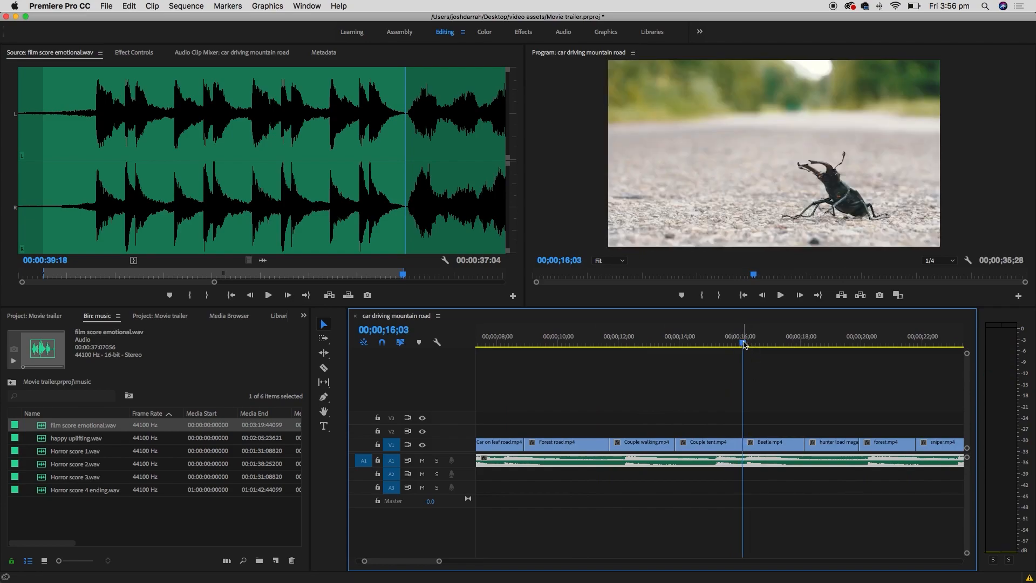
click(728, 345)
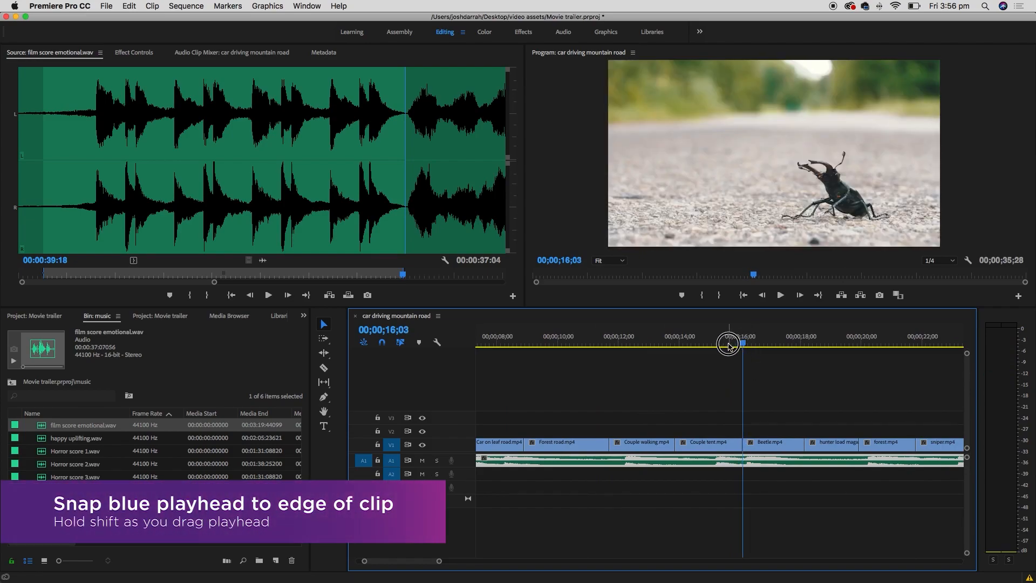
mouse_move(732, 346)
mouse_down()
mouse_move(746, 343)
mouse_move(722, 344)
mouse_move(742, 343)
mouse_up()
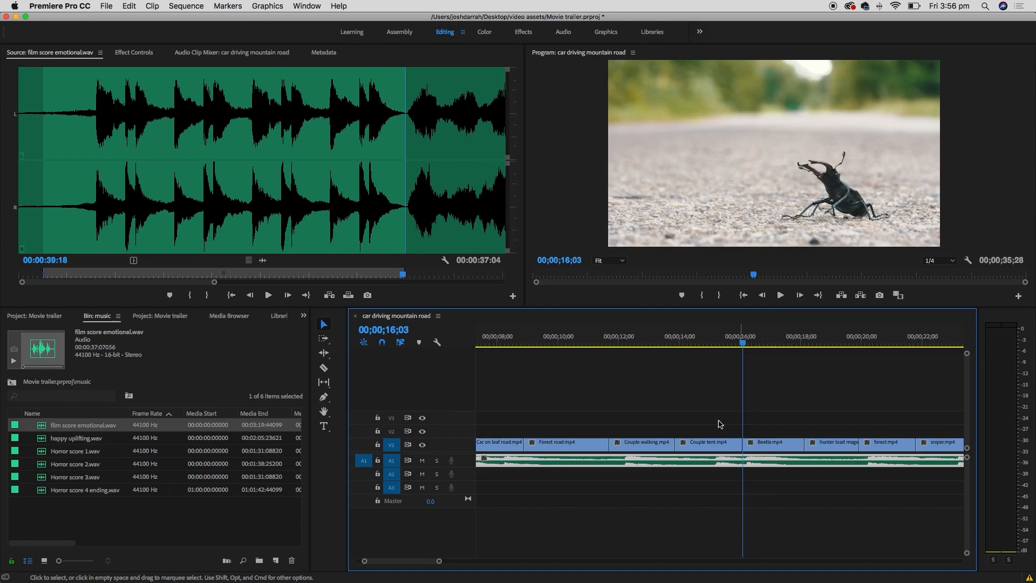
- Razor the emotional score at that point and delete the tail after the cut
click(326, 369)
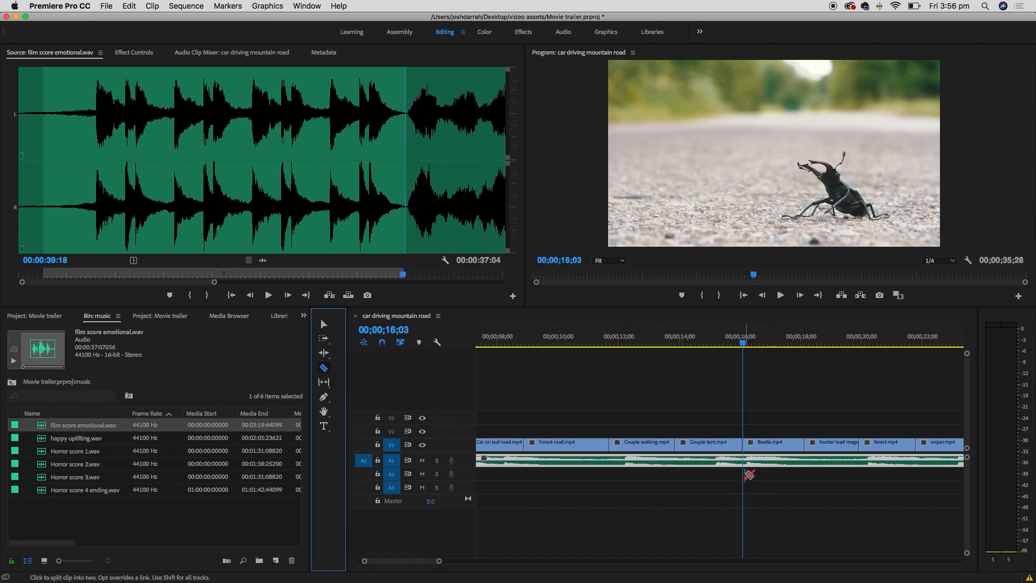
click(743, 462)
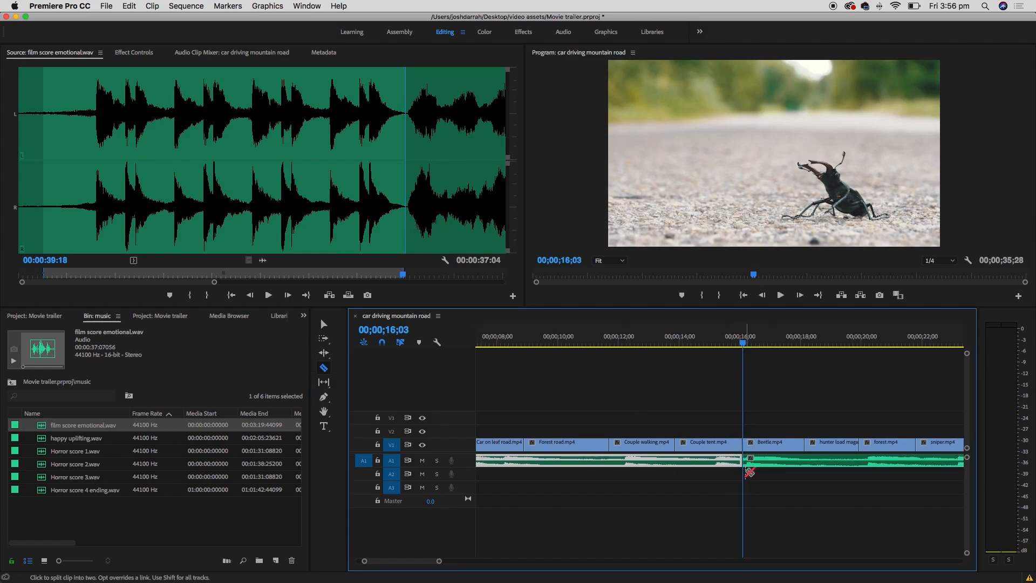
click(323, 324)
click(811, 464)
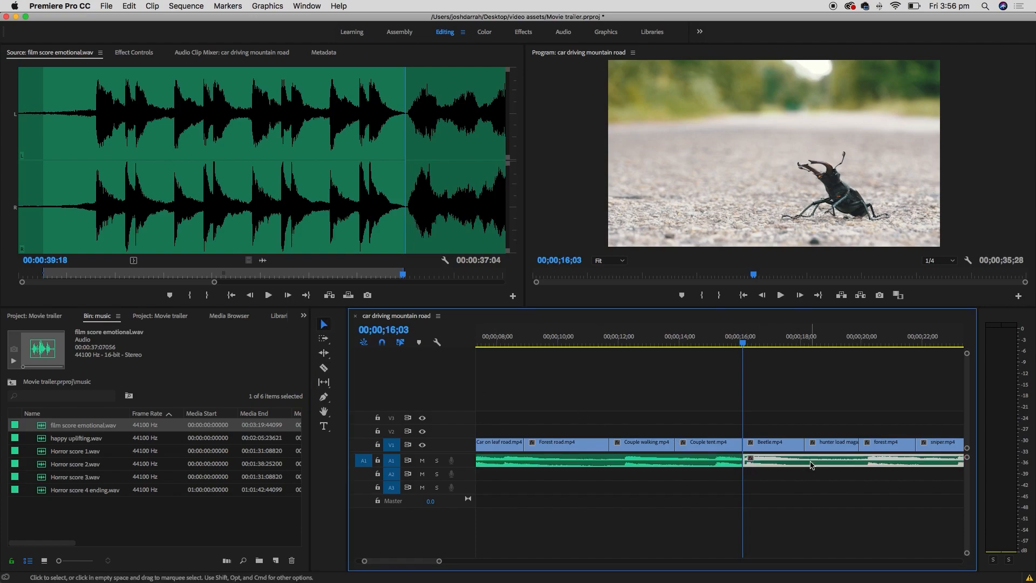
key(Delete)
key(minus)
key(minus)
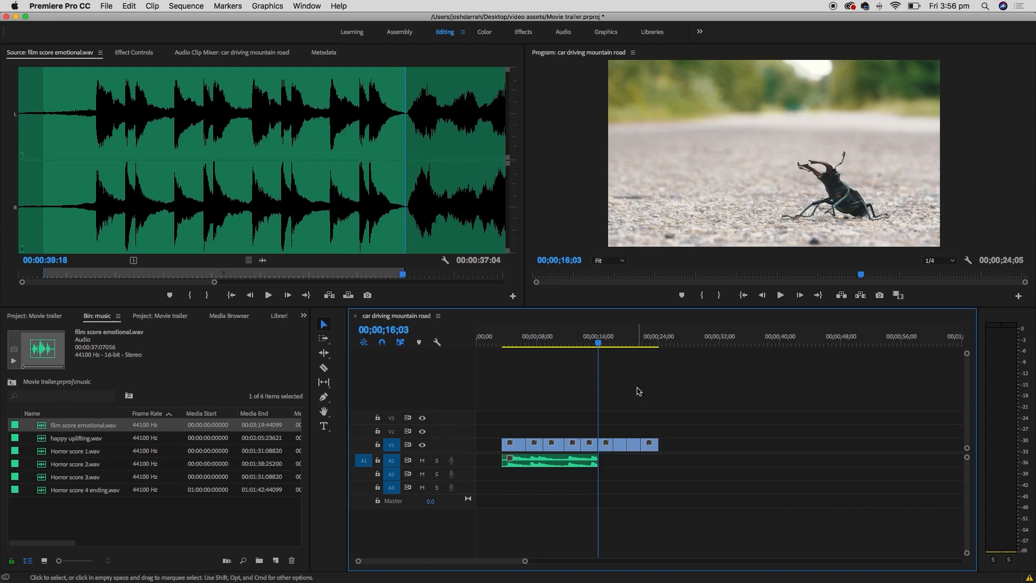
- Load Horror score 1.wav from the music bin into the Source monitor
click(72, 452)
click(85, 465)
click(97, 477)
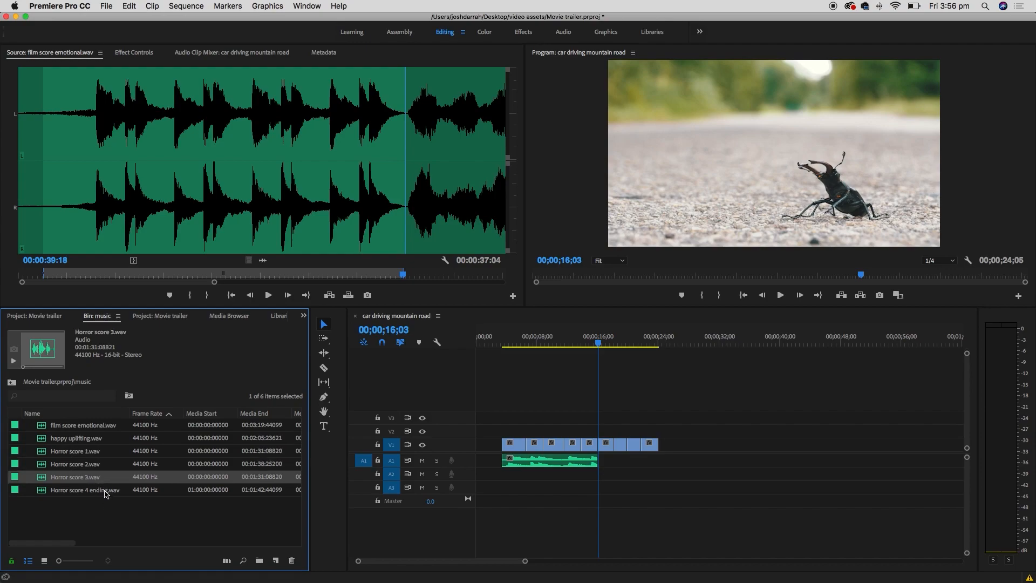
click(104, 490)
click(106, 460)
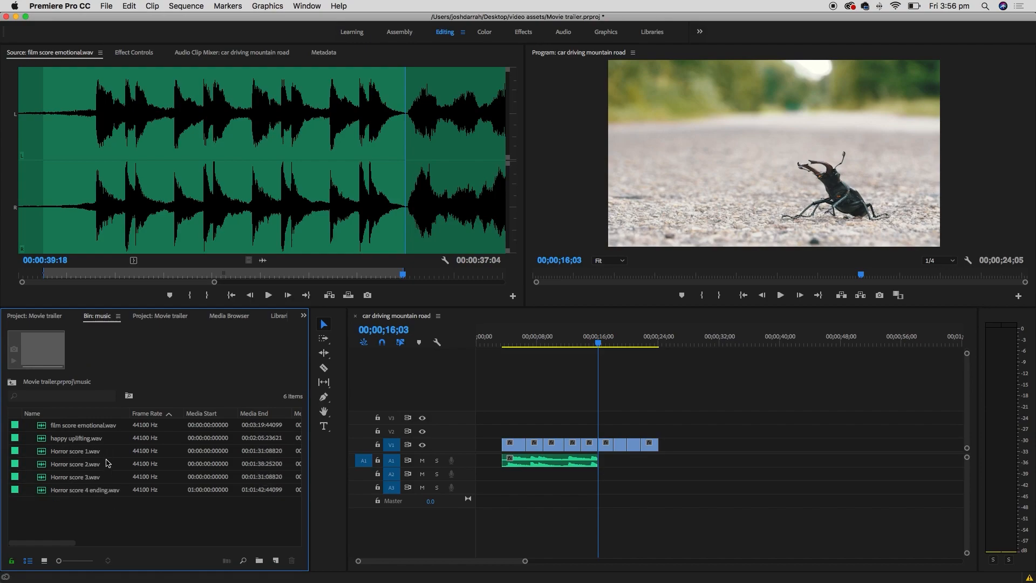
click(78, 453)
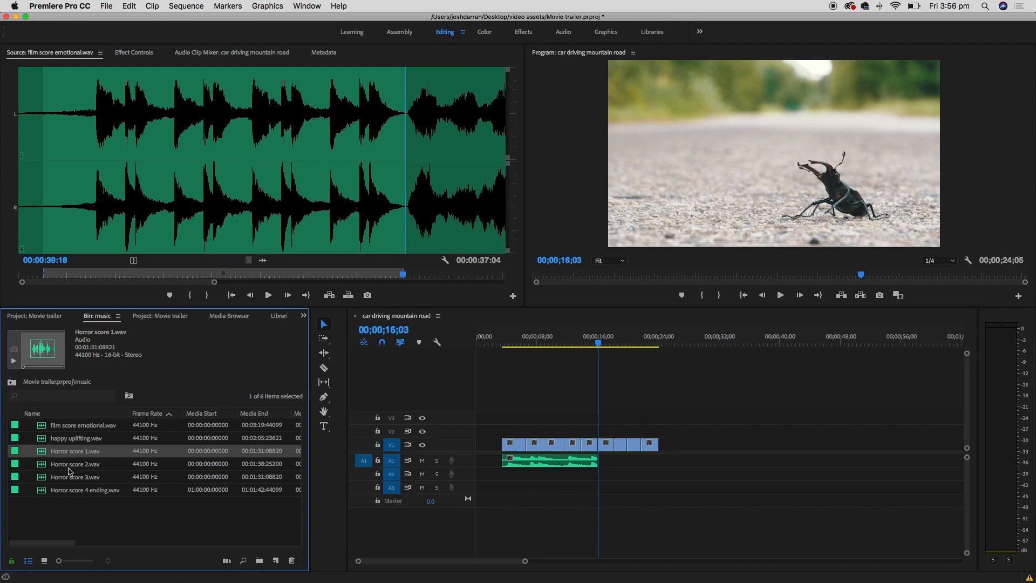
double_click(43, 452)
double_click(45, 453)
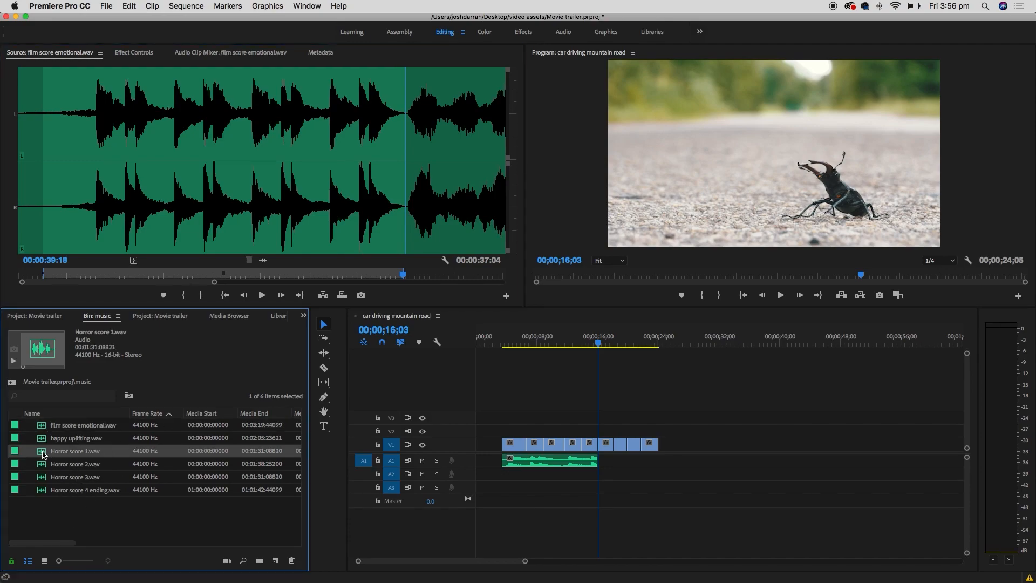
- Audition Horror score 1.wav at around 18, 38 and 57 seconds
click(116, 223)
key(space)
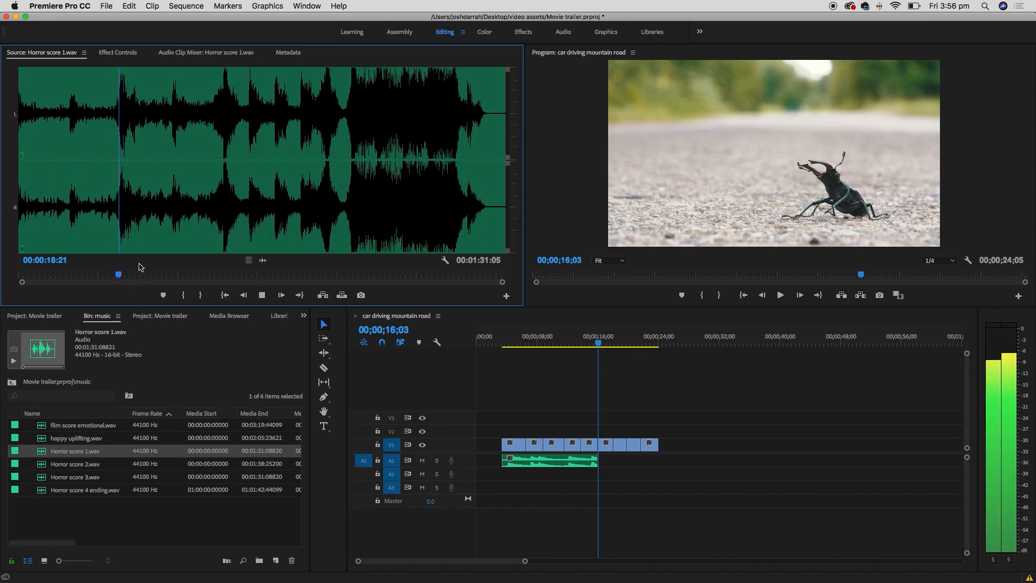
click(224, 228)
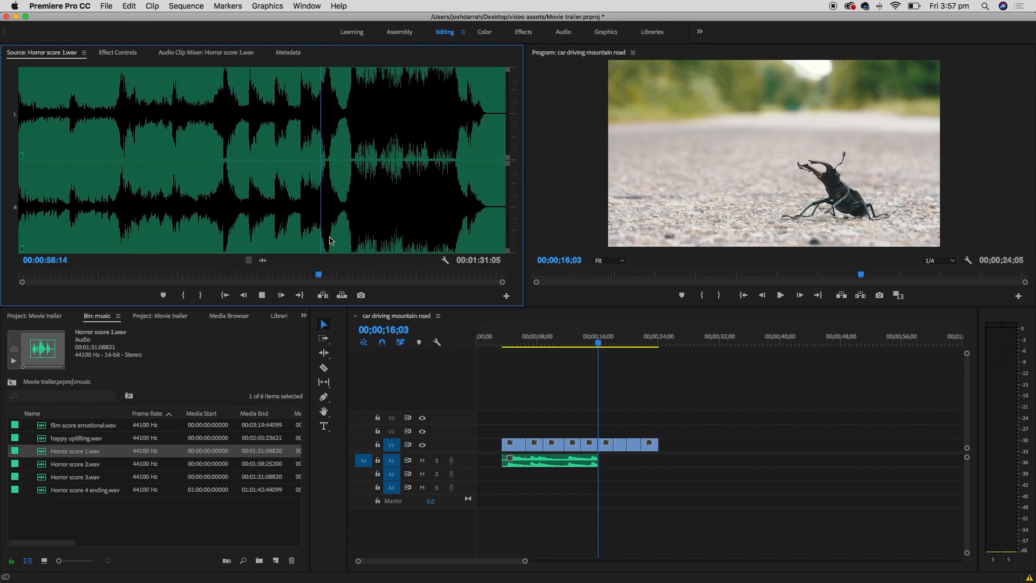
click(324, 240)
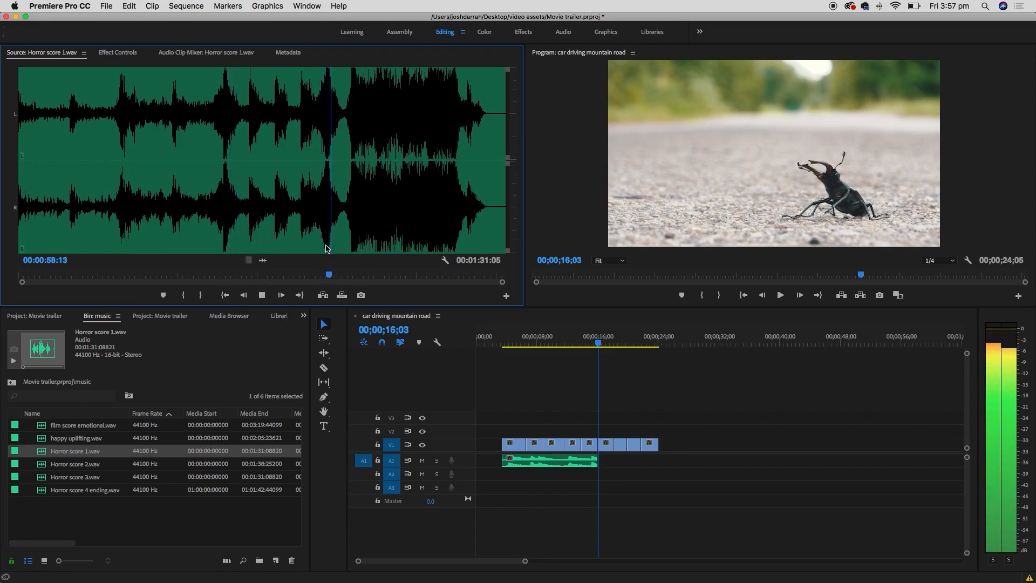
key(space)
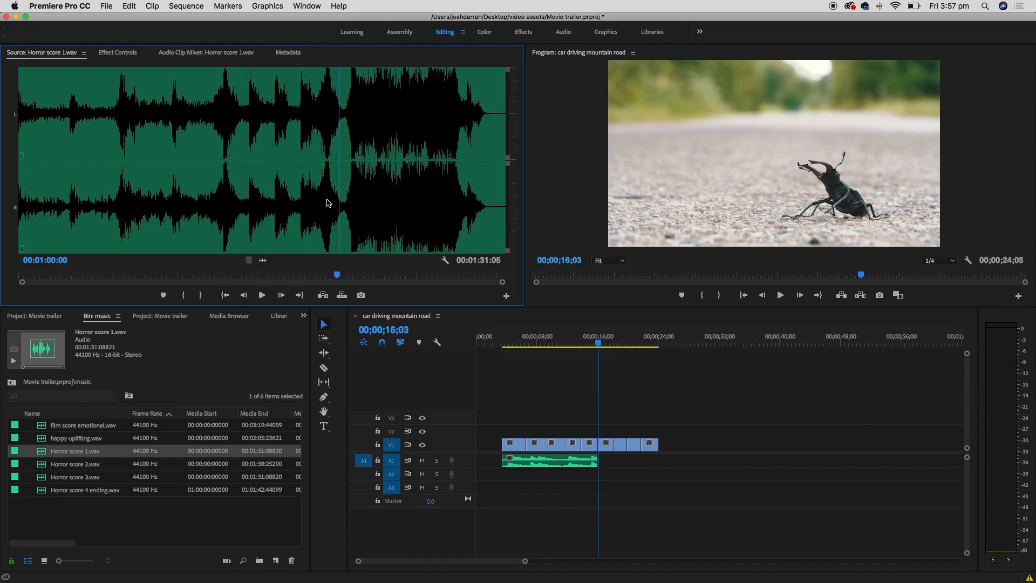
- Mark a 00:00:03:16 horror excerpt from about 57:07 to 1:00:22
click(322, 211)
drag(324, 211, 325, 211)
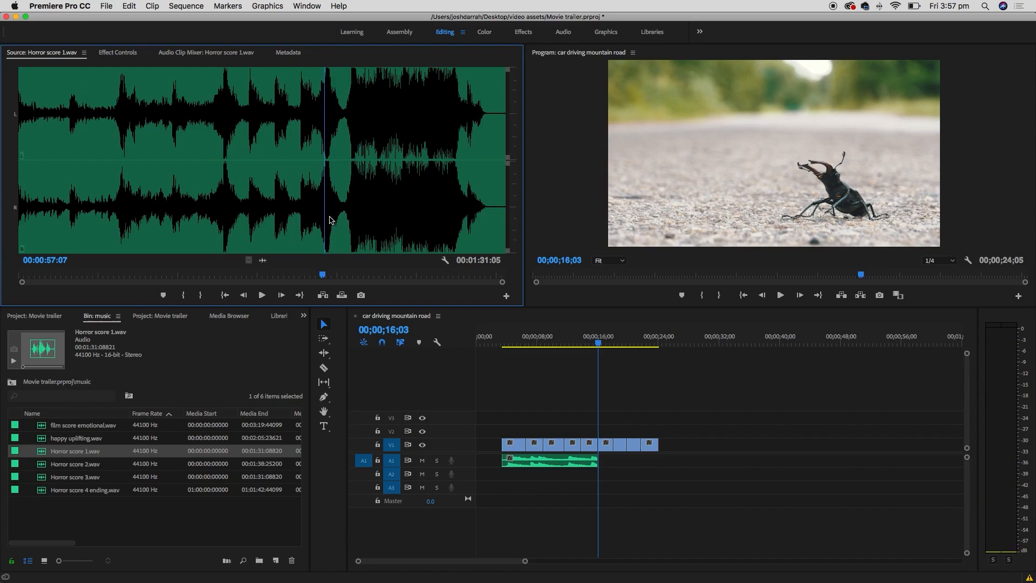
key(i)
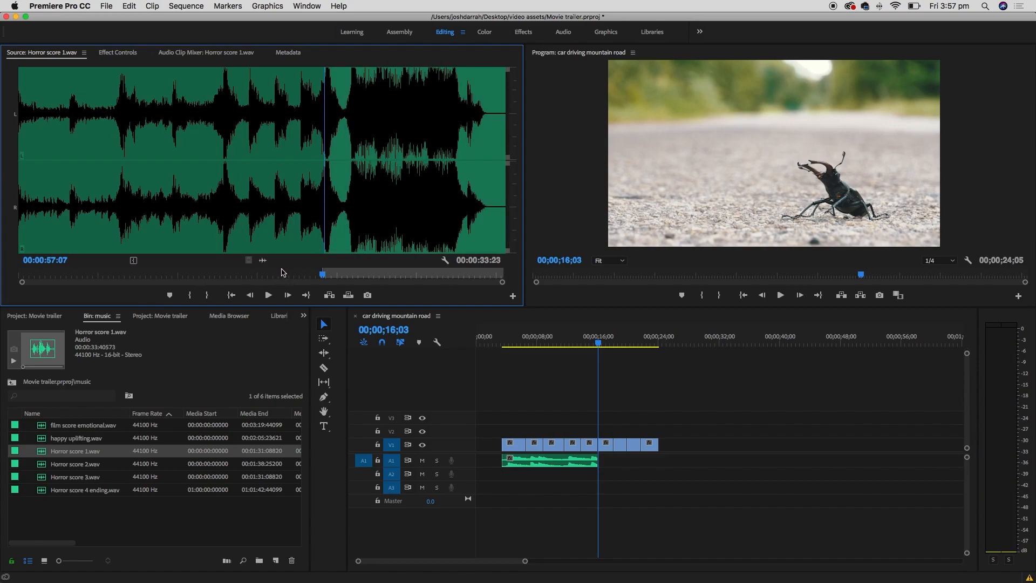
key(space)
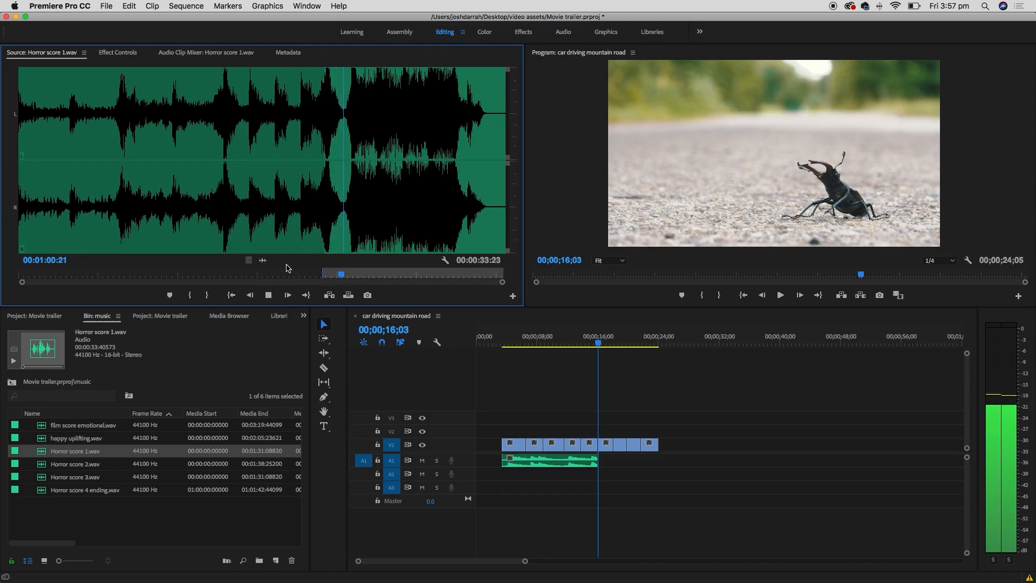
key(space)
key(o)
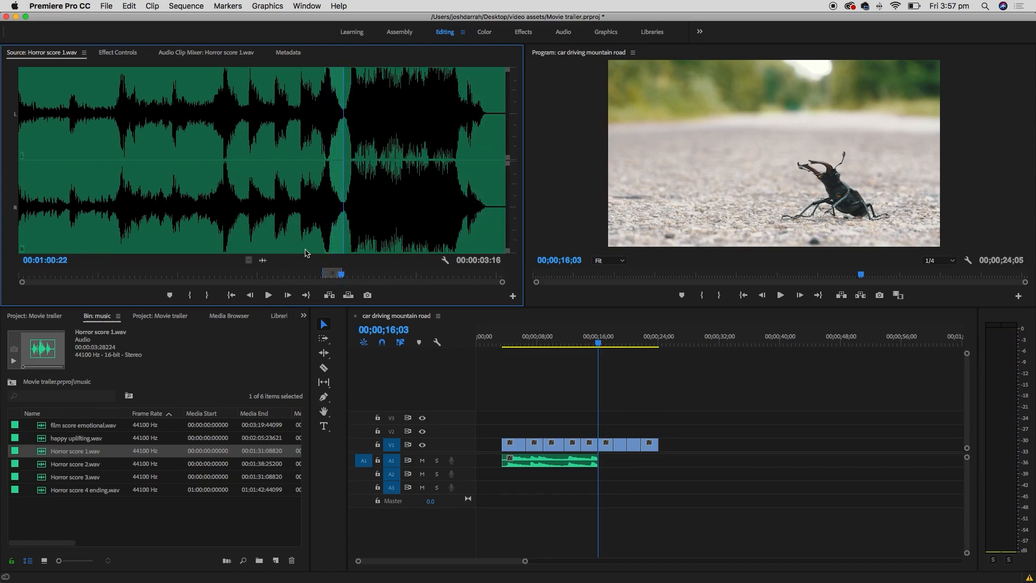
- Drop the horror excerpt's audio onto A1 just after the emotional score
click(263, 257)
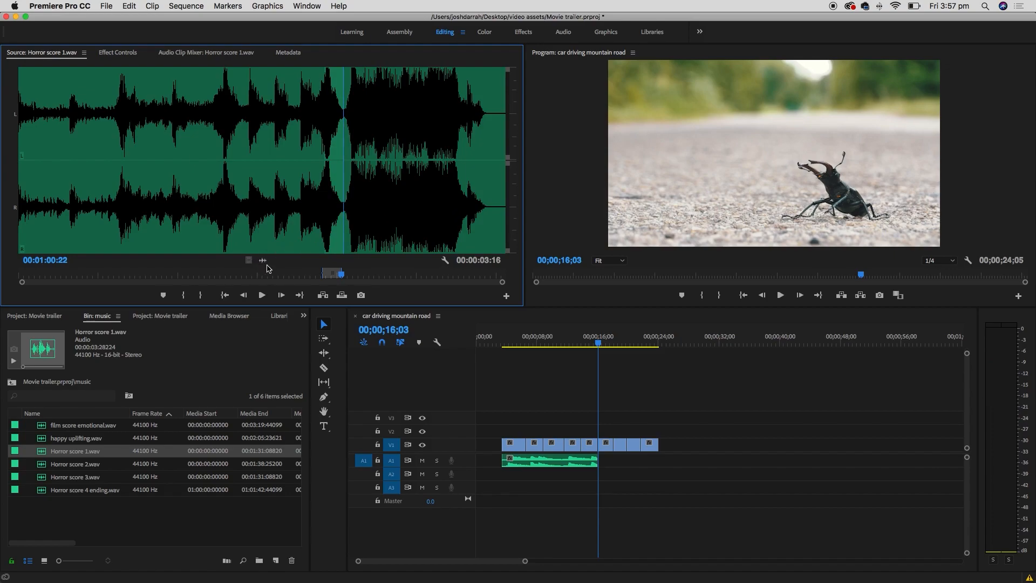
drag(263, 262, 614, 462)
click(611, 341)
- Slide the horror clip 1;13 earlier on A1 to butt against the emotional score, then play back to check
key(equal)
key(equal)
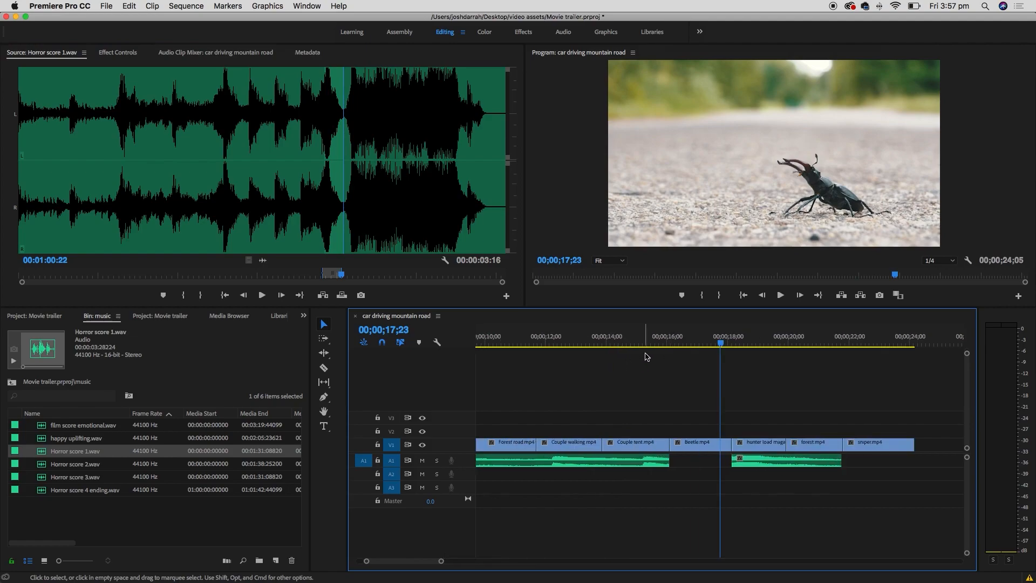
drag(308, 370, 216, 361)
drag(667, 462, 596, 462)
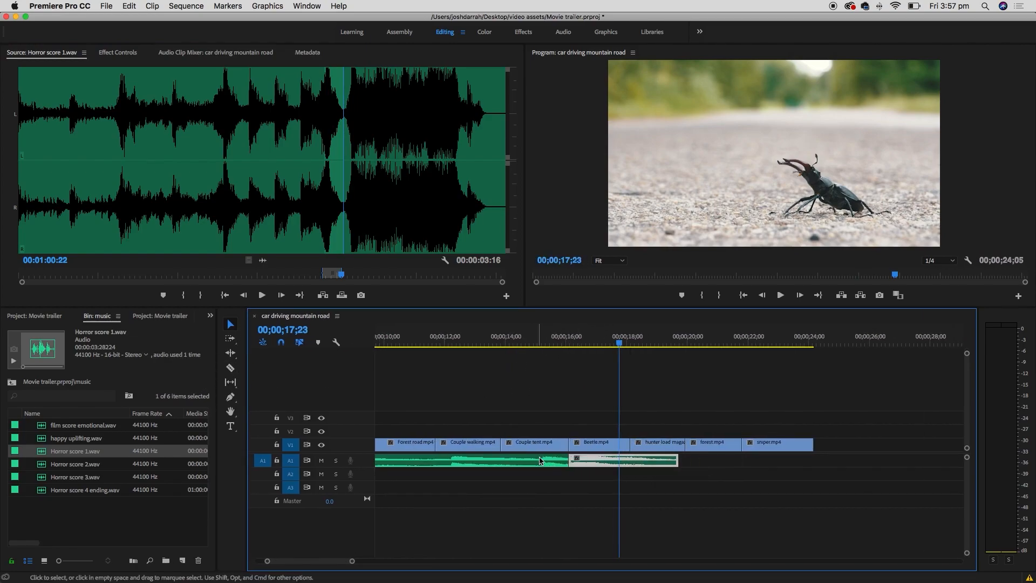
click(411, 341)
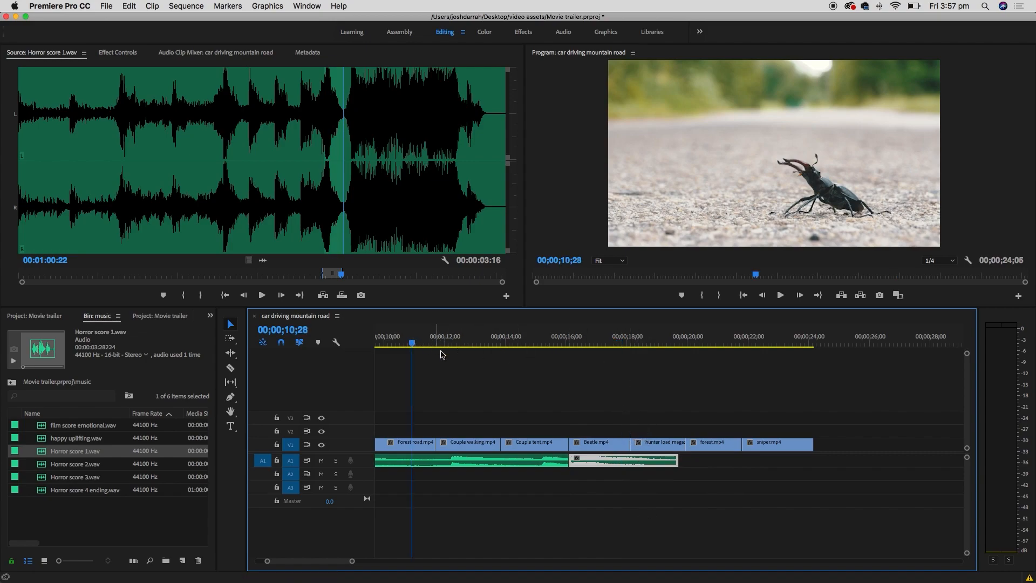
key(space)
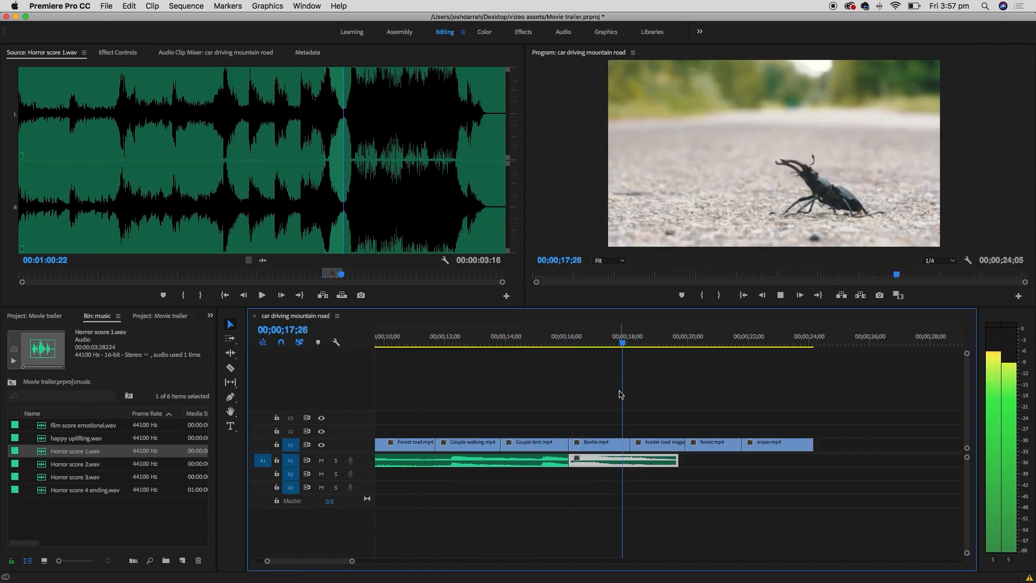
key(space)
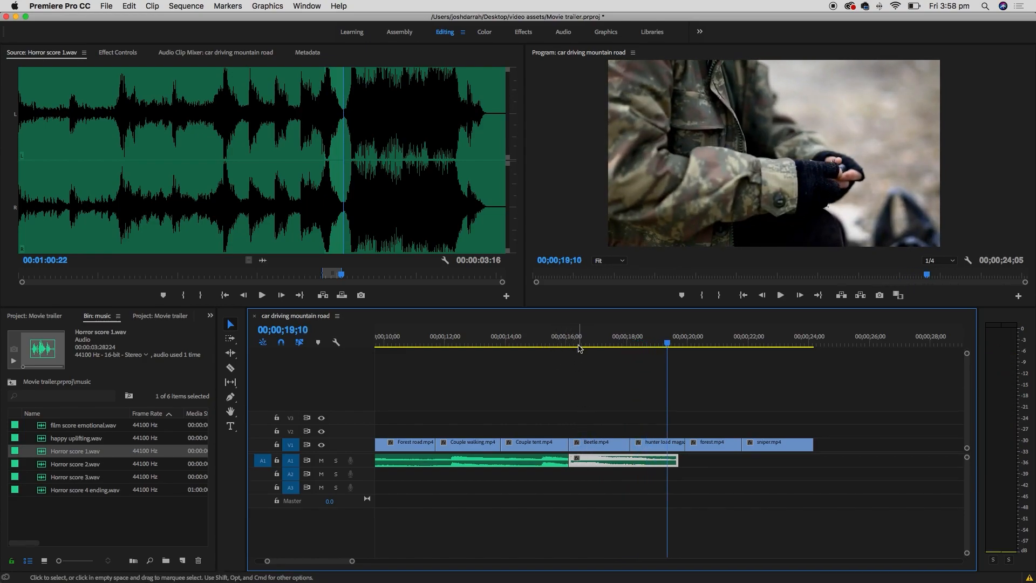
mouse_move(573, 342)
mouse_down()
mouse_move(557, 340)
mouse_move(575, 340)
mouse_up()
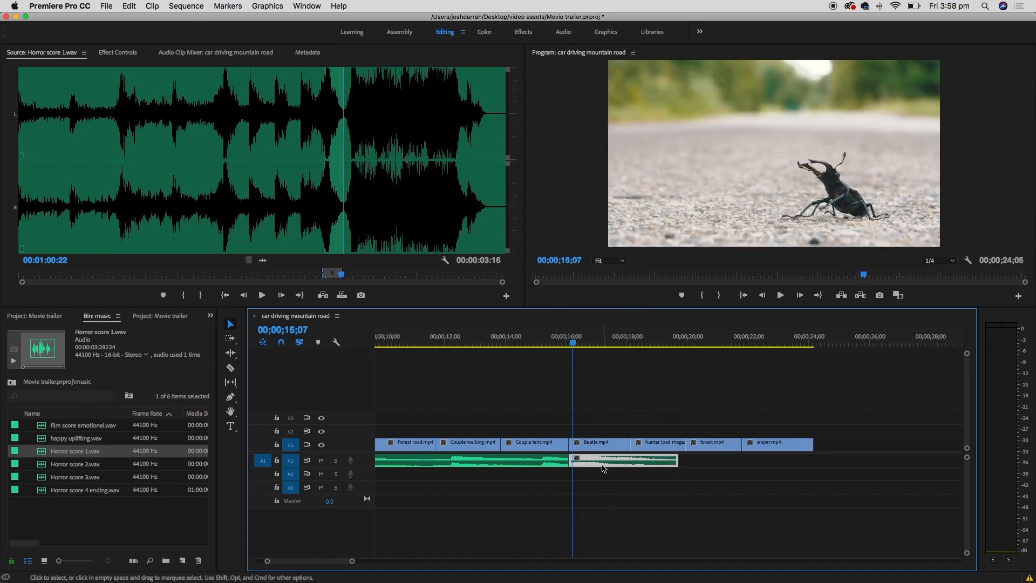
- Shift the Beetle through sniper clips 19 frames later and review the new gap at 16;20
drag(842, 412, 631, 445)
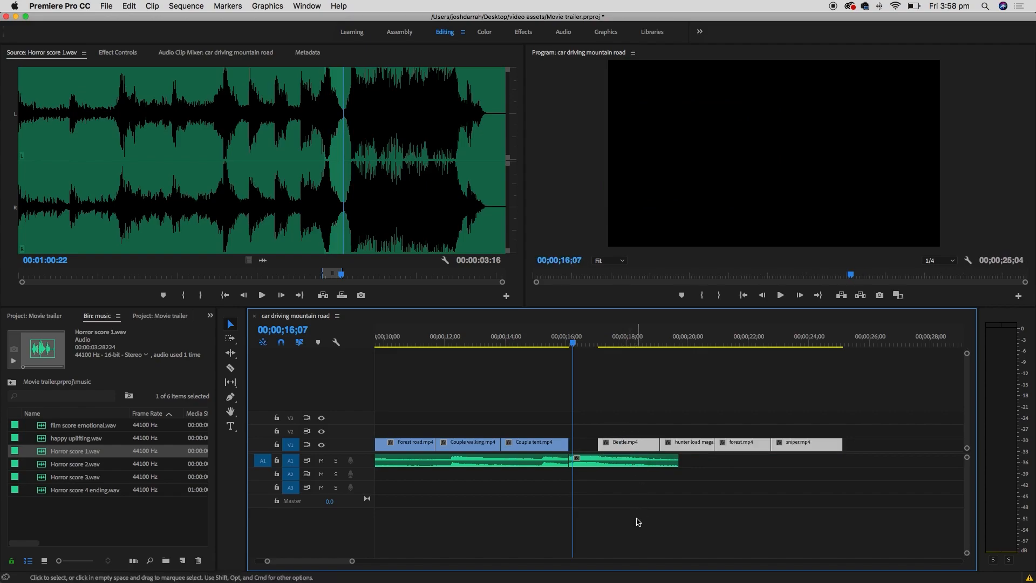
click(497, 341)
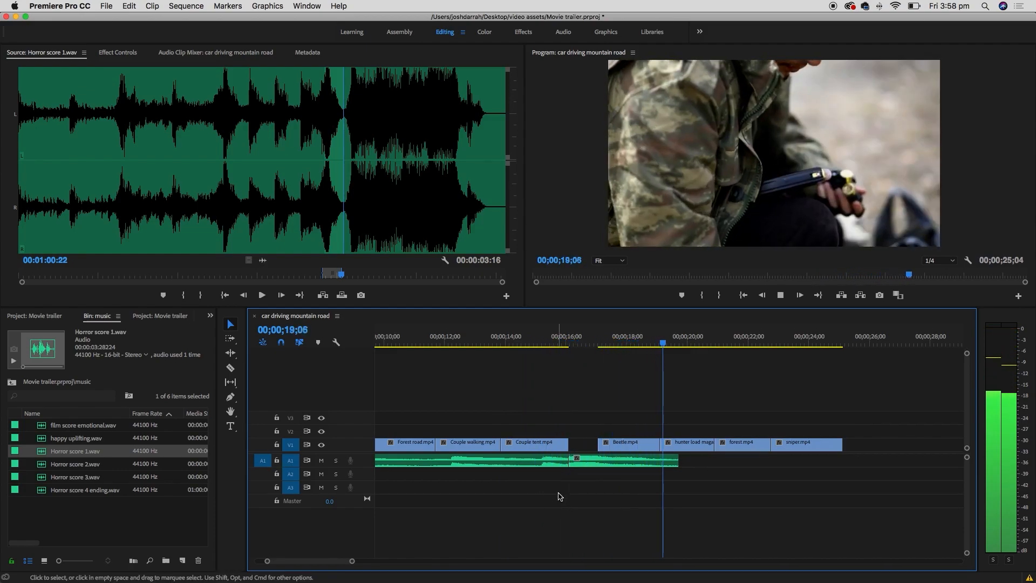
click(591, 343)
drag(590, 343, 586, 343)
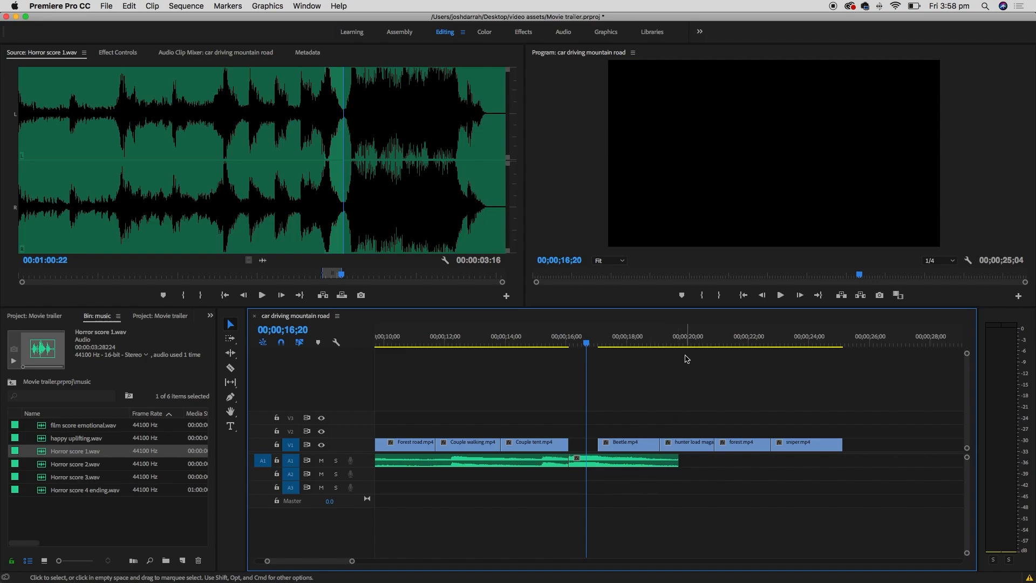
- Move hunter load, forest and sniper 9 frames later, then push forest and sniper further to open gaps
drag(682, 415, 777, 450)
drag(688, 448, 703, 448)
click(761, 430)
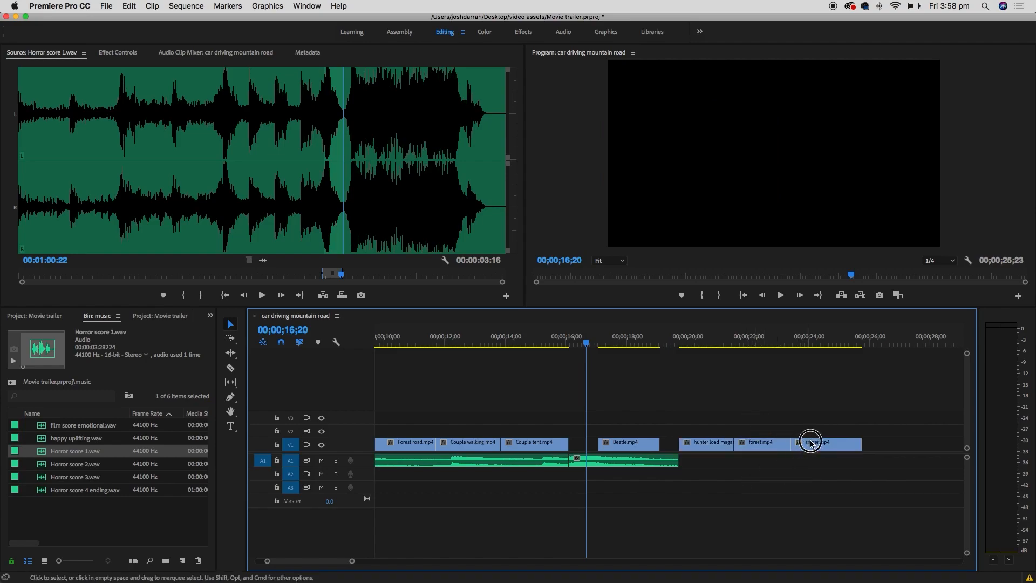
drag(768, 434, 841, 446)
click(836, 431)
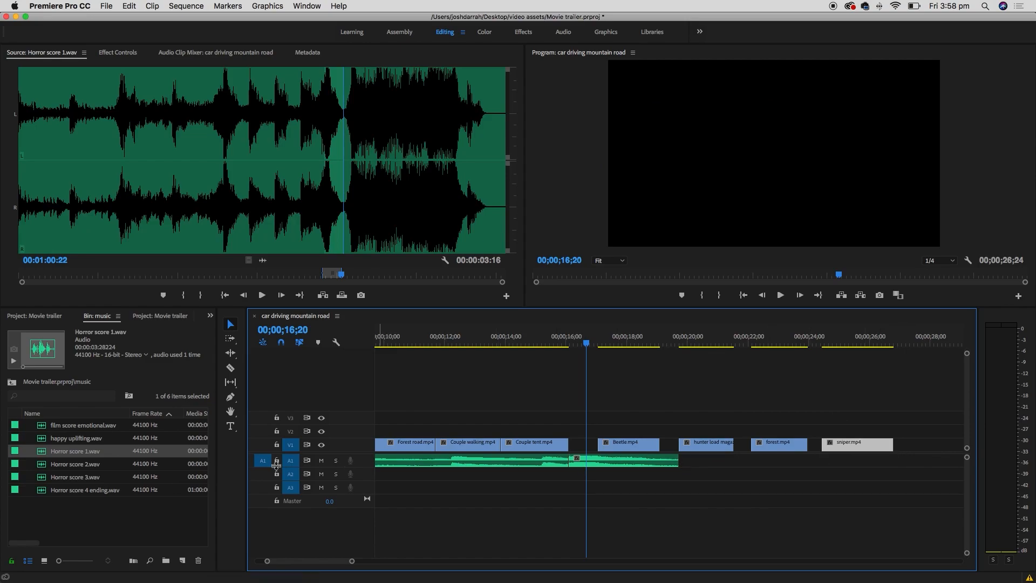
- Load Horror score 2.wav in the Source Monitor and preview it from about 11 to 31 seconds
double_click(43, 465)
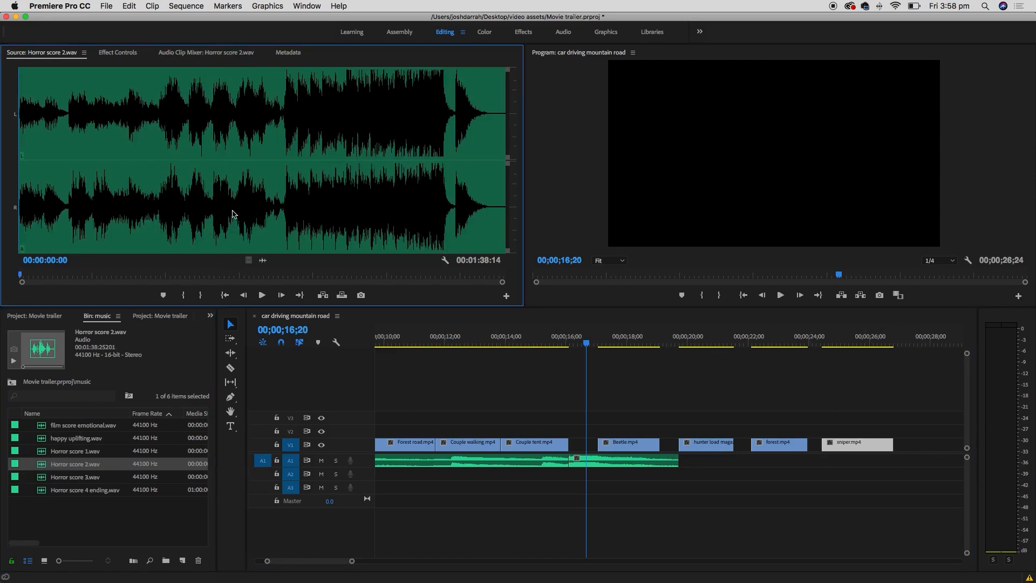
click(74, 222)
key(space)
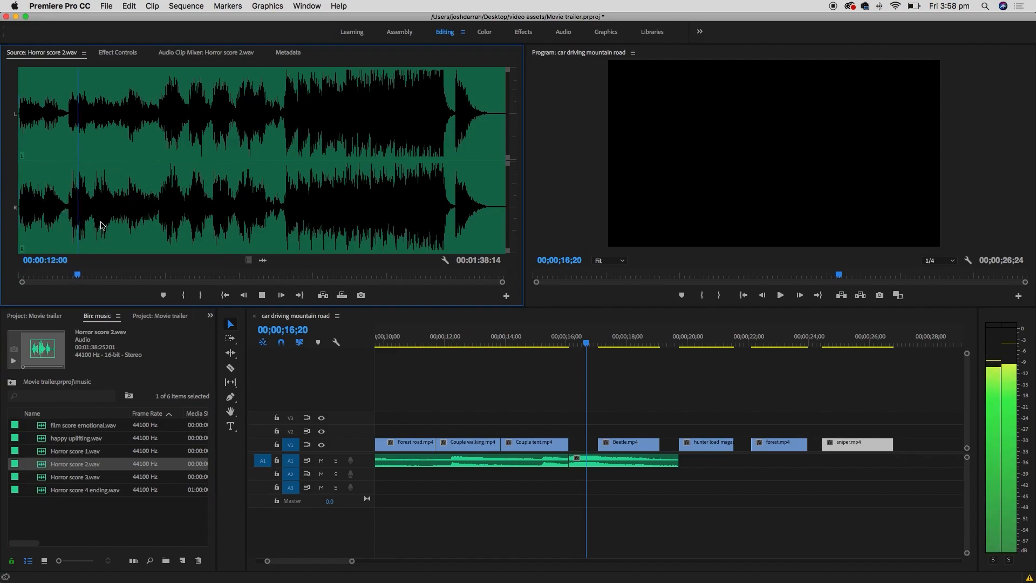
click(103, 221)
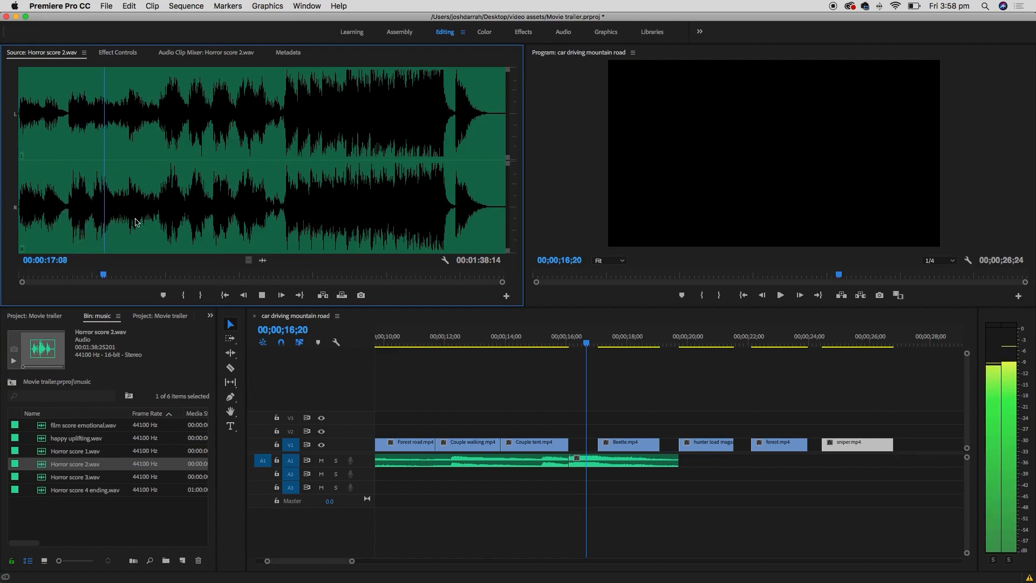
click(171, 226)
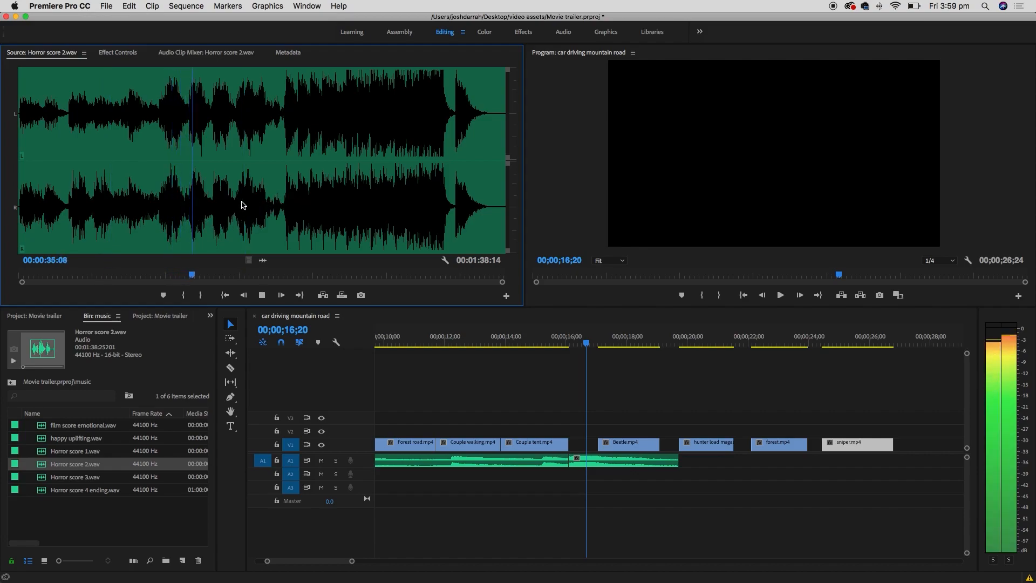
key(space)
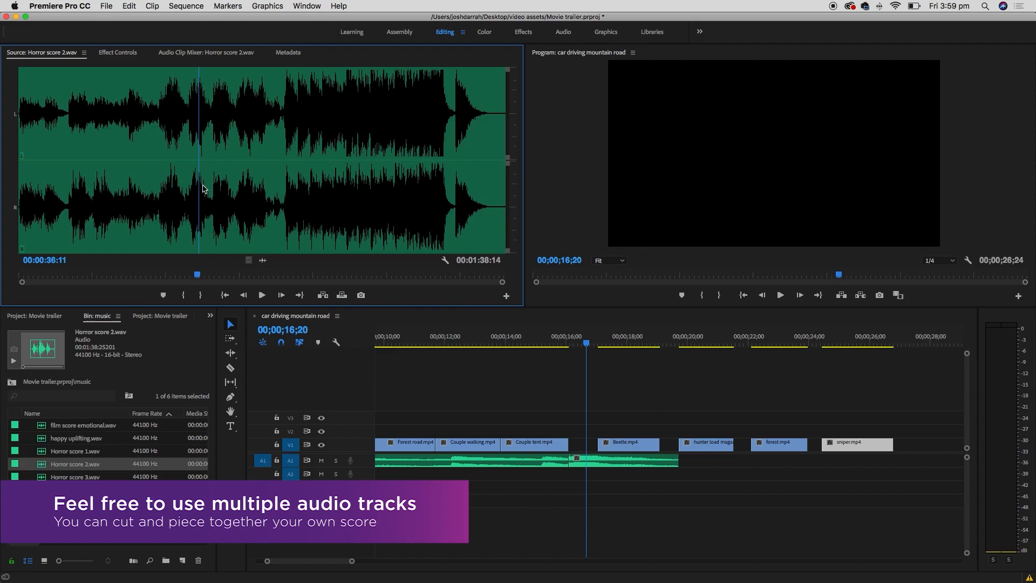
- Mark In at 33:24 and Out at 44:06, then drag the 9-second excerpt onto A1
click(186, 213)
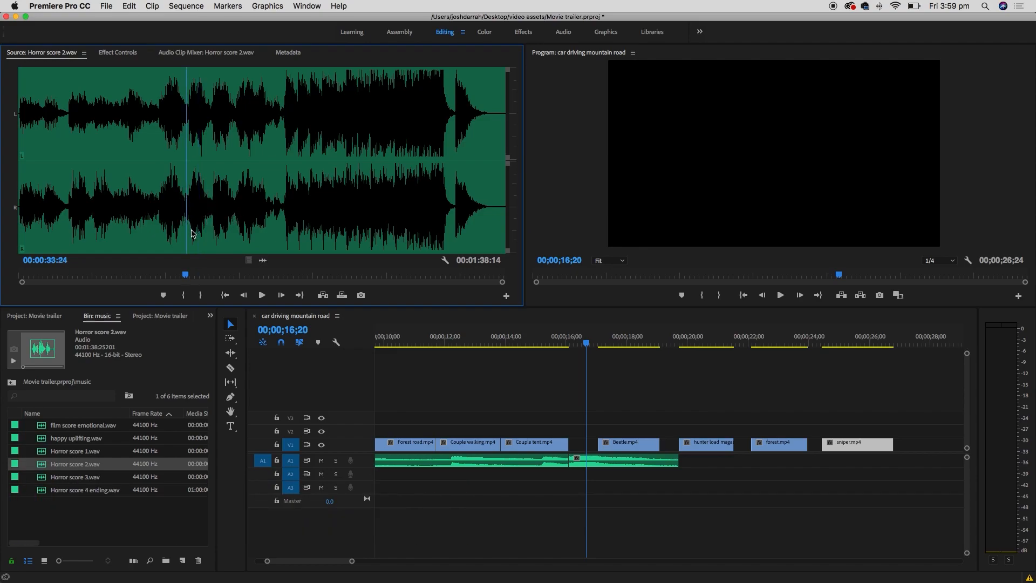
key(i)
key(space)
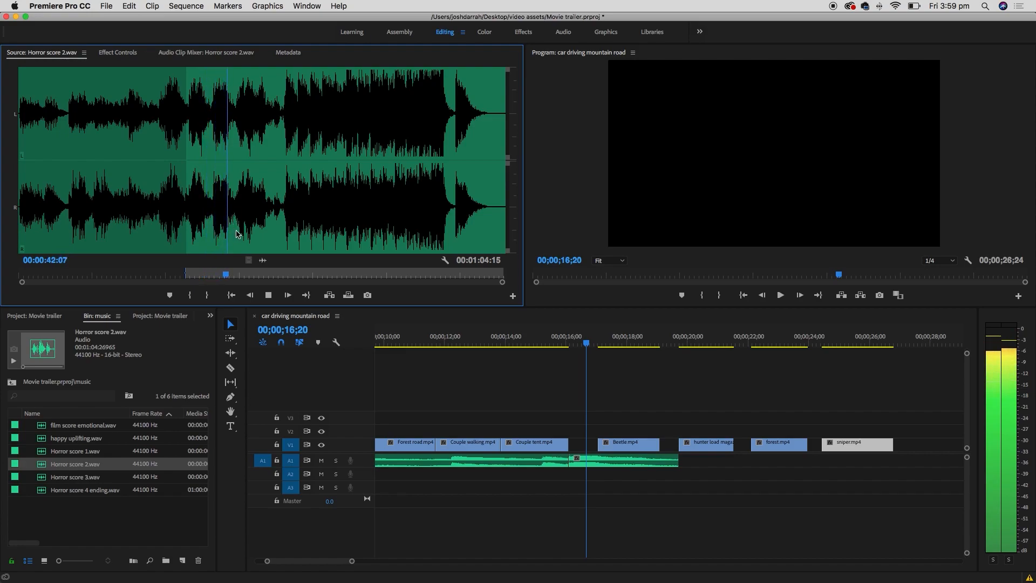
key(o)
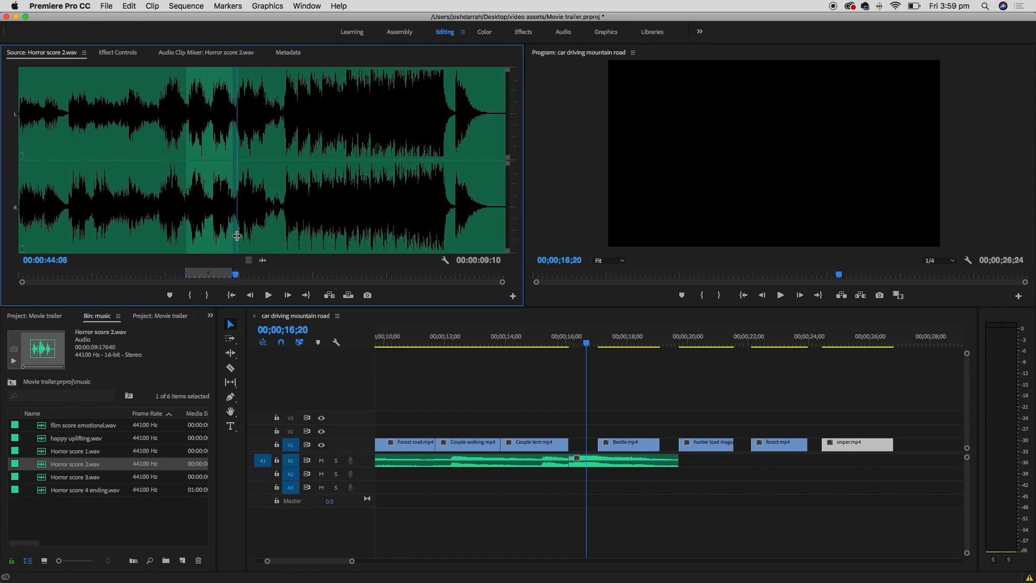
drag(263, 259, 695, 459)
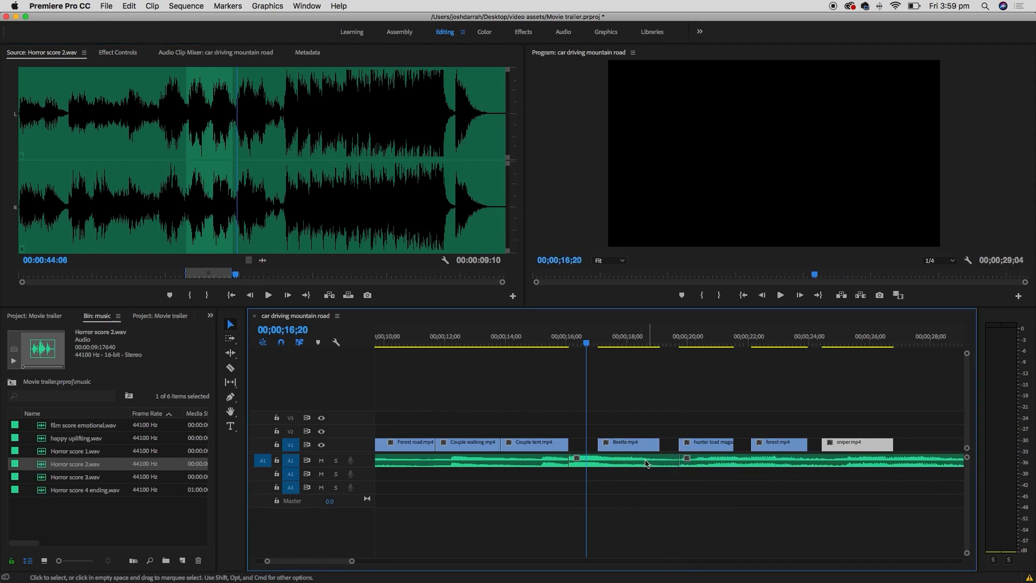
- Move the Horror score 2 clip onto A2 about 1;26 earlier, then play from 14;03 to review the overlap
click(710, 463)
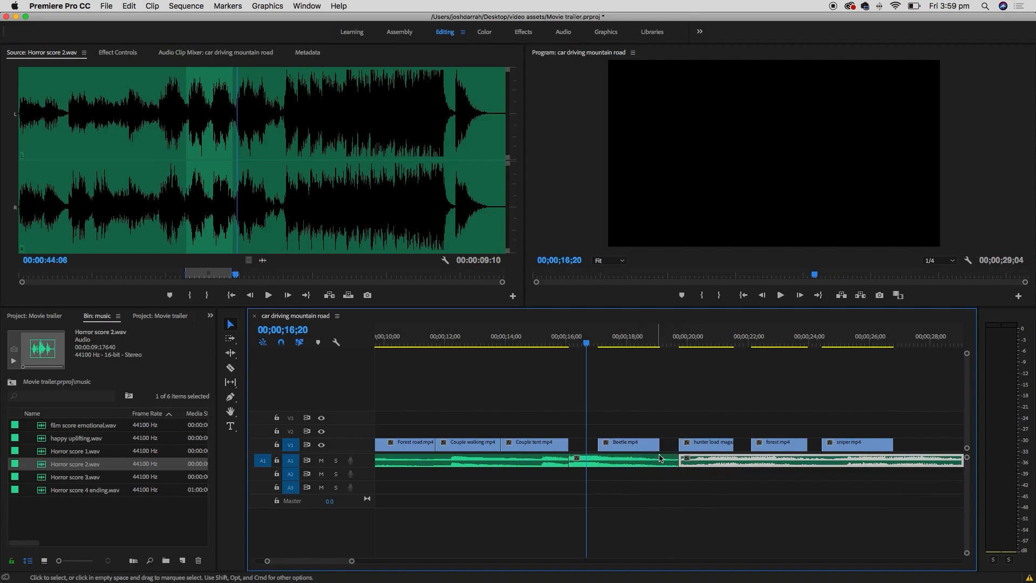
drag(716, 462, 660, 478)
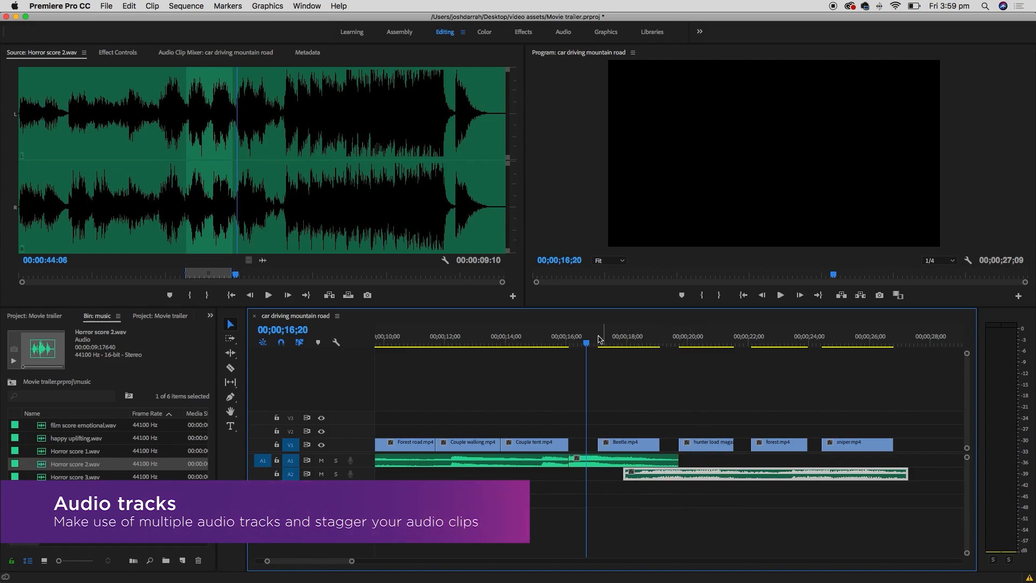
drag(585, 344, 570, 342)
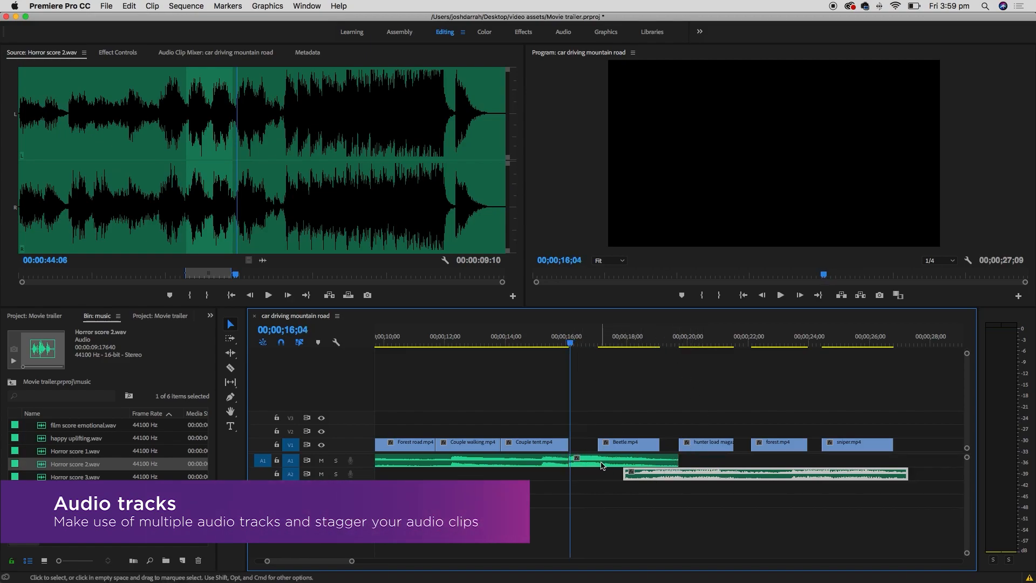
click(508, 345)
key(space)
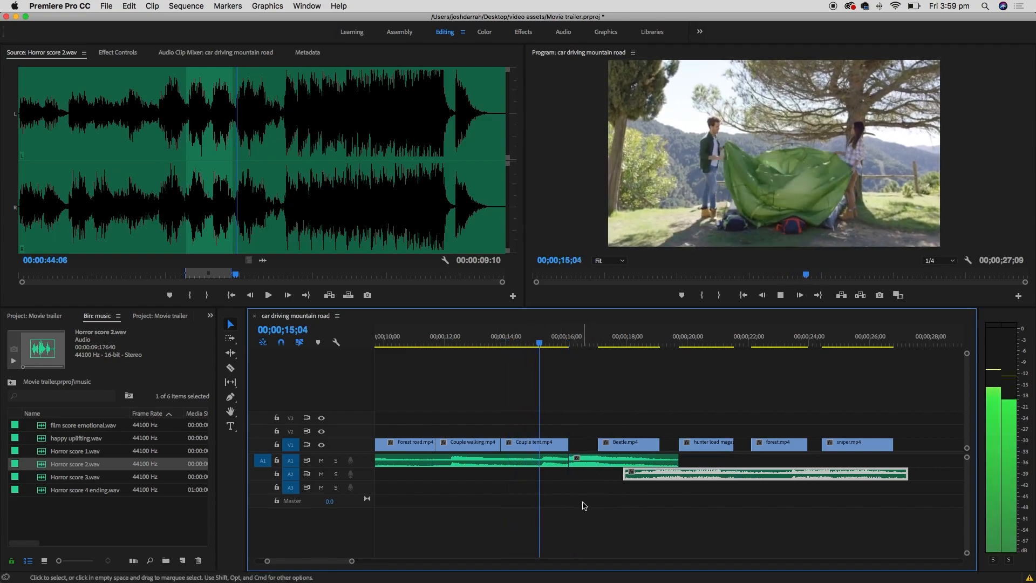
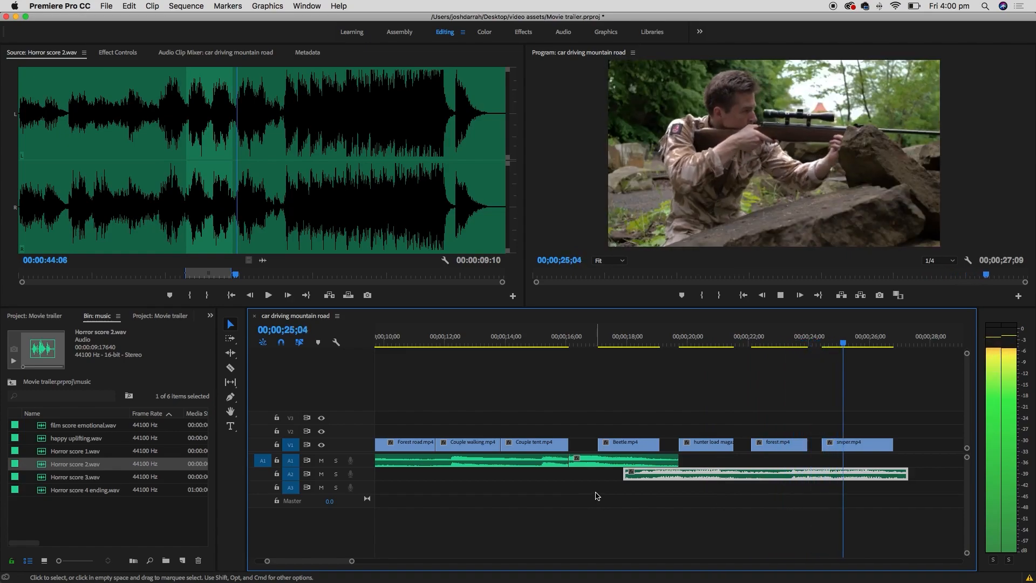
- Push sniper.mp4 later on V1 to open a gap after forest.mp4
key(space)
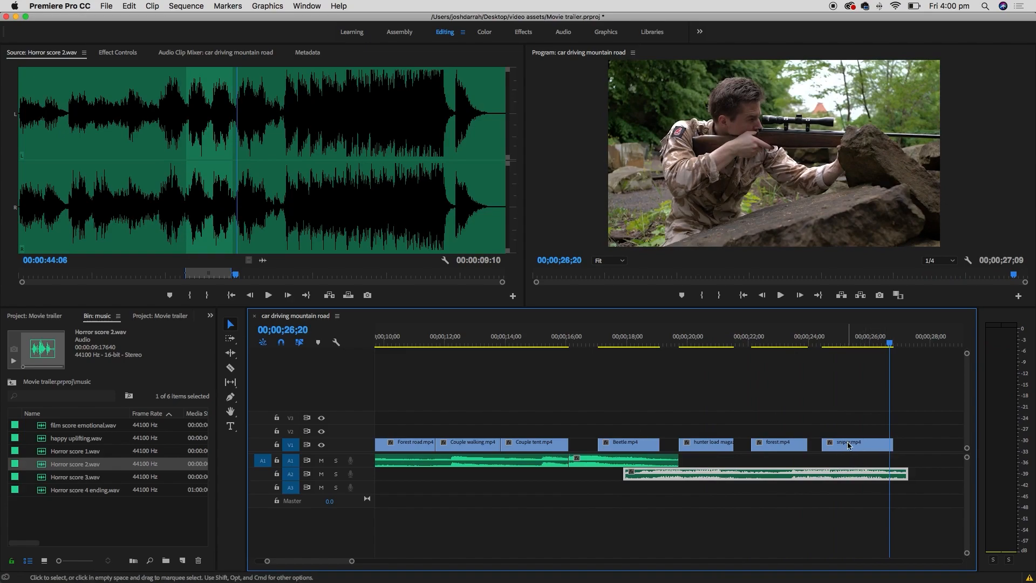
drag(844, 447, 915, 457)
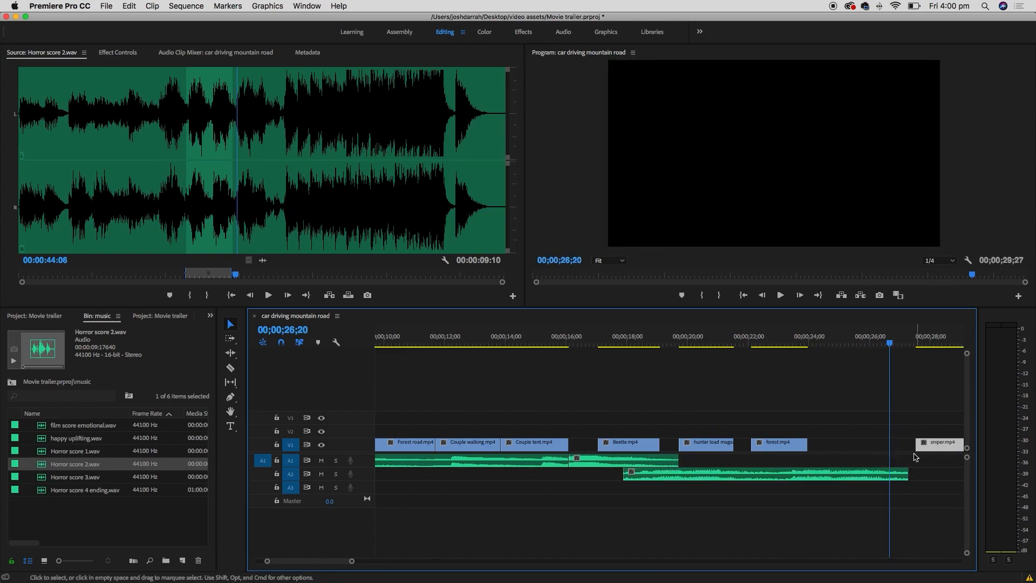
click(840, 338)
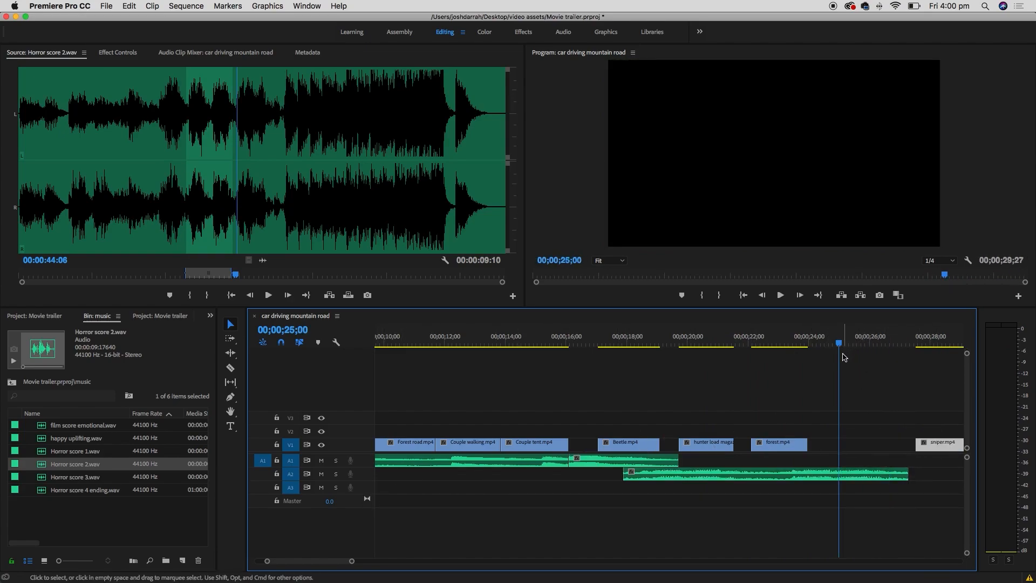
key(minus)
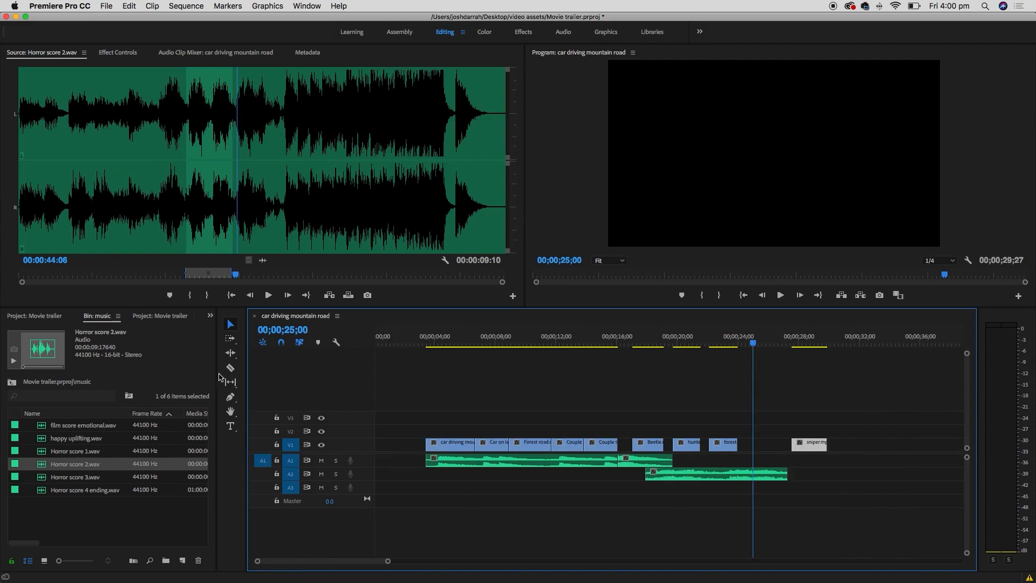
- Mark In and Out on couple laughing.mp4 and drop its video into the V1 gap
click(12, 382)
double_click(81, 477)
key(space)
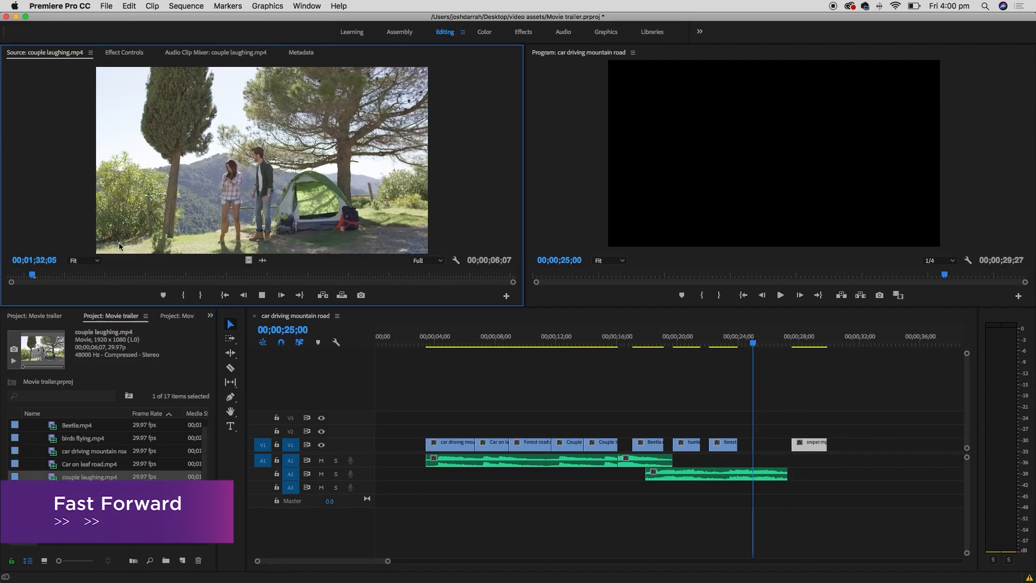
drag(73, 274, 52, 275)
key(i)
key(space)
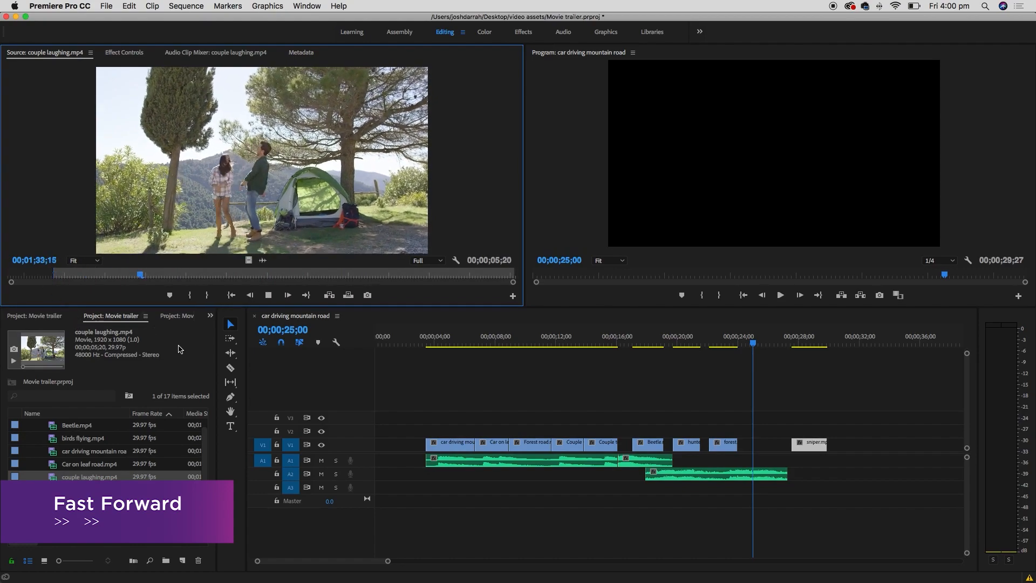
key(space)
key(o)
drag(248, 260, 745, 446)
- Nudge sniper.mp4 slightly further right and play back the edit from 22 seconds
drag(808, 444, 820, 444)
drag(754, 342, 782, 342)
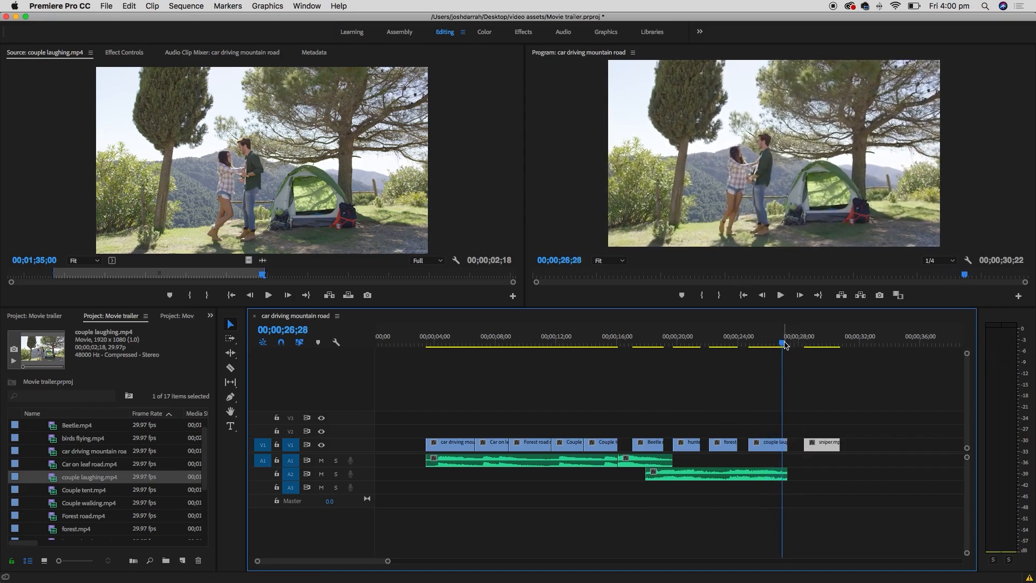
drag(821, 447, 830, 446)
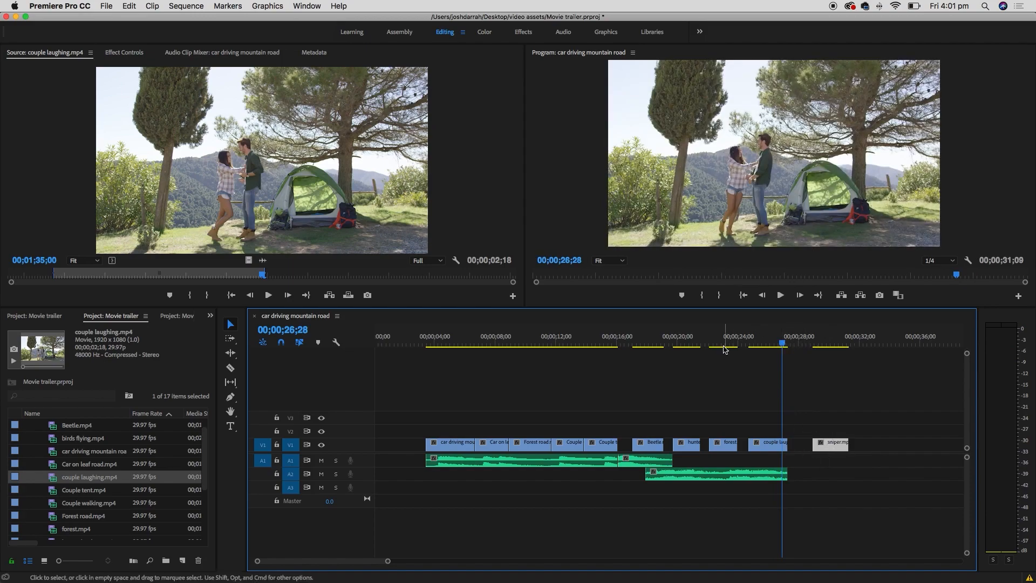
click(707, 342)
key(space)
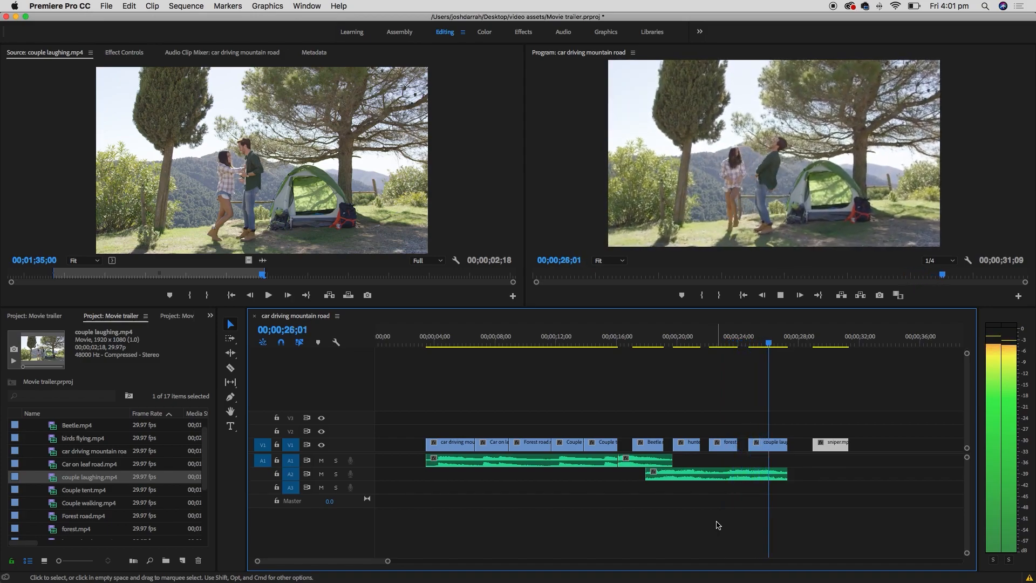
key(space)
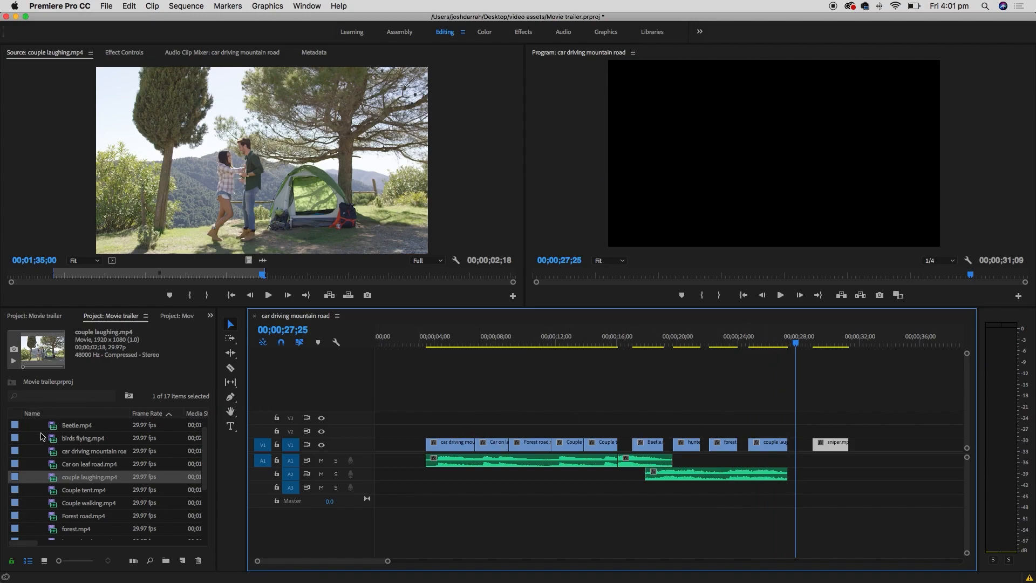
- Collapse the footage folder and open the sound effects bin in List View
drag(204, 456, 202, 426)
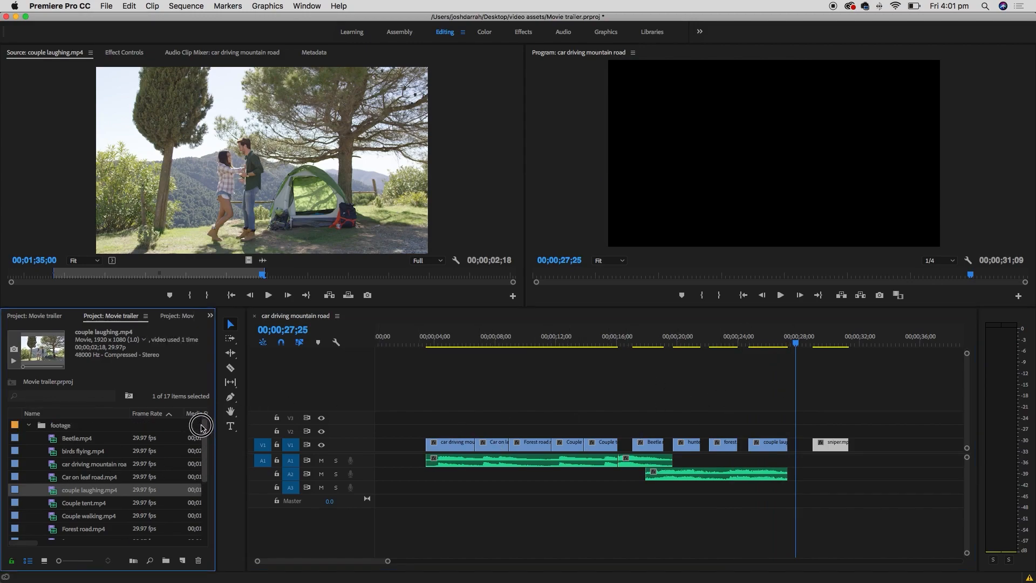
click(29, 425)
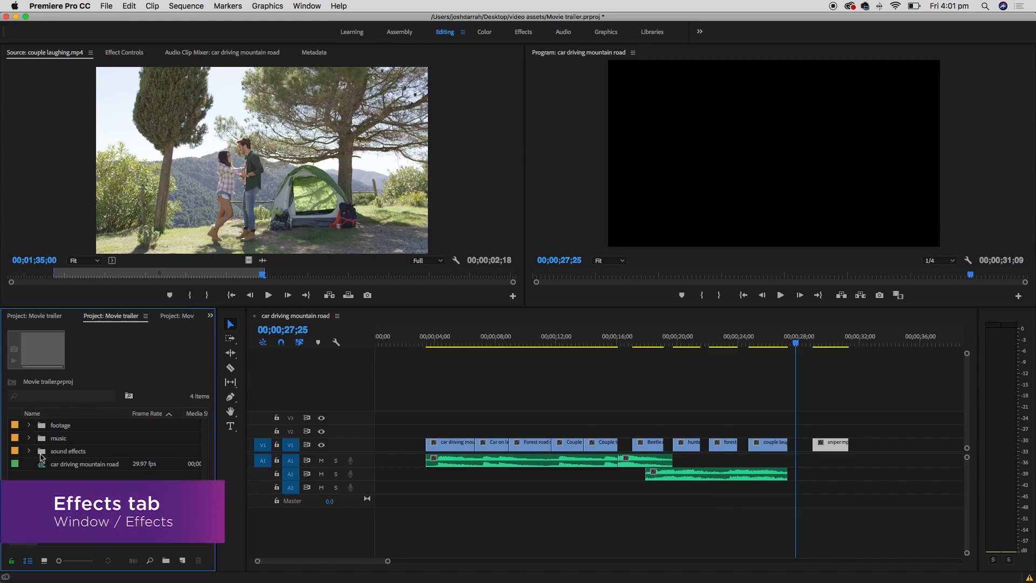
double_click(42, 454)
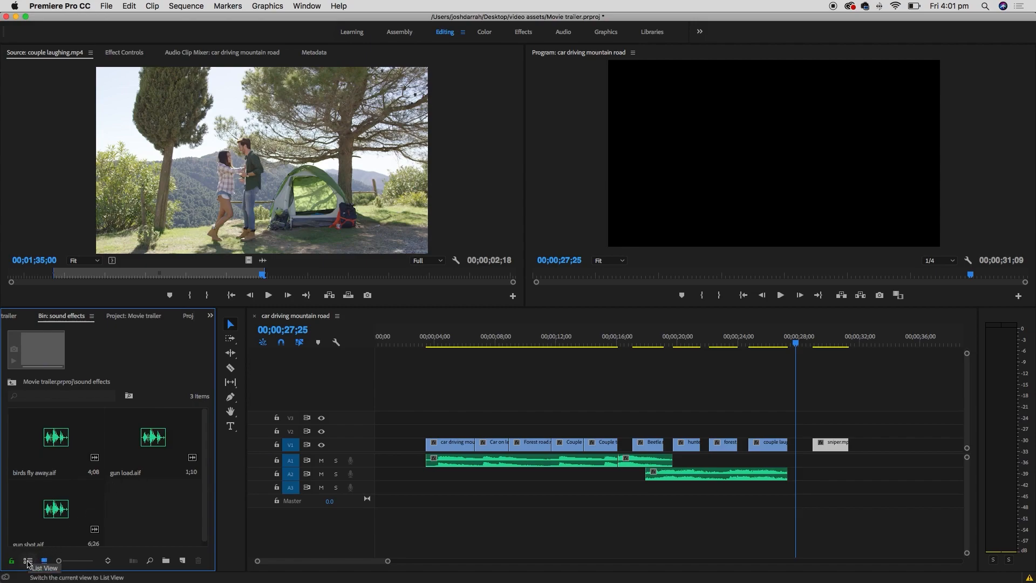
click(28, 561)
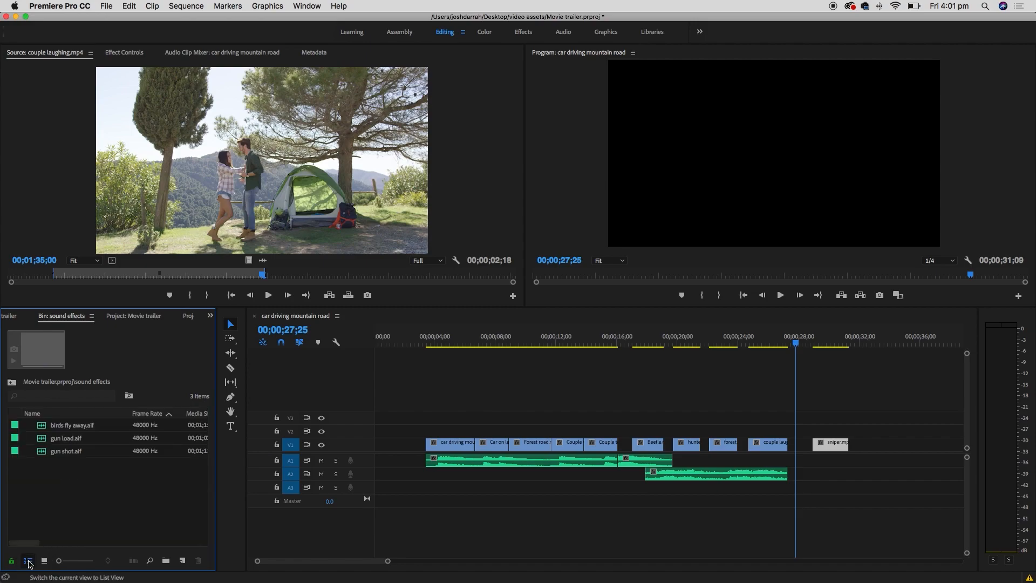
- Preview gun load.aif and place it on A3 right after the couple laughing shot
double_click(43, 442)
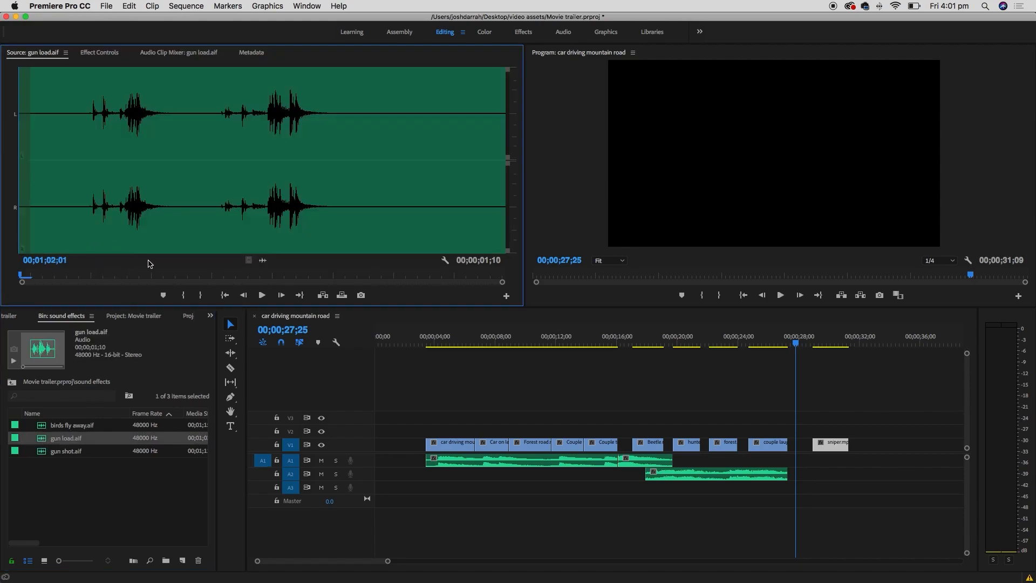
key(space)
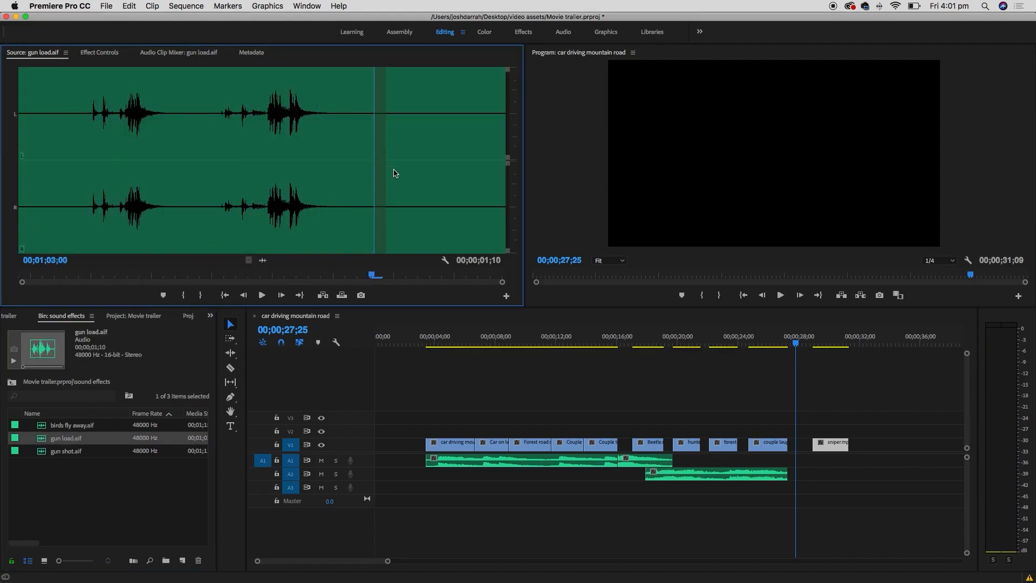
drag(372, 273, 57, 270)
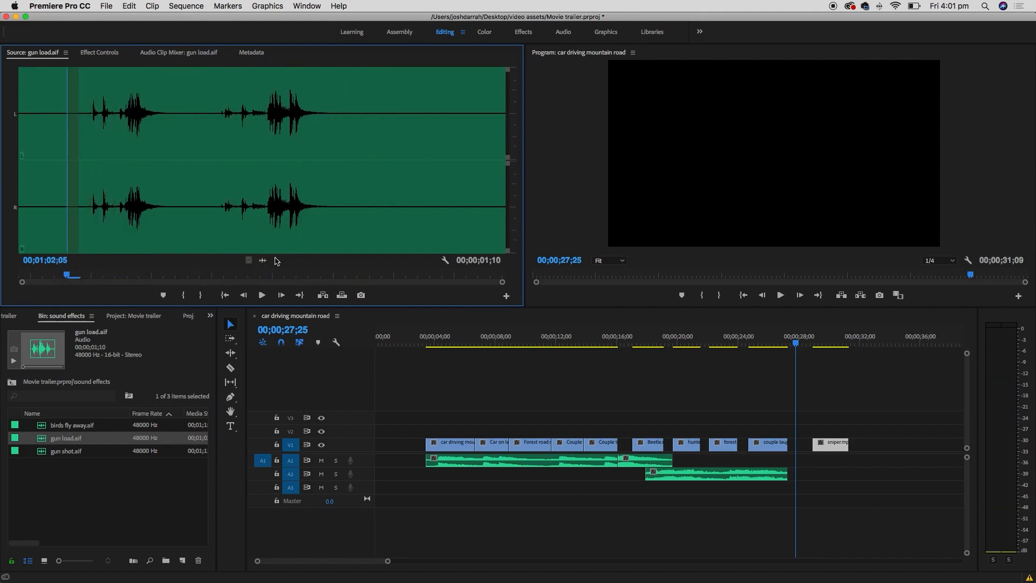
drag(275, 269, 790, 489)
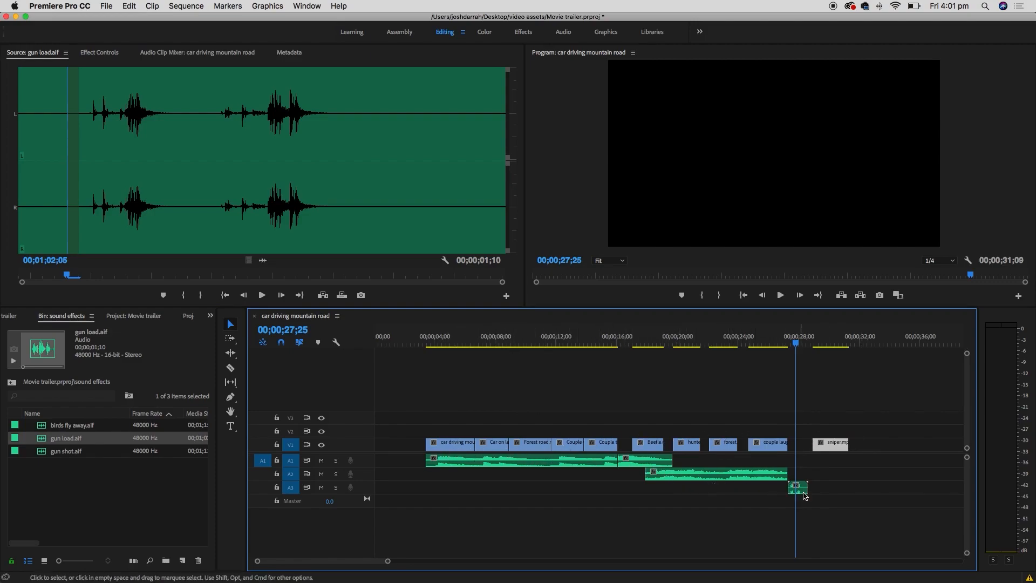
- Check the edit around 26;04 and the beetle shot, then save the project
click(770, 340)
click(656, 339)
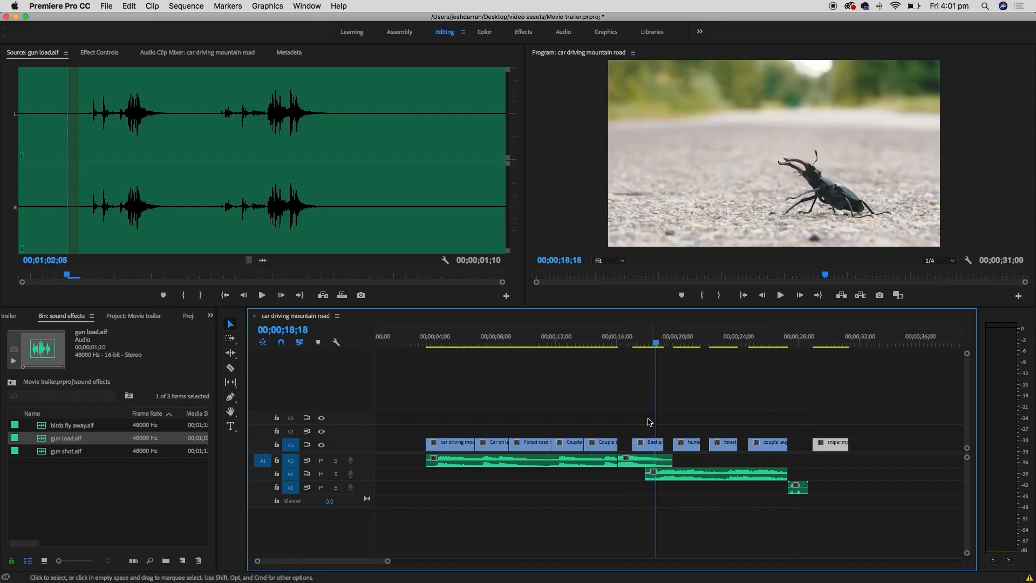
key(super+s)
- Review the gun load sound around 26;09–27;22, then expand the music folder at the project root
click(794, 340)
key(equal)
key(equal)
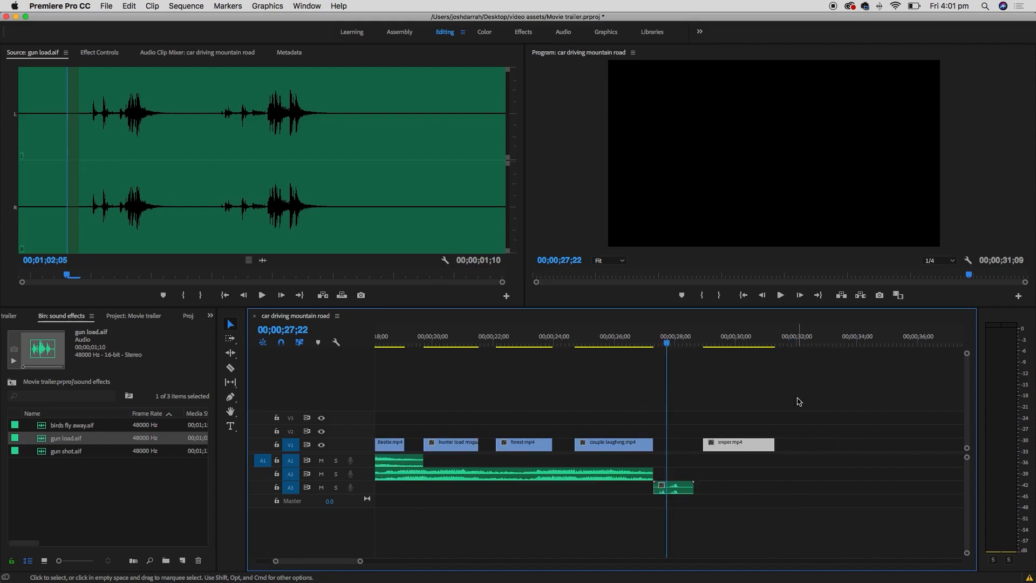
click(580, 336)
key(space)
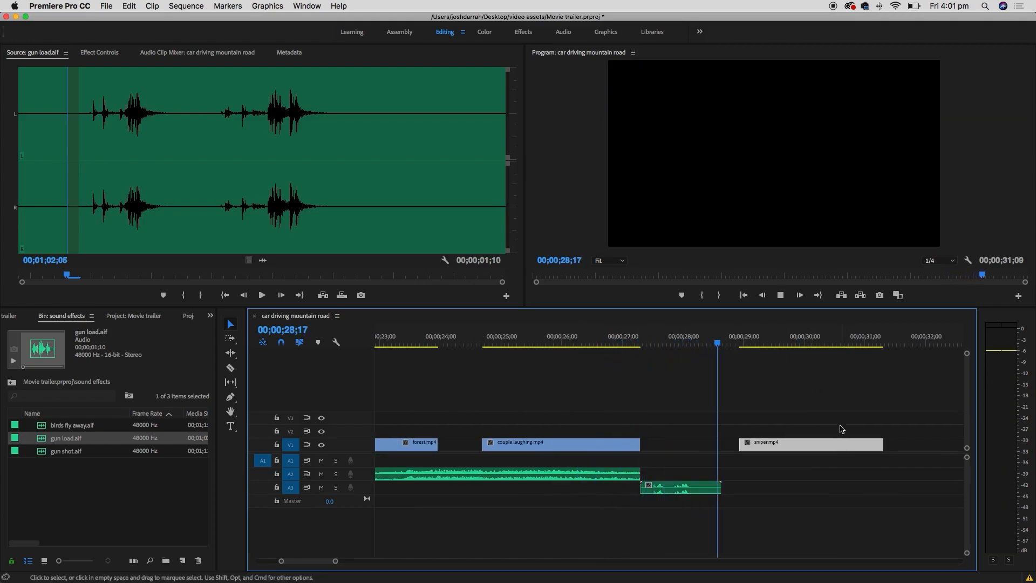
key(space)
click(646, 338)
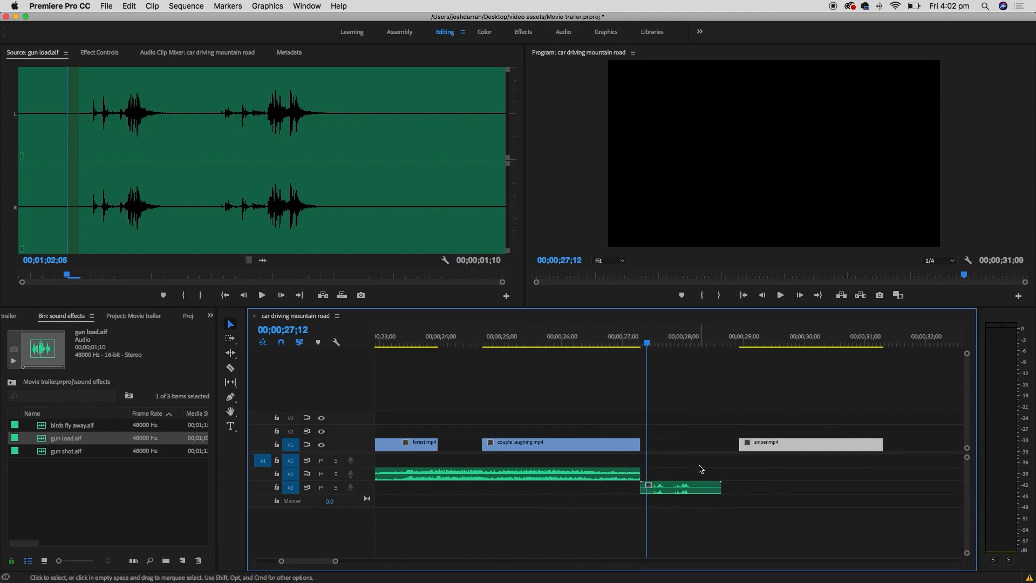
click(12, 382)
click(29, 438)
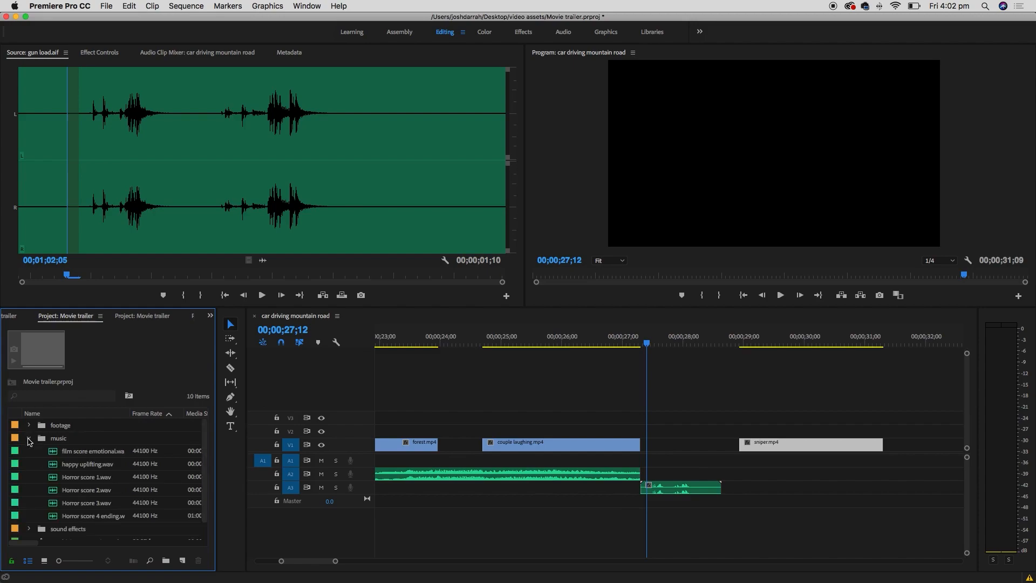
- Mark a 2;22 excerpt of Horror score 2.wav starting at 47;04 and drop its audio onto A2
double_click(69, 490)
click(246, 215)
key(space)
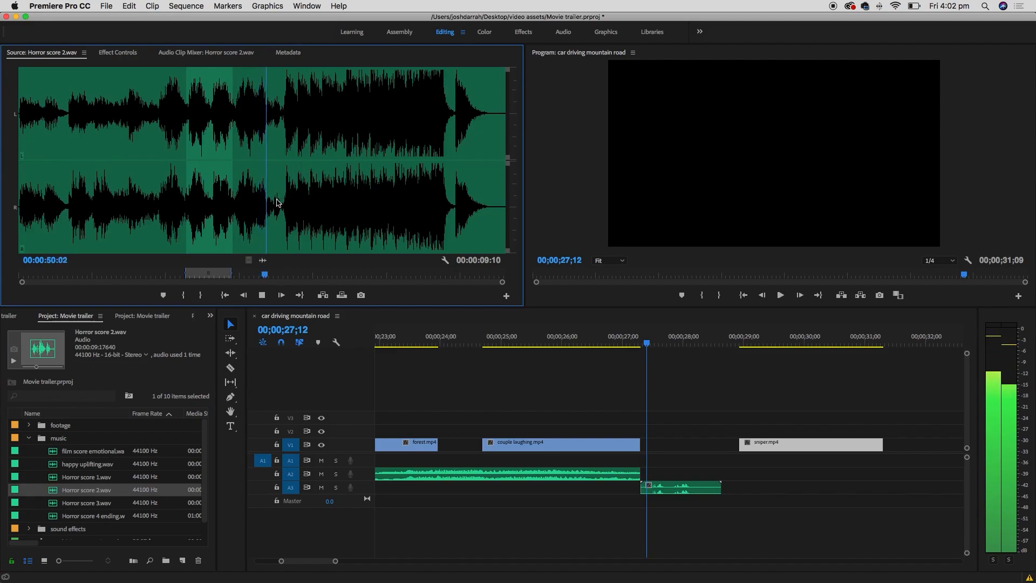
key(space)
click(251, 214)
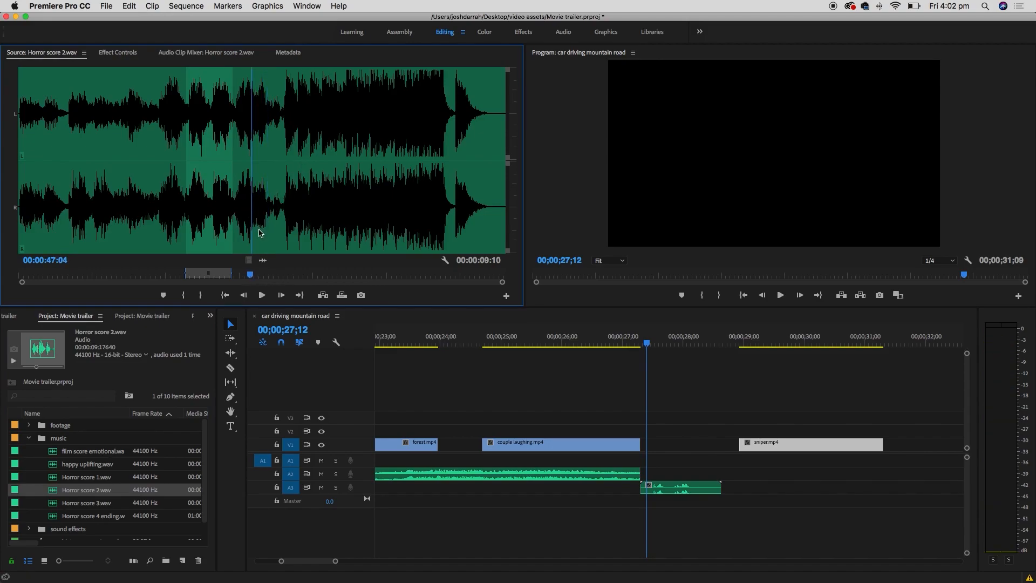
key(i)
key(space)
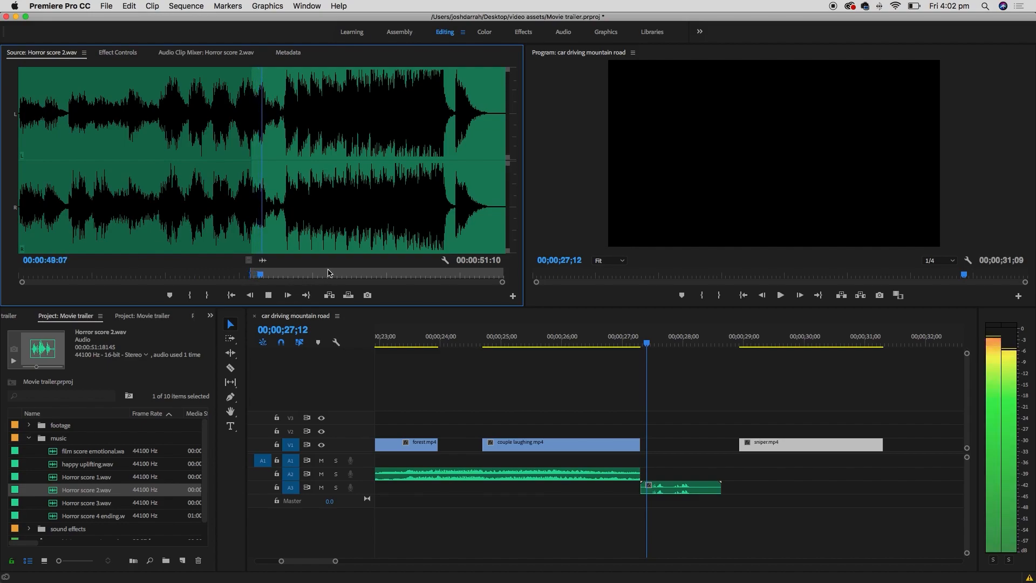
key(o)
key(space)
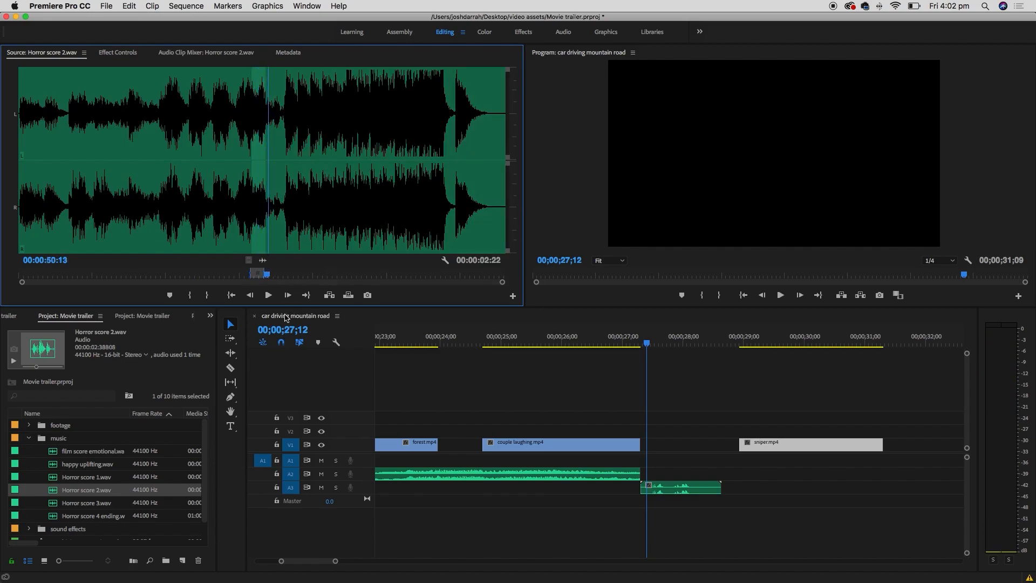
drag(263, 260, 630, 478)
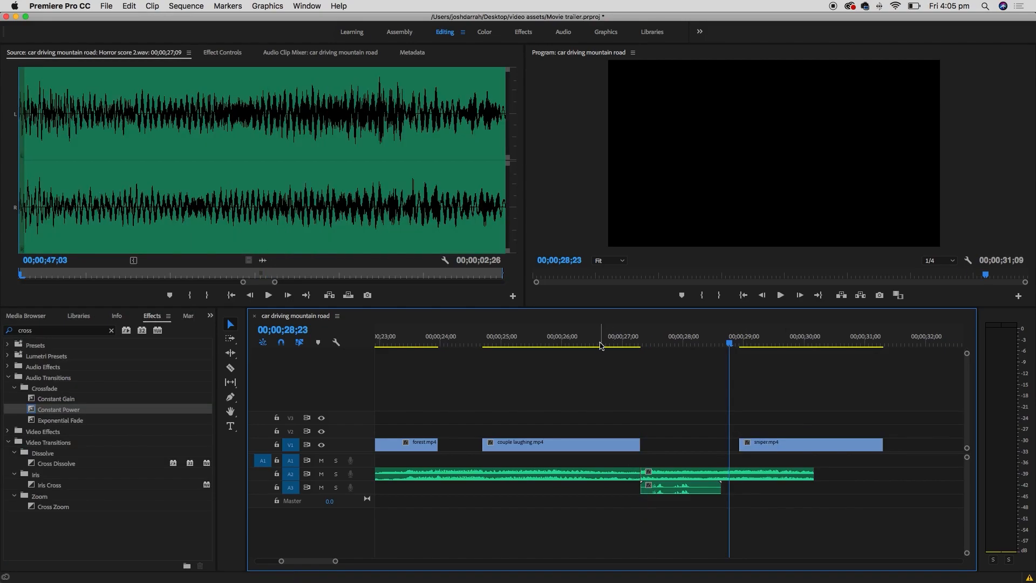
- Review the ending from 25;20 and select the second music clip on A2
click(541, 340)
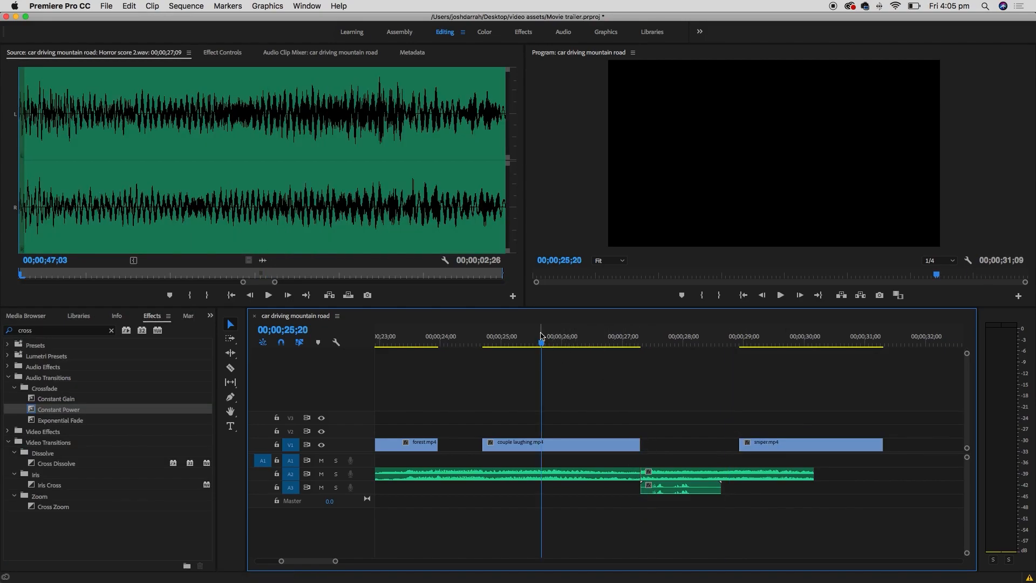
key(space)
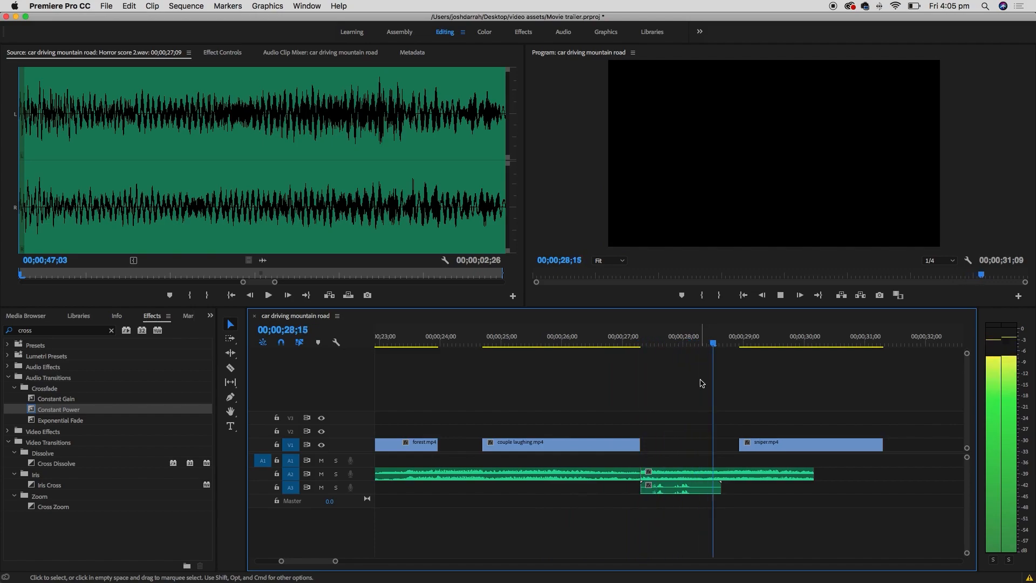
click(642, 340)
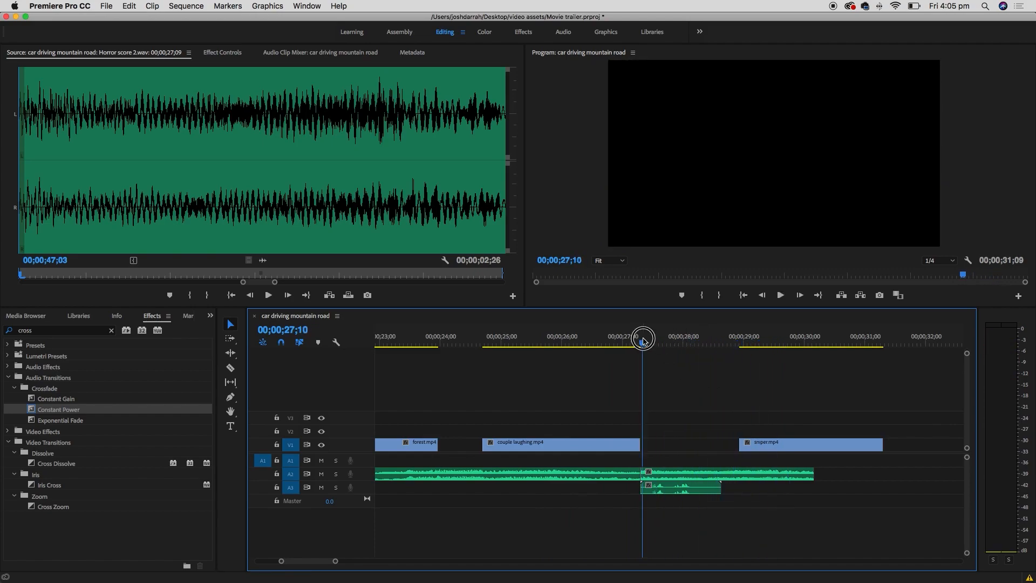
click(666, 477)
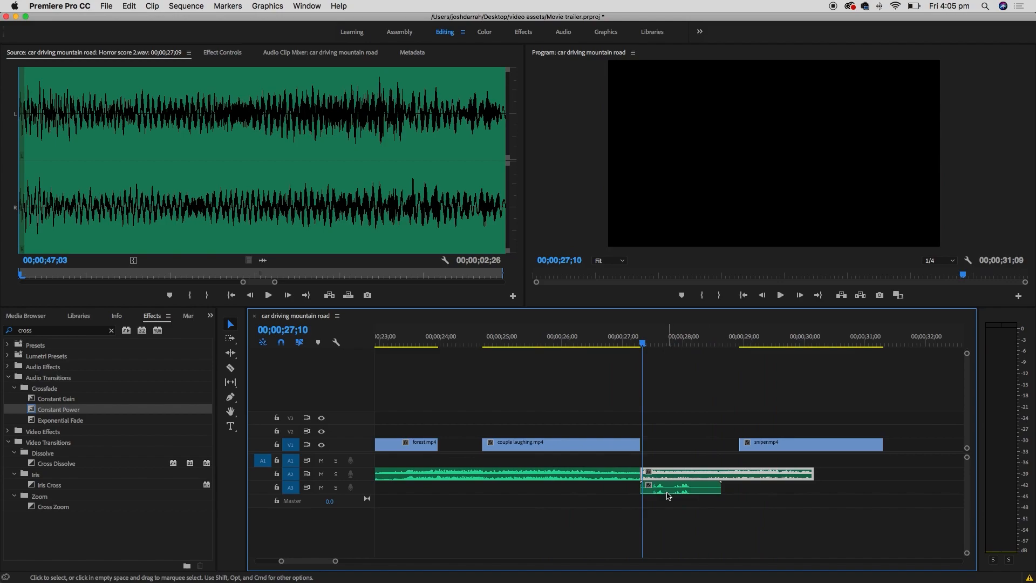
click(605, 342)
key(space)
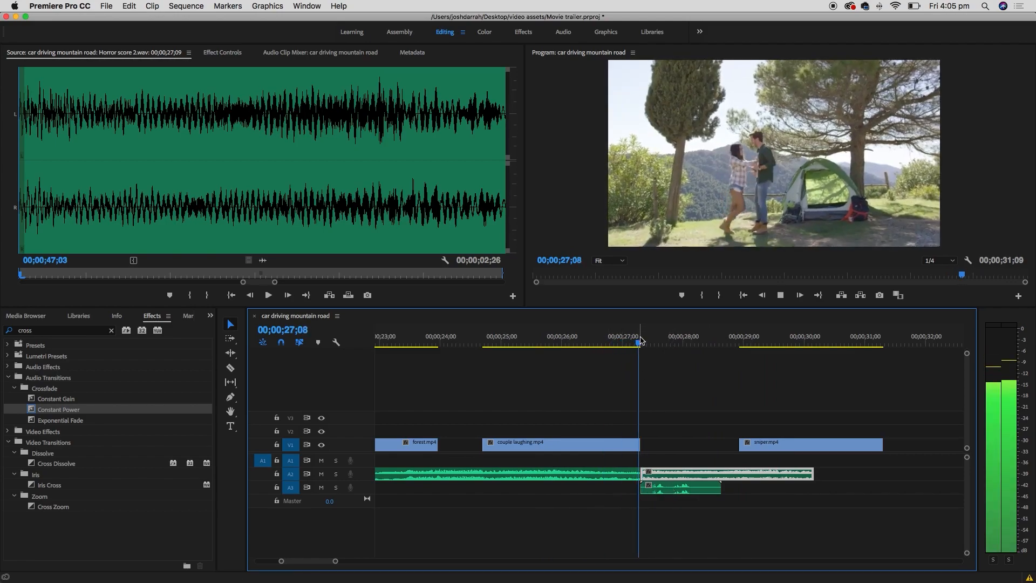
key(space)
- Move the A2 music clip right and extend its start back to the playhead after couple laughing.mp4
drag(712, 472, 831, 479)
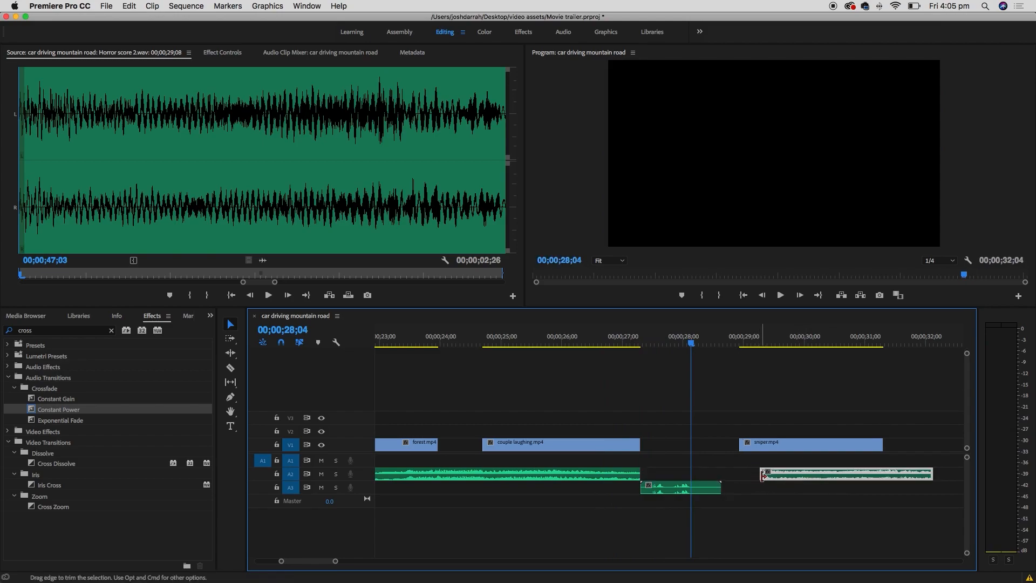
drag(764, 473, 642, 474)
click(708, 474)
drag(709, 474, 642, 473)
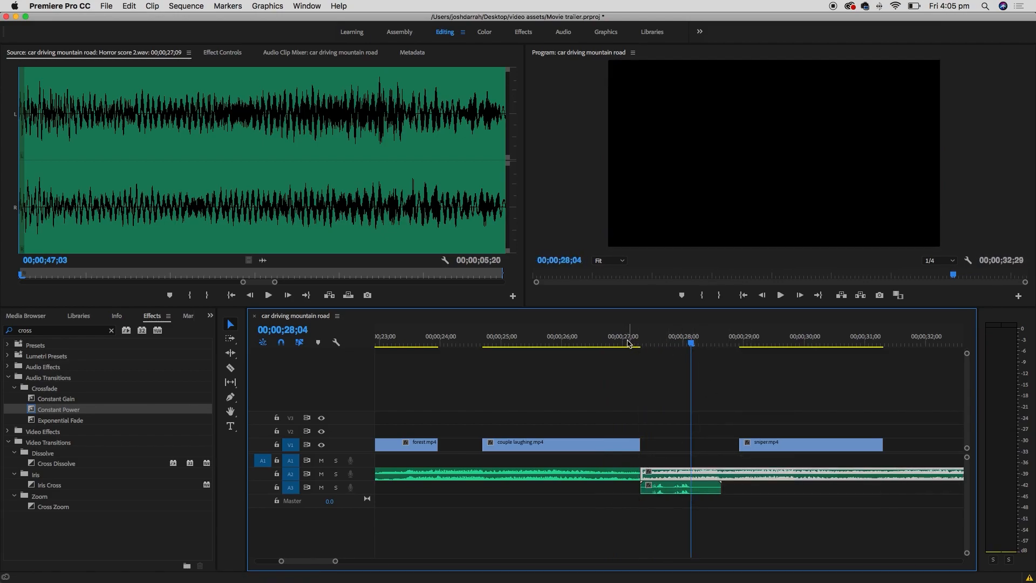
key(space)
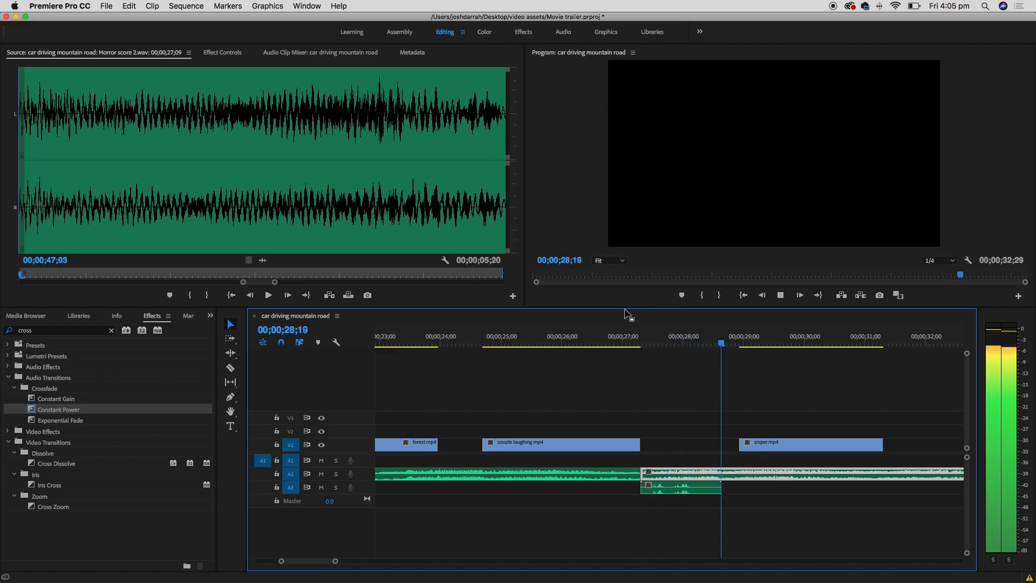
key(space)
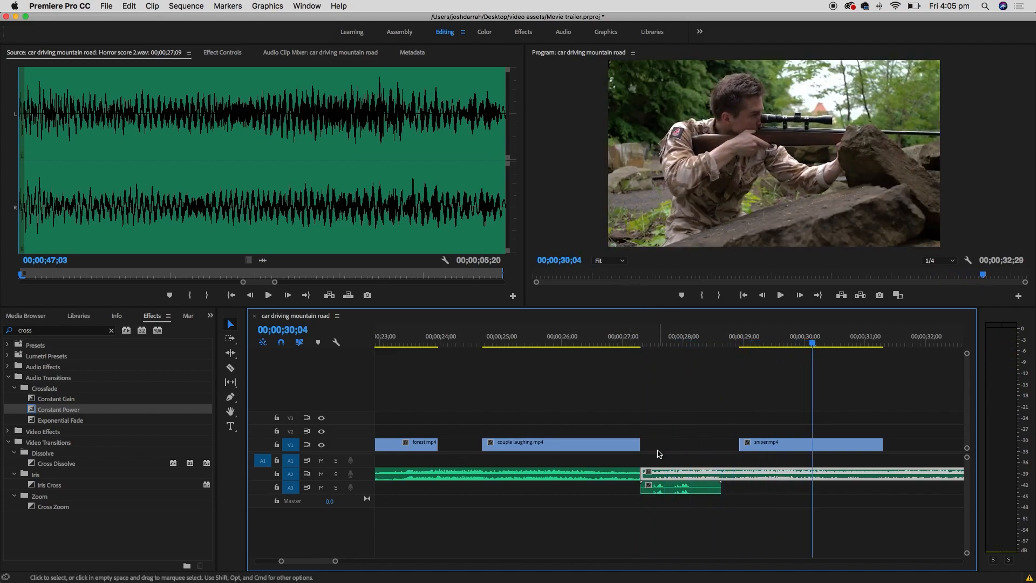
- Place the playhead at sniper.mp4's end, 31;09, and take the Razor tool
click(620, 337)
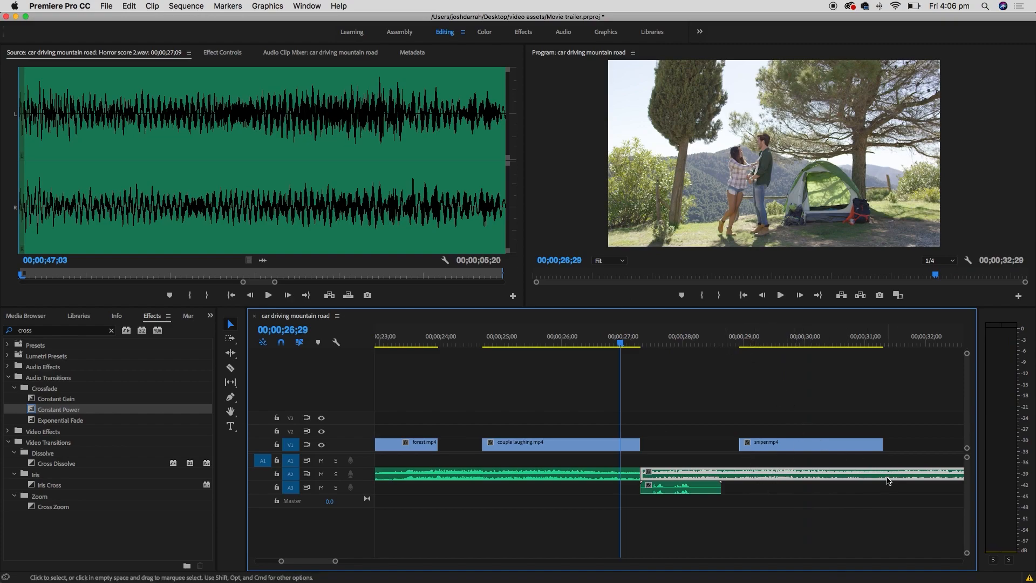
drag(885, 341, 883, 340)
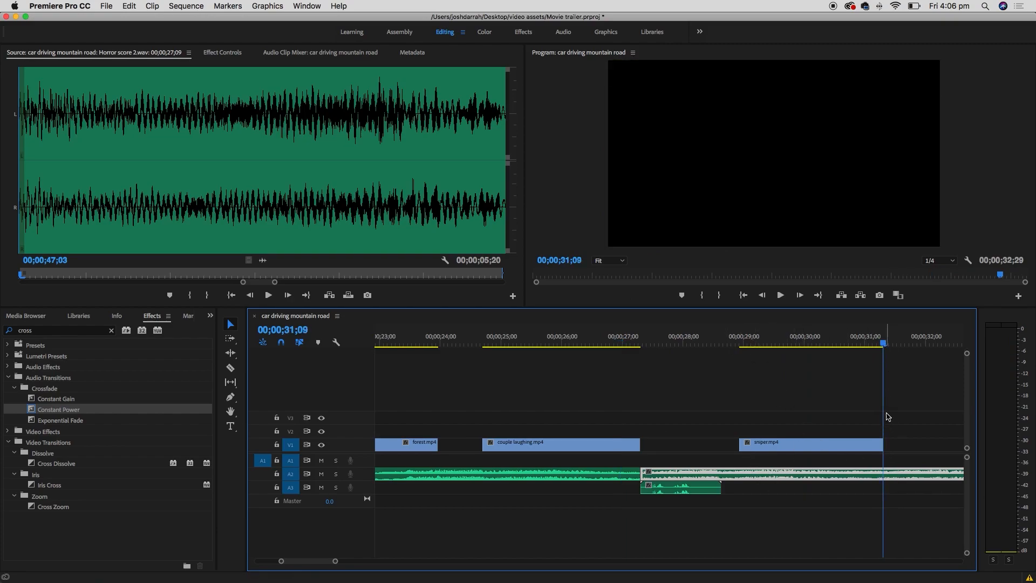
click(230, 367)
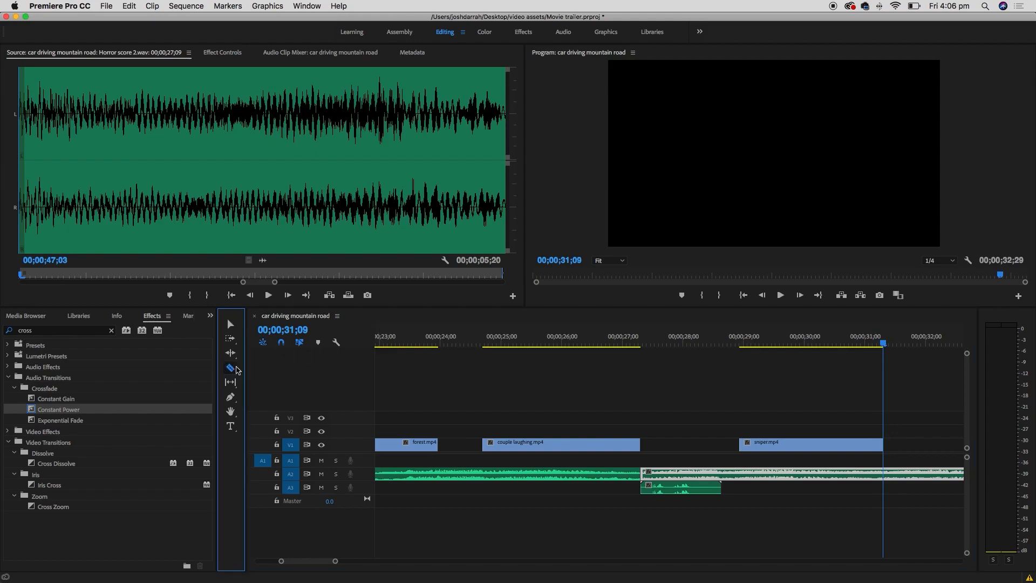
- Cut the A2 music at 31;09 and delete the leftover piece after it
click(885, 477)
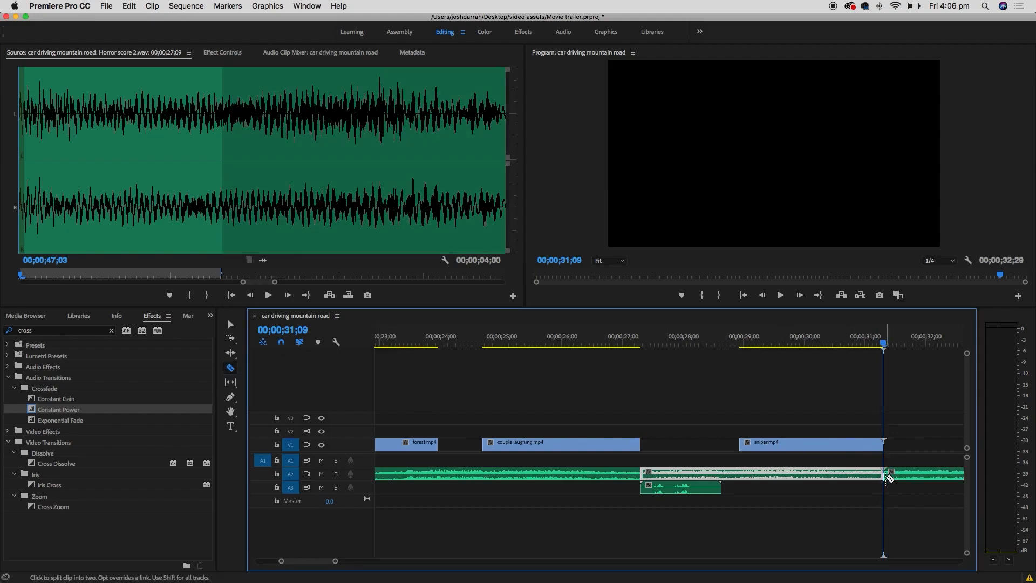
click(231, 324)
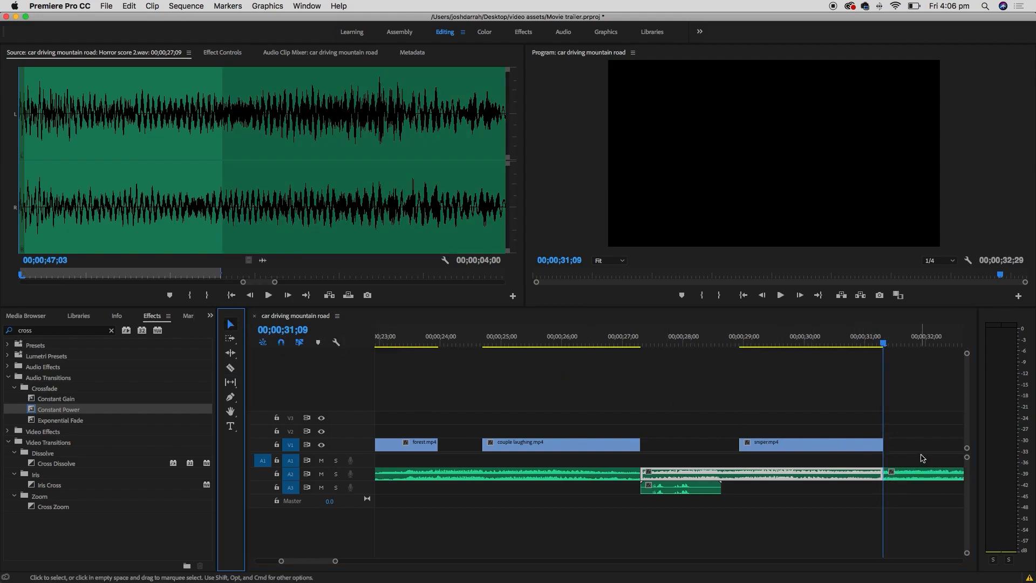
click(916, 475)
key(Delete)
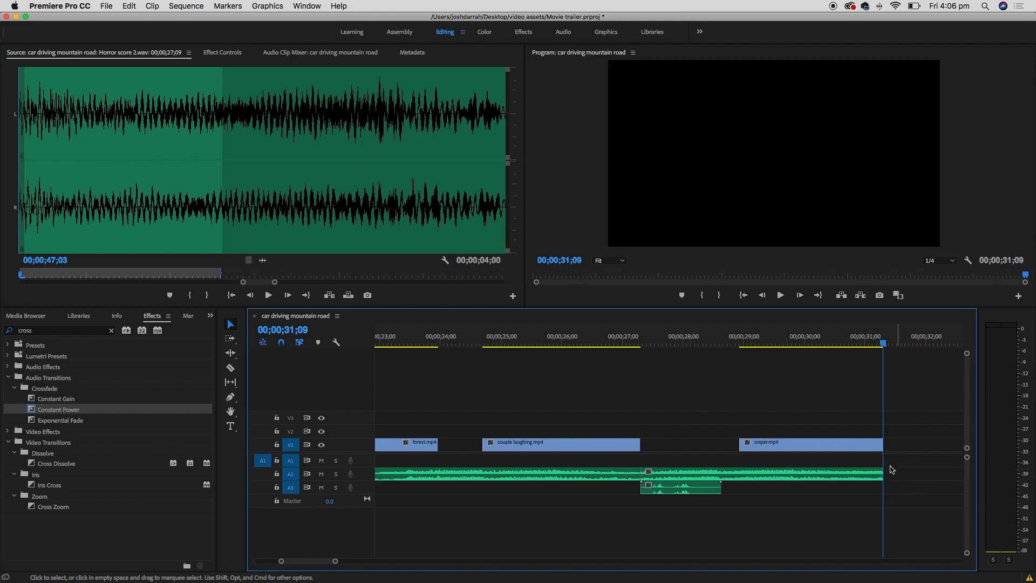
- Move sniper.mp4 14 frames earlier on V1 after reviewing from 24;28
click(499, 339)
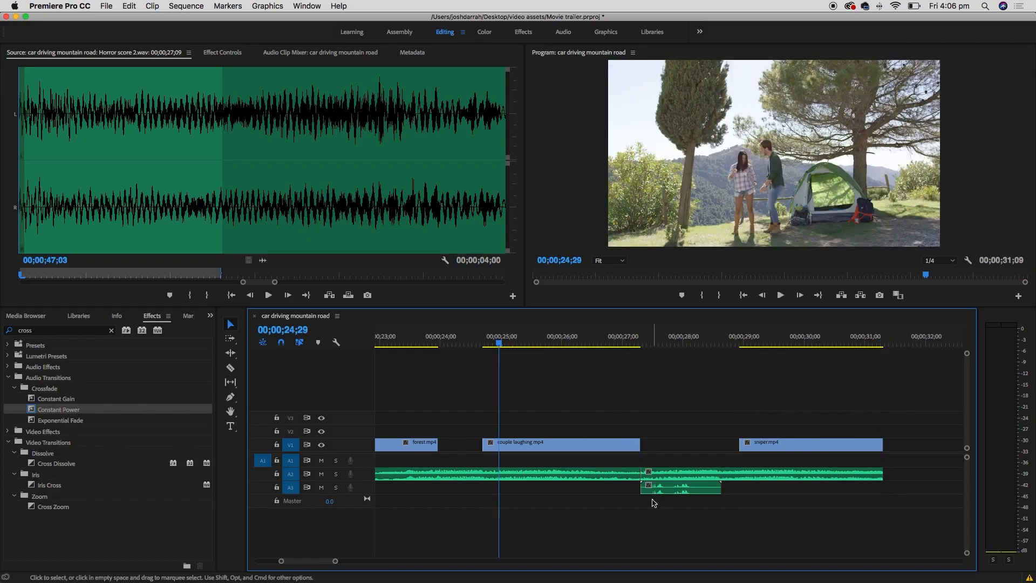
key(space)
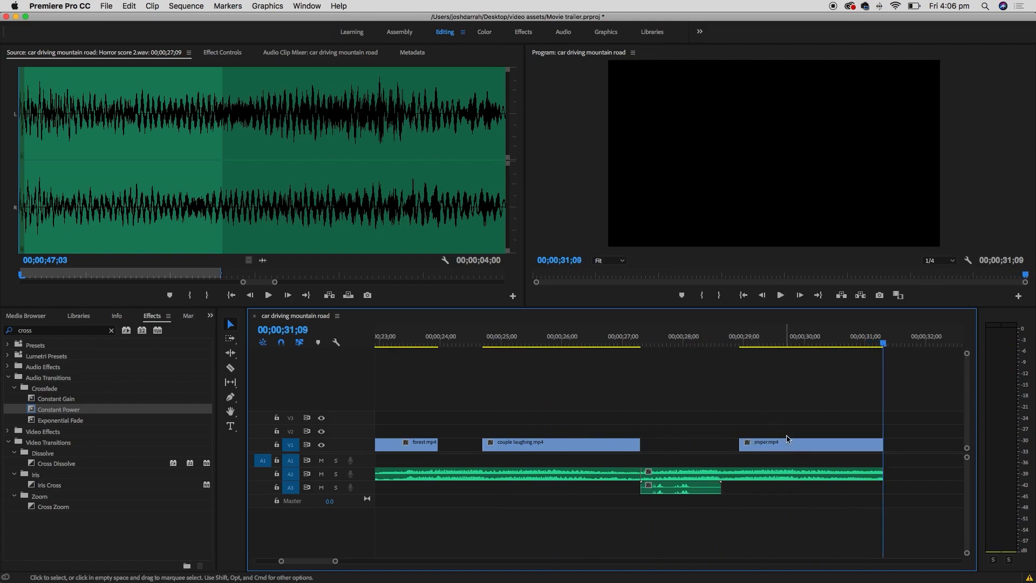
drag(791, 448, 762, 445)
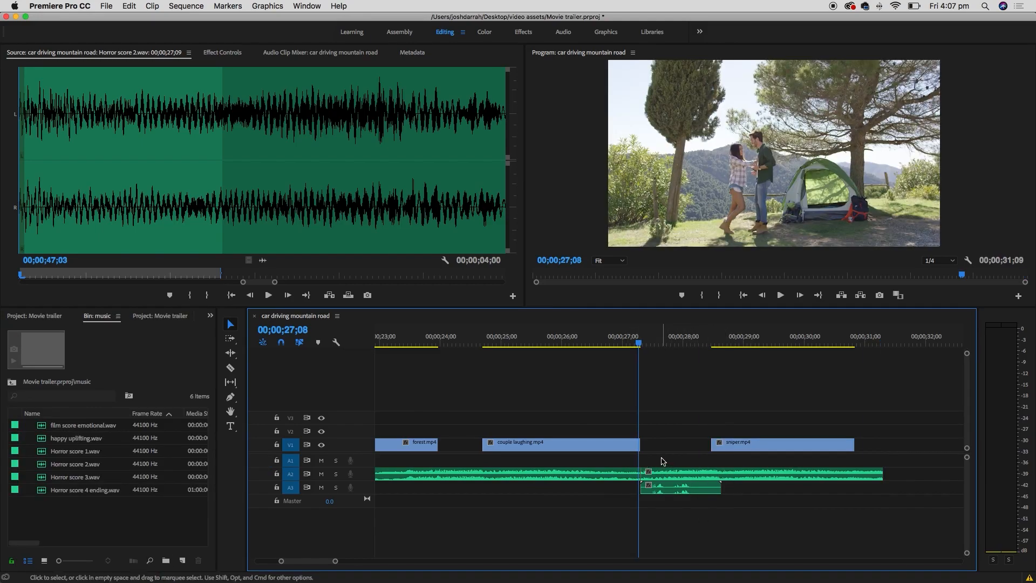
drag(615, 457, 657, 477)
click(634, 467)
- Bring up the Effects panel via the Window menu
click(641, 342)
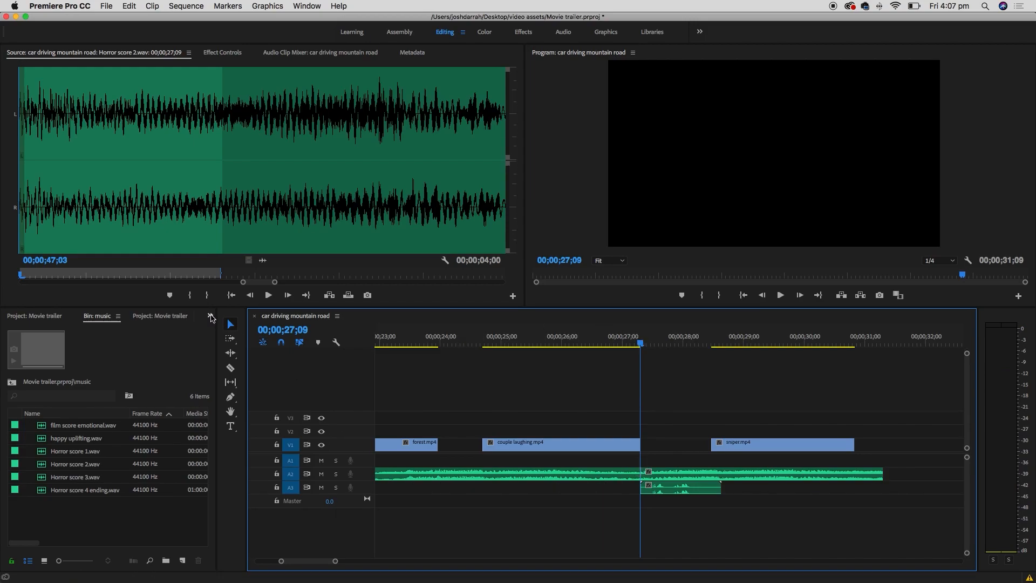
click(210, 316)
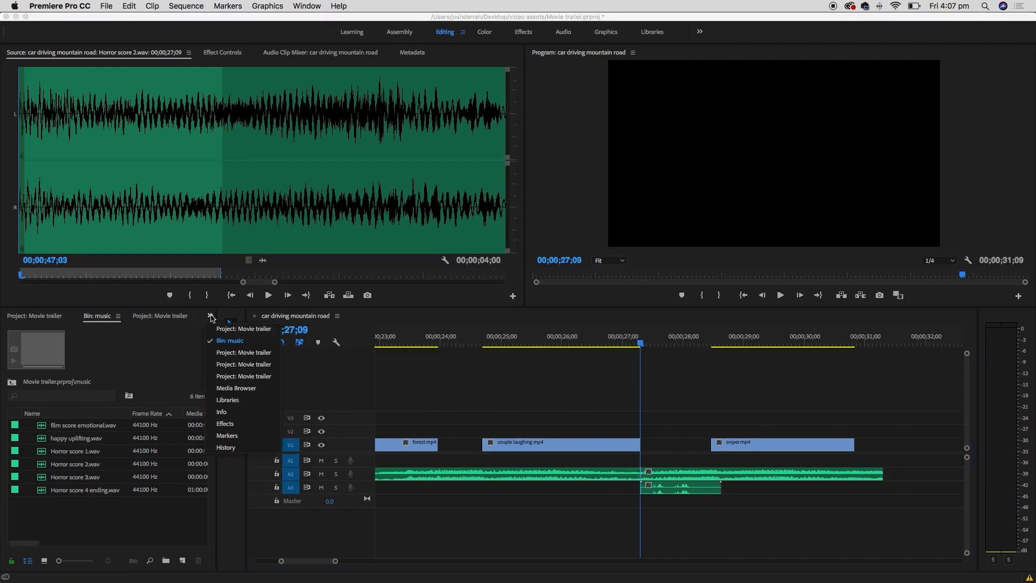
click(250, 428)
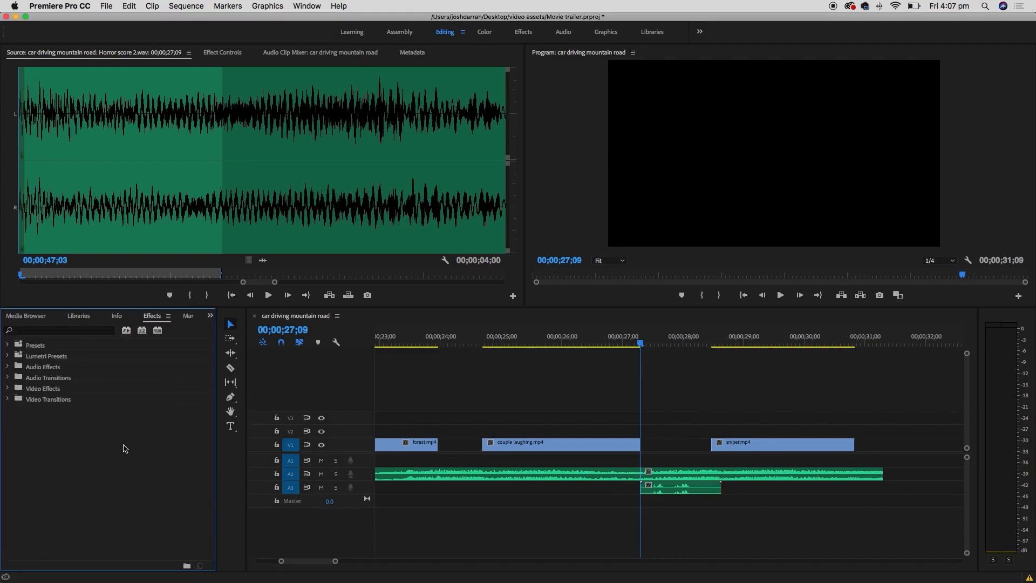
click(306, 6)
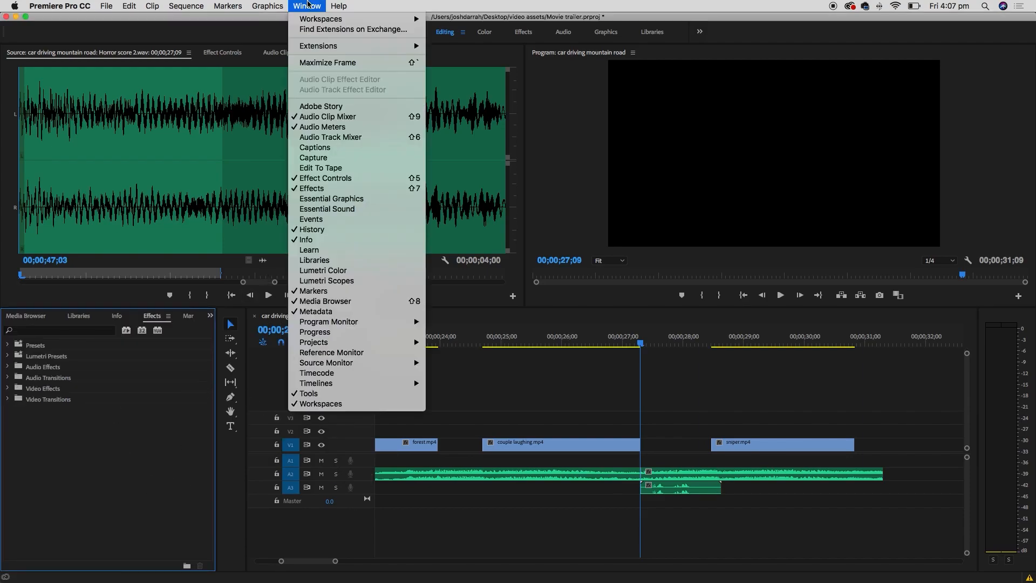
click(357, 189)
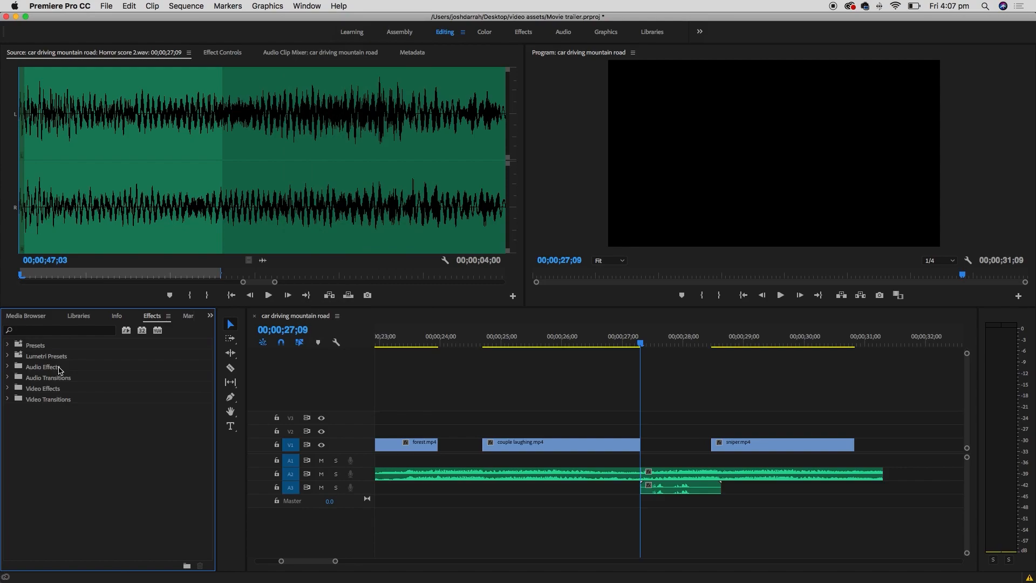
- Filter effects by 'cross' and select the Constant Power audio crossfade
click(84, 331)
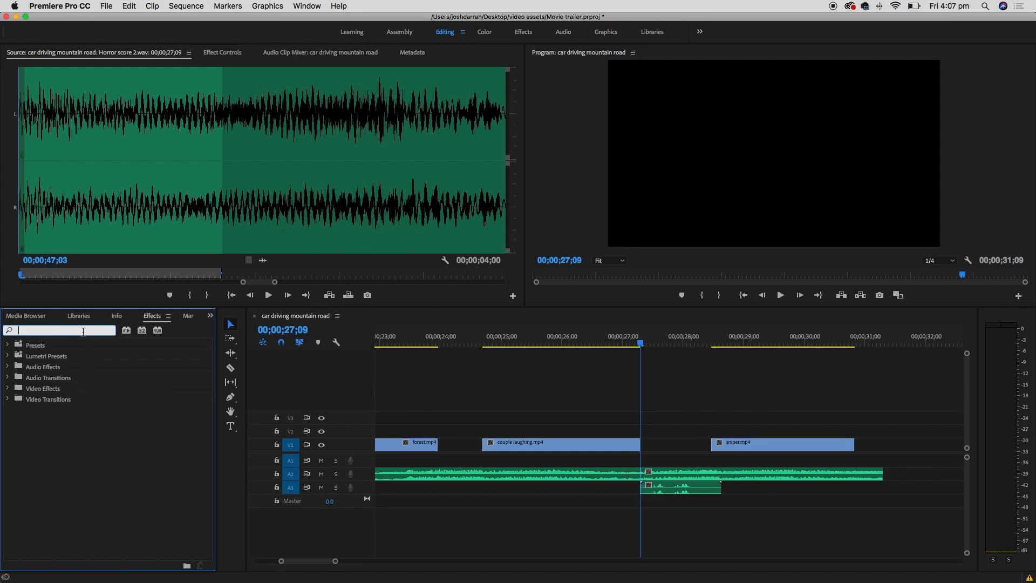
text(cross)
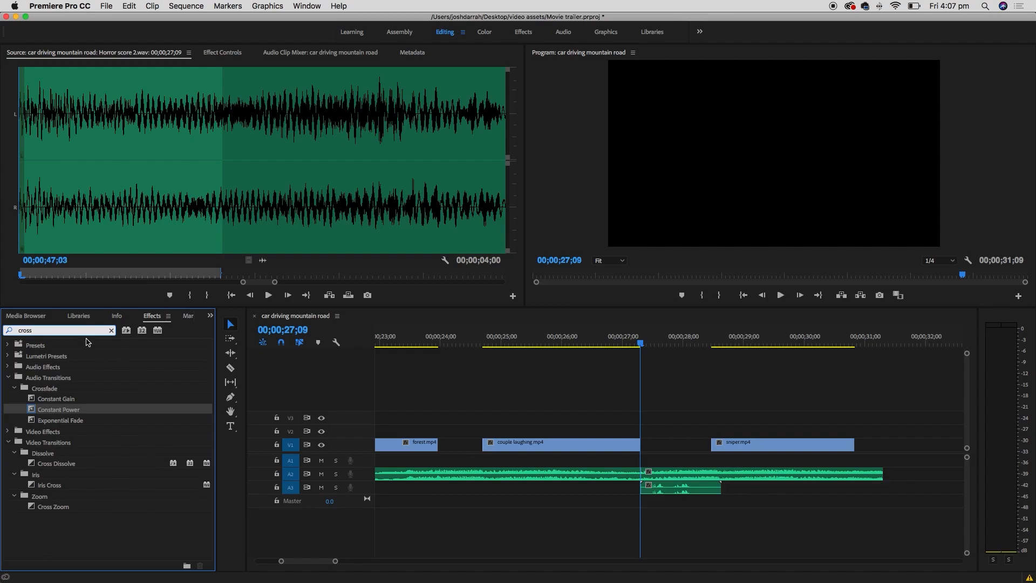
double_click(63, 331)
click(66, 444)
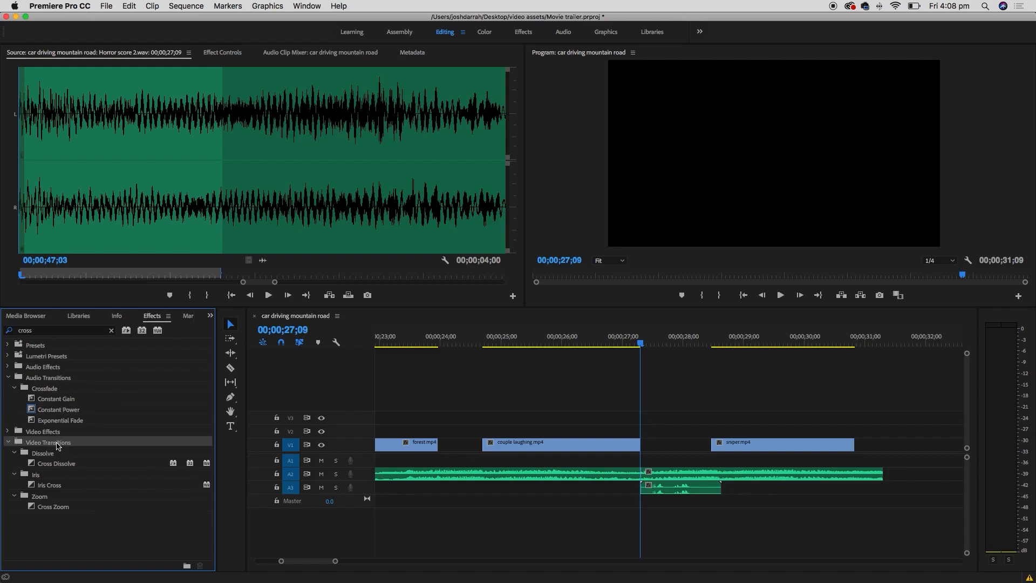
click(66, 468)
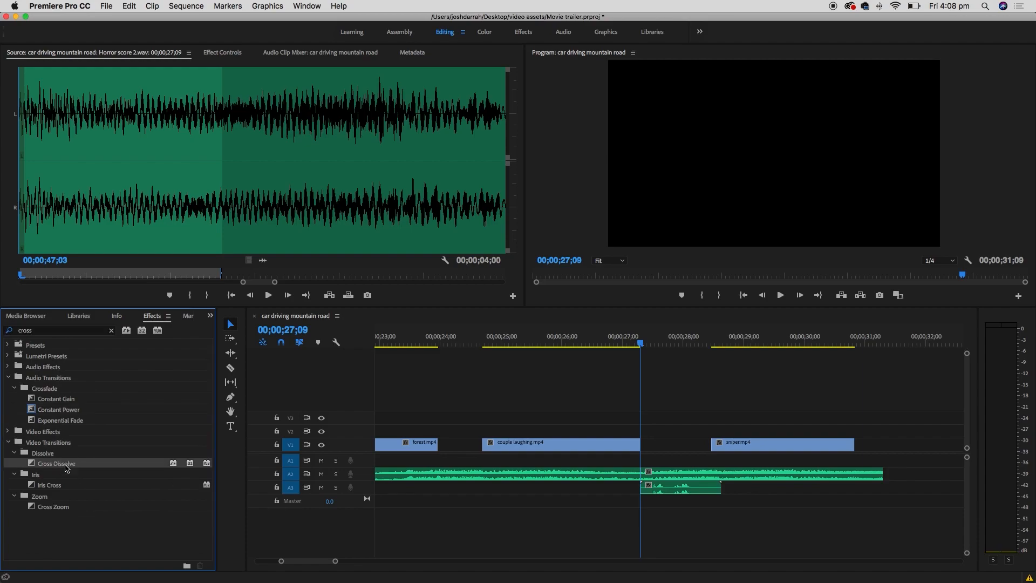
click(62, 387)
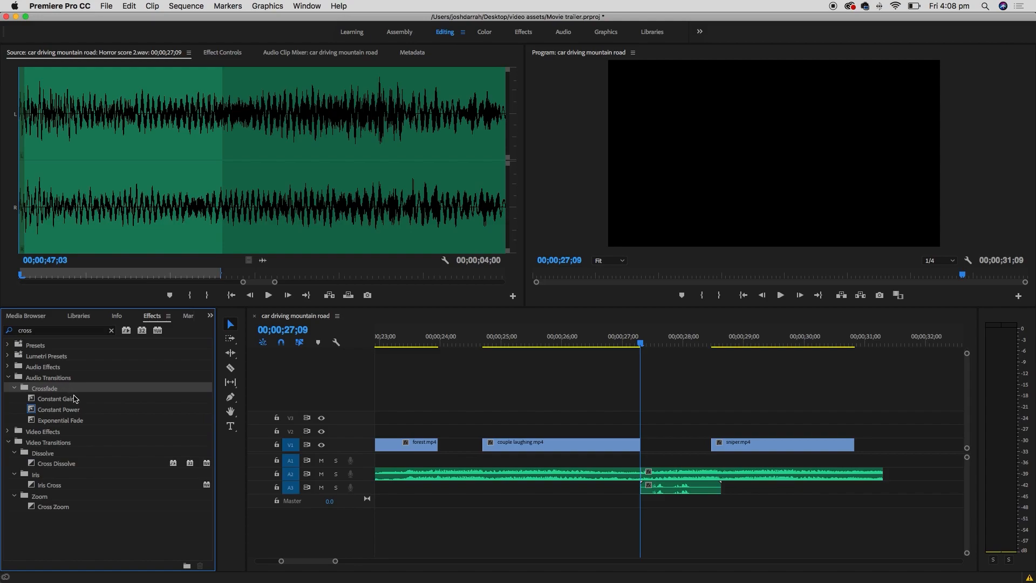
click(87, 401)
click(96, 410)
click(101, 419)
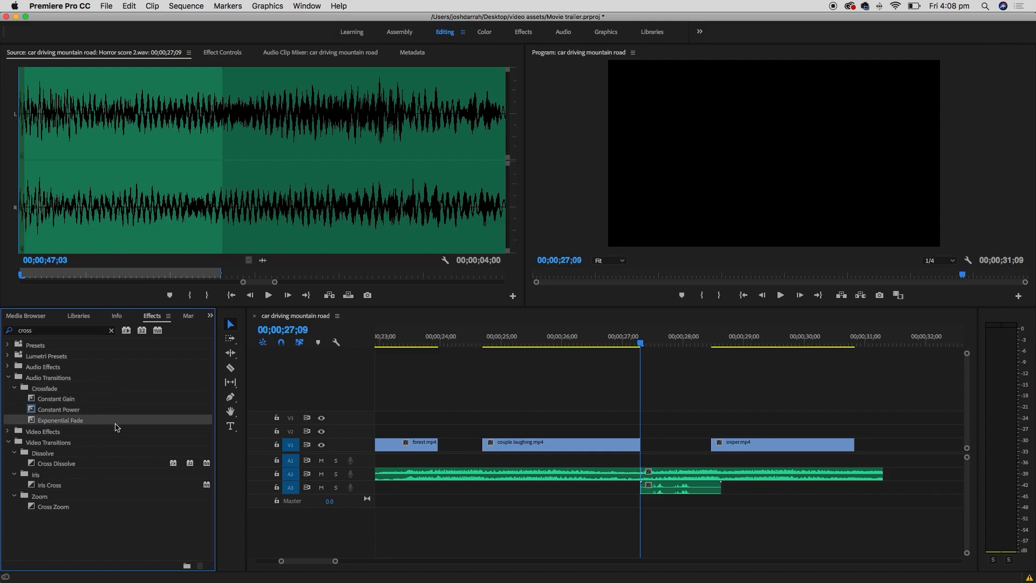
click(102, 409)
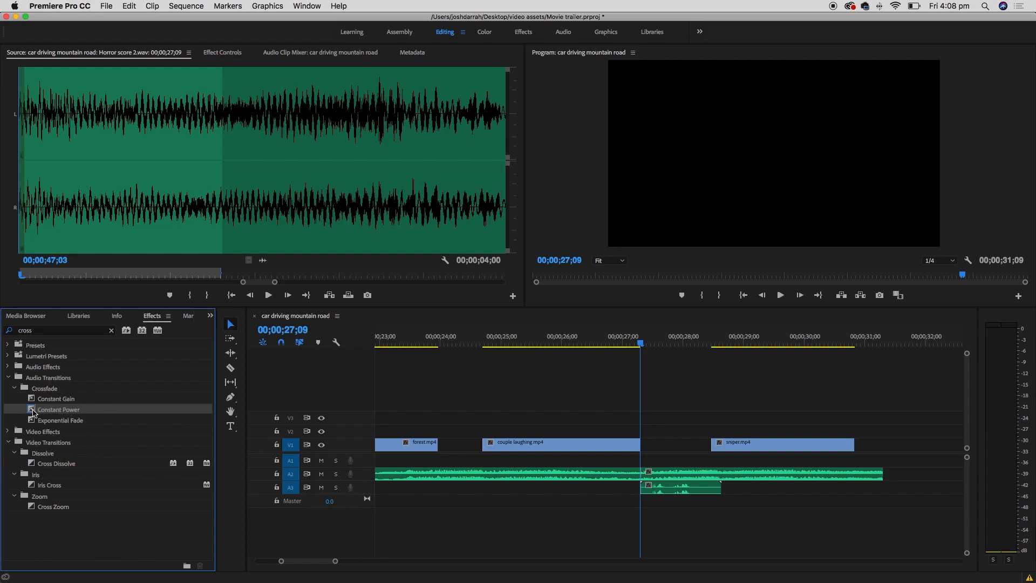
- Apply a Constant Power crossfade at the A2 music edit and play it back
drag(33, 411, 640, 475)
drag(658, 477, 665, 476)
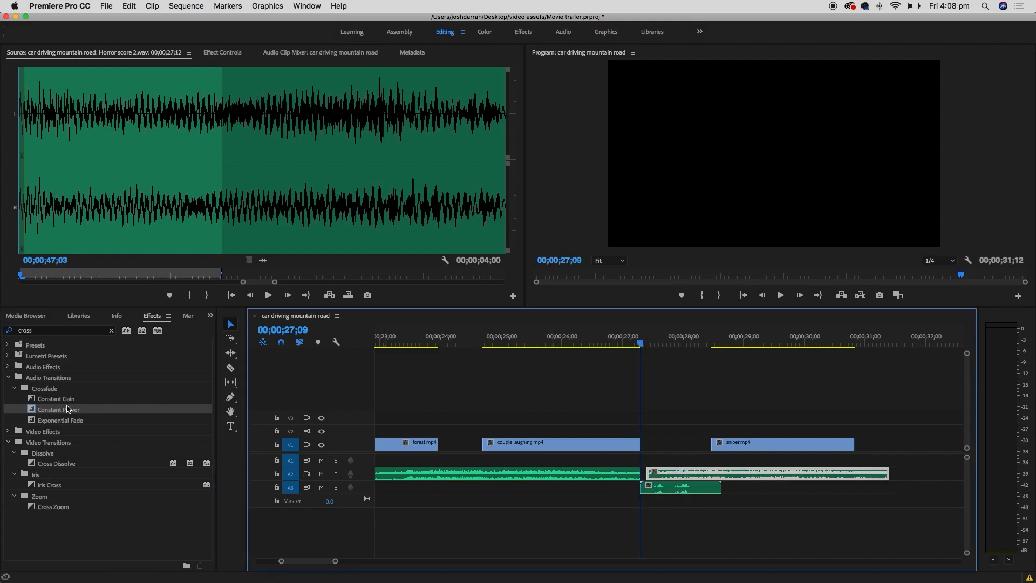
drag(33, 411, 657, 461)
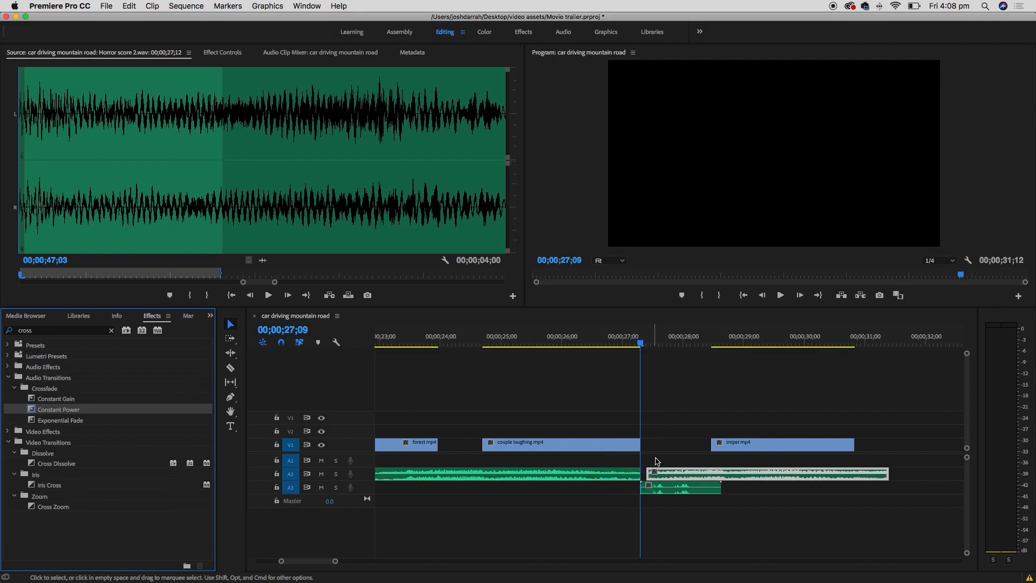
key(equal)
key(equal)
key(equal)
drag(764, 477, 720, 474)
key(minus)
key(minus)
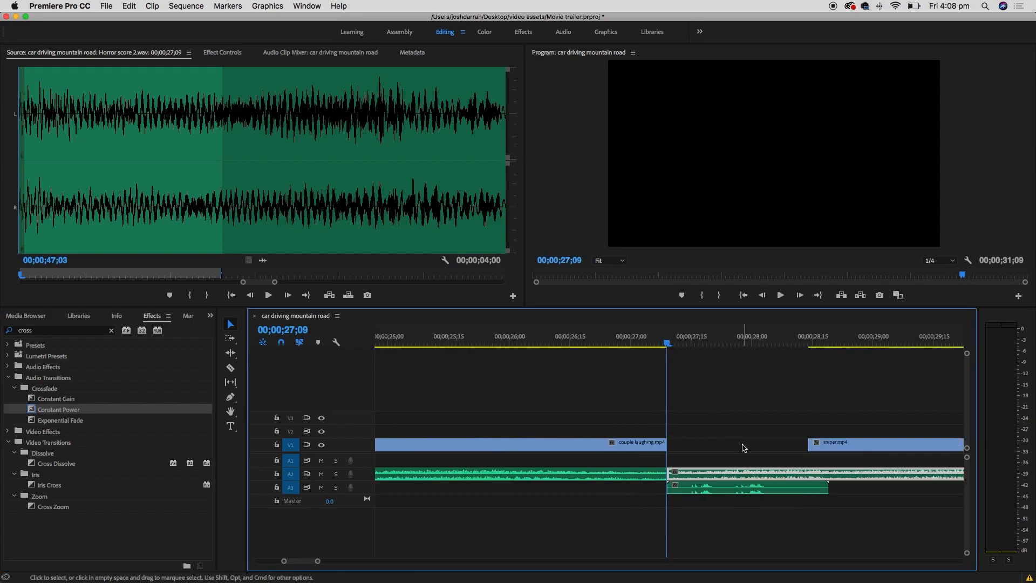
key(minus)
drag(57, 413, 659, 474)
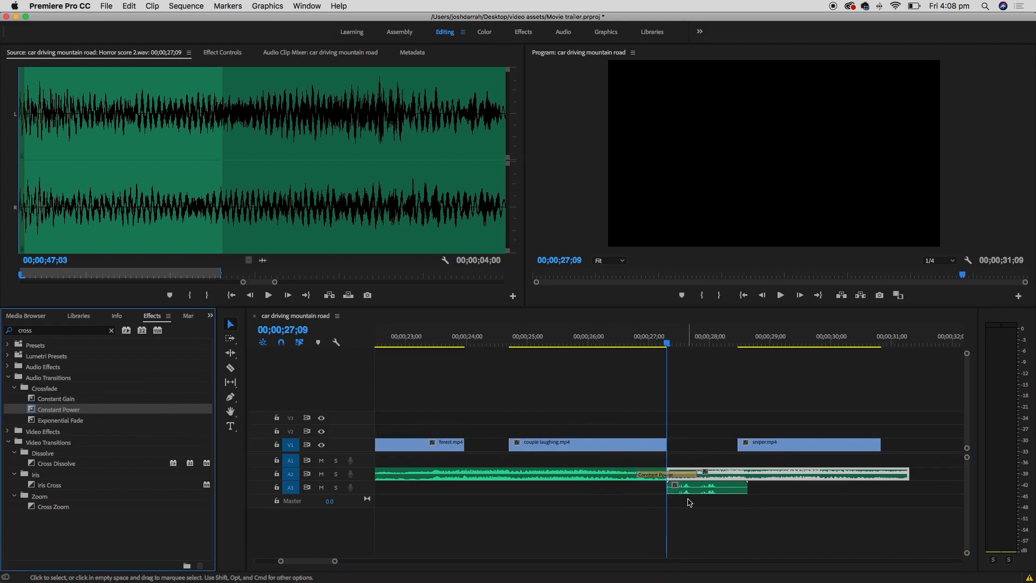
click(570, 339)
key(space)
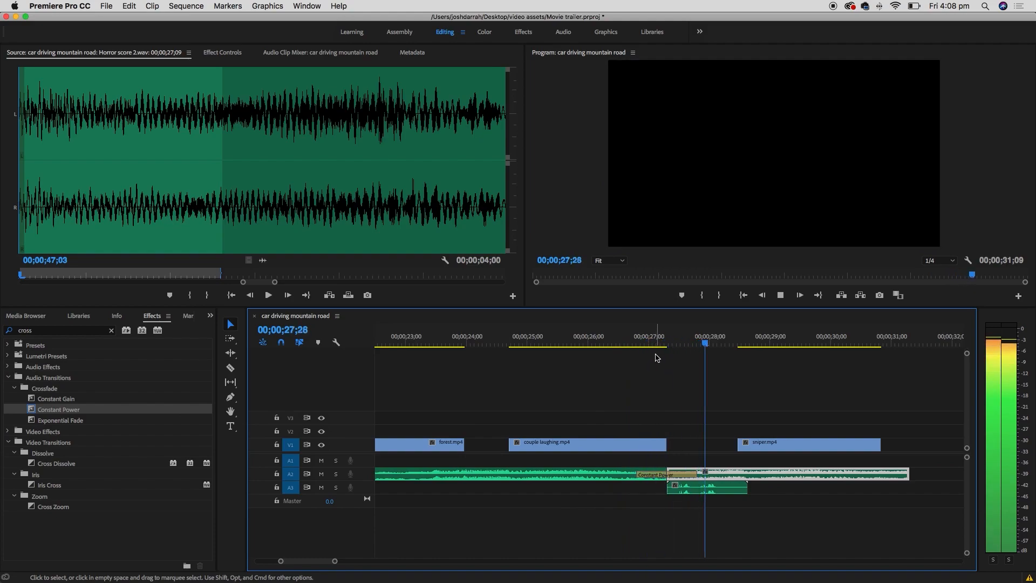
key(space)
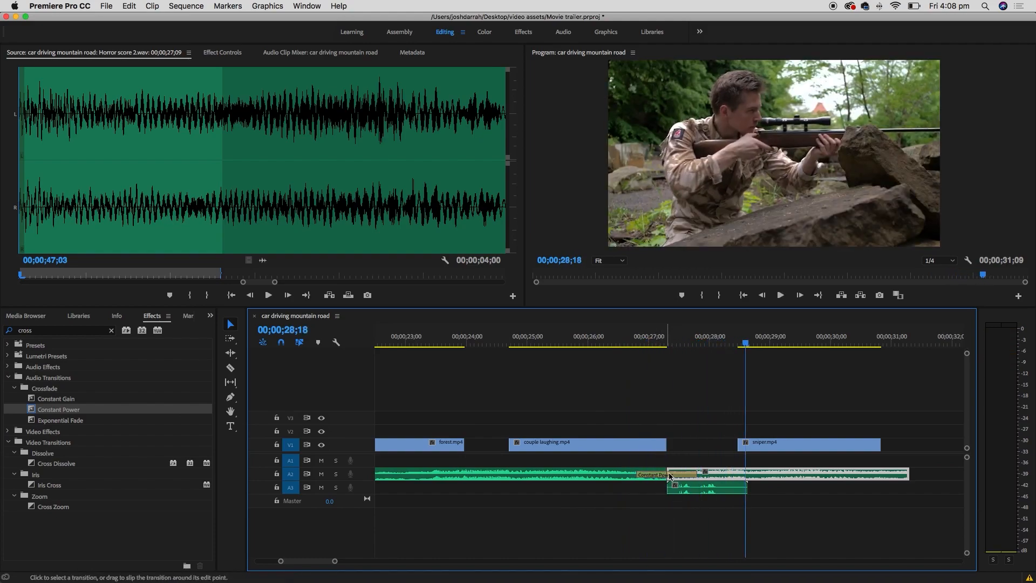
- Trim the second A2 music clip to end with sniper.mp4 at 30;25
scroll(671, 423, right, 3)
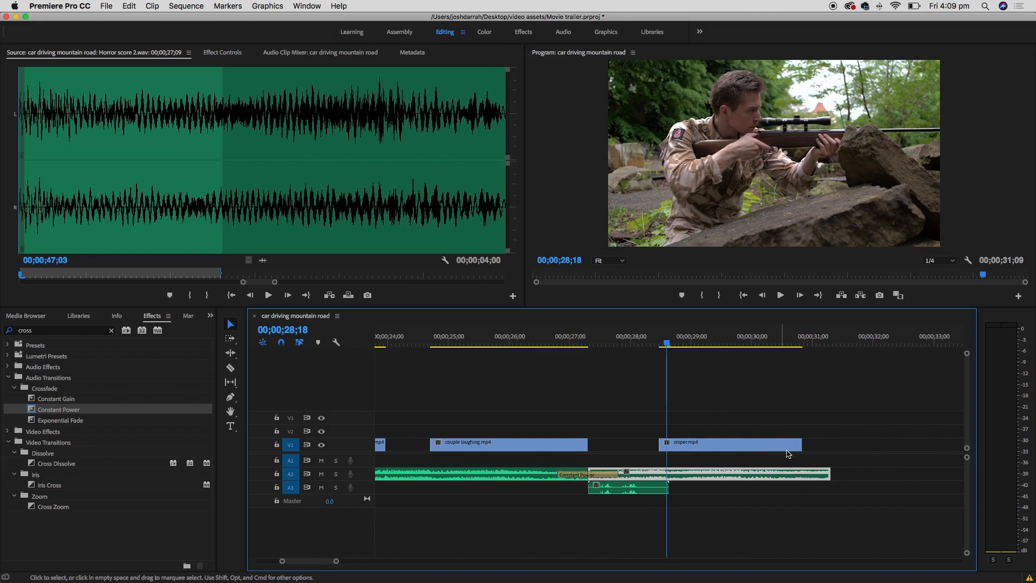
click(801, 339)
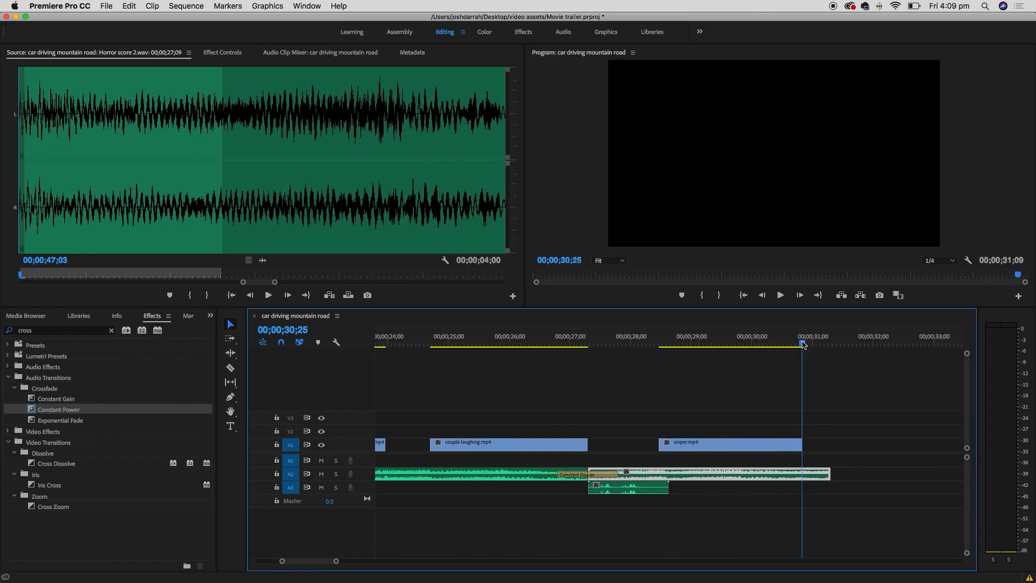
drag(829, 473, 803, 474)
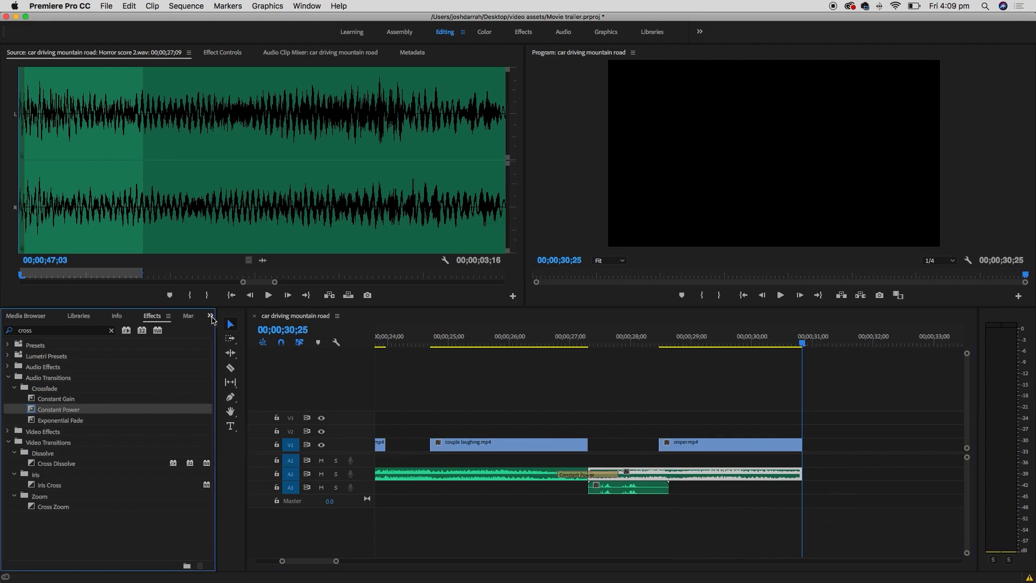
- Show the music bin and load Horror score 2.wav in the Source Monitor
click(211, 317)
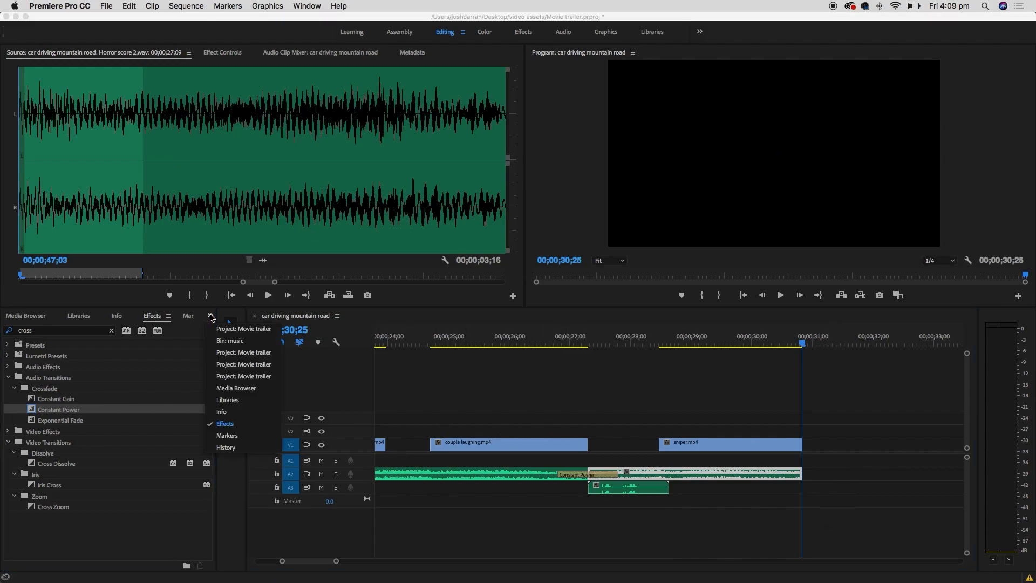
click(259, 330)
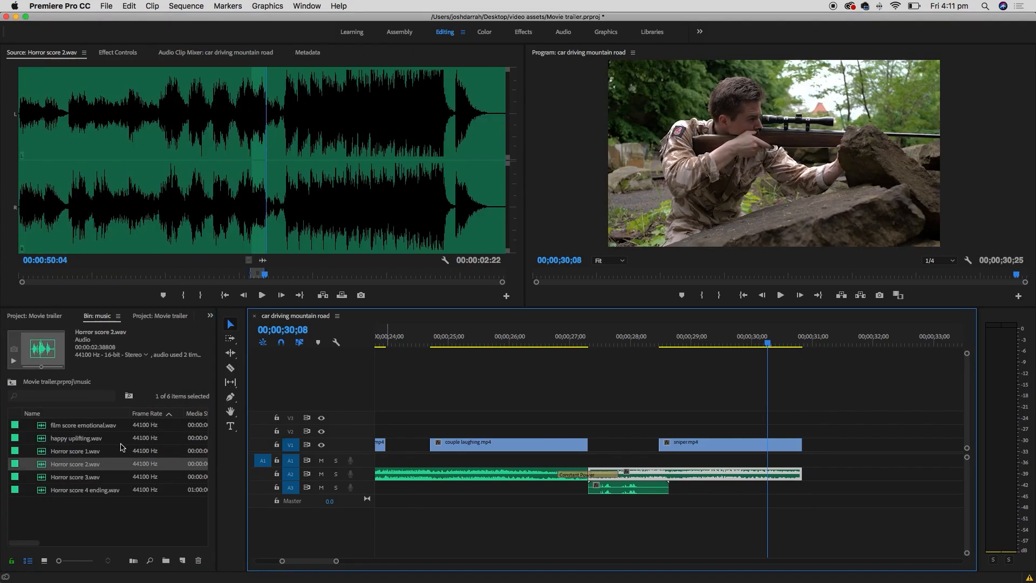
click(69, 464)
double_click(36, 468)
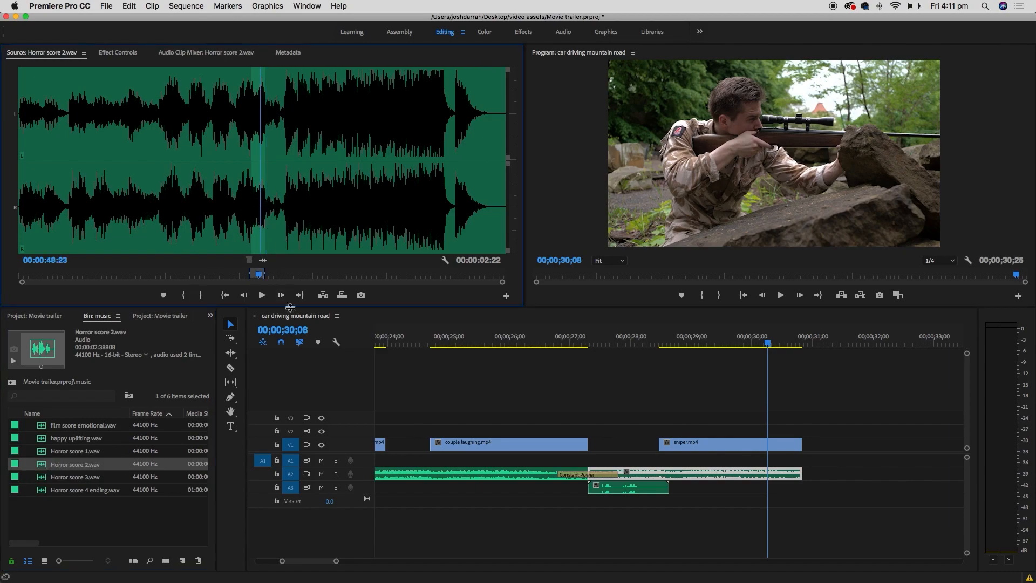
- Preview Horror score 2.wav and mark a 2;05 excerpt with In and Out points
key(space)
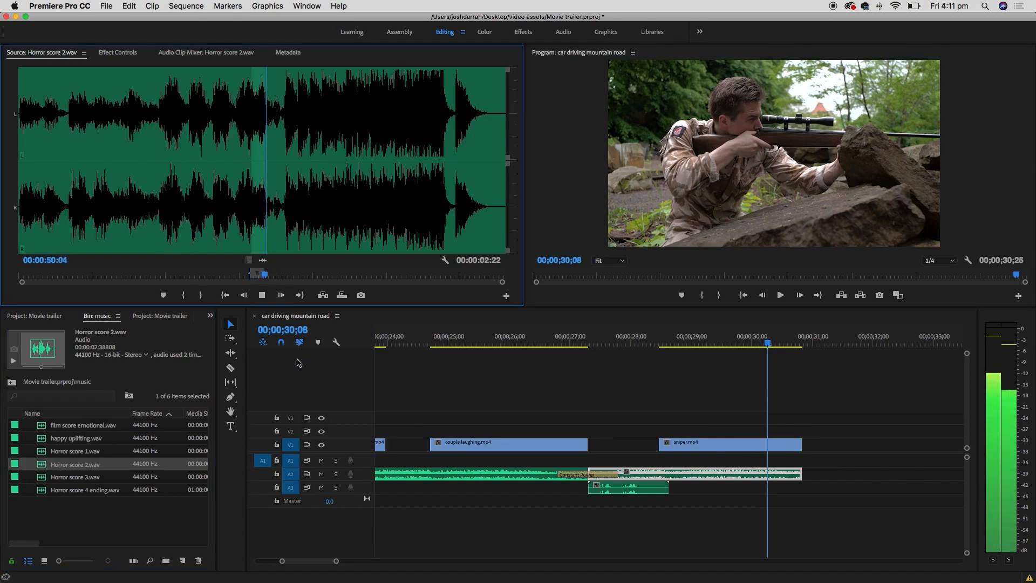
key(space)
click(261, 214)
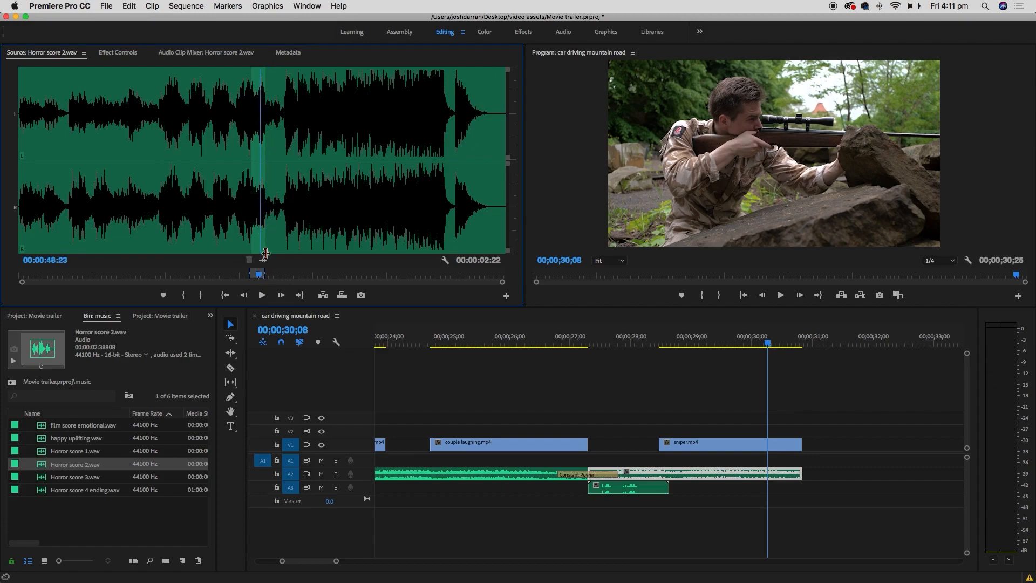
key(space)
key(space)
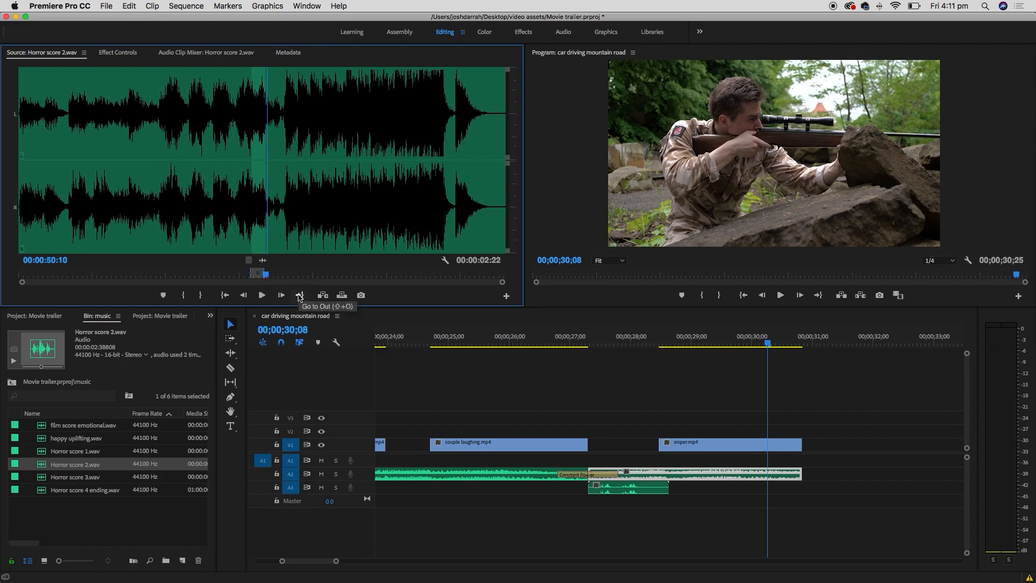
key(=)
key(=)
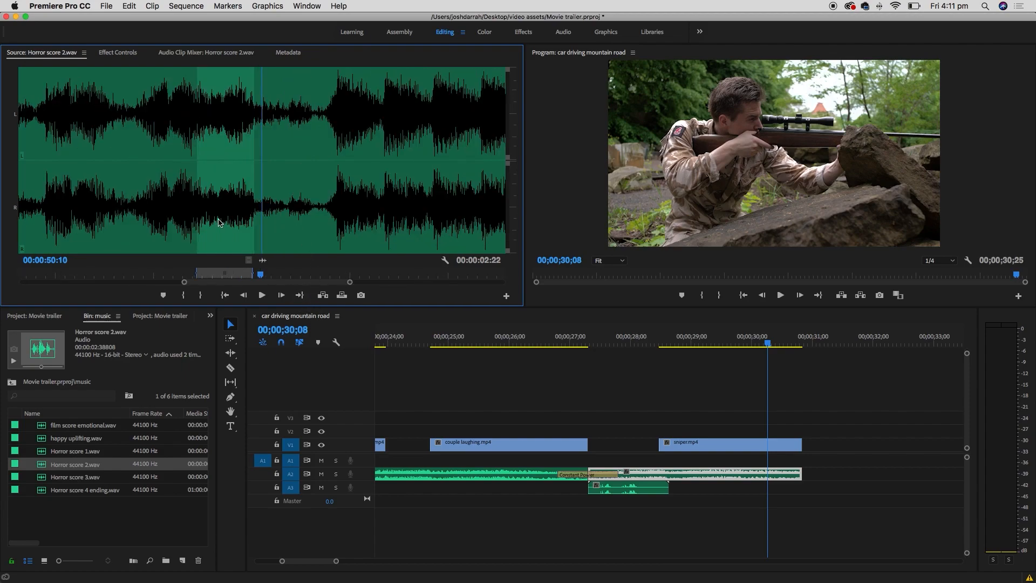
key(i)
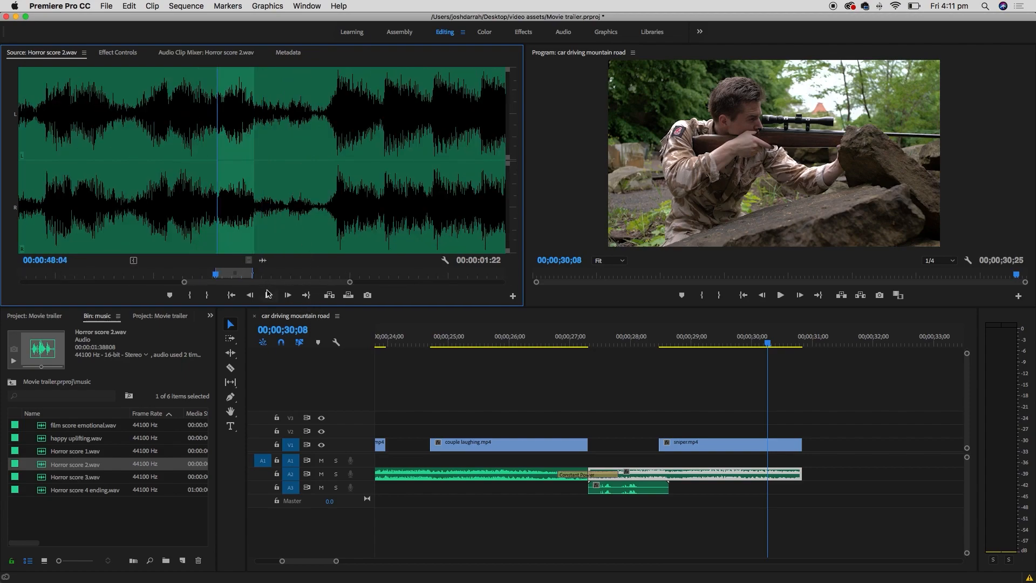
click(276, 223)
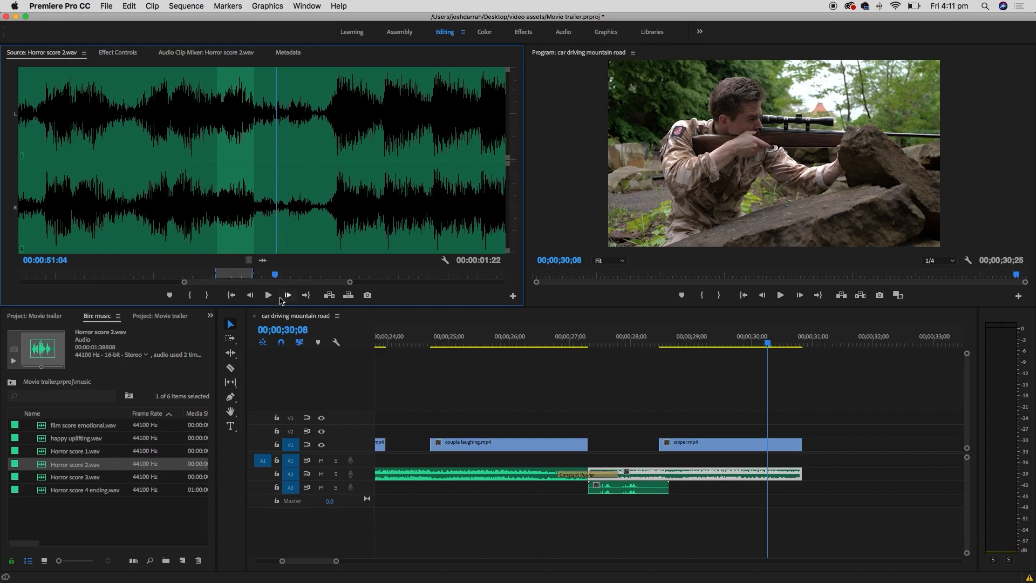
key(o)
click(220, 237)
key(space)
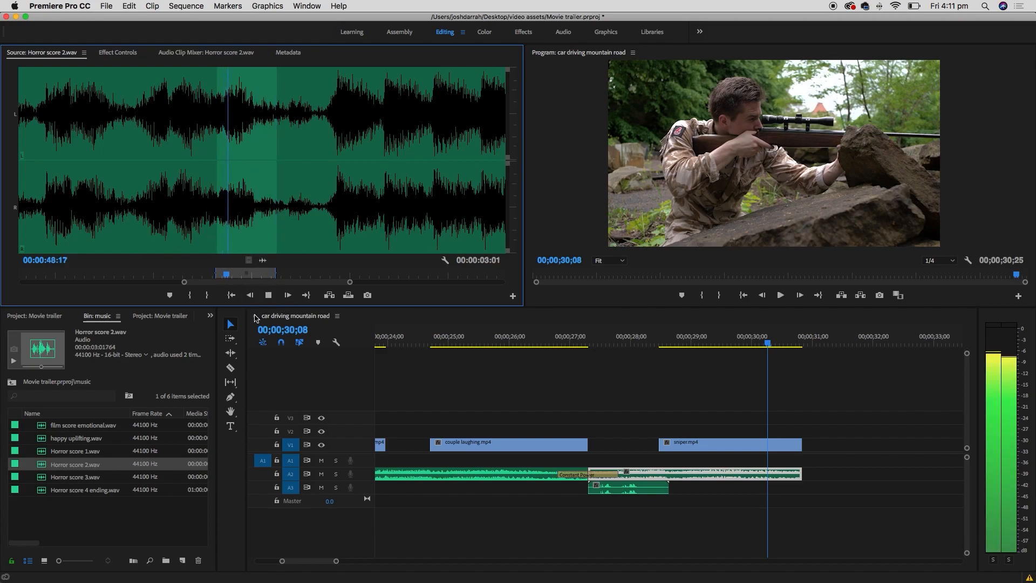
key(space)
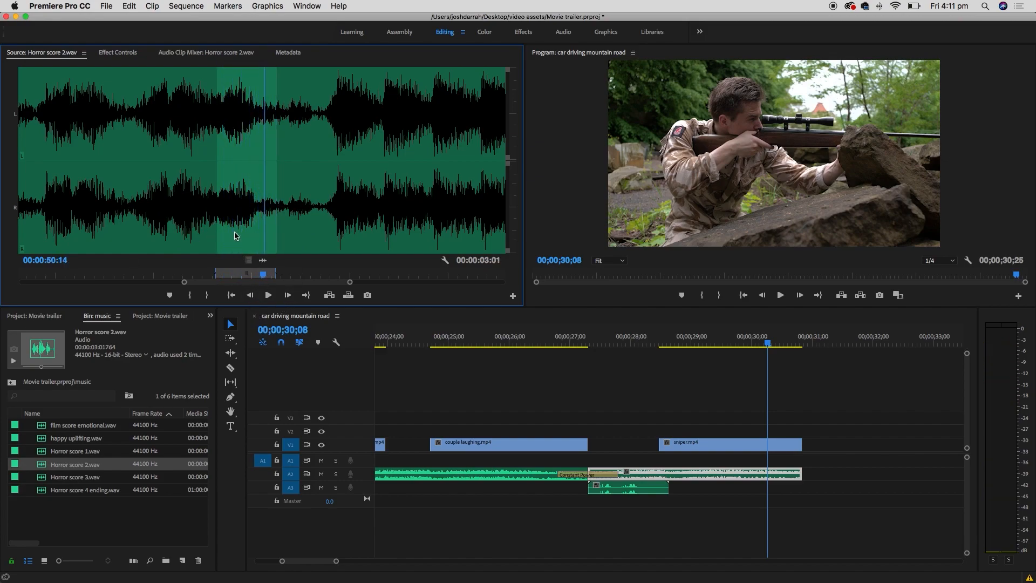
key(i)
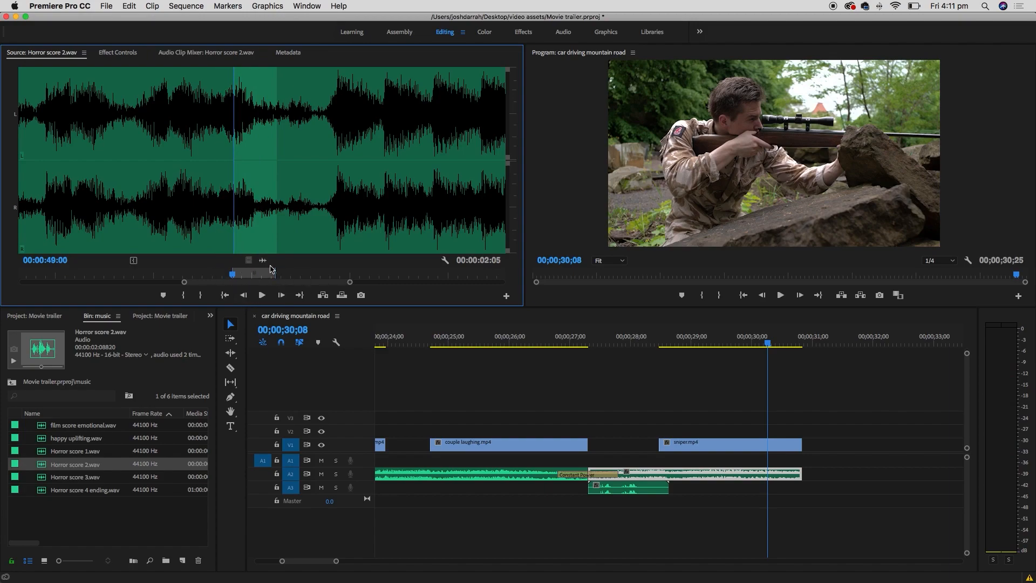
- Drop the excerpt's audio onto A2 after sniper.mp4 and play from there
drag(263, 261, 811, 476)
click(813, 334)
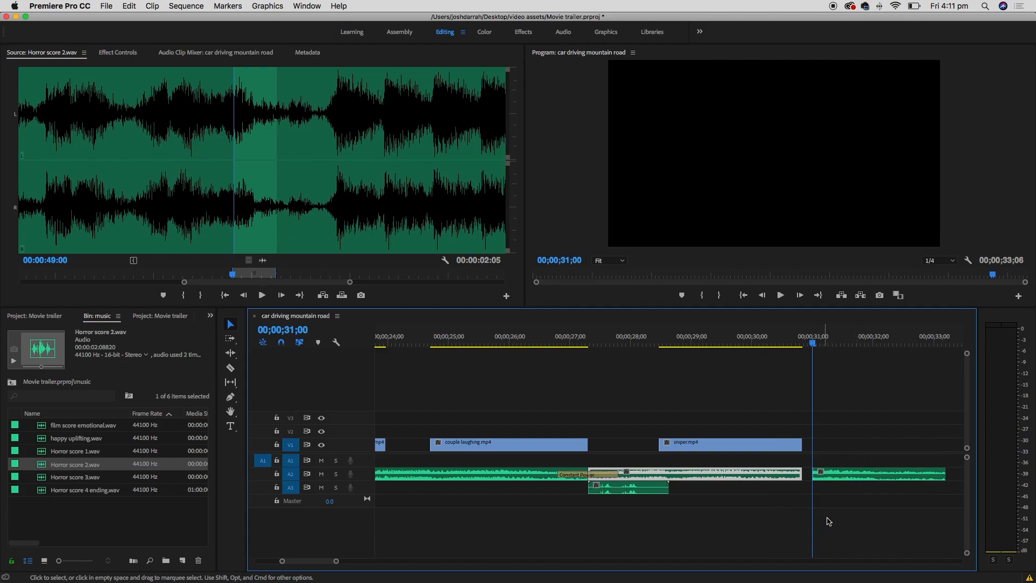
key(space)
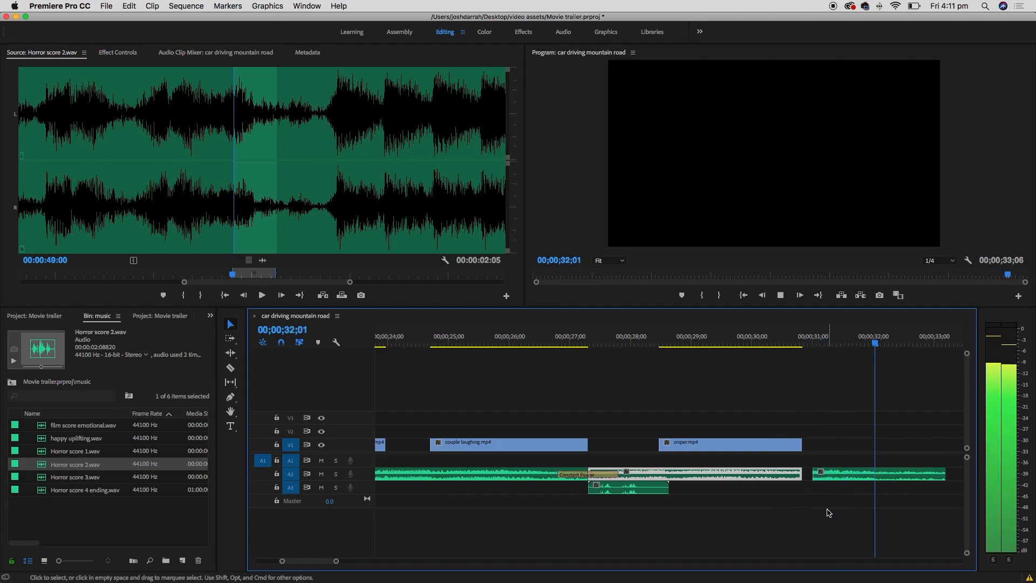
- Trim the new A2 clip's head to about 31;17 and review from 26;12
key(space)
click(846, 340)
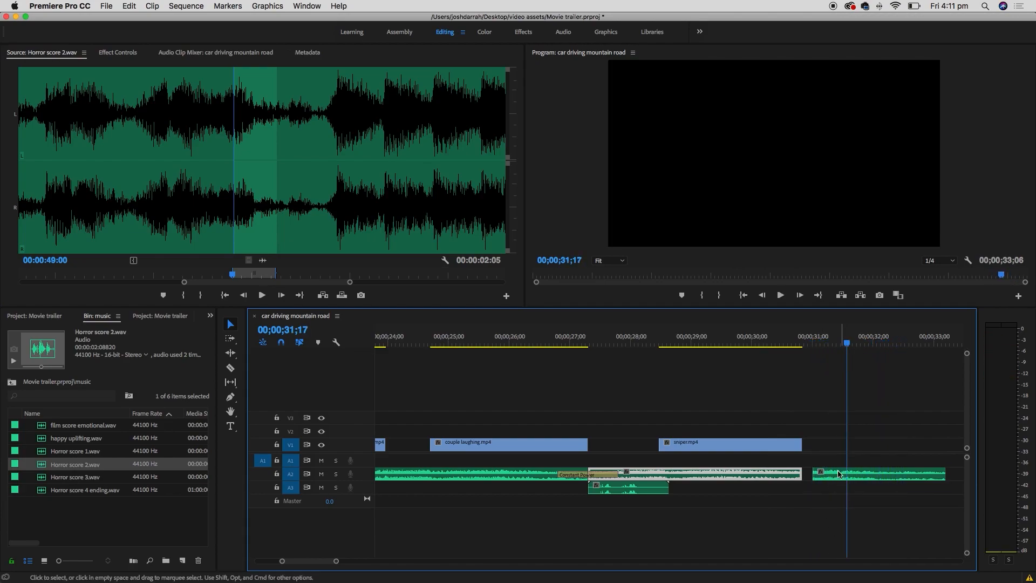
mouse_move(818, 471)
mouse_down()
mouse_move(862, 474)
mouse_move(793, 474)
mouse_move(836, 475)
mouse_up()
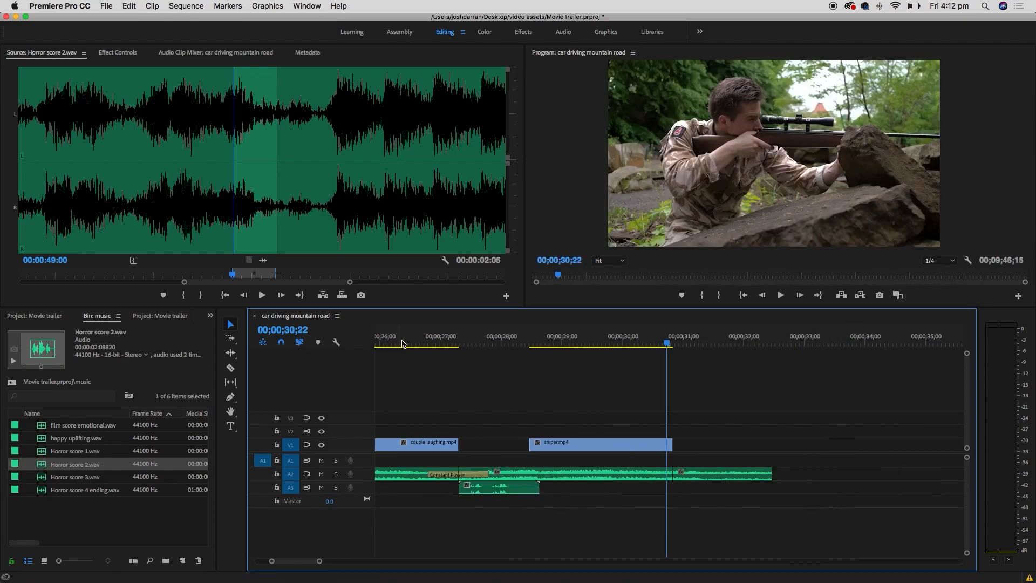
click(404, 341)
key(space)
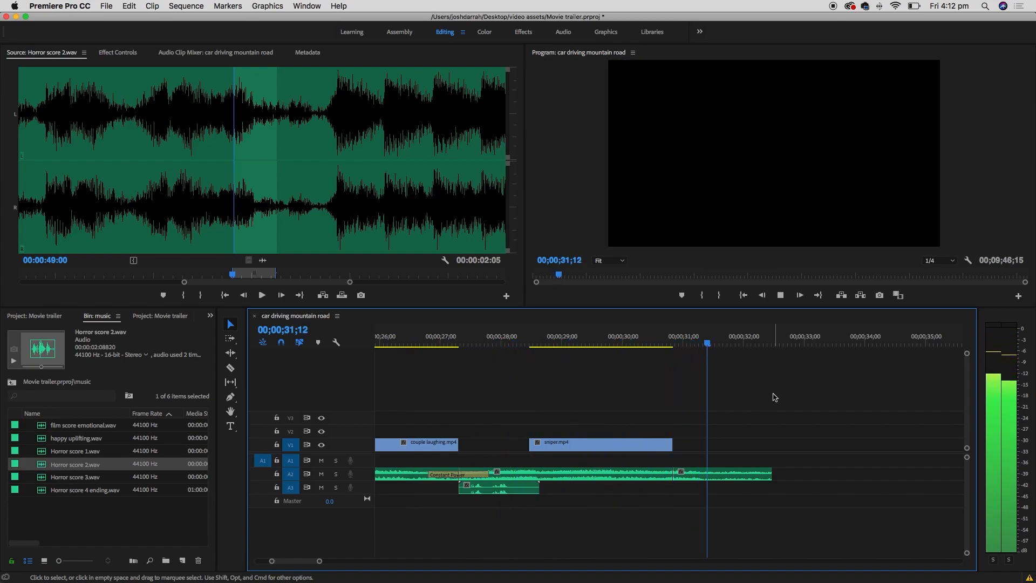
key(space)
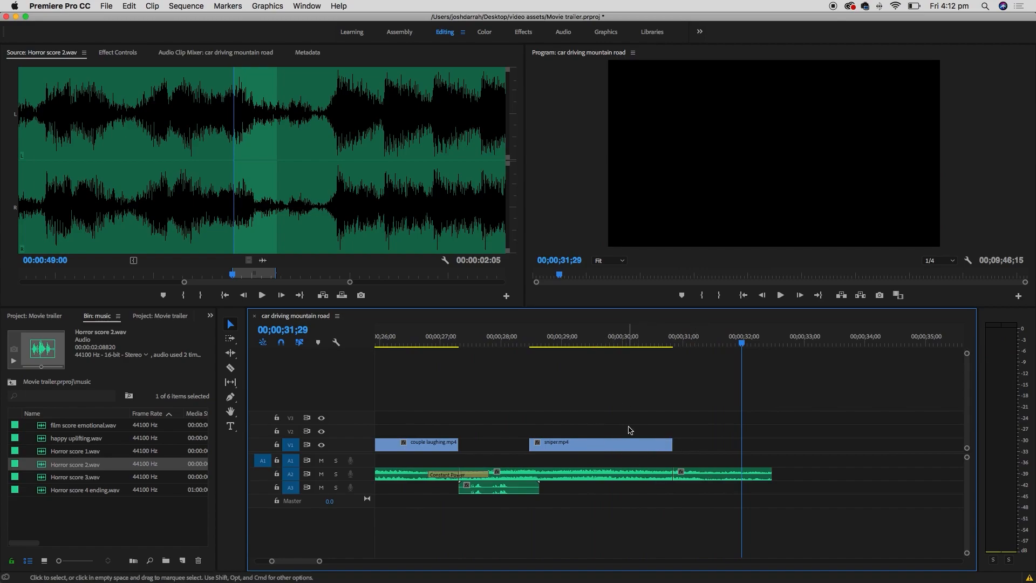
- Shift the horror sting about one second earlier to end near 31;02, then play back
drag(715, 474, 634, 474)
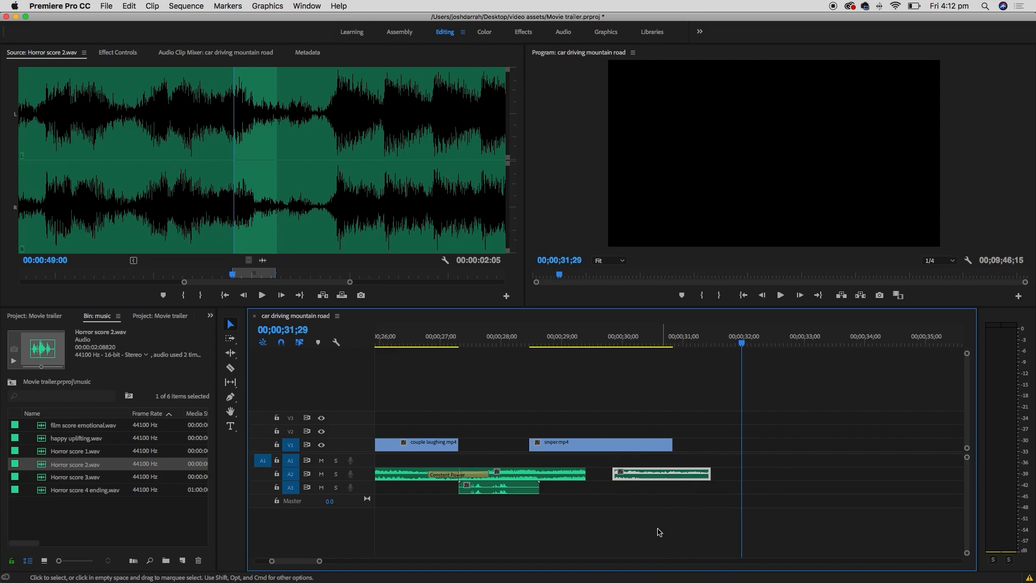
key(super+z)
key(super+z)
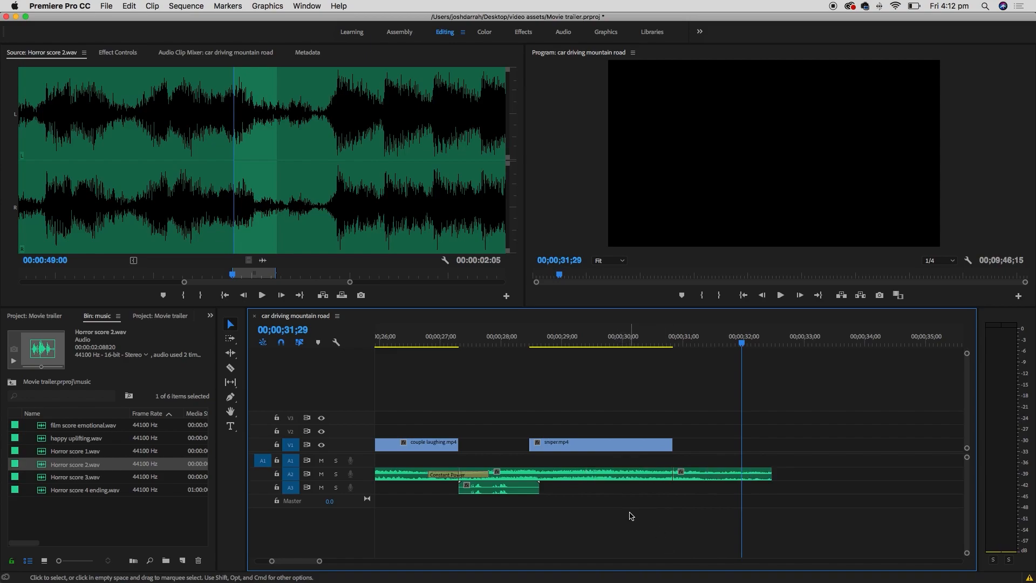
drag(713, 475, 627, 478)
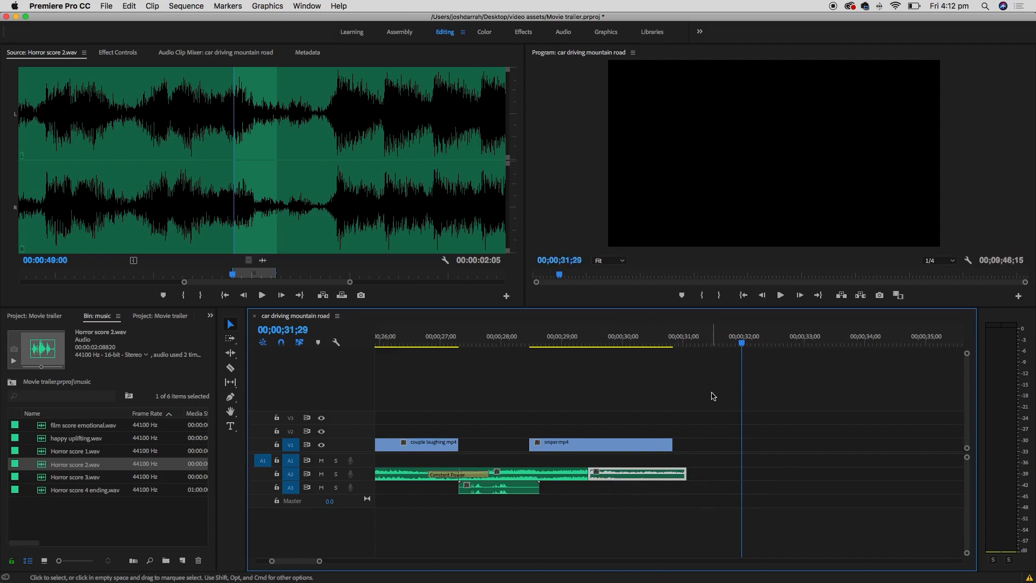
click(440, 338)
key(space)
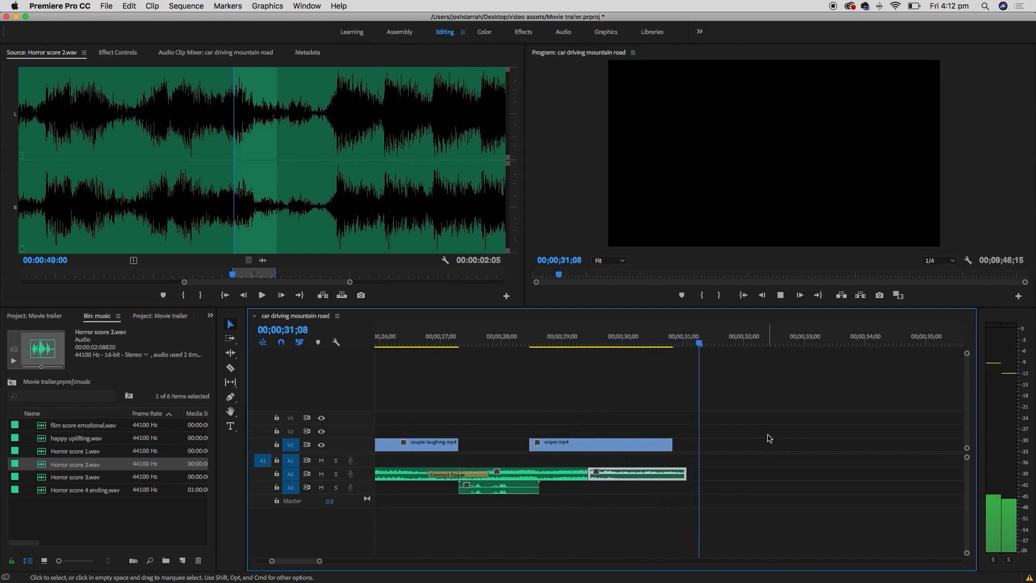
key(space)
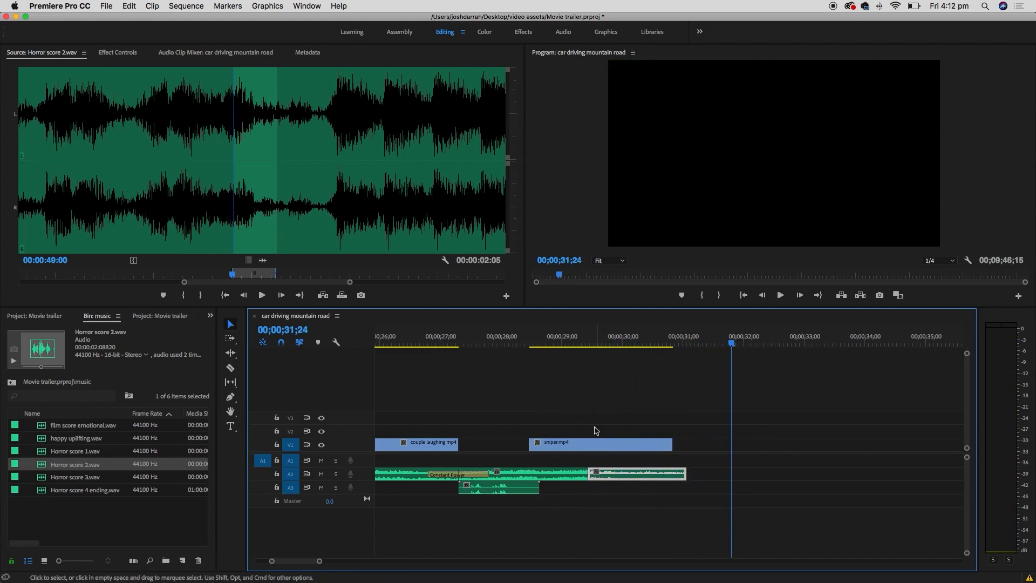
- Apply the Constant Power crossfade to the end of the A2 clip and play from about 27 seconds to check it
click(210, 316)
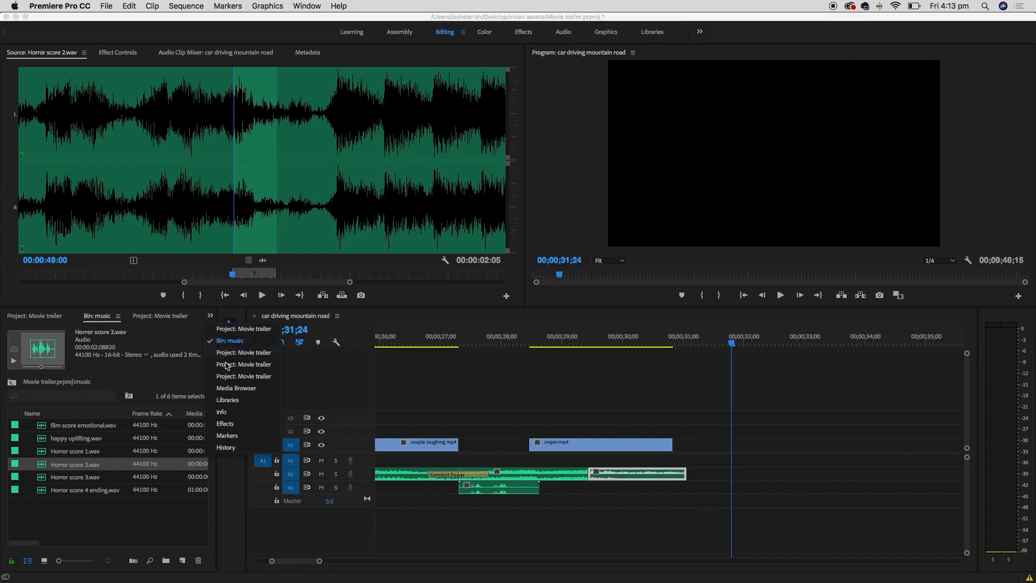
click(241, 424)
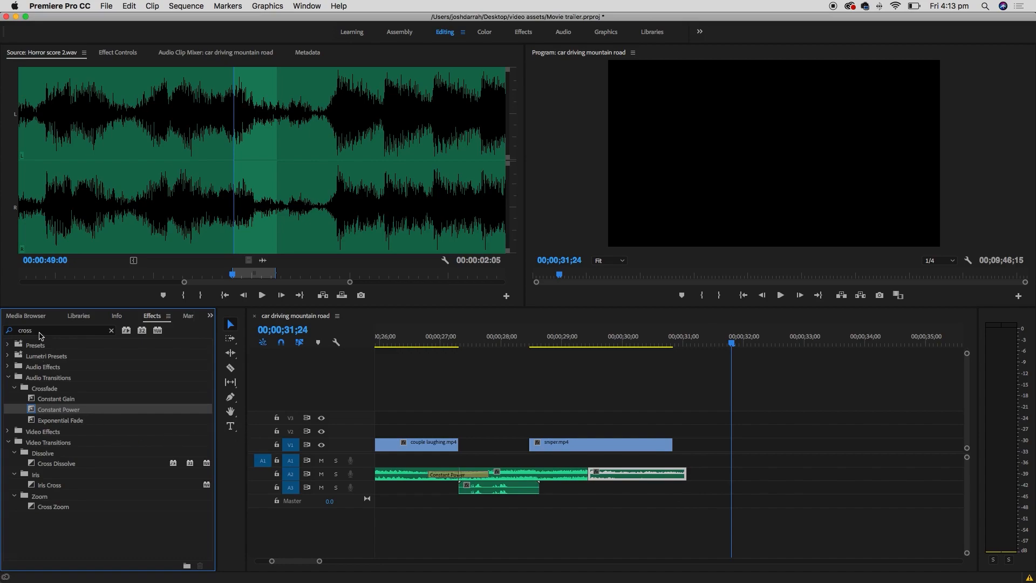
click(17, 333)
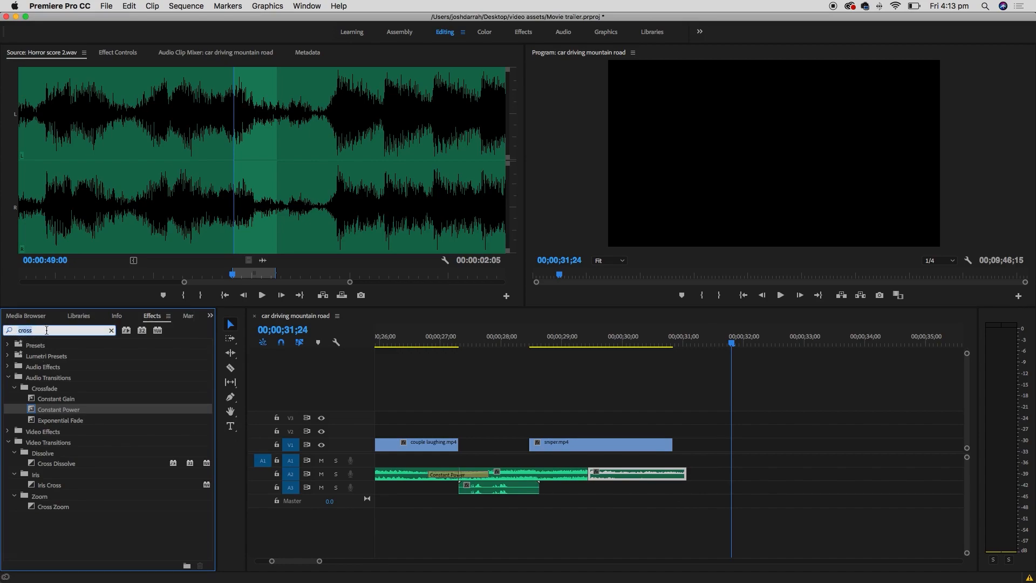
click(97, 425)
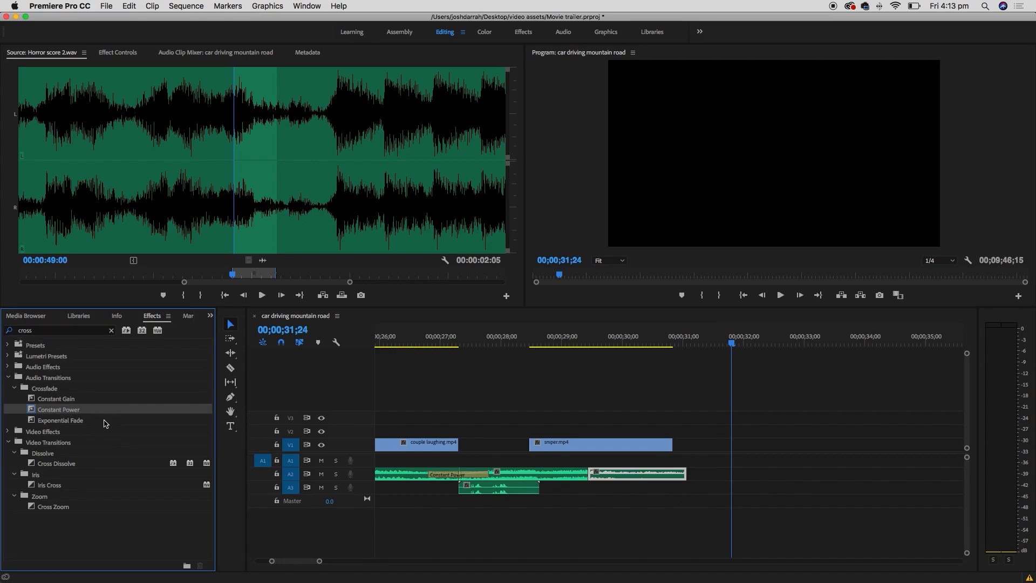
click(94, 423)
drag(34, 411, 684, 476)
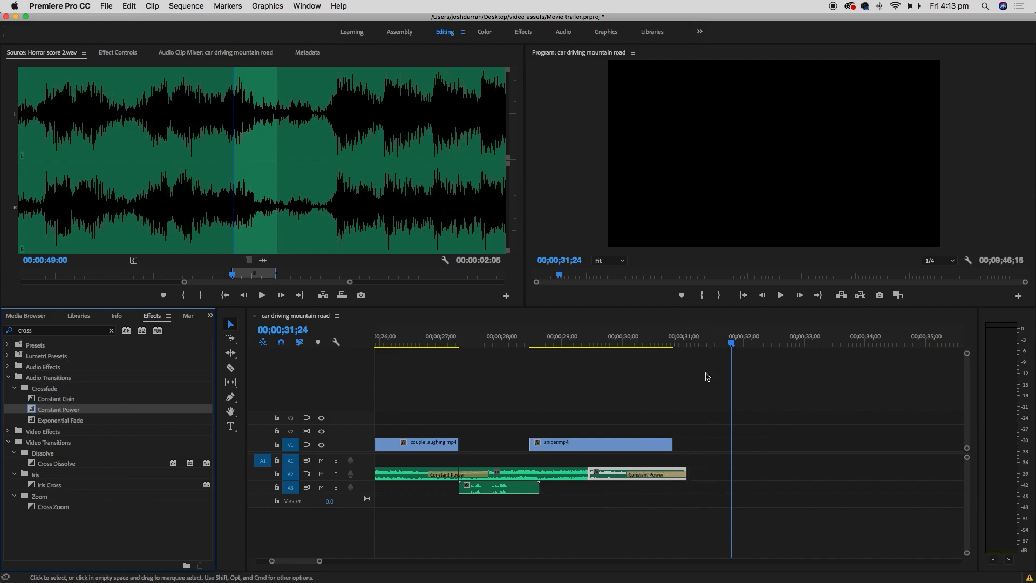
click(474, 337)
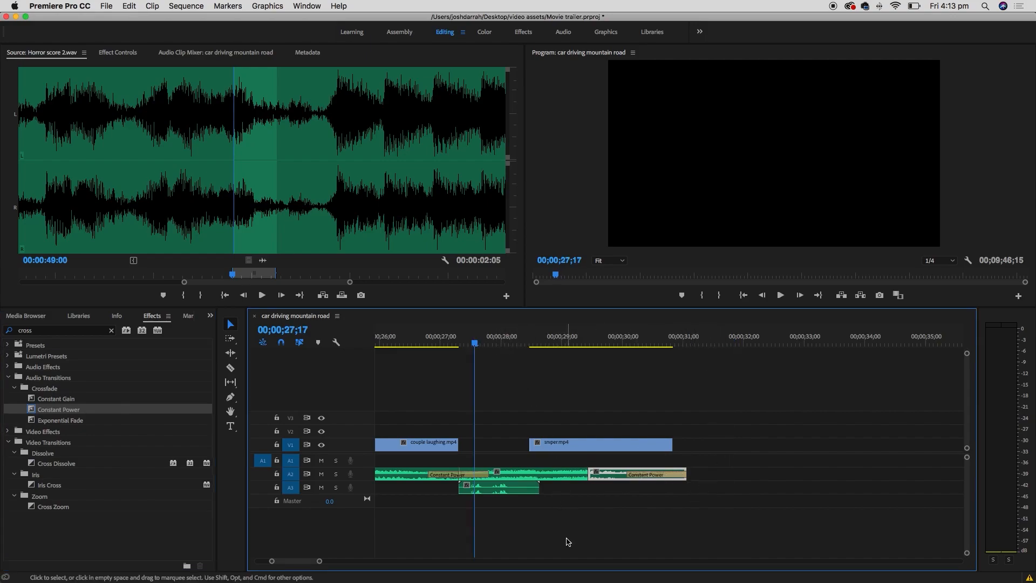
key(space)
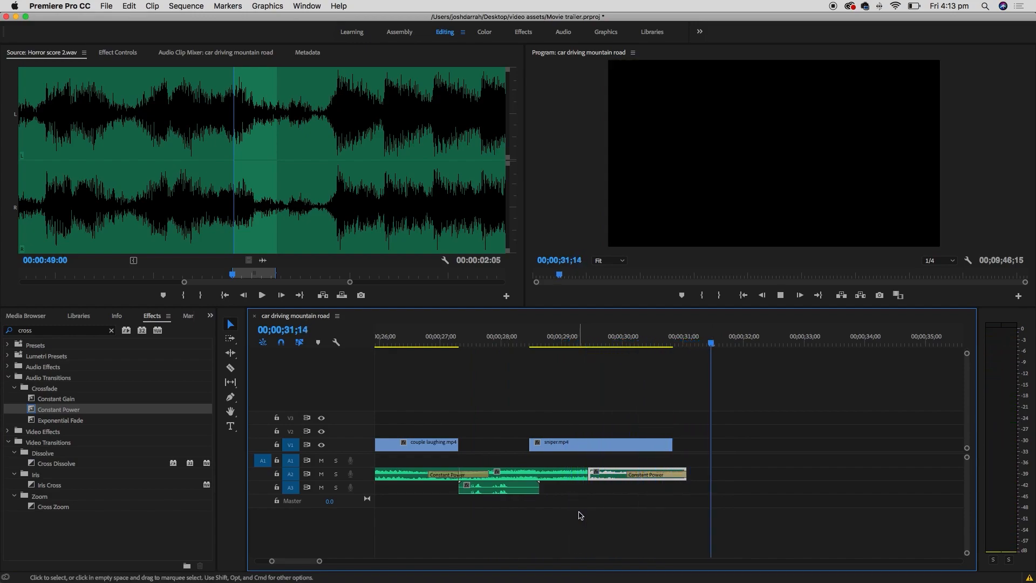
key(space)
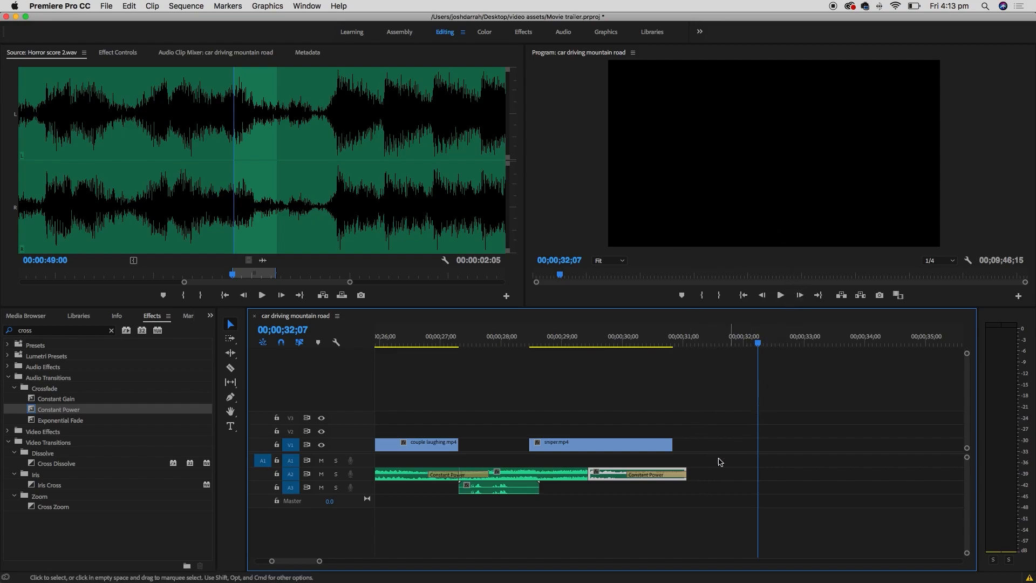
click(210, 316)
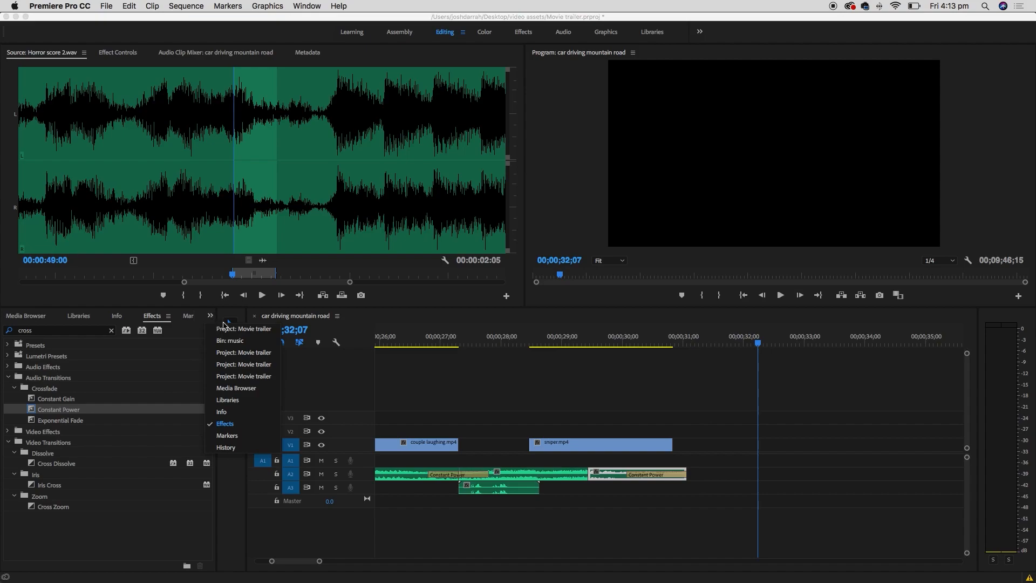
- Load gun shot.aif from the sound effects bin in the Source monitor and mark its In and Out points
click(236, 331)
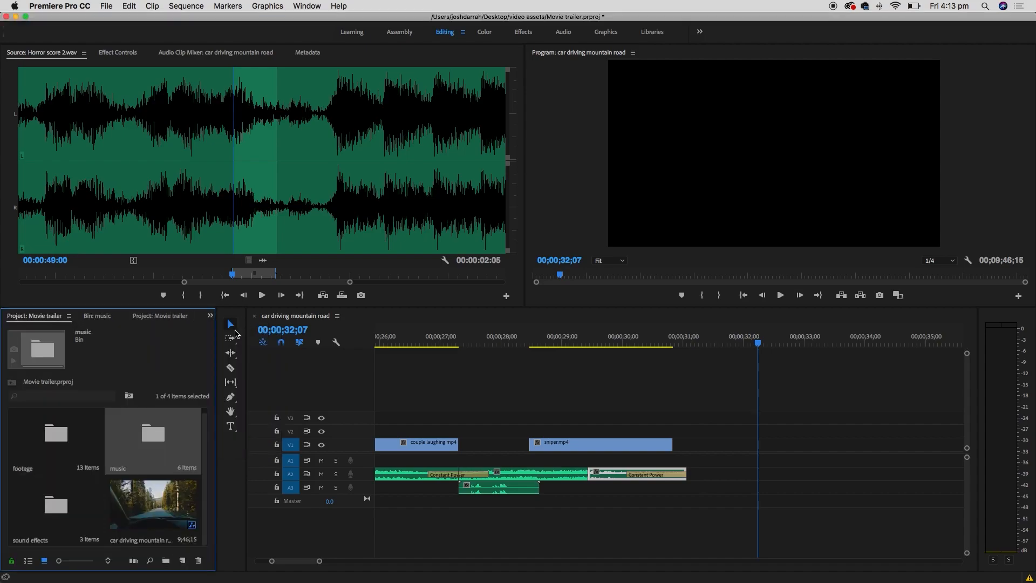
double_click(62, 506)
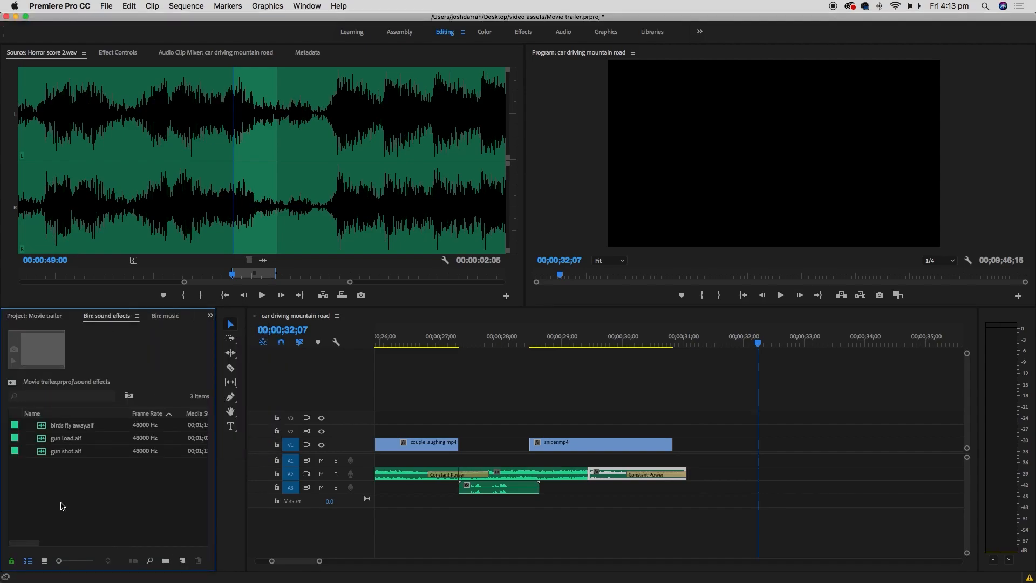
double_click(42, 453)
key(space)
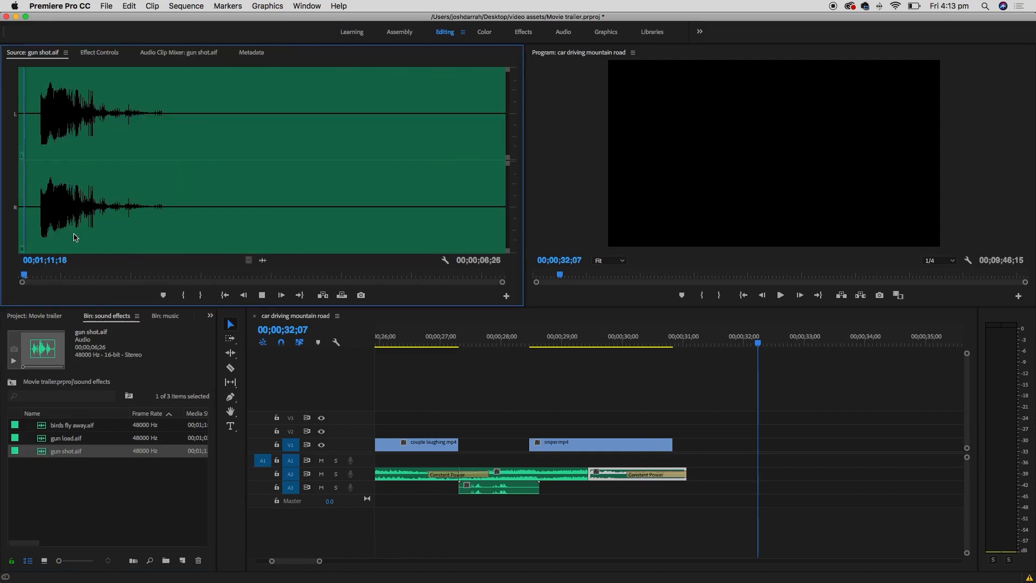
key(space)
key(o)
click(35, 211)
key(i)
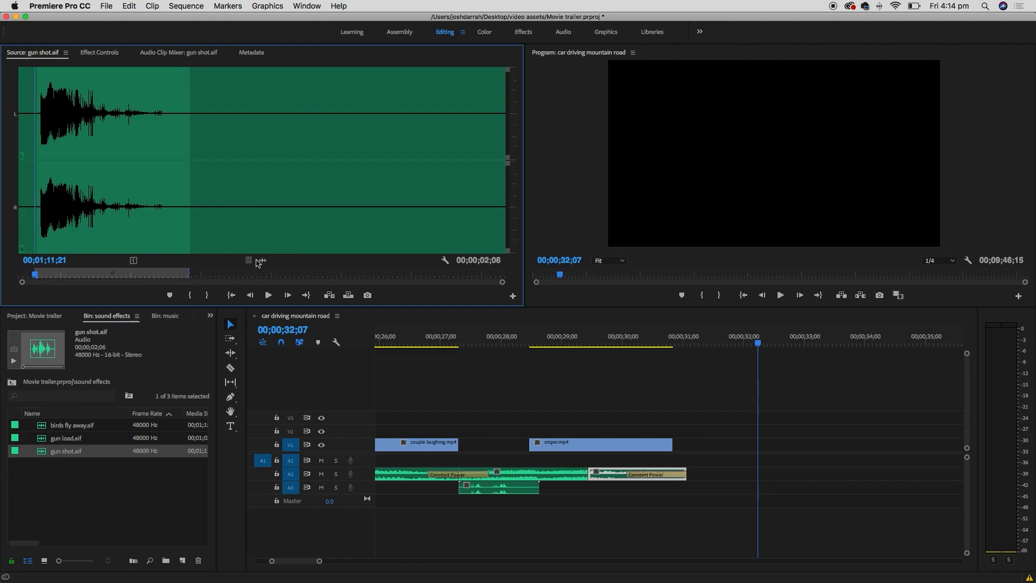
- Place the gun shot on A3, aligned to start where sniper.mp4 ends, and play it back
drag(263, 260, 698, 474)
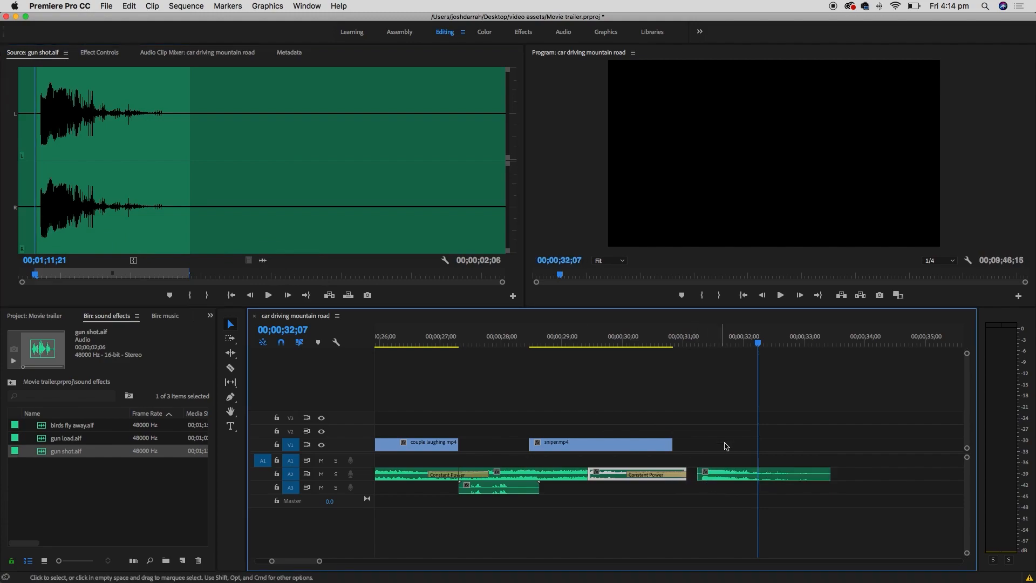
click(540, 339)
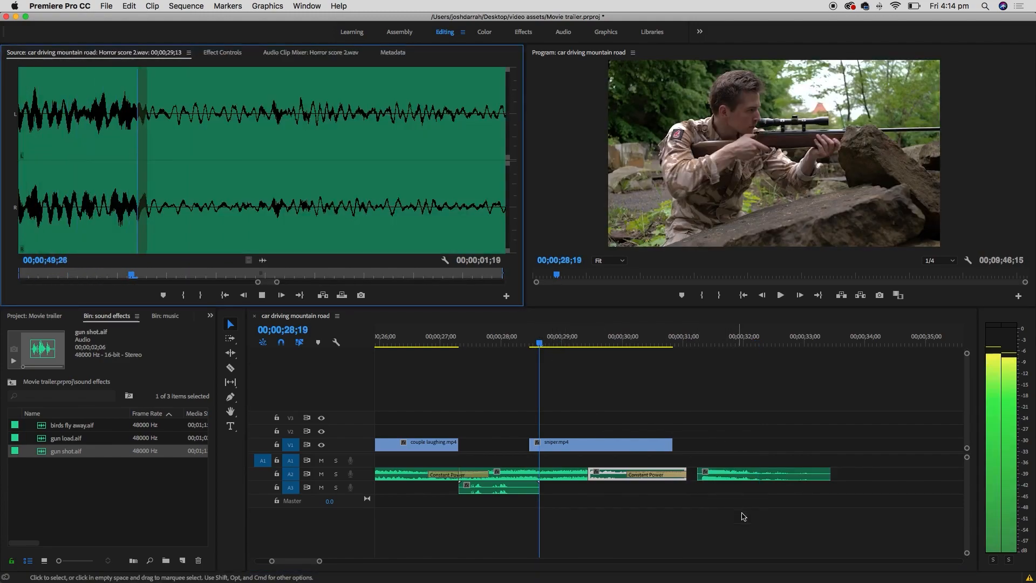
drag(542, 341, 538, 344)
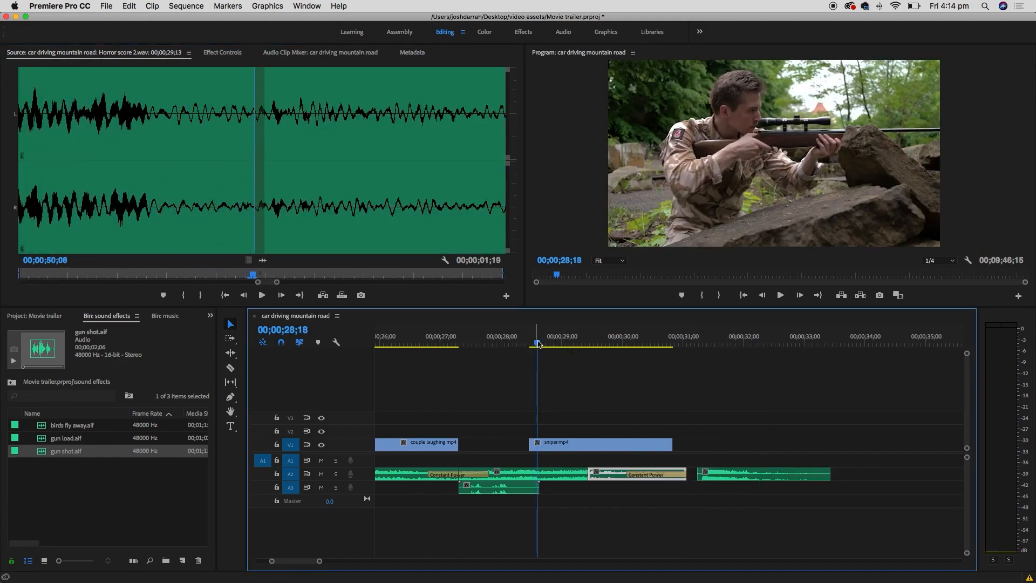
key(space)
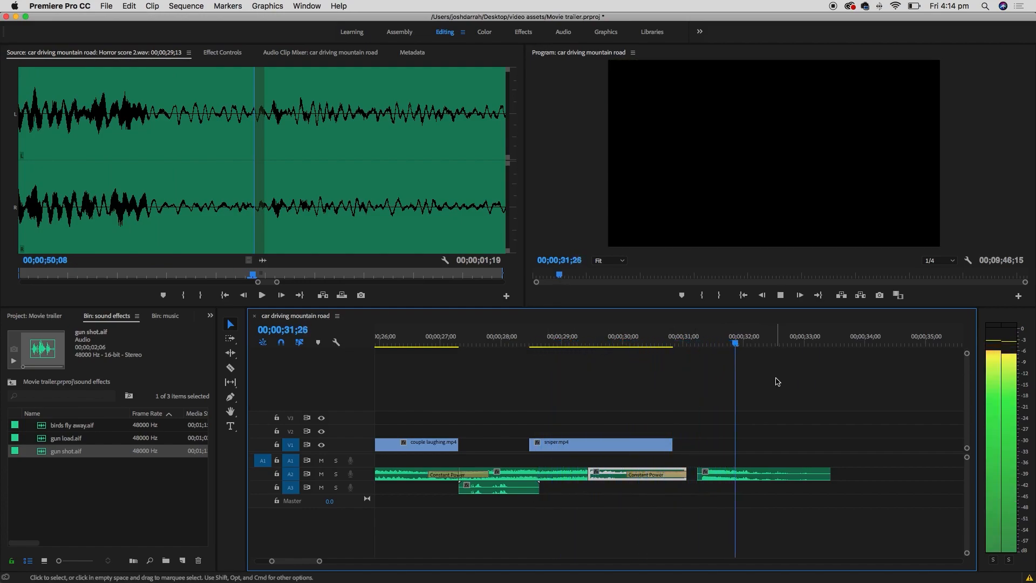
key(space)
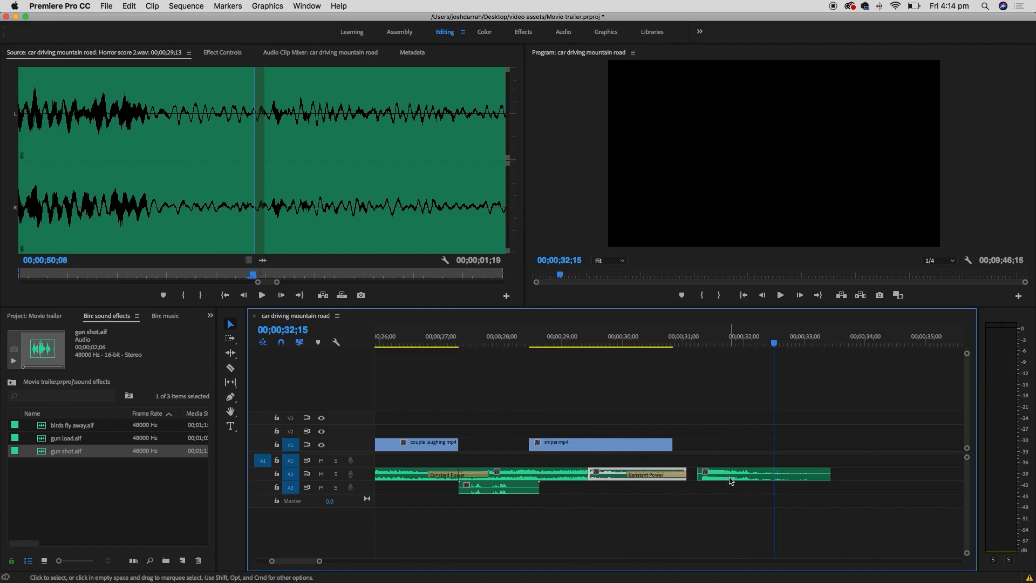
drag(730, 478, 706, 493)
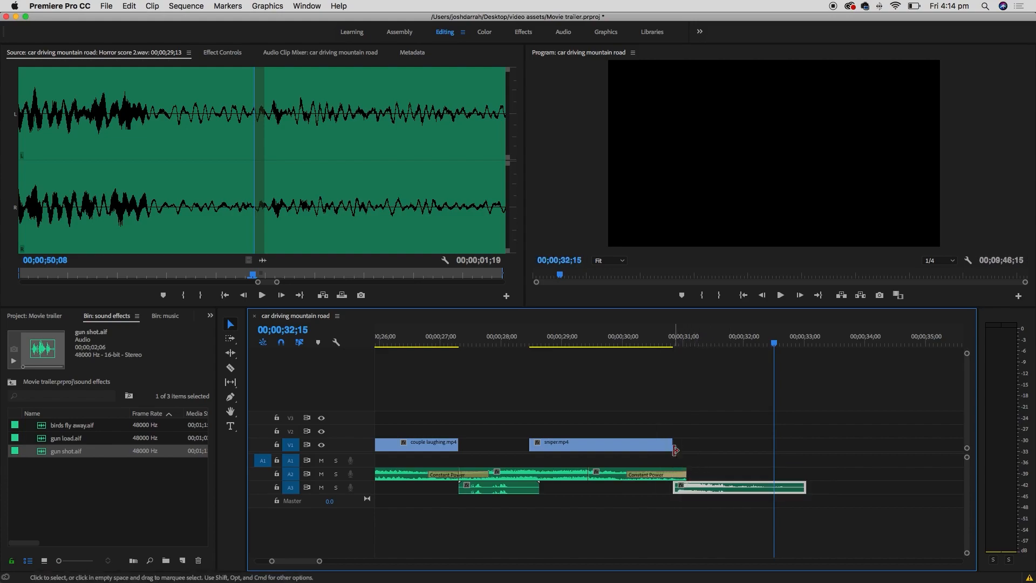
click(551, 337)
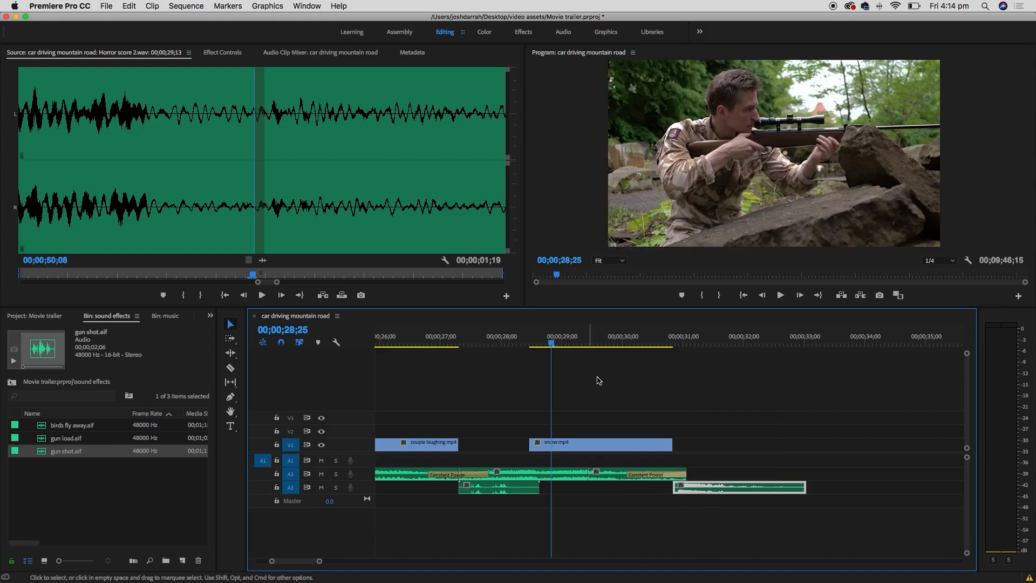
key(space)
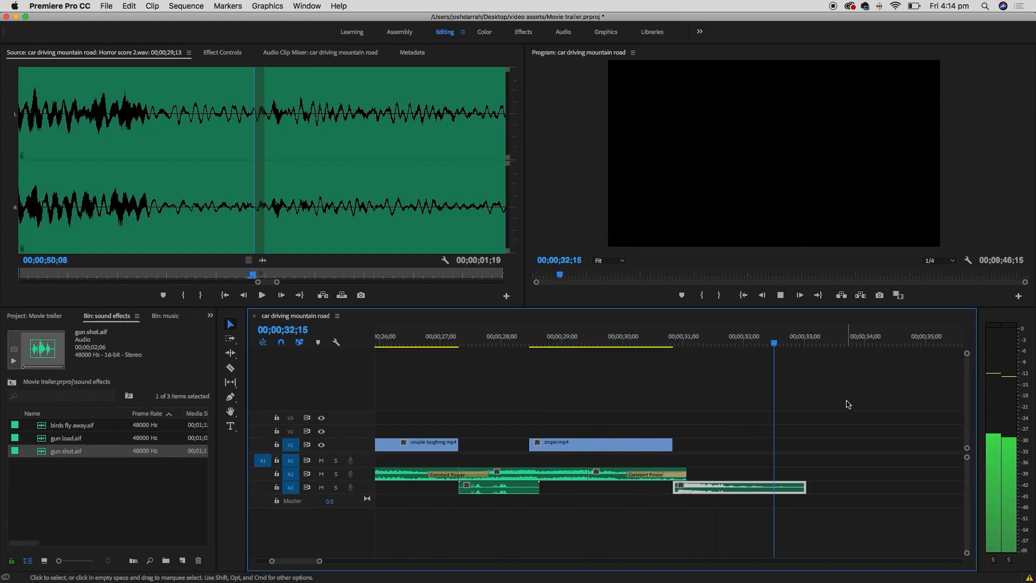
key(space)
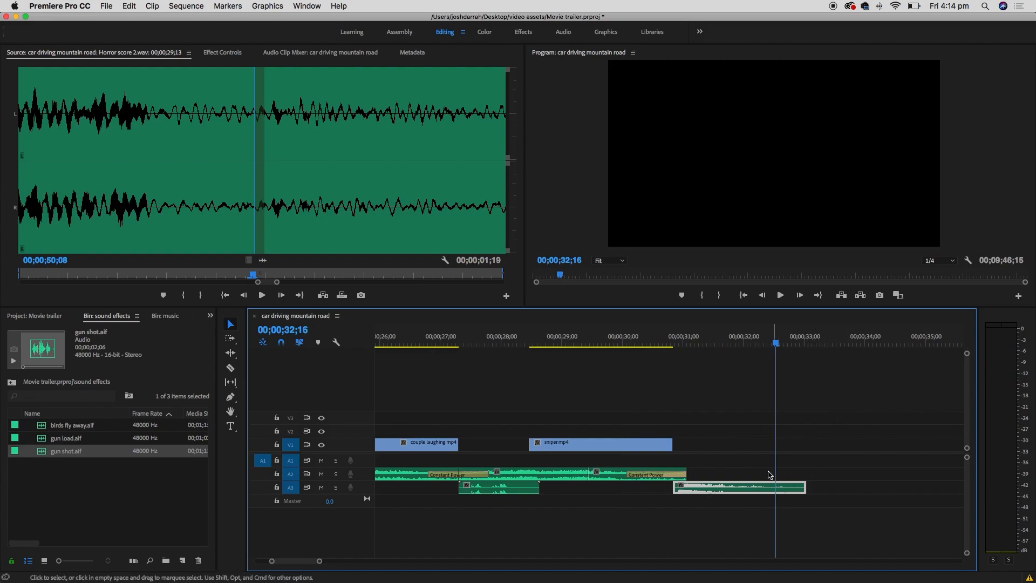
- Add birds fly away.aif on a new A4 track after the gun shot and trim its end to about 33;15
double_click(45, 428)
key(space)
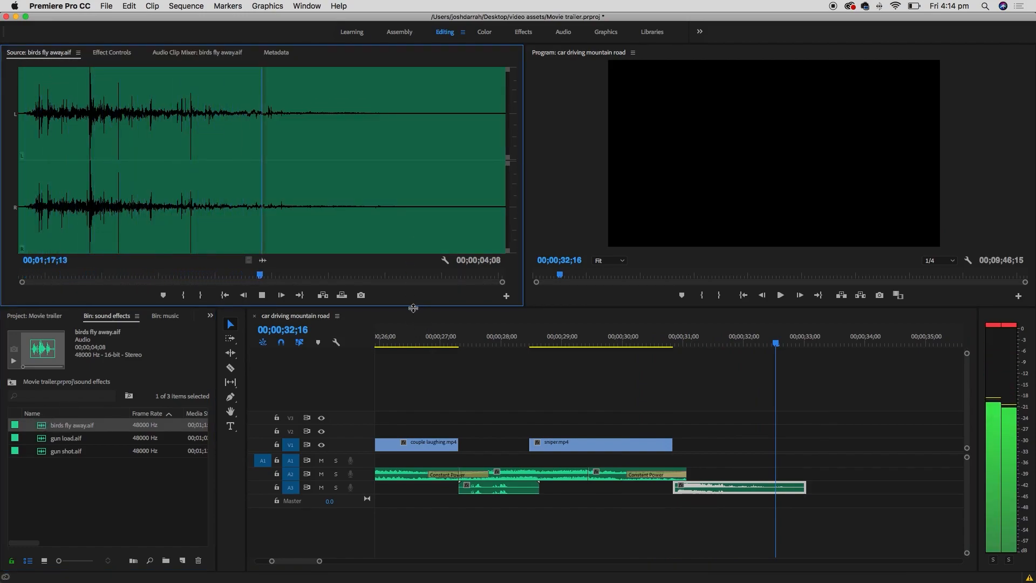
key(space)
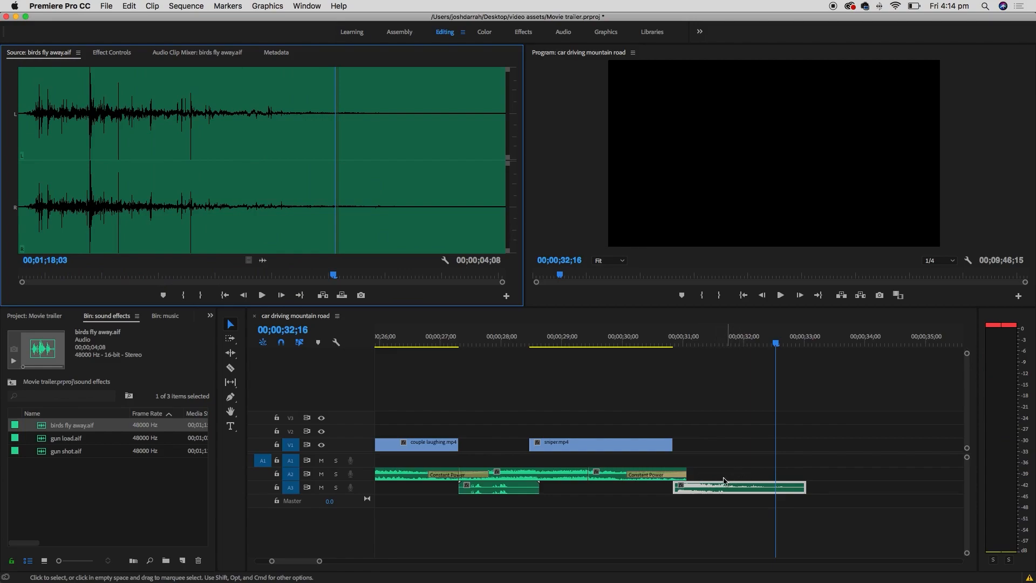
drag(262, 260, 772, 519)
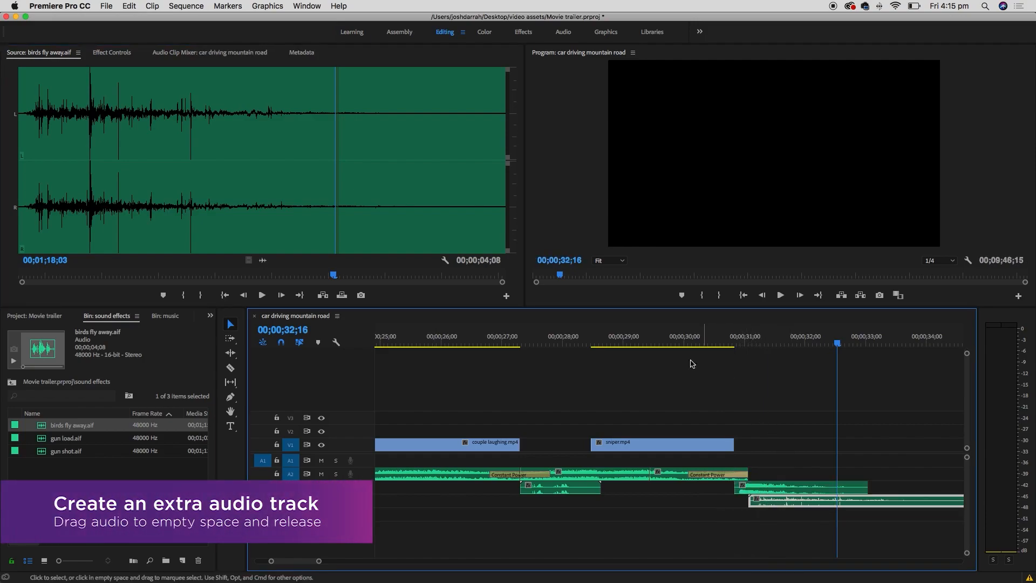
click(637, 334)
key(space)
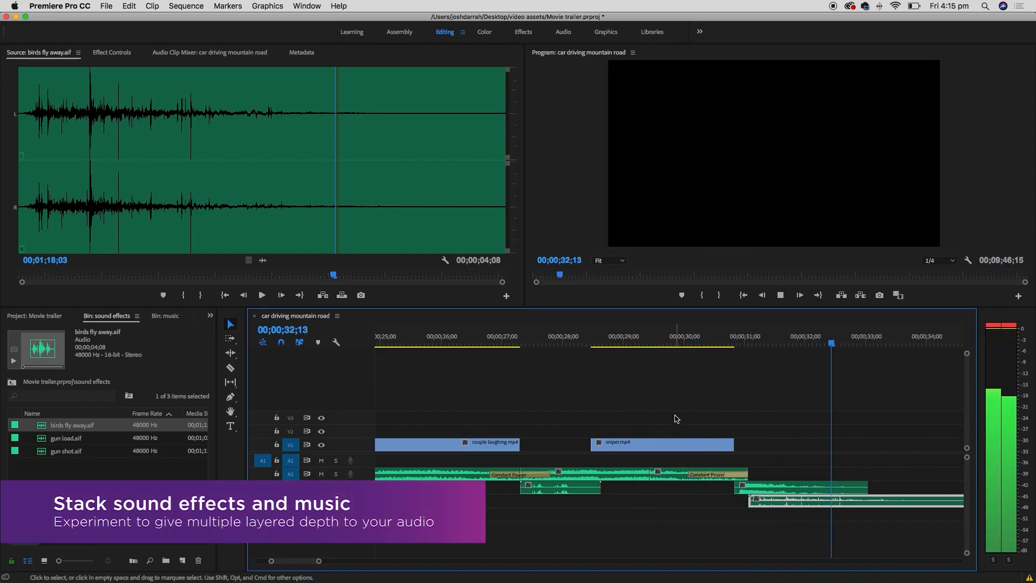
key(space)
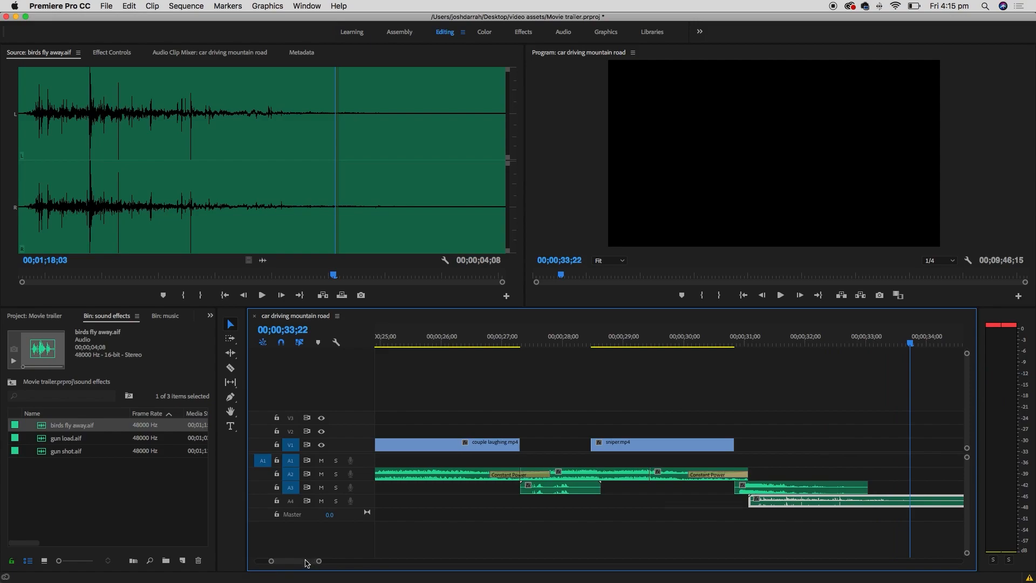
scroll(305, 562, right, 5)
drag(768, 497, 663, 499)
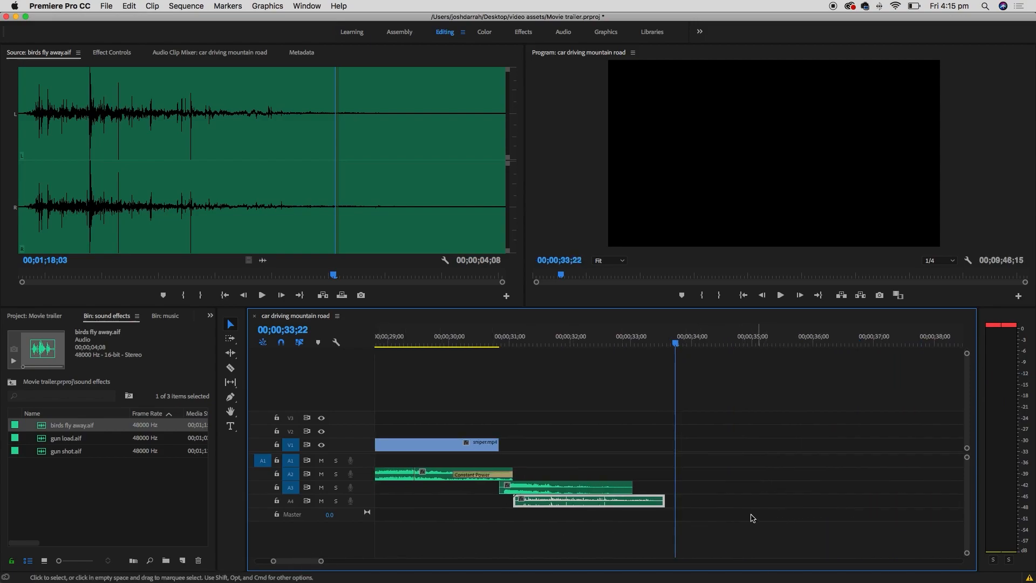
- Save the project with File > Save, then switch to the Graphics workspace
click(106, 6)
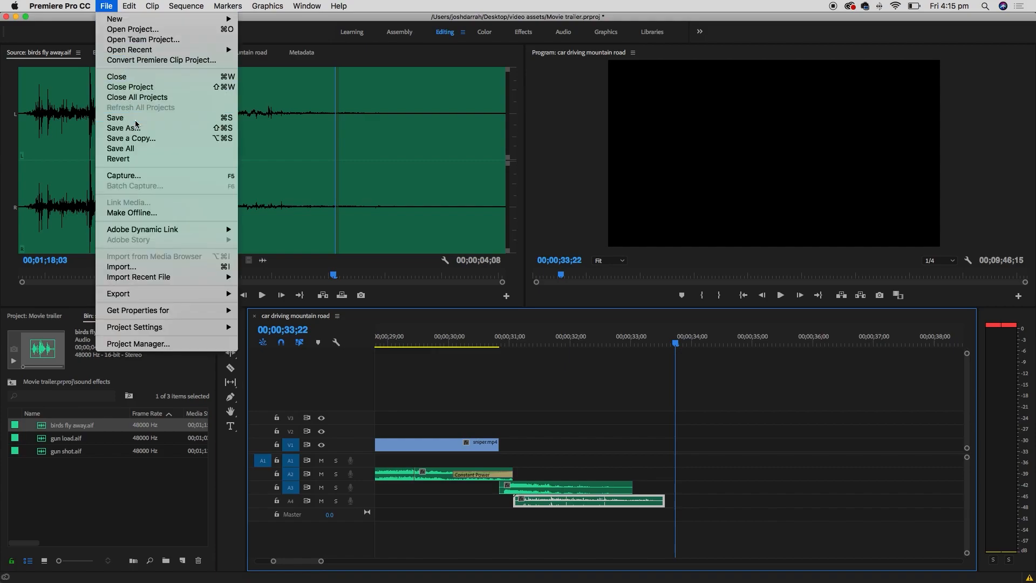
click(134, 128)
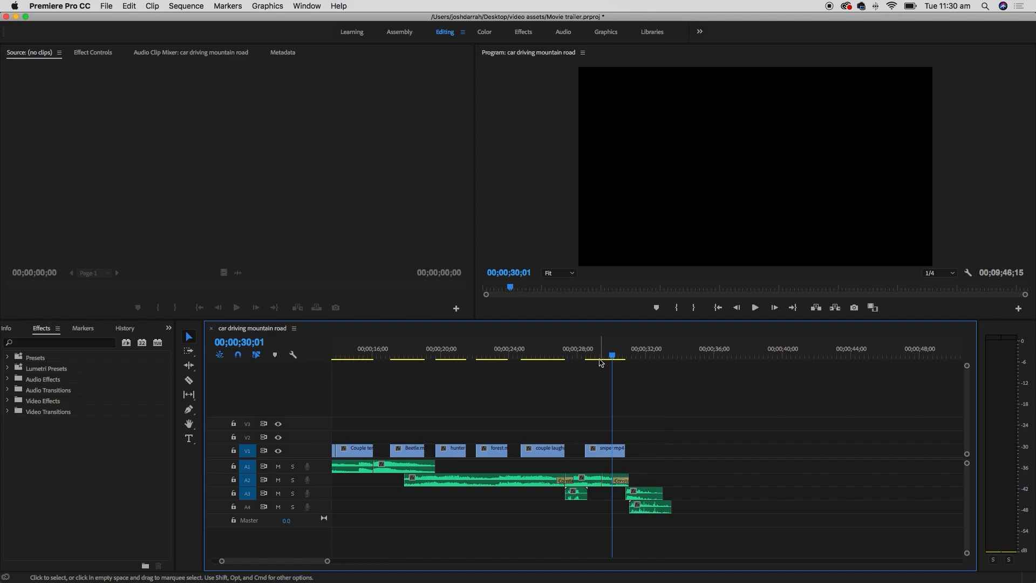
click(630, 354)
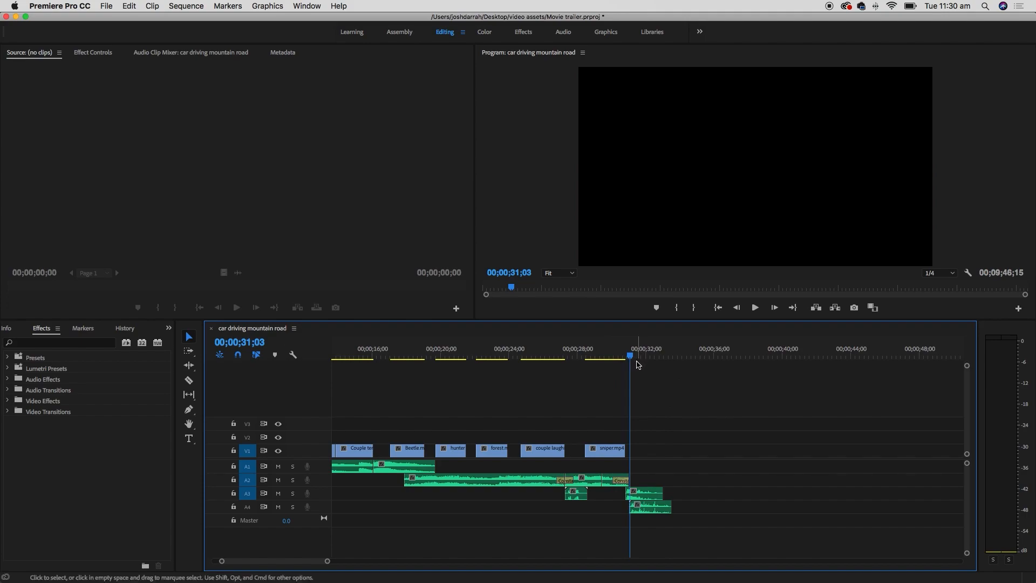
click(606, 33)
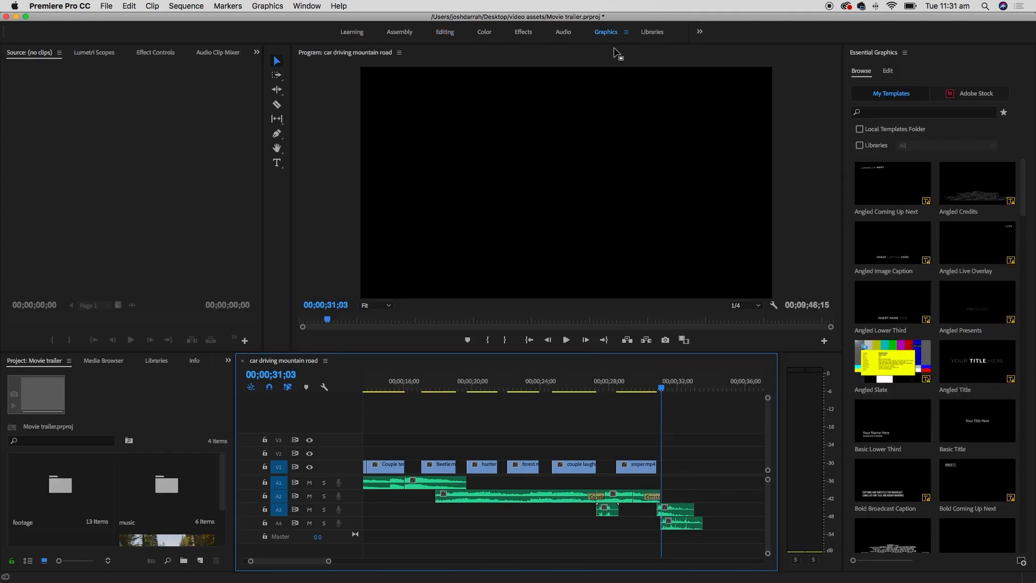
drag(1023, 189, 1024, 217)
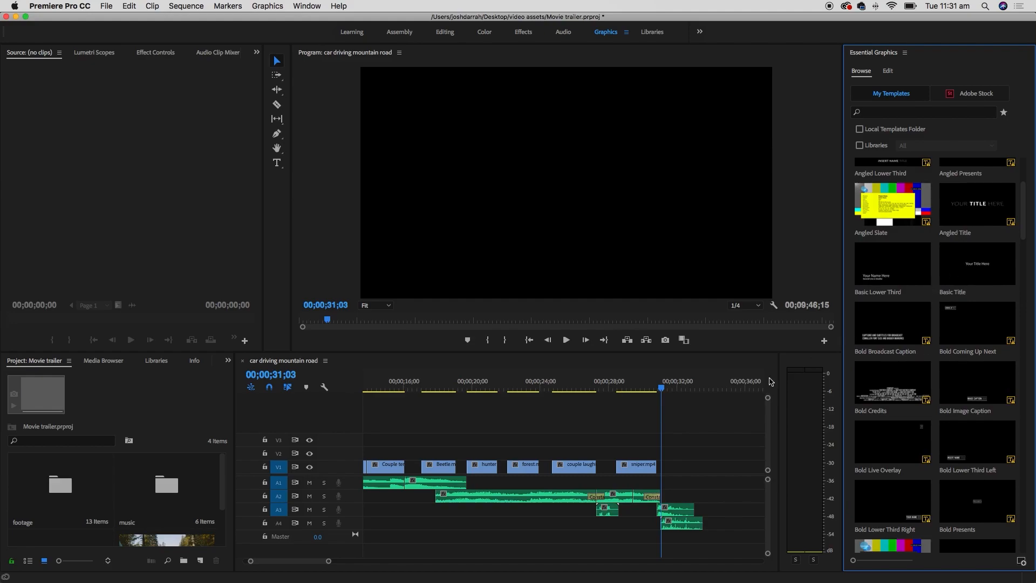
- Drag the Basic Title template into the sequence and move it onto V1 right after sniper.mp4
drag(974, 269, 664, 440)
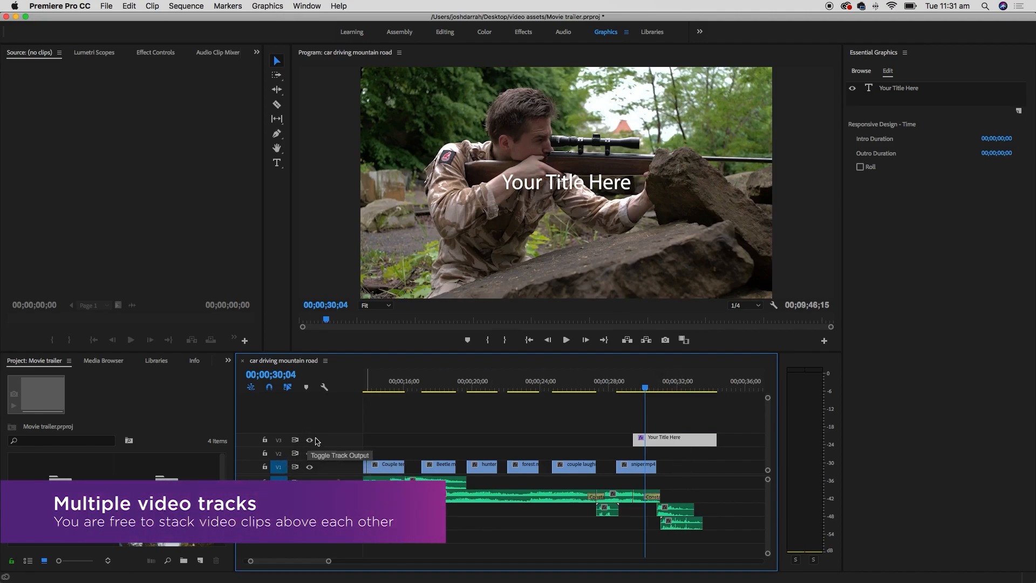
drag(659, 441, 691, 467)
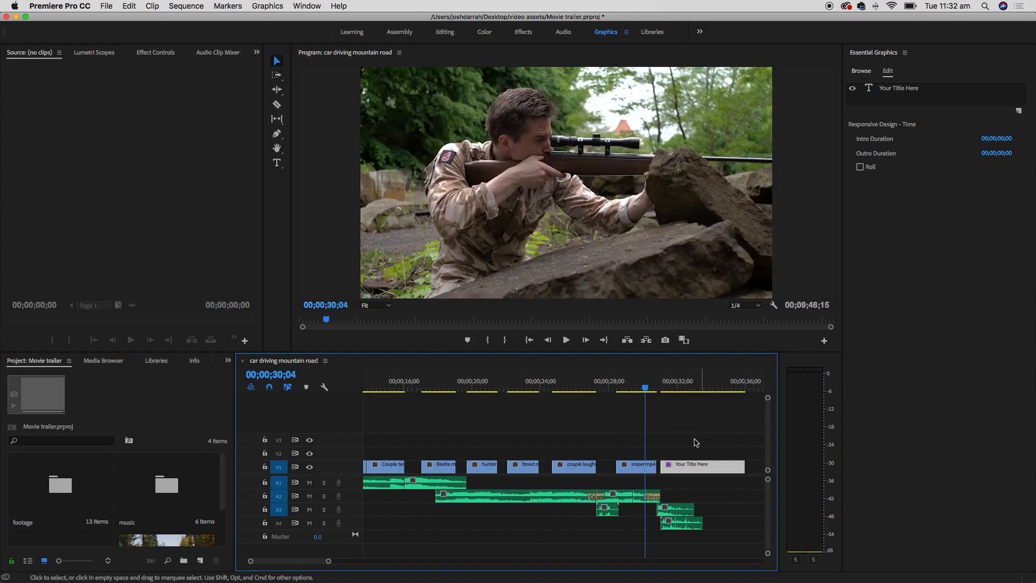
- Replace the 'Your Title Here' text with HAPPY and select the word
click(672, 387)
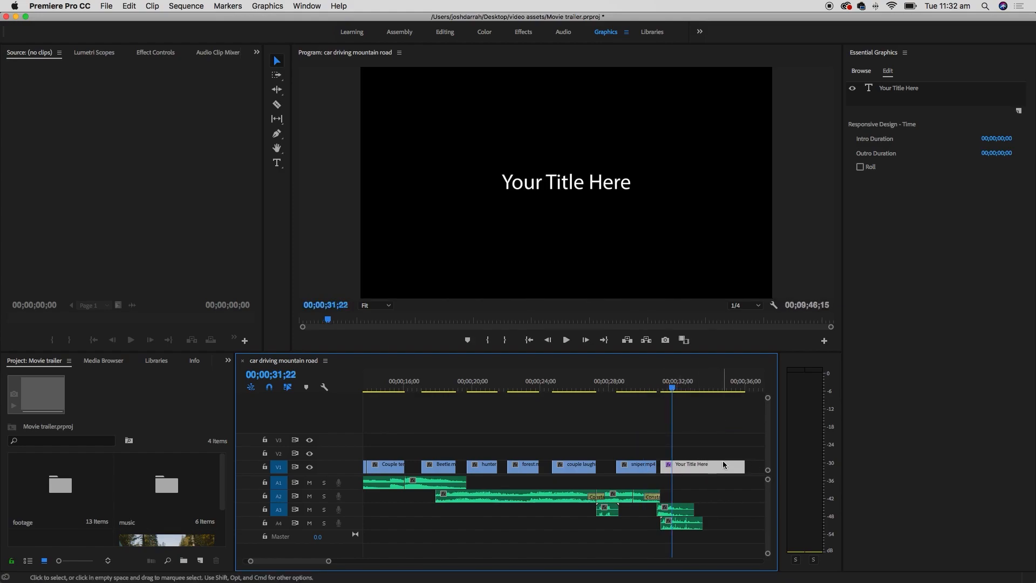
double_click(579, 185)
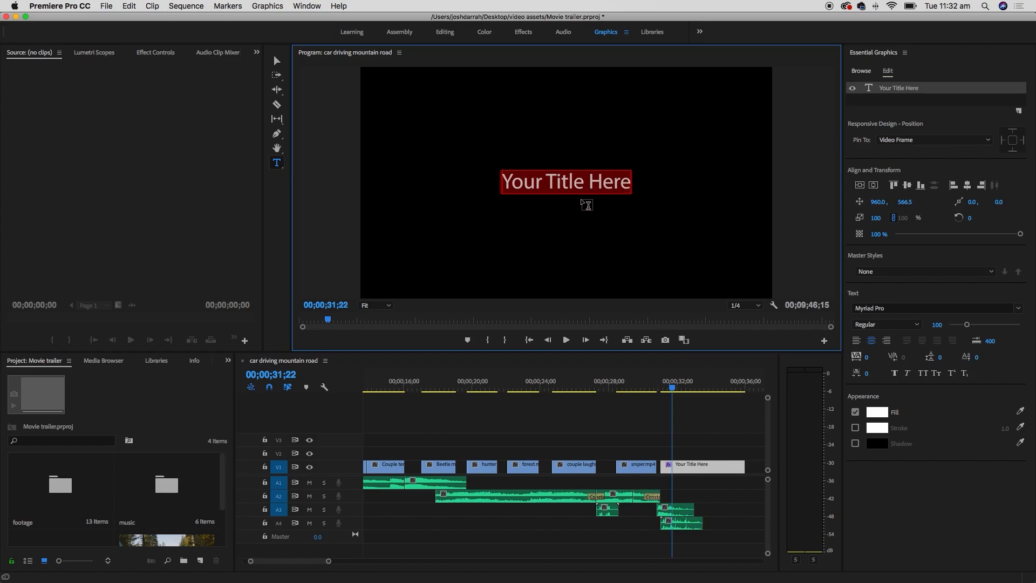
text(HAPPY)
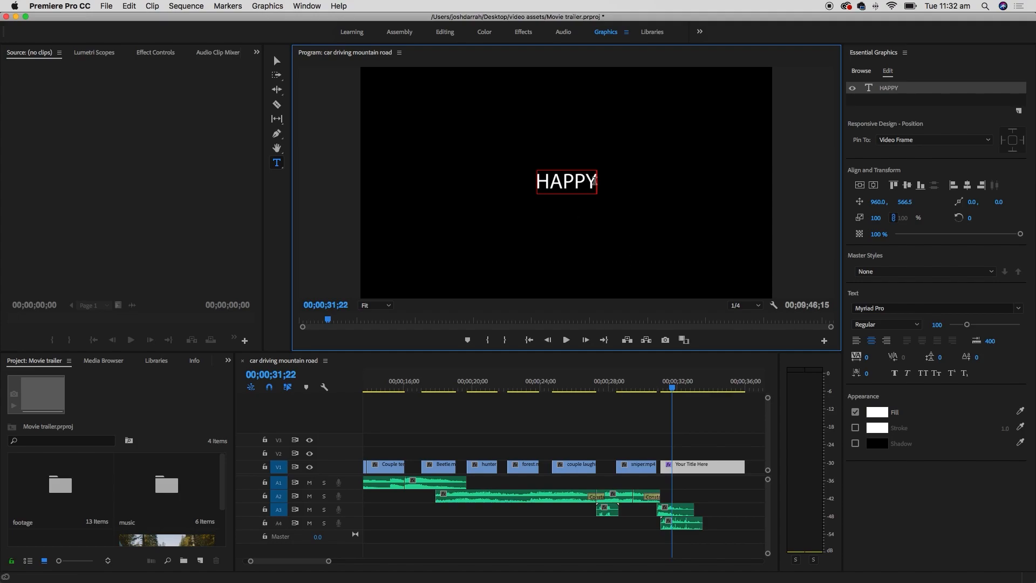
double_click(544, 185)
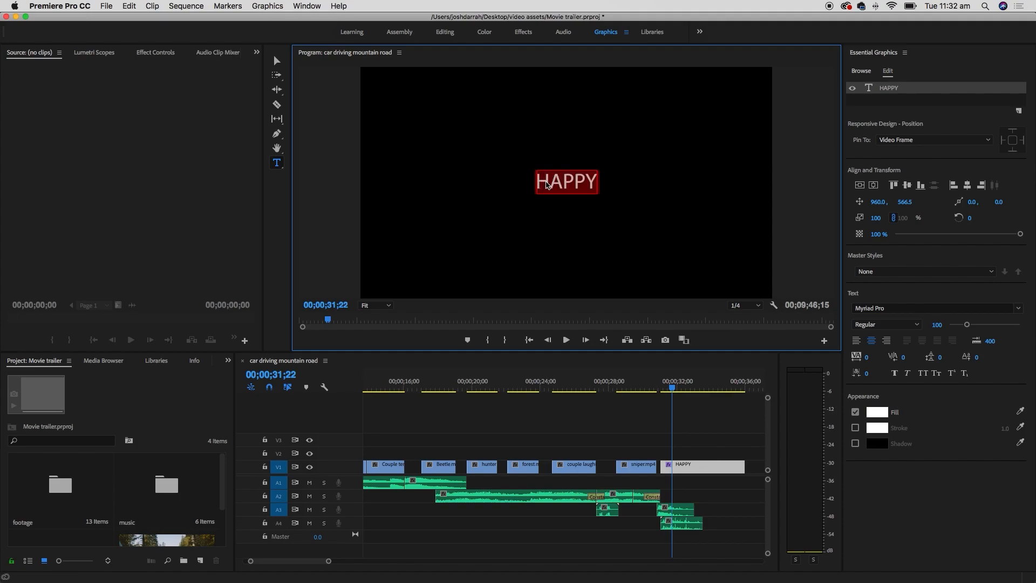
click(548, 180)
drag(540, 181, 603, 178)
click(898, 308)
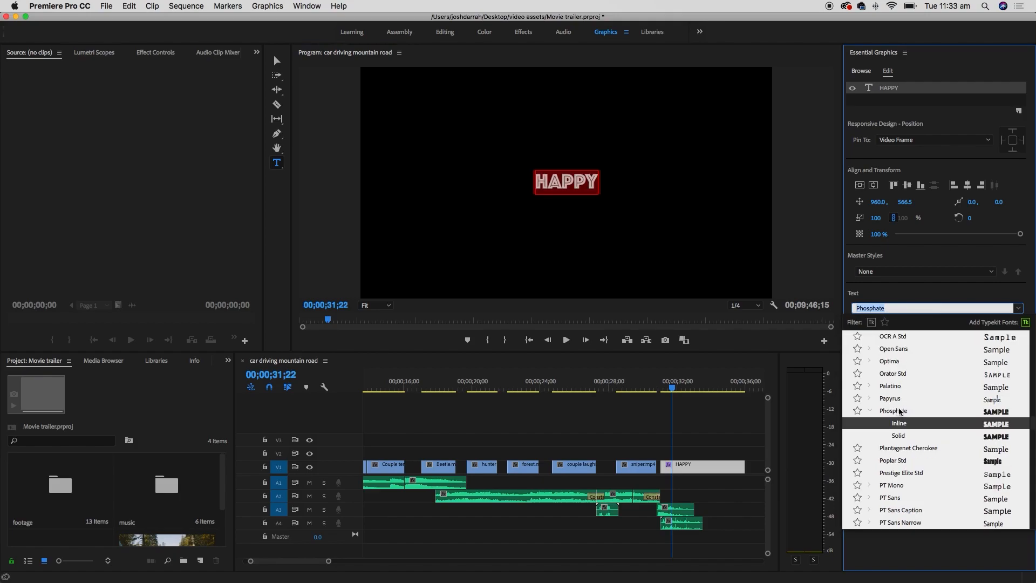
- Set HAPPY in the Phosphate Solid font at size 279
click(899, 411)
click(911, 308)
scroll(916, 381, up, 4)
click(916, 399)
click(590, 188)
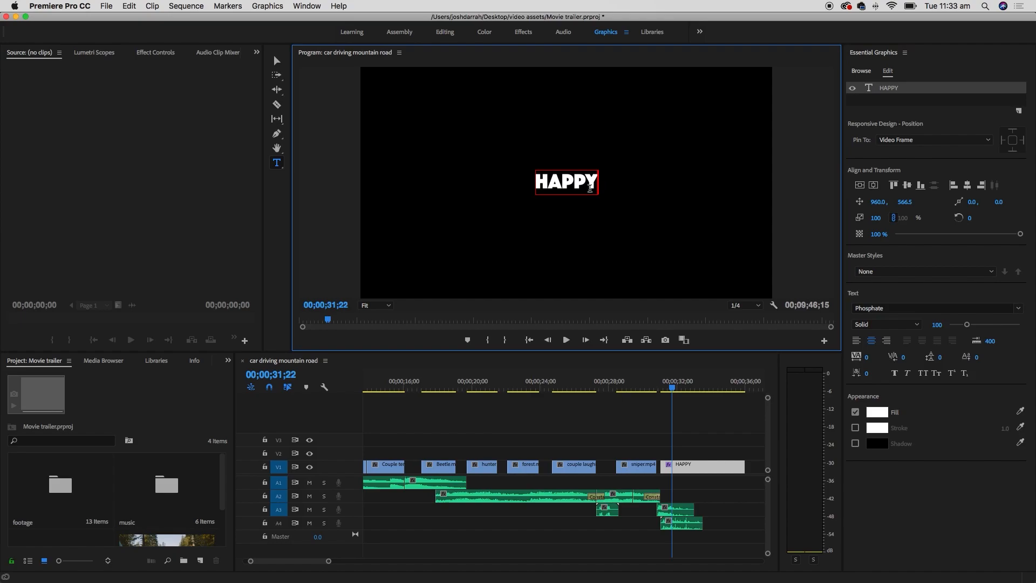
drag(540, 181, 605, 183)
drag(967, 326, 1000, 325)
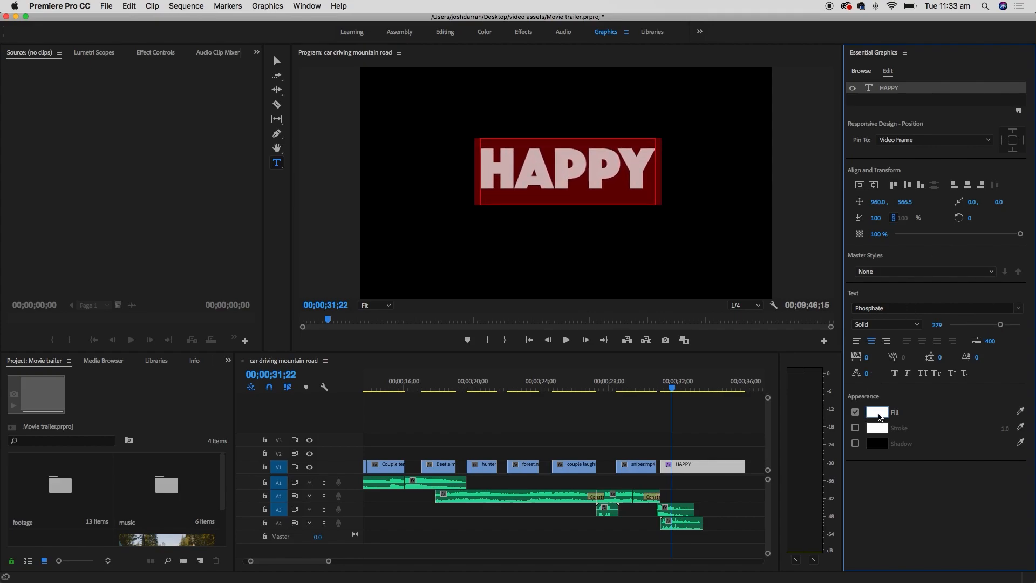
- Start choosing a new fill colour for HAPPY in the colour picker
click(877, 412)
mouse_move(628, 375)
mouse_down()
mouse_move(591, 347)
mouse_move(616, 380)
mouse_move(644, 342)
mouse_move(653, 361)
mouse_up()
drag(680, 324, 682, 402)
- Apply a vivid magenta fill (EB3DED) to HAPPY and reselect the text
click(680, 403)
click(632, 386)
mouse_move(632, 386)
mouse_down()
mouse_move(625, 411)
mouse_move(632, 419)
mouse_up()
click(769, 284)
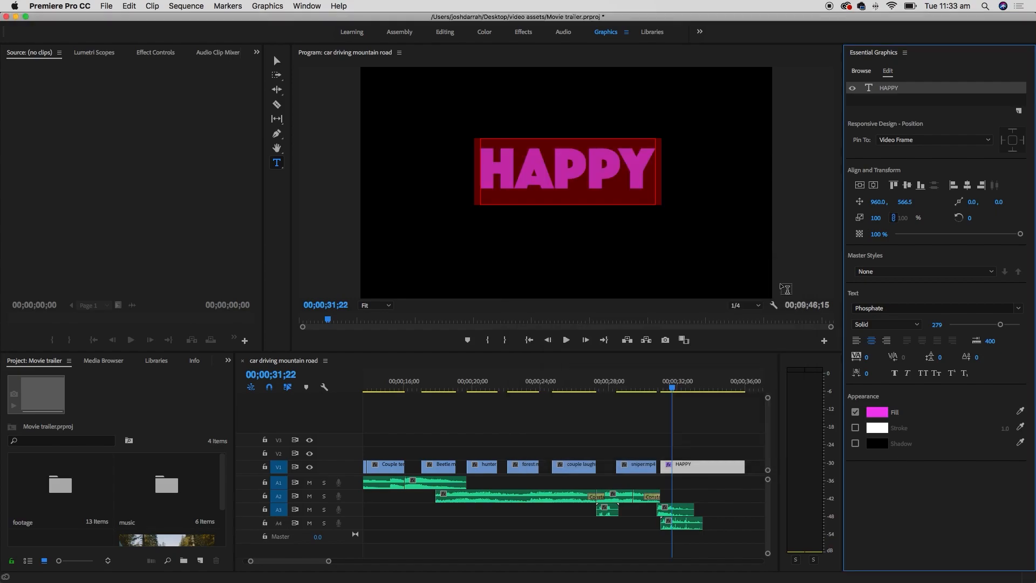
click(702, 156)
drag(648, 171, 492, 163)
- Change the HAPPY fill back to white (FFFFFF)
click(876, 411)
drag(452, 254, 379, 293)
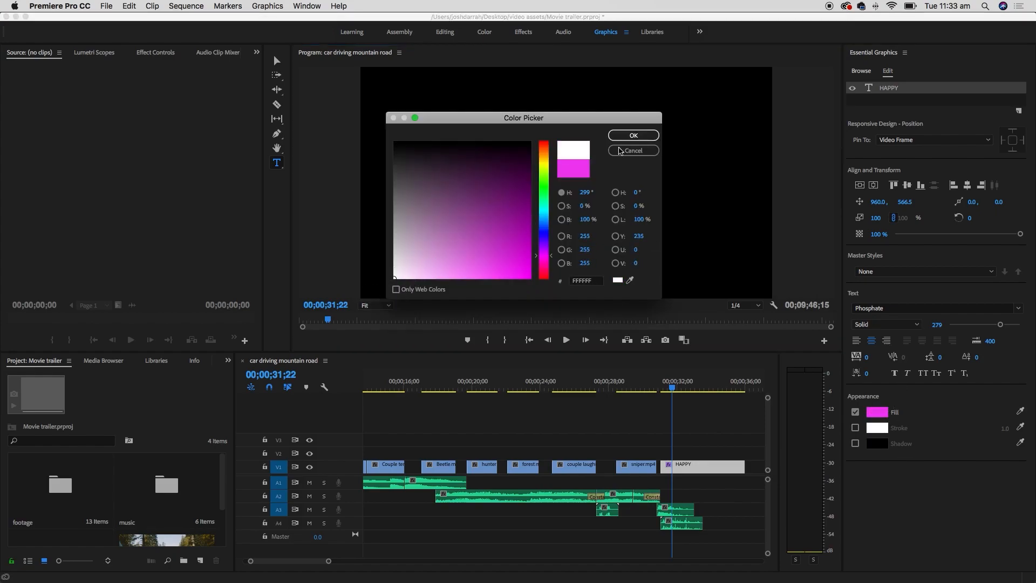
click(635, 135)
click(634, 161)
drag(645, 173, 474, 168)
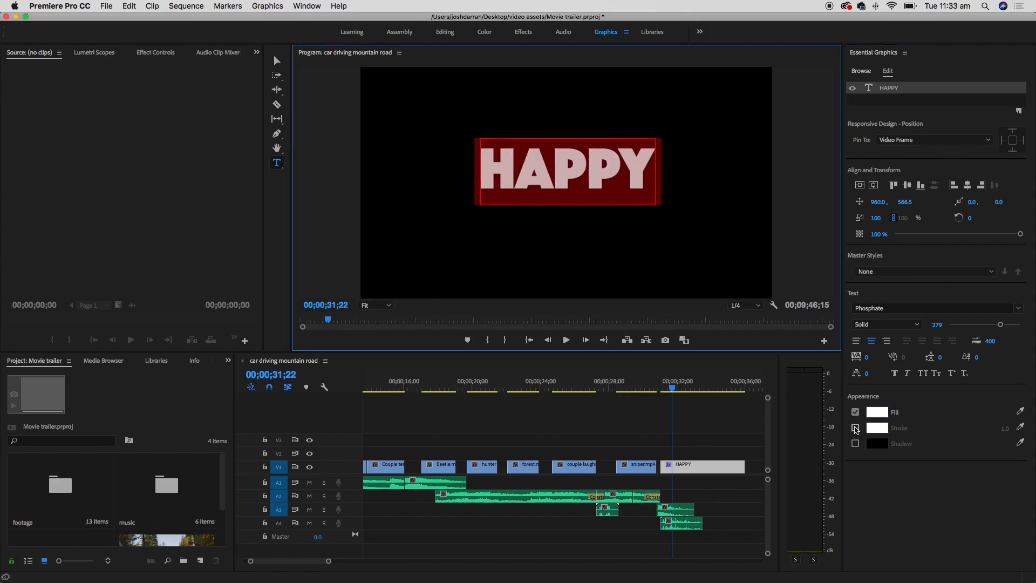
- Turn on a red stroke around the HAPPY text
click(855, 428)
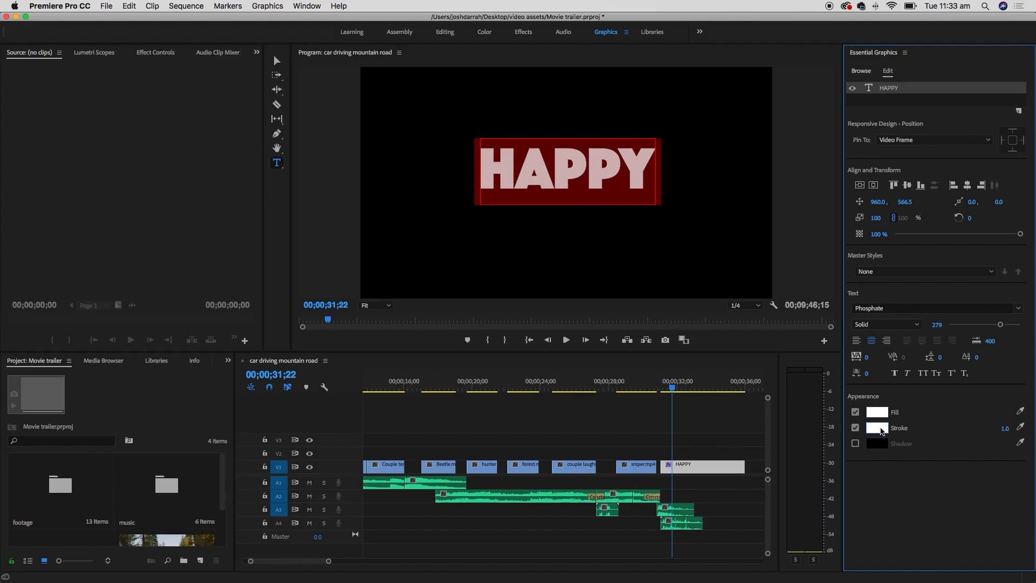
click(881, 428)
drag(521, 251, 526, 278)
click(651, 136)
click(651, 179)
drag(652, 174, 480, 172)
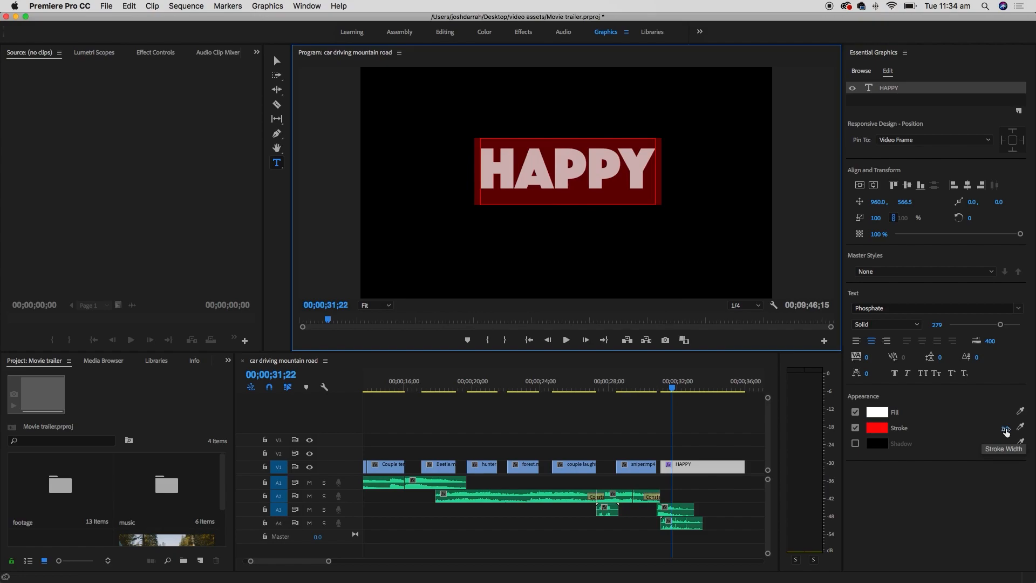
- Set the stroke width to 20, then switch the stroke off
click(1005, 429)
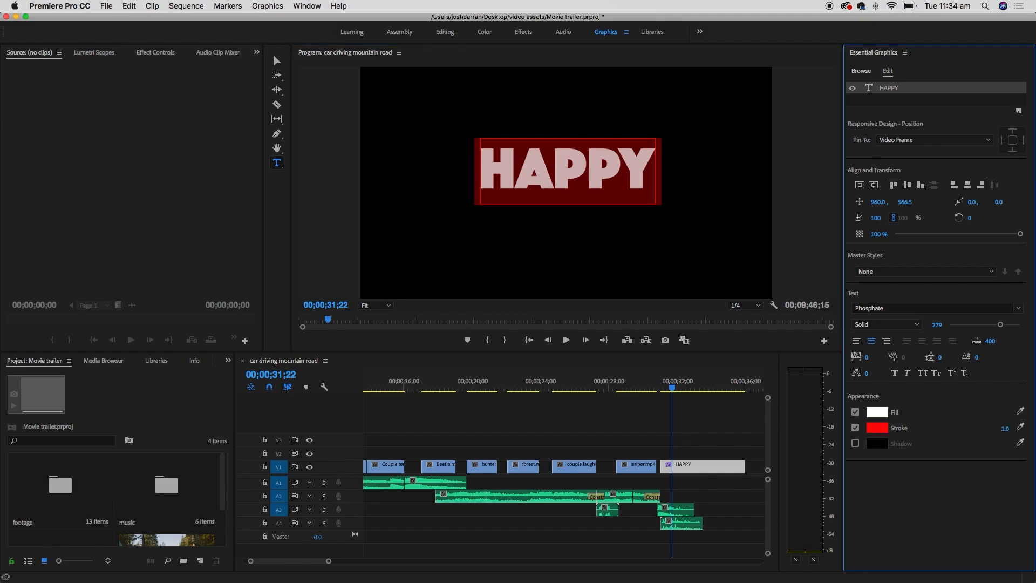
mouse_move(1005, 428)
mouse_down()
mouse_move(1032, 429)
mouse_move(1021, 429)
mouse_up()
click(1004, 428)
text(20)
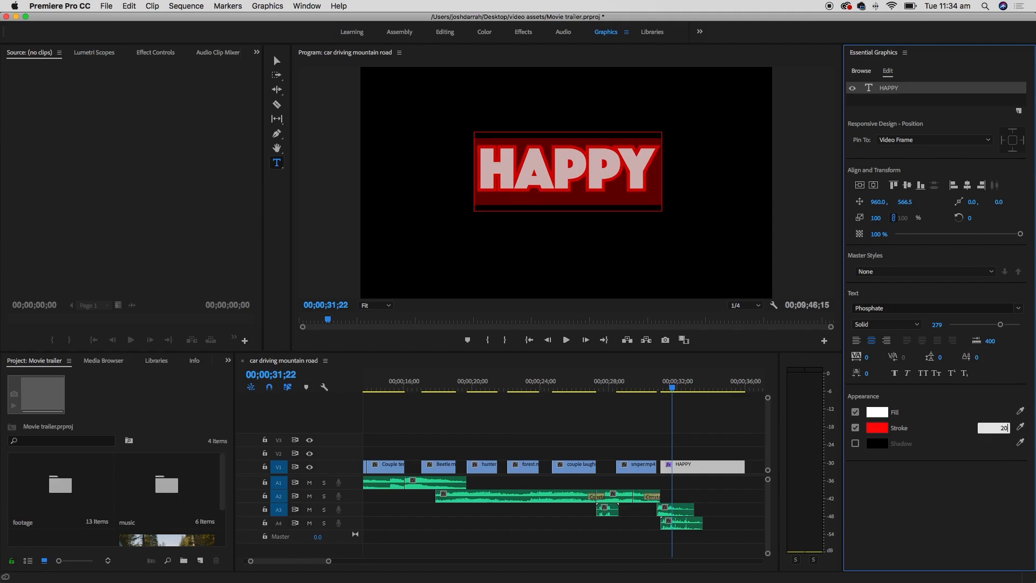
key(Return)
click(647, 176)
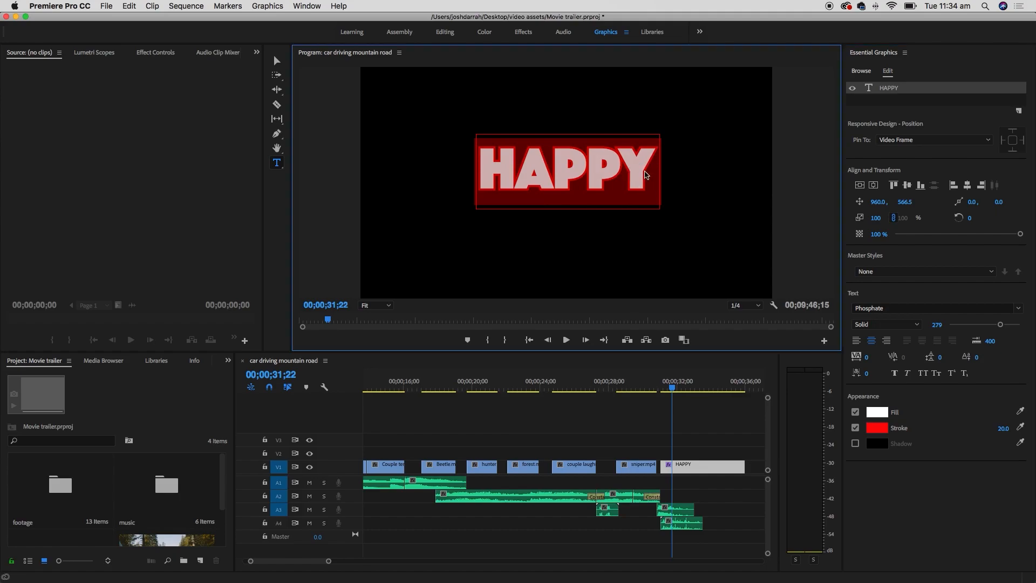
drag(652, 168, 495, 158)
click(855, 428)
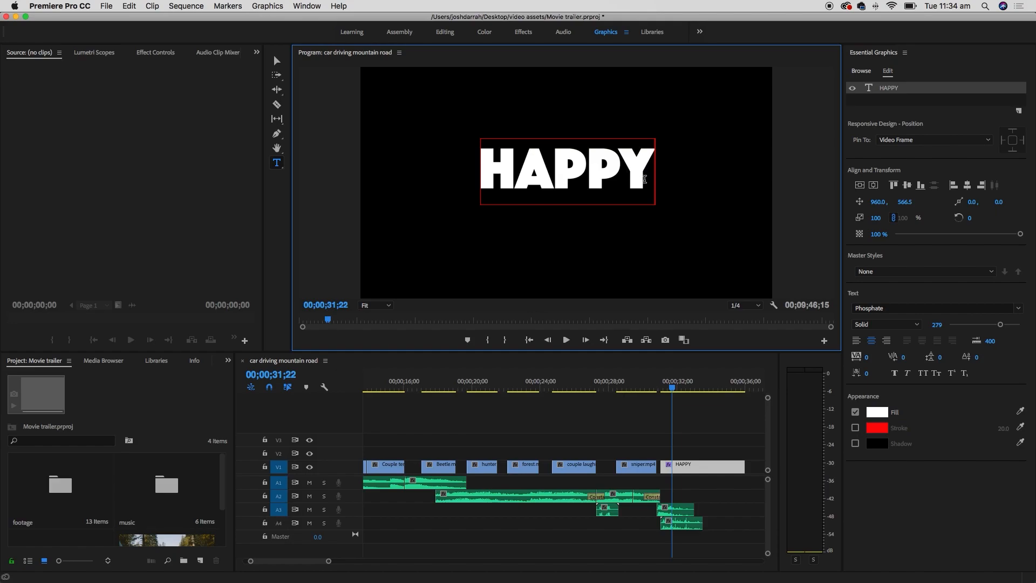
- Add CAMPERS as a second line under HAPPY and select both lines
key(Return)
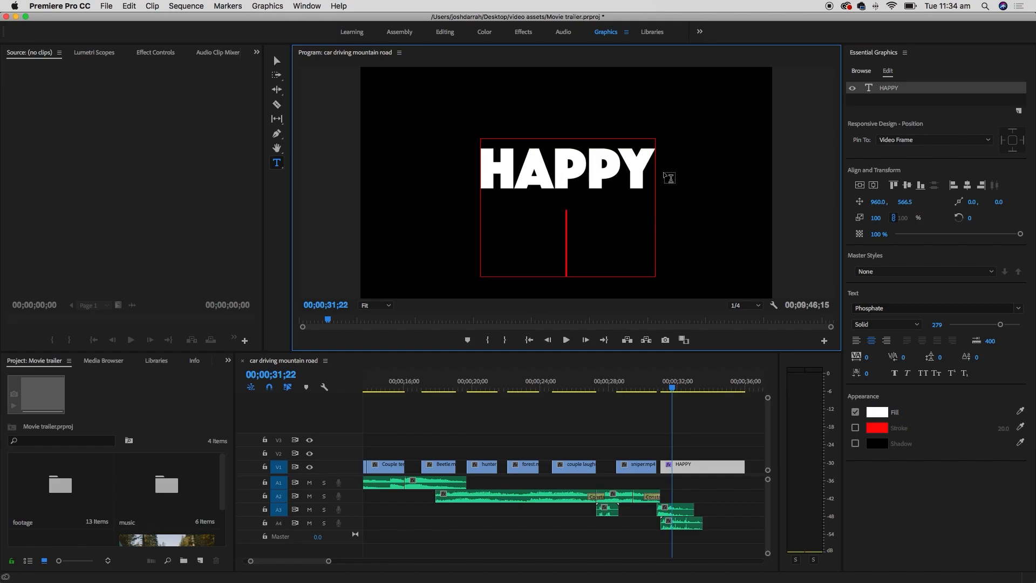
text(CAMPERS)
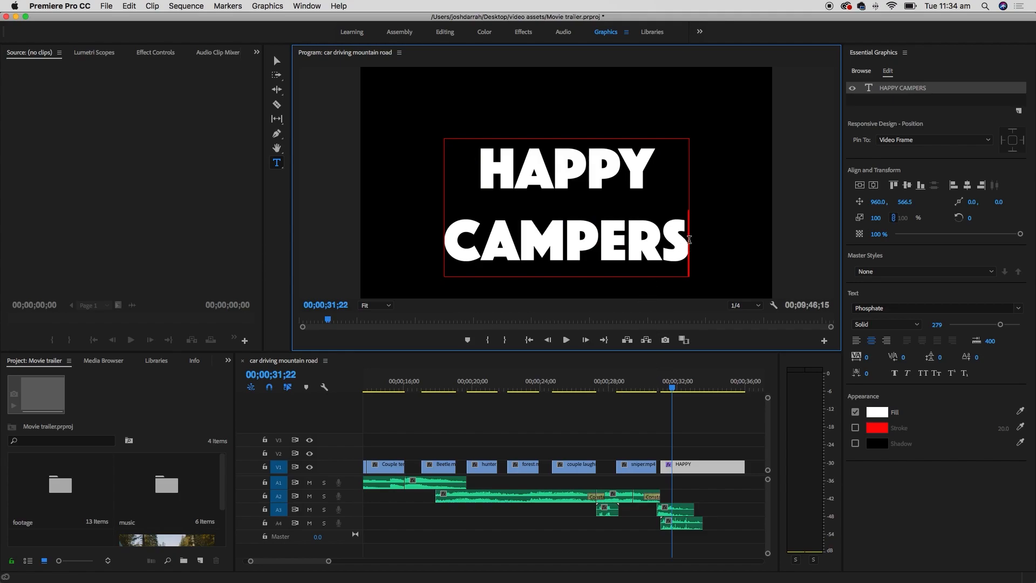
drag(687, 236, 464, 165)
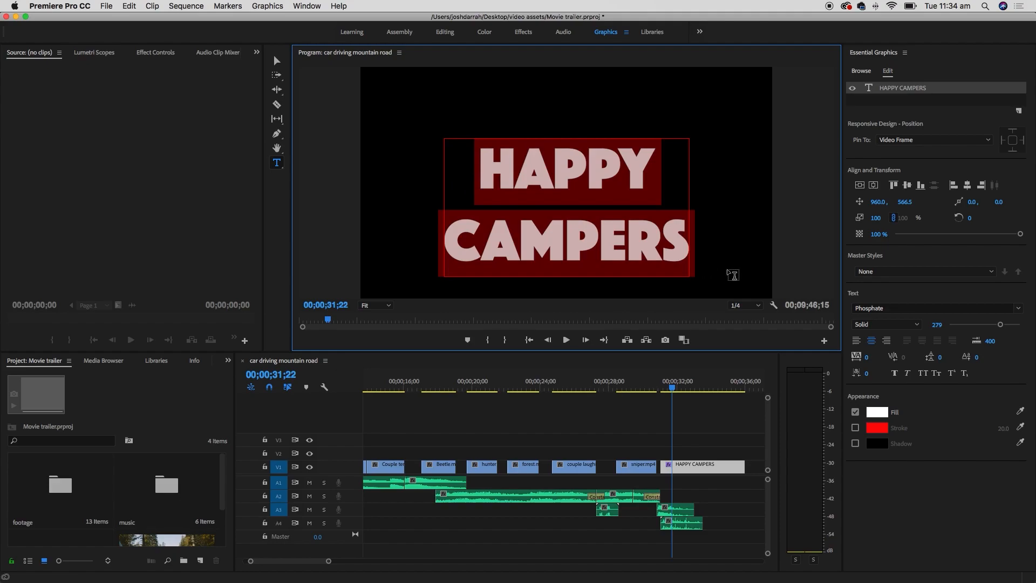
- Centre-align the two lines and tighten leading and tracking to -15
click(872, 342)
click(857, 343)
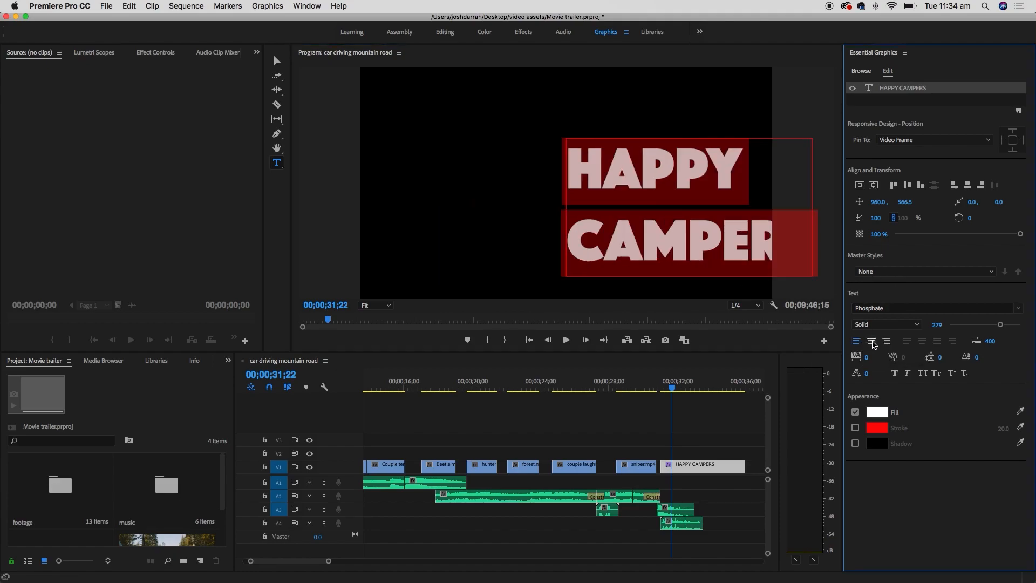
click(886, 340)
click(871, 341)
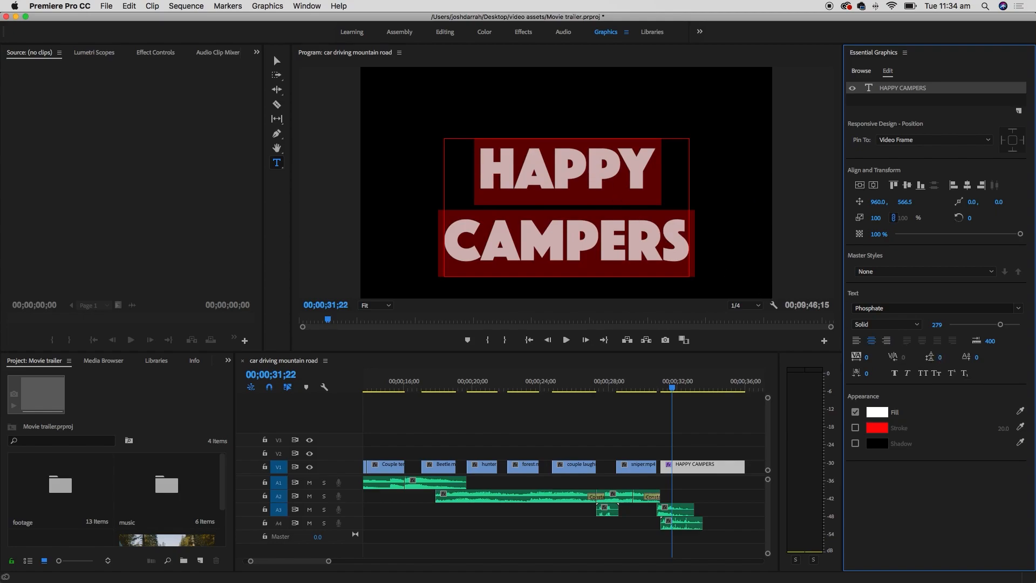
drag(939, 357, 879, 357)
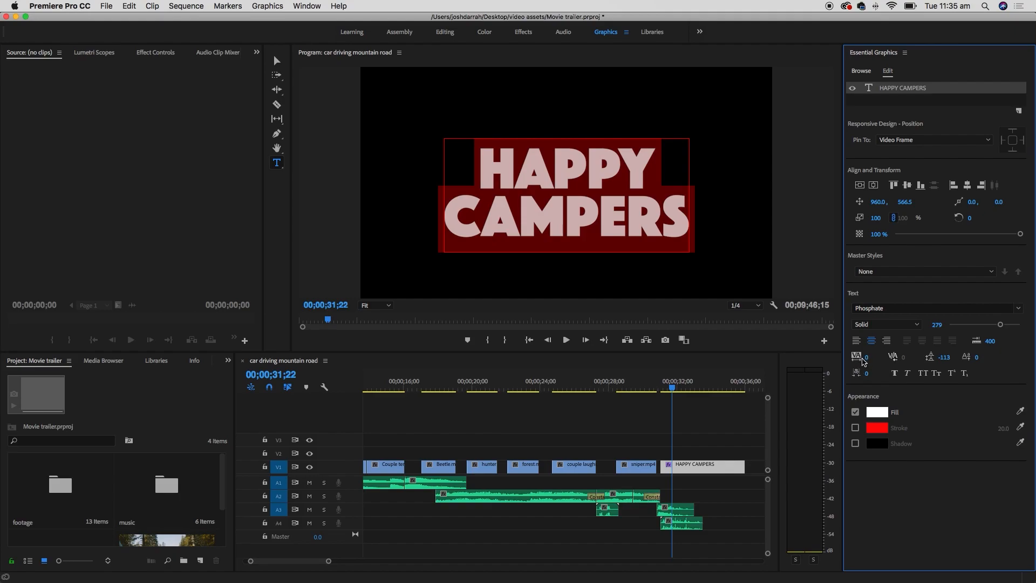
mouse_move(864, 357)
mouse_down()
mouse_move(886, 356)
mouse_move(859, 357)
mouse_up()
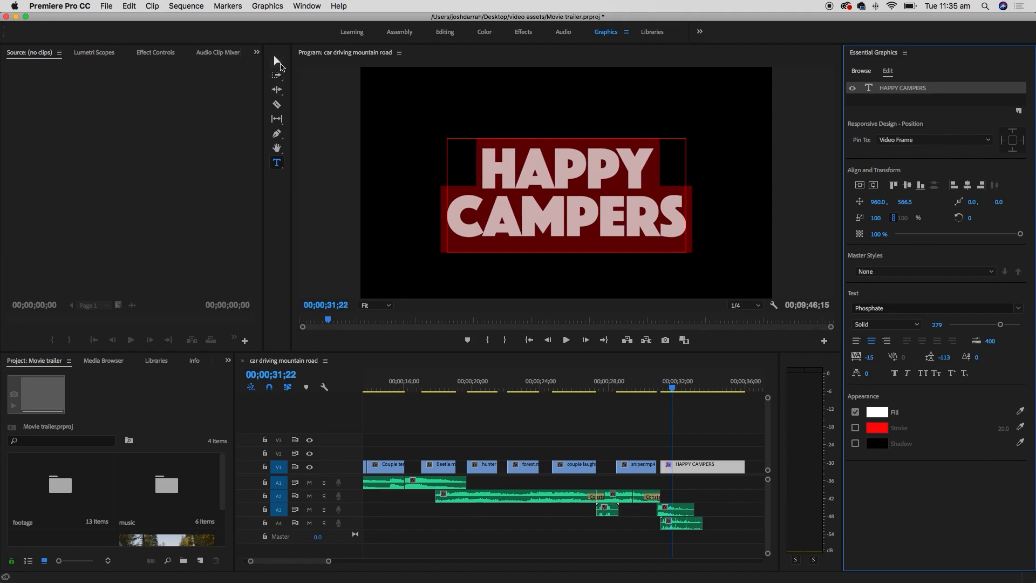
- Test-drag the HAPPY CAMPERS title toward the lower left, then undo so it stays centred
click(277, 62)
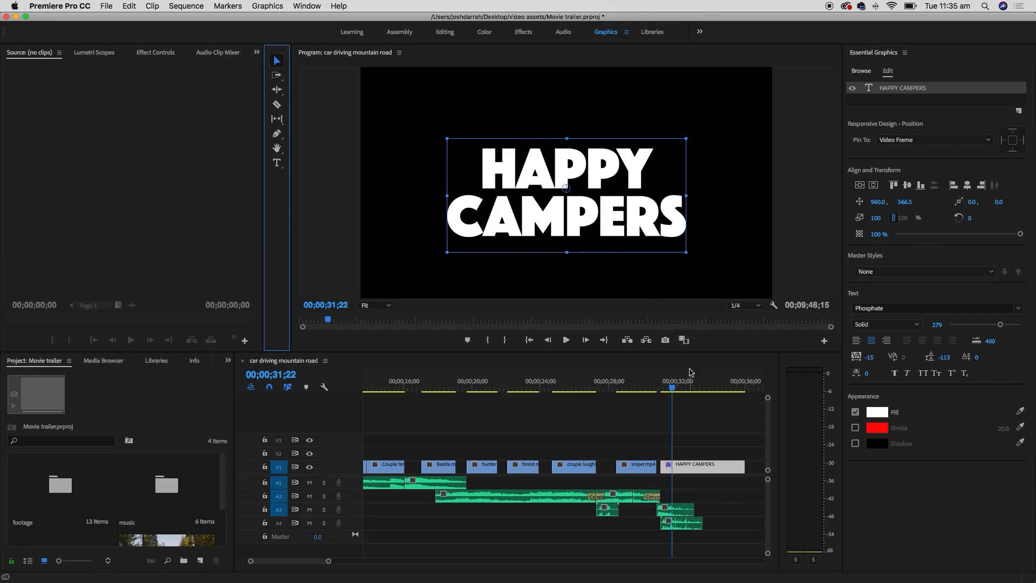
click(701, 438)
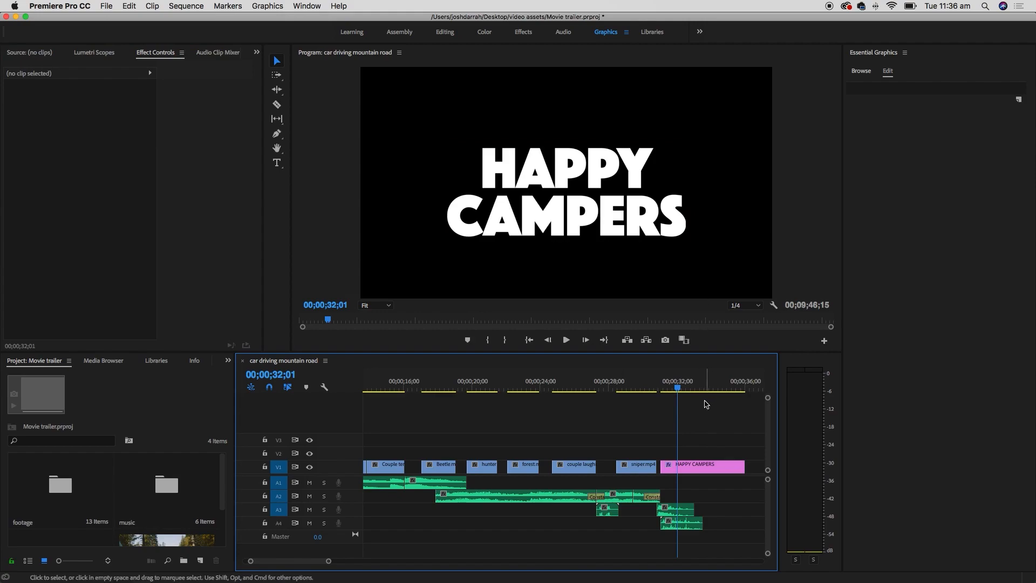
drag(680, 389, 685, 389)
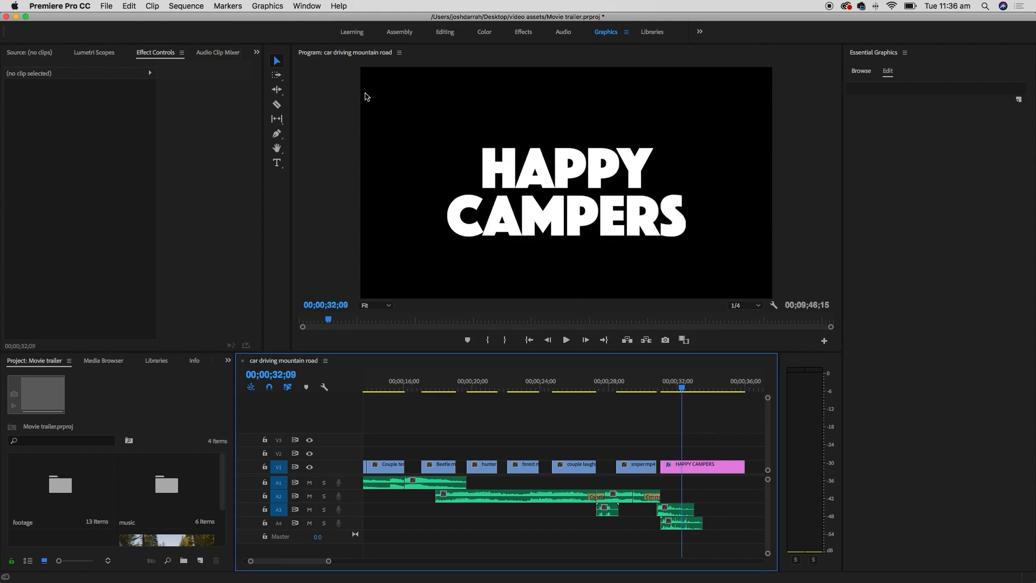
drag(576, 226, 503, 279)
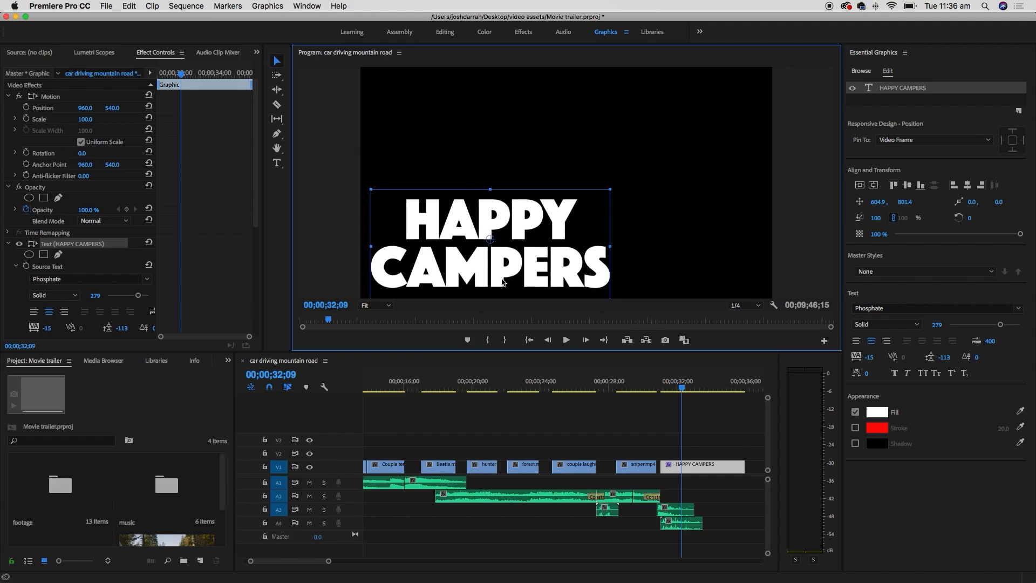
click(750, 448)
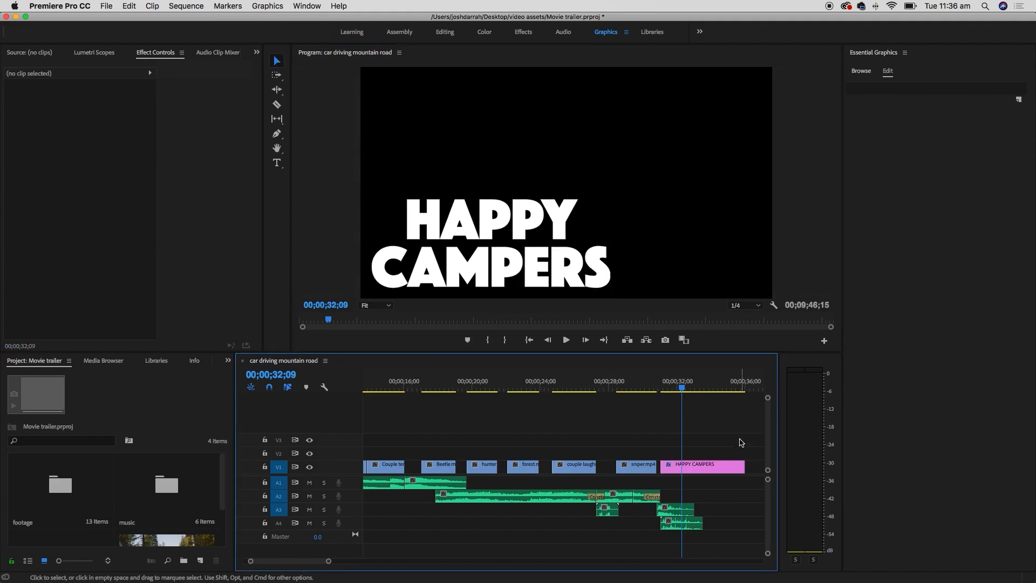
key(super+z)
key(super+z)
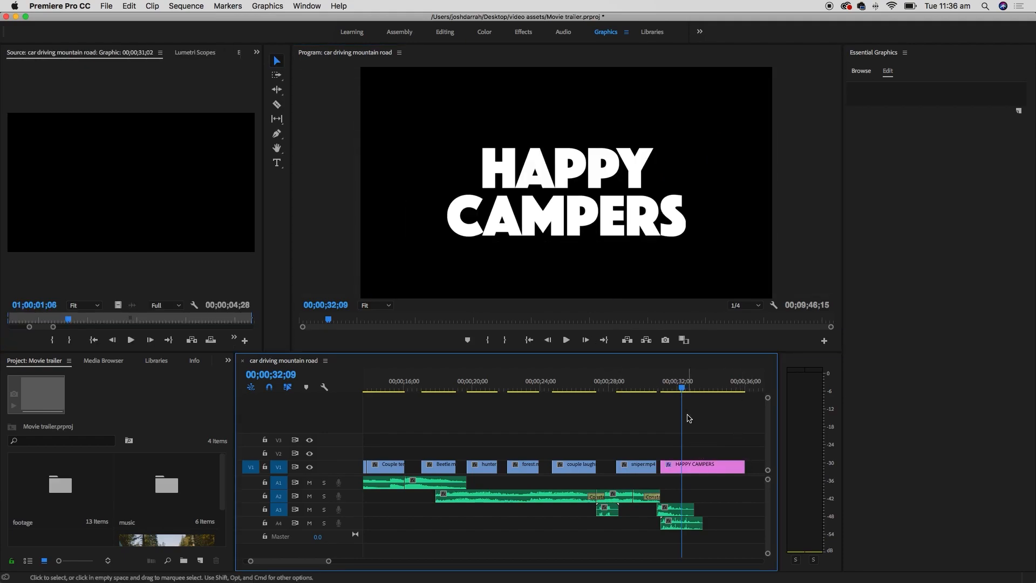
- Bring up the Effect Controls panel for the selected HAPPY CAMPERS clip
click(695, 468)
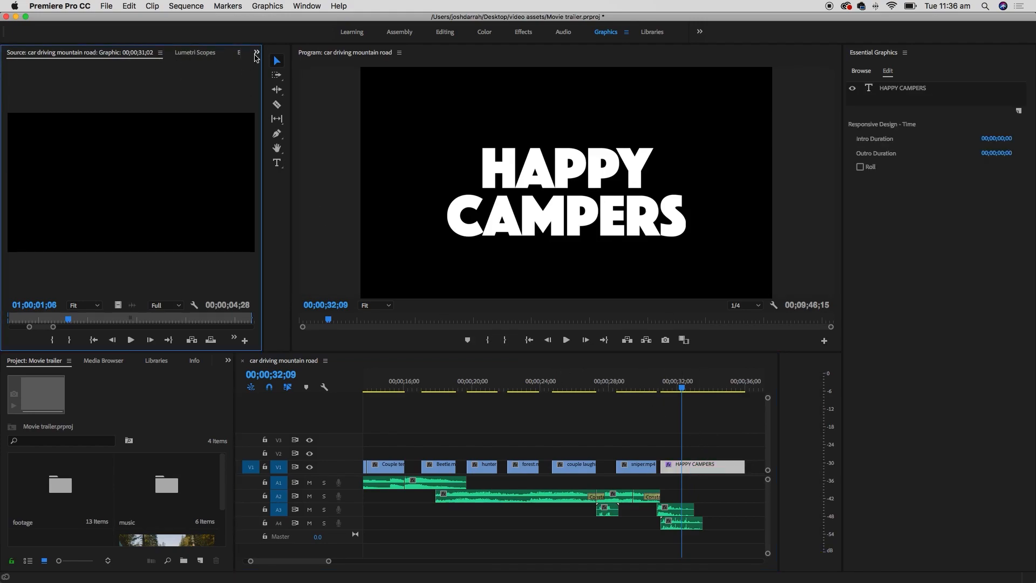
click(256, 53)
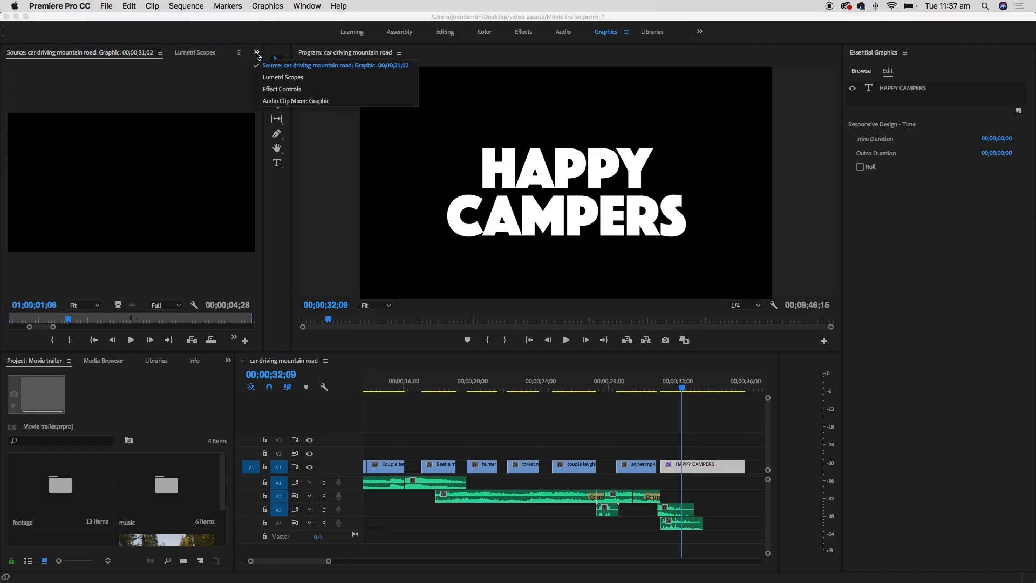
click(296, 89)
click(307, 6)
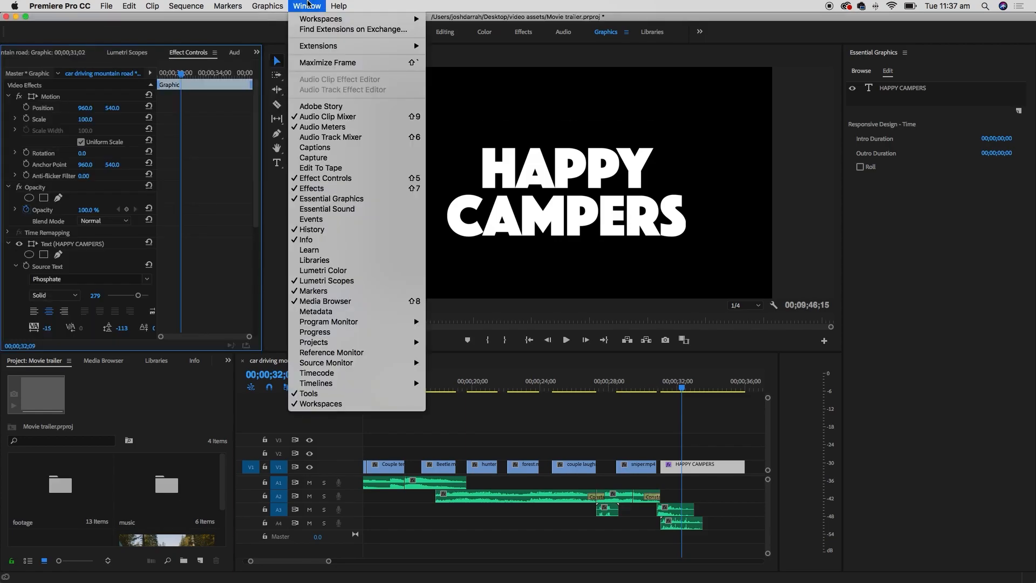
click(307, 4)
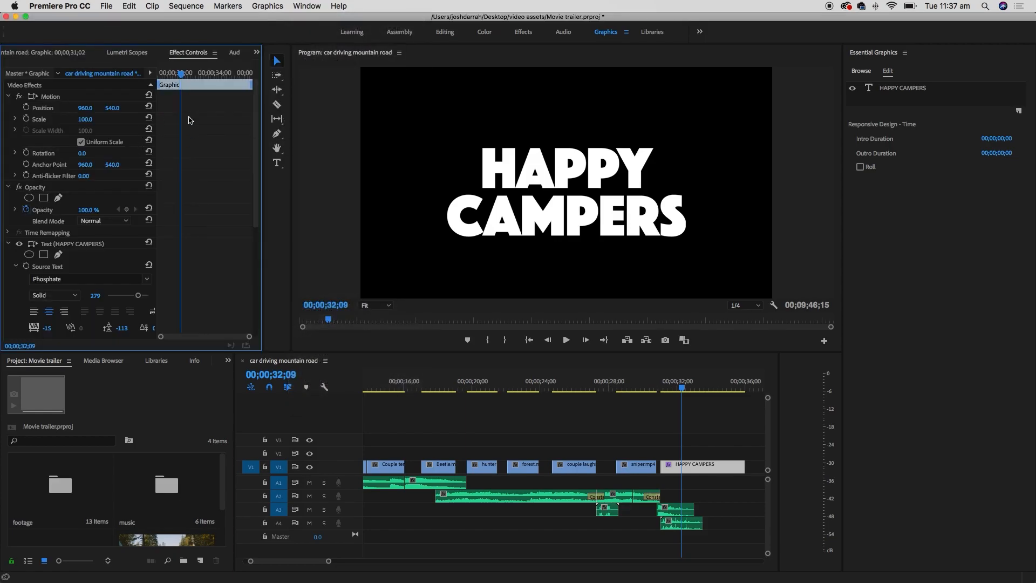
click(302, 5)
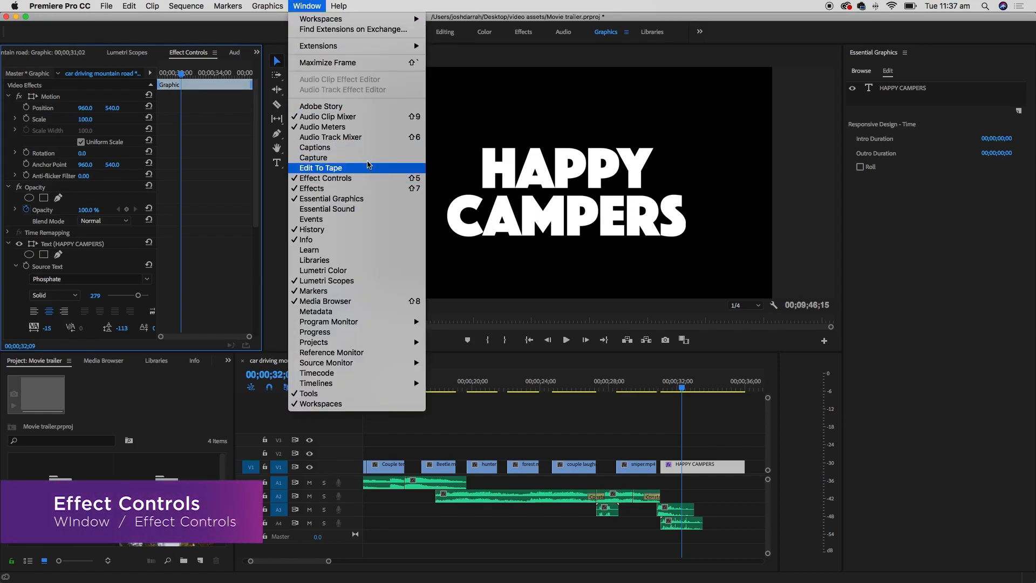
click(176, 38)
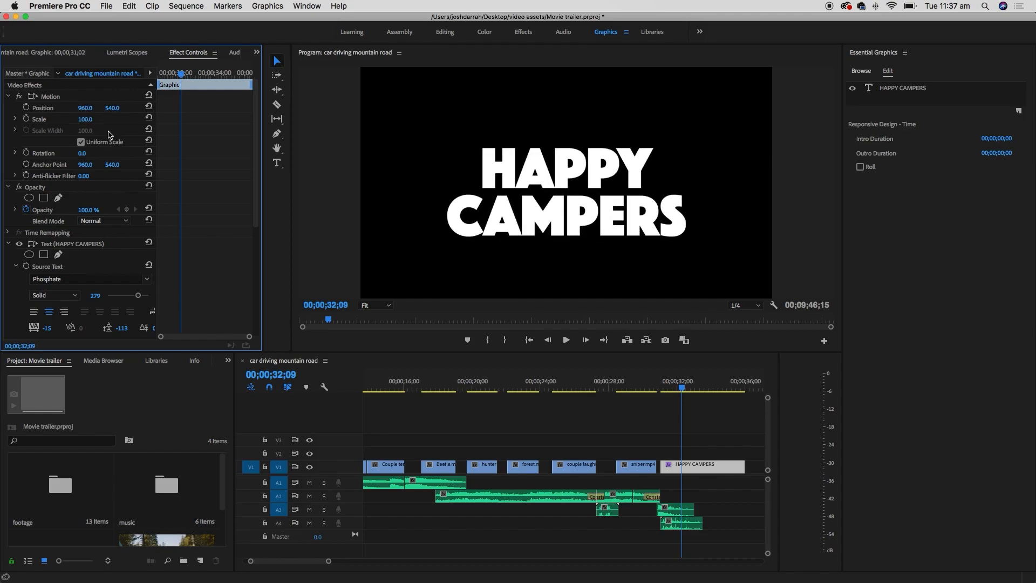
- Nudge the title's Motion Position, then move the HAPPY CAMPERS clip about three seconds later on V1
drag(86, 108, 180, 150)
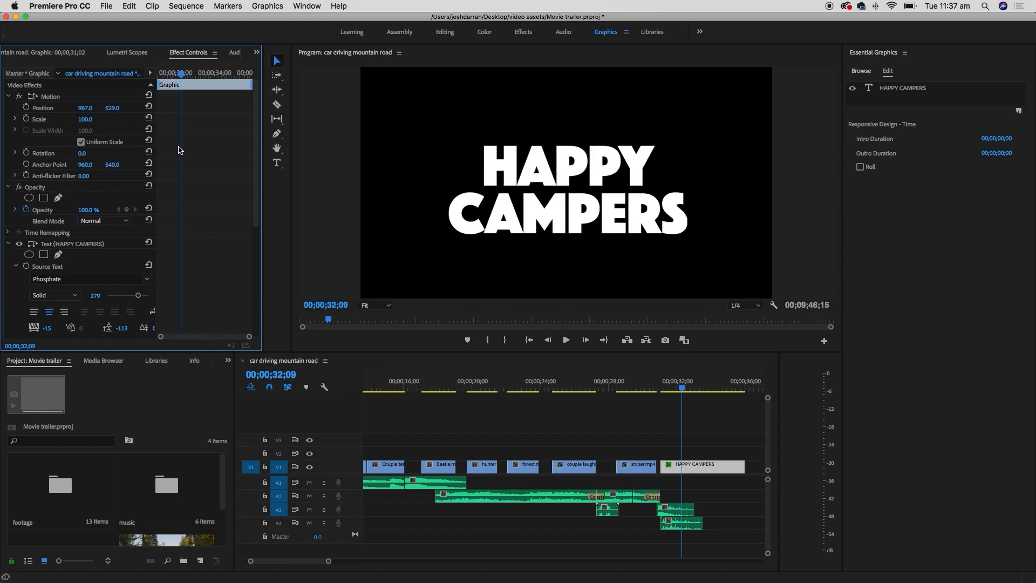
click(33, 97)
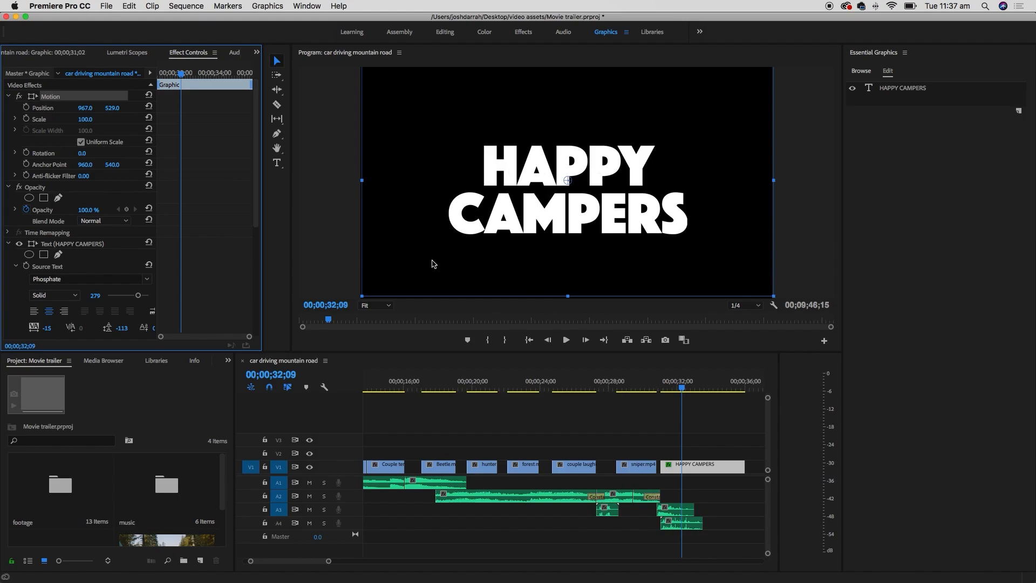
mouse_move(552, 217)
mouse_down()
mouse_move(523, 219)
mouse_move(561, 220)
mouse_up()
click(645, 415)
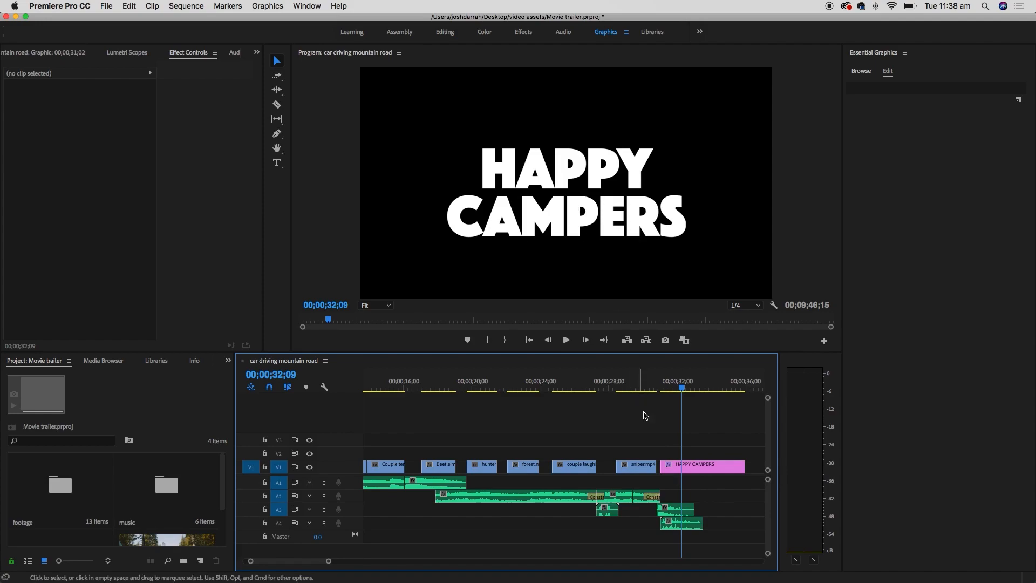
drag(673, 467, 723, 483)
- Play the ending to stop at 00;00;32;20 and snap the HAPPY CAMPERS clip's start there
drag(314, 560, 317, 560)
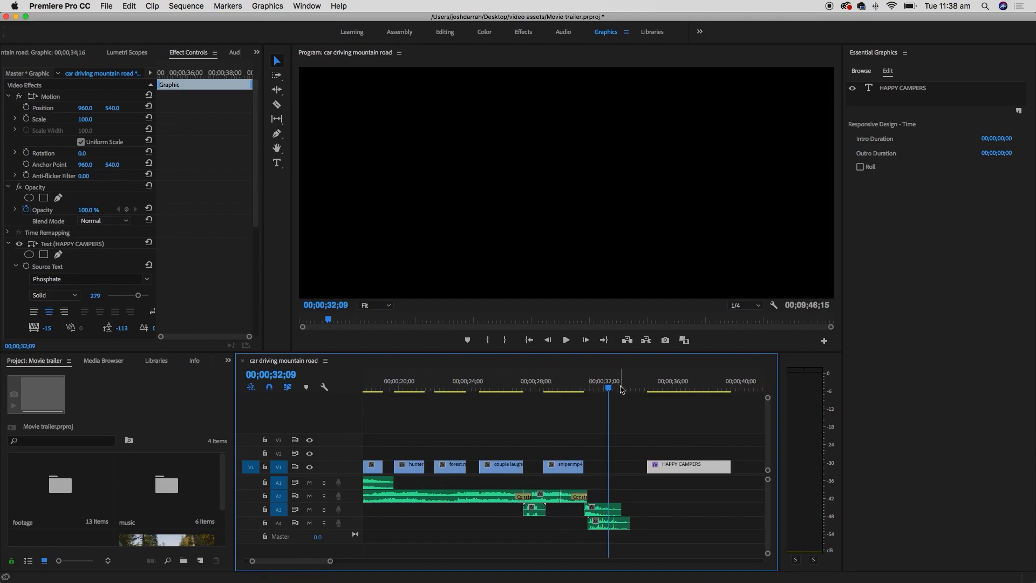
click(547, 382)
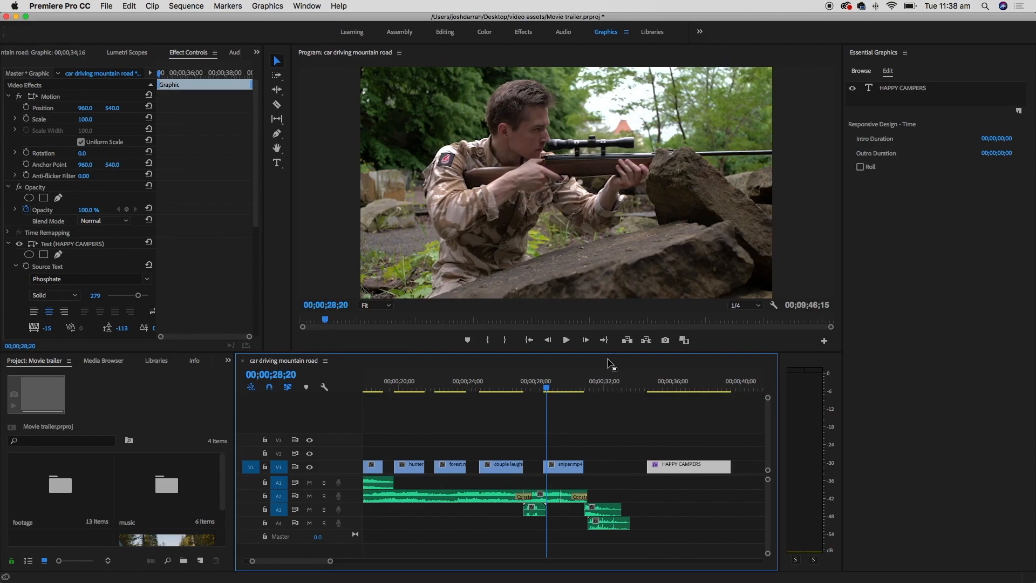
key(space)
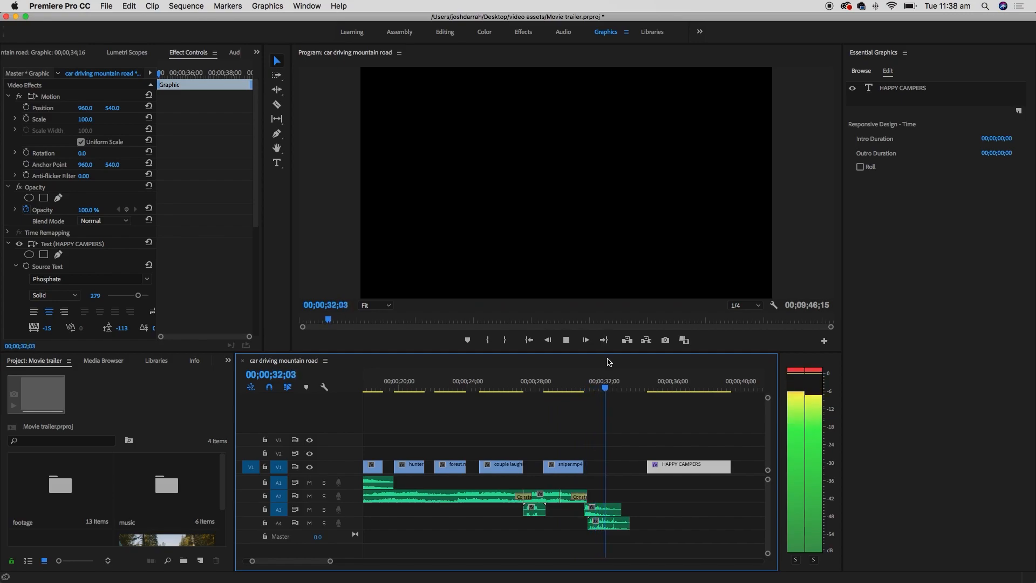
key(space)
click(572, 386)
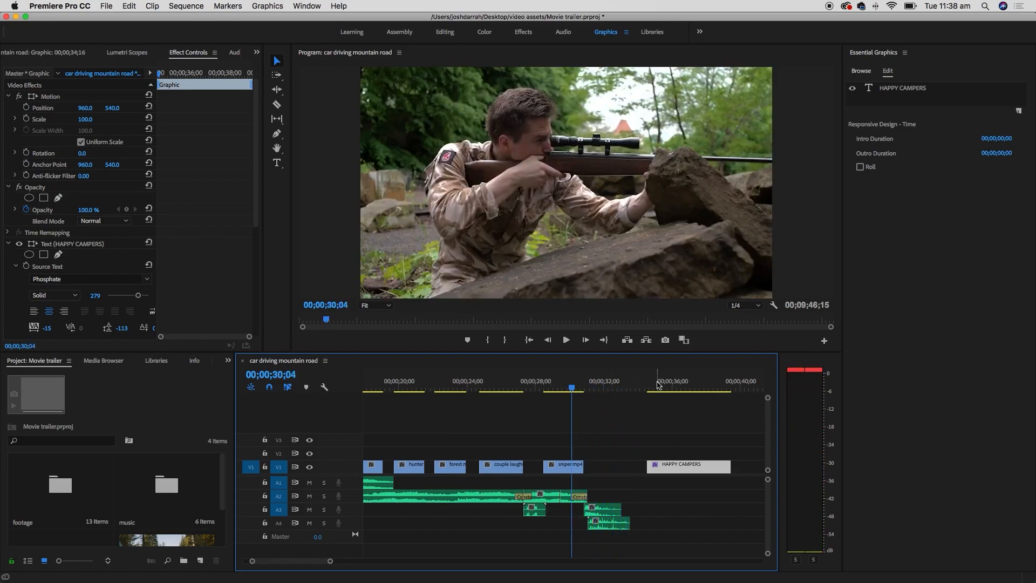
key(space)
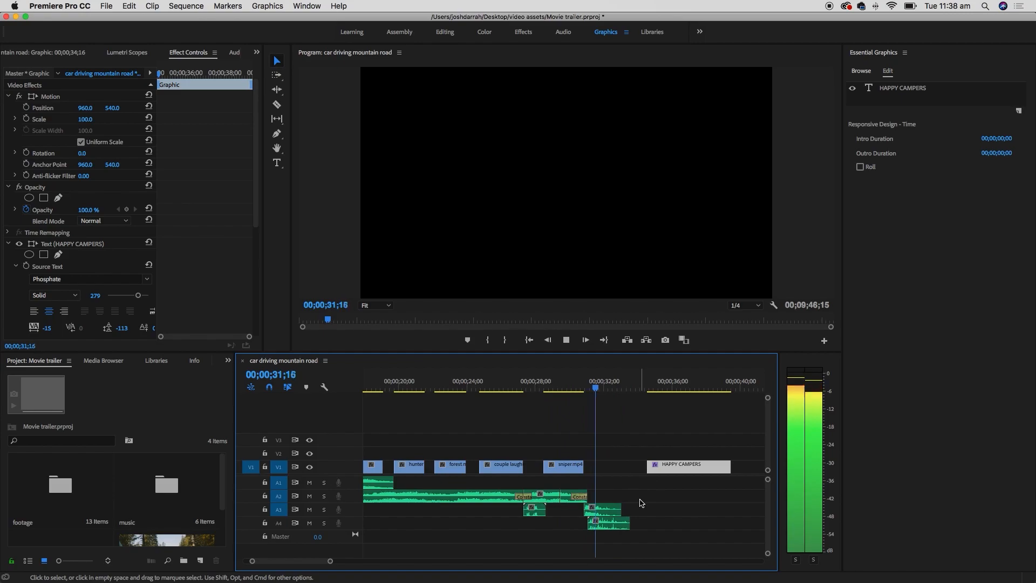
key(space)
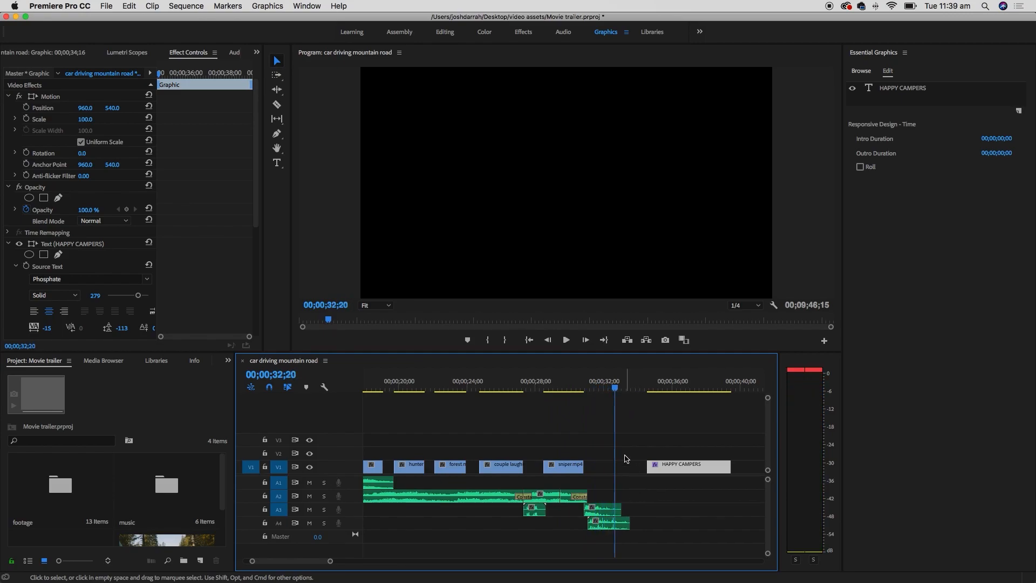
drag(679, 468, 648, 469)
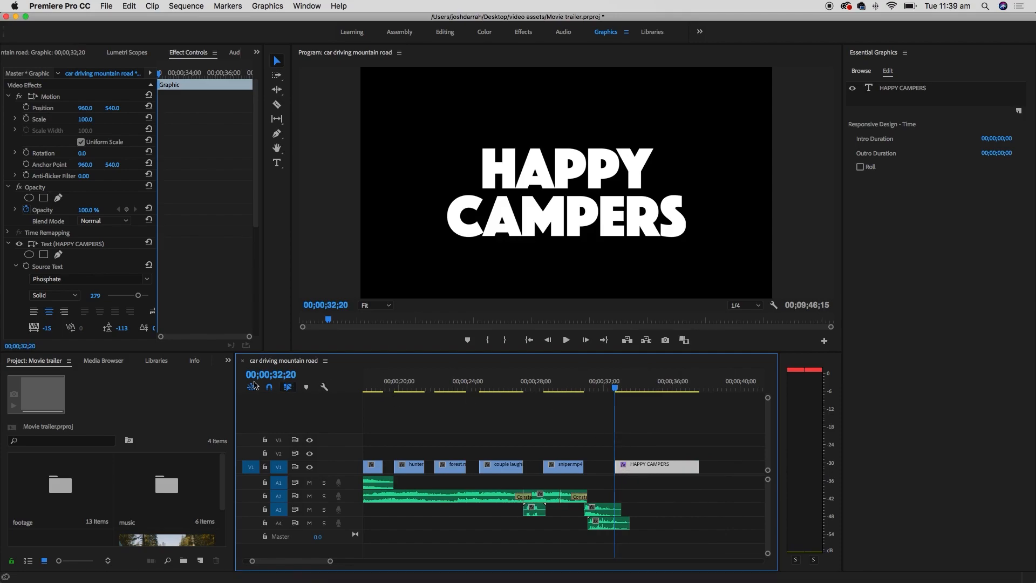
- Search Effects for 'cros' and drop a Cross Dissolve onto the start of the title clip
click(228, 361)
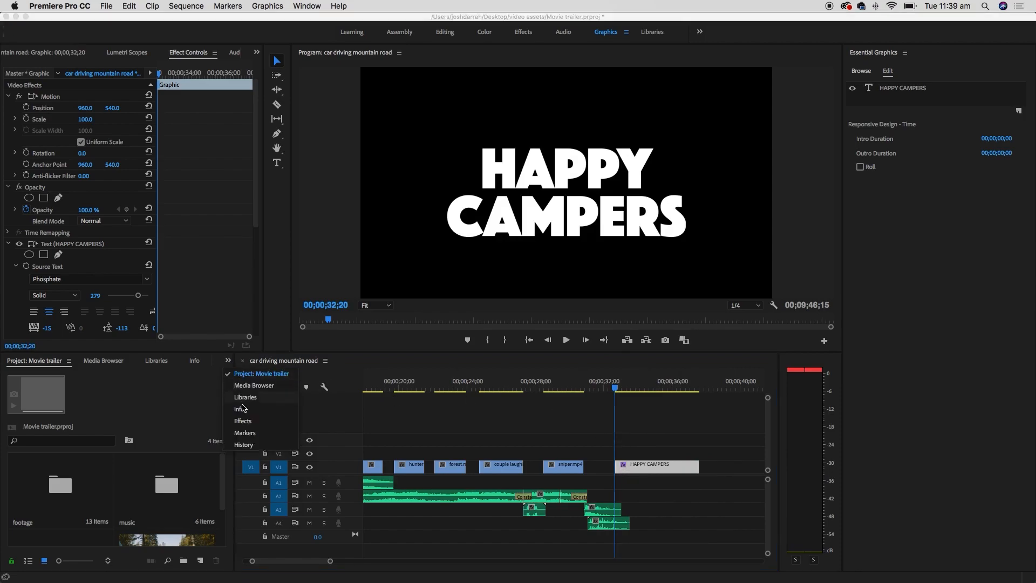
click(242, 421)
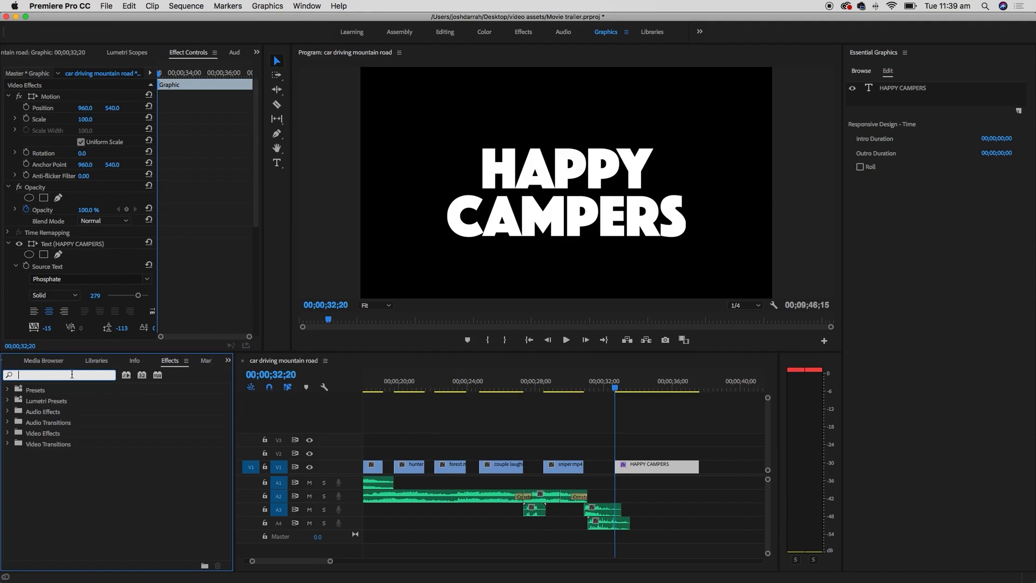
text(cross)
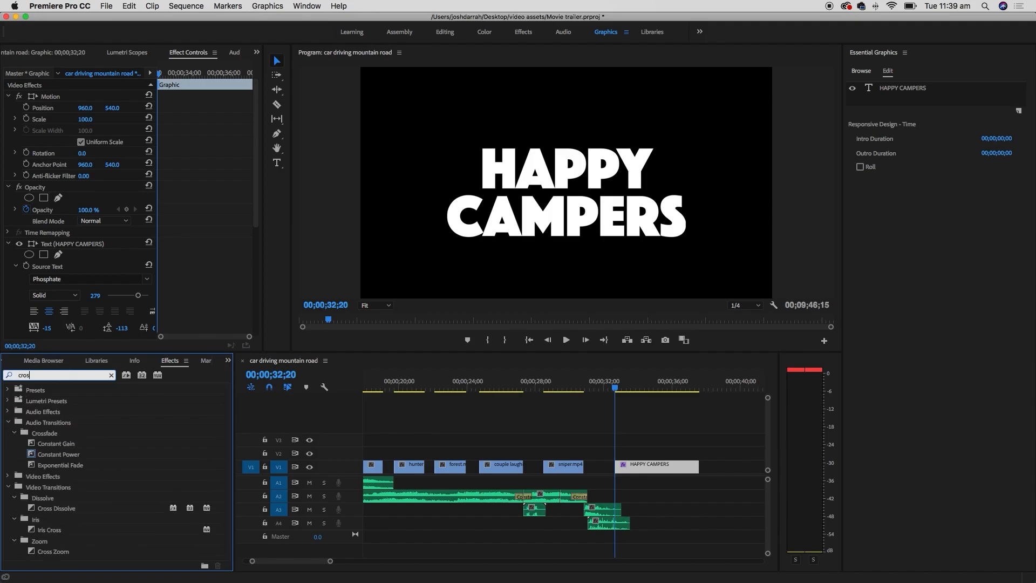
click(51, 487)
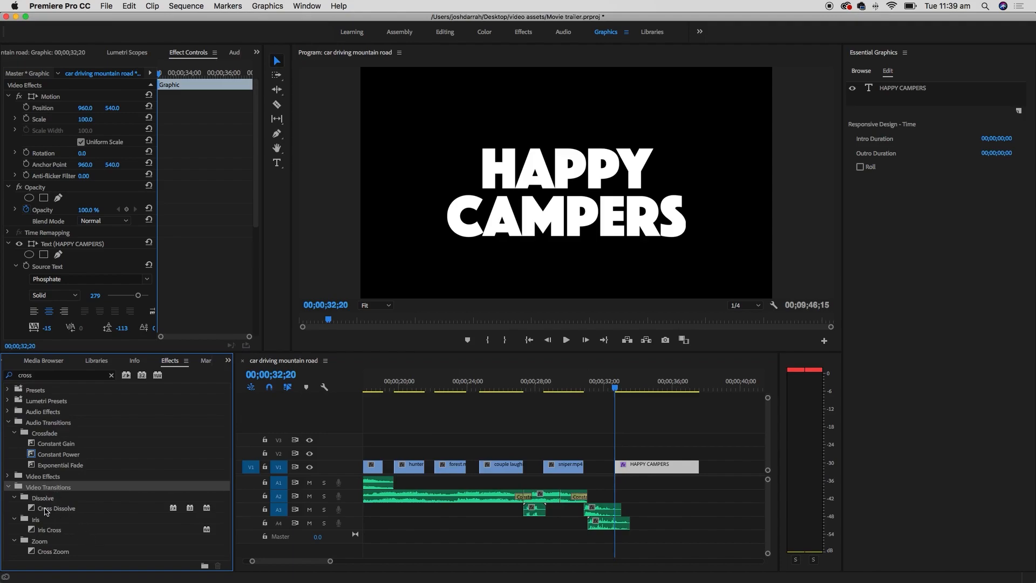
drag(33, 510, 617, 466)
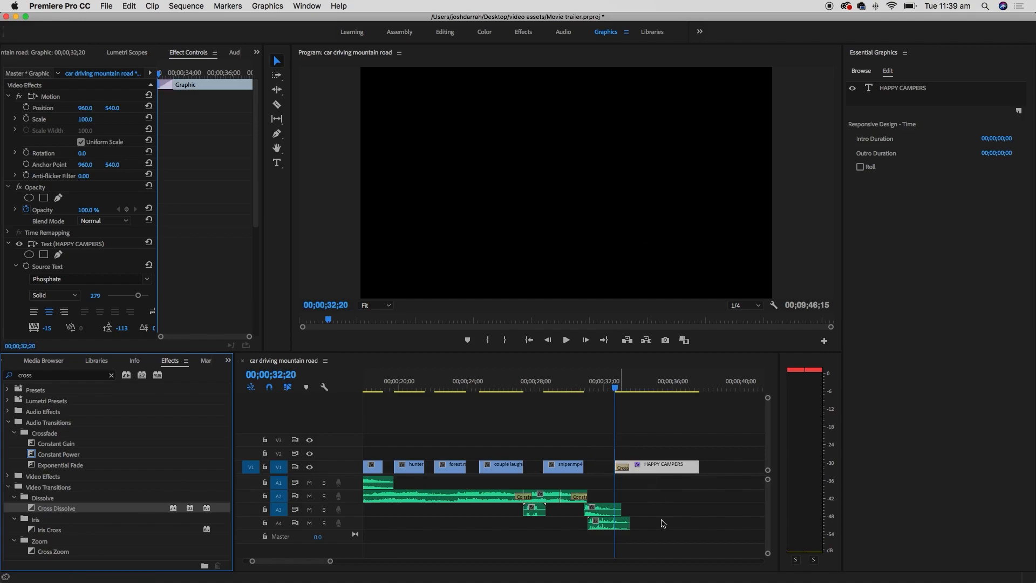
- Preview the dissolve into the title from 00;00;30;29, checking it mid-fade at 00;00;33;01
click(623, 385)
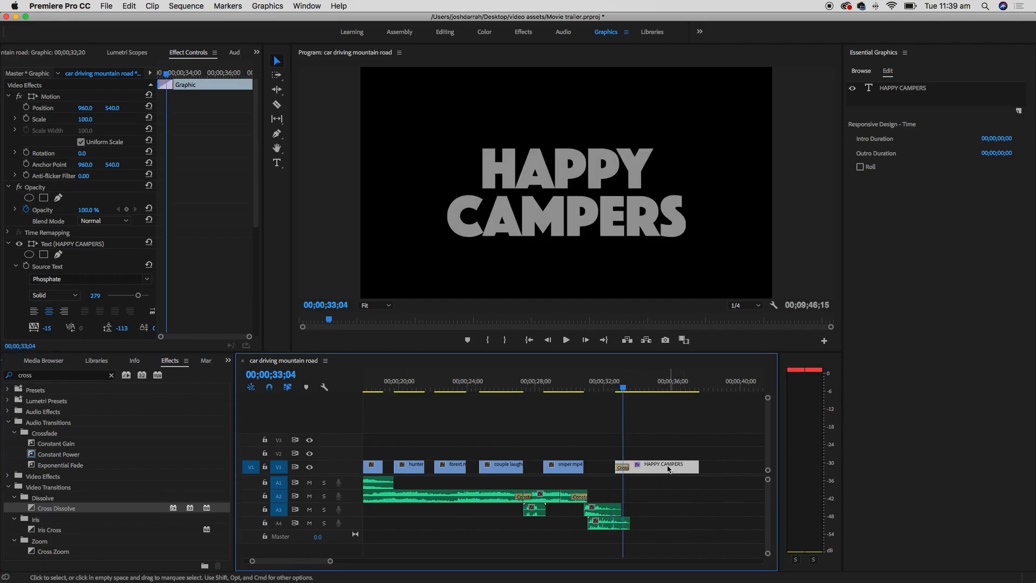
click(583, 385)
key(space)
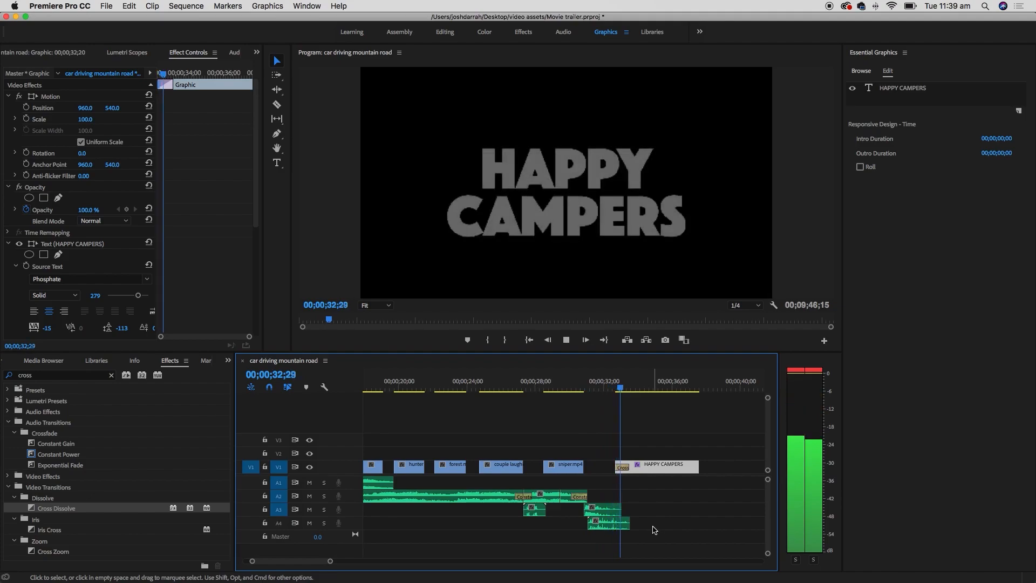
key(space)
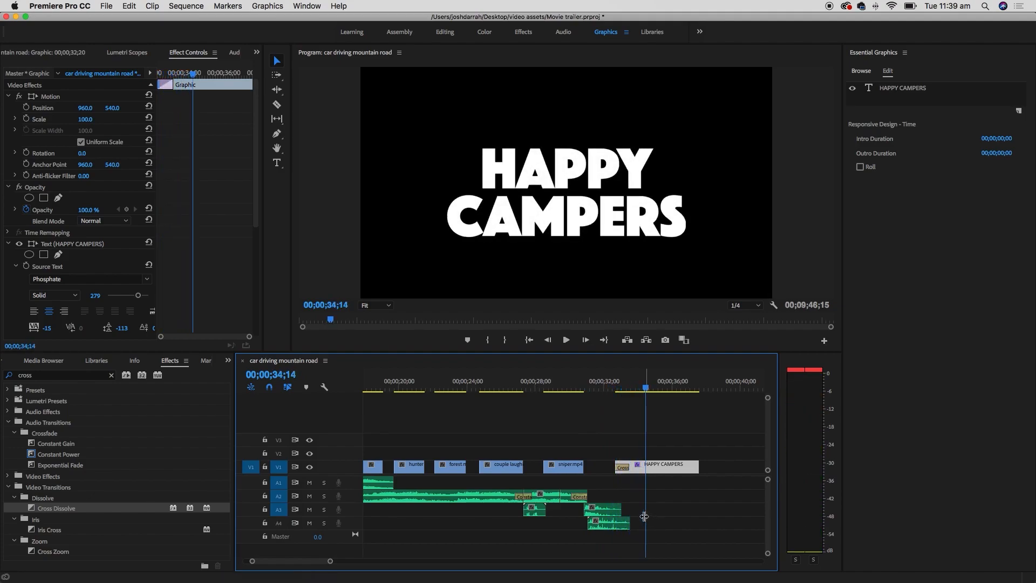
click(622, 379)
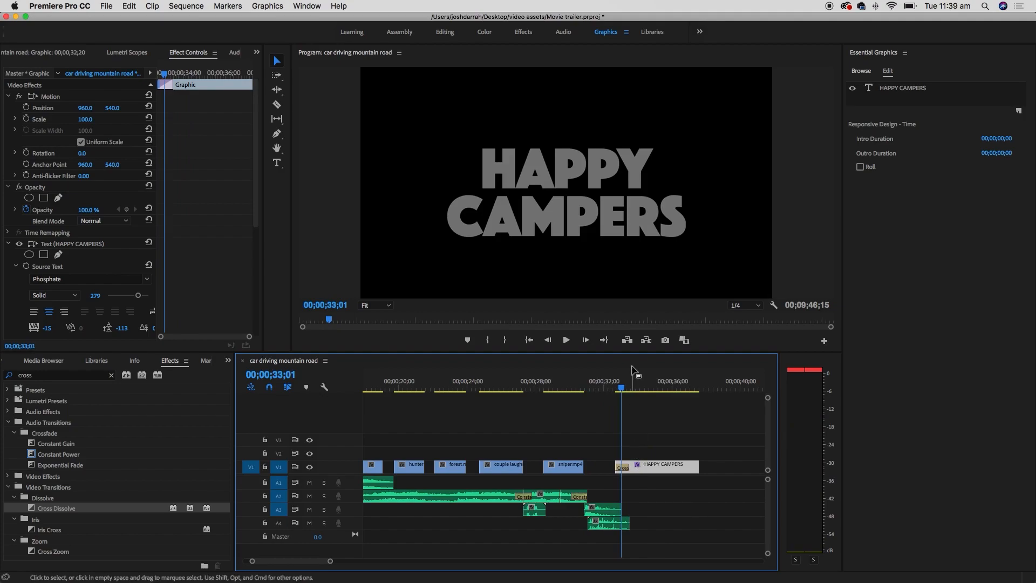
- Zoom into the timeline, lengthen the Cross Dissolve slightly and preview it
scroll(637, 502, up, 3)
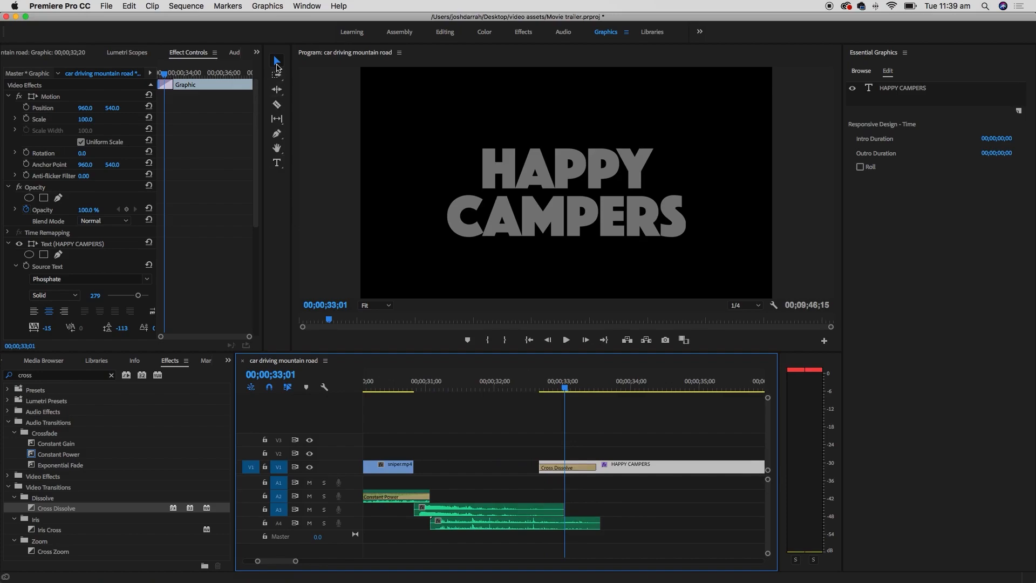
click(276, 63)
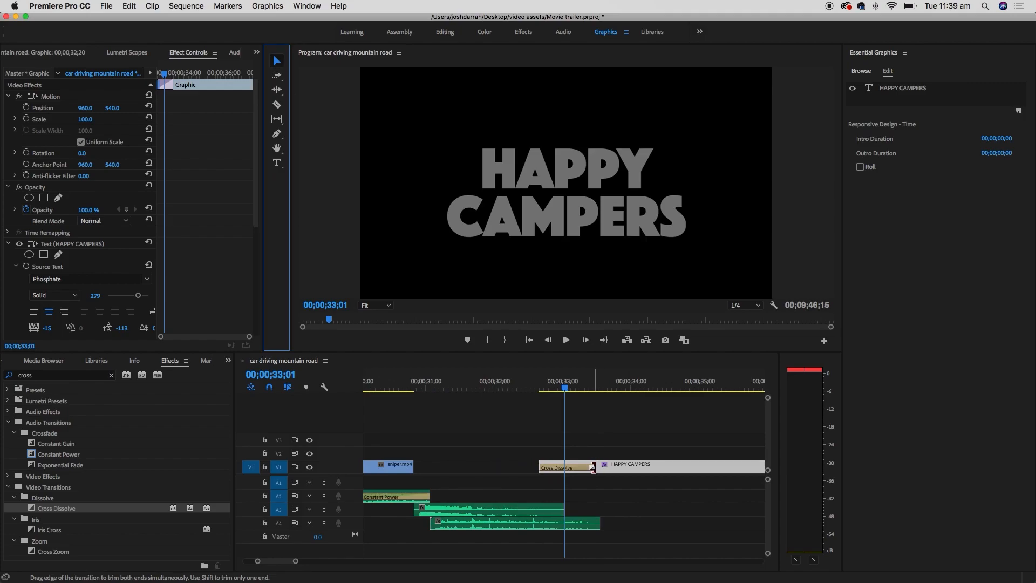
drag(593, 467, 557, 472)
click(526, 386)
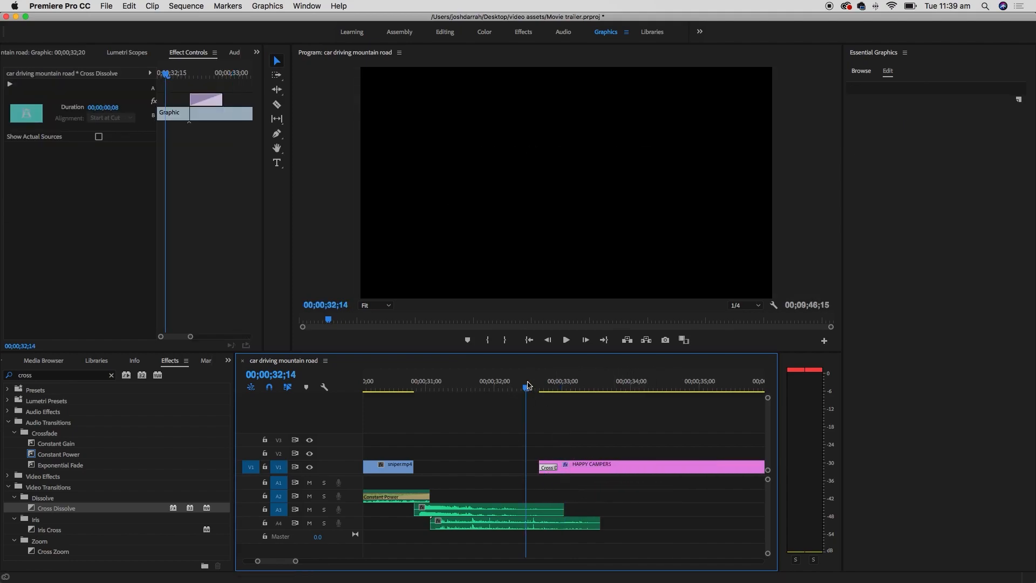
key(space)
- Extend the Cross Dissolve to 00;00;01;27 and play the slower fade-in from 00;00;32;19
key(space)
drag(559, 471, 669, 474)
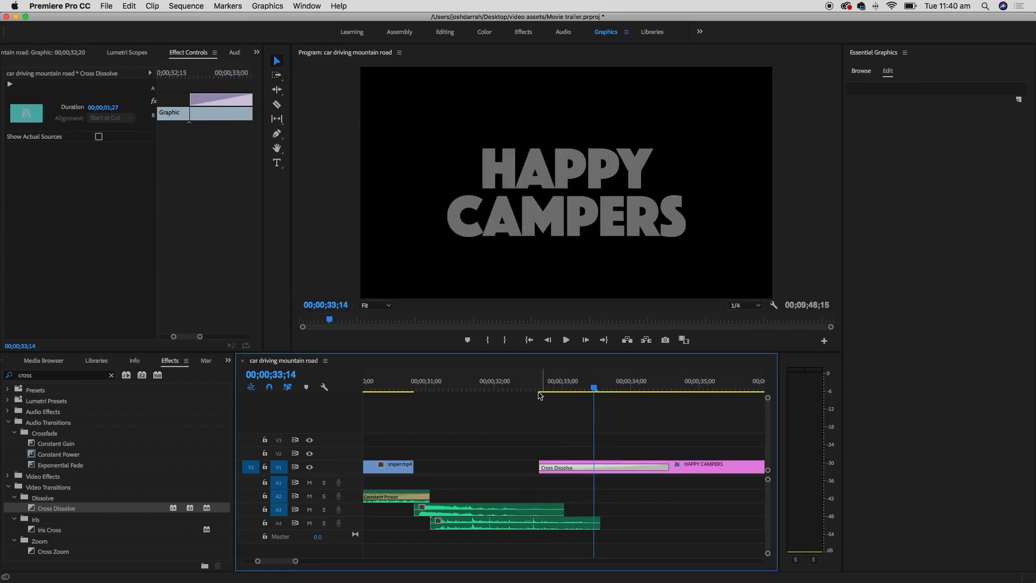
click(538, 394)
key(space)
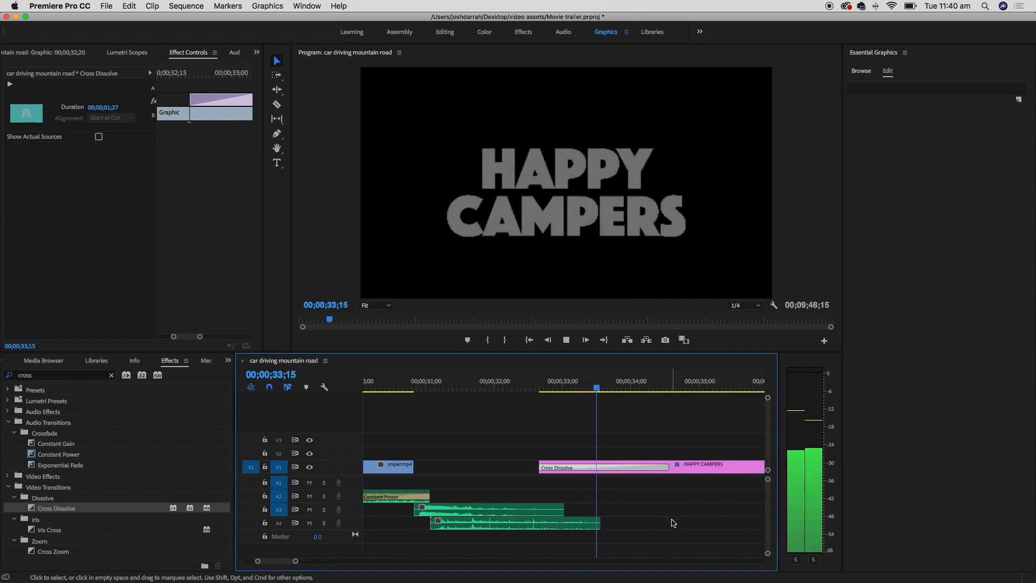
key(space)
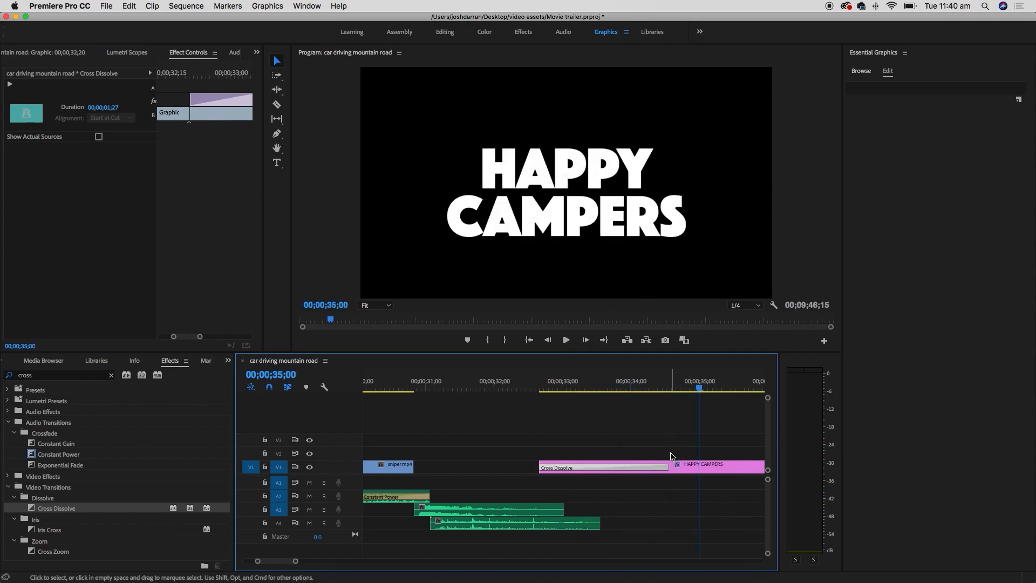
key(minus)
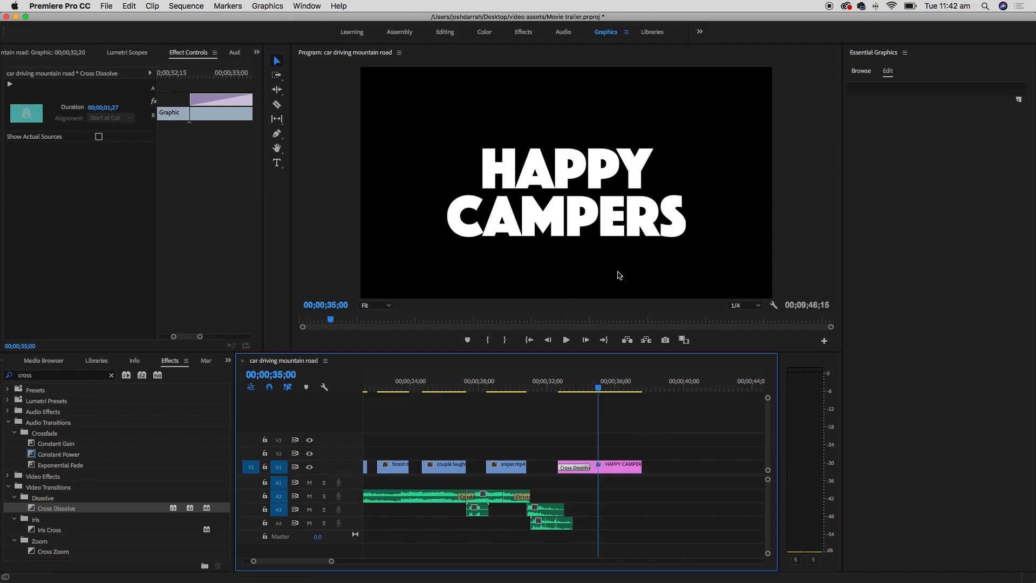
- Switch to the Editing workspace and enlarge the Movie trailer project's media list
click(228, 361)
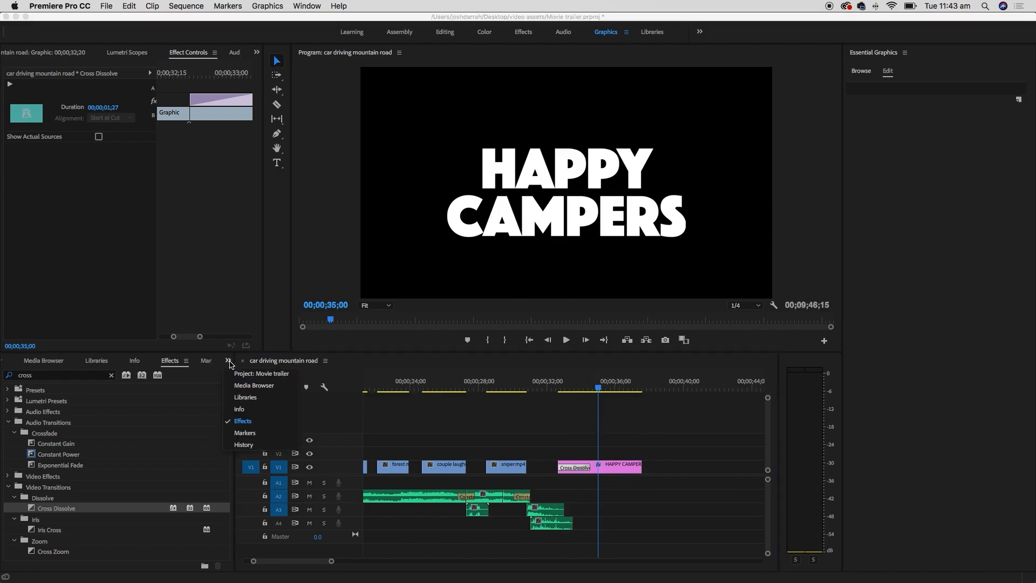
click(259, 375)
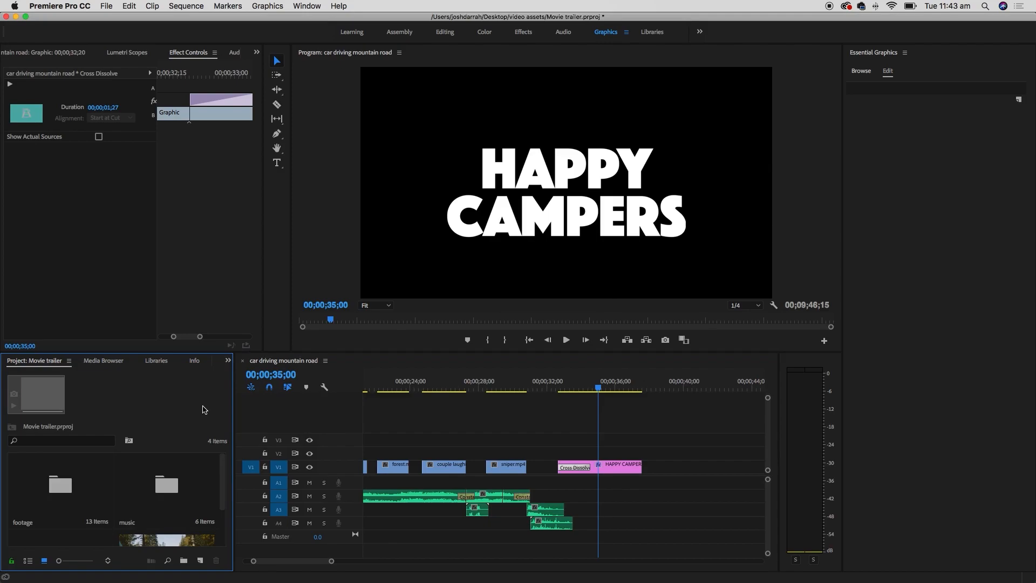
click(446, 33)
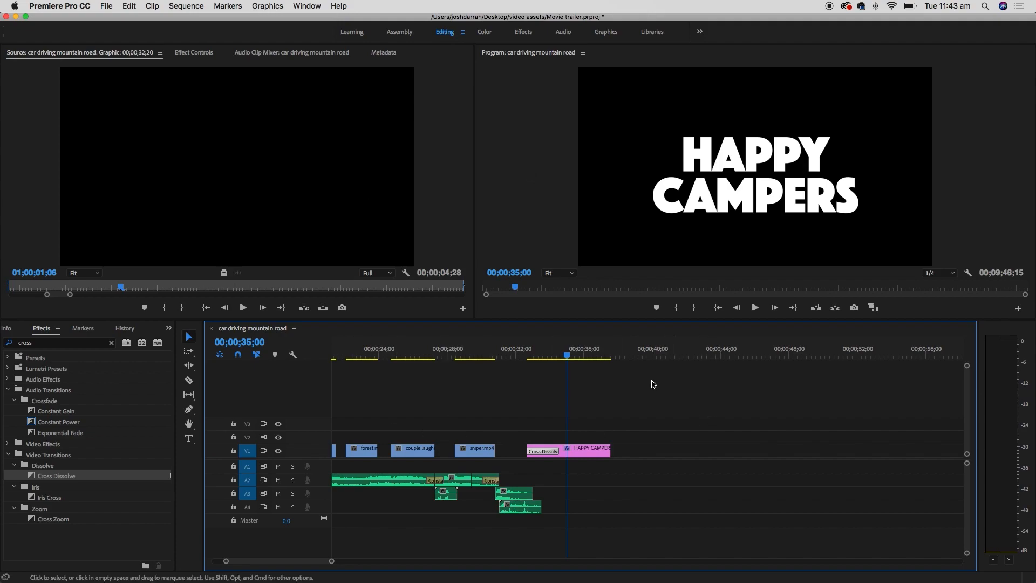
click(168, 328)
click(187, 343)
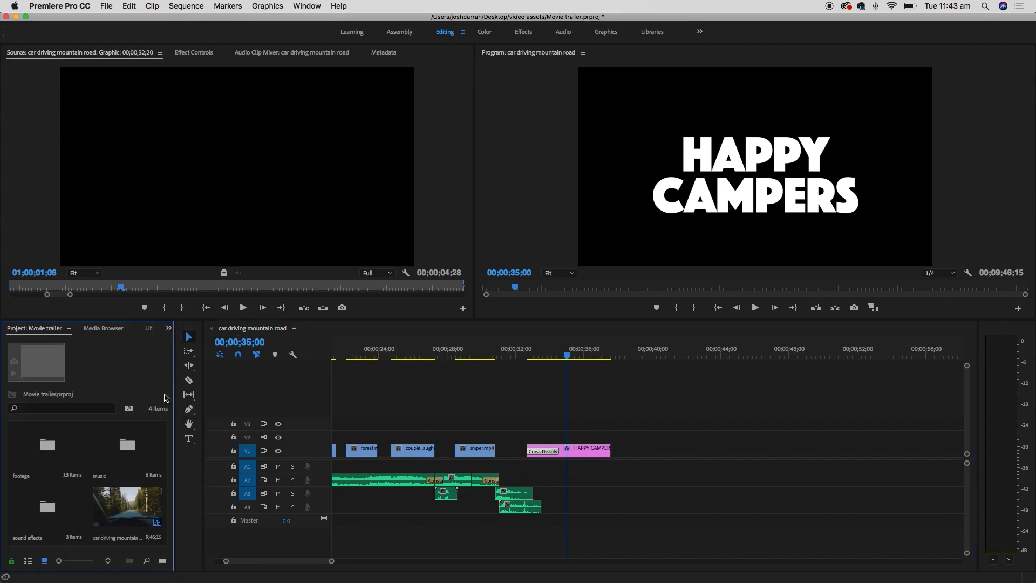
drag(173, 397, 205, 486)
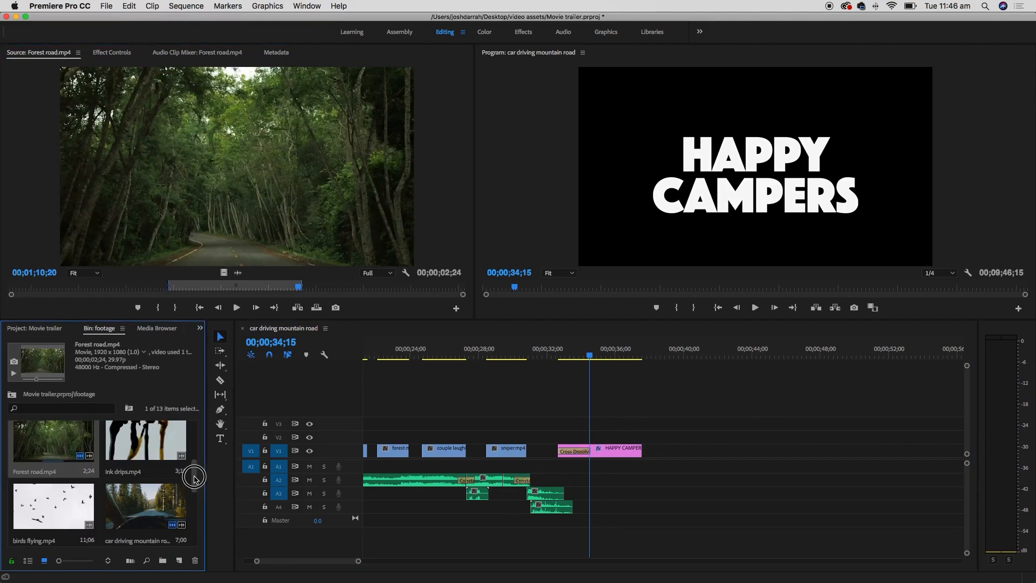
drag(195, 477, 196, 515)
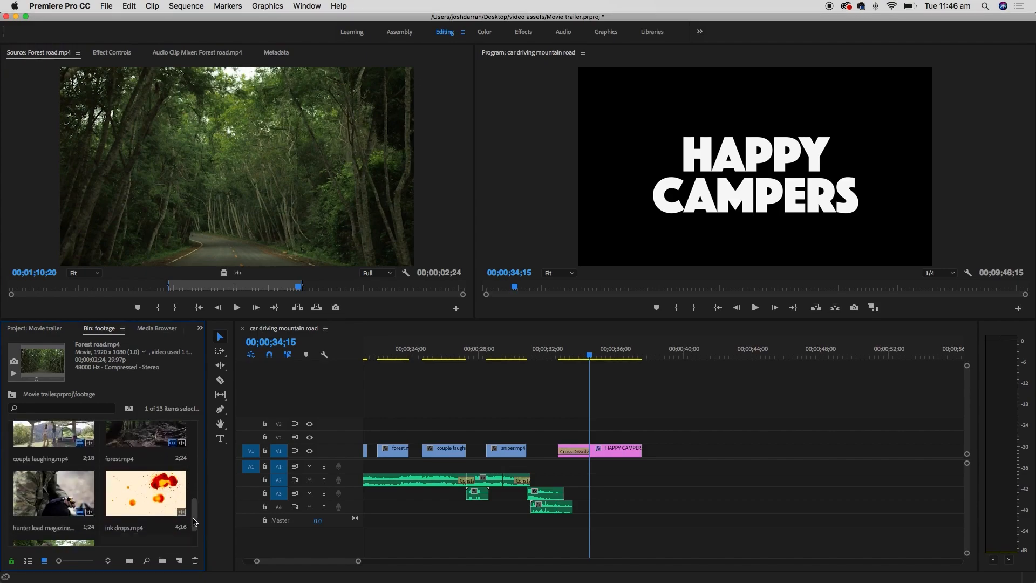
- Trim ink drops.mp4 with In and Out points and place its video only on V2 above the title
double_click(171, 497)
mouse_move(14, 286)
mouse_down()
mouse_move(36, 285)
mouse_move(22, 287)
mouse_up()
key(space)
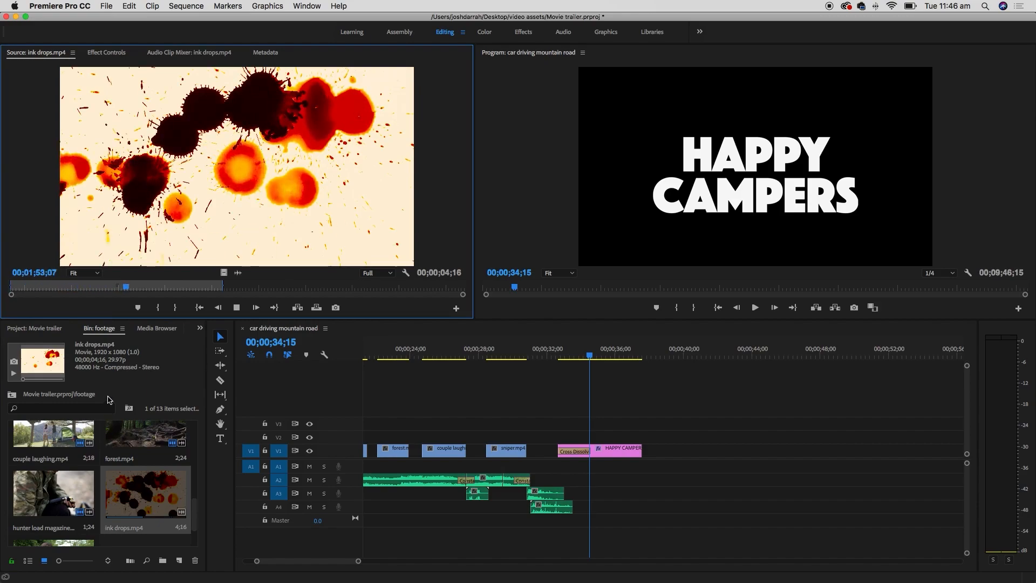
key(space)
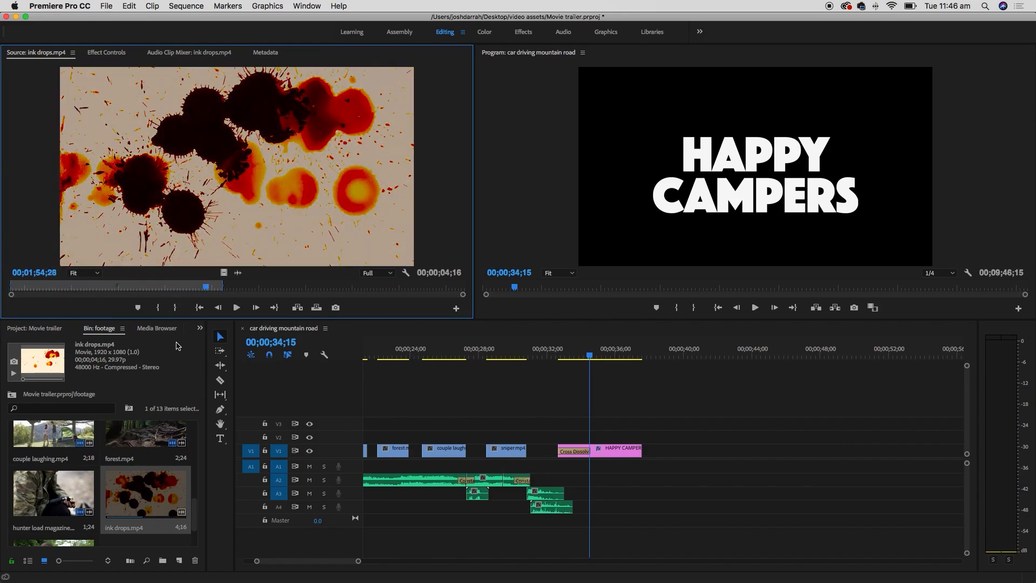
drag(197, 286, 186, 287)
click(176, 308)
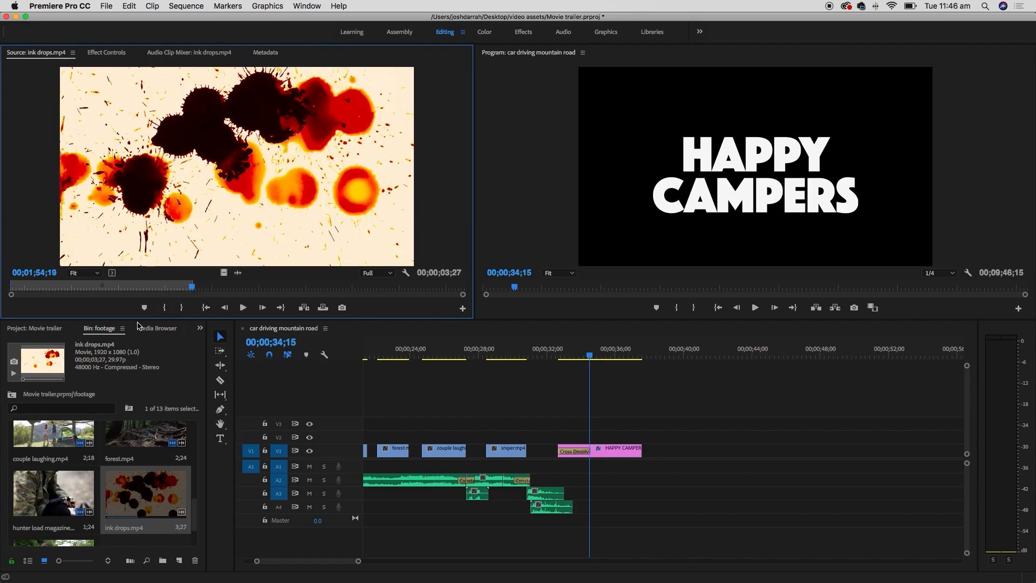
drag(57, 290, 10, 291)
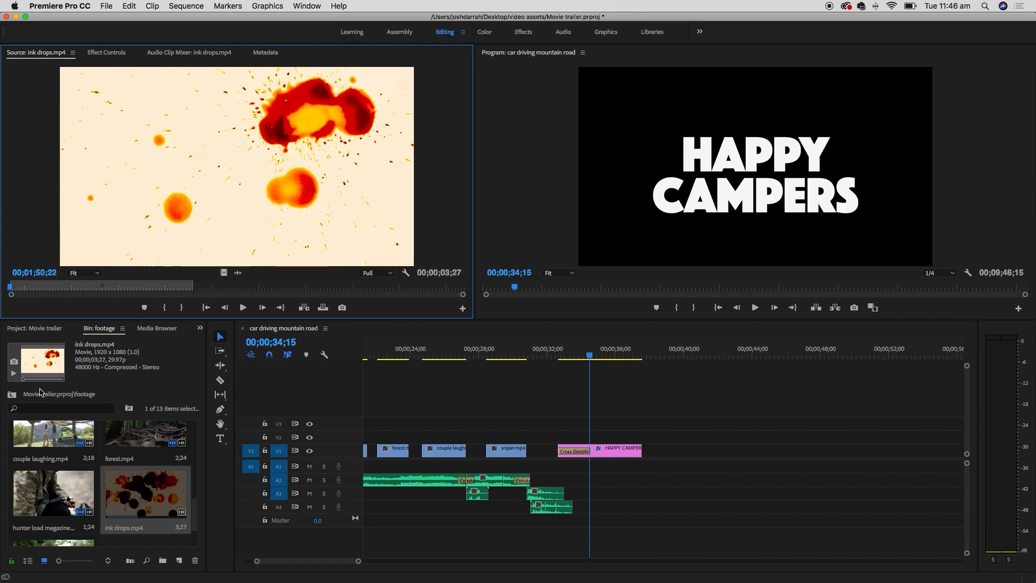
key(i)
click(224, 273)
mouse_move(223, 273)
mouse_down()
mouse_move(263, 301)
mouse_move(518, 407)
mouse_move(561, 437)
mouse_up()
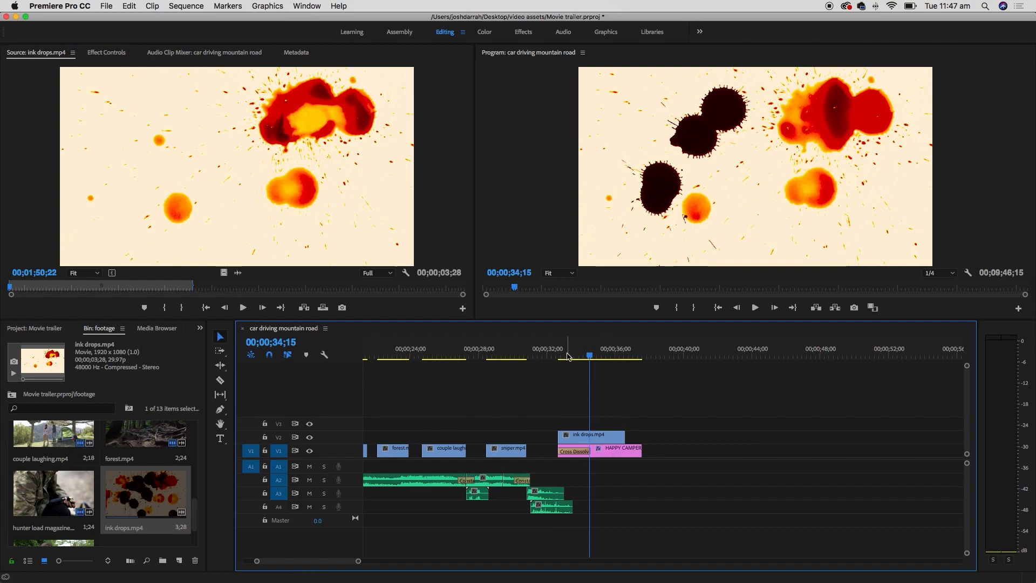
- Move the HAPPY CAMPERS title up to V3 above ink drops.mp4 and play it back
key(Up)
key(space)
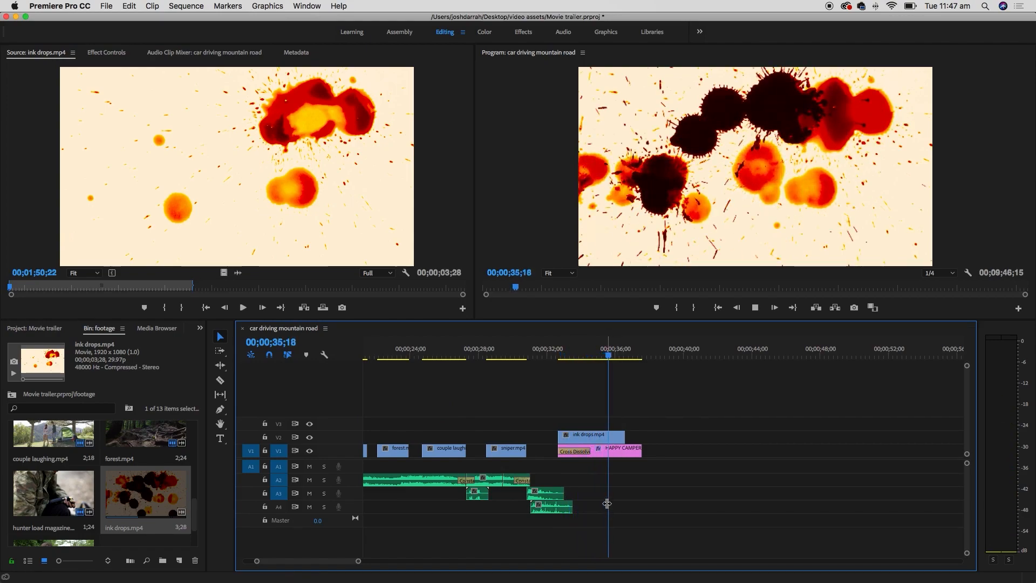
key(space)
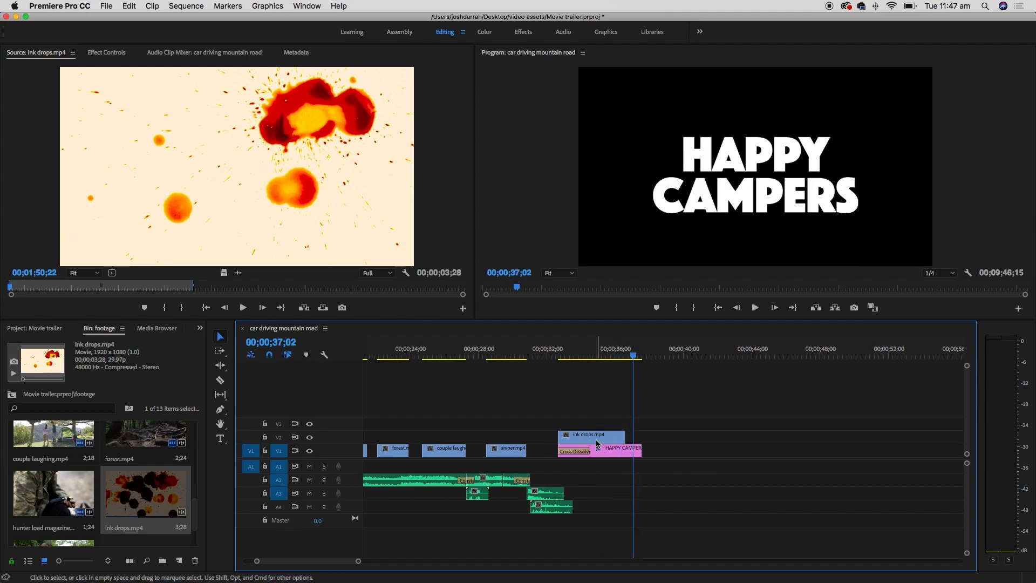
click(597, 439)
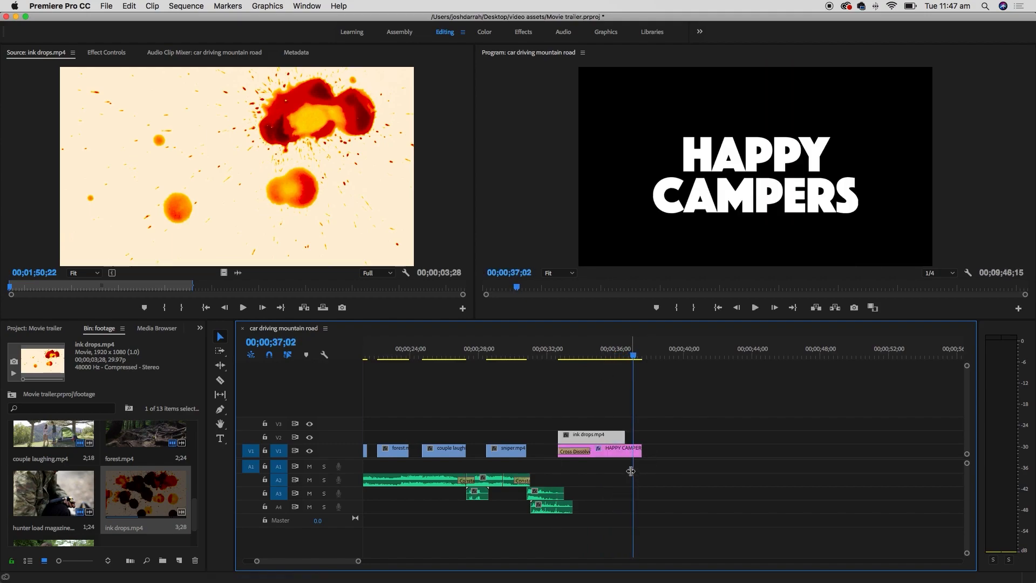
drag(611, 453, 622, 420)
key(space)
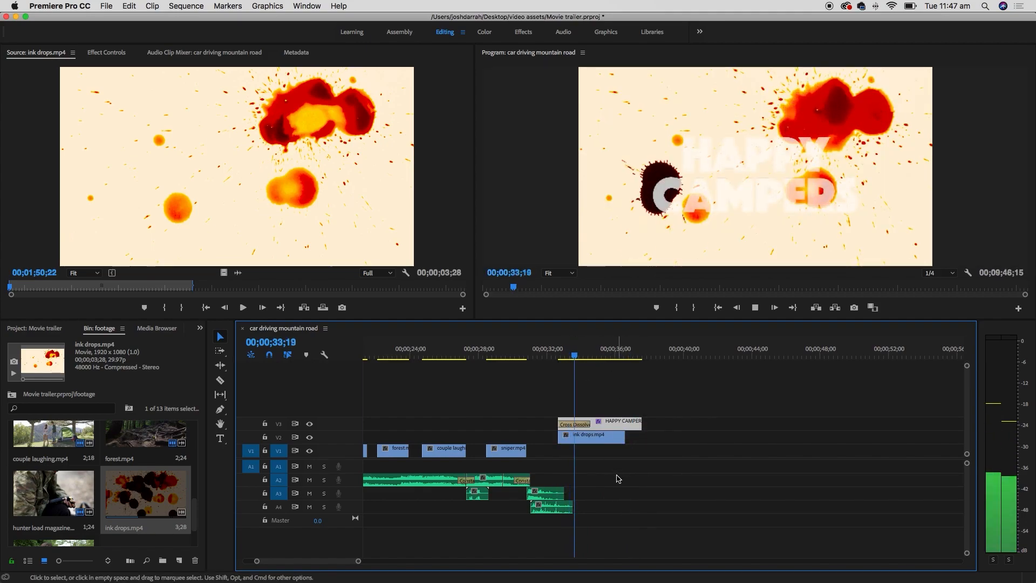
key(space)
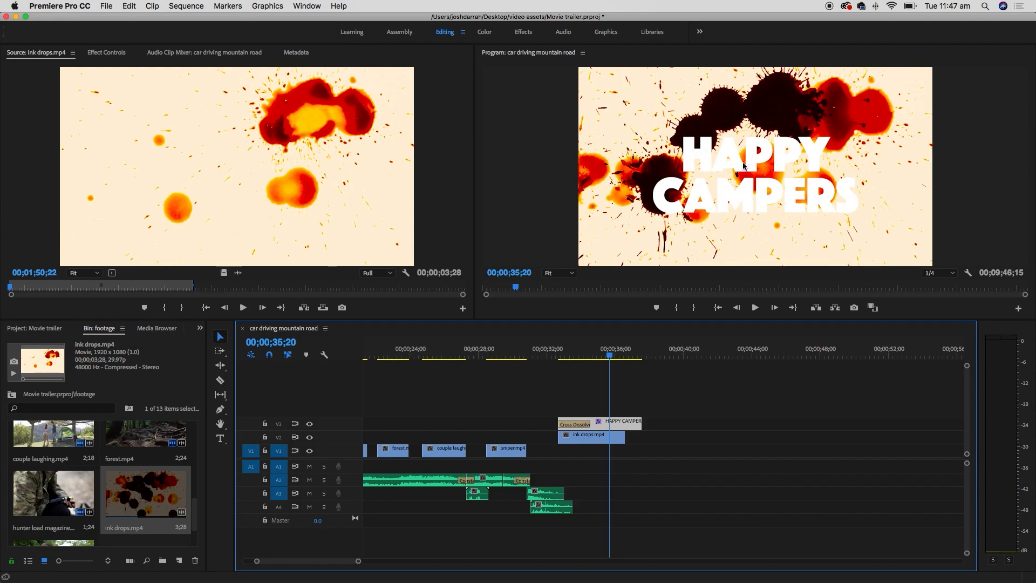
click(600, 433)
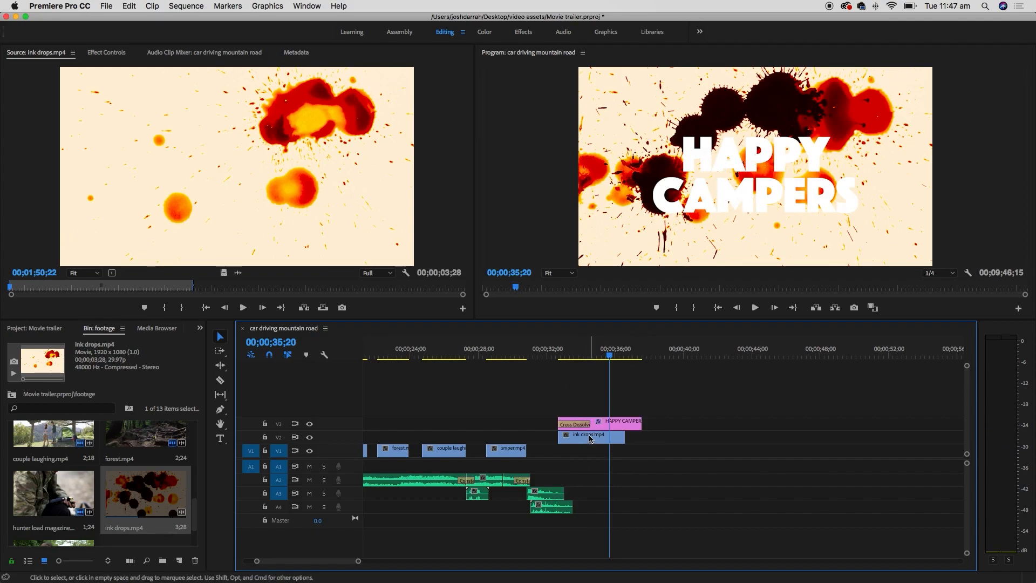
click(589, 439)
click(582, 357)
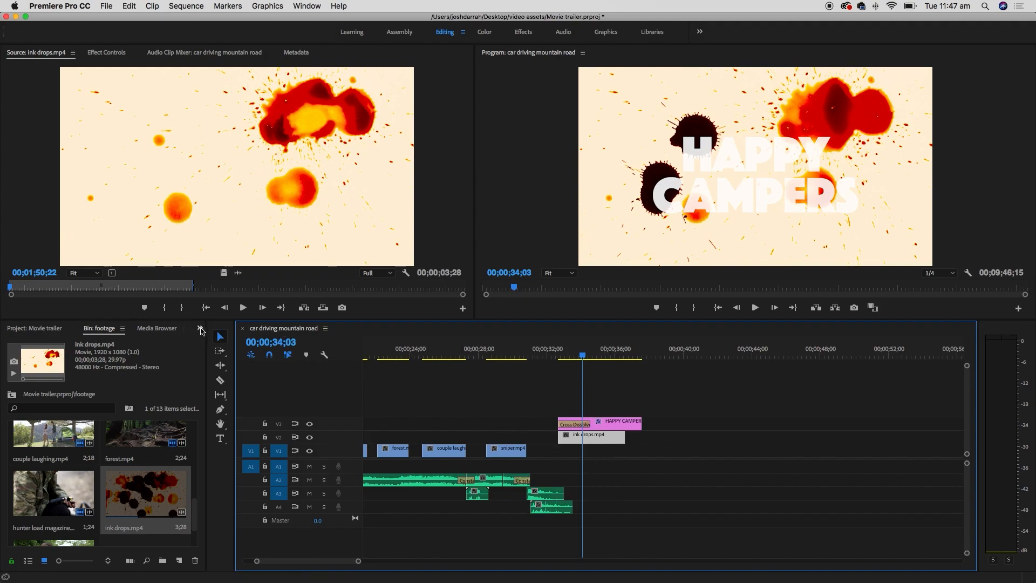
- Replace the Effects search with 'inve' to list the Invert effects
click(200, 328)
click(216, 400)
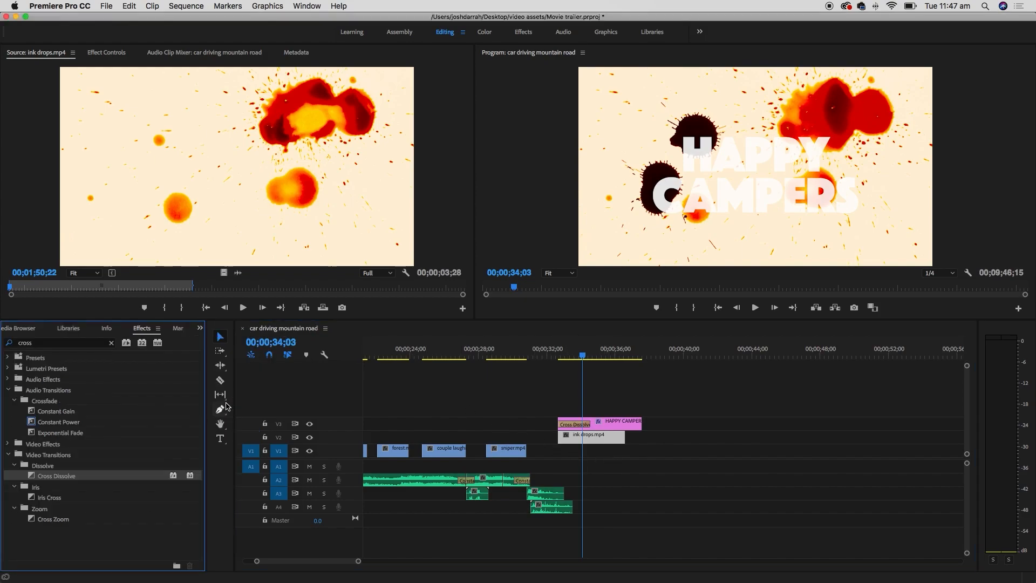
drag(57, 344, 3, 342)
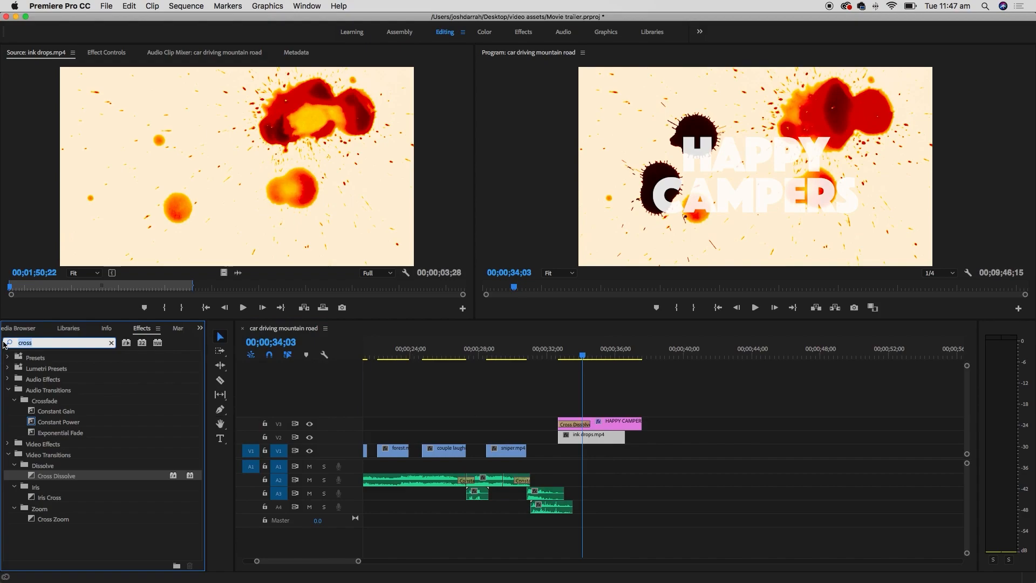
text(invert)
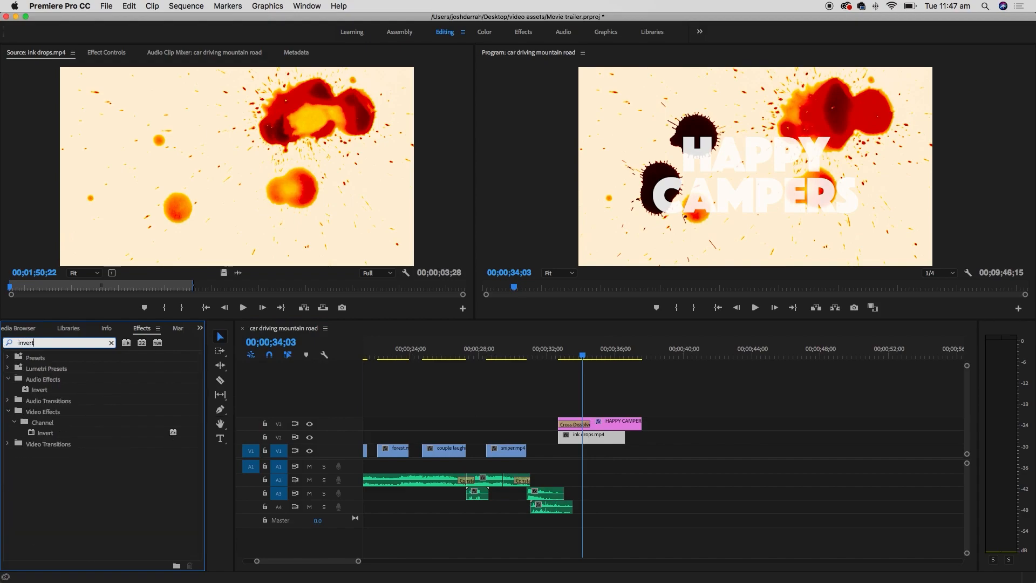
- Apply Video Effects > Channel > Invert to ink drops.mp4 and scrub to preview the blue splatter
click(53, 381)
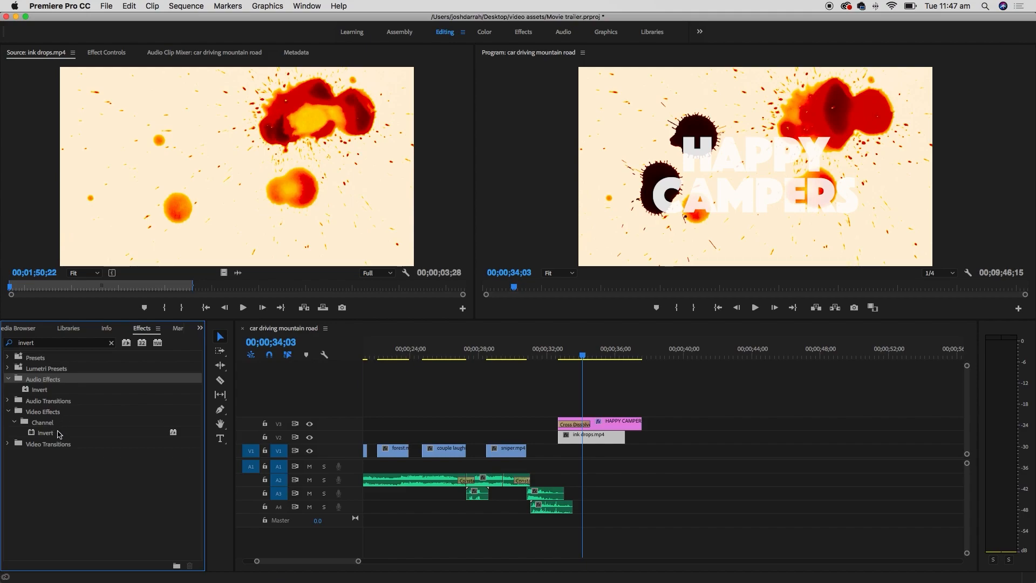
click(55, 413)
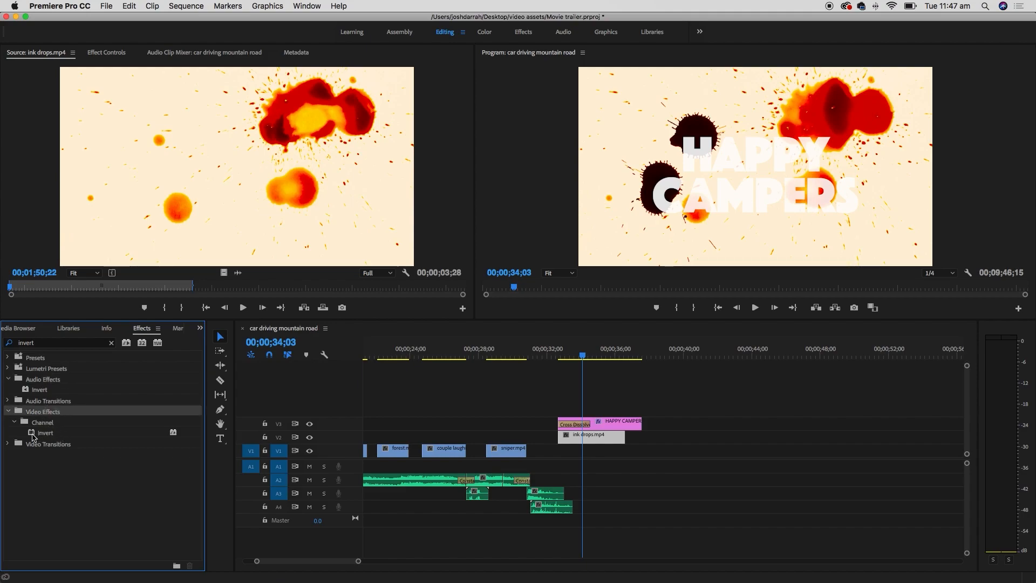
mouse_move(32, 436)
mouse_down()
mouse_move(302, 395)
mouse_move(543, 379)
mouse_move(593, 425)
mouse_move(593, 439)
mouse_up()
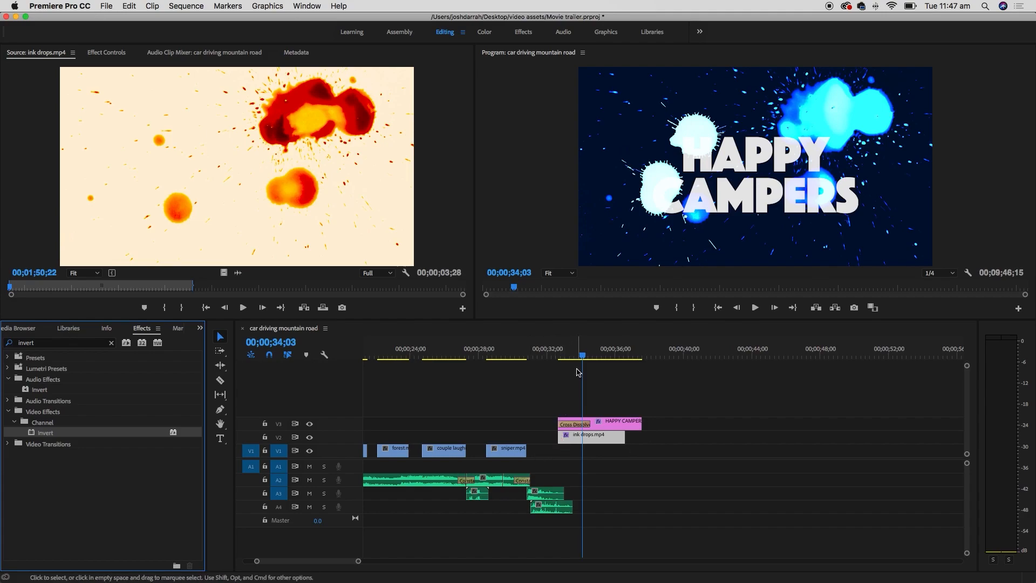
mouse_move(585, 352)
mouse_down()
mouse_move(606, 351)
mouse_move(550, 352)
mouse_move(600, 352)
mouse_up()
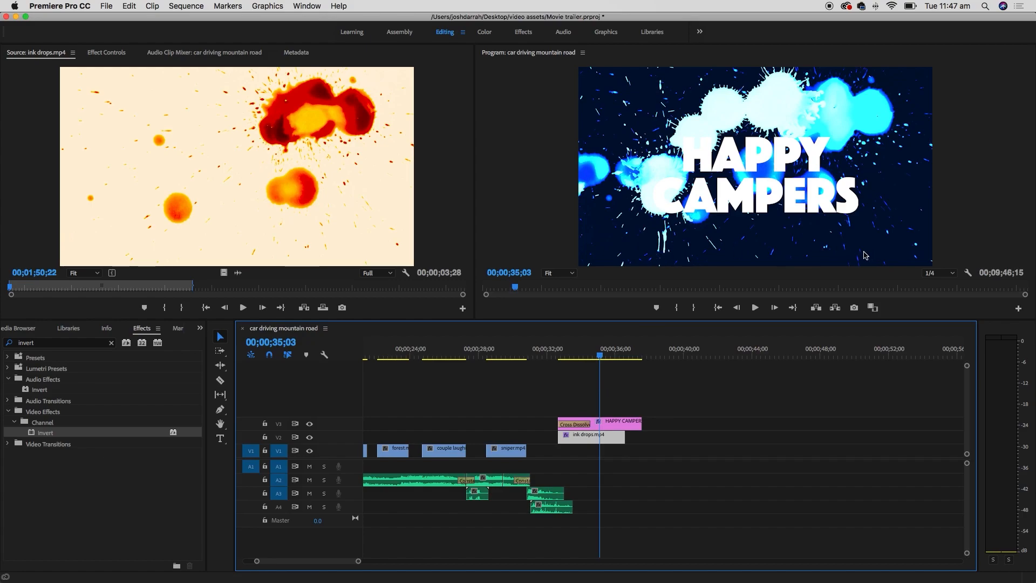
- Lower the ink drops clip's opacity to 55% in Effect Controls
double_click(583, 441)
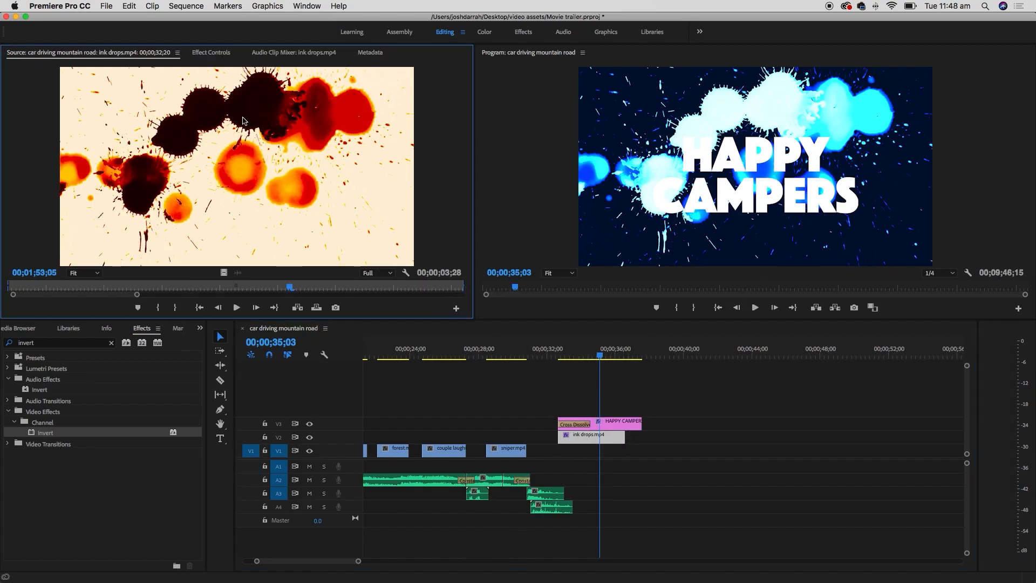
click(212, 53)
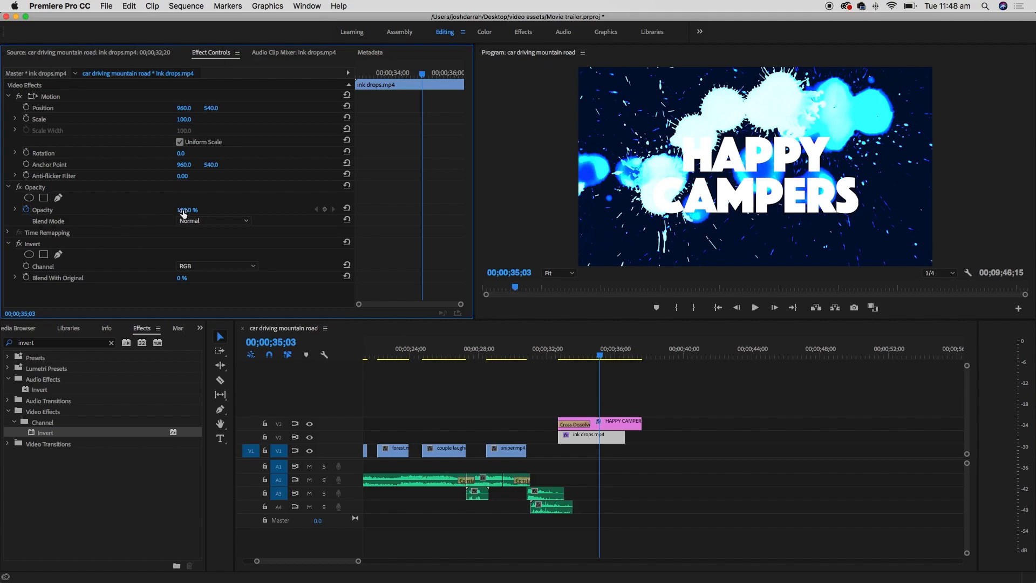
drag(187, 210, 163, 210)
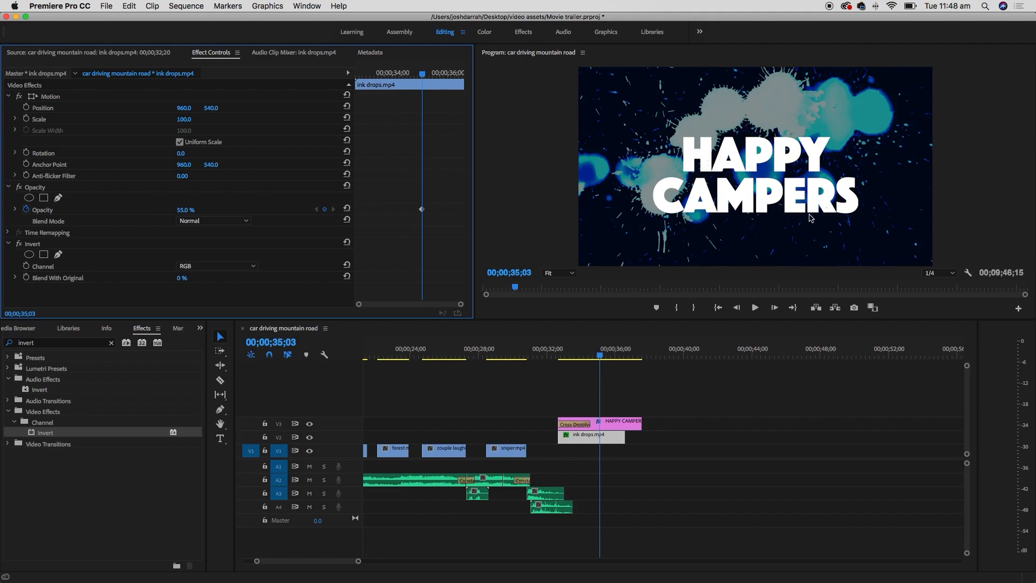
- Play back the title section from 00;00;32;12 to preview the softened splatter
click(553, 355)
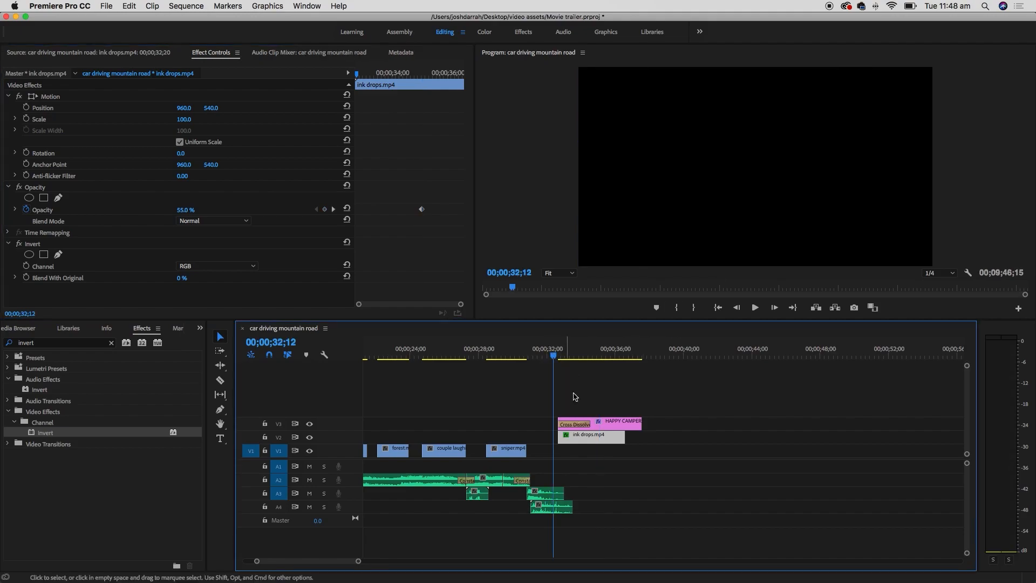
key(space)
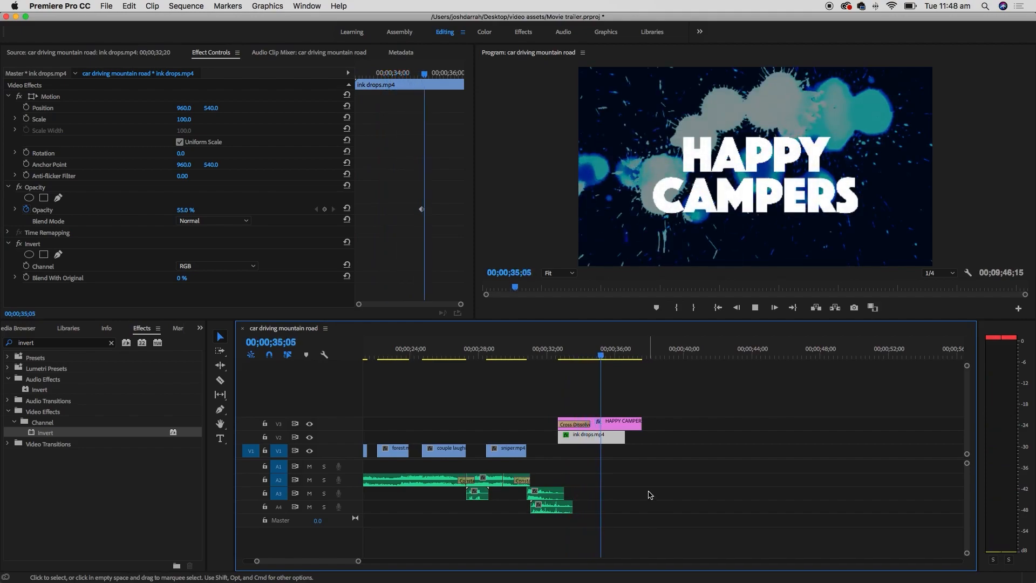
key(space)
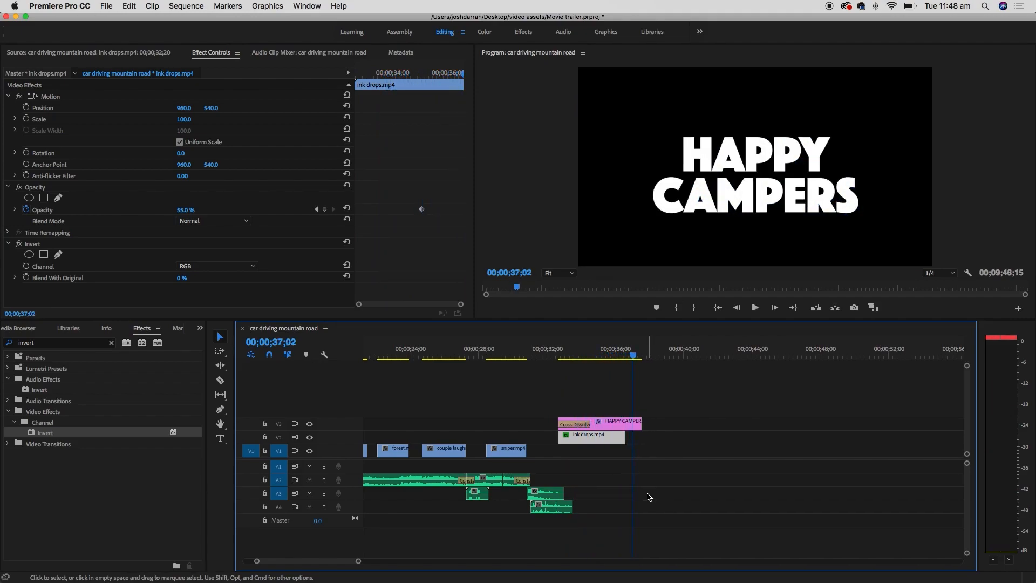
click(552, 356)
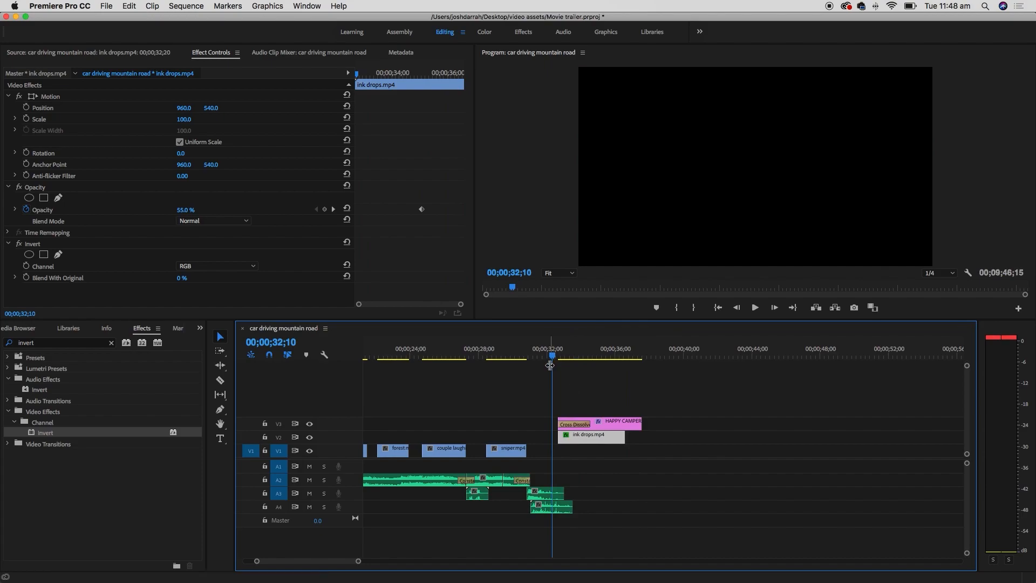
key(space)
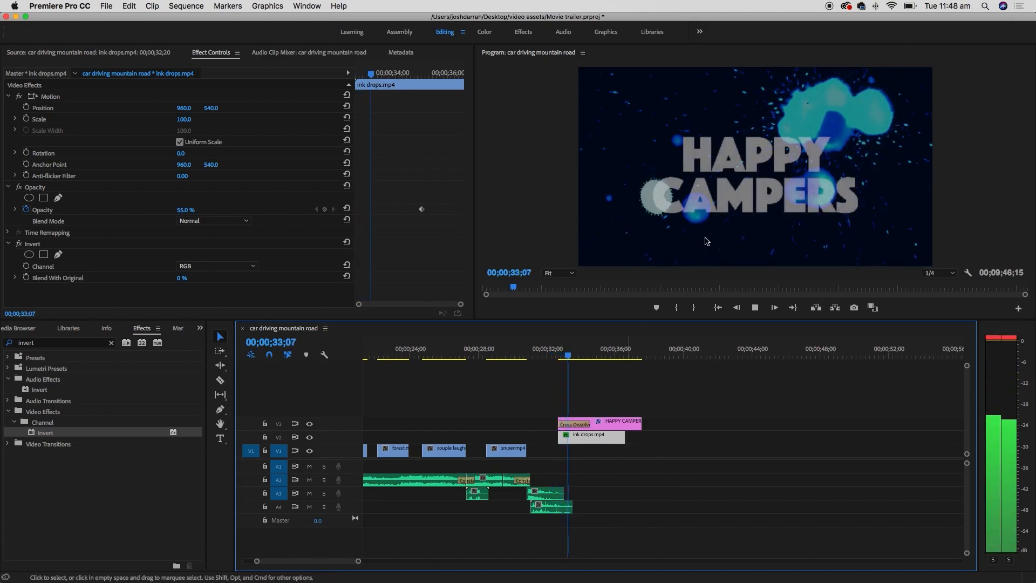
key(space)
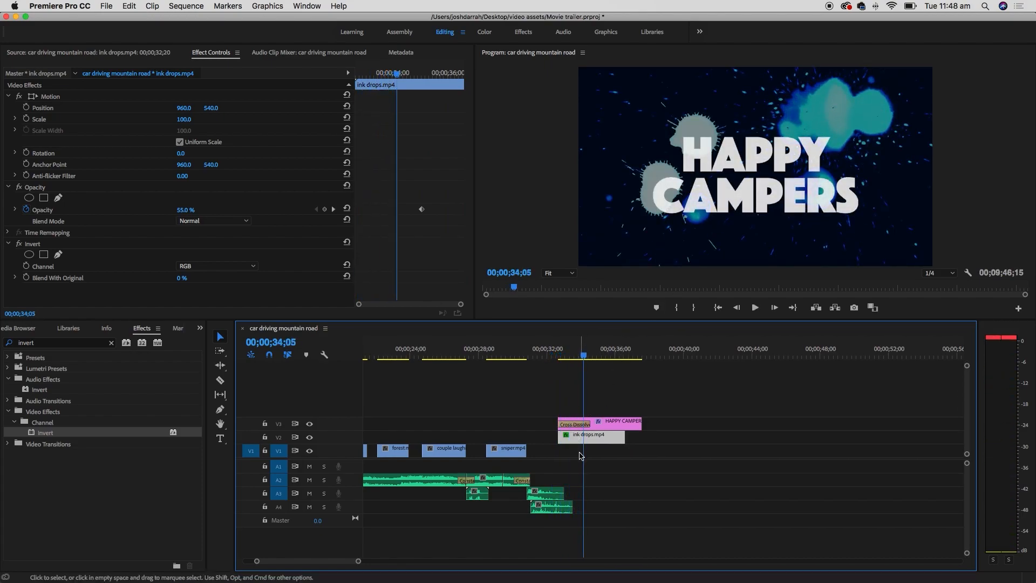
- Add a Cross Dissolve to the start of the ink drops clip and preview the fade-in
double_click(43, 342)
text(cross)
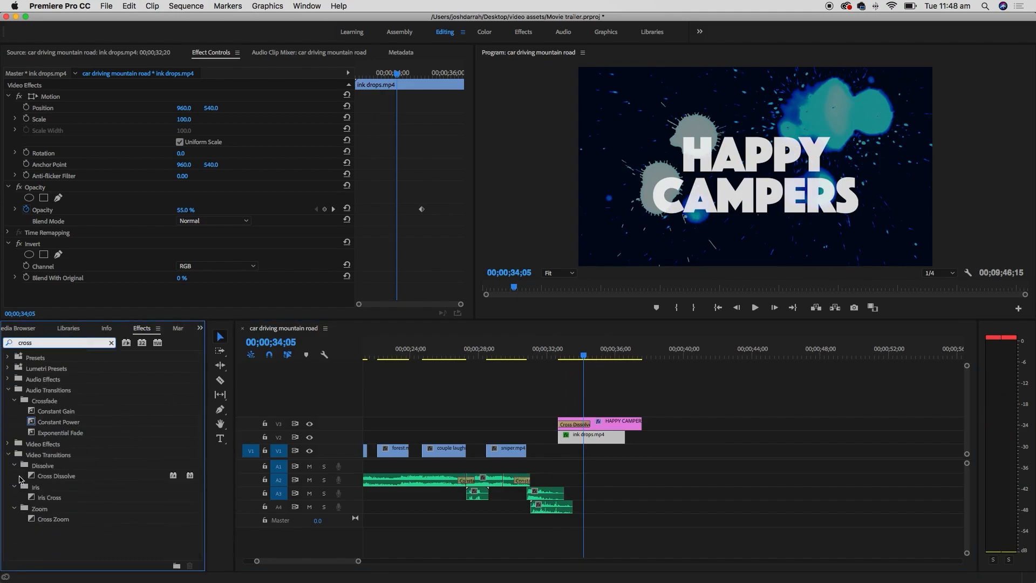
mouse_move(31, 477)
mouse_down()
mouse_move(135, 451)
mouse_move(587, 437)
mouse_up()
click(557, 349)
key(space)
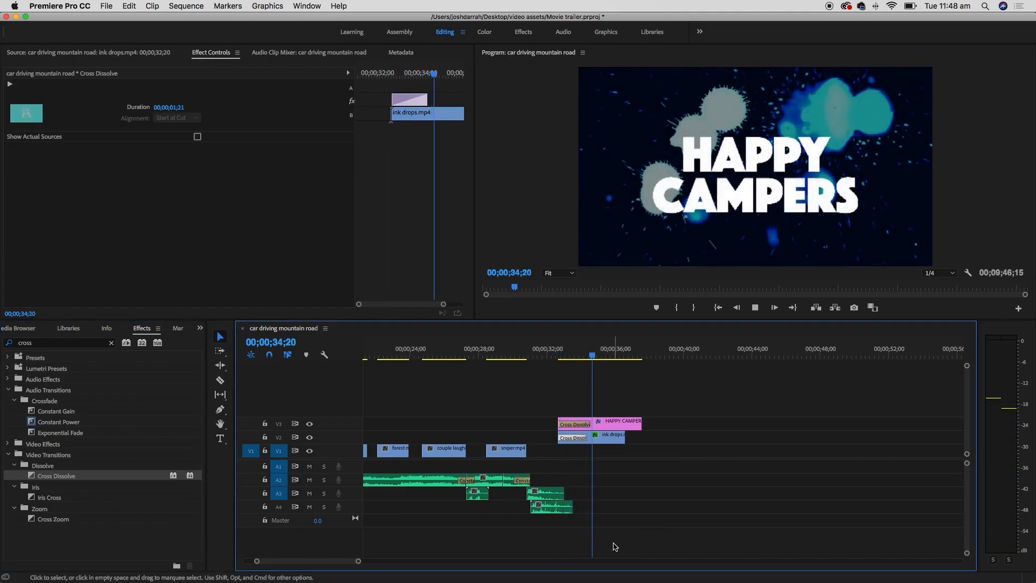
key(space)
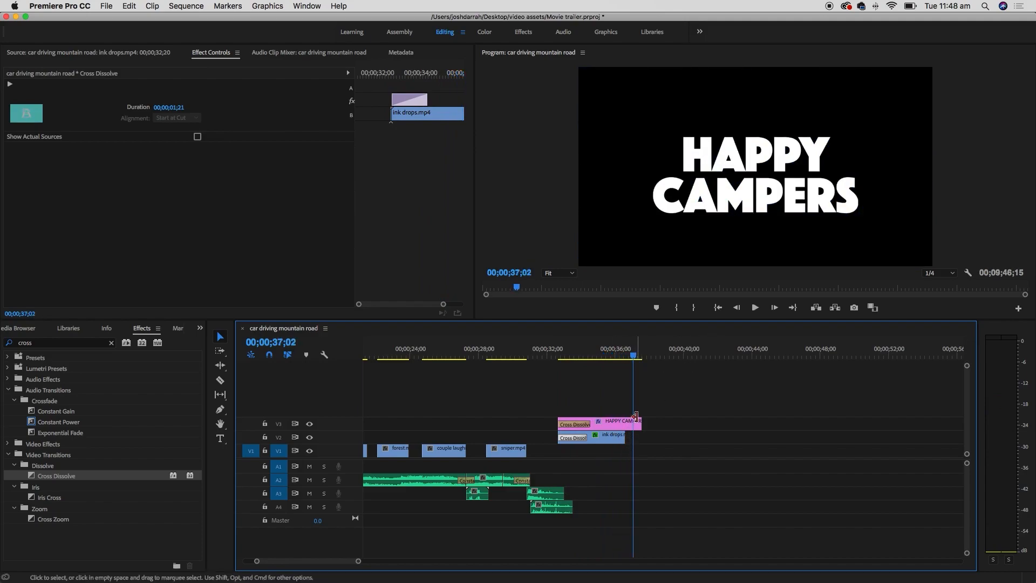
- Trim the title to end with ink drops, add Cross Dissolves to both clips' ends, and review
drag(635, 416, 625, 418)
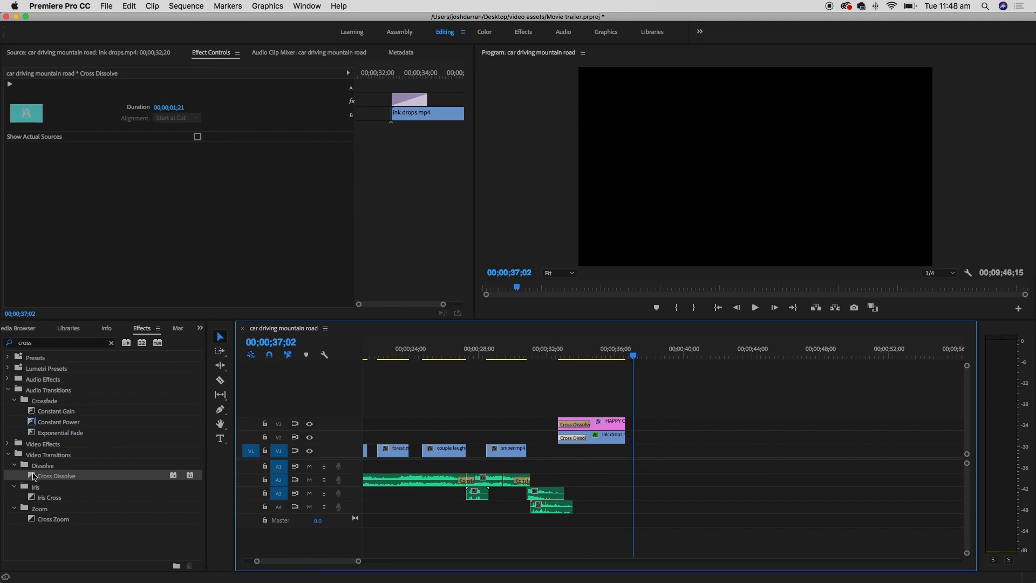
drag(33, 476, 619, 422)
drag(36, 476, 620, 437)
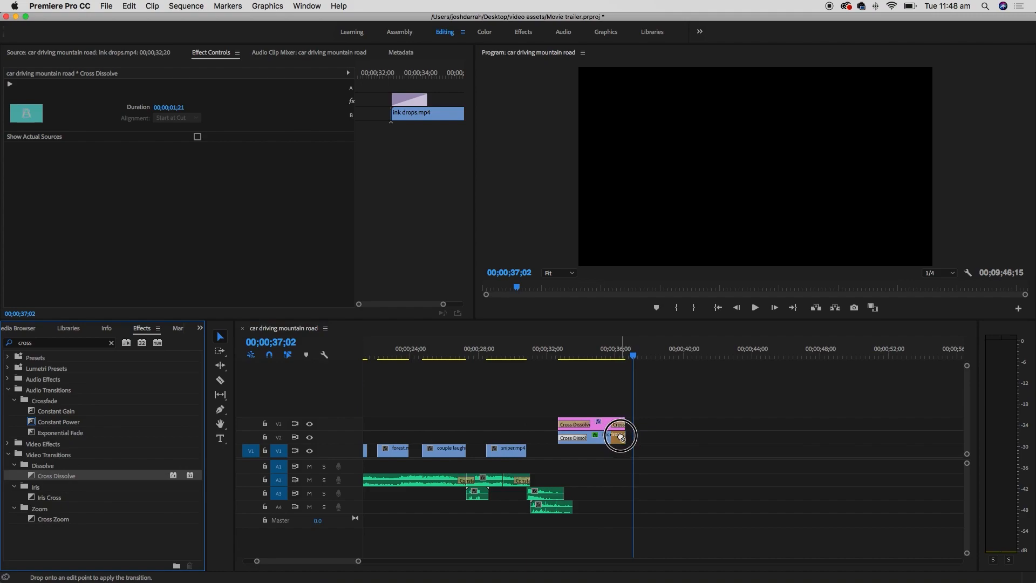
click(550, 354)
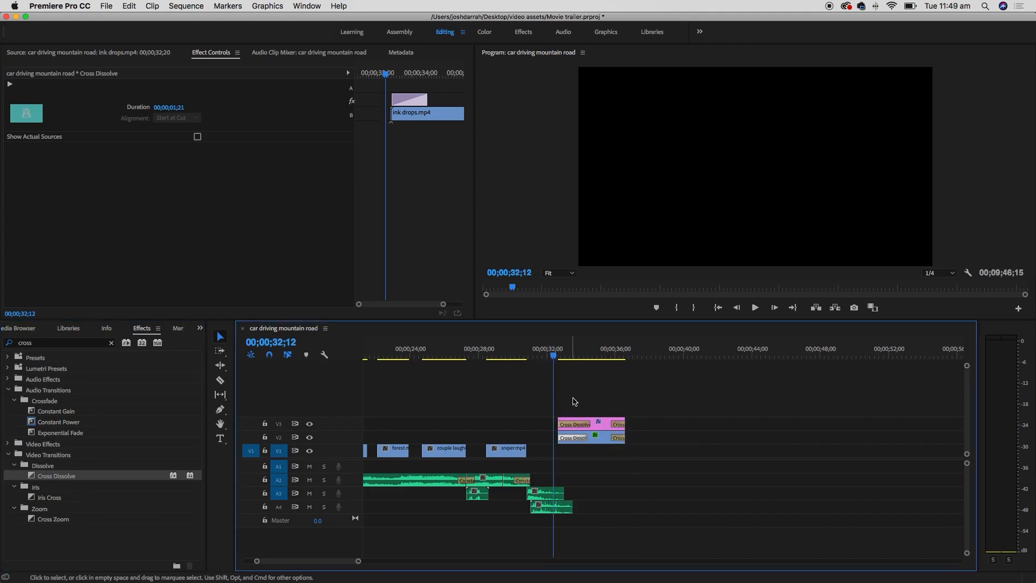
key(space)
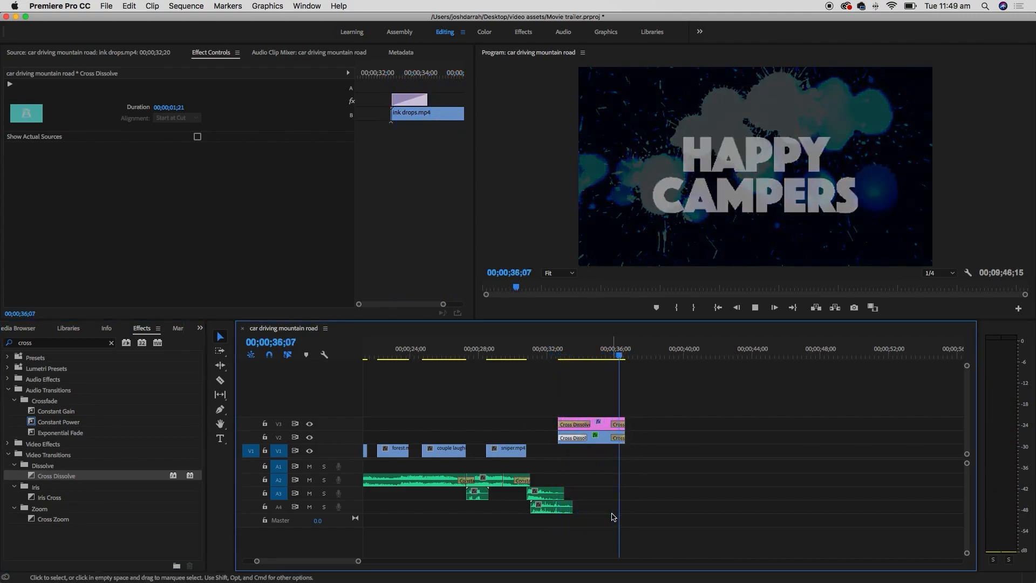
click(601, 354)
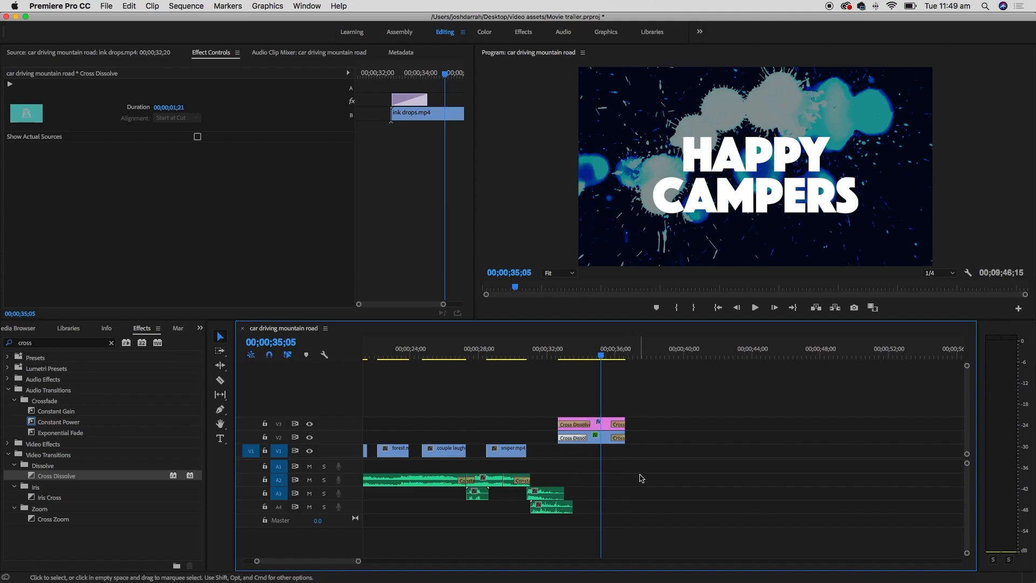
click(200, 328)
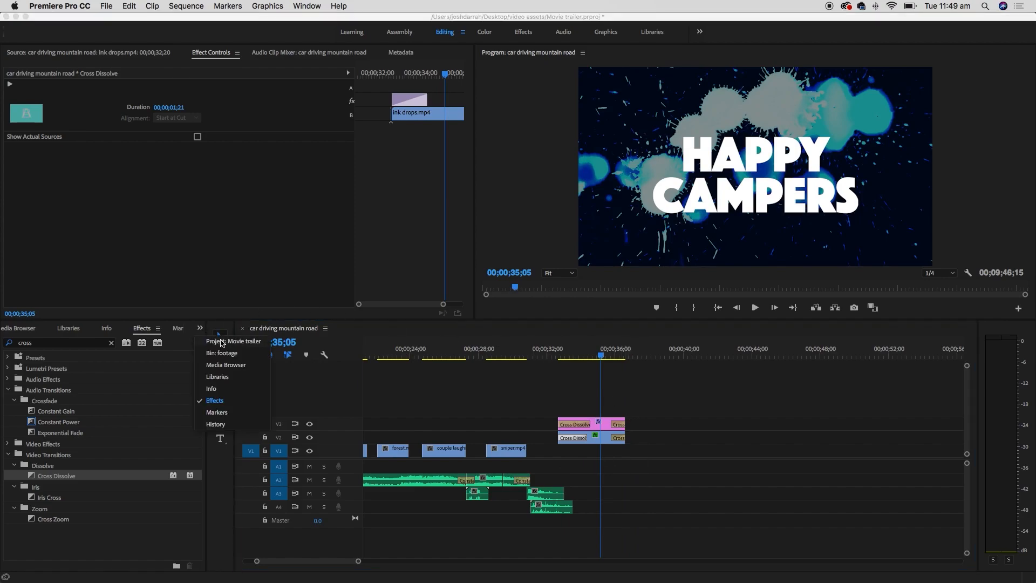
- Load happy uplifting.wav from the music bin into the Source monitor
click(222, 341)
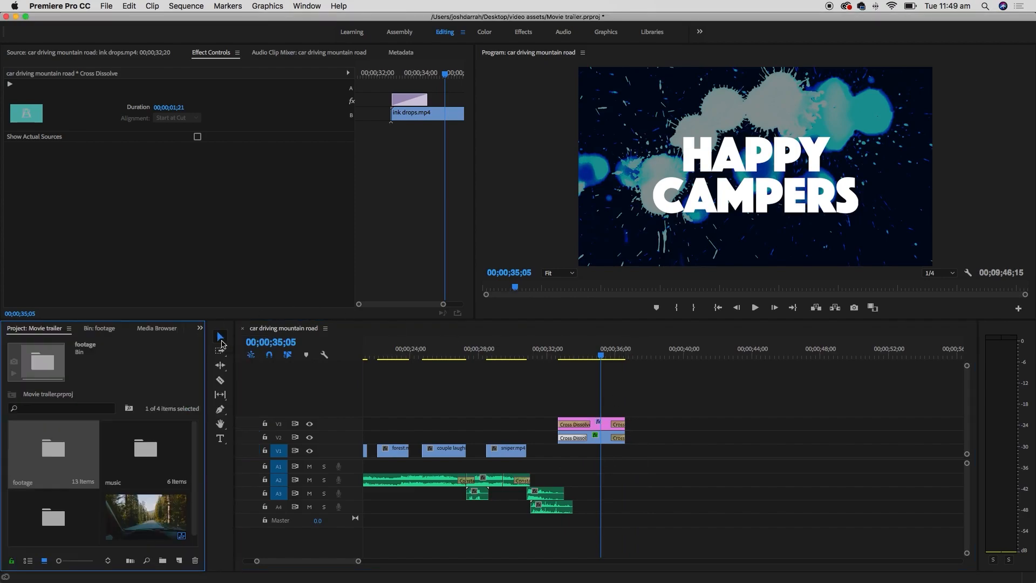
double_click(155, 450)
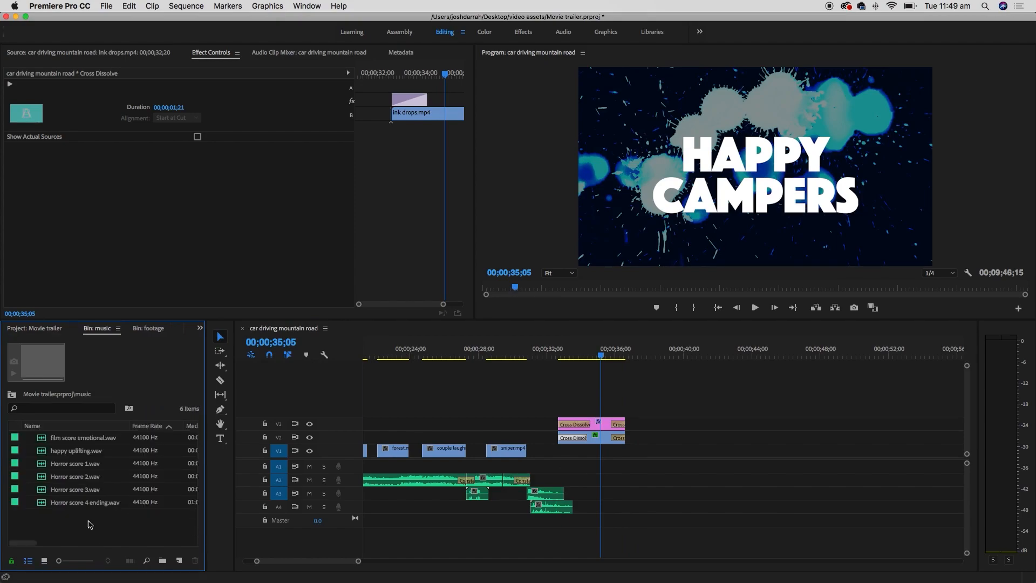
double_click(41, 452)
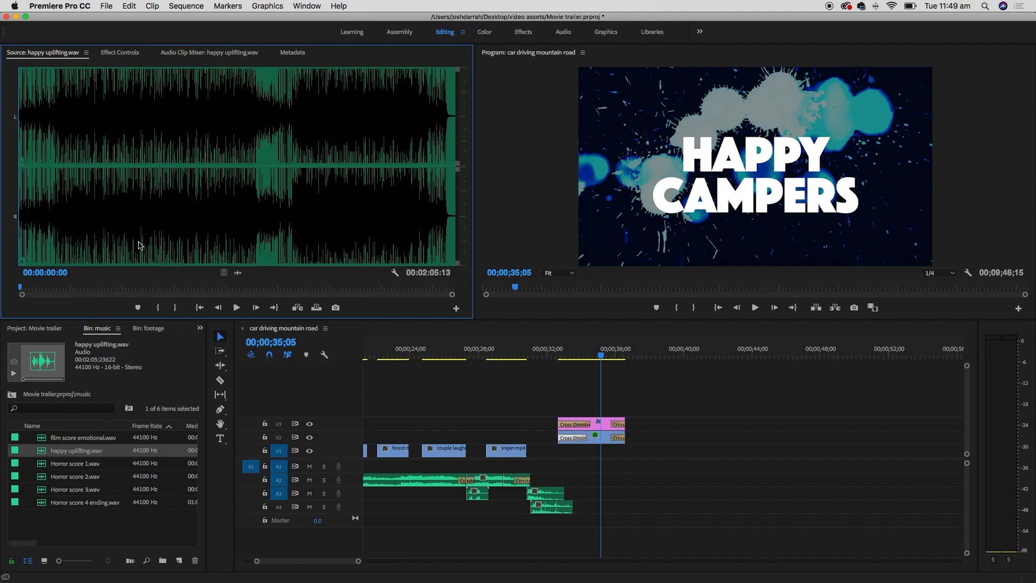
scroll(143, 247, up, 4)
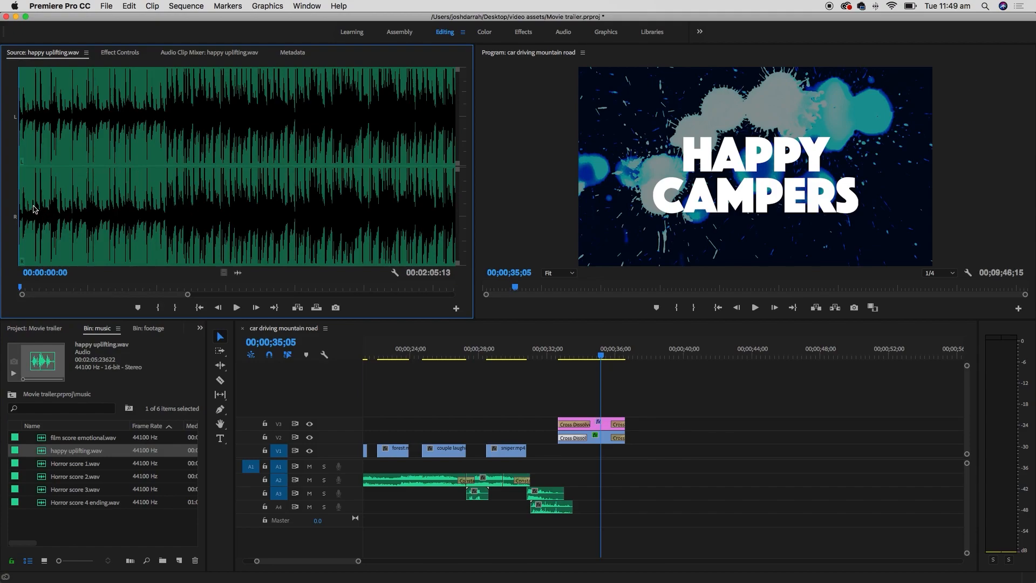
- Preview happy uplifting.wav, listening to its opening, its ending and around 01:51
key(space)
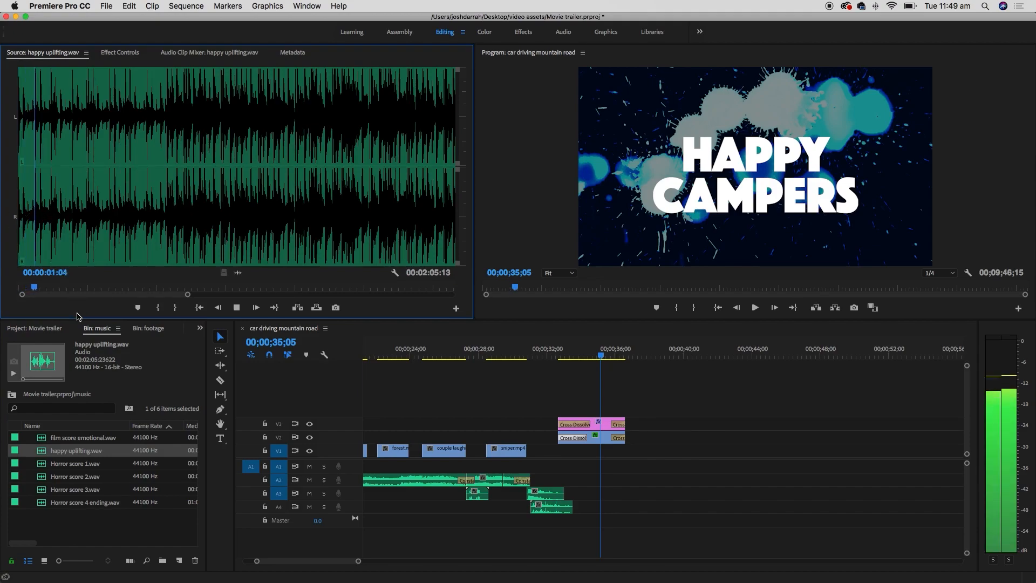
key(space)
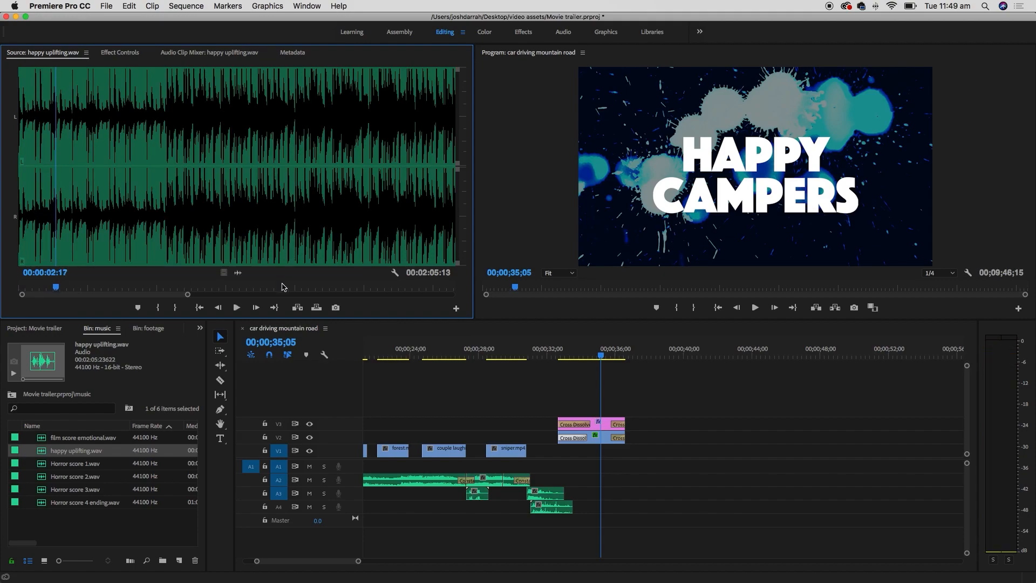
scroll(304, 246, down, 4)
click(431, 219)
scroll(431, 226, up, 4)
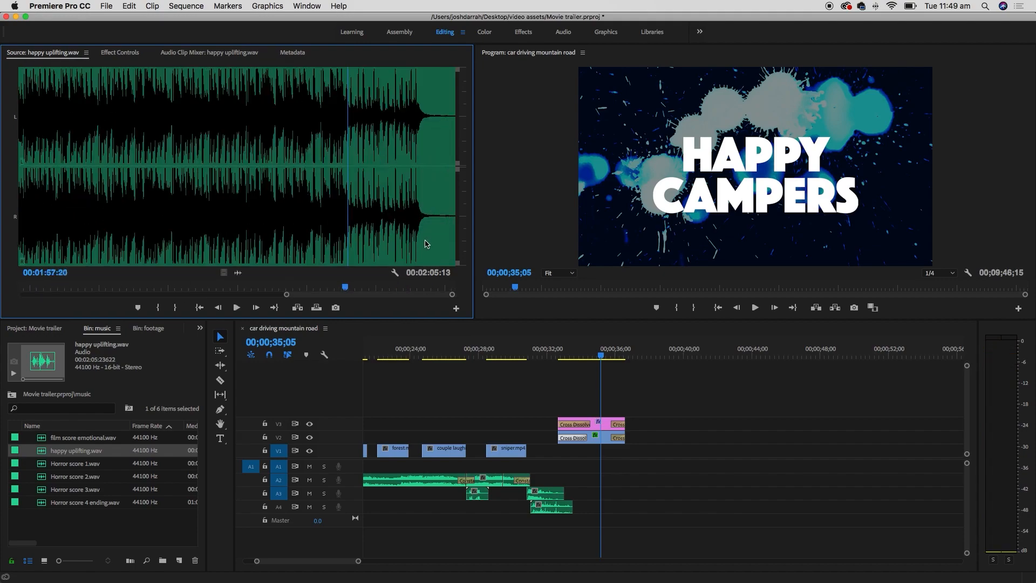
key(space)
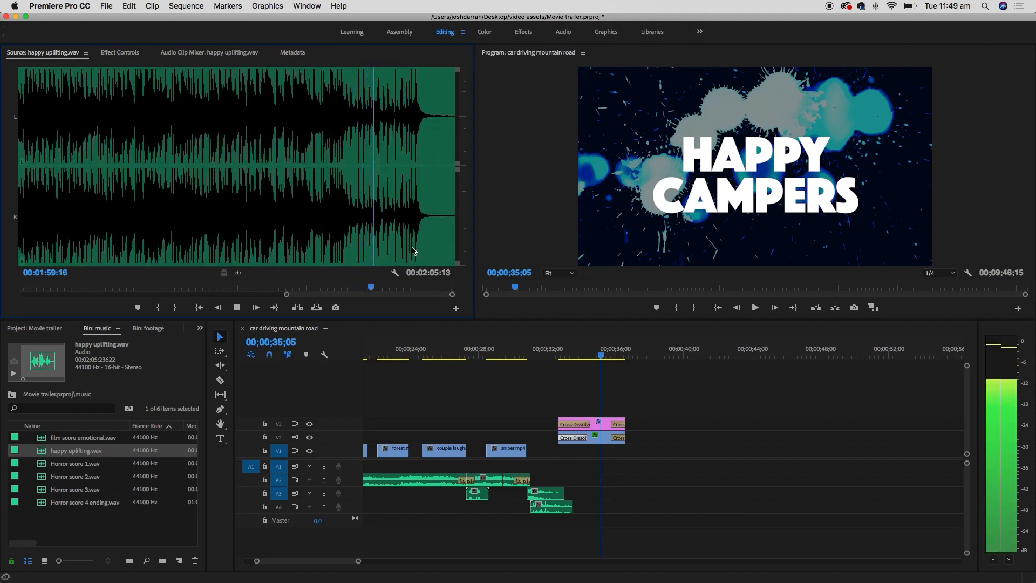
click(255, 218)
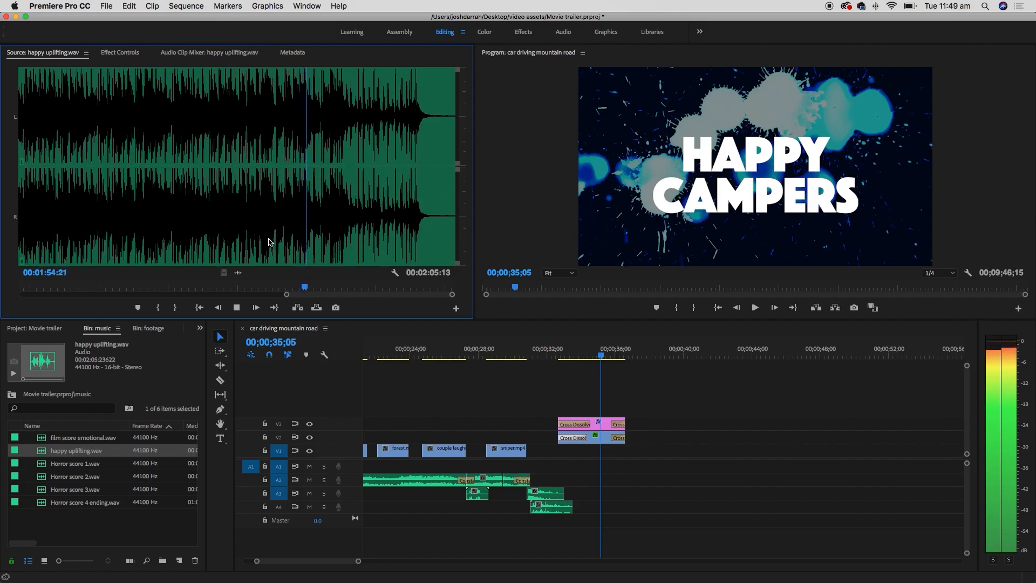
key(space)
- Mark the music excerpt with an In point at 01:51:20 and an Out point at 01:57:09
click(264, 223)
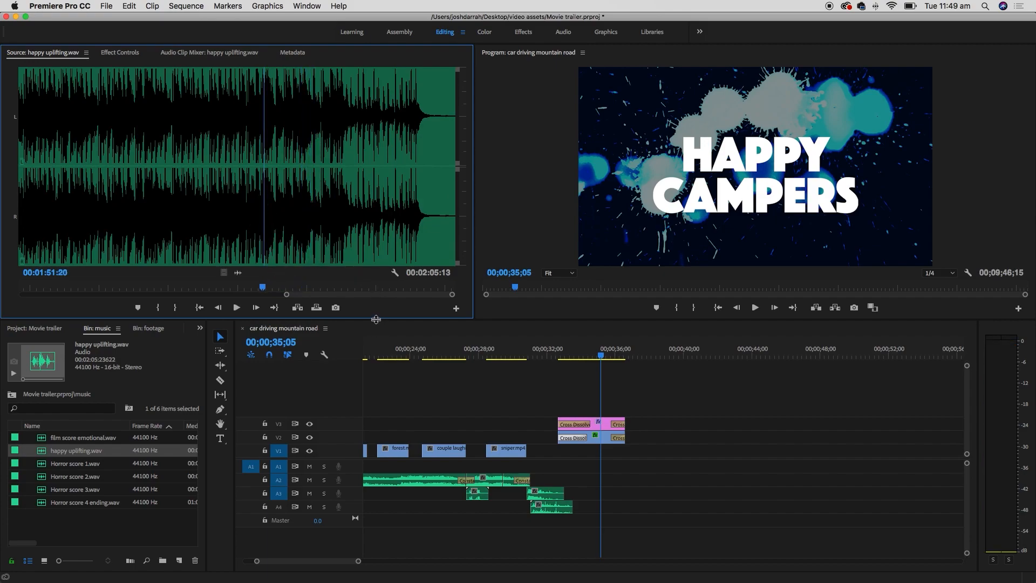
key(i)
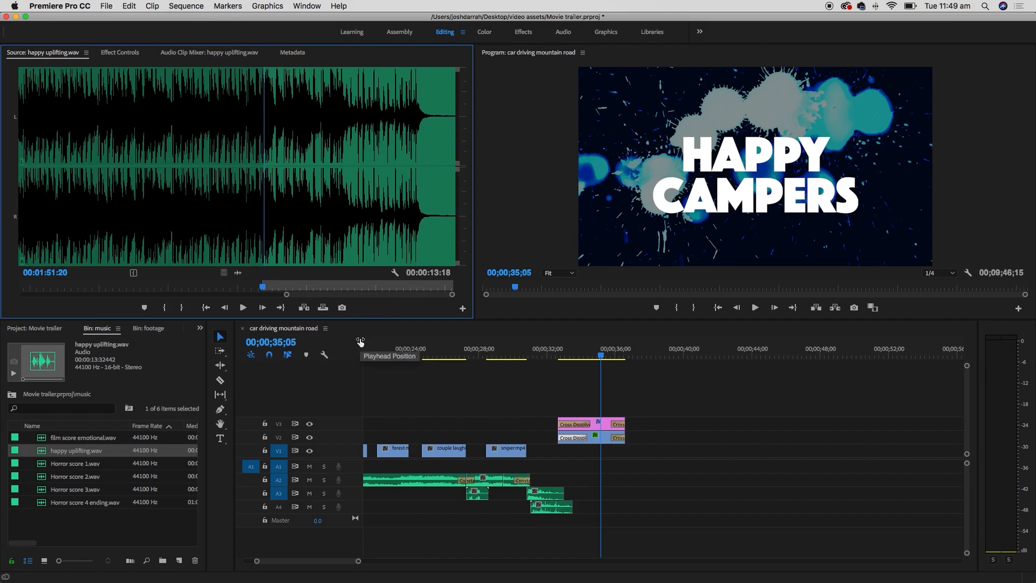
key(space)
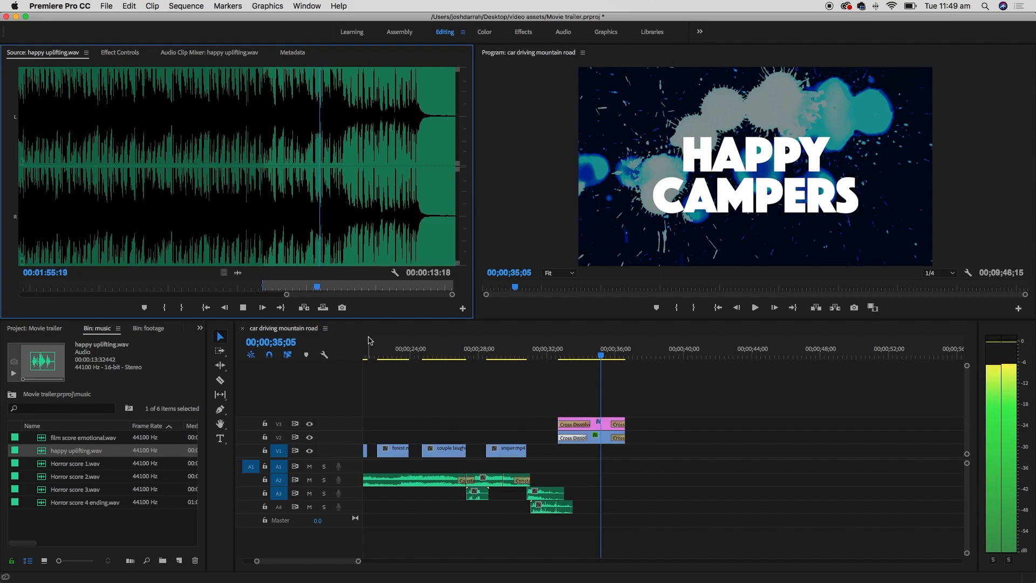
key(space)
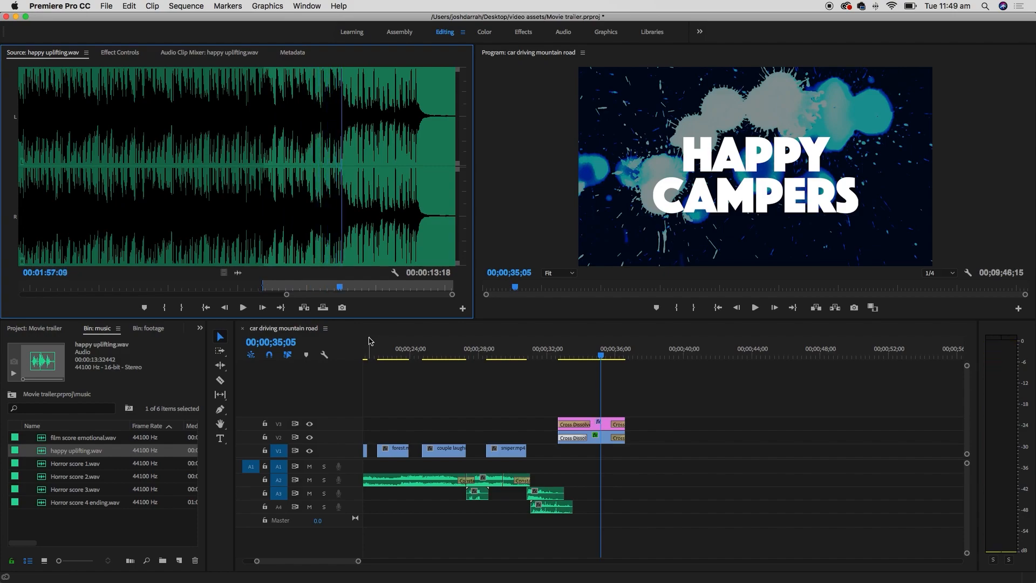
key(o)
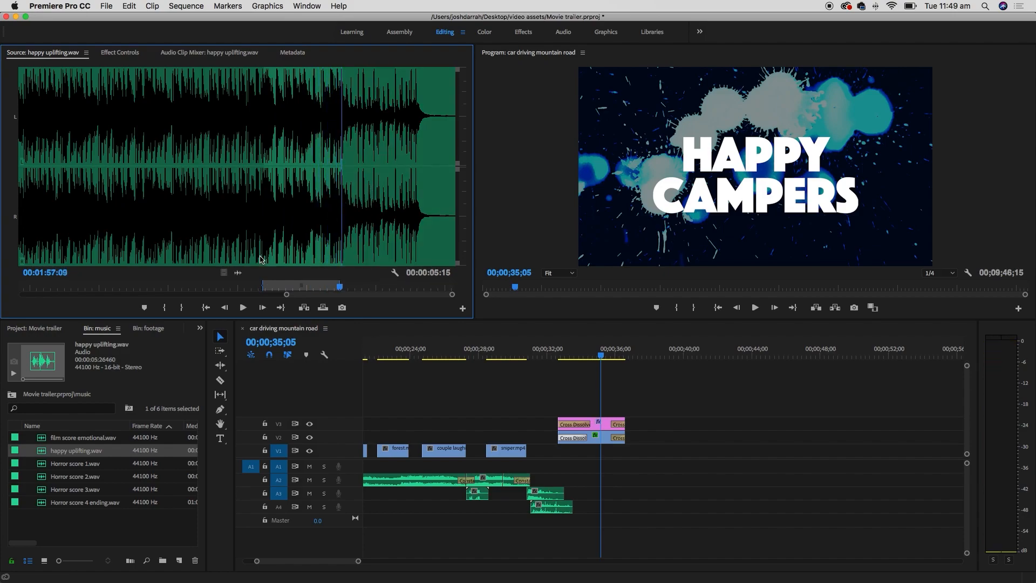
- Place the music excerpt on track A2 starting at 00;00;32;20 under the title
drag(238, 273, 604, 507)
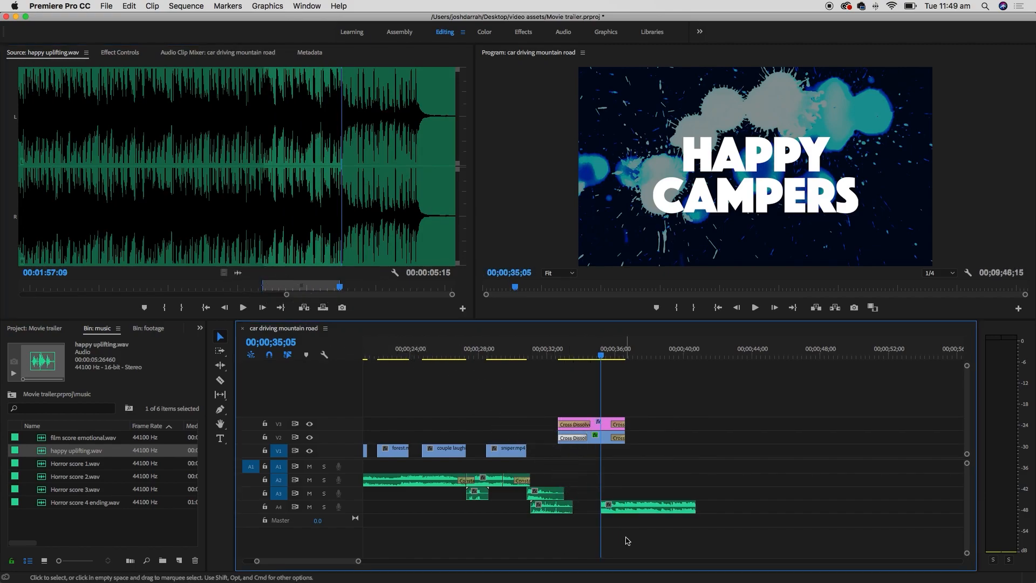
drag(562, 359, 558, 356)
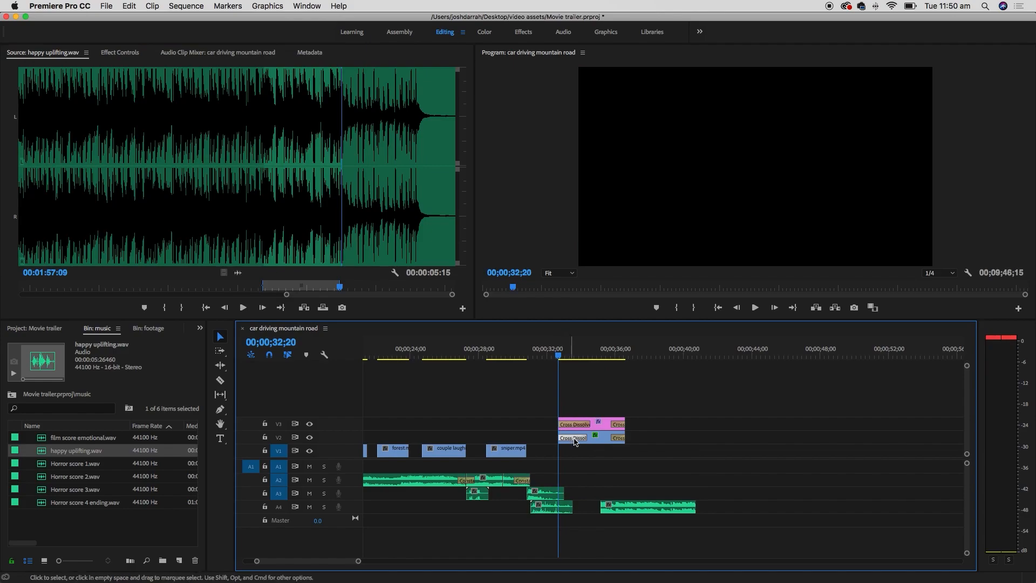
drag(637, 513, 596, 481)
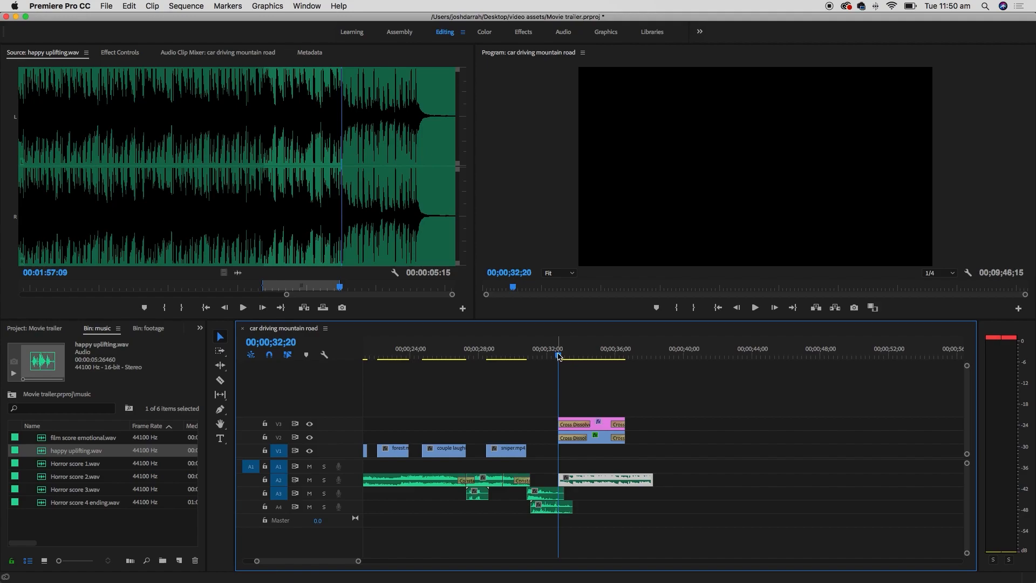
- Play back the ending with the new music, then return the playhead to 00;00;32;18
key(space)
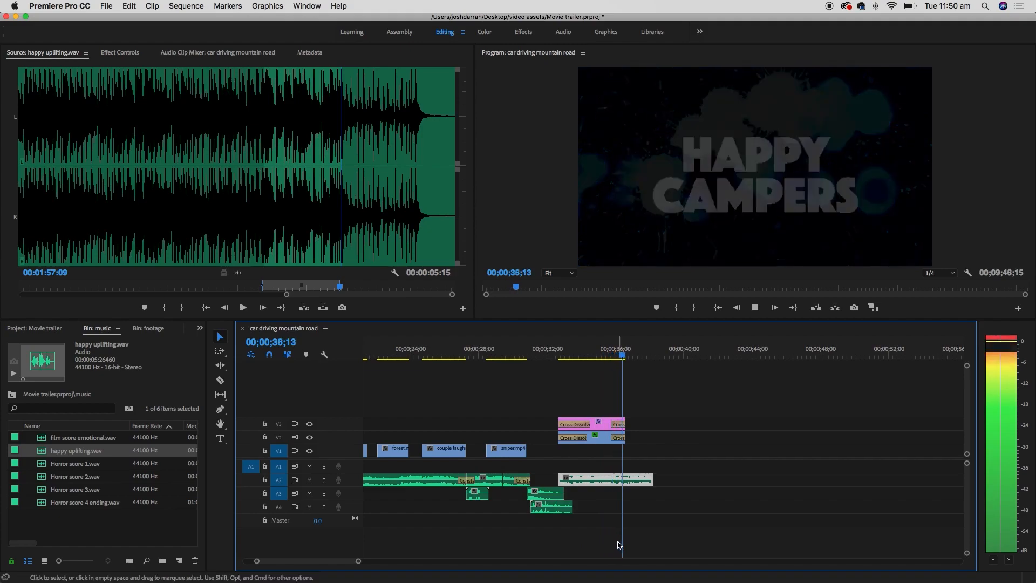
key(space)
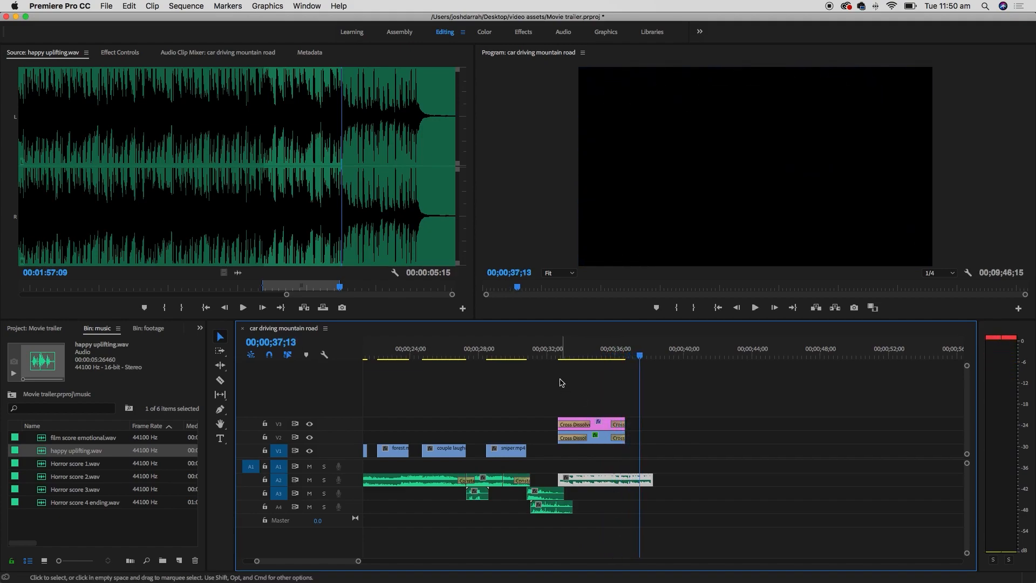
click(557, 350)
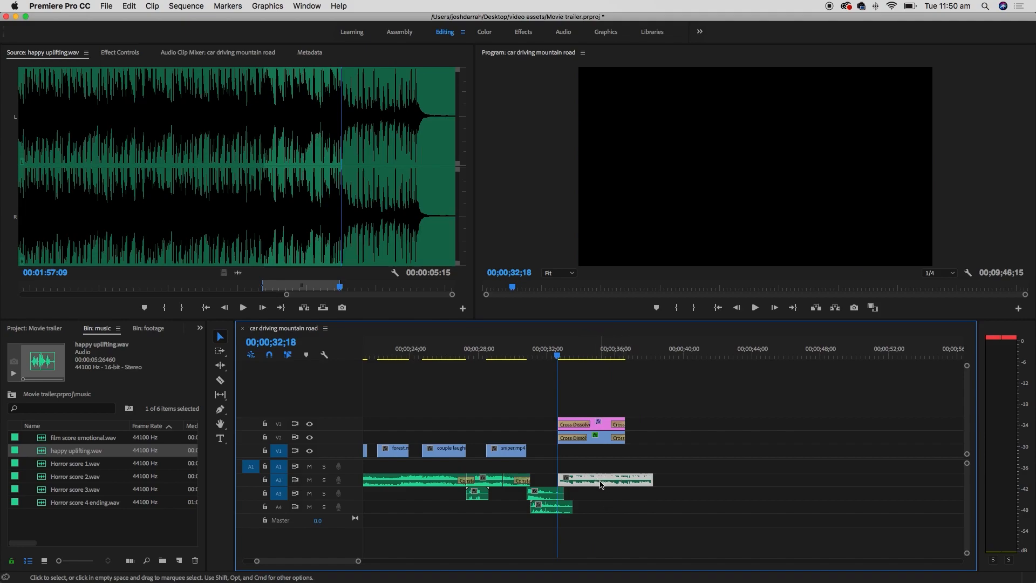
- Enlarge the Audio 2 track height to show larger waveforms
mouse_move(236, 498)
mouse_down()
mouse_move(294, 488)
mouse_move(236, 498)
mouse_up()
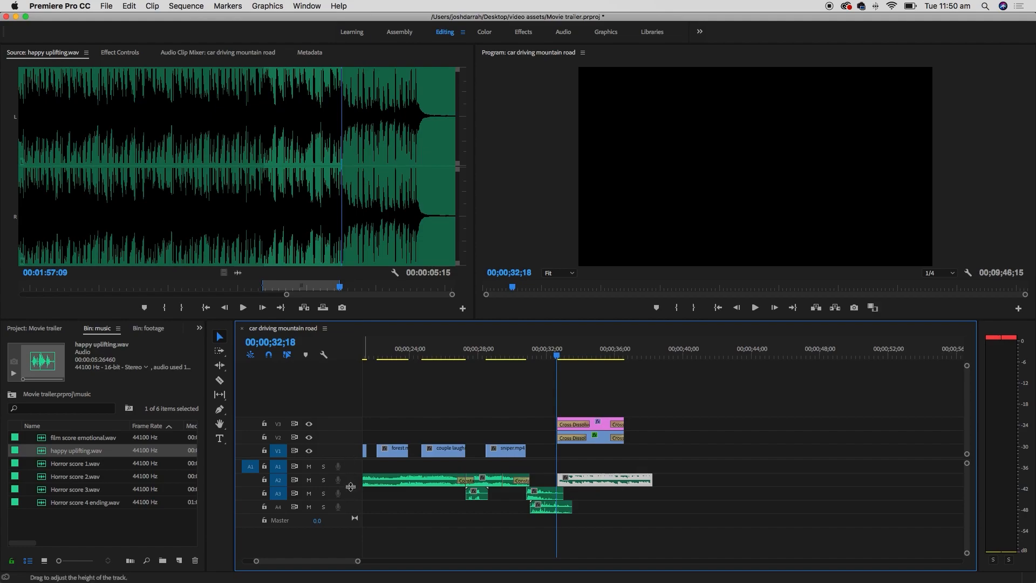
drag(350, 484, 352, 519)
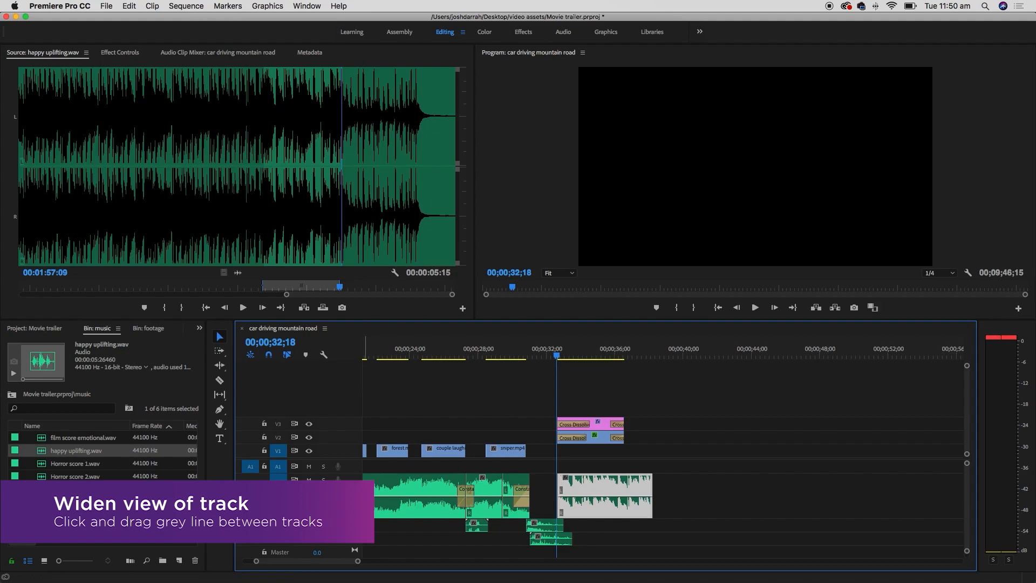
mouse_move(349, 517)
mouse_down()
mouse_move(351, 486)
mouse_move(349, 526)
mouse_up()
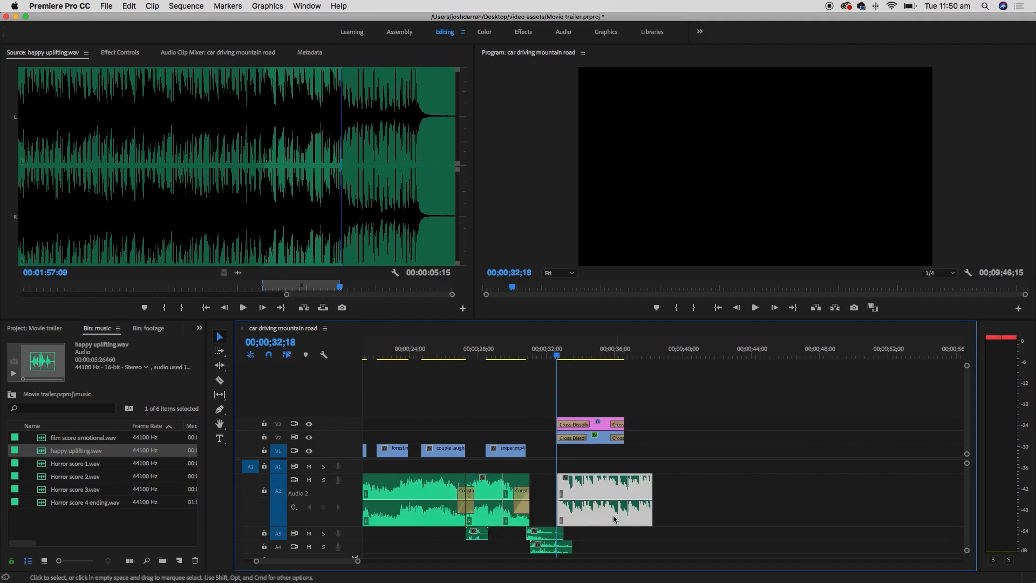
- Lower the volume line of the music clip starting near 00;00;32 while playing back the title
click(698, 491)
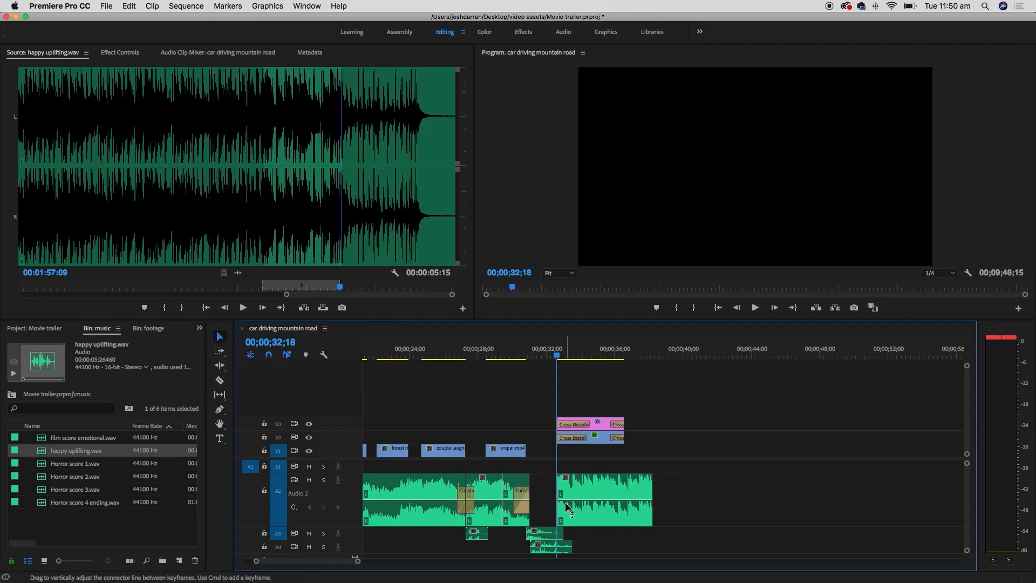
mouse_move(604, 503)
mouse_down()
mouse_move(604, 516)
mouse_move(607, 492)
mouse_move(605, 505)
mouse_up()
click(556, 356)
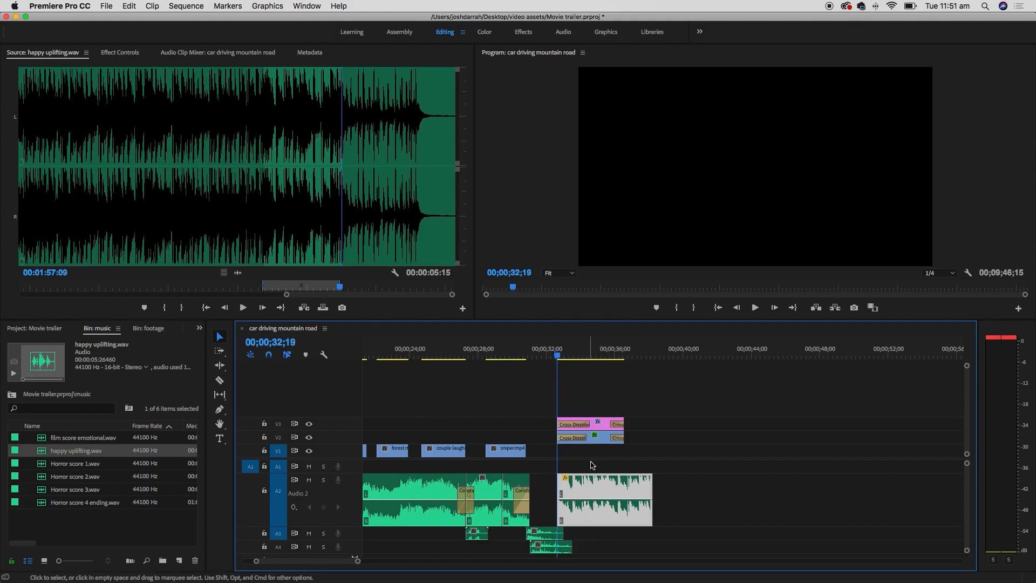
key(space)
mouse_move(612, 505)
mouse_down()
mouse_move(609, 497)
mouse_move(611, 524)
mouse_move(614, 507)
mouse_up()
key(space)
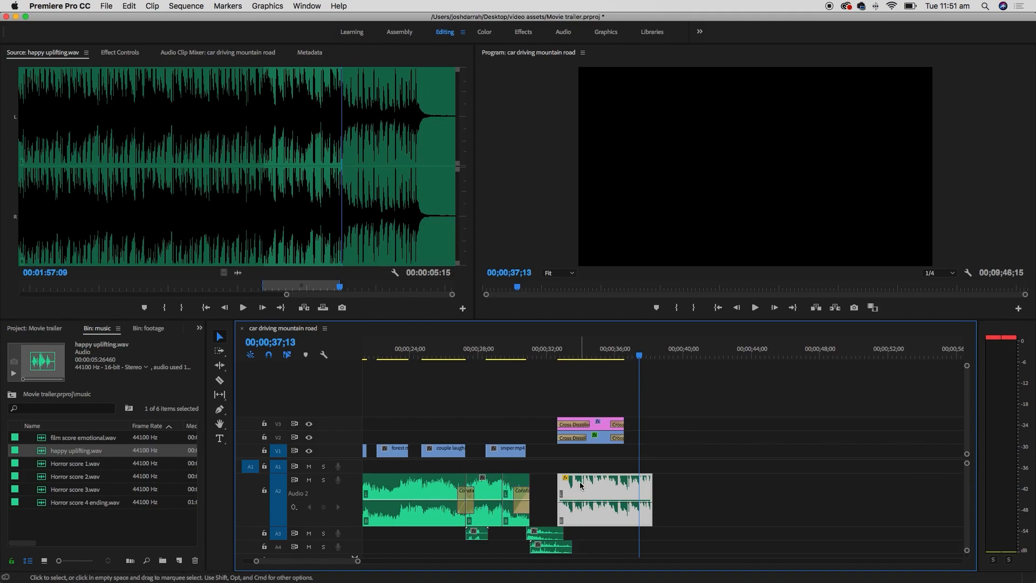
click(602, 501)
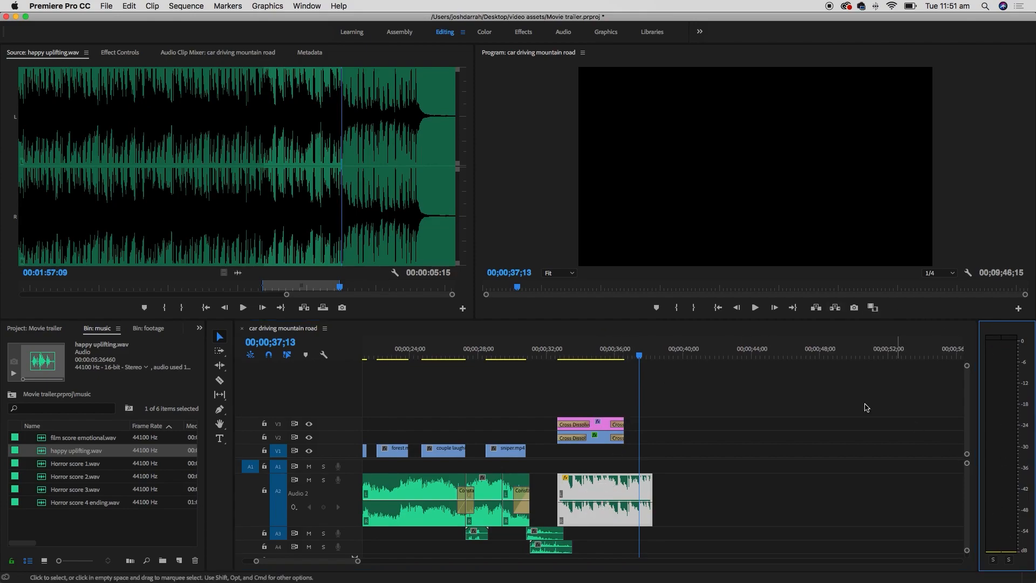
click(562, 357)
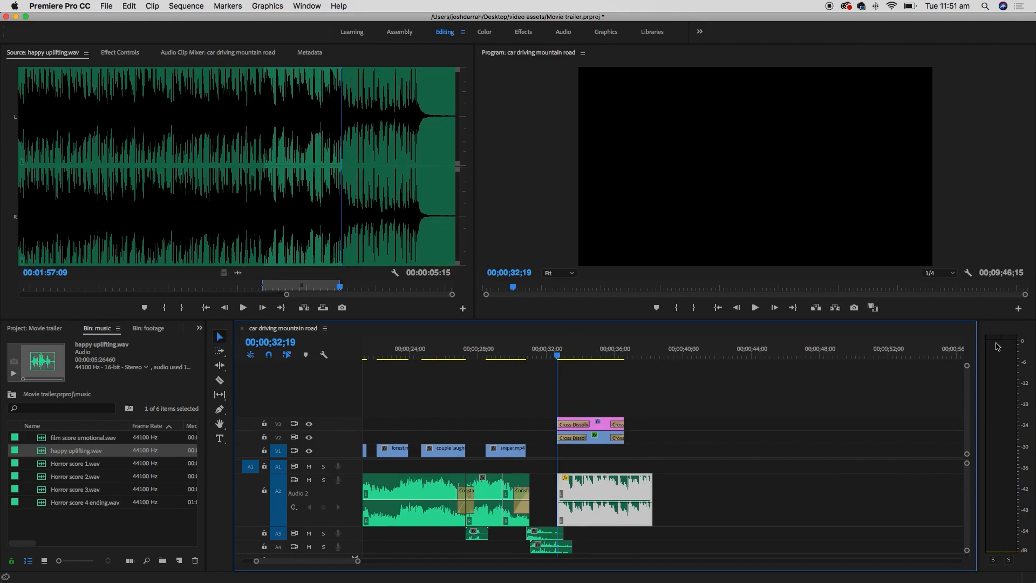
- Preview the title section on the audio meters and lower the A2 music clip to about -8.92 dB
key(space)
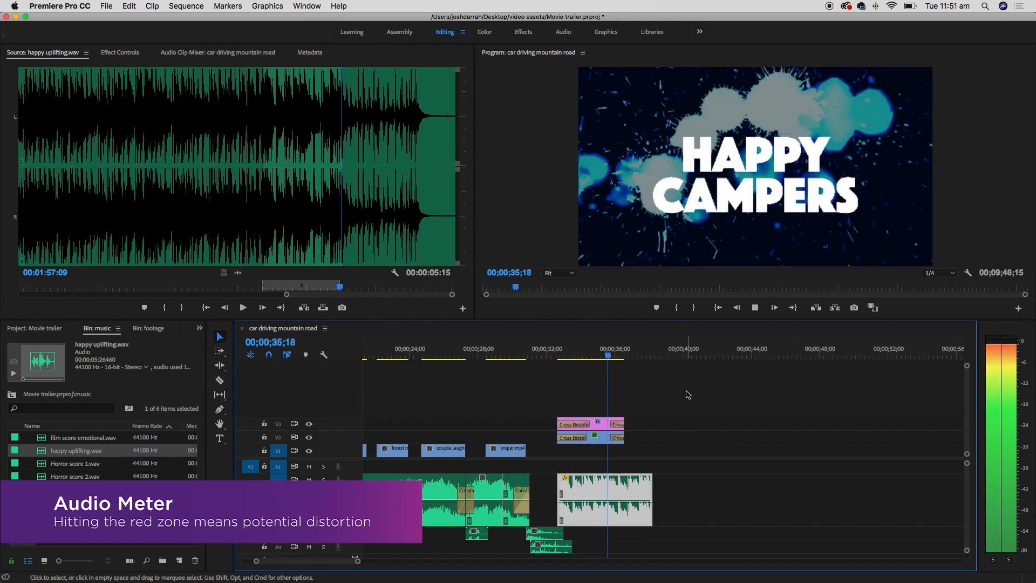
key(space)
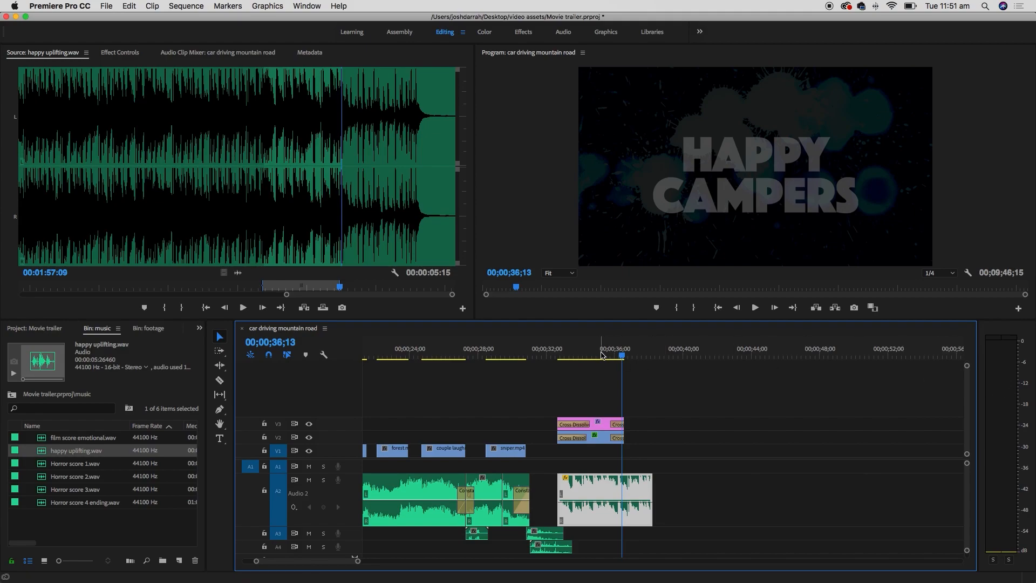
click(569, 355)
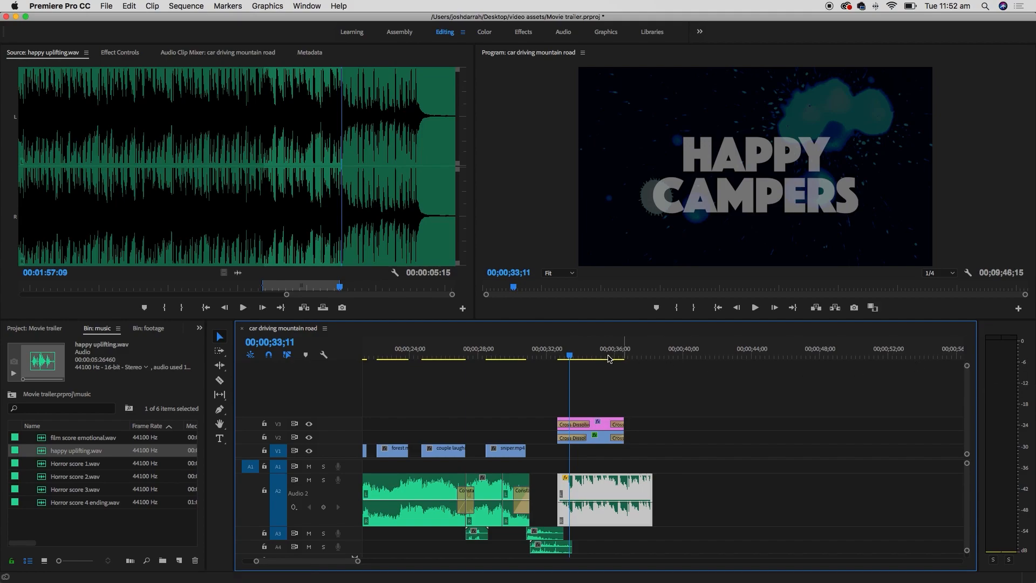
drag(567, 355, 558, 355)
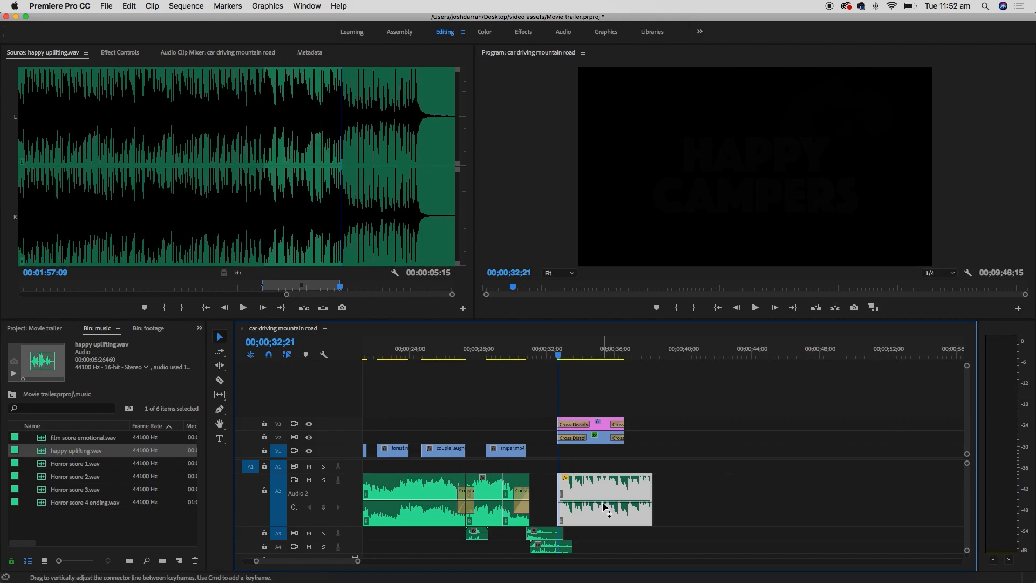
key(space)
drag(603, 504, 603, 515)
key(space)
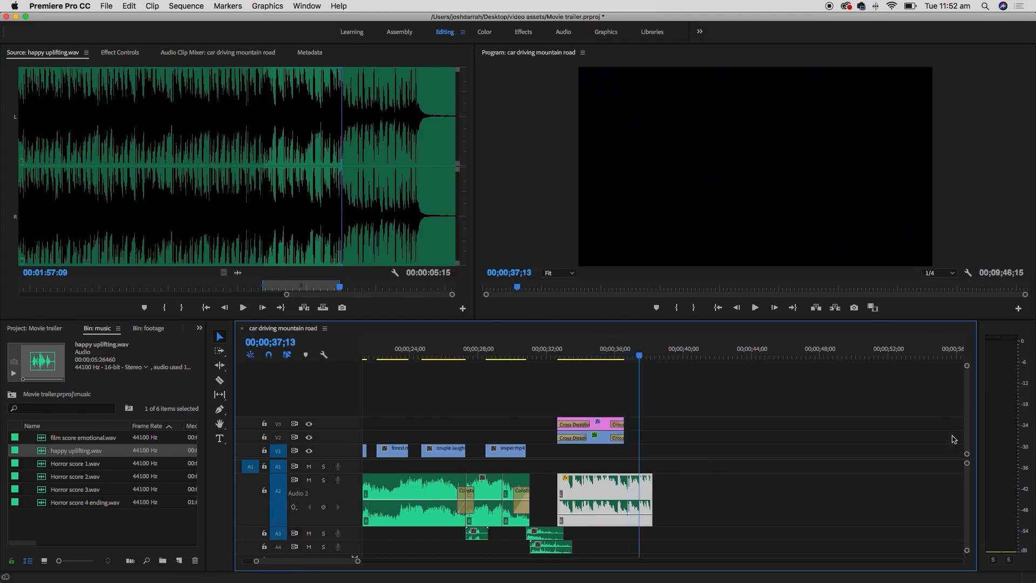
key(Up)
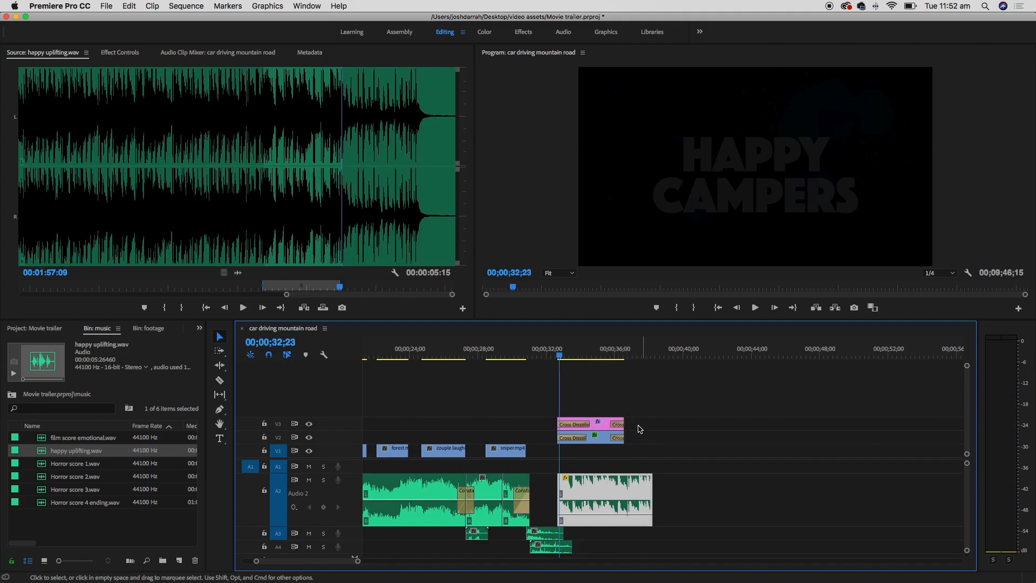
- Locate 00:02:02:17 near the end of happy uplifting.wav and set the In point there
click(406, 221)
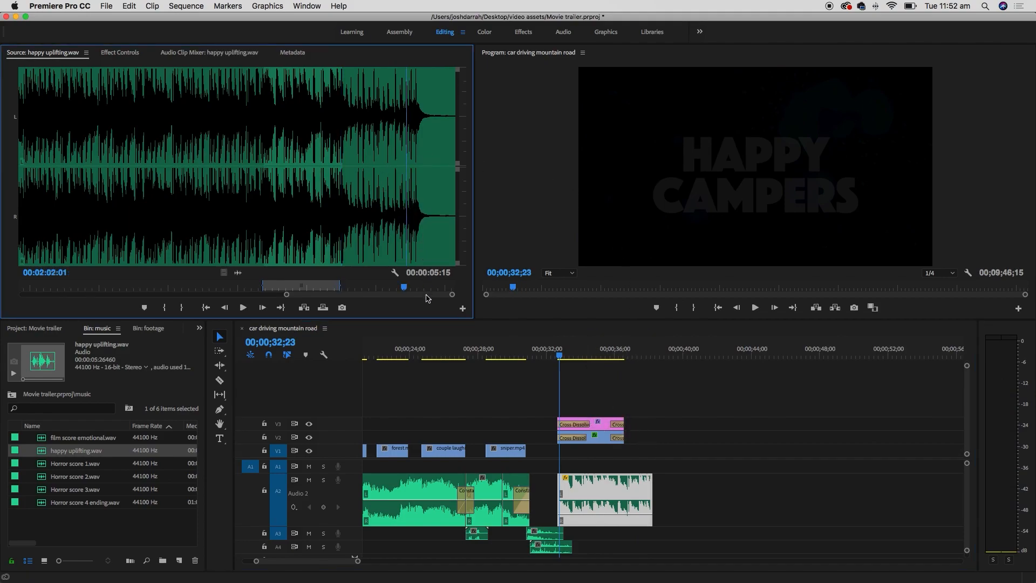
click(403, 213)
key(equal)
key(equal)
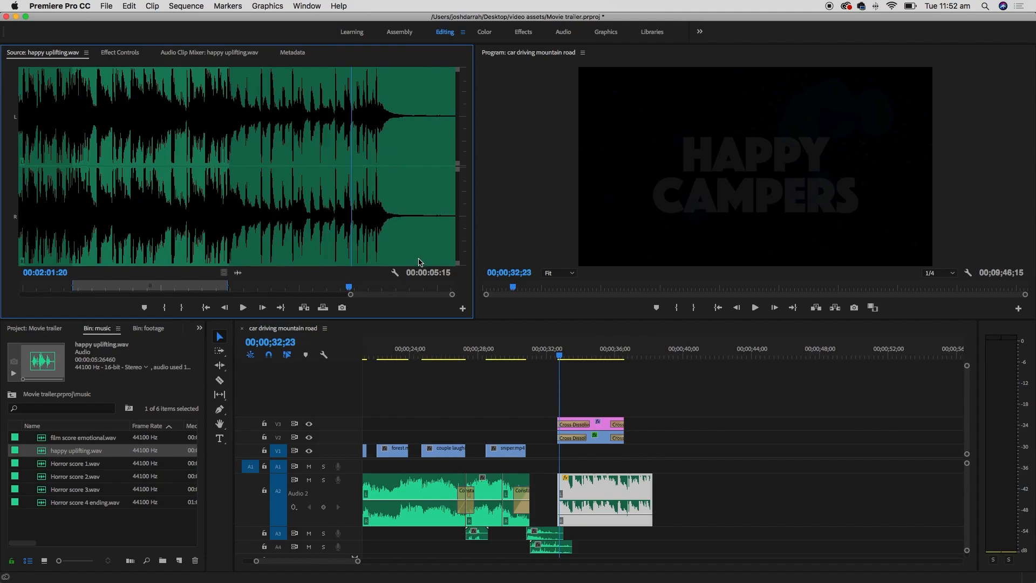
key(space)
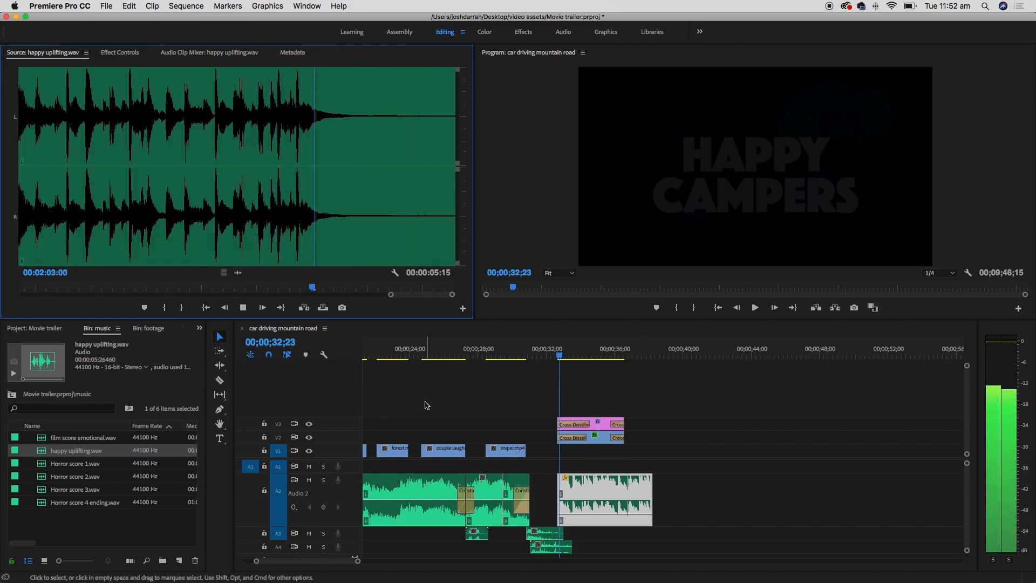
key(space)
click(297, 227)
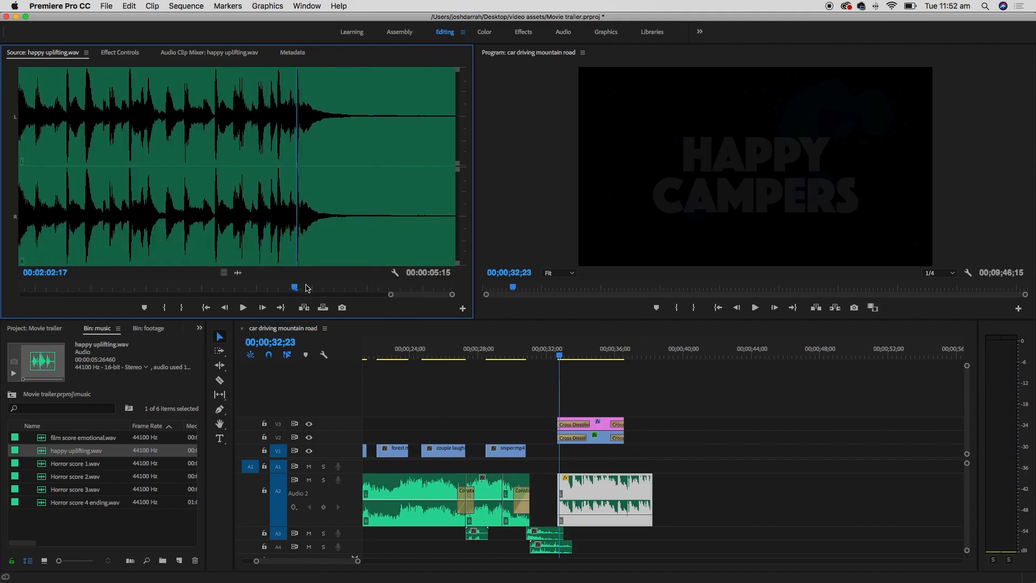
key(space)
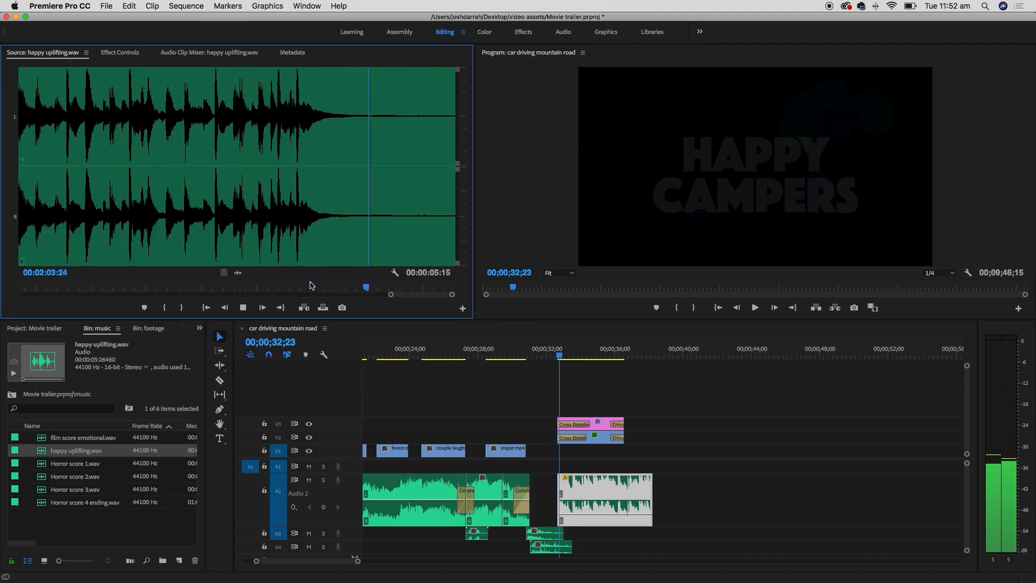
key(space)
click(296, 237)
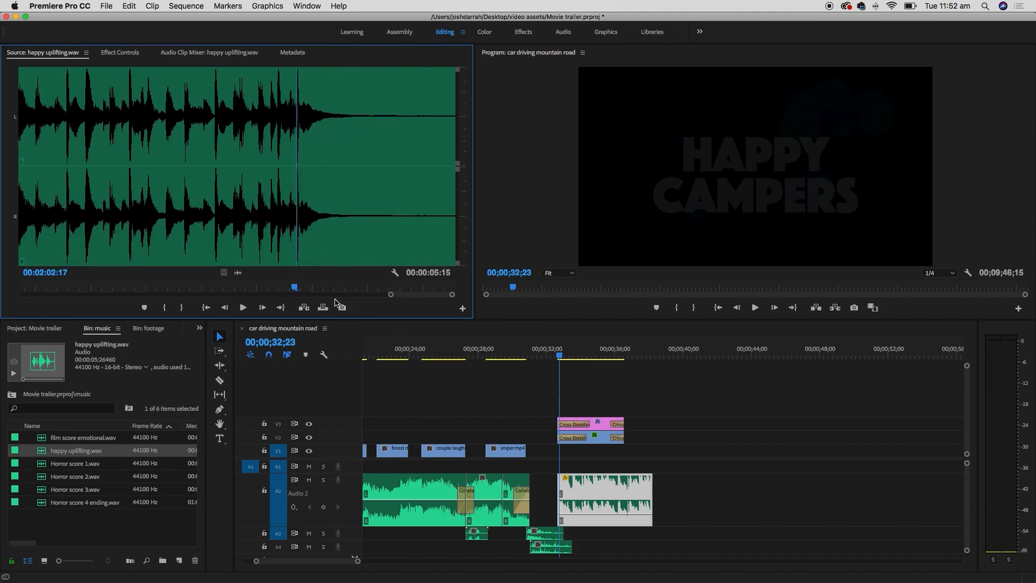
key(equal)
key(equal)
key(equal)
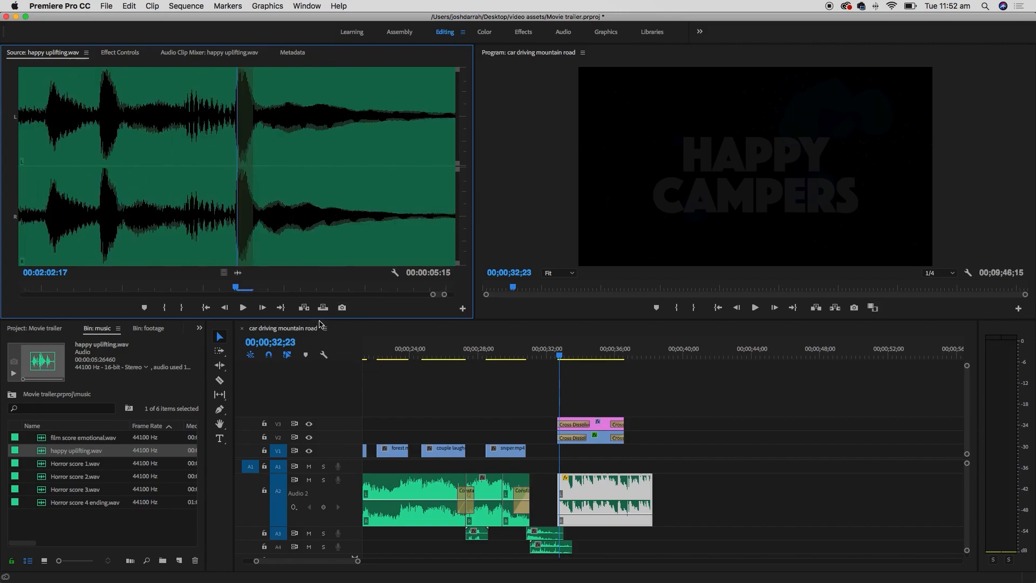
key(Left)
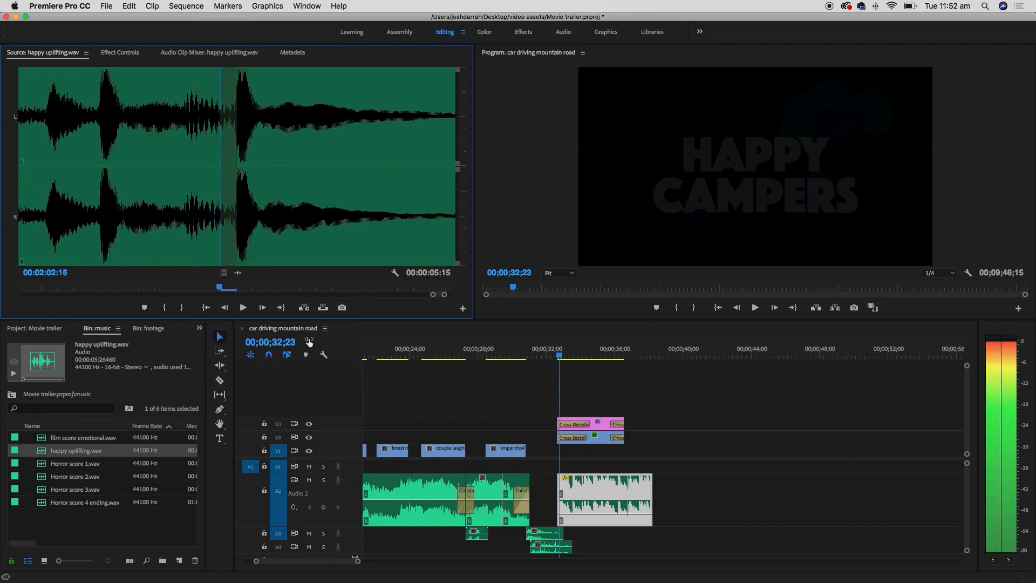
key(Right)
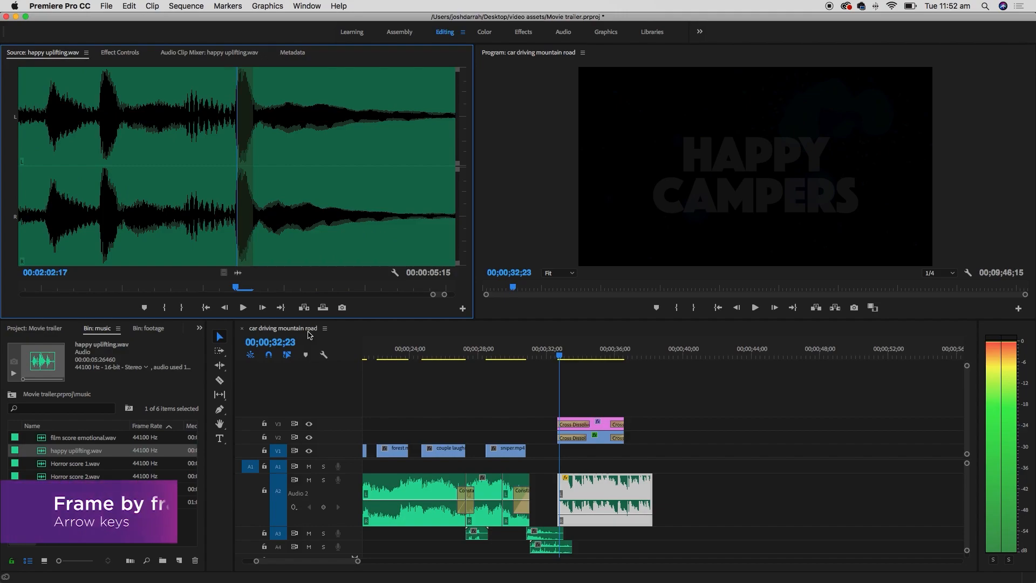
key(Left)
key(Left)
key(Right)
key(Right)
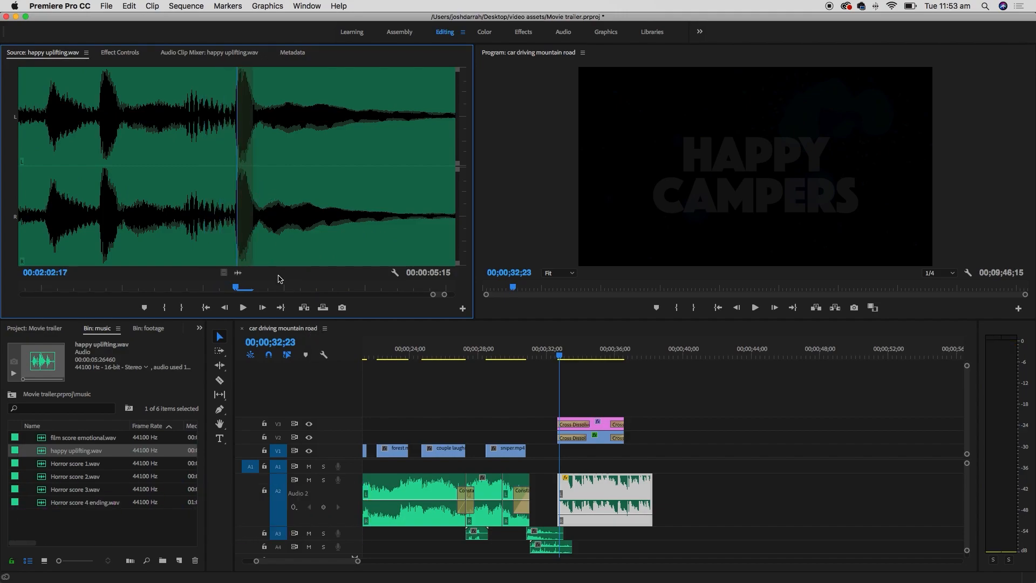
key(i)
- Play on from the In point and set the Out point at 00:02:04:13
key(minus)
key(minus)
key(minus)
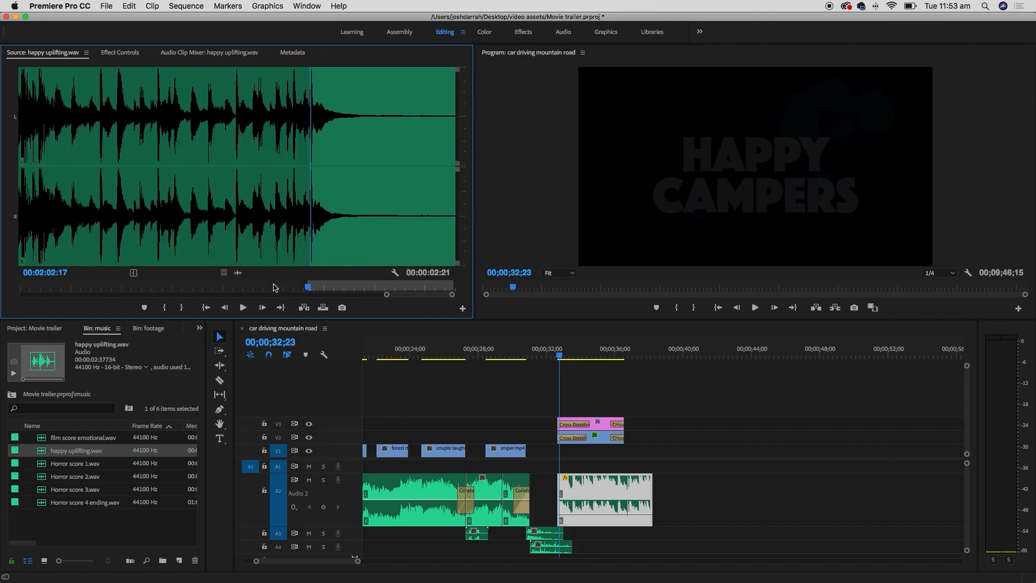
key(space)
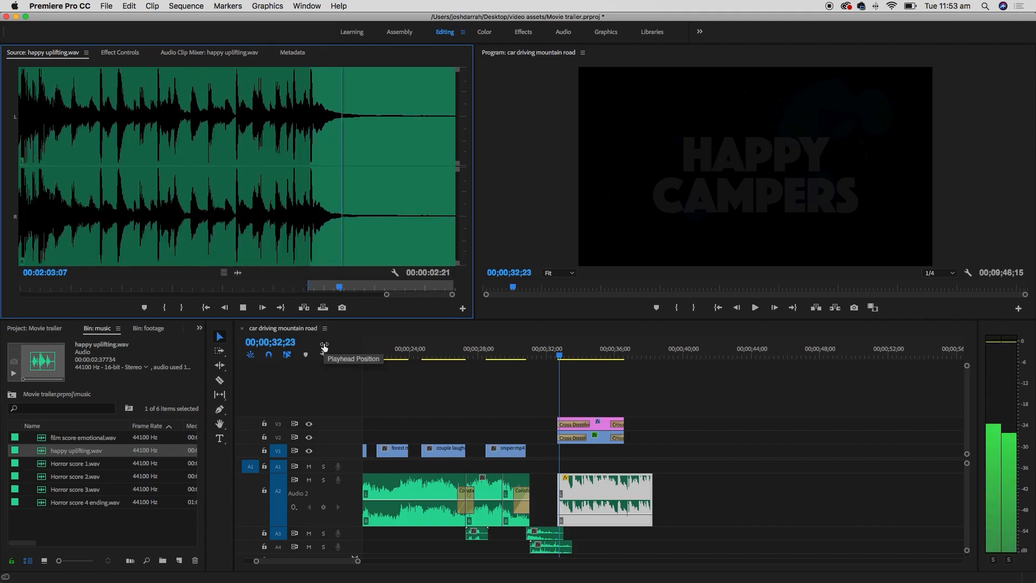
key(space)
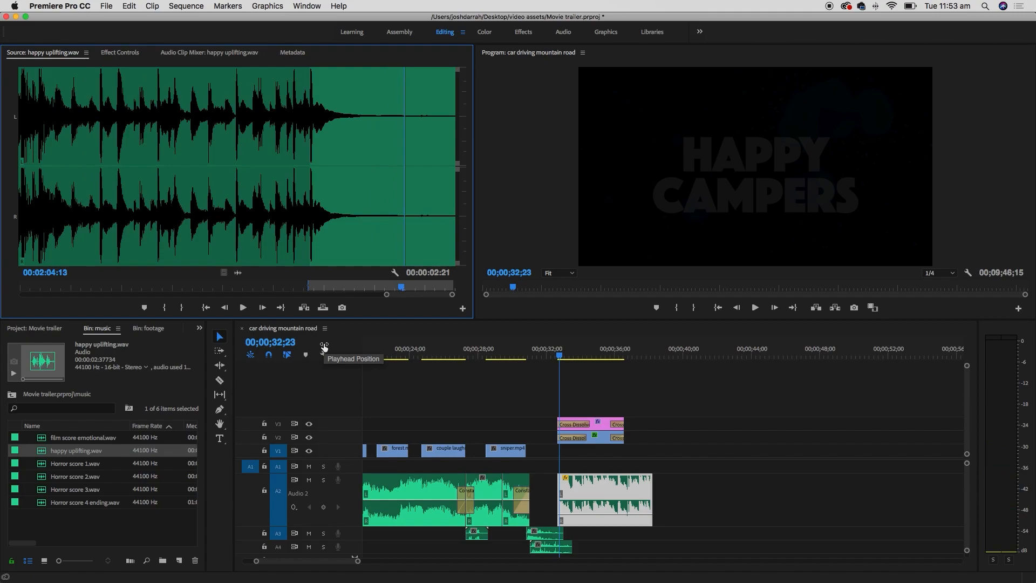
key(o)
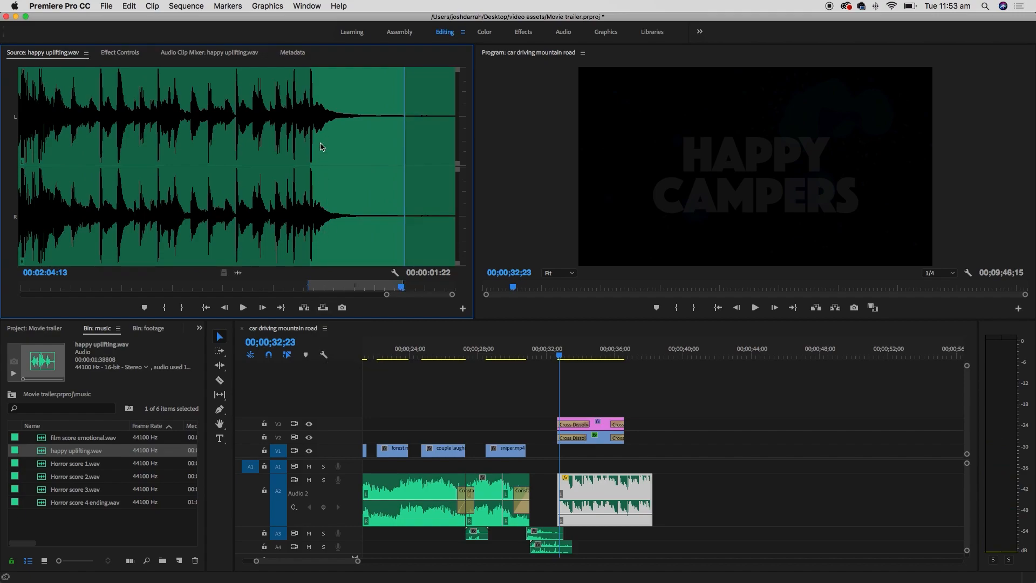
drag(238, 272, 665, 502)
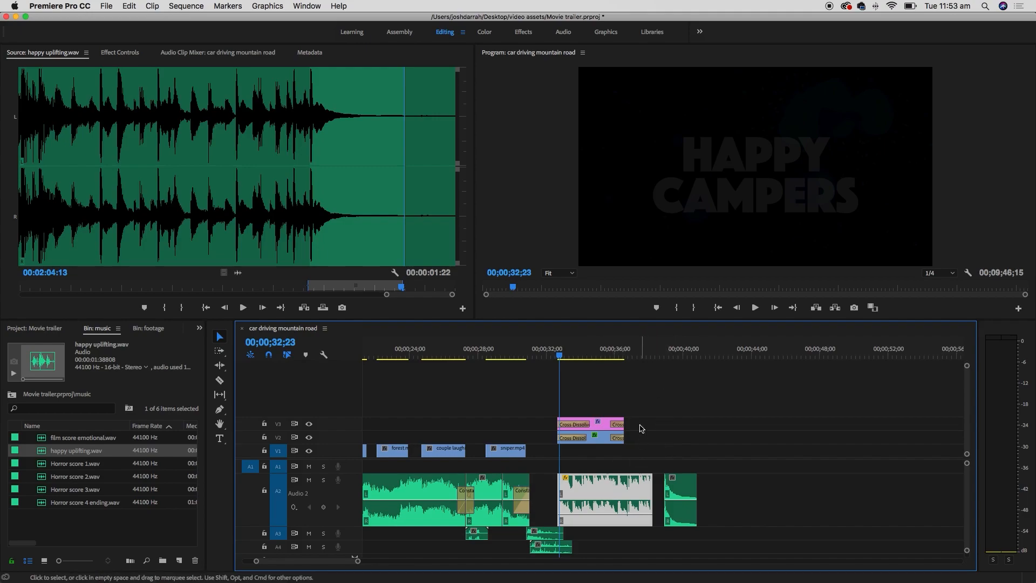
click(660, 344)
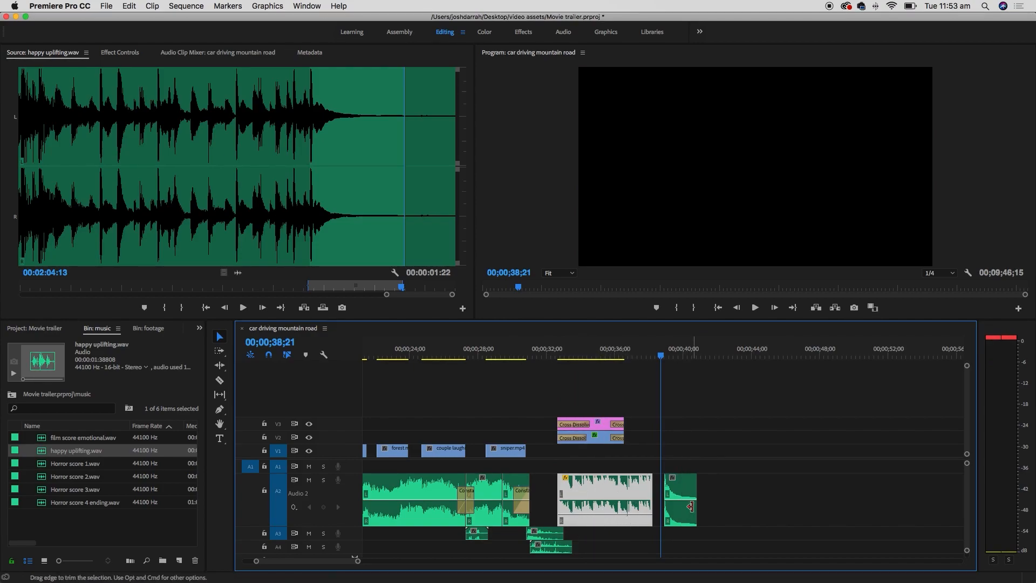
click(558, 349)
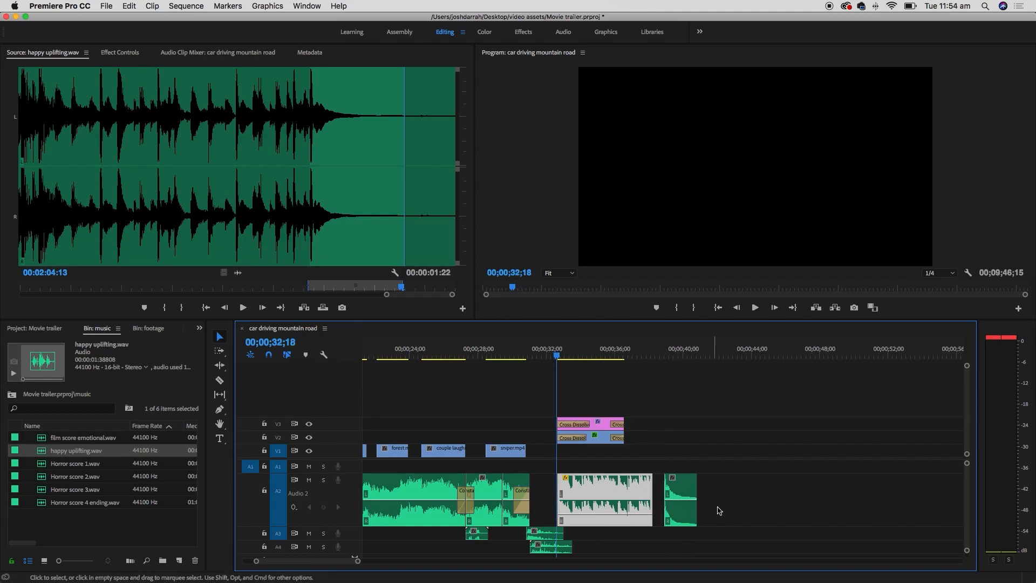
key(space)
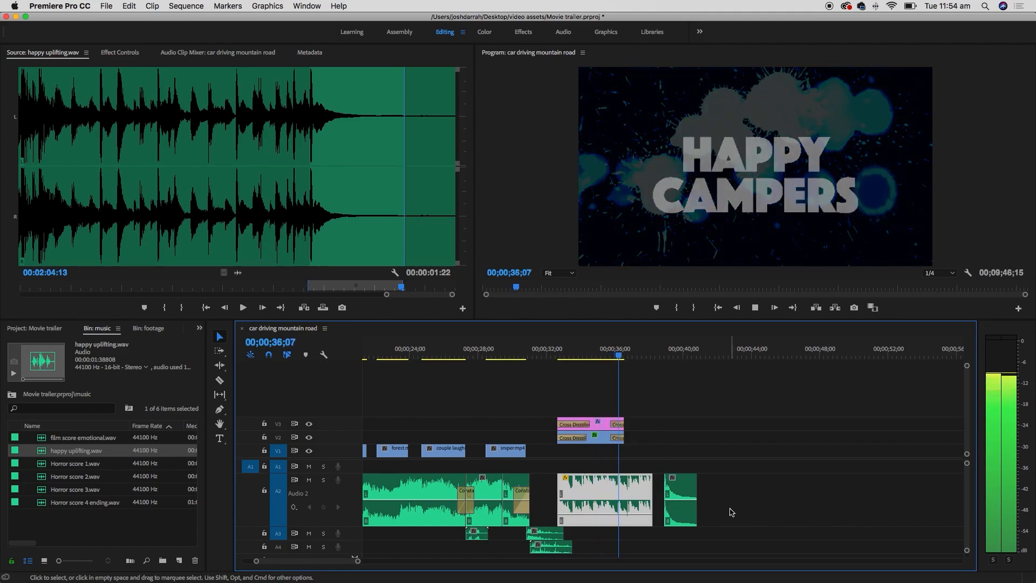
key(space)
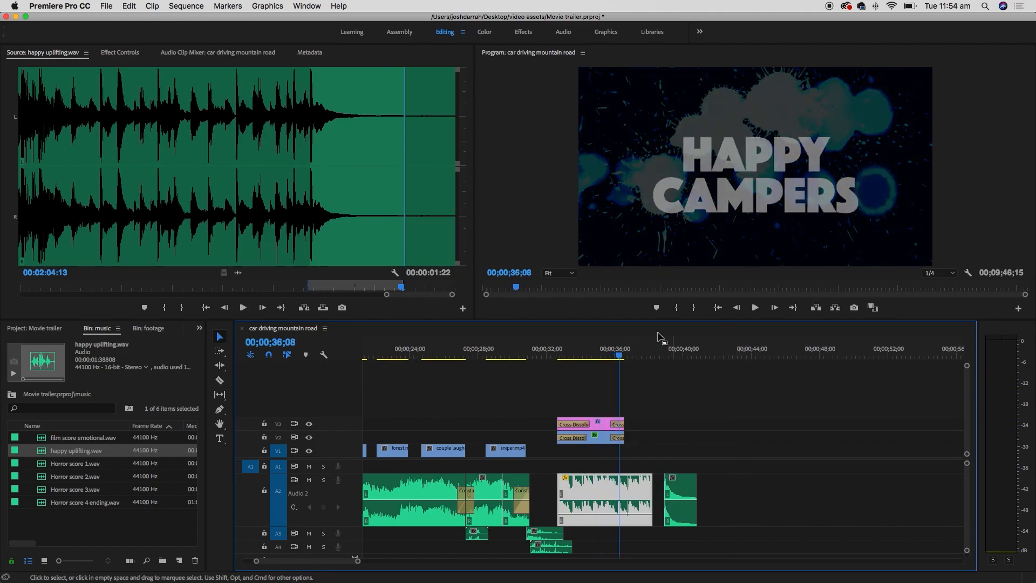
- Move the closing music clip left against the main music clip and delete the leftover sliver
key(equal)
key(equal)
key(equal)
key(equal)
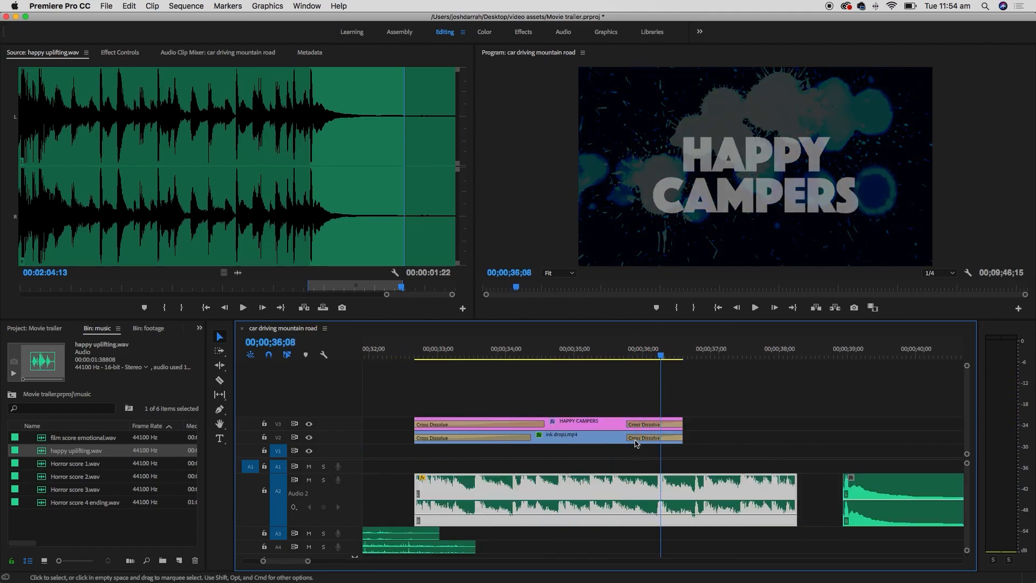
key(minus)
key(minus)
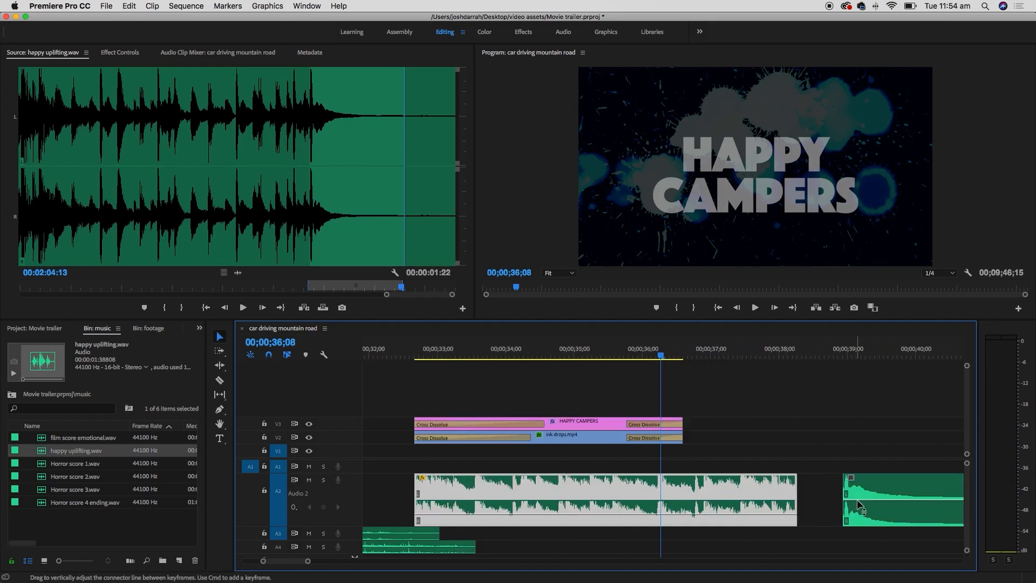
drag(873, 494, 696, 491)
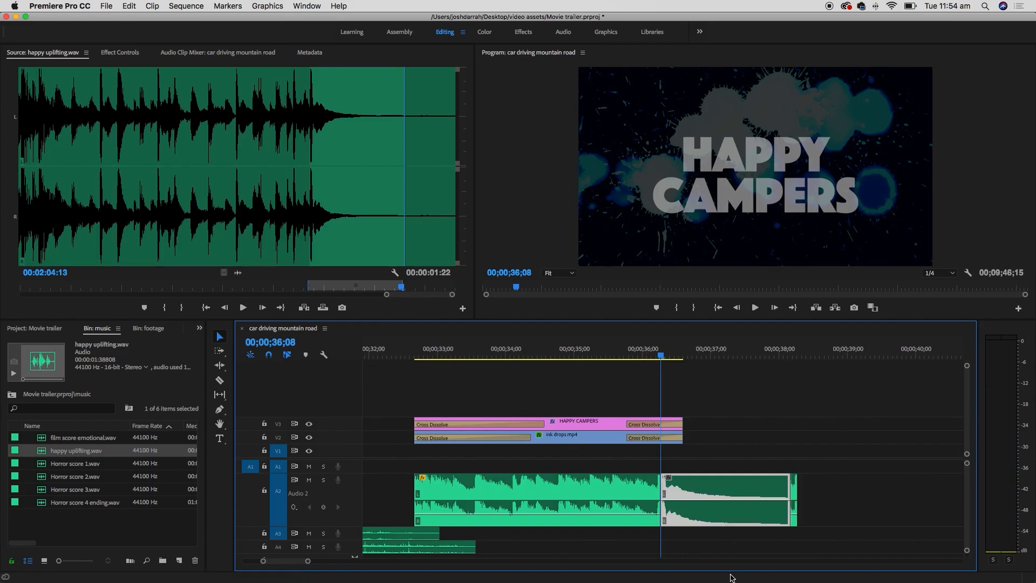
click(816, 491)
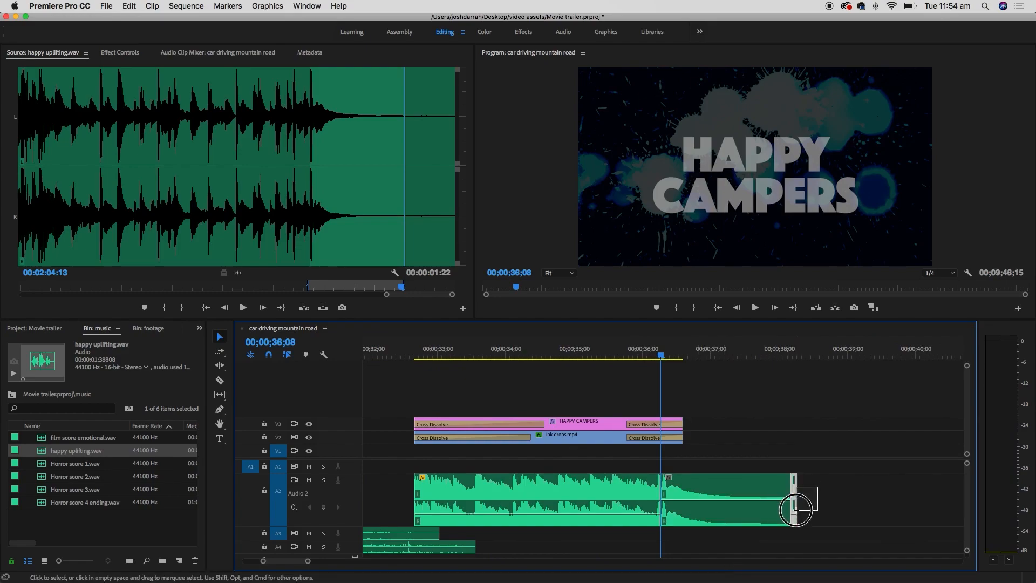
key(Delete)
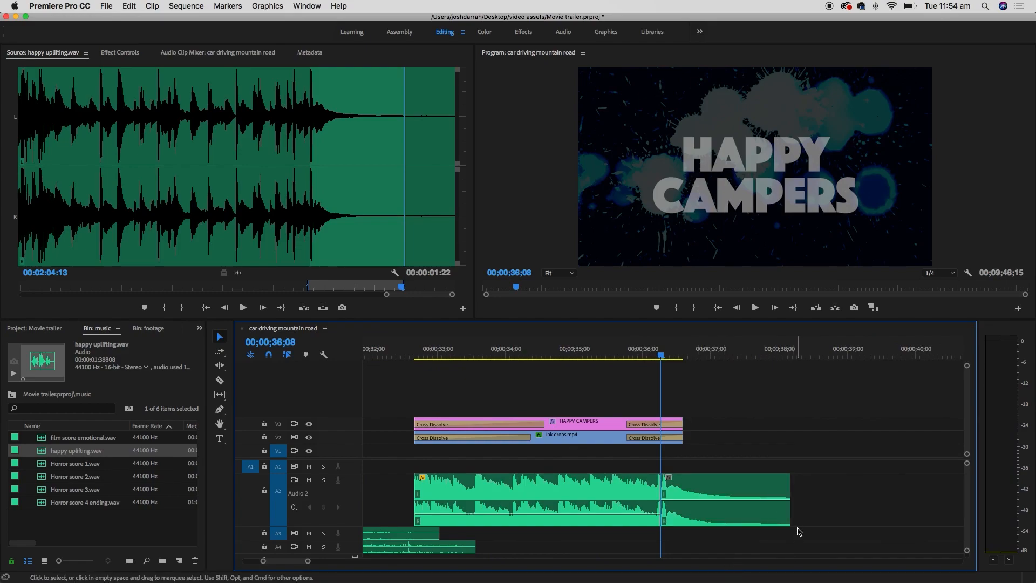
click(500, 354)
click(414, 360)
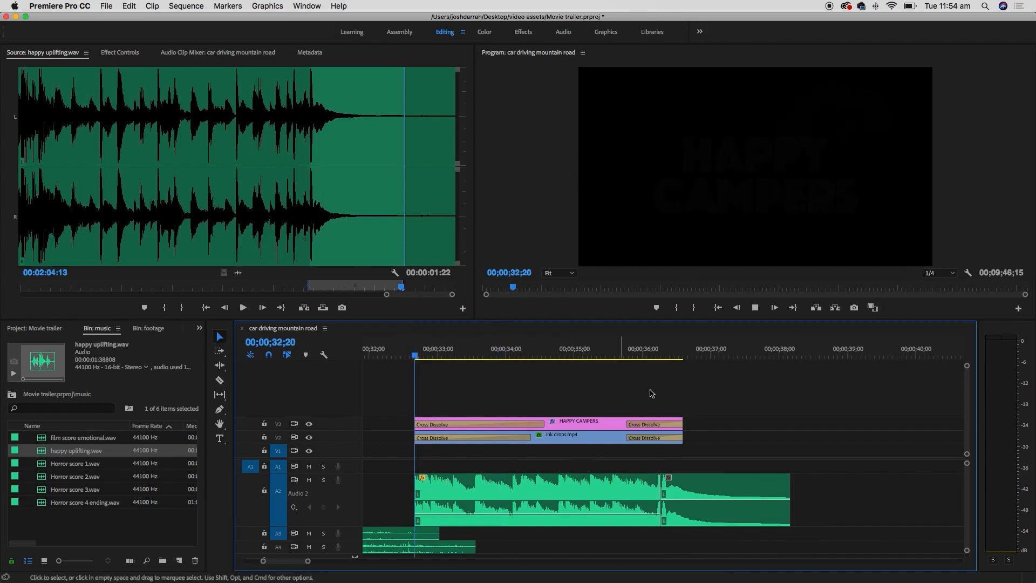
key(space)
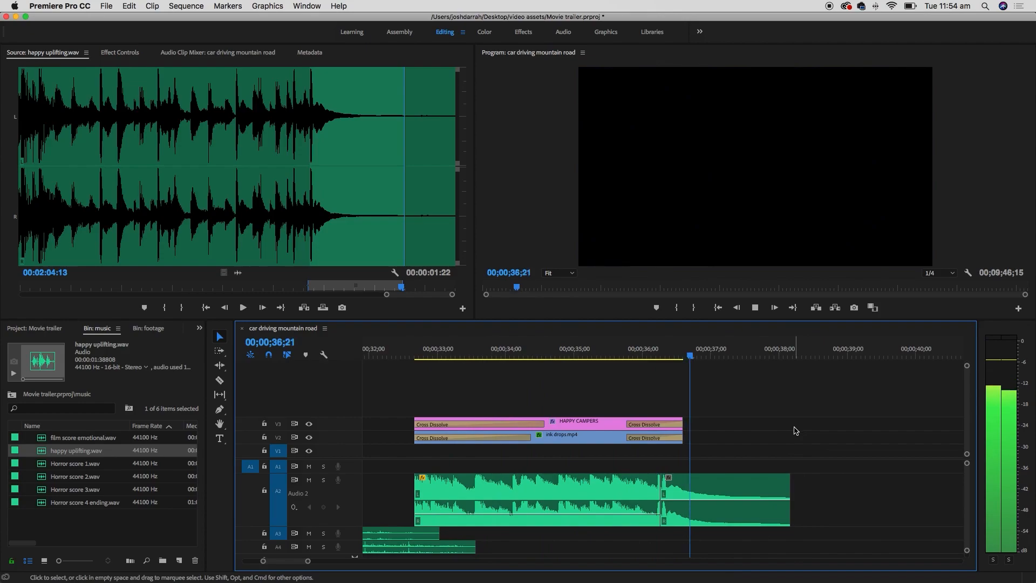
key(space)
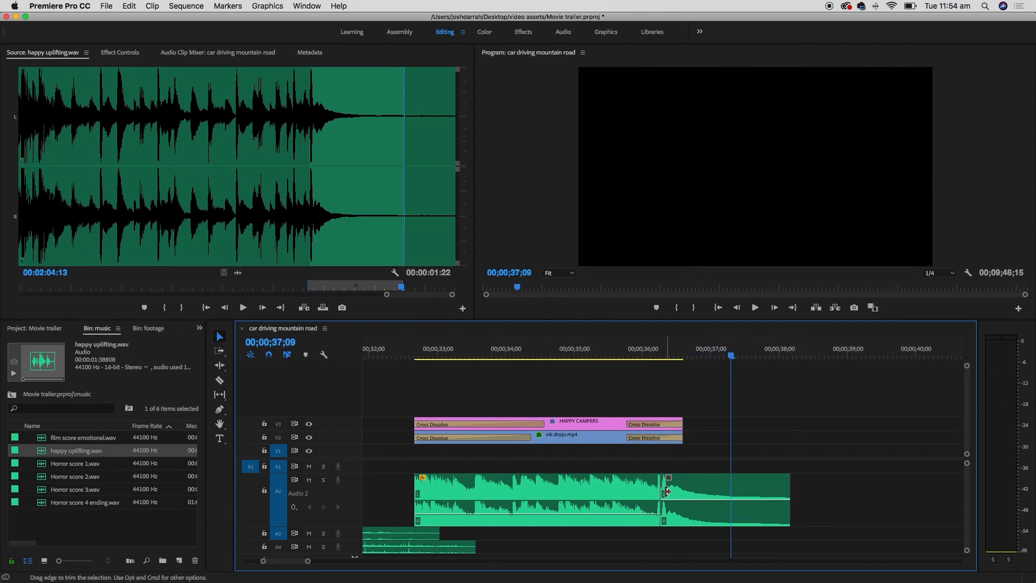
- Nudge the closing music clip one frame earlier to 00;00;36;08 and play back the join
click(662, 351)
key(=)
key(=)
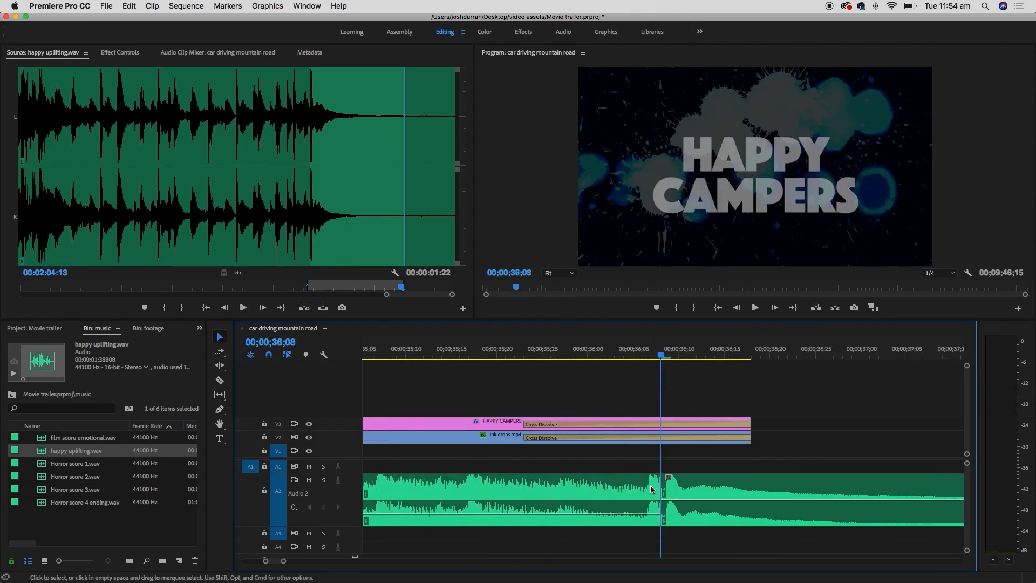
drag(696, 493, 684, 491)
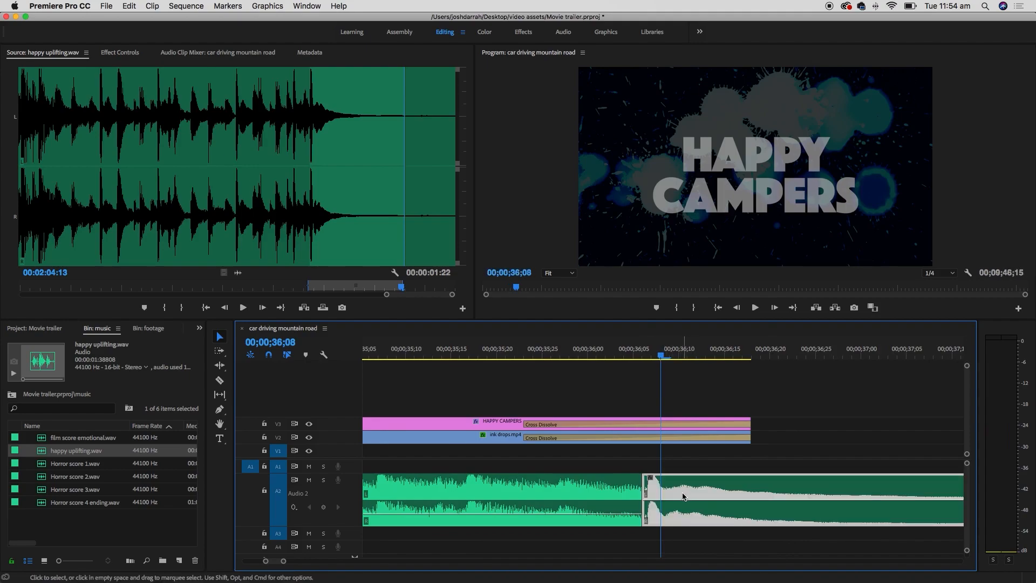
key(minus)
key(minus)
key(minus)
key(minus)
click(624, 360)
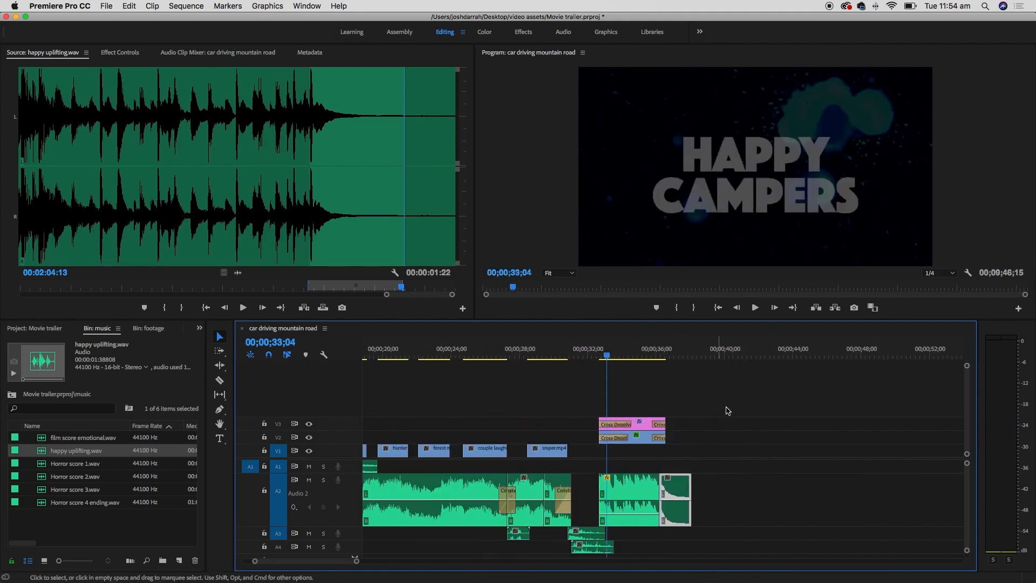
key(space)
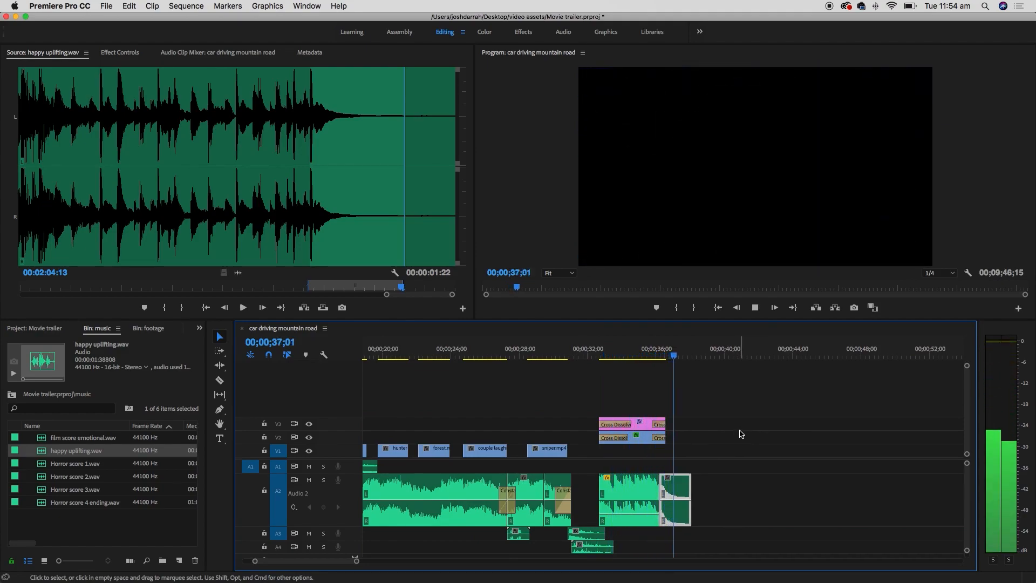
key(space)
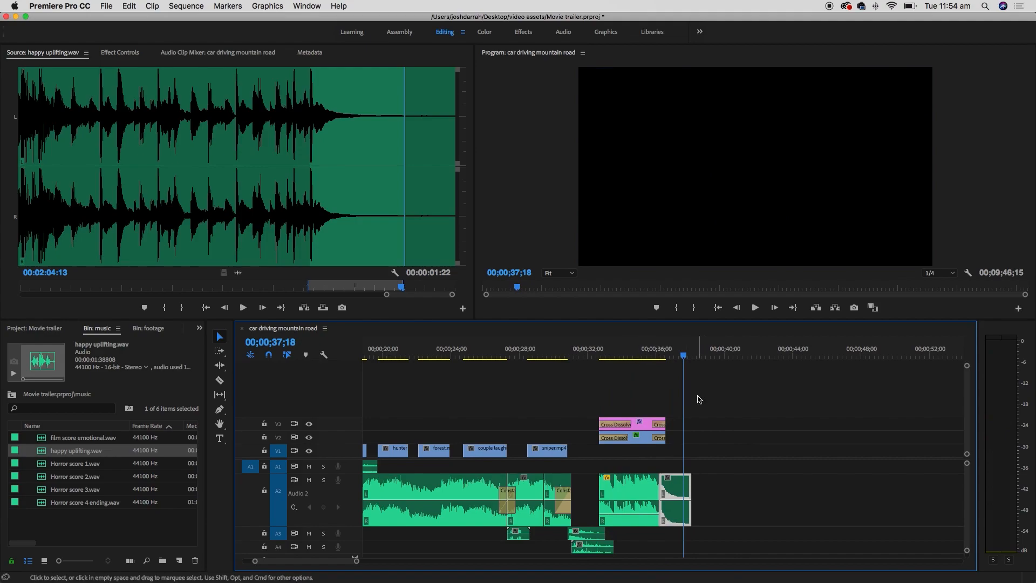
key(=)
key(=)
key(=)
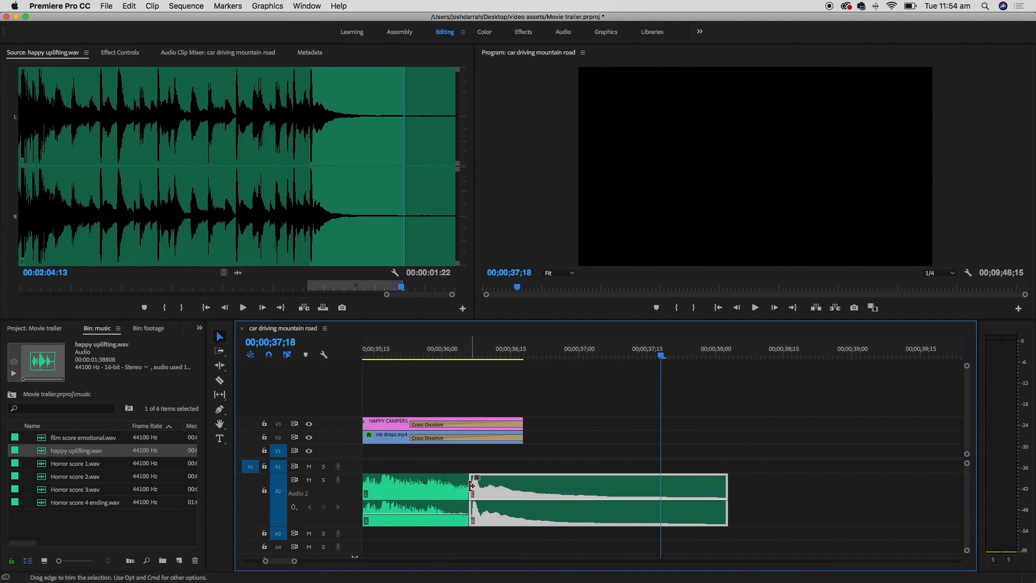
- Add a short Constant Power crossfade at the A2 music edit point and play it back
click(199, 328)
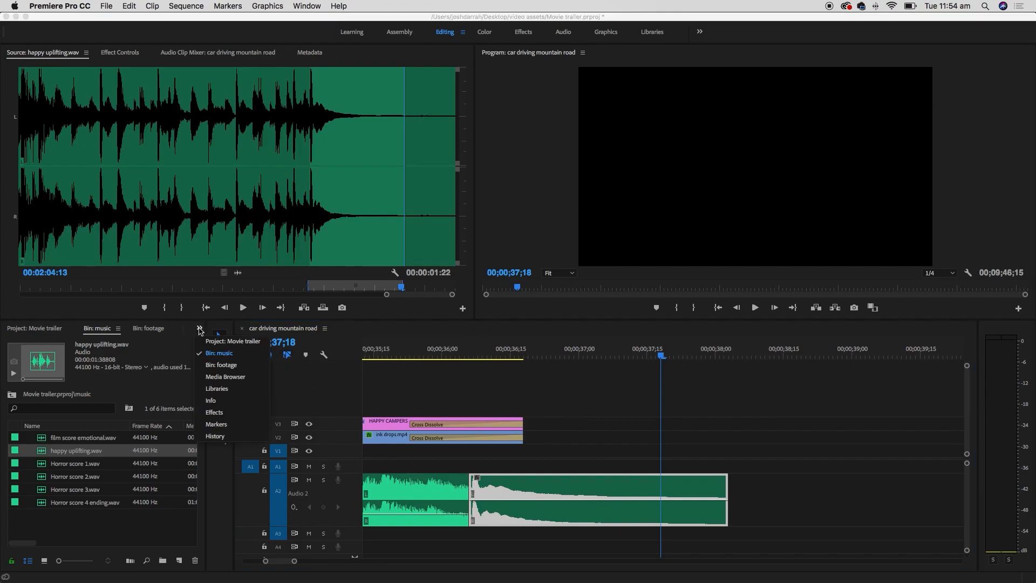
click(223, 412)
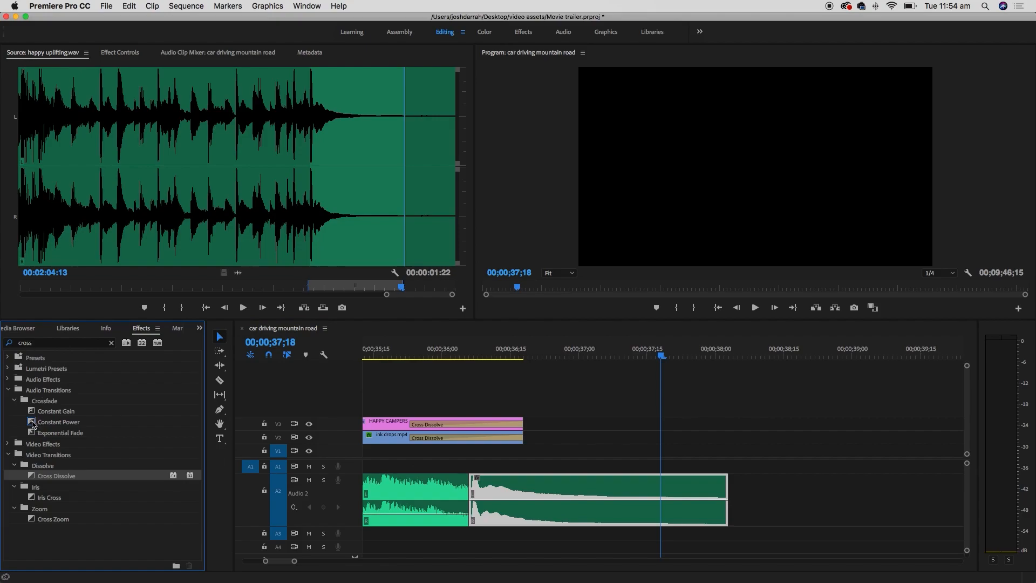
drag(31, 423, 468, 495)
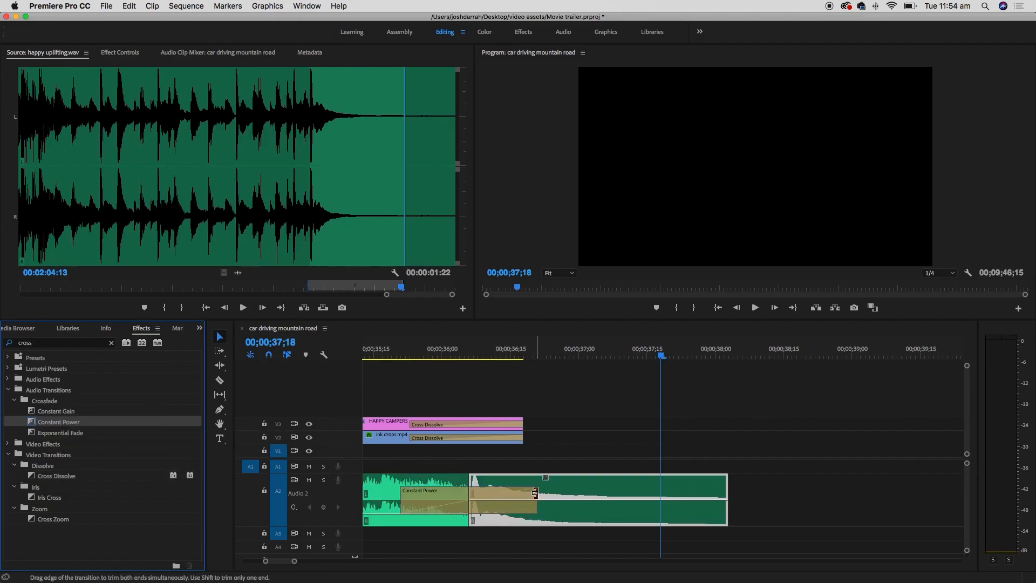
drag(534, 492, 490, 492)
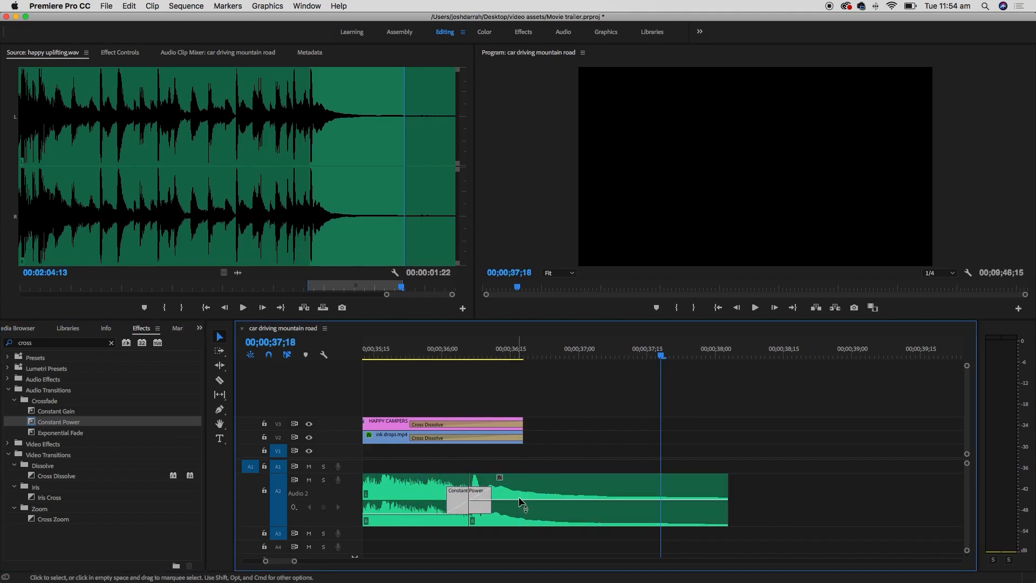
key(minus)
key(minus)
click(492, 351)
key(space)
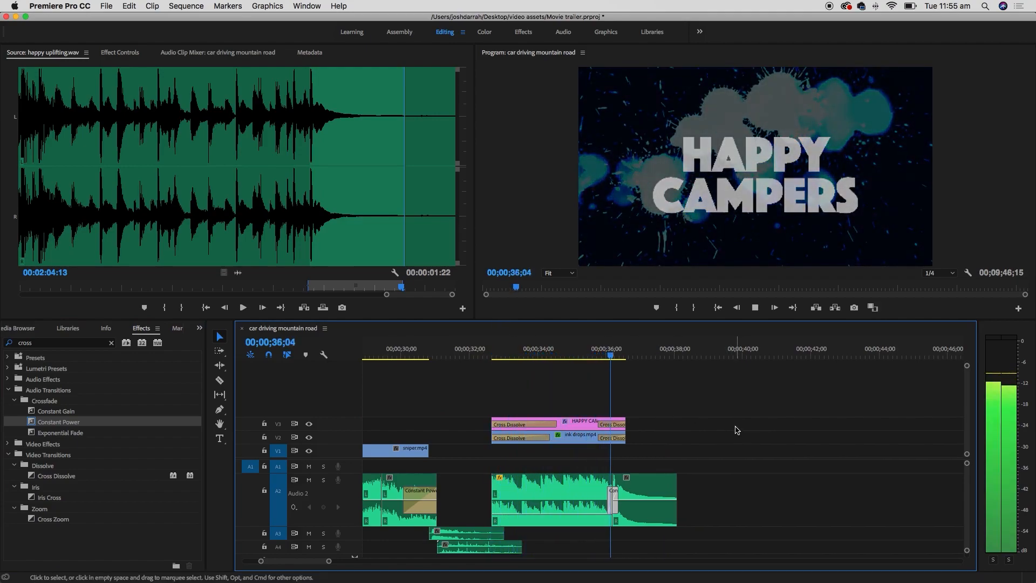
key(space)
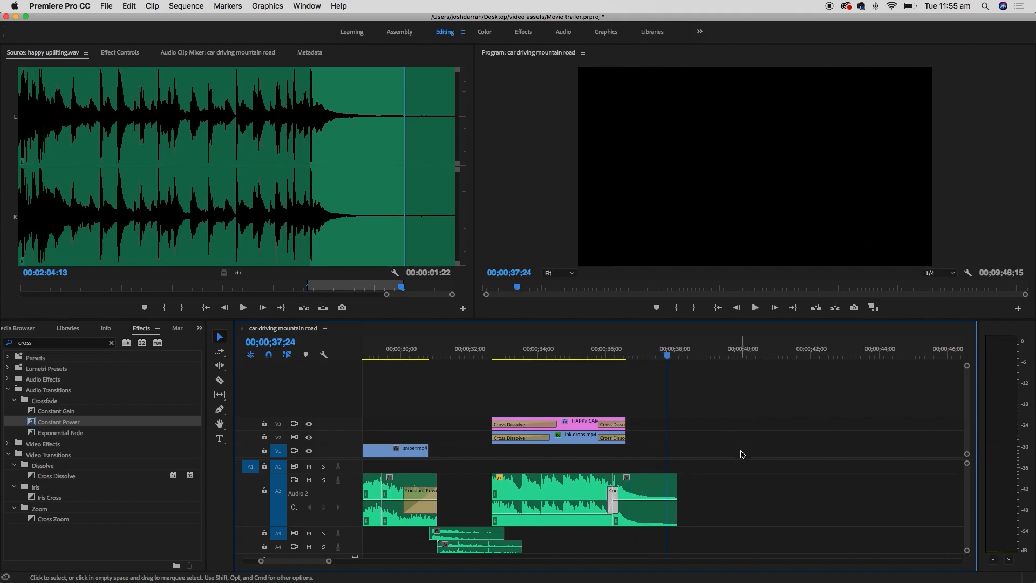
- Add a Constant Power fade-out to the closing music clip and lower its volume to -7.79 dB
click(191, 428)
drag(191, 427, 667, 495)
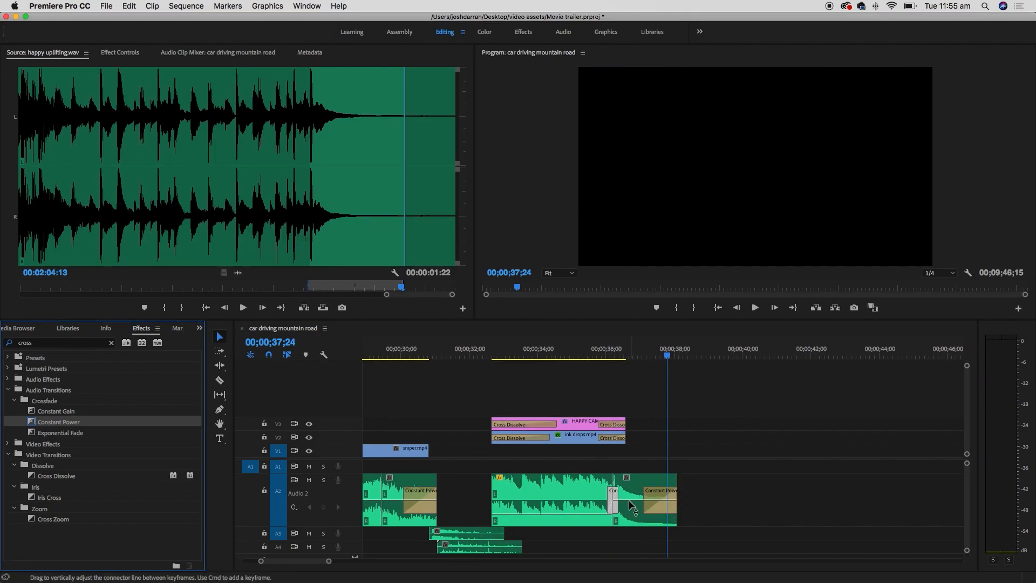
drag(634, 506, 637, 520)
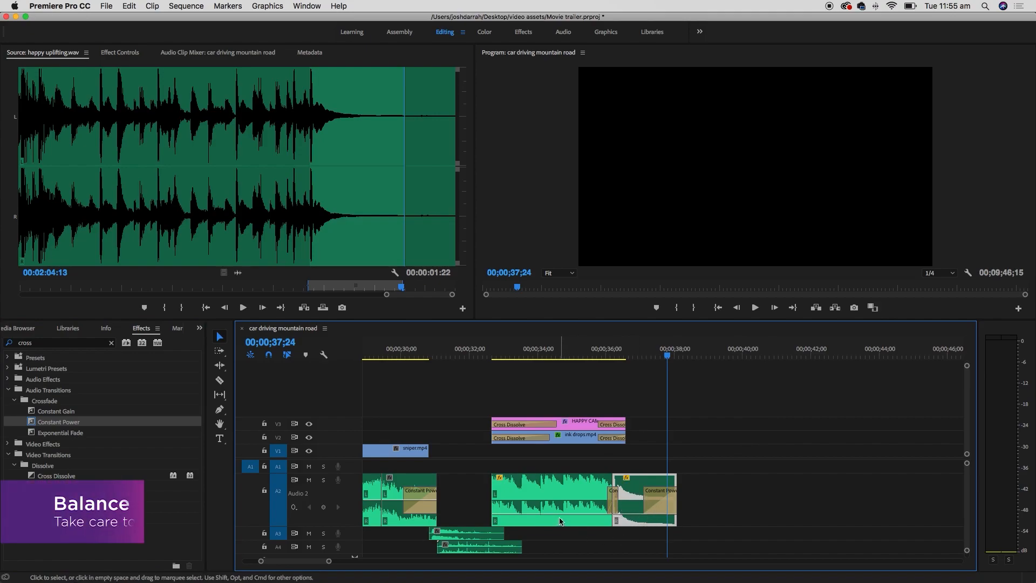
click(481, 352)
key(space)
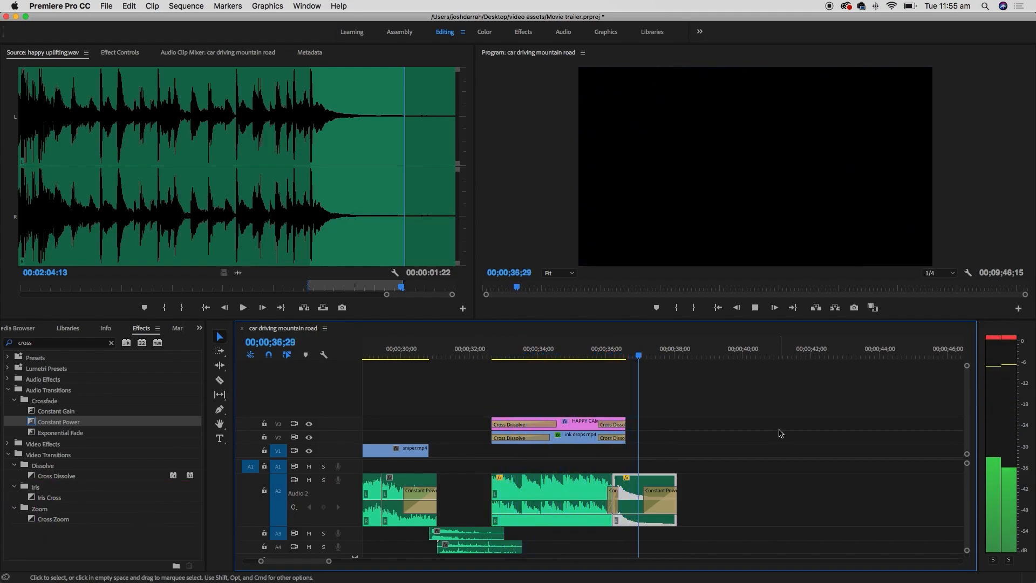
key(space)
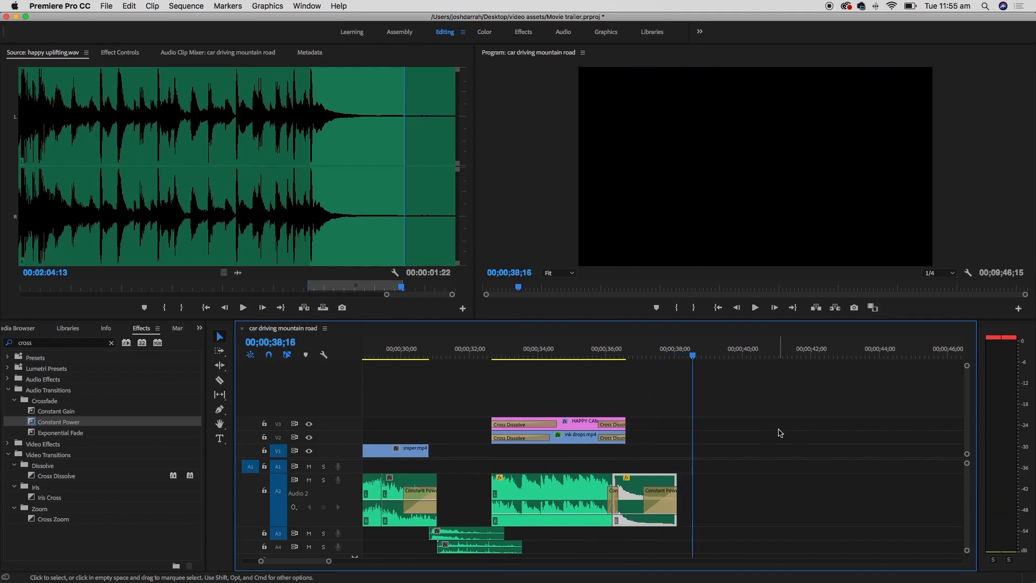
- Shift the first Forest road.mp4 clip 10 frames earlier on V1 and open it in the Source monitor
scroll(779, 435, right, 2)
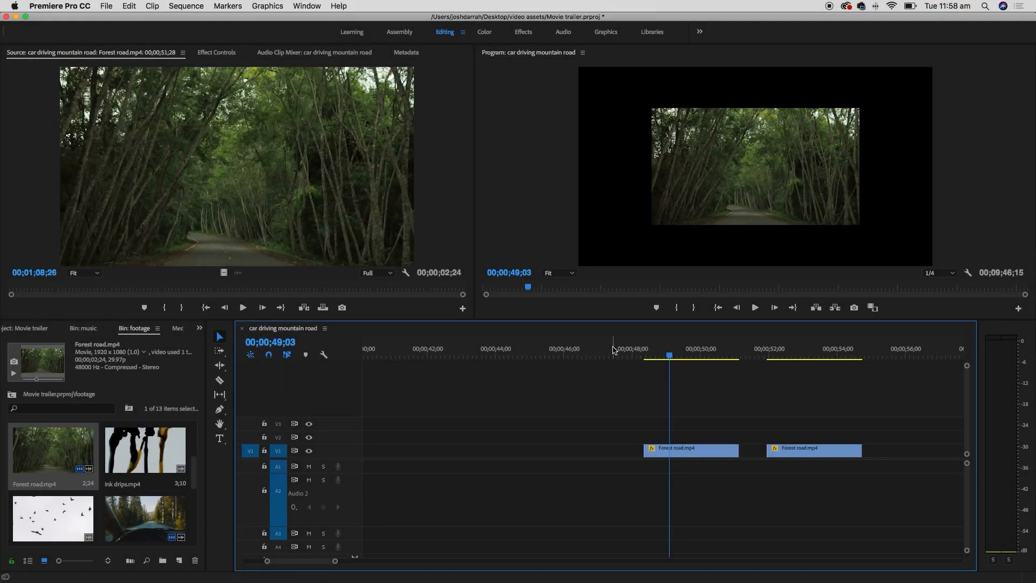
click(737, 186)
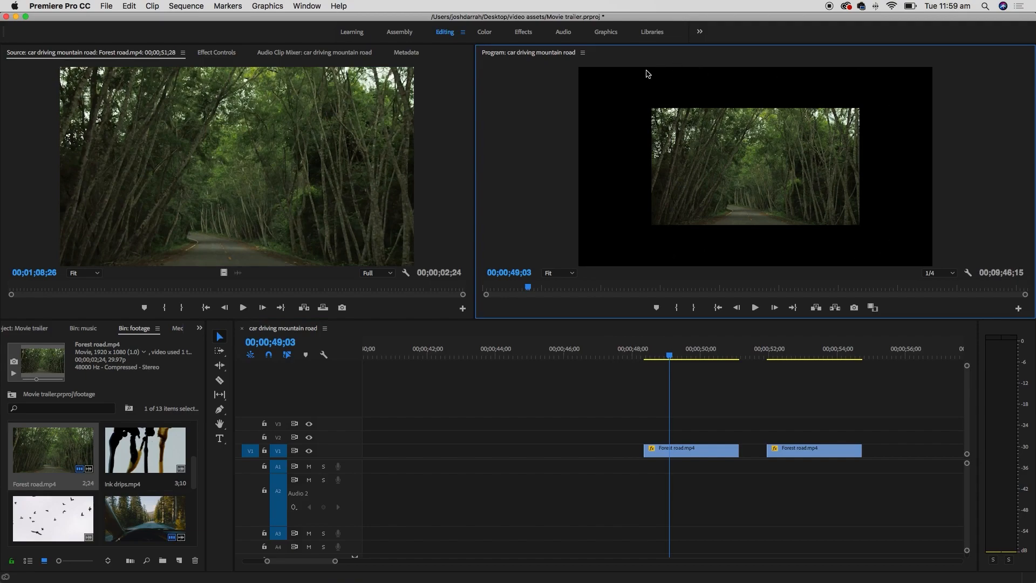
drag(698, 452, 704, 453)
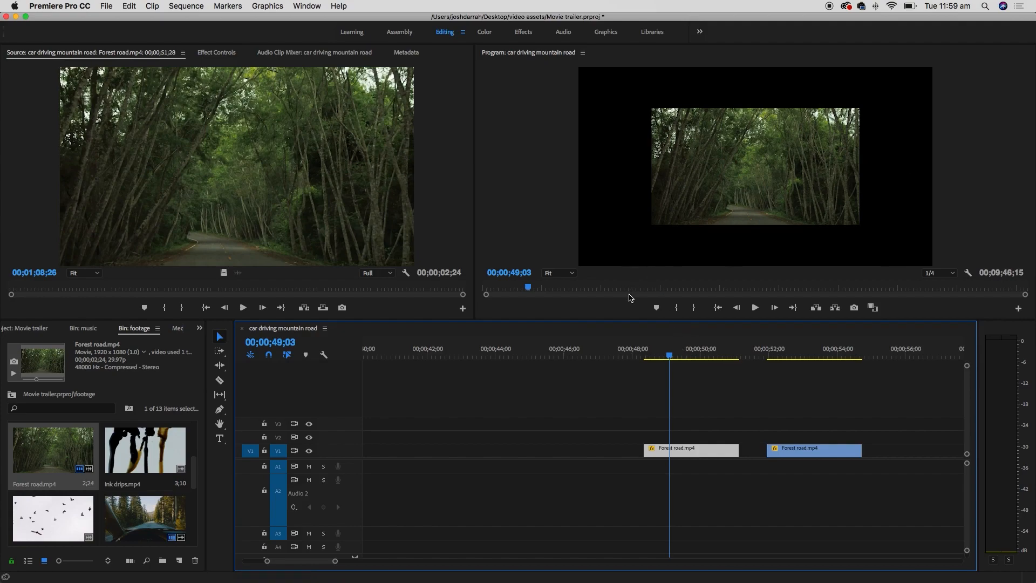
click(707, 432)
click(707, 451)
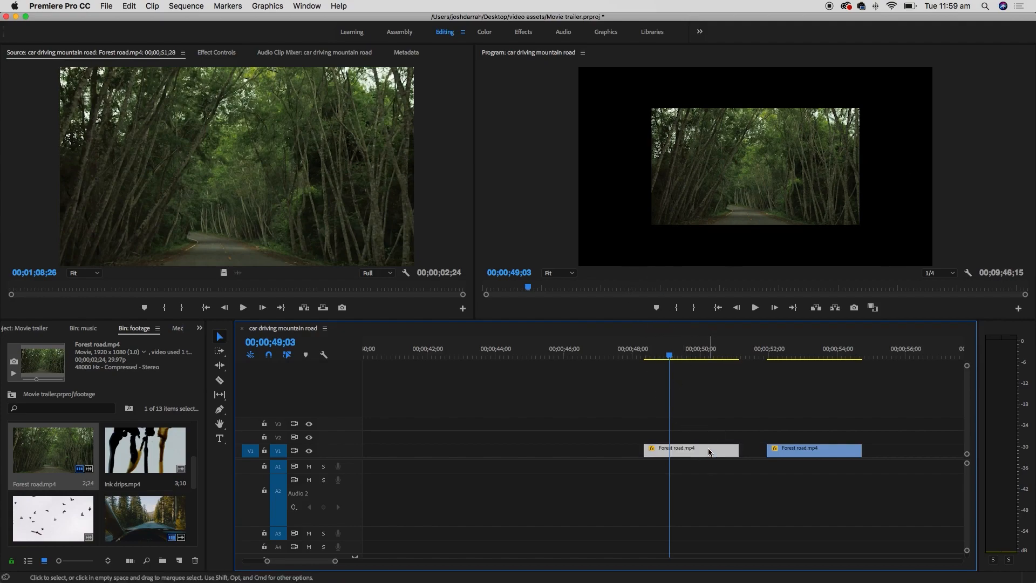
double_click(711, 452)
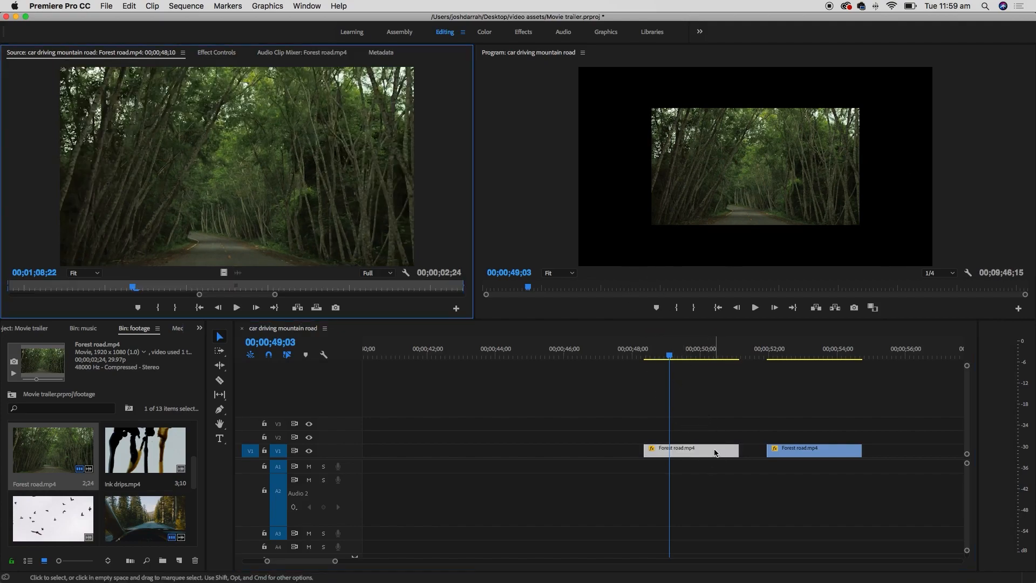
- Set the first Forest road clip's Scale to 100 in Effect Controls so it fills the frame
click(225, 54)
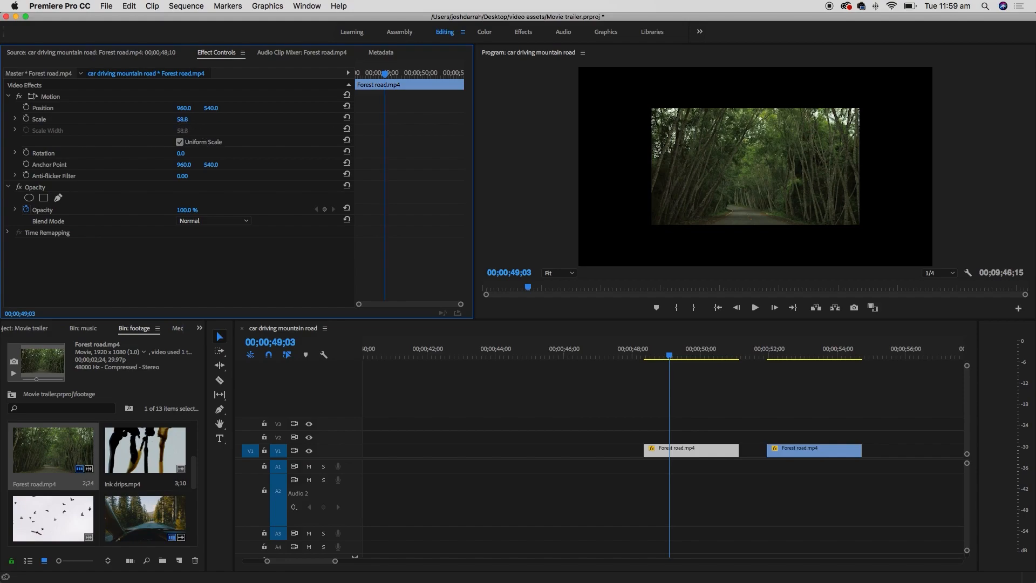
drag(182, 119, 206, 120)
click(185, 119)
text(90)
key(Return)
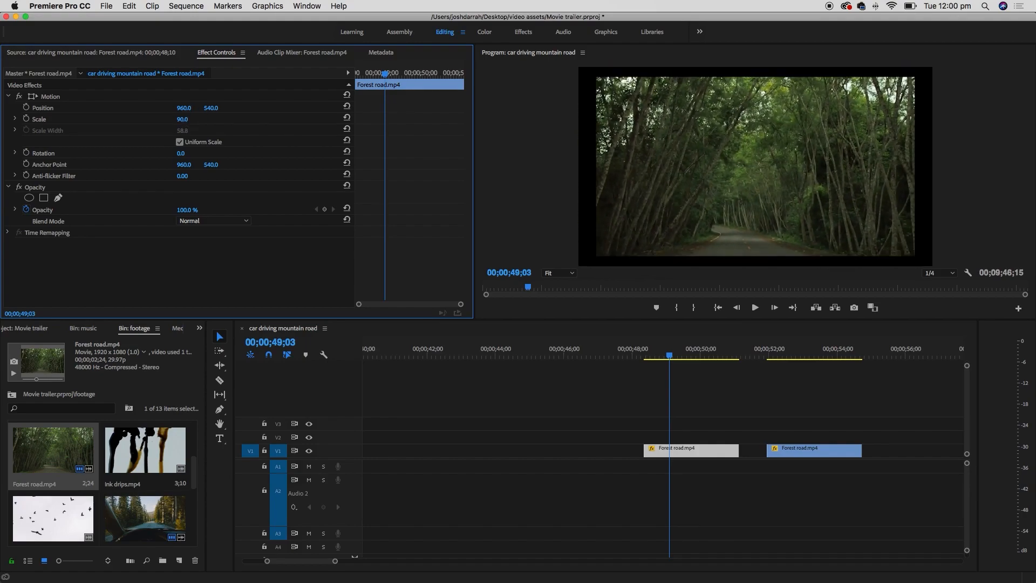
click(184, 119)
text(100)
key(Return)
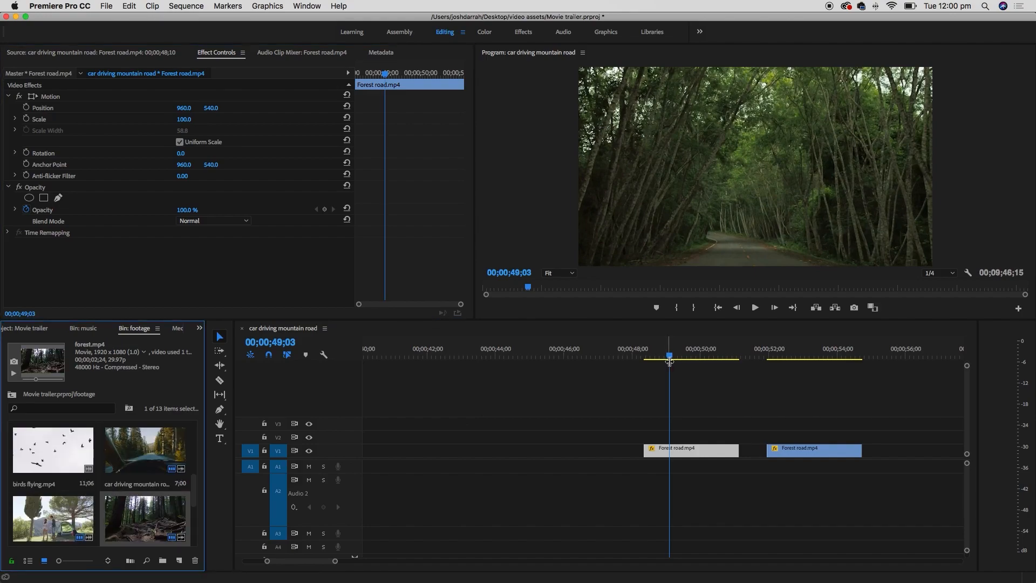
click(785, 356)
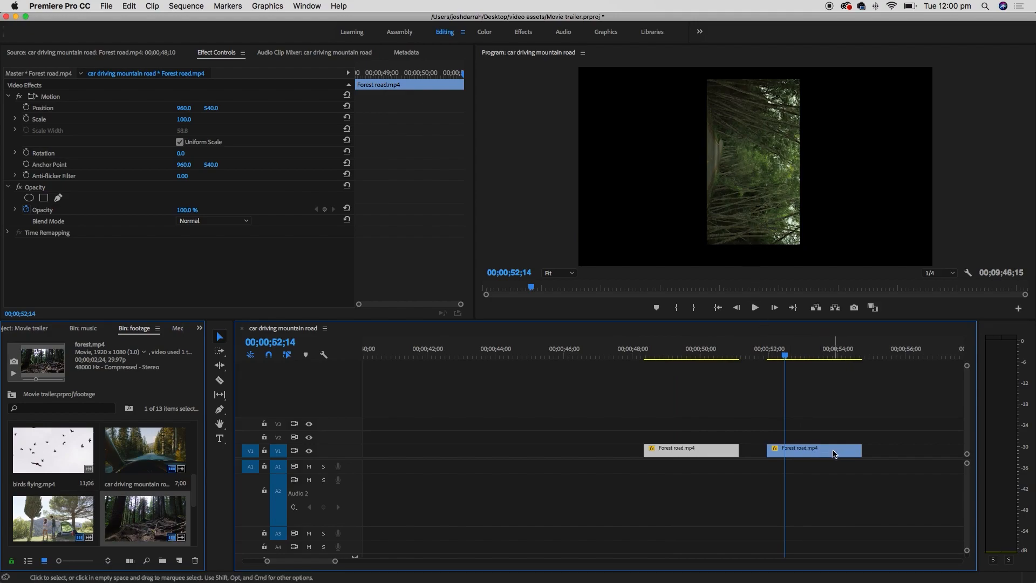
- Give the second Forest road clip Rotation 0 and Scale 100, then nudge its position slightly
double_click(831, 452)
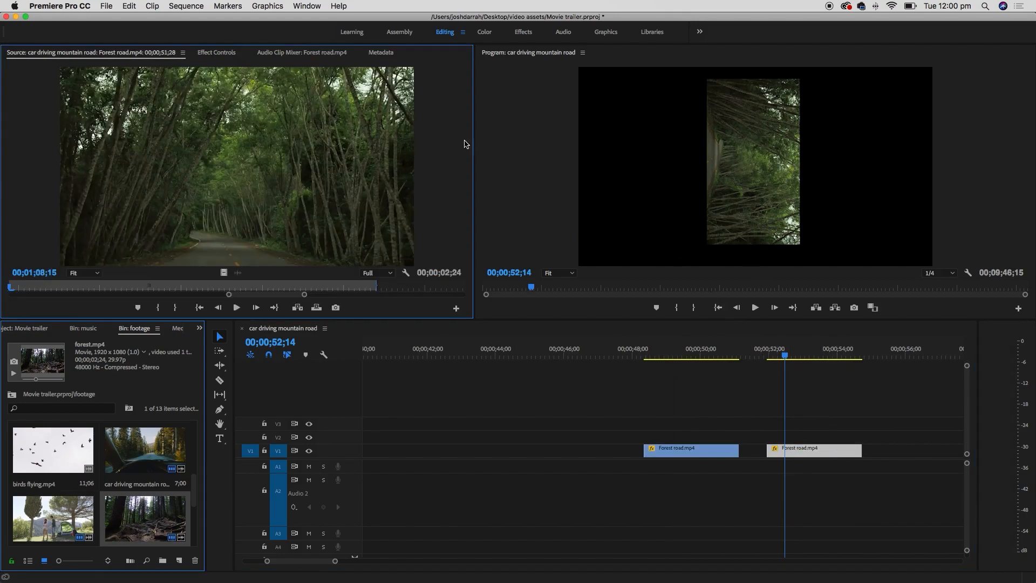
click(215, 52)
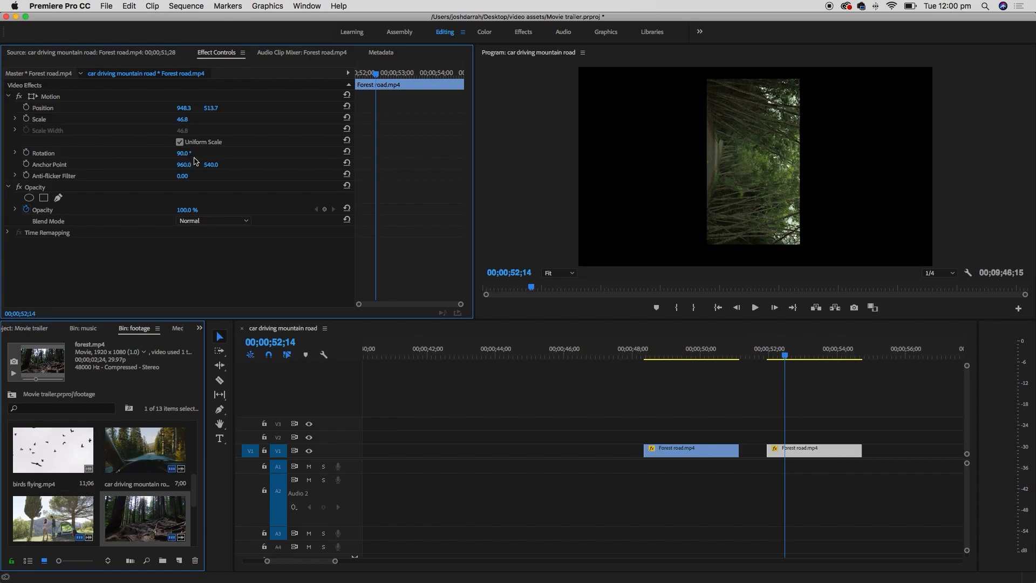
drag(183, 153, 140, 169)
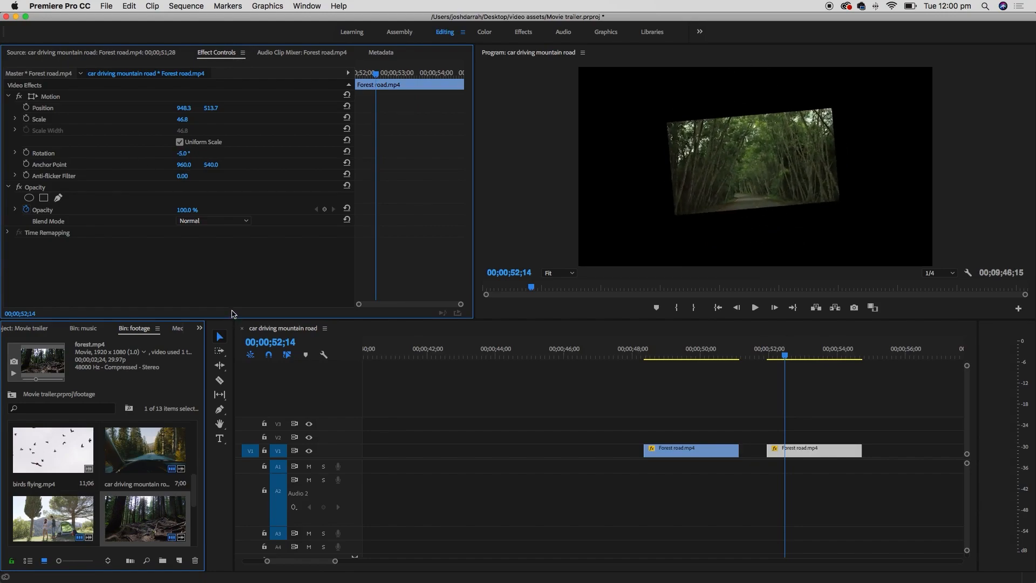
key(super+z)
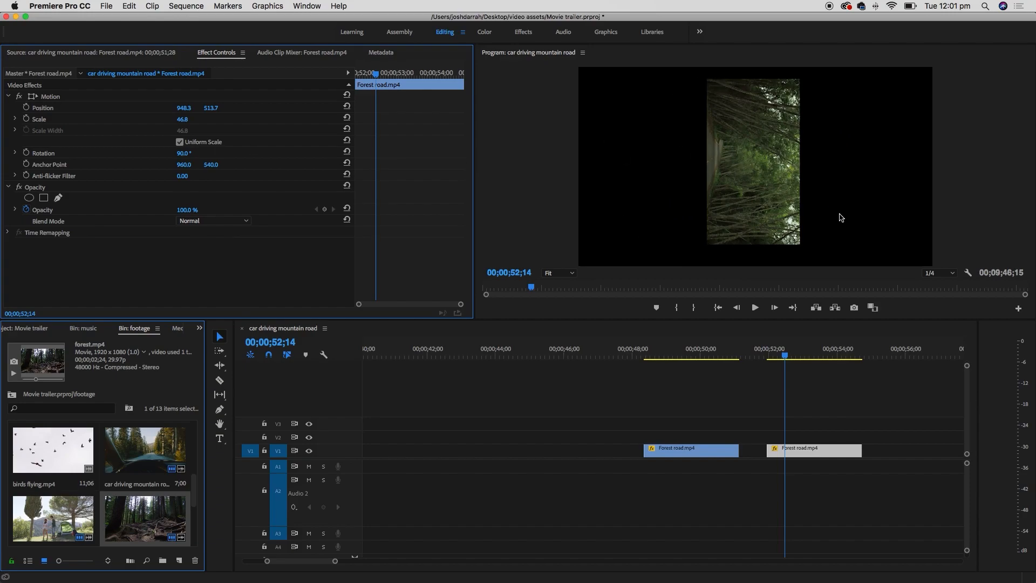
click(184, 154)
text(0)
key(Return)
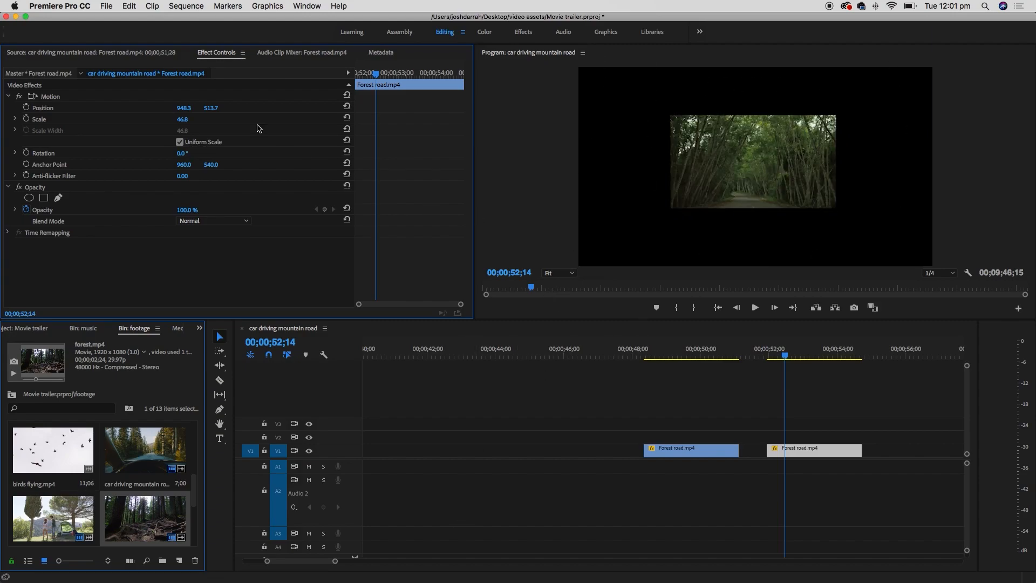
click(184, 120)
text(100)
key(Return)
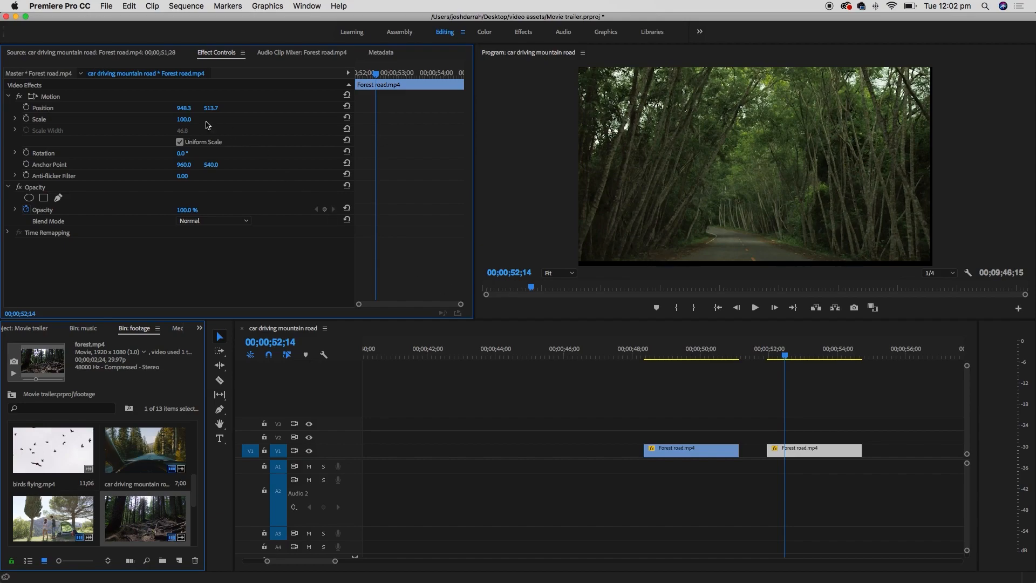
drag(211, 110, 189, 110)
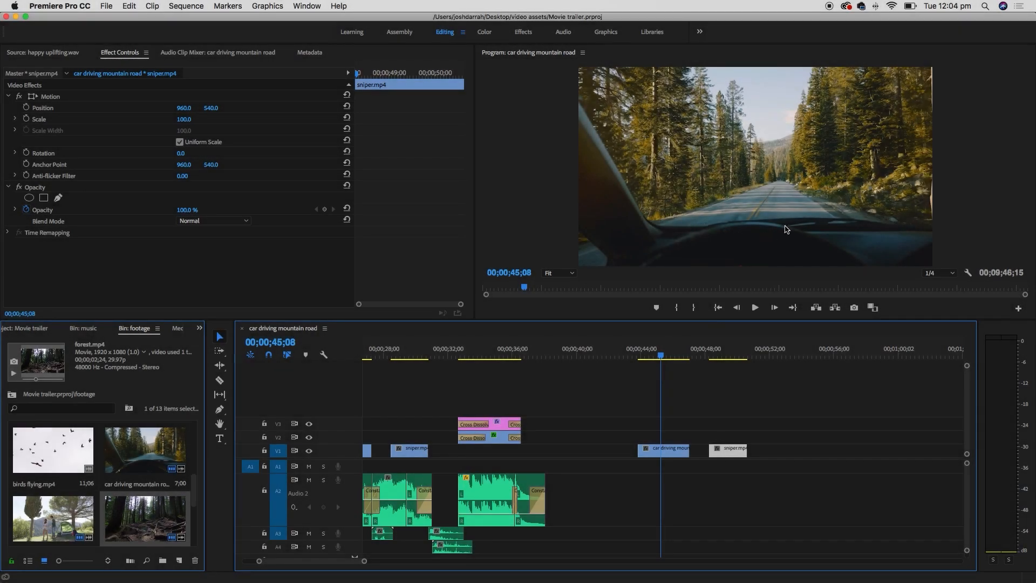
- Select the car driving mountain road clip on V1 and switch to the Color workspace
click(675, 426)
click(673, 455)
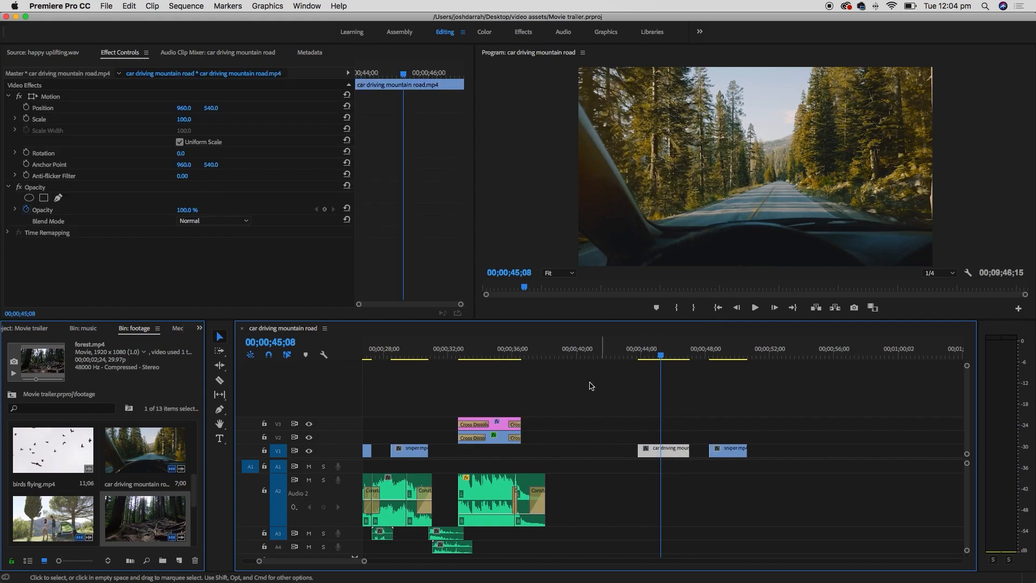
click(484, 34)
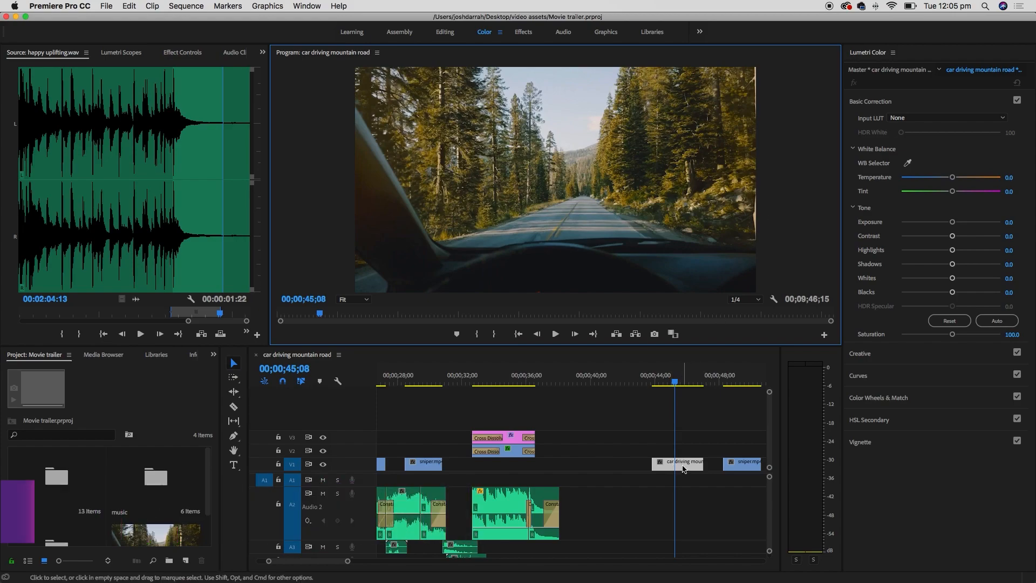
- Cool the mountain road clip's Temperature to about -77.3 and lower exposure, previewing the grade
drag(954, 178, 908, 179)
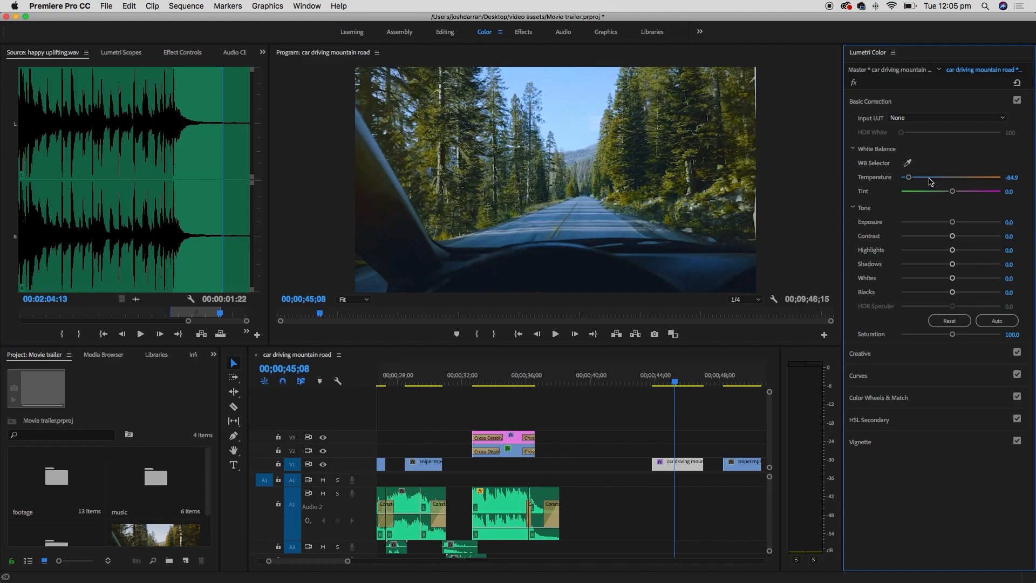
drag(910, 179, 986, 182)
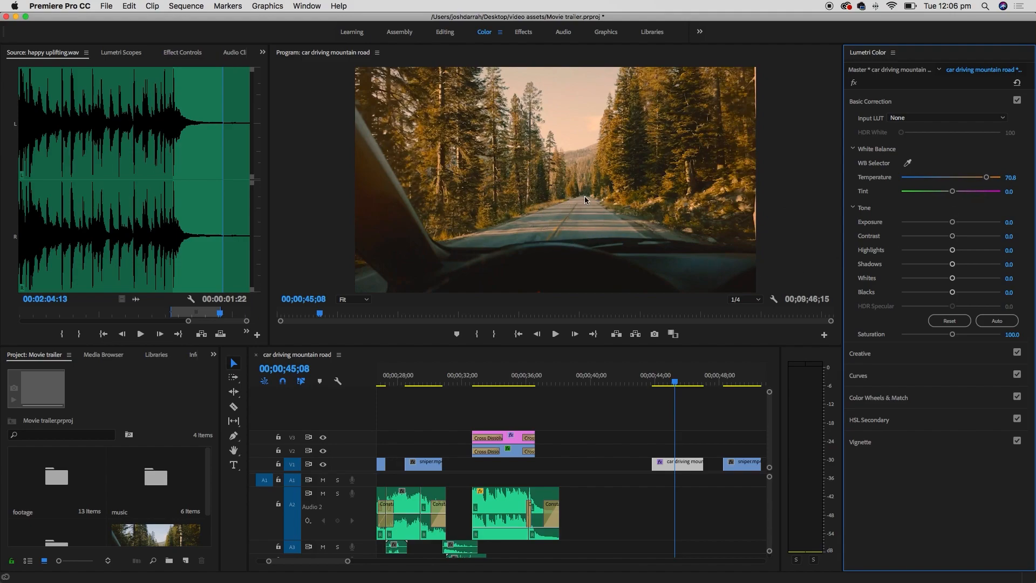
mouse_move(673, 381)
mouse_down()
mouse_move(682, 381)
mouse_move(669, 381)
mouse_up()
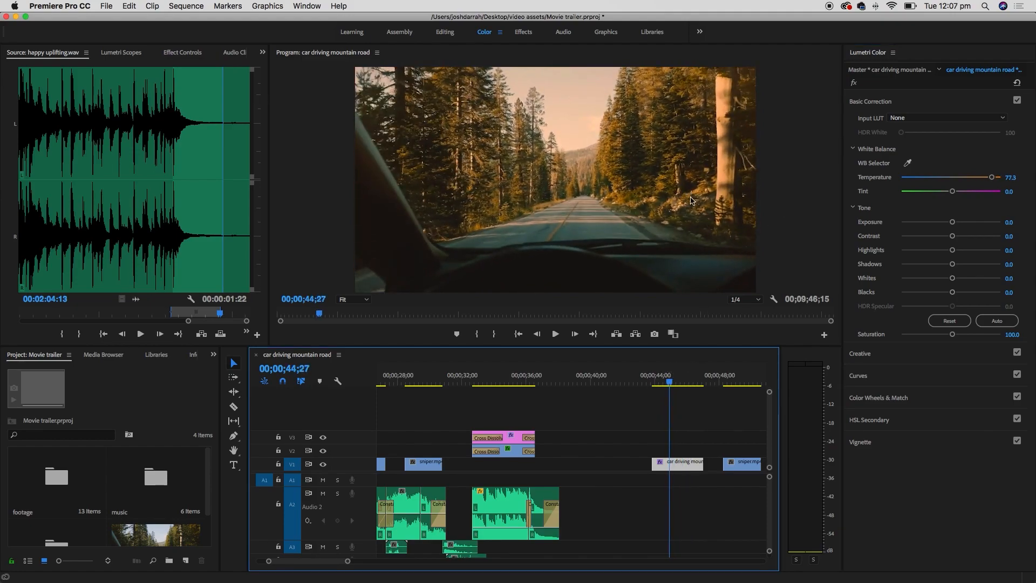
drag(991, 177, 912, 178)
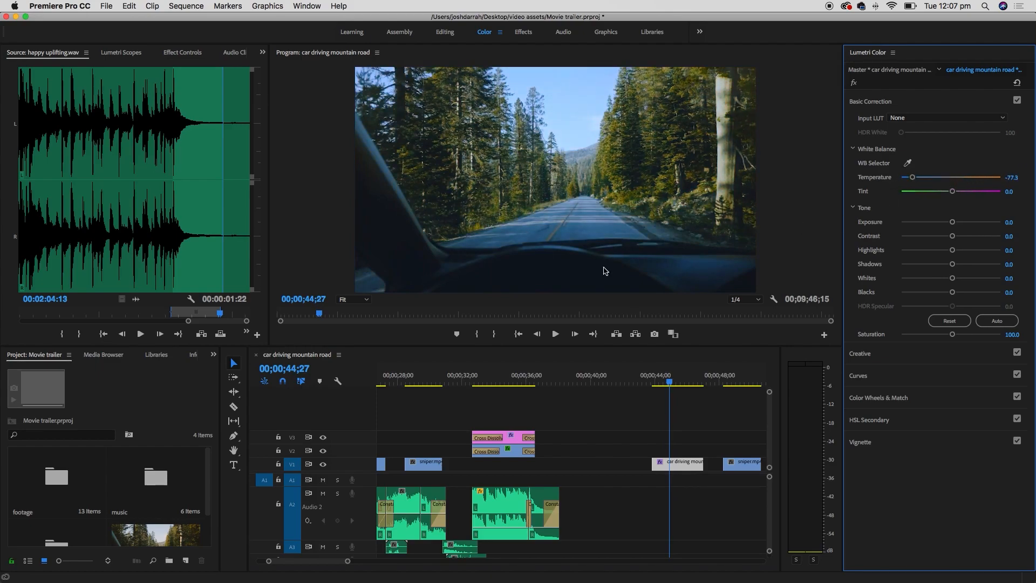
drag(951, 224, 930, 222)
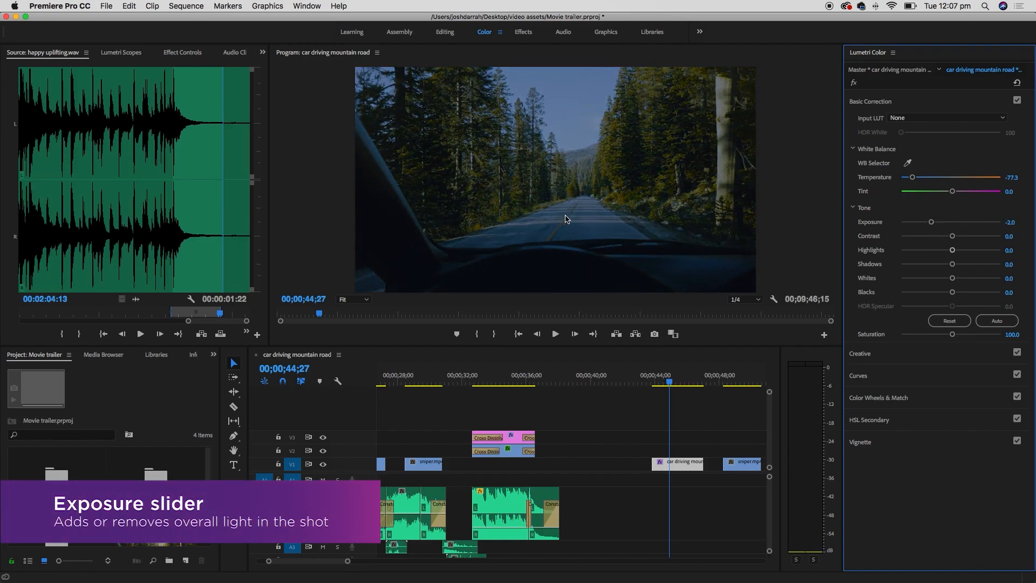
click(659, 382)
key(space)
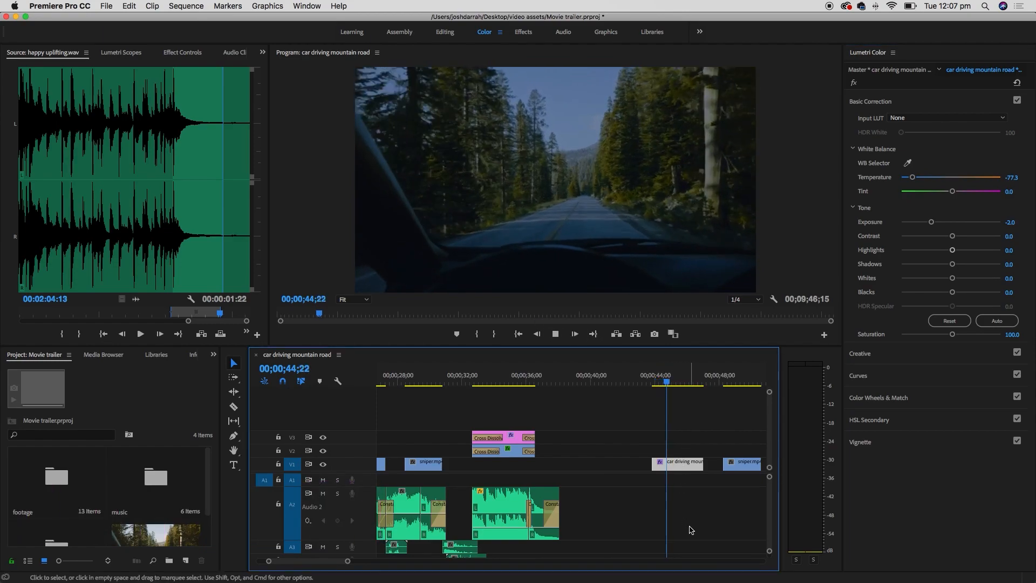
key(space)
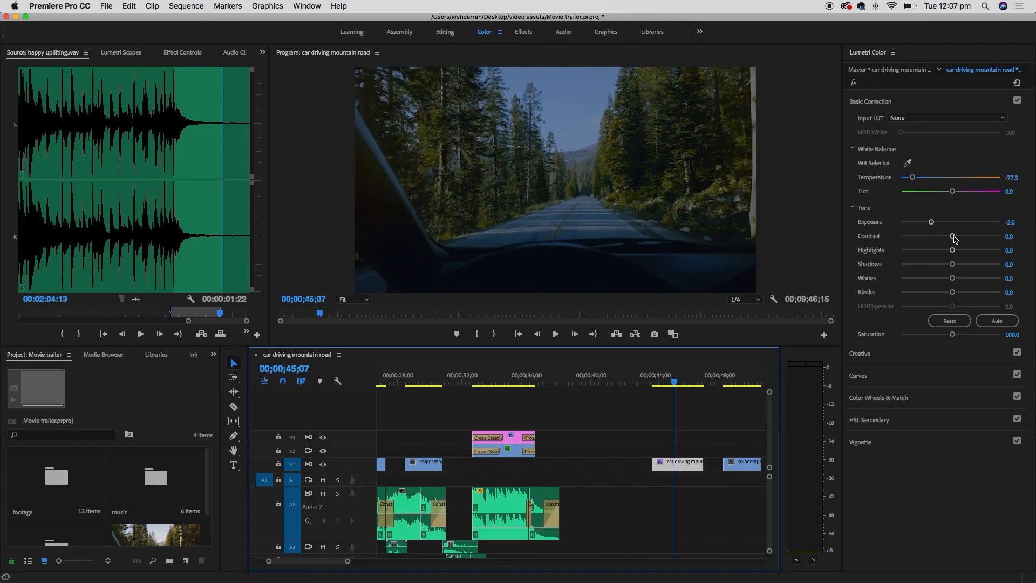
- Set Exposure to 0.2 and Contrast to 5.9, brighten highlights, and reduce saturation
click(952, 222)
drag(953, 236, 997, 236)
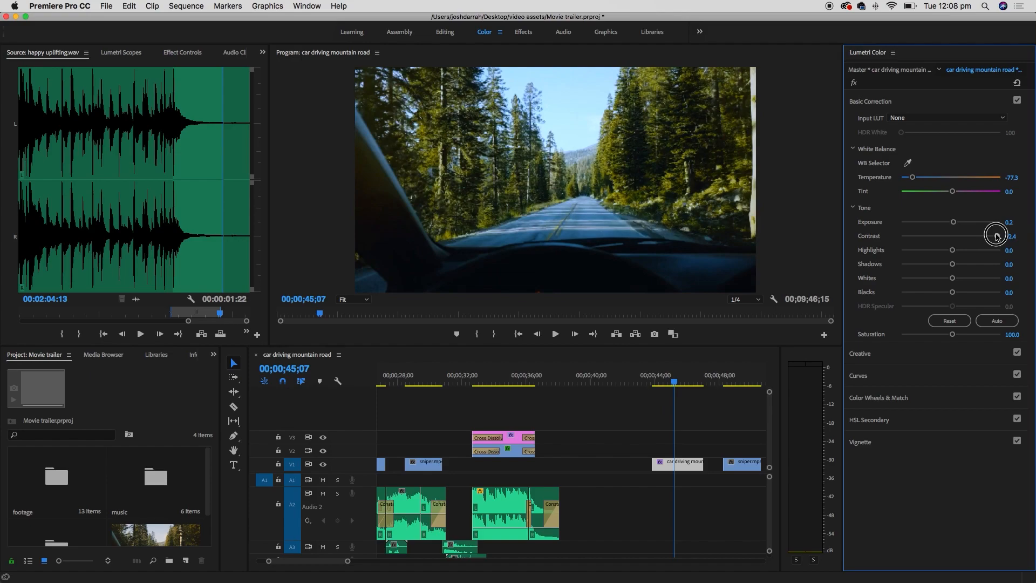
drag(997, 236, 899, 238)
click(674, 377)
key(space)
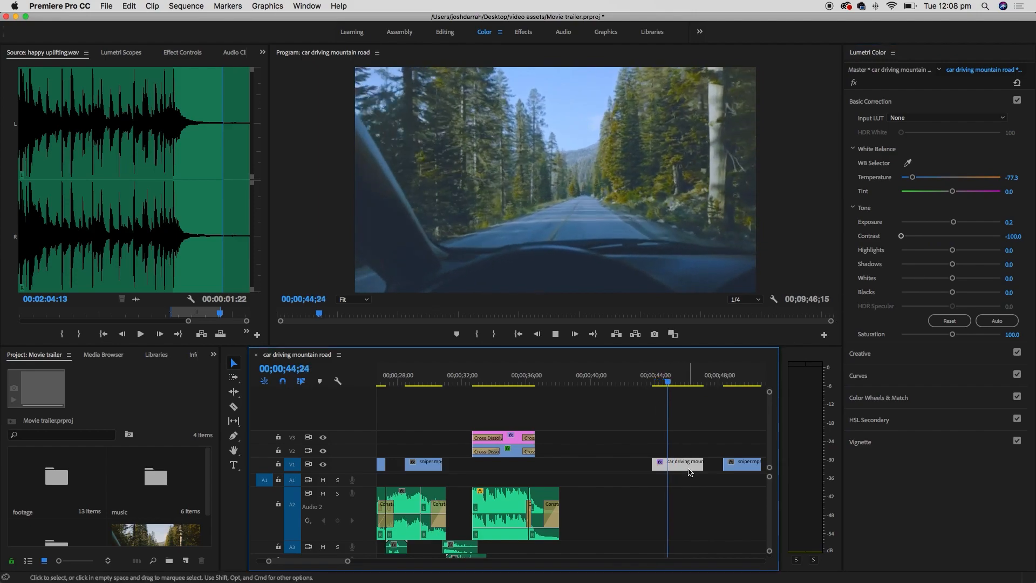
key(space)
click(953, 236)
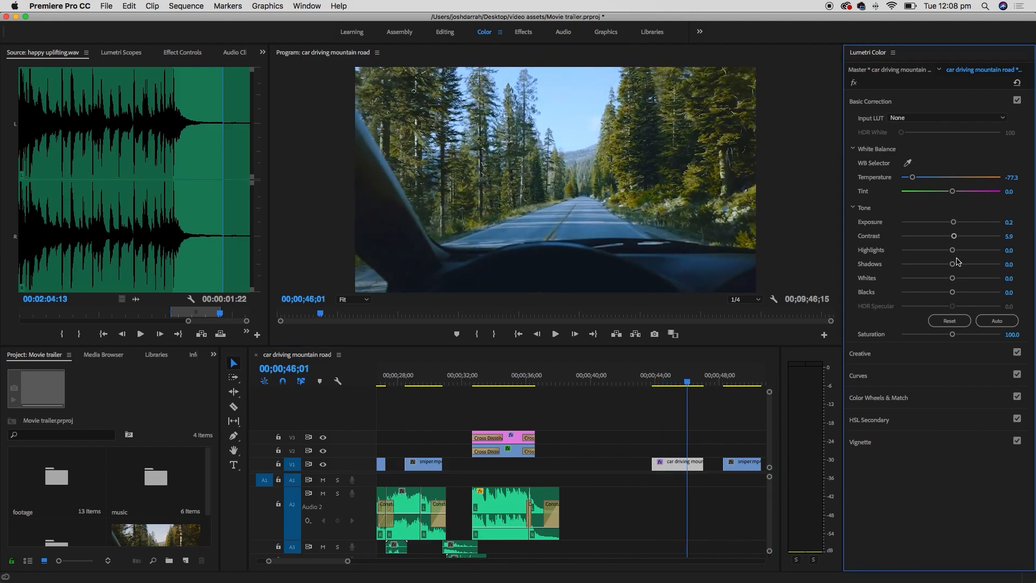
drag(954, 251, 950, 291)
mouse_move(953, 335)
mouse_down()
mouse_move(893, 335)
mouse_move(1010, 338)
mouse_move(951, 335)
mouse_up()
- Toggle Basic Correction off and on to compare, then expand and collapse its section
click(1017, 101)
click(1017, 101)
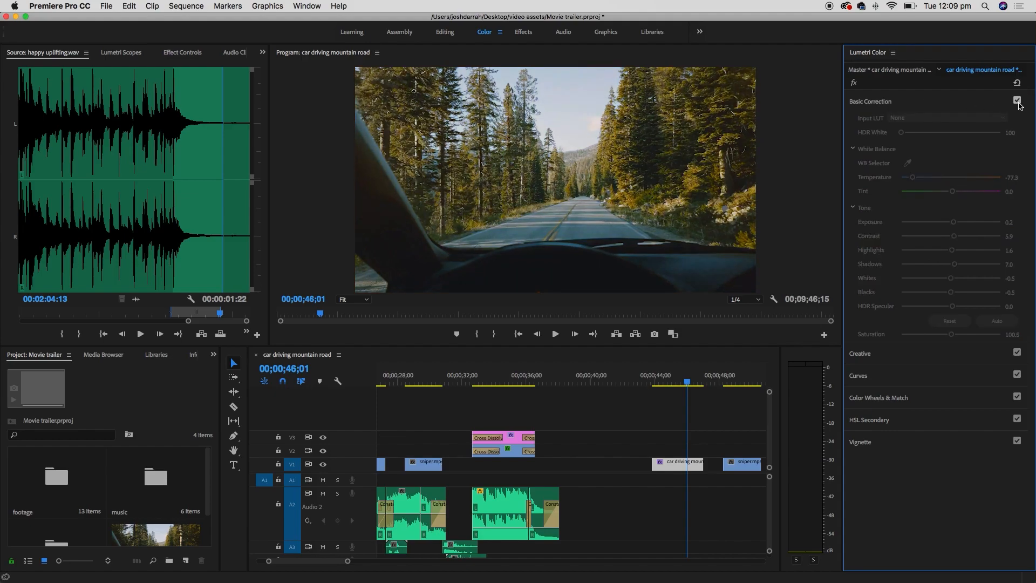
click(1019, 105)
click(1017, 101)
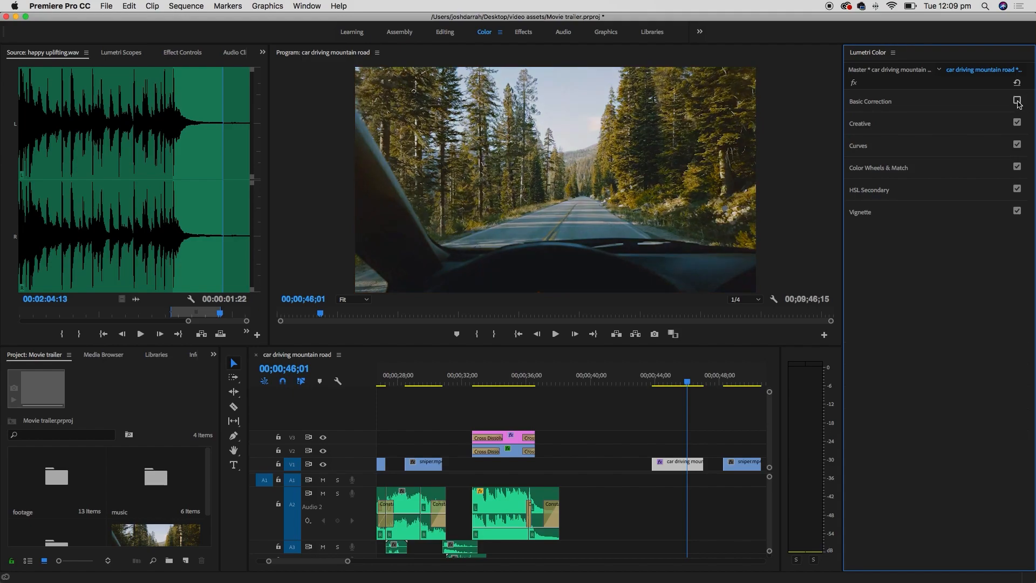
click(1017, 101)
click(937, 102)
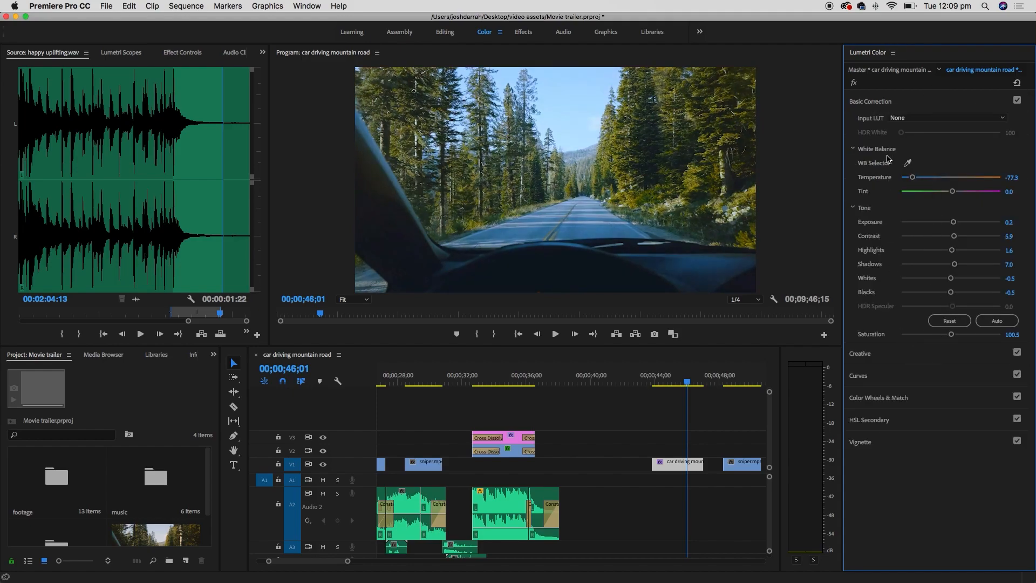
click(880, 102)
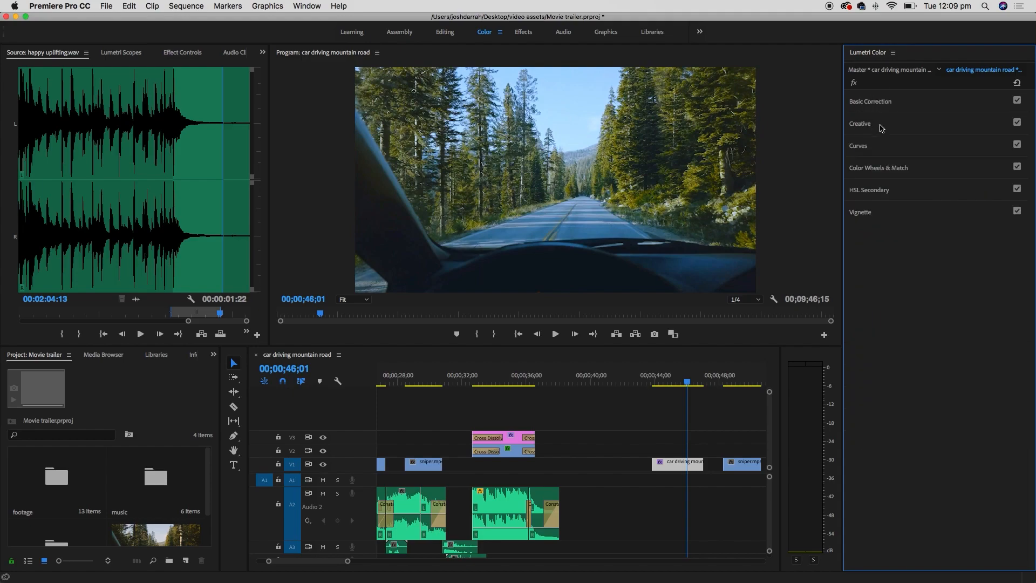
- Browse the Creative, Curves, Color Wheels & Match and HSL Secondary sections of Lumetri Color
click(866, 129)
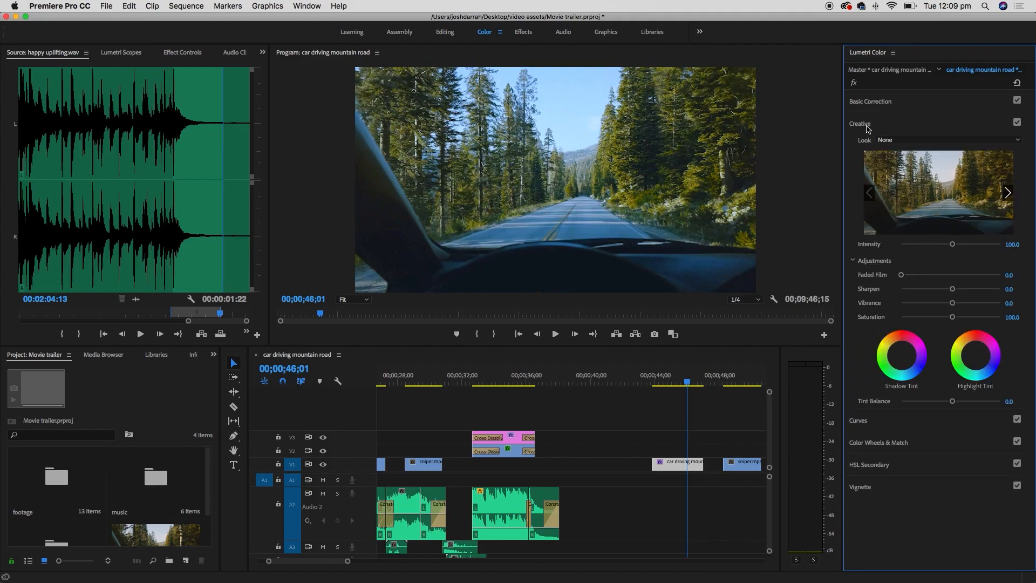
click(867, 128)
click(867, 148)
click(865, 148)
click(869, 168)
click(871, 168)
click(871, 190)
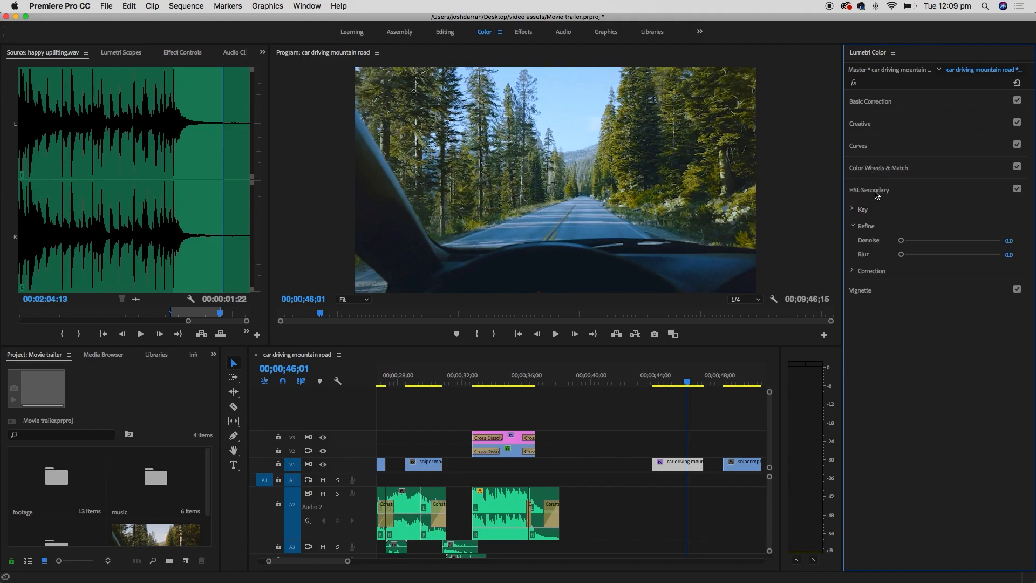
click(879, 191)
- Expand Basic Correction and park the playhead on the sniper.mp4 clip
click(876, 102)
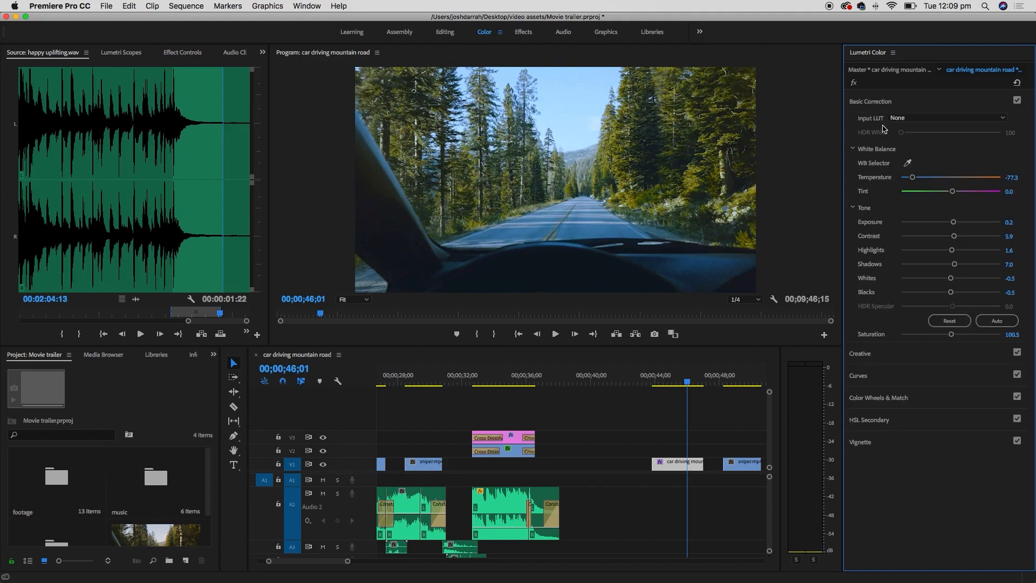
click(738, 382)
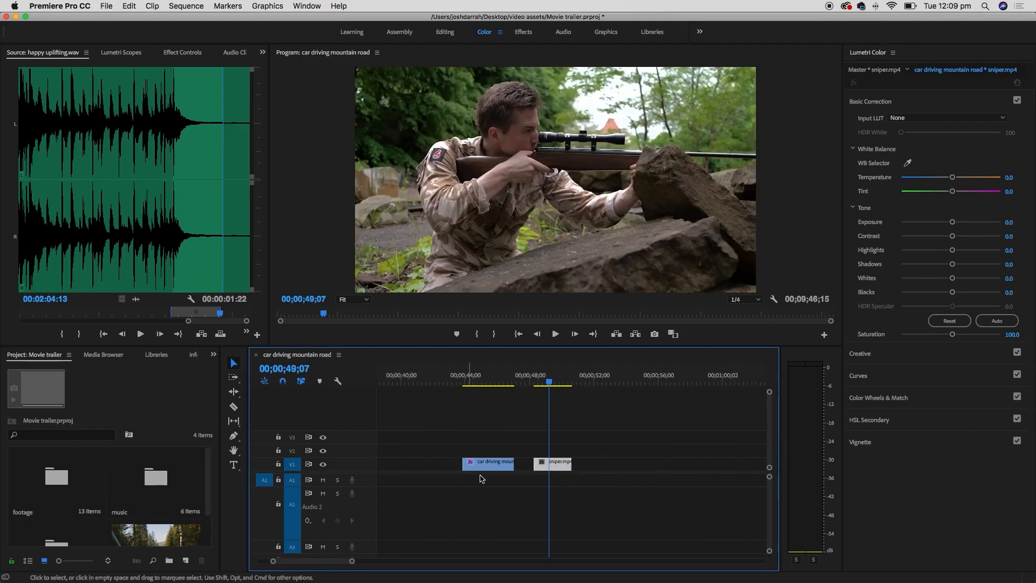
click(551, 381)
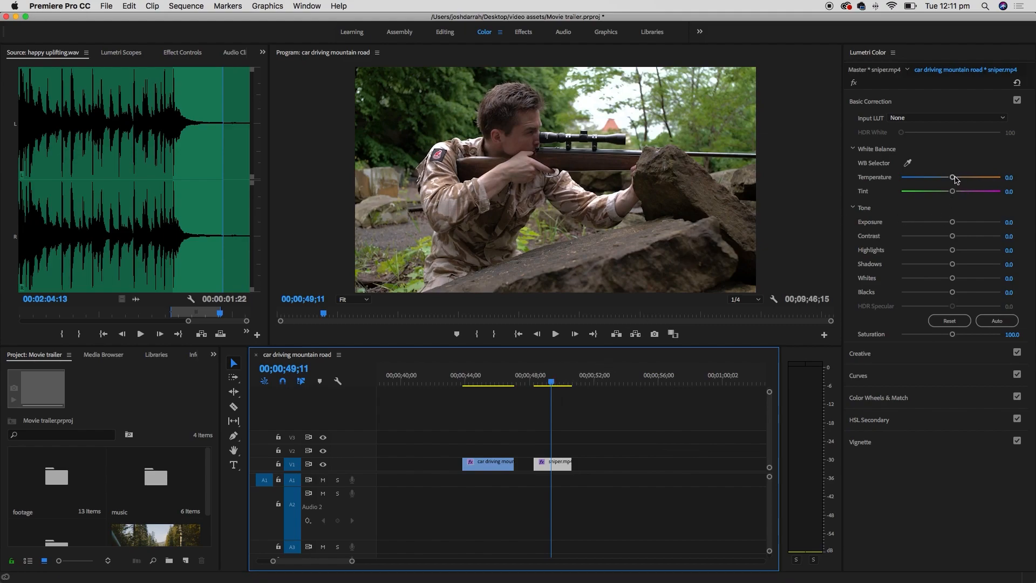
- Warm sniper.mp4 to Temperature 24.3 and Tint 27.6, toggling Basic Correction to compare before and after
mouse_move(954, 180)
mouse_down()
mouse_move(962, 180)
mouse_move(938, 195)
mouse_move(965, 195)
mouse_up()
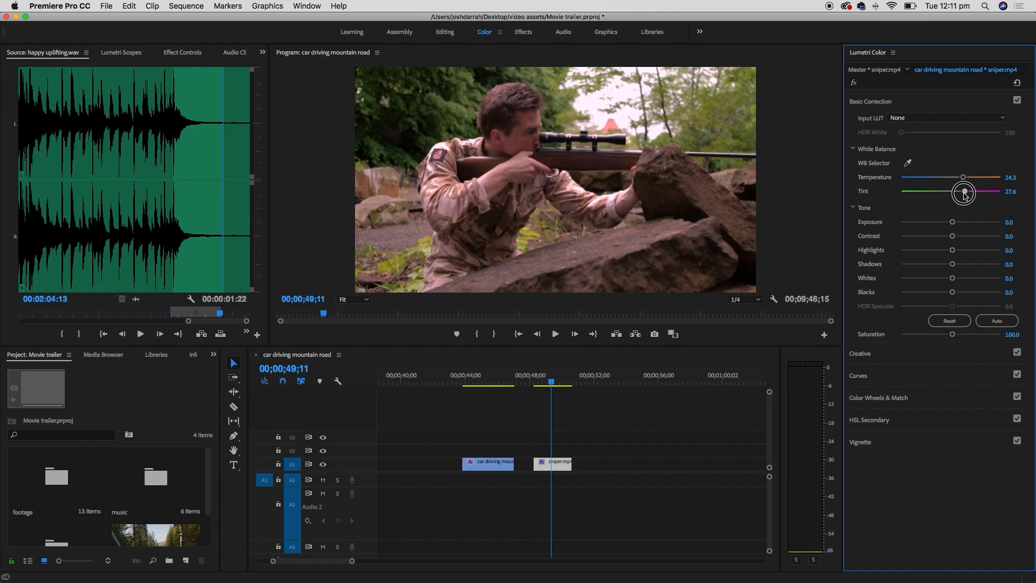
click(1017, 101)
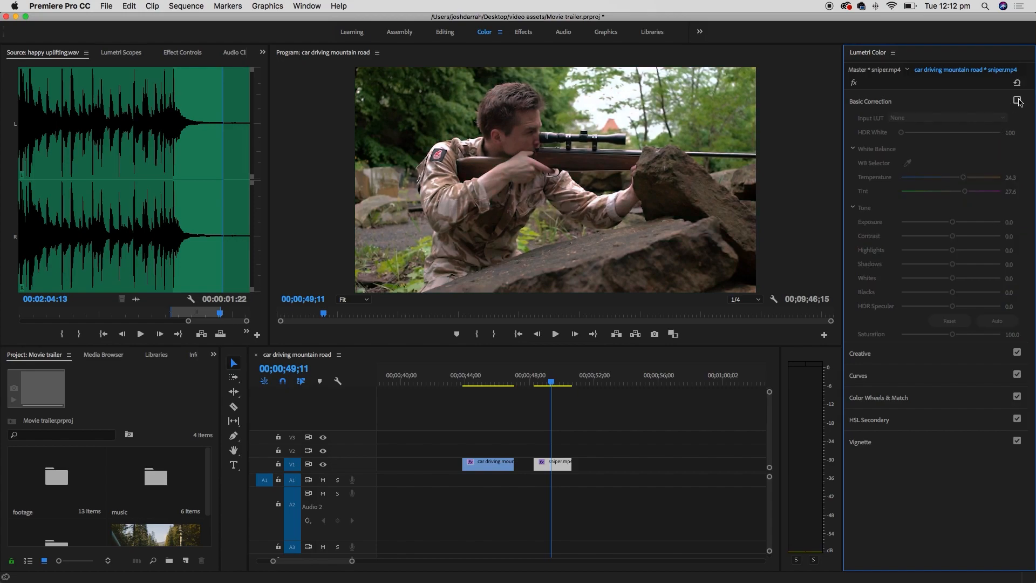
click(1018, 101)
click(1017, 101)
click(1018, 100)
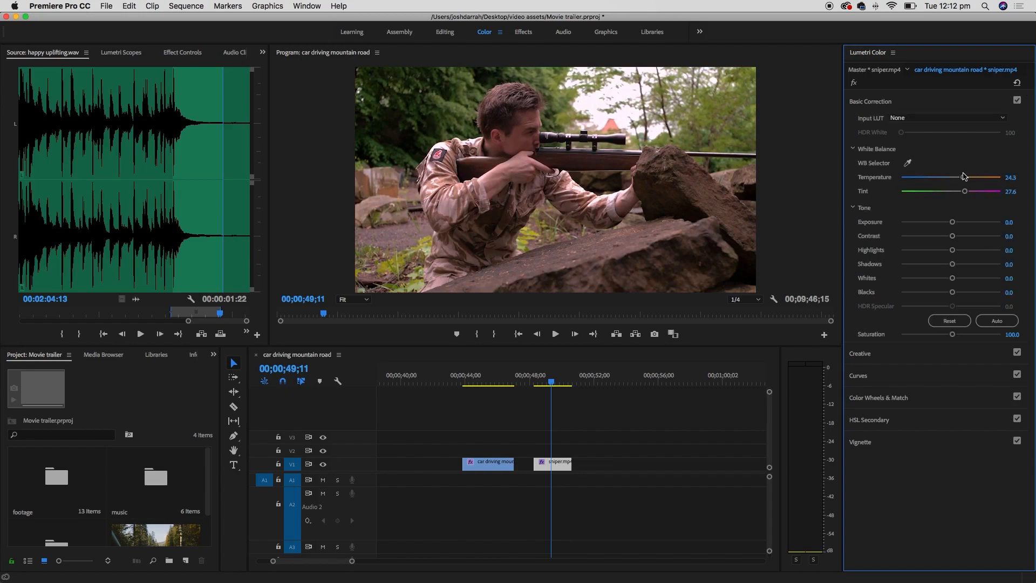
click(1017, 101)
click(1017, 101)
drag(593, 444, 562, 466)
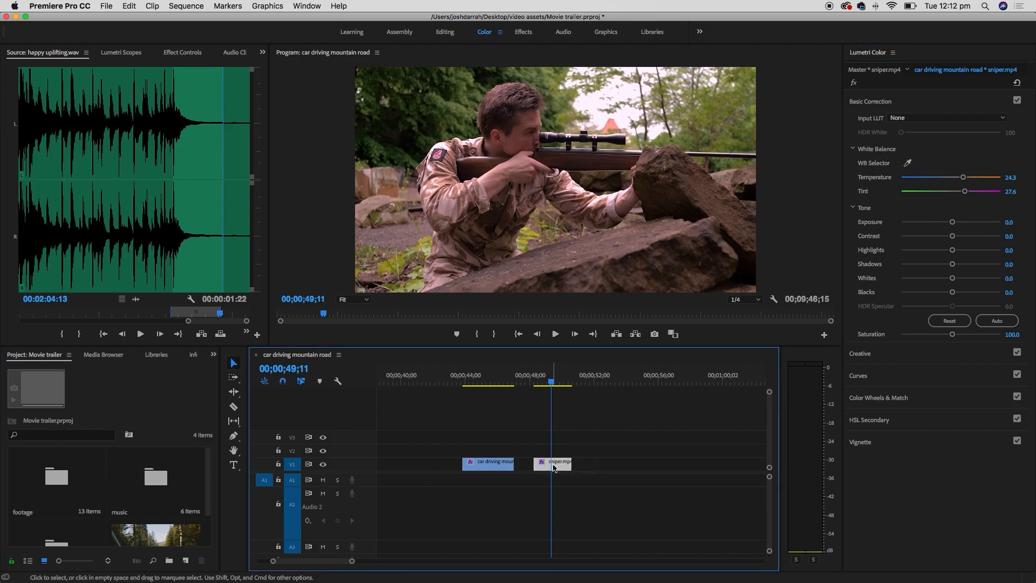
- Copy the sniper clip and zoom the timeline in on the Couple walking clip
right_click(563, 467)
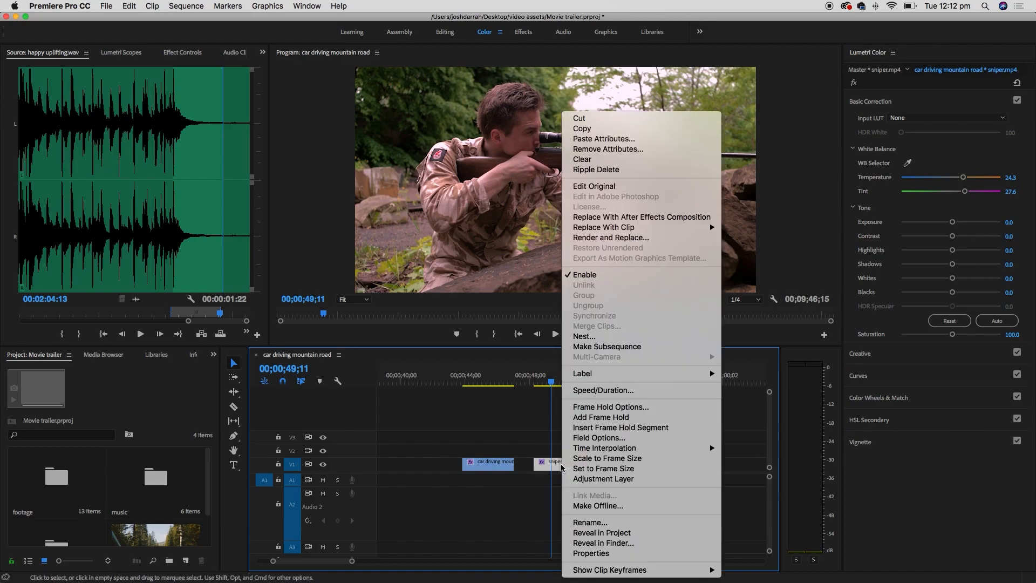
click(643, 129)
click(640, 450)
key(backslash)
click(424, 382)
key(equal)
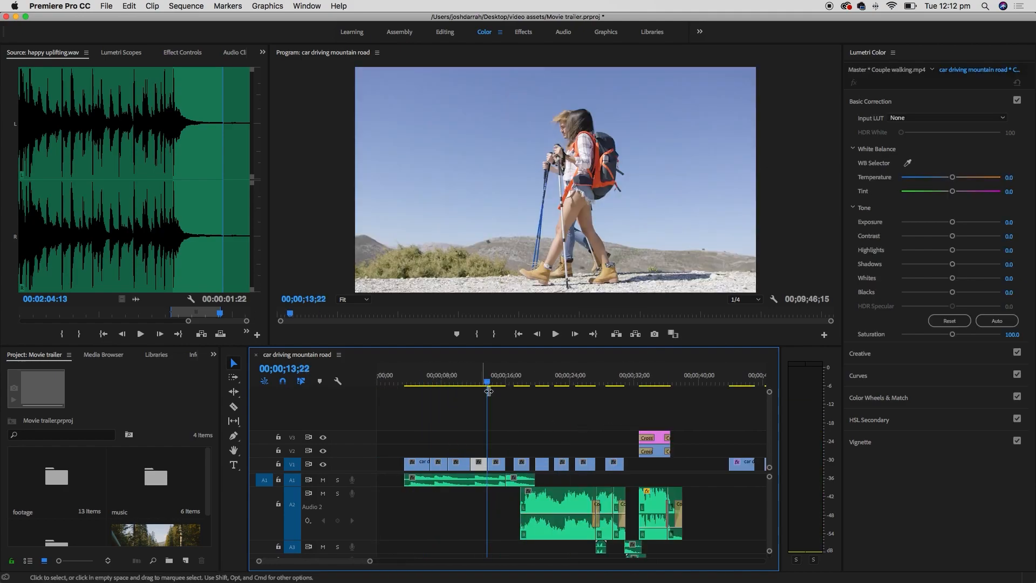
click(477, 378)
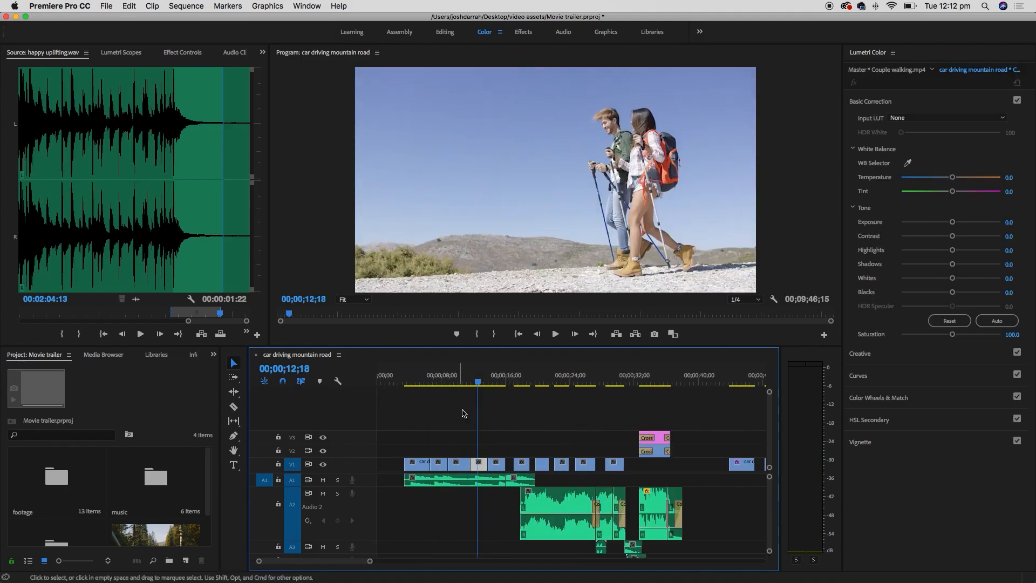
key(equal)
key(equal)
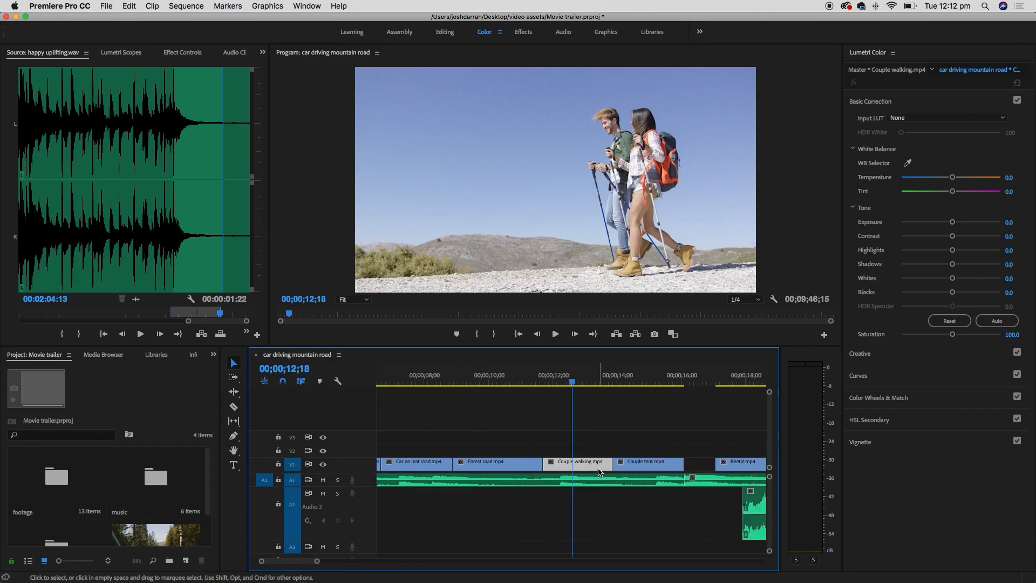
- Paste only Lumetri Color onto Couple walking.mp4, leaving Motion, Opacity and Time Remapping unticked
right_click(600, 469)
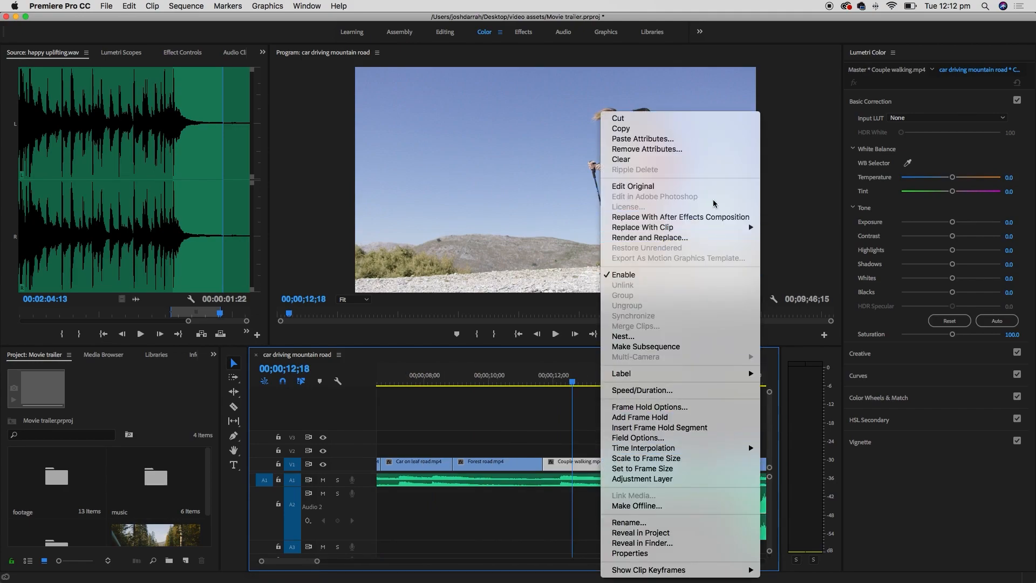
click(697, 142)
drag(586, 114, 485, 143)
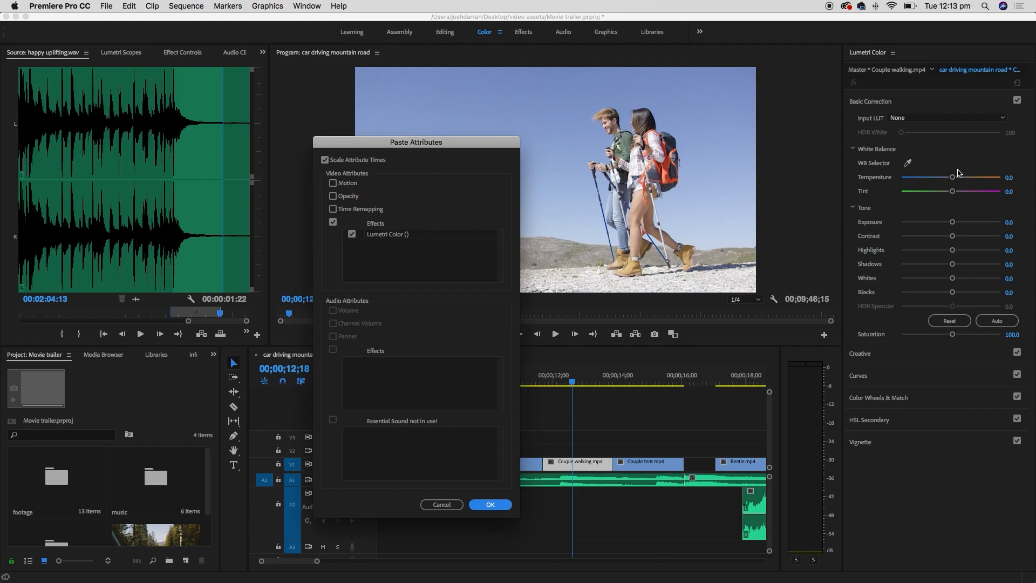
click(333, 196)
click(333, 209)
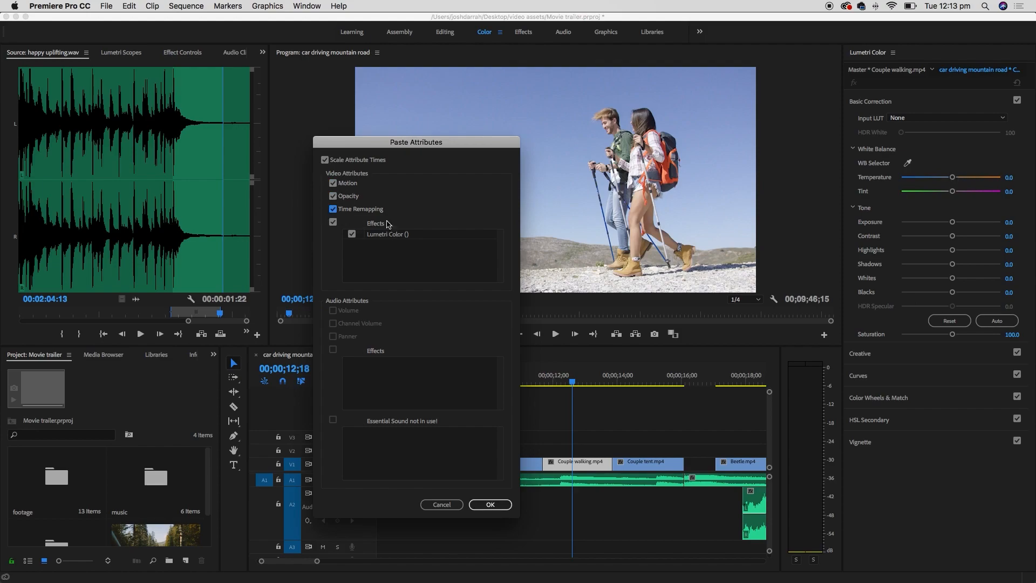
click(333, 209)
click(333, 196)
click(333, 183)
click(502, 505)
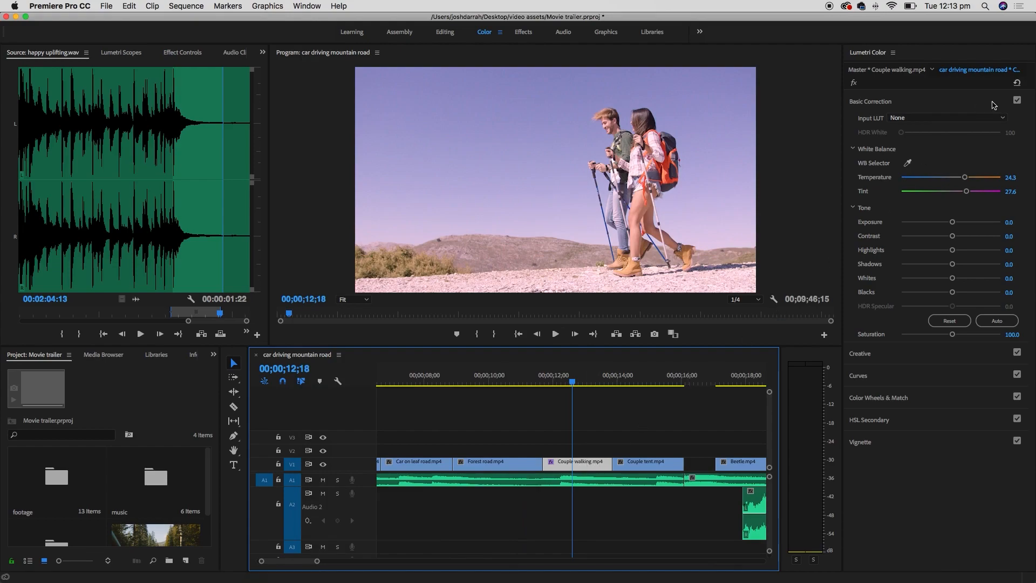
click(1016, 100)
click(1016, 101)
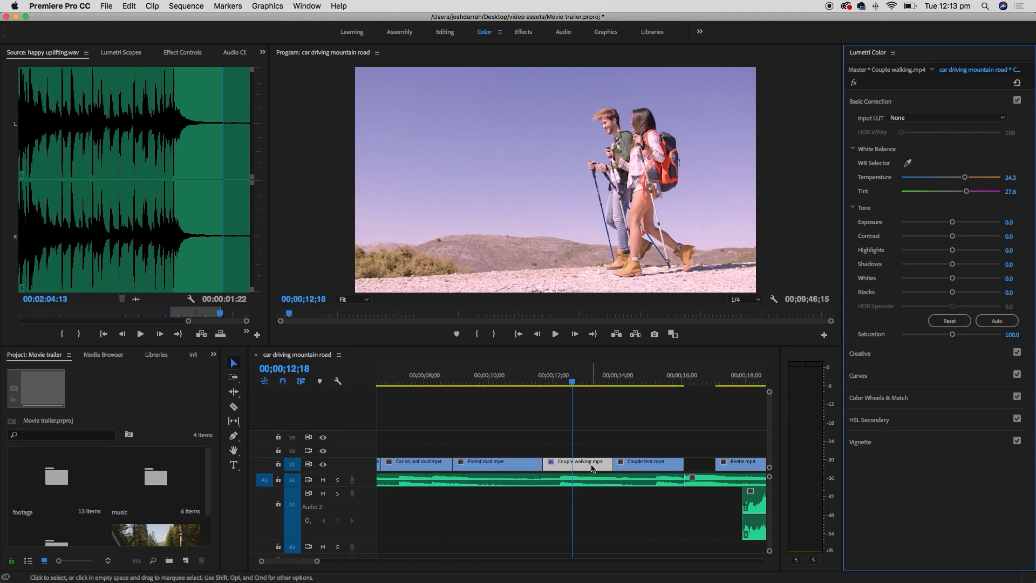
click(1016, 100)
click(1017, 100)
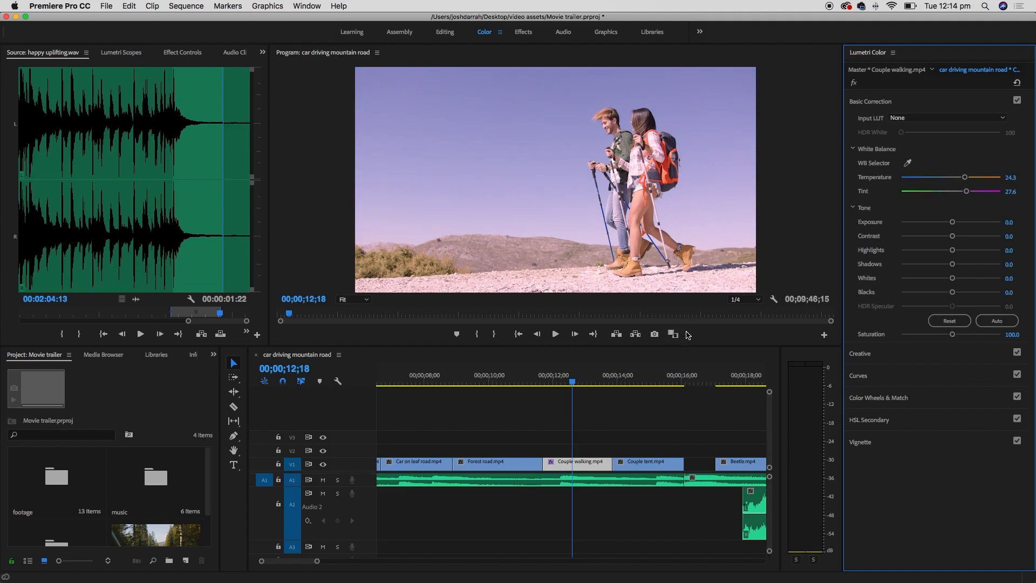
key(minus)
key(minus)
key(minus)
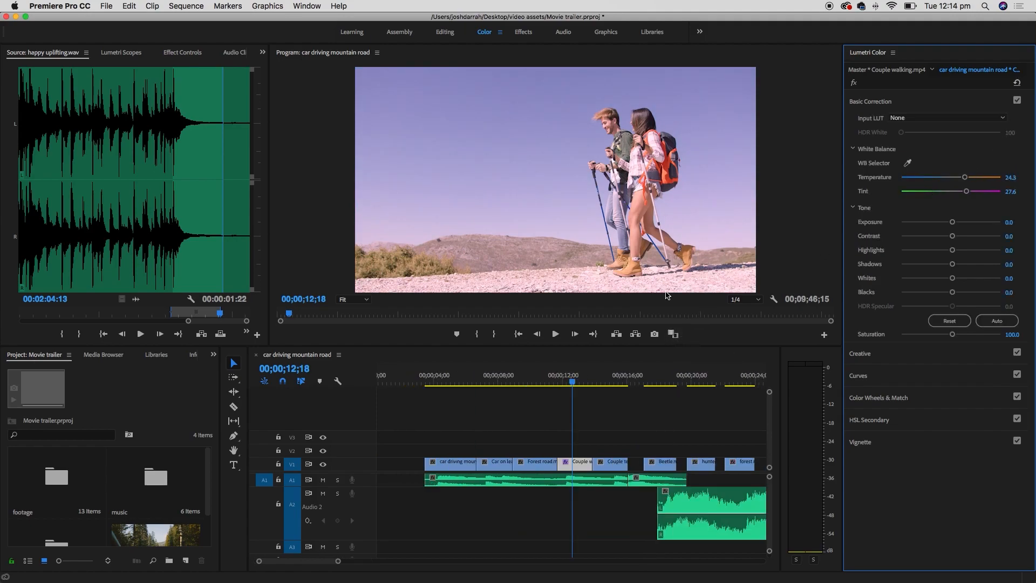
drag(420, 426, 544, 464)
right_click(544, 465)
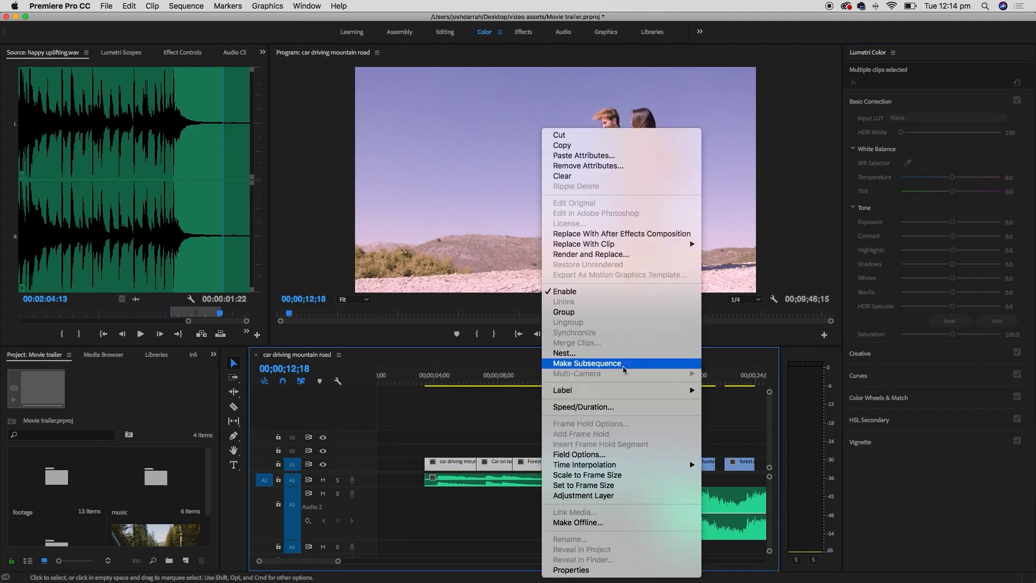
click(632, 156)
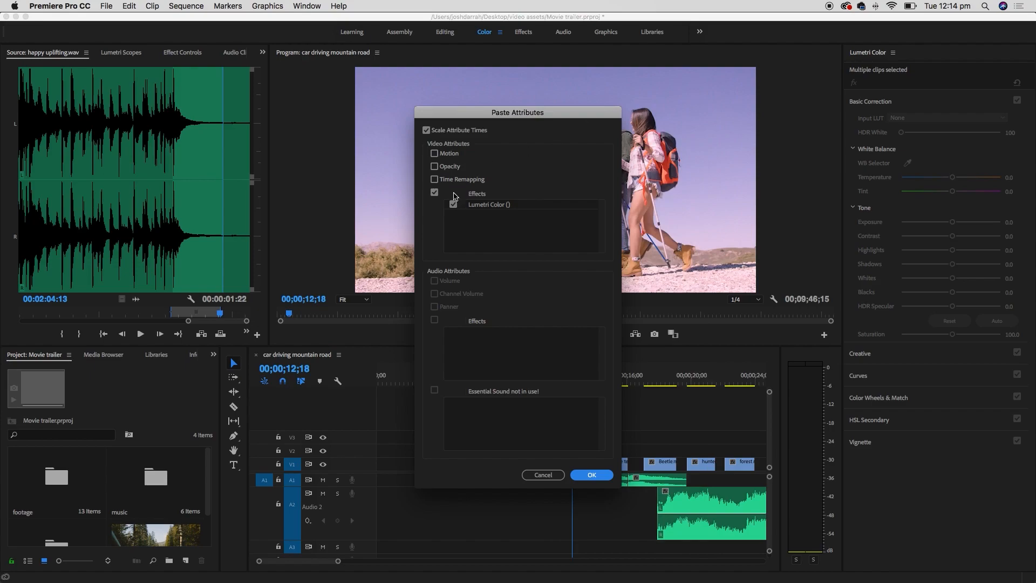
click(434, 180)
click(551, 474)
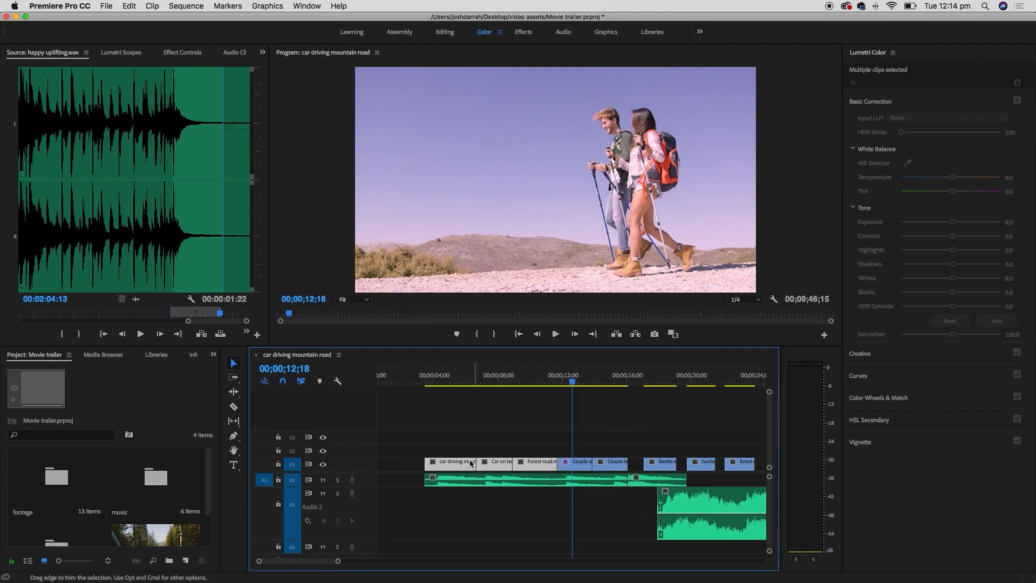
click(573, 463)
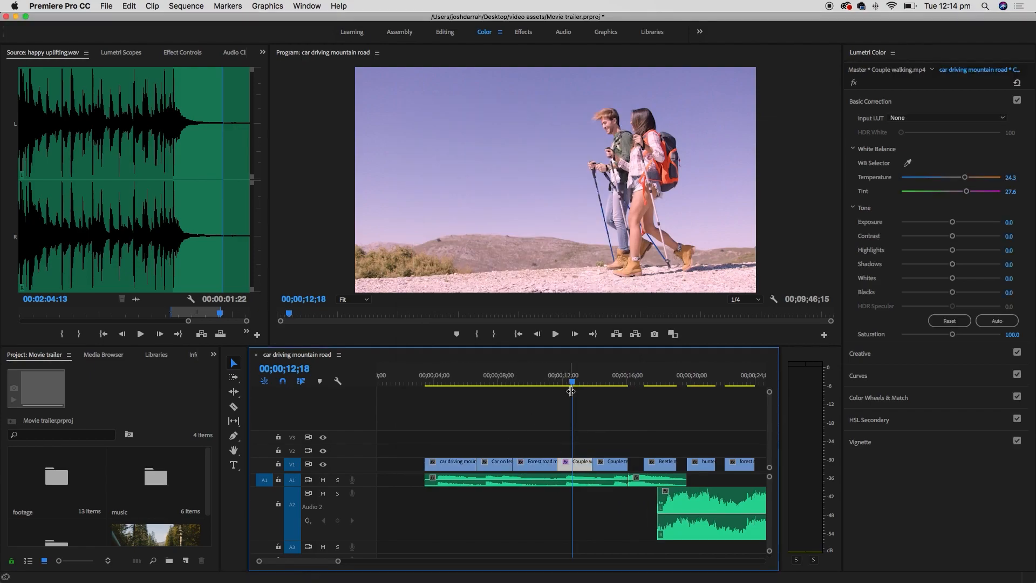
- Show Couple walking.mp4 in Effect Controls with Motion, Opacity and Lumetri Color collapsed
double_click(582, 468)
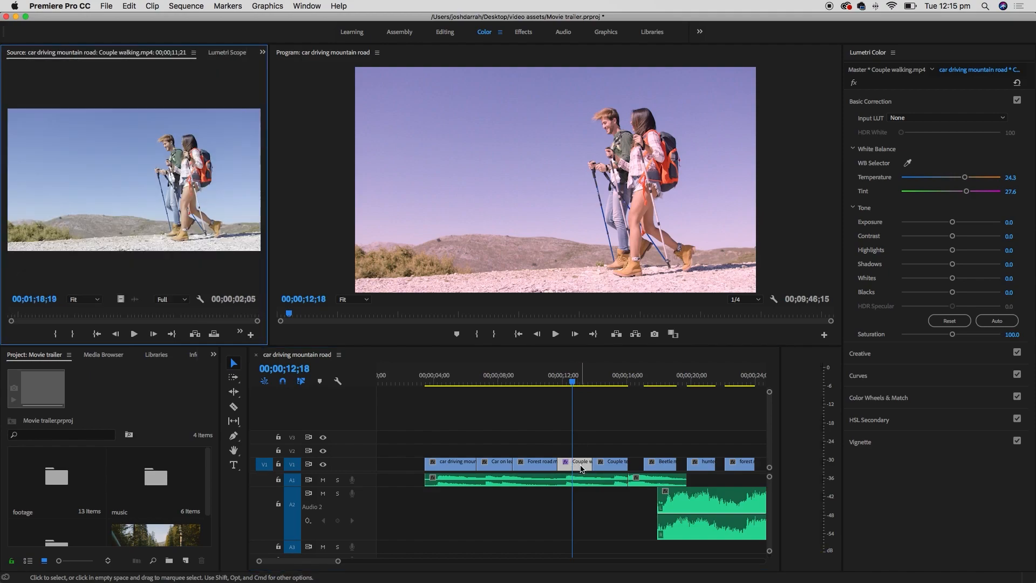
click(263, 53)
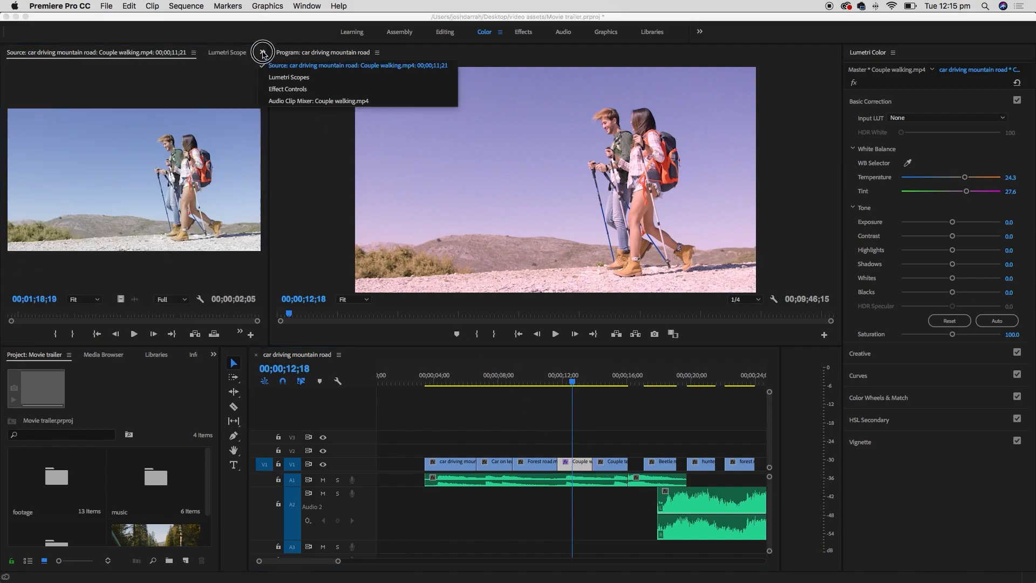
click(289, 89)
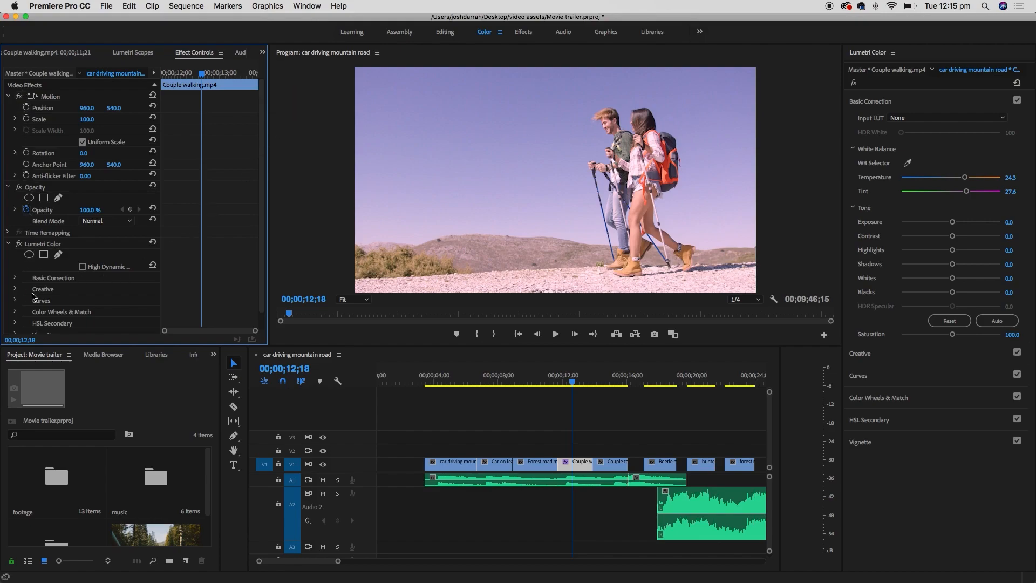
click(9, 96)
click(9, 108)
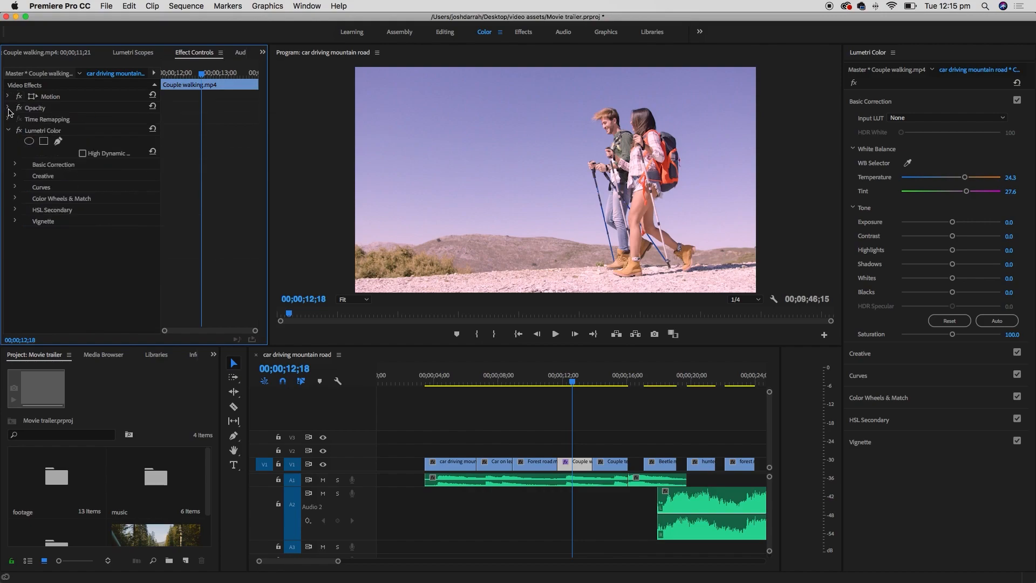
click(8, 131)
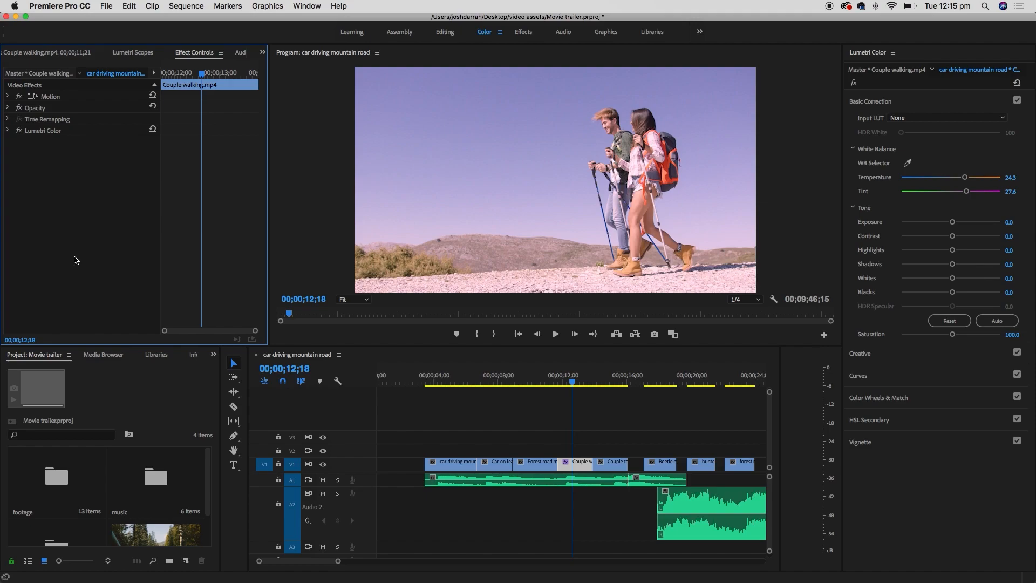
- Delete the Lumetri Color effect from Couple walking.mp4 and return focus to the timeline
click(60, 132)
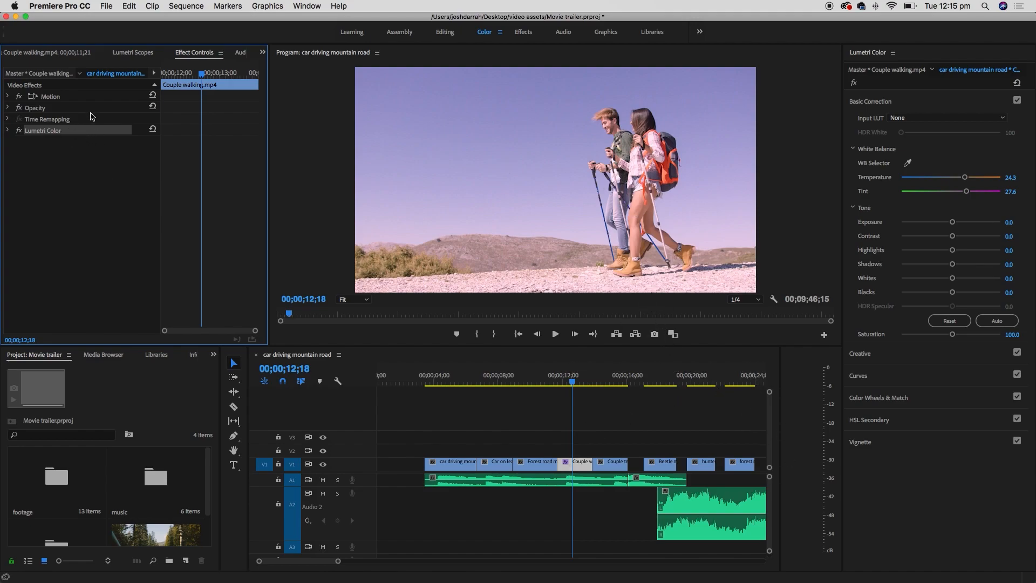
click(91, 120)
click(83, 132)
key(Delete)
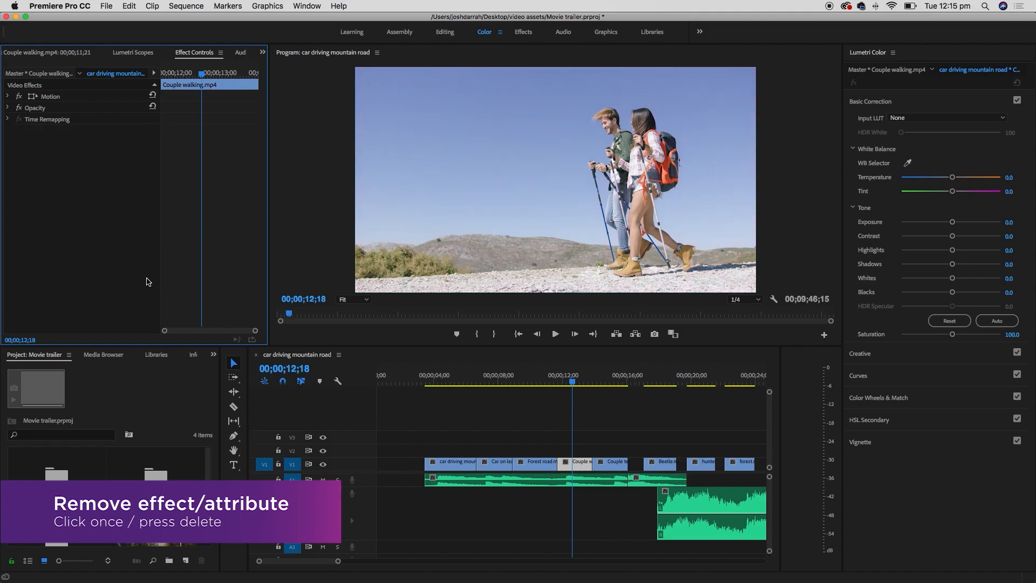
click(588, 440)
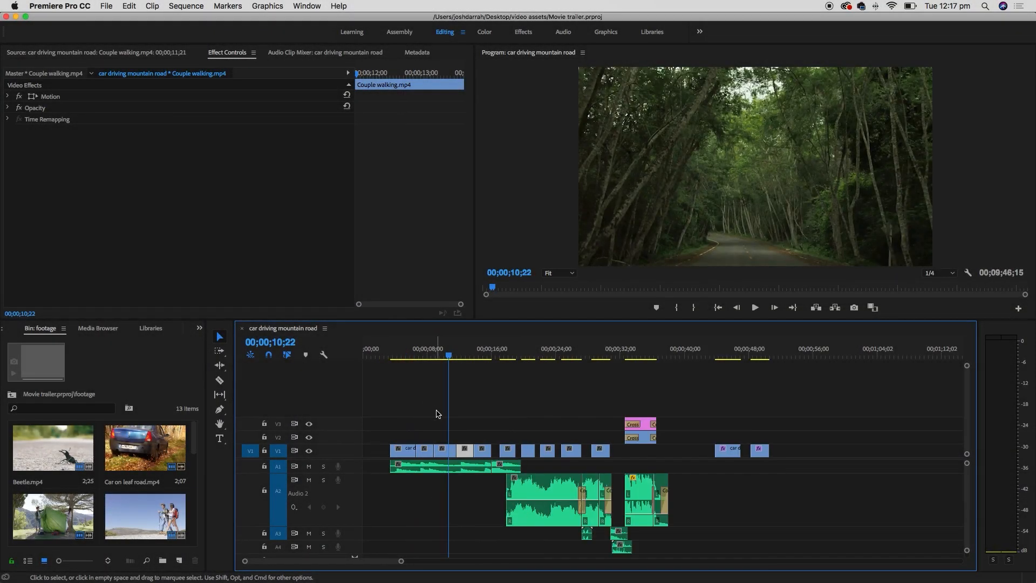
- Play the sequence from just before the first clip to preview it
key(=)
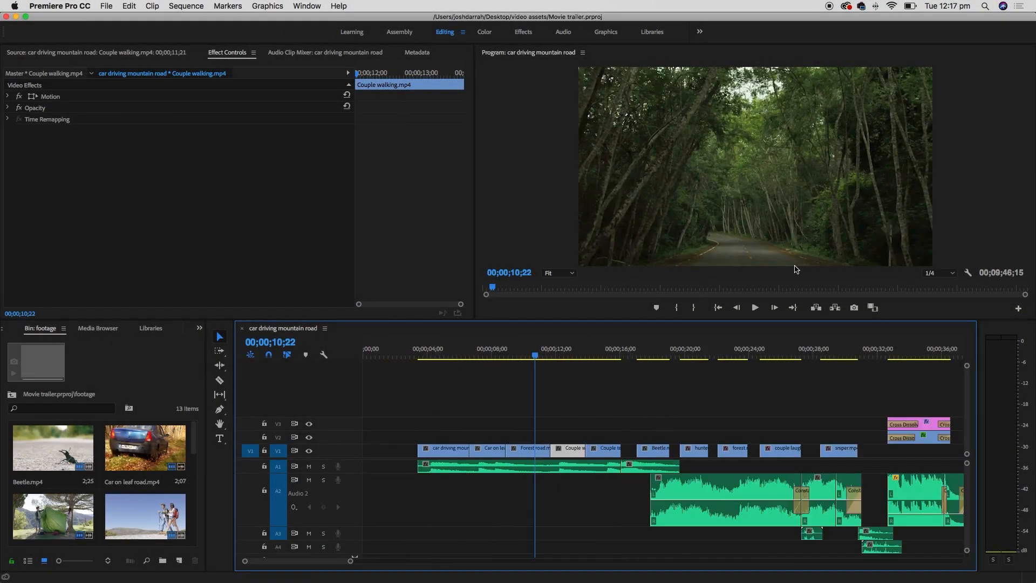
click(417, 354)
drag(417, 355, 413, 355)
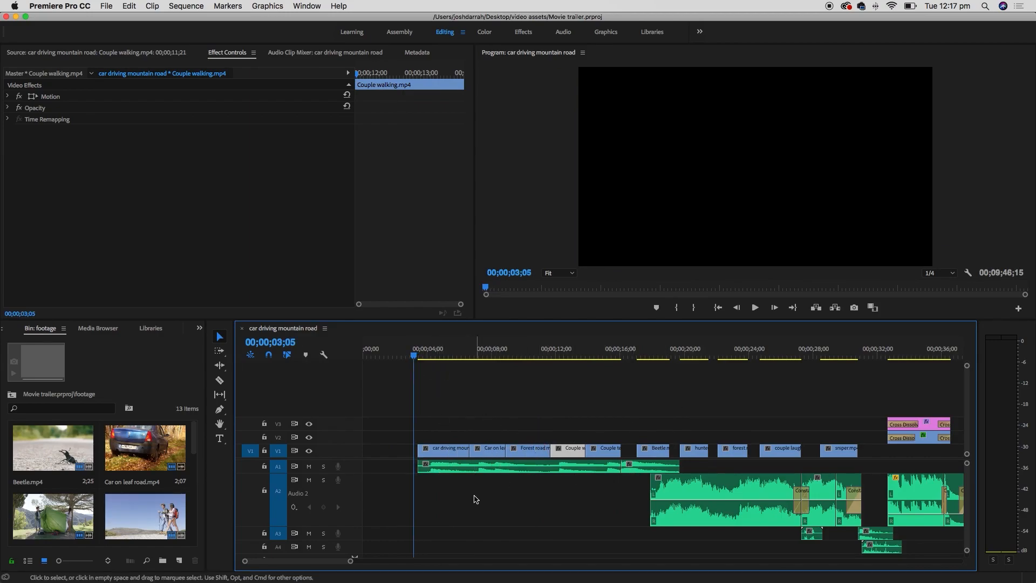
key(space)
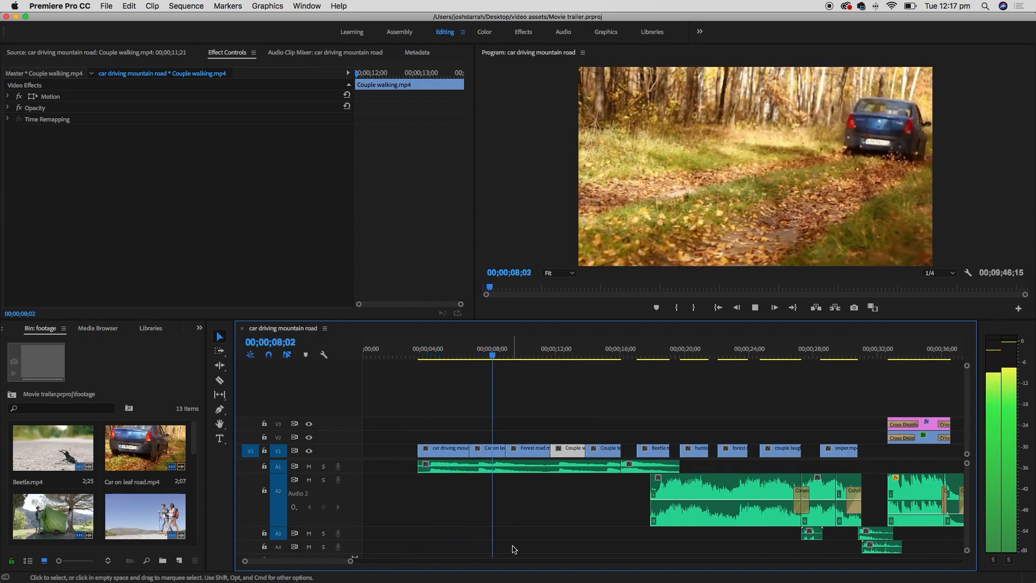
key(space)
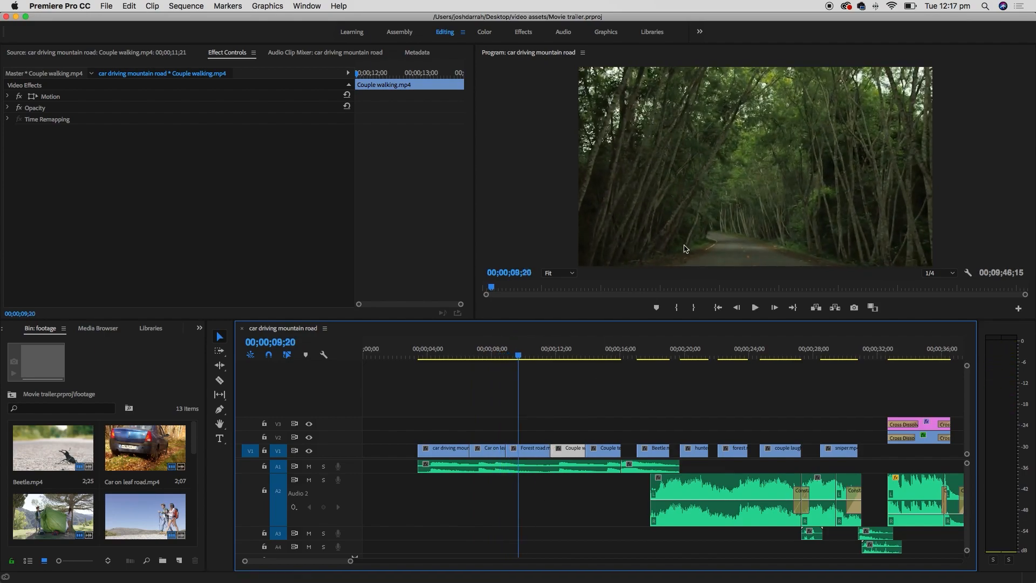
- Load Horror score 3.wav from the project's music bin into the Source monitor
click(199, 328)
click(220, 340)
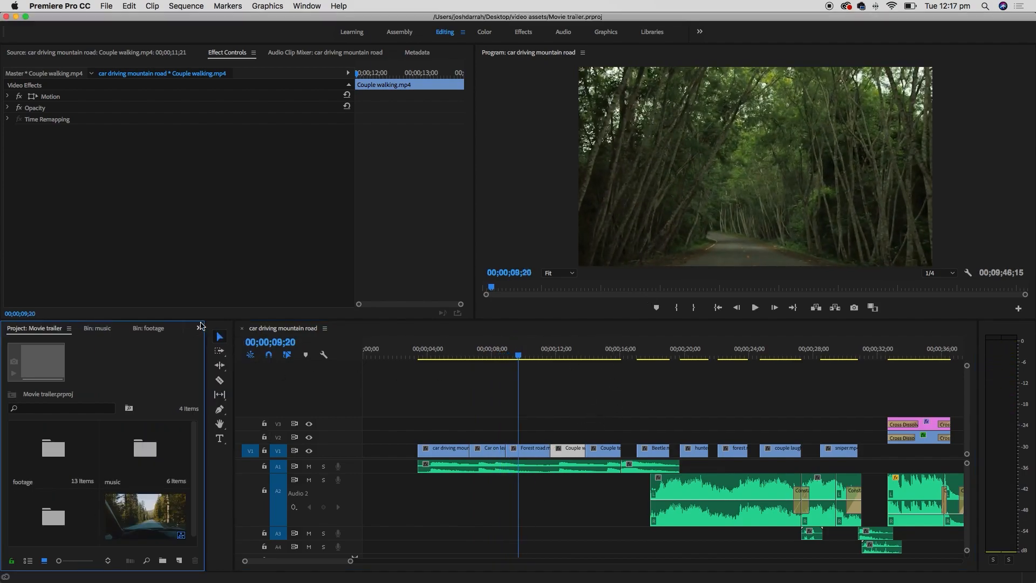
double_click(145, 452)
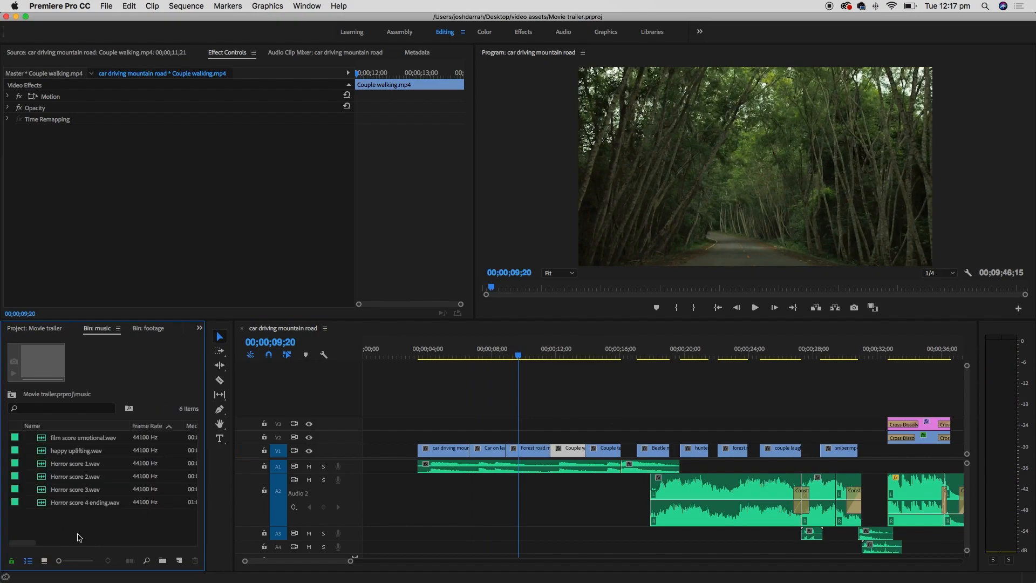
double_click(44, 490)
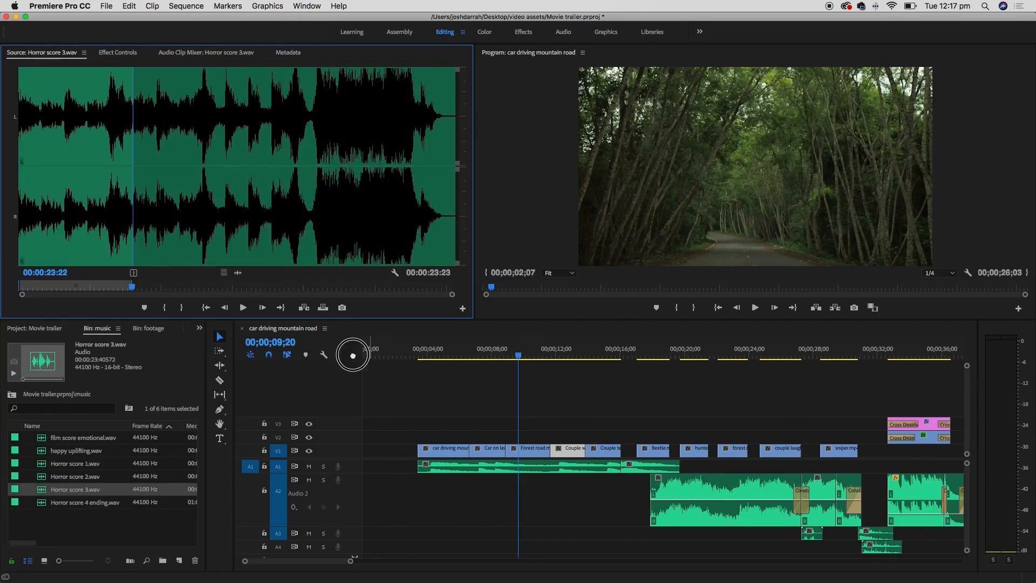
- Drag only the music's audio into the sequence and place it on new track A5
drag(237, 272, 420, 546)
drag(351, 527, 352, 490)
drag(352, 528, 349, 497)
double_click(532, 511)
drag(532, 510, 543, 534)
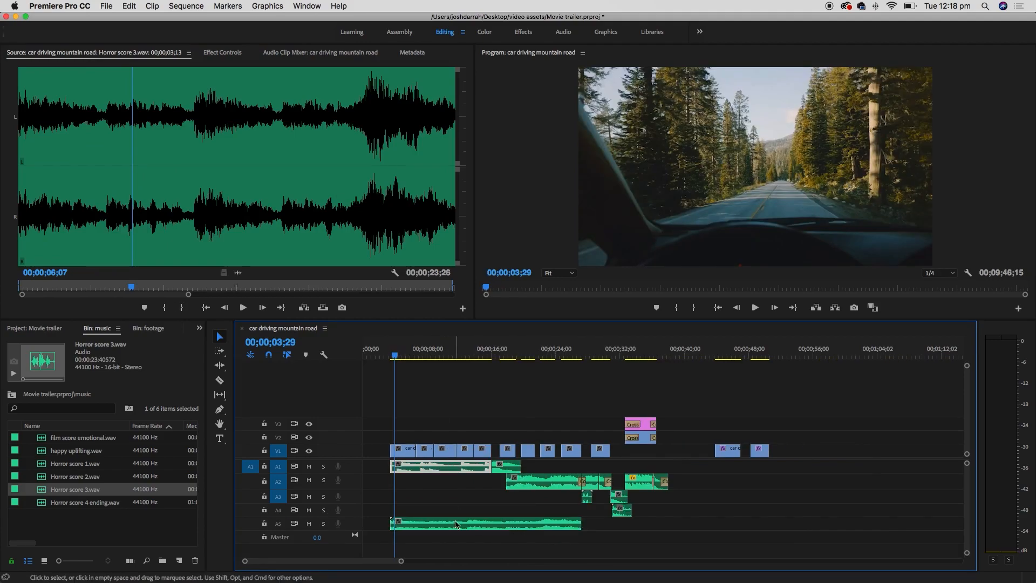
click(456, 524)
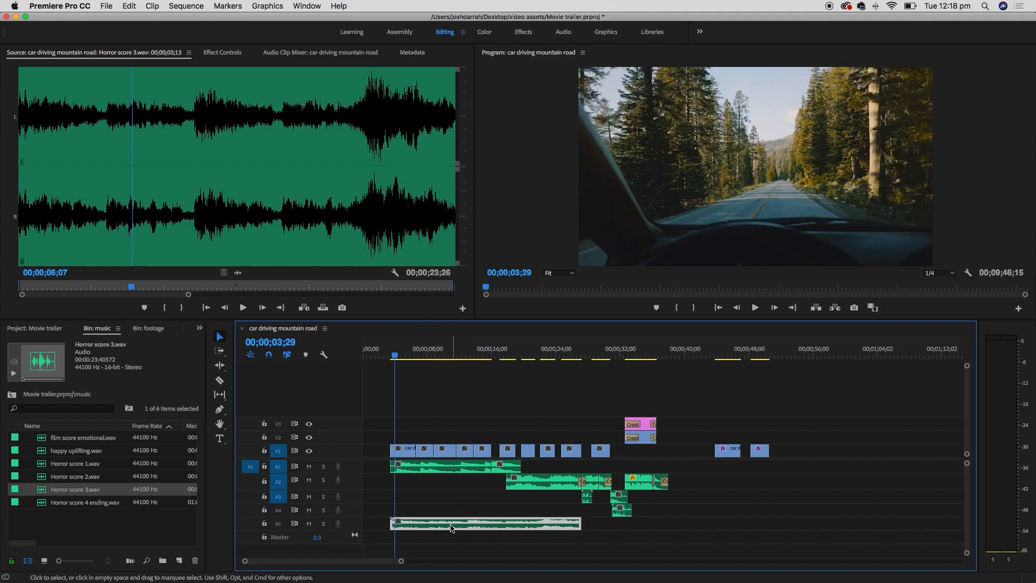
- Test muting A1, A4 and A5 and soloing A1, leaving every track unmuted again
click(308, 466)
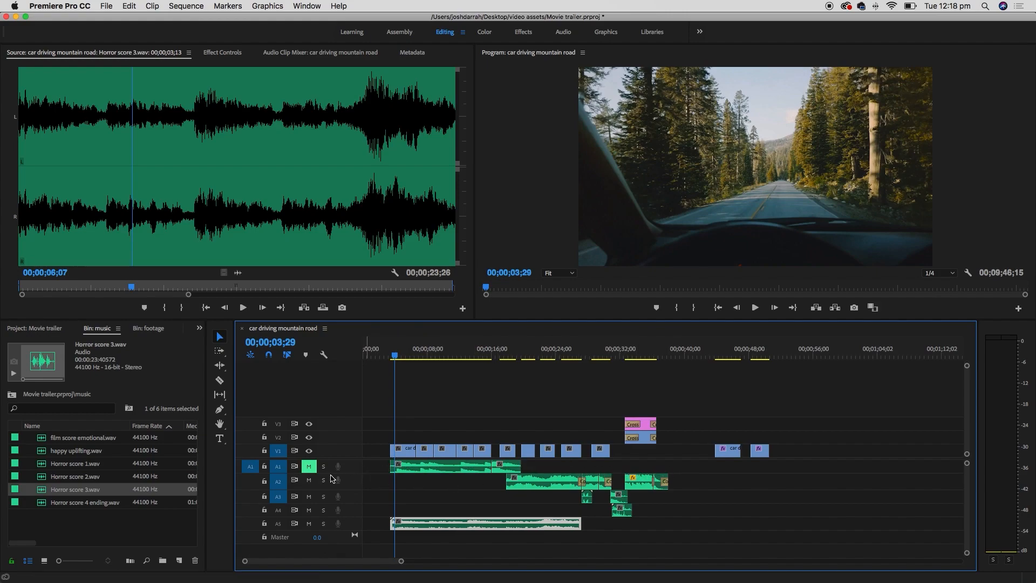
click(309, 524)
click(309, 510)
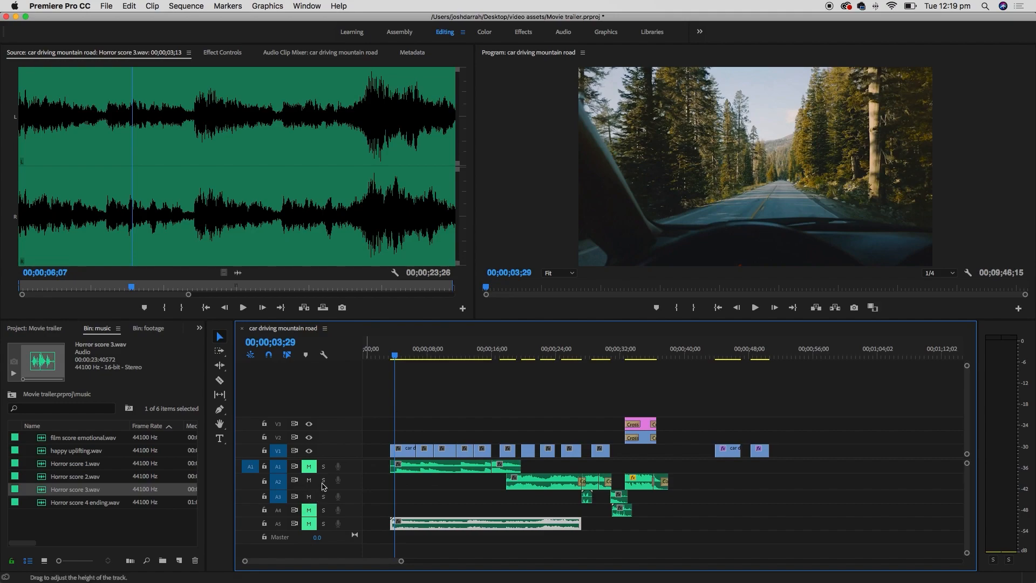
click(309, 510)
click(309, 523)
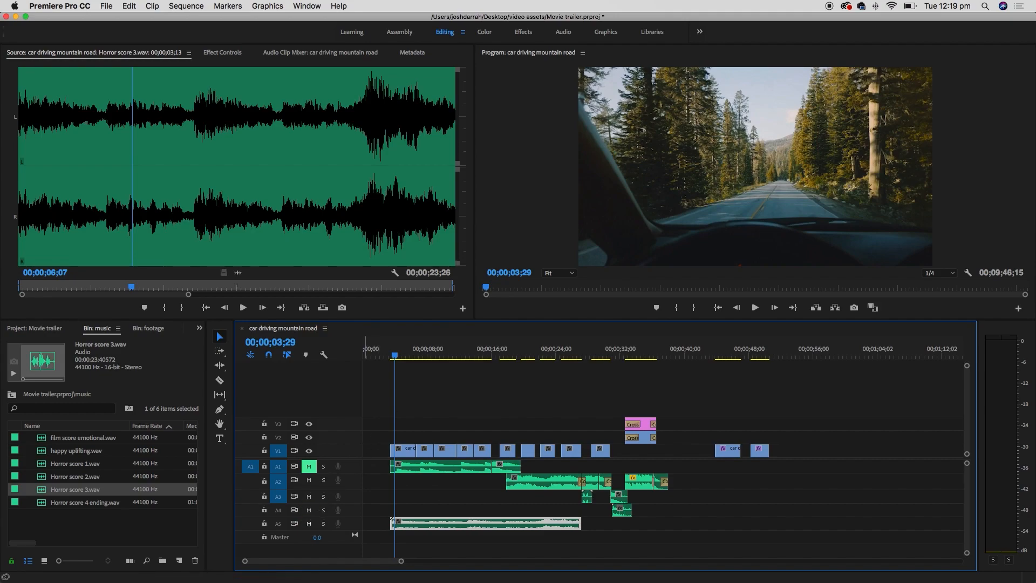
click(309, 466)
click(324, 466)
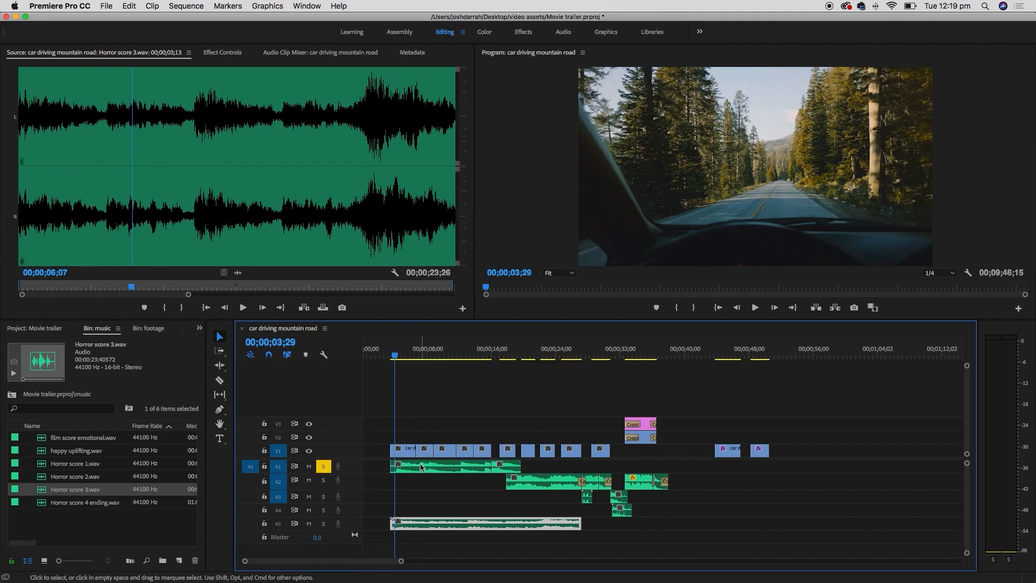
click(325, 466)
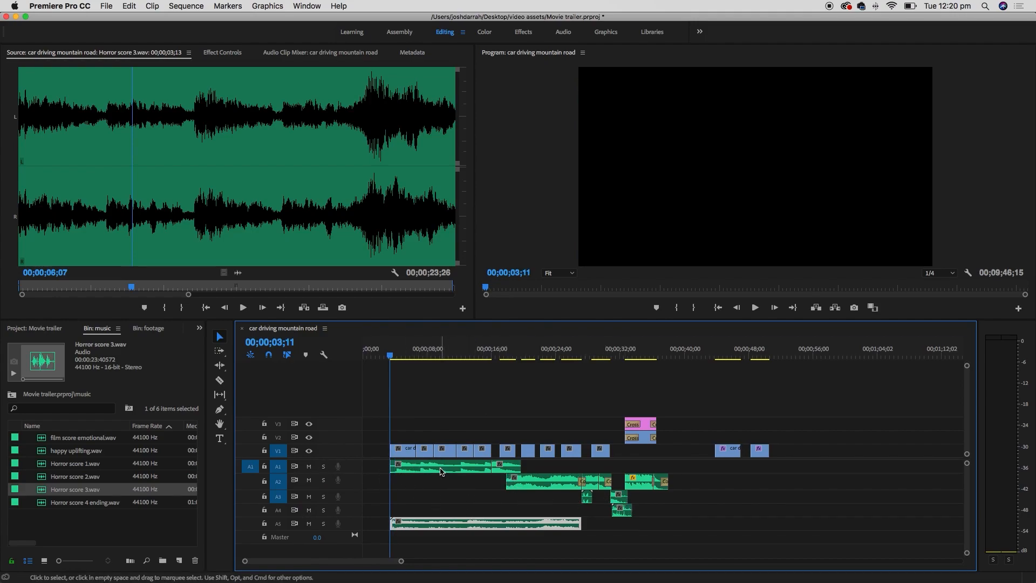
- Mute the A5 music track and play the sequence from the start without music
click(441, 469)
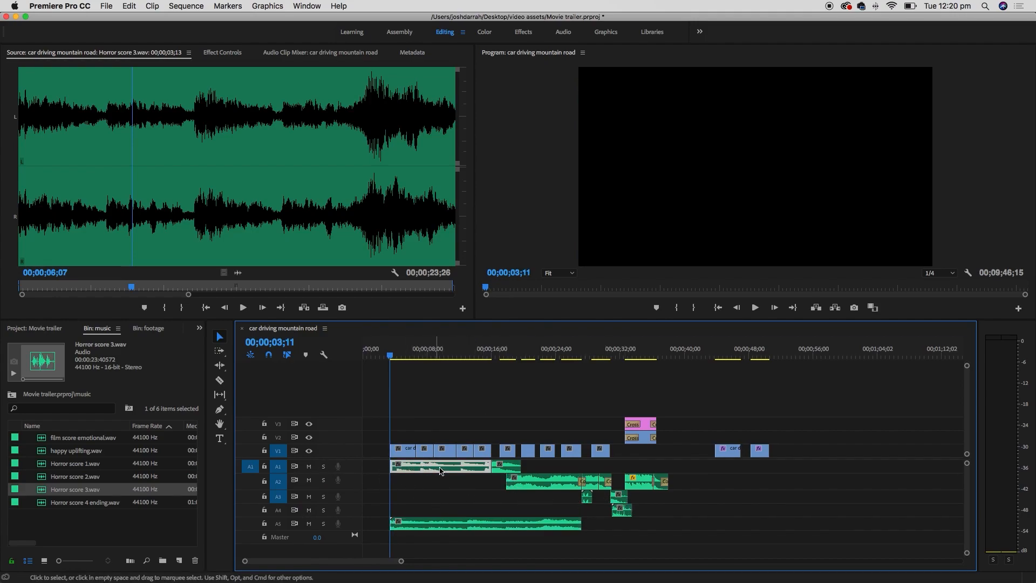
click(411, 526)
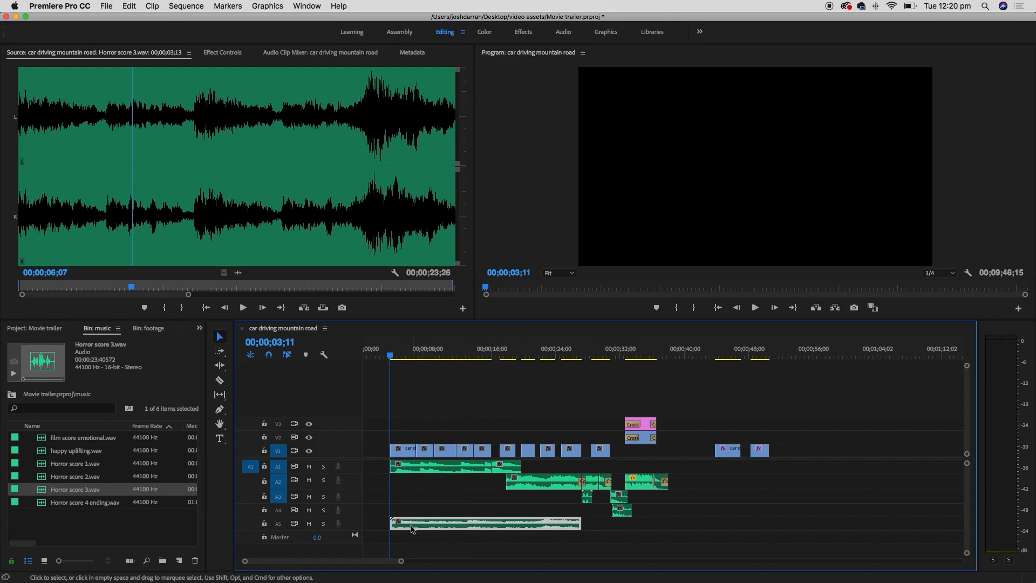
click(309, 524)
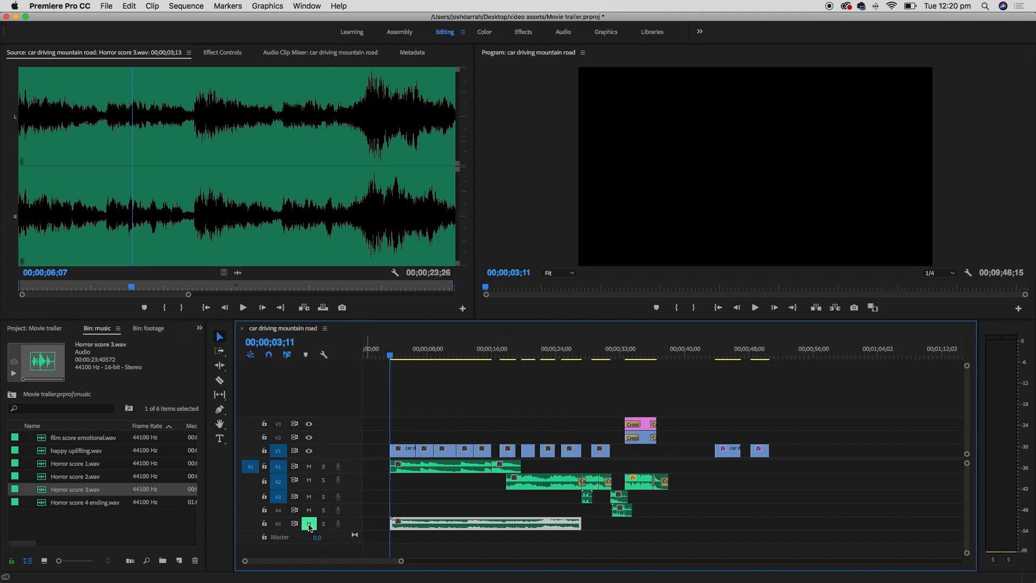
click(394, 357)
key(space)
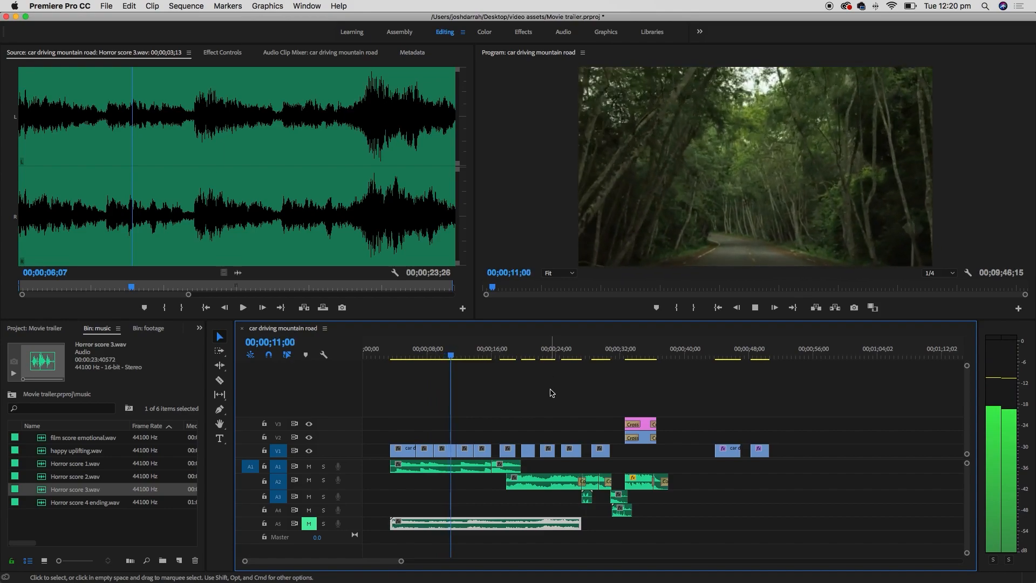
key(space)
- Play the sequence with only the music, then restore A1 and A5 so nothing is muted
click(310, 523)
click(311, 466)
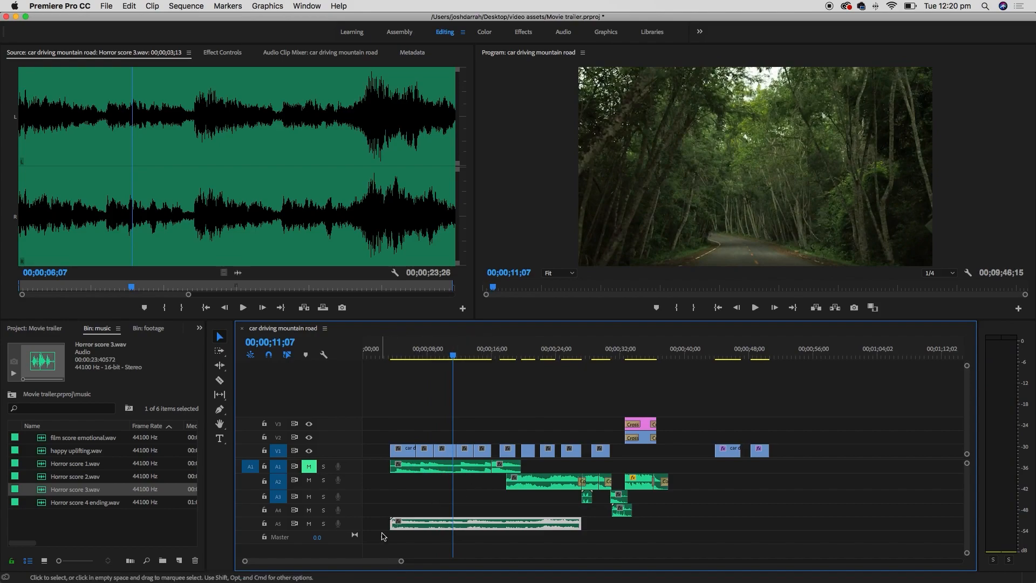
click(390, 354)
key(space)
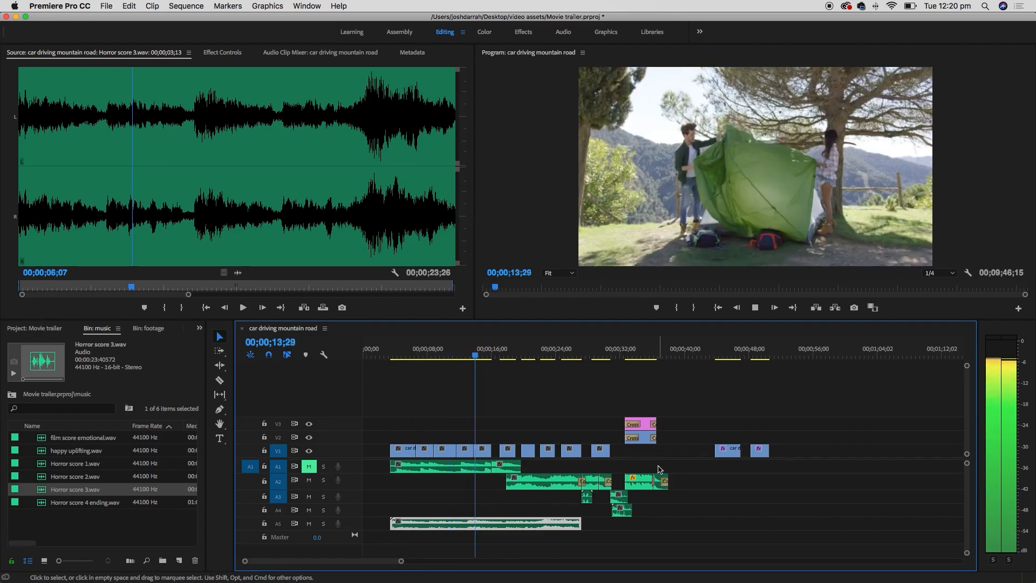
key(space)
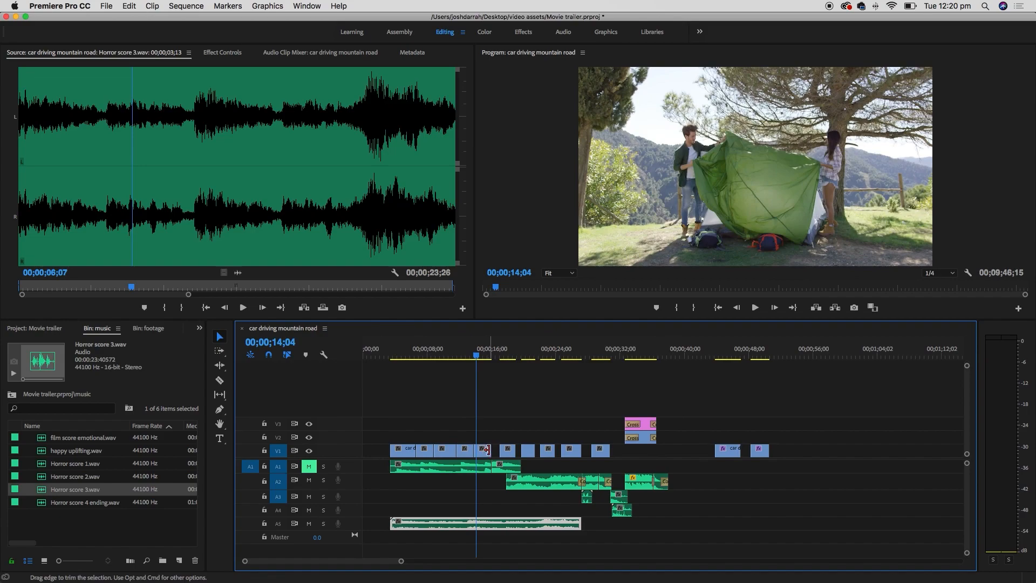
click(401, 351)
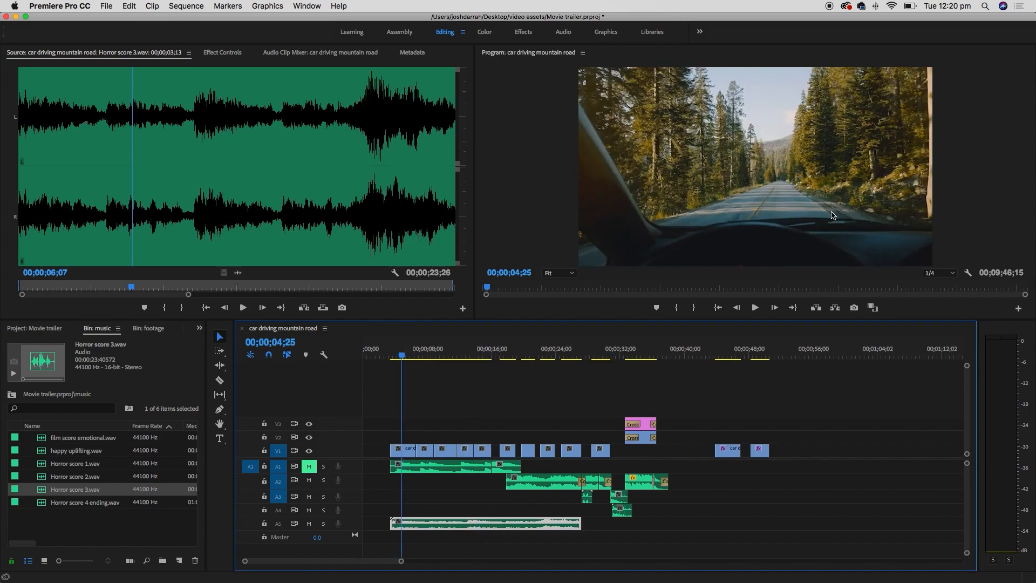
click(309, 467)
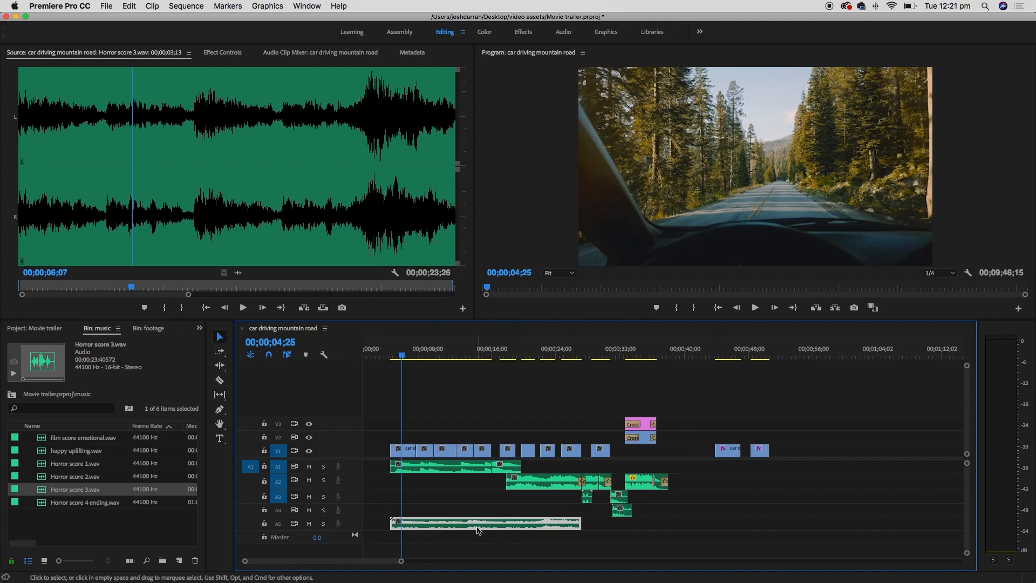
click(310, 524)
key(super+z)
- Delete the Horror score 3.wav clip from A5 and park the playhead at 00;00;03;13
click(439, 470)
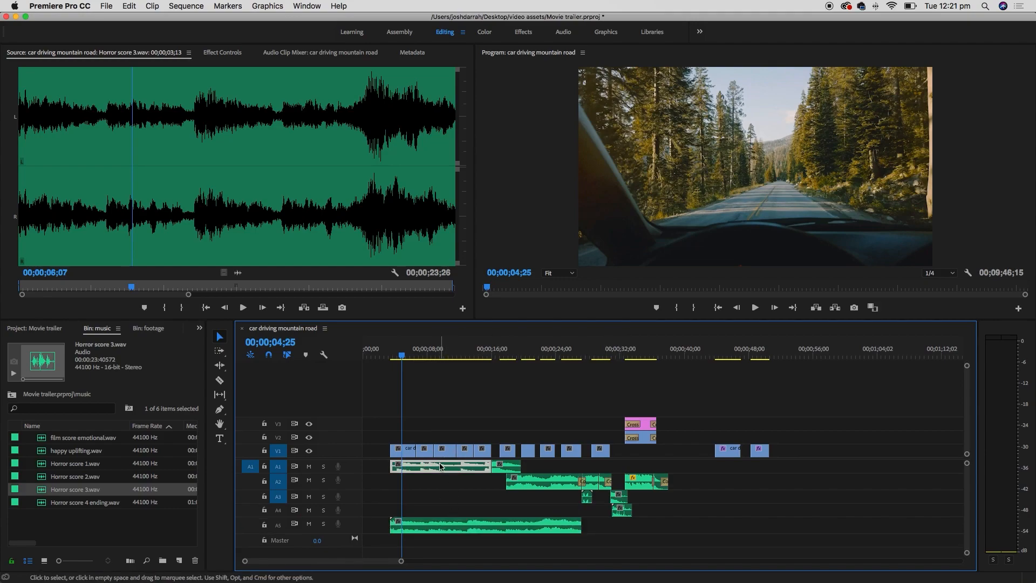
click(478, 531)
key(Delete)
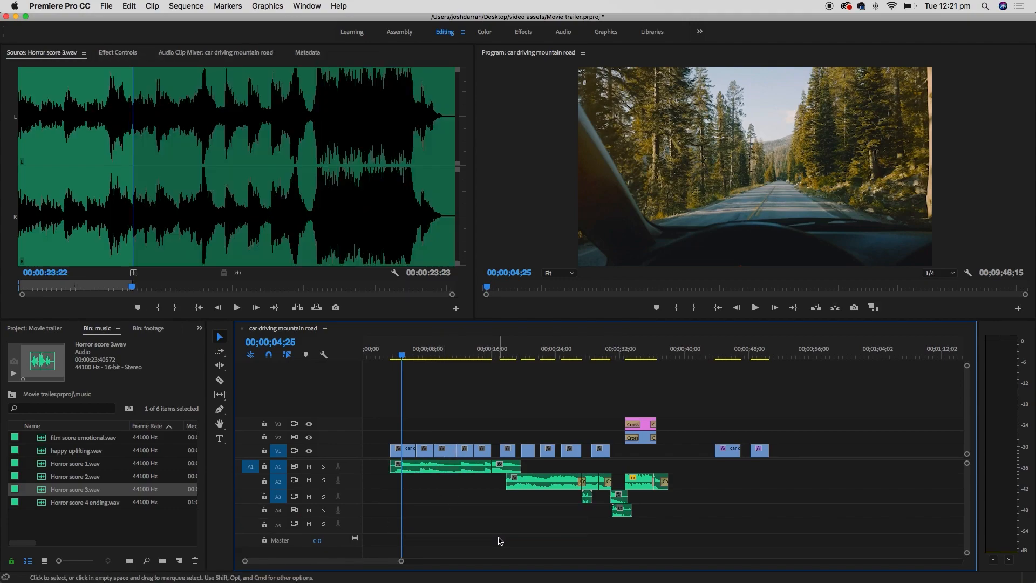
click(393, 356)
click(395, 356)
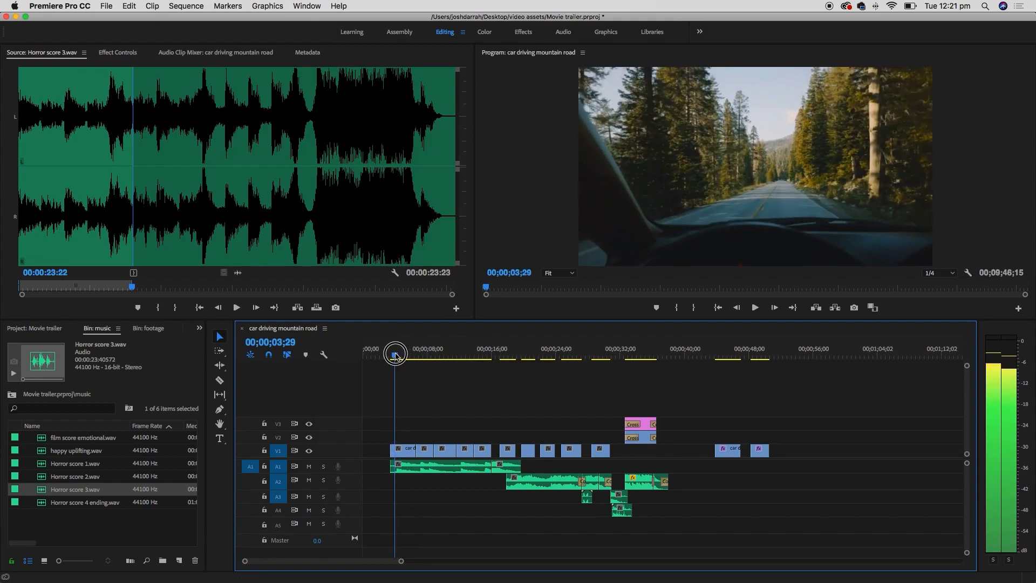
click(393, 356)
drag(392, 356, 391, 353)
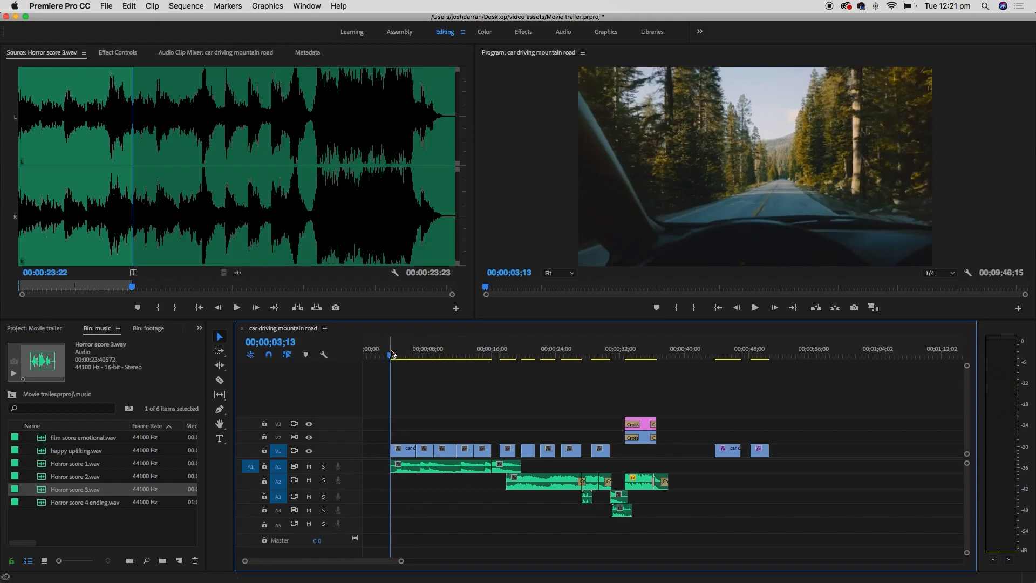
click(200, 329)
- Add a Cross Dissolve to the first video clip and a Constant Power crossfade to the A1 audio start
click(213, 412)
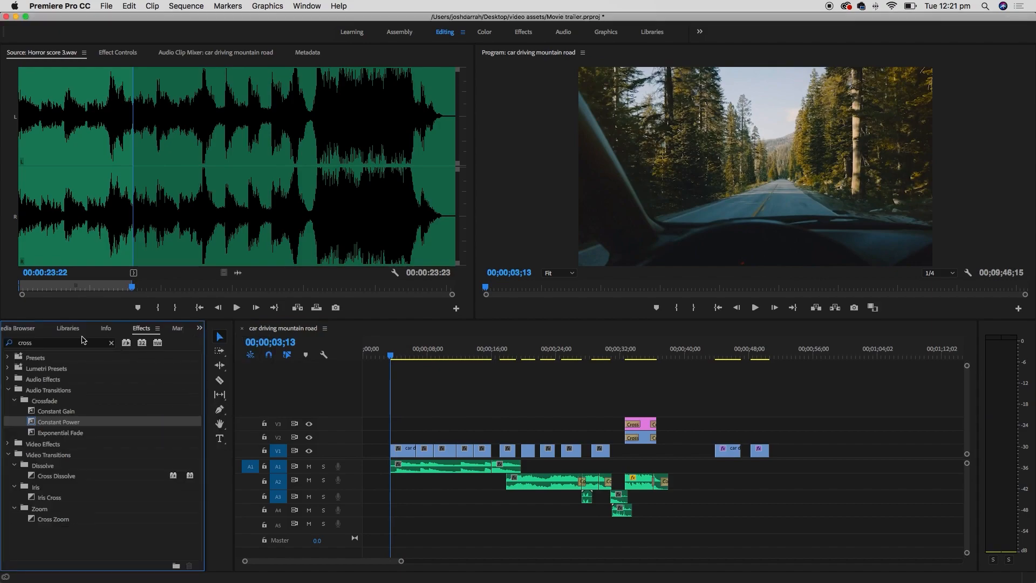
drag(34, 477, 392, 450)
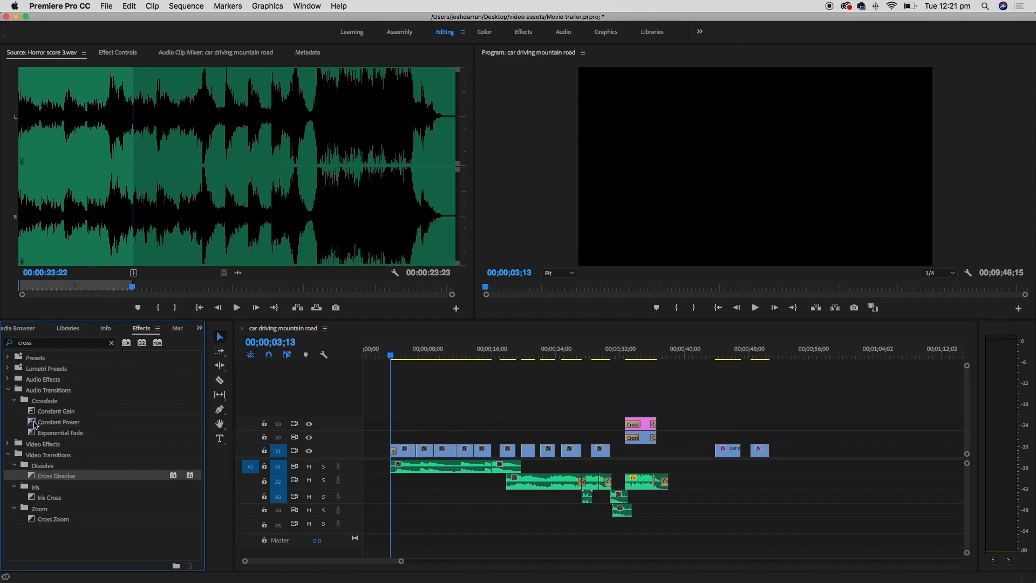
drag(34, 424, 406, 472)
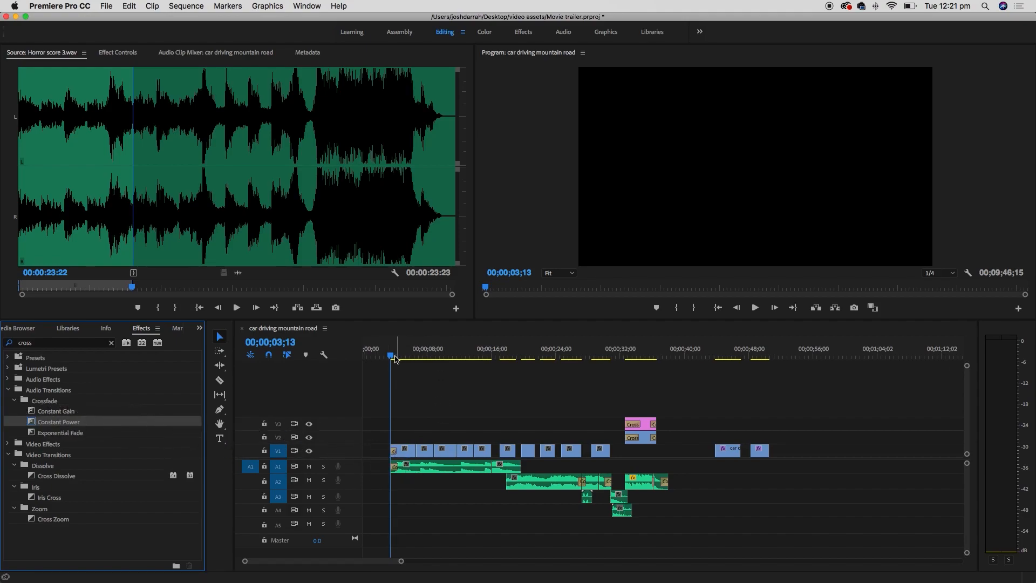
key(space)
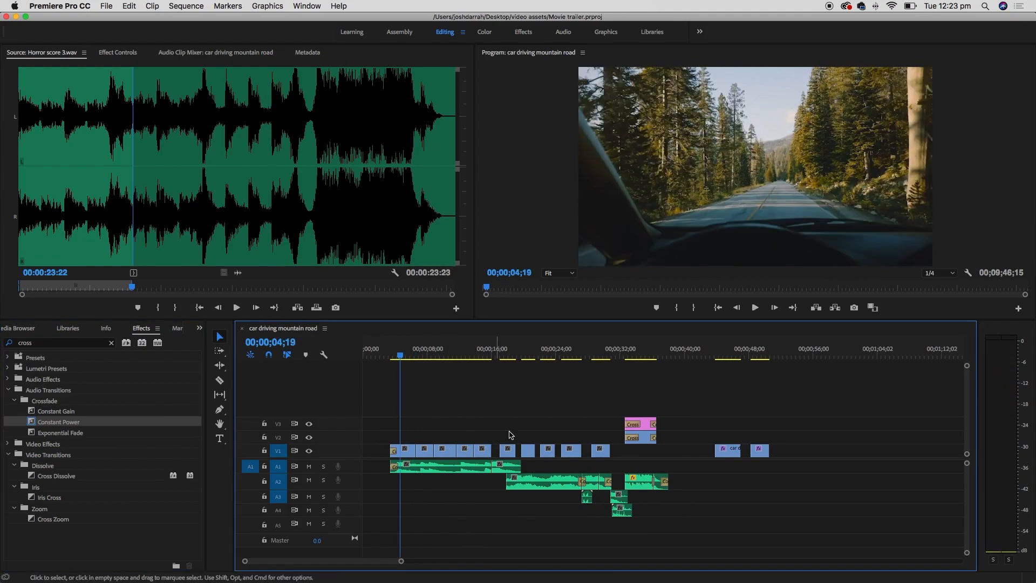
click(432, 356)
click(550, 356)
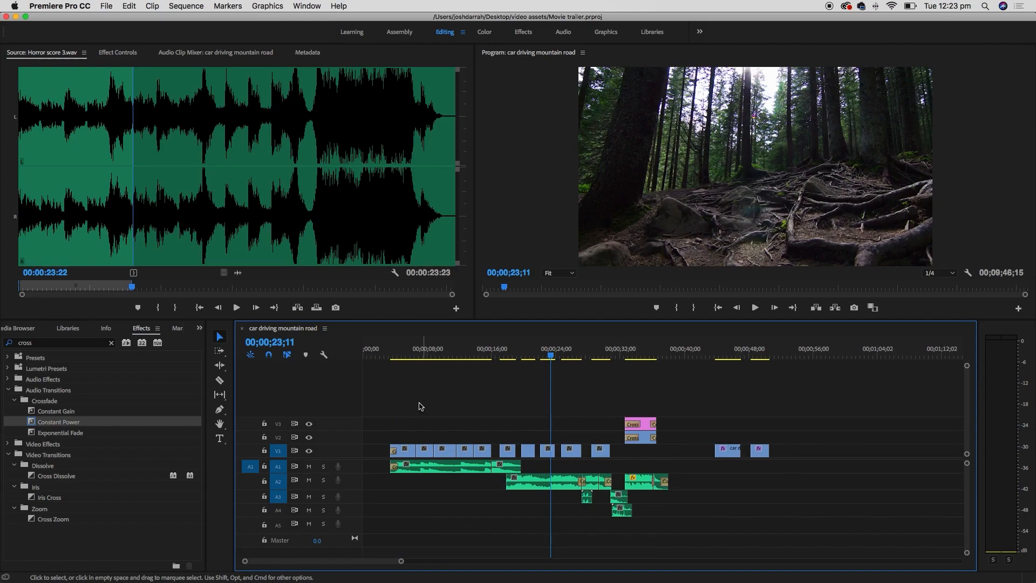
- Shift the trailer clips to start at 00;00;00;00 and mark an In point there
drag(681, 398, 413, 505)
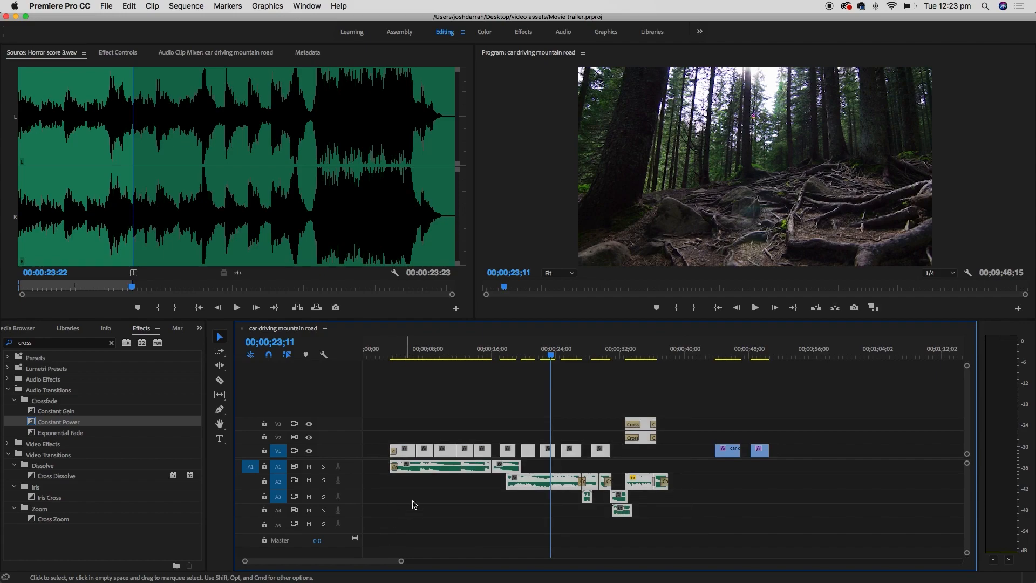
drag(438, 468, 361, 466)
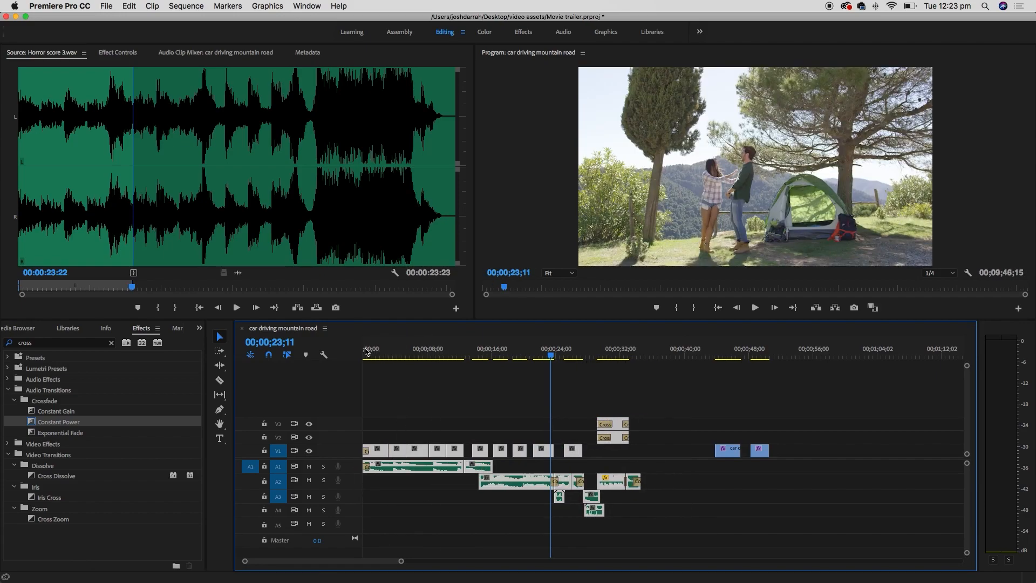
drag(381, 356, 351, 351)
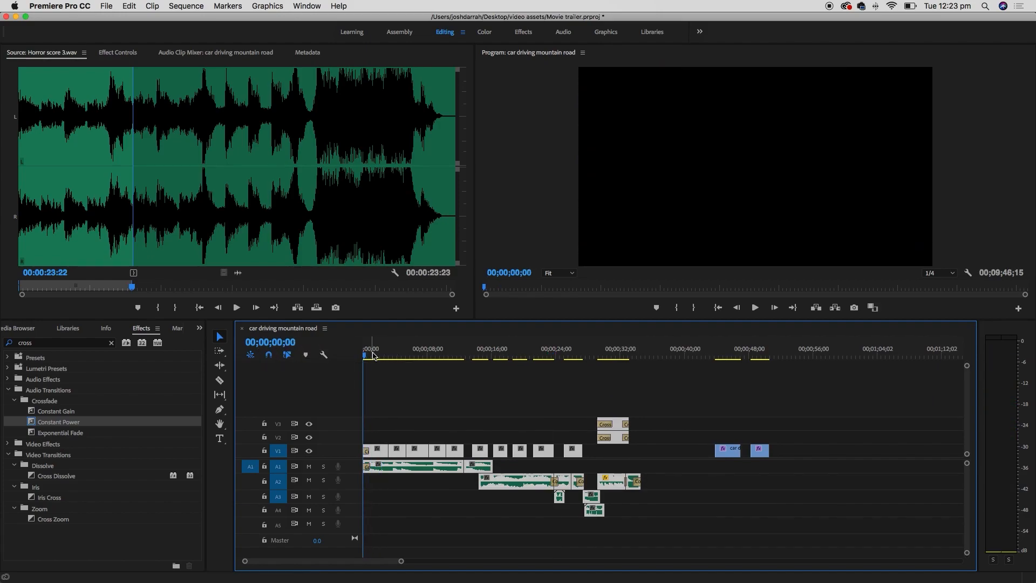
key(space)
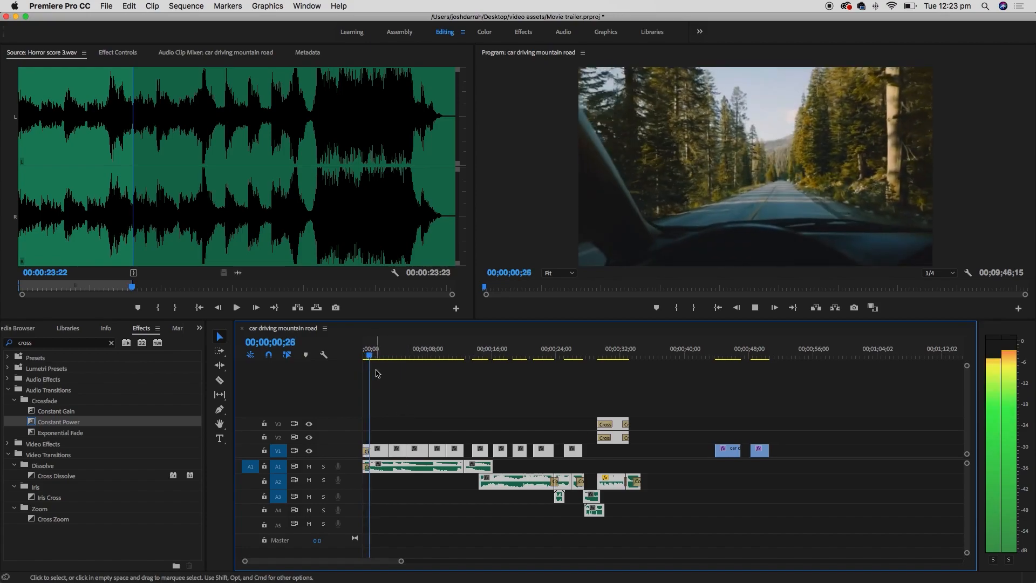
drag(376, 356, 362, 351)
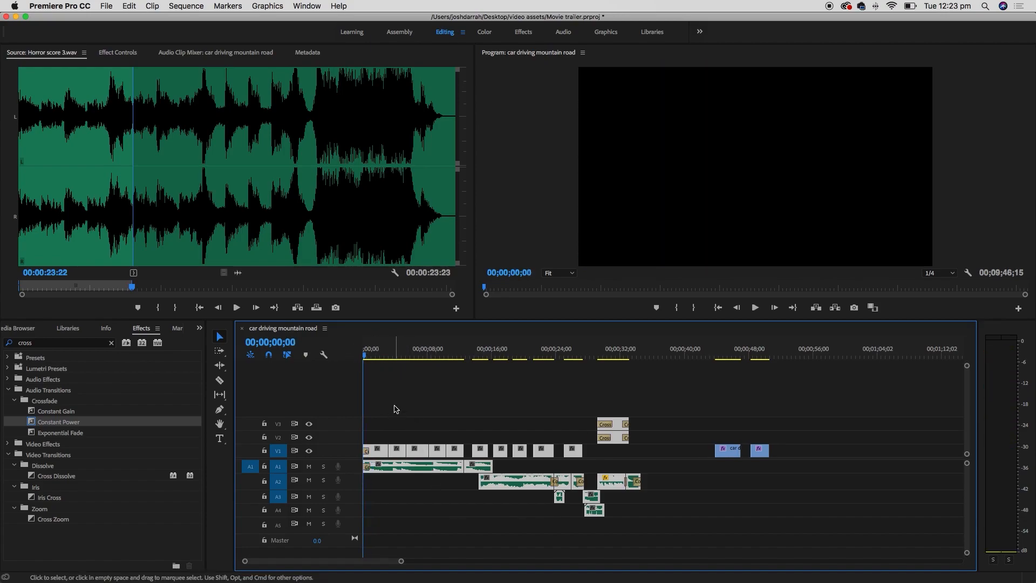
key(i)
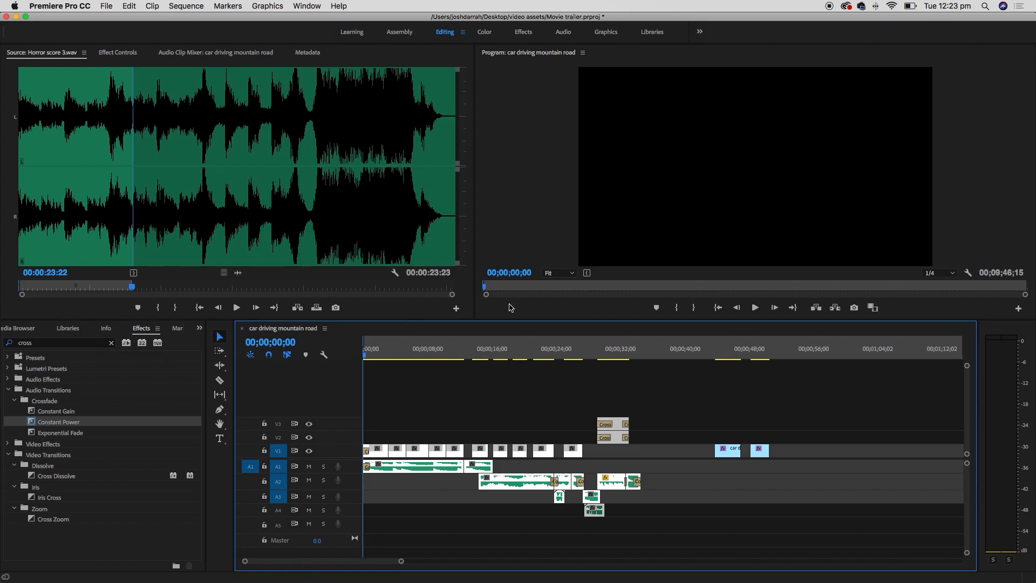
- Locate where the trailer audio ends, near 00;00;34;24
click(631, 351)
drag(631, 351, 643, 351)
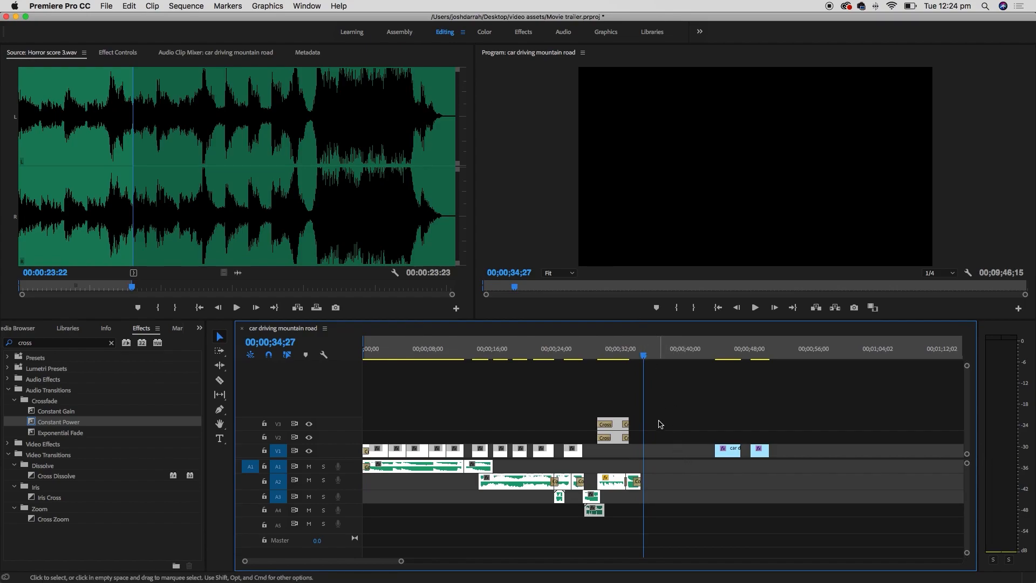
key(=)
key(=)
key(=)
key(=)
key(=)
key(=)
drag(623, 353, 651, 351)
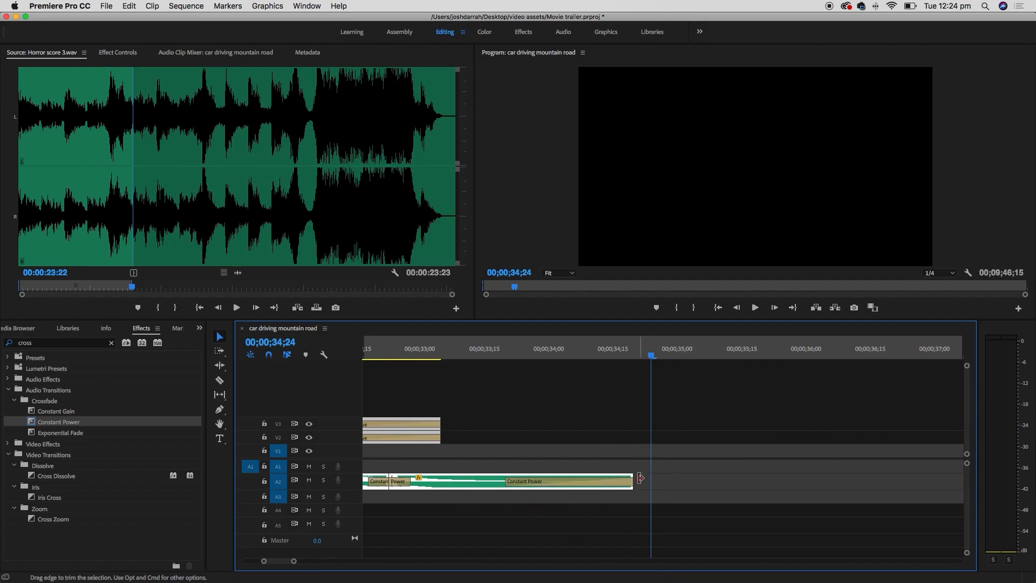
key(-)
key(-)
key(-)
key(-)
key(-)
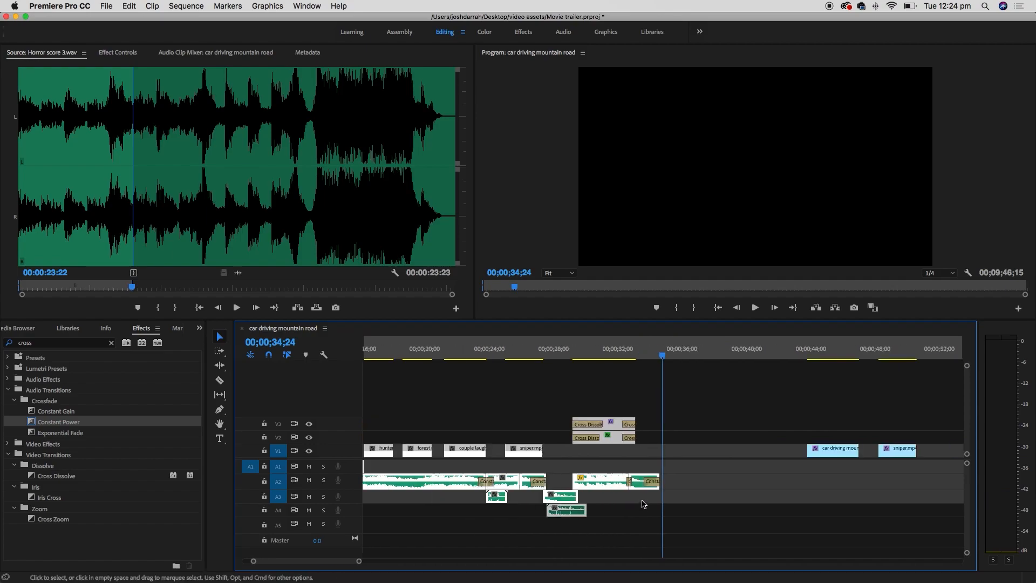
key(-)
key(-)
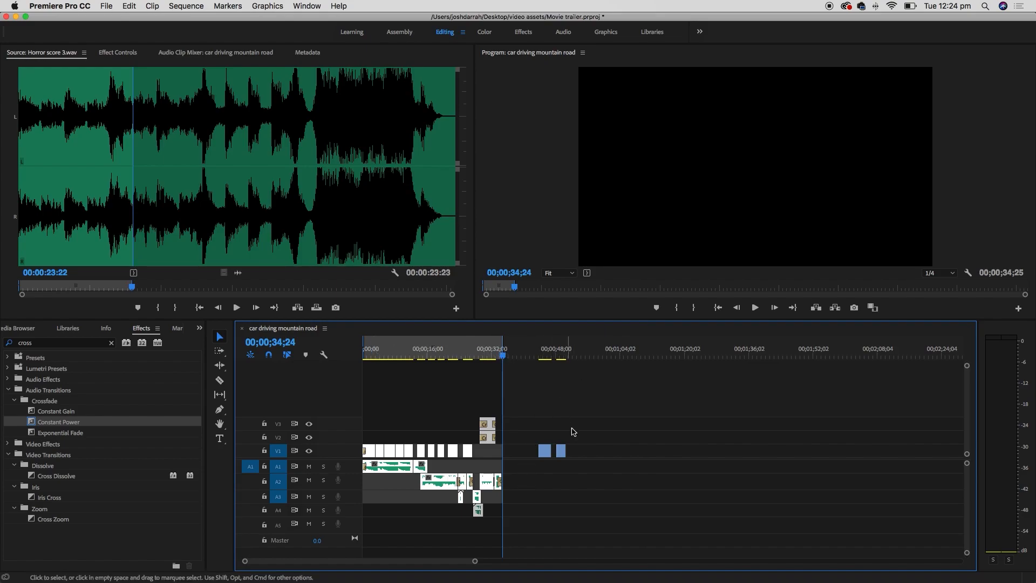
- Check the later rifle shot and mountain road clips, then park the playhead in the gap after the trailer
click(564, 354)
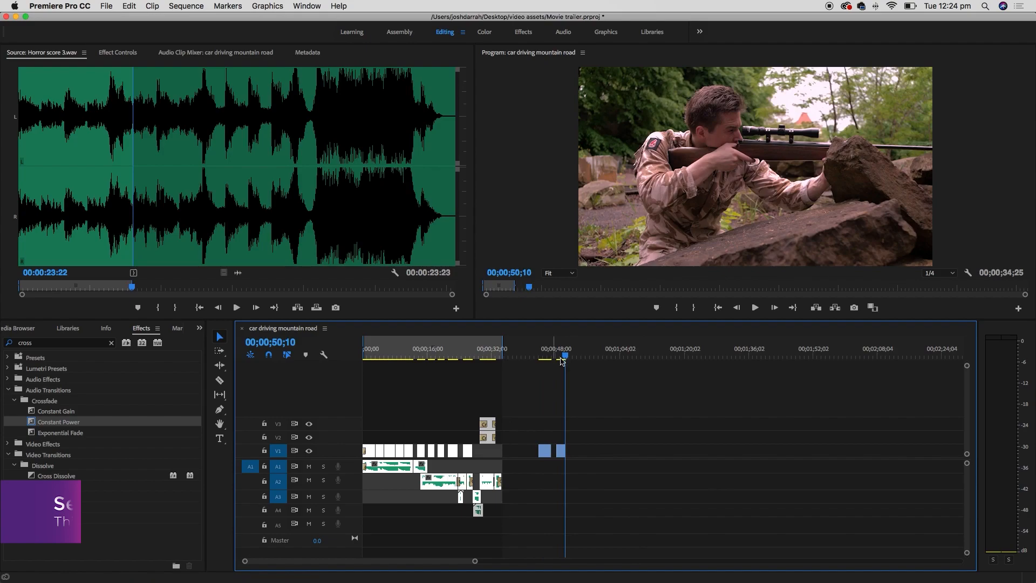
click(545, 354)
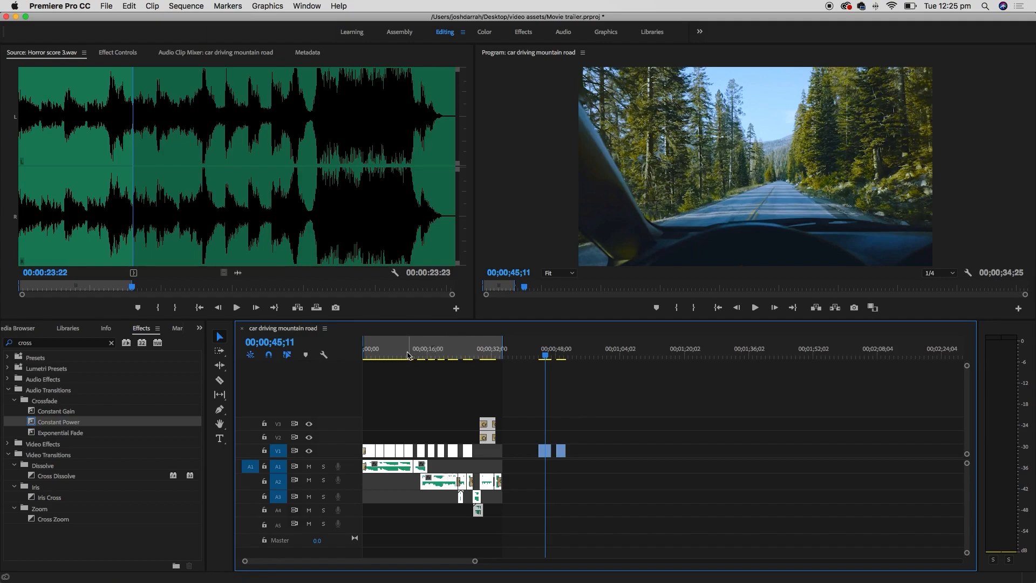
click(563, 356)
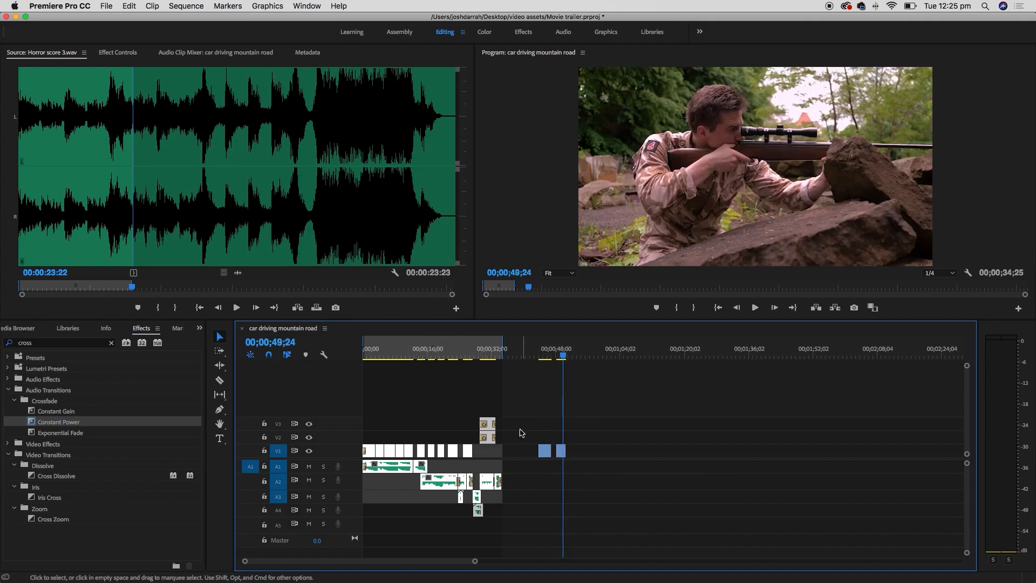
click(531, 354)
mouse_move(532, 354)
mouse_down()
mouse_move(509, 351)
mouse_move(532, 354)
mouse_up()
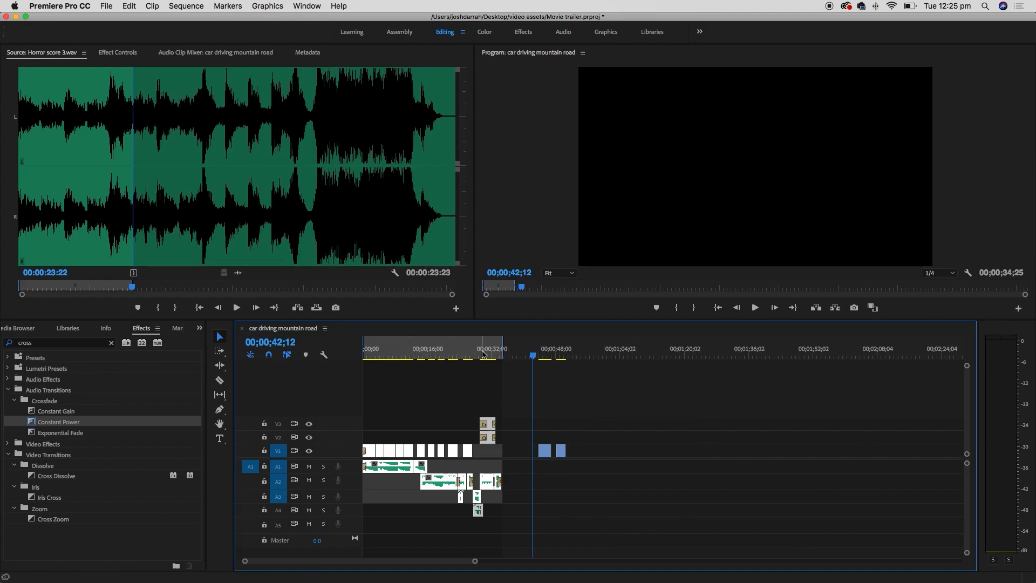
- Open Export Settings via File > Export > Media and start replacing the output file name
click(111, 6)
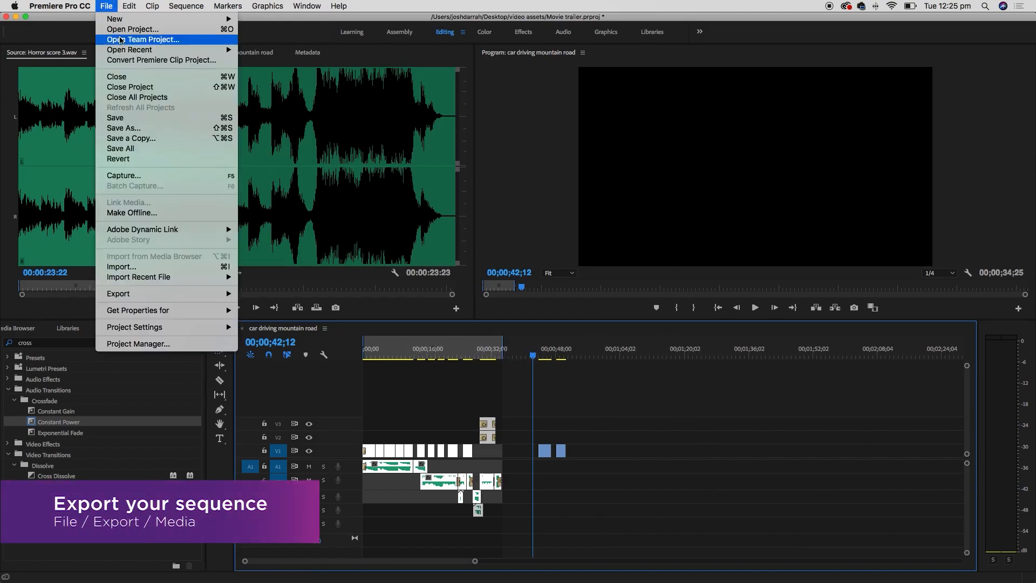
mouse_move(218, 297)
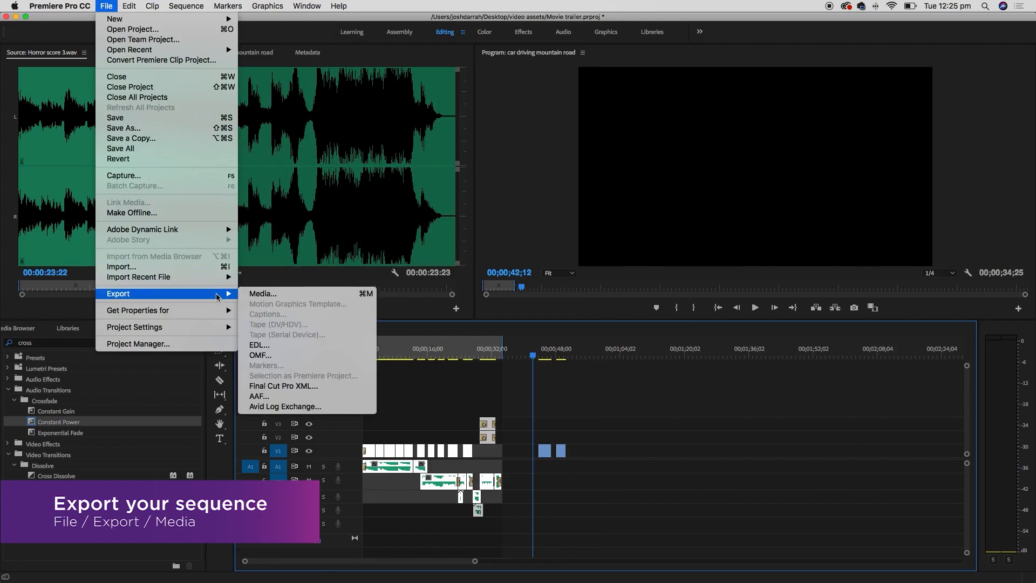
click(298, 295)
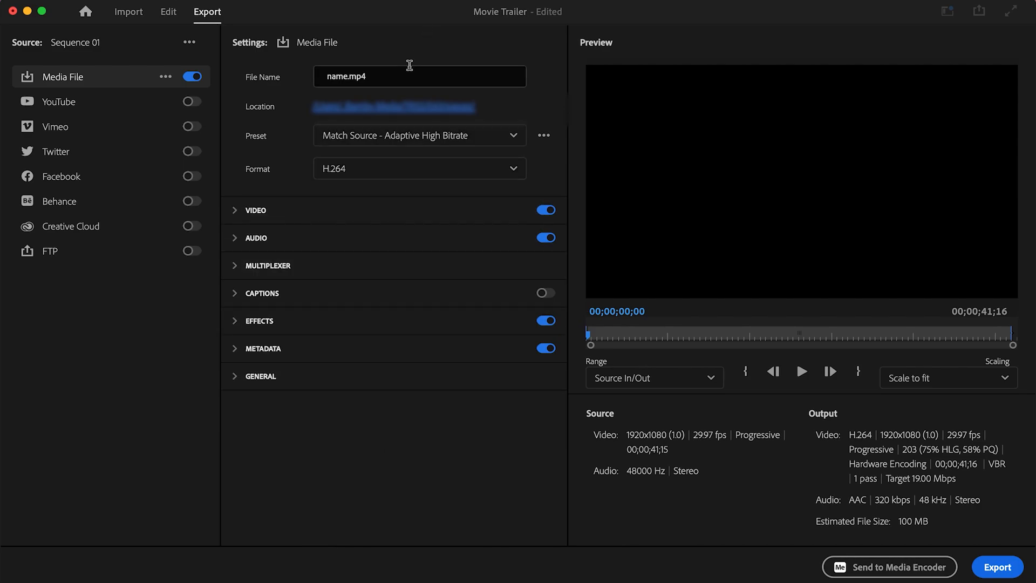
drag(398, 75, 312, 82)
text(Happy Campers trailer #1)
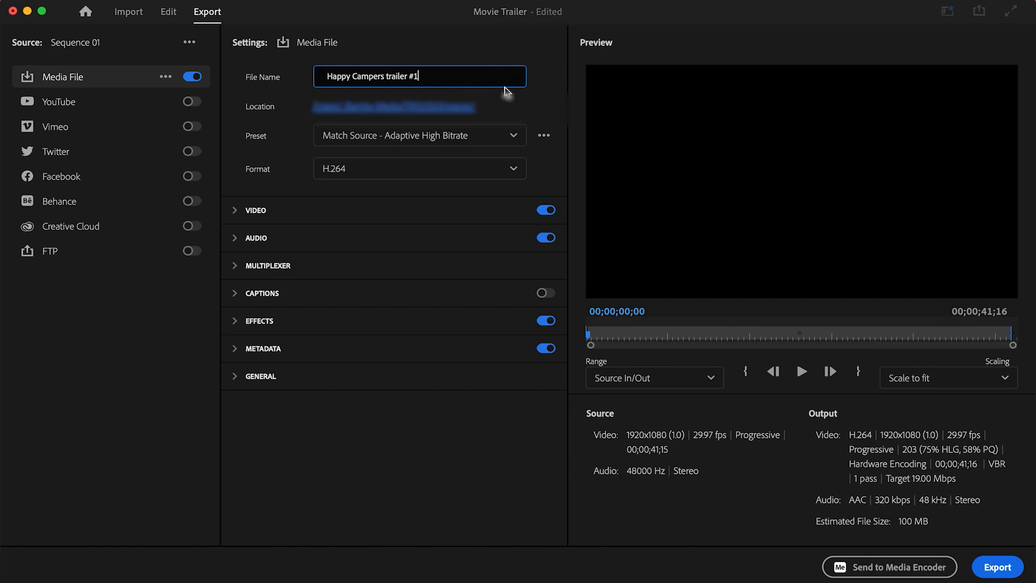
- Save the export as 'Happy Campers trailer #1' in a new final videos folder inside video assets
click(461, 111)
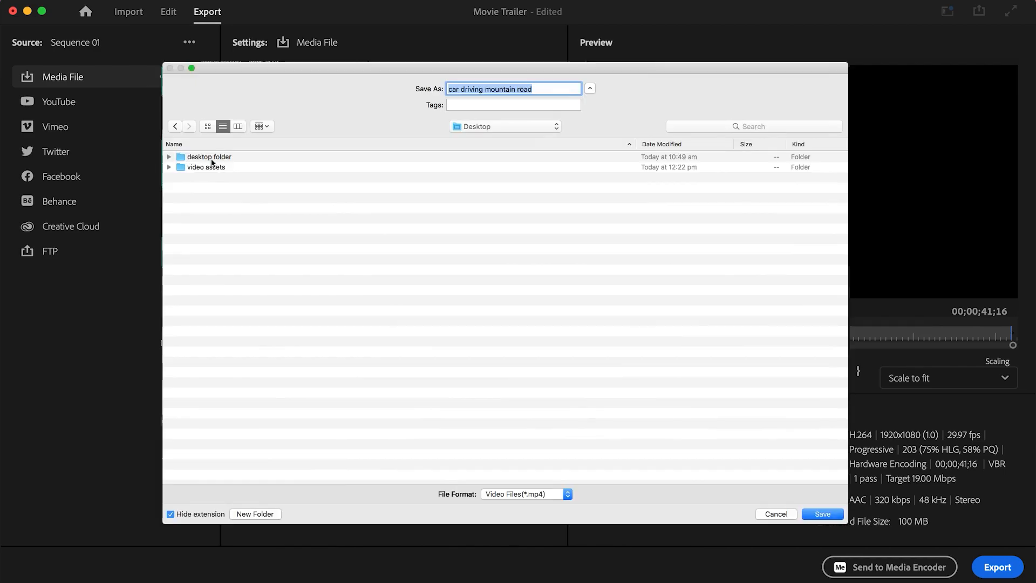
double_click(181, 165)
click(270, 513)
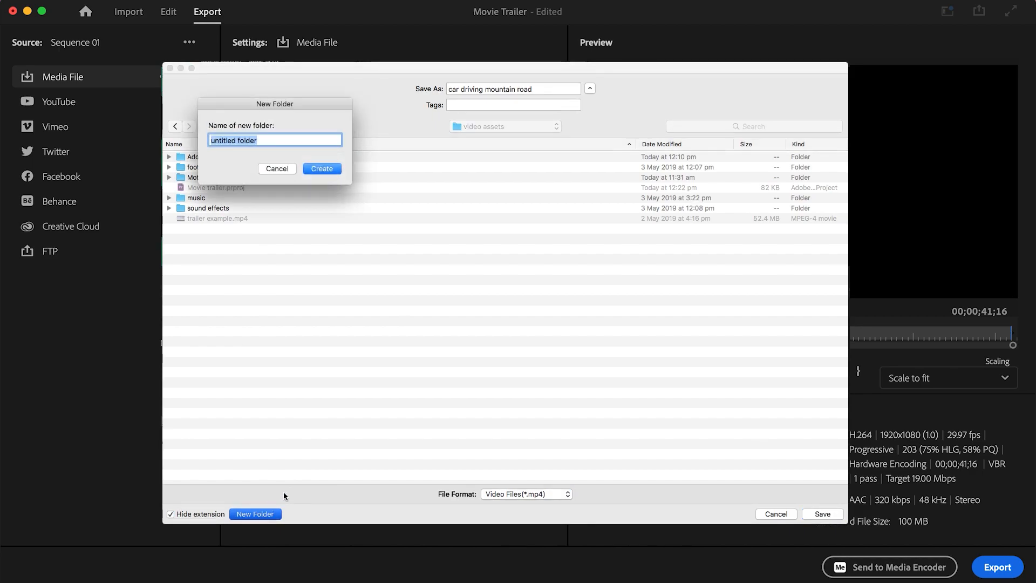
text(final videos)
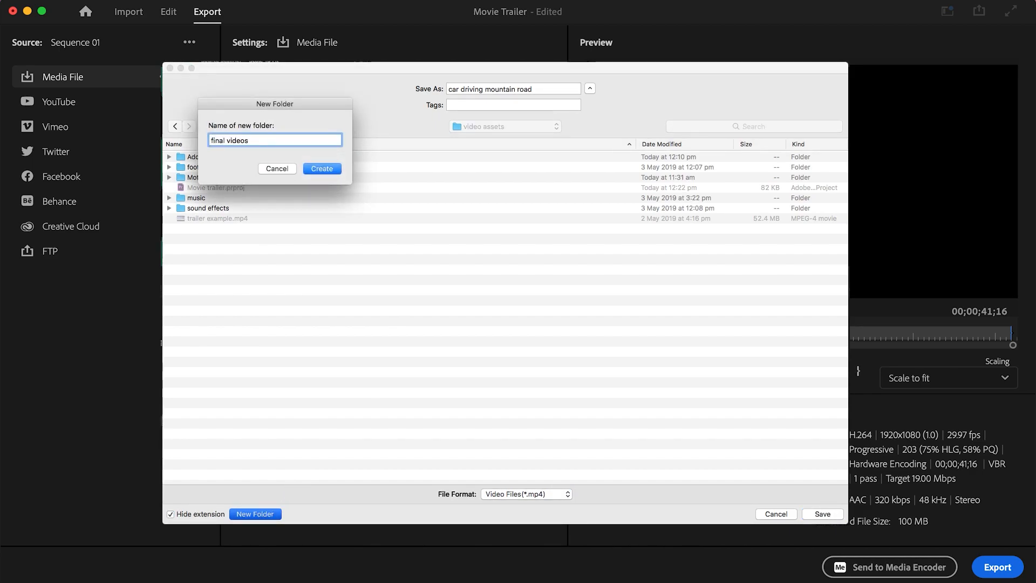
key(Return)
drag(538, 89, 422, 90)
text(Happy Campers trailer #1)
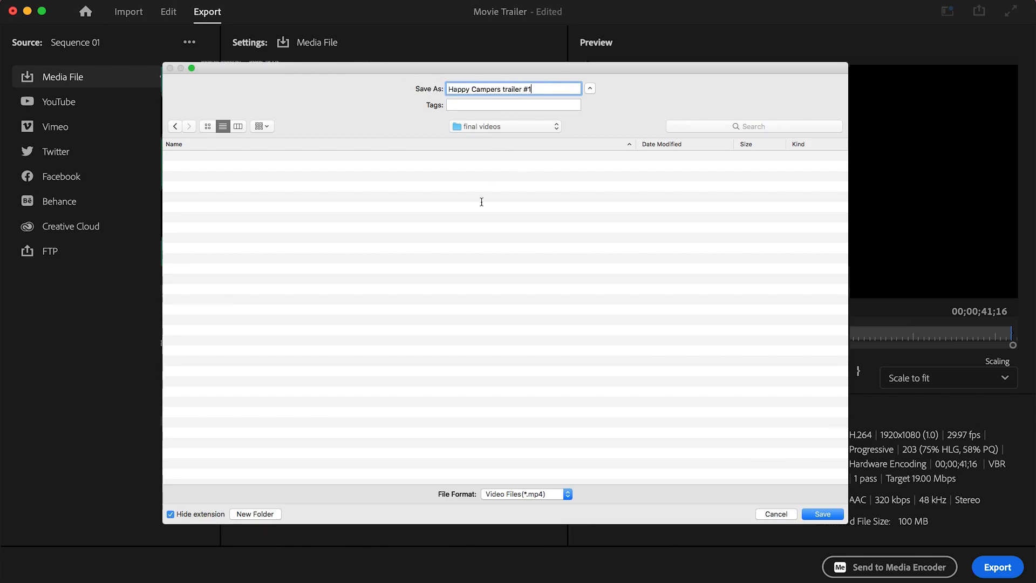
click(823, 514)
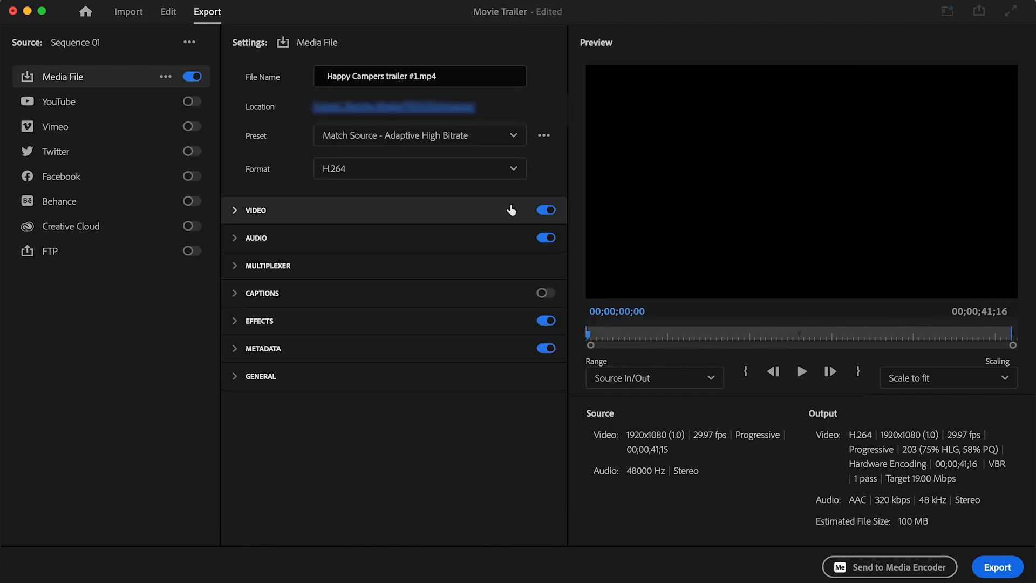
- Keep H.264, expand Video settings, and toggle Frame Size match-source off and on at 1920x1080
click(513, 169)
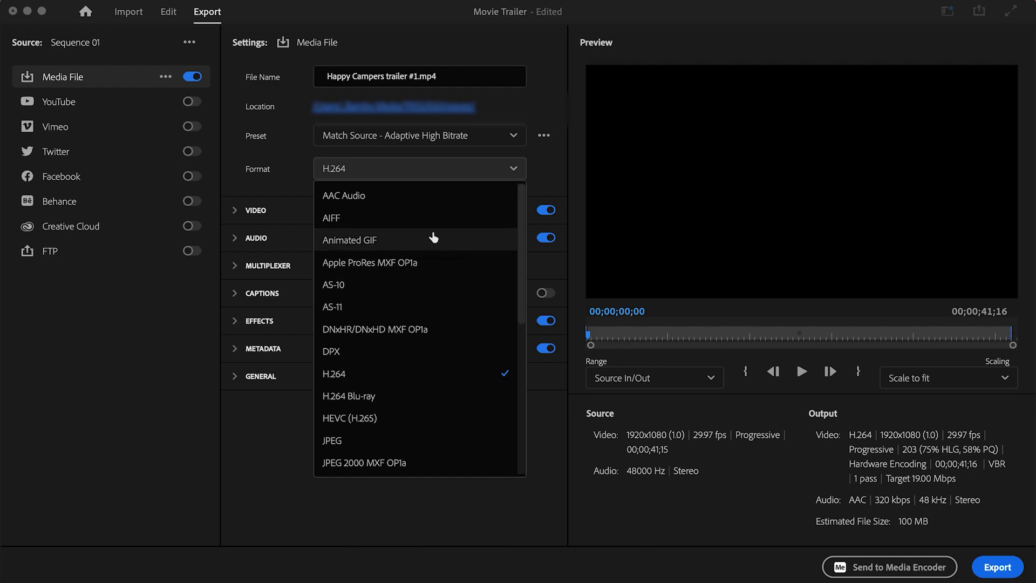
drag(520, 247, 504, 219)
click(387, 371)
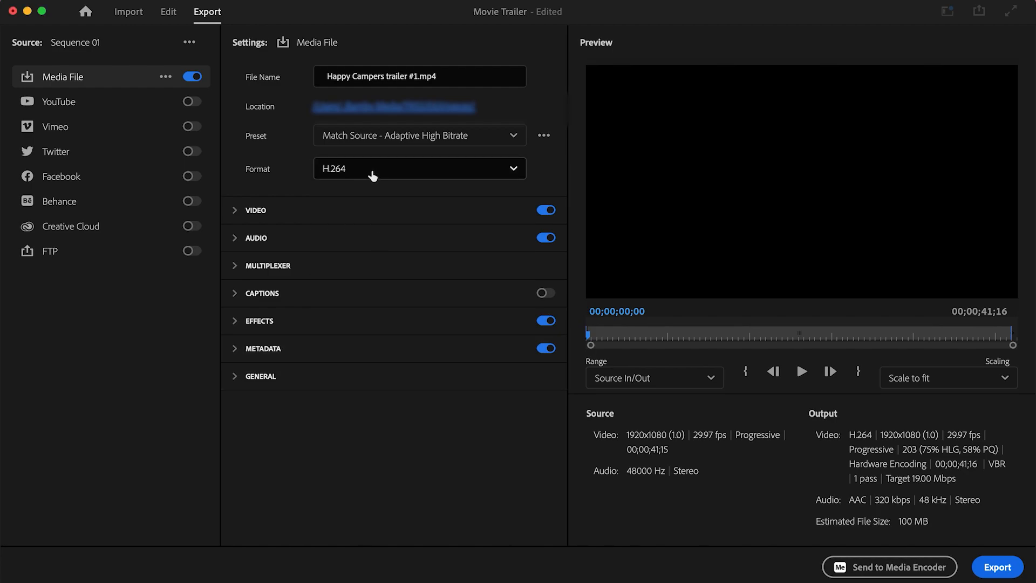
click(235, 212)
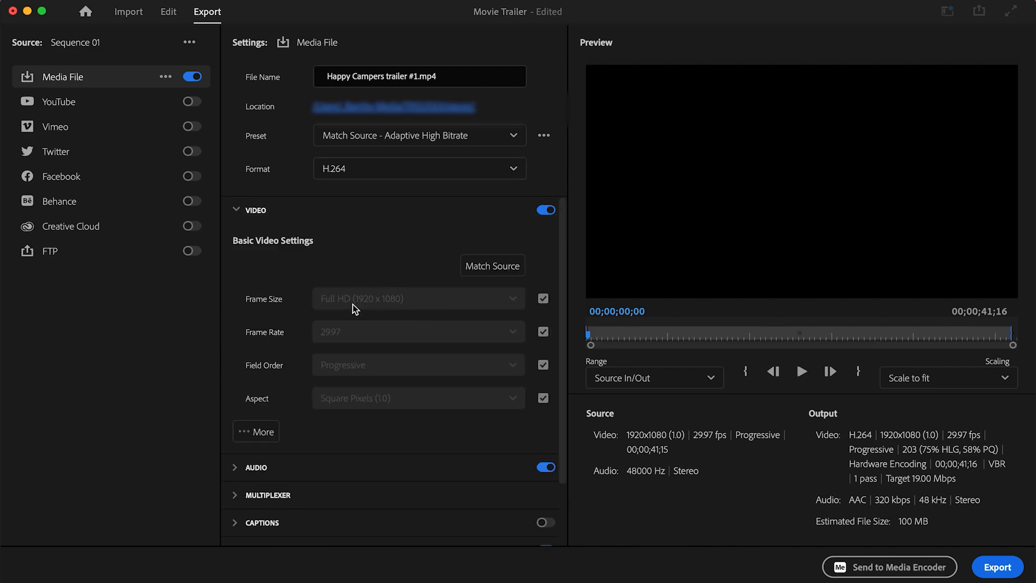
click(541, 301)
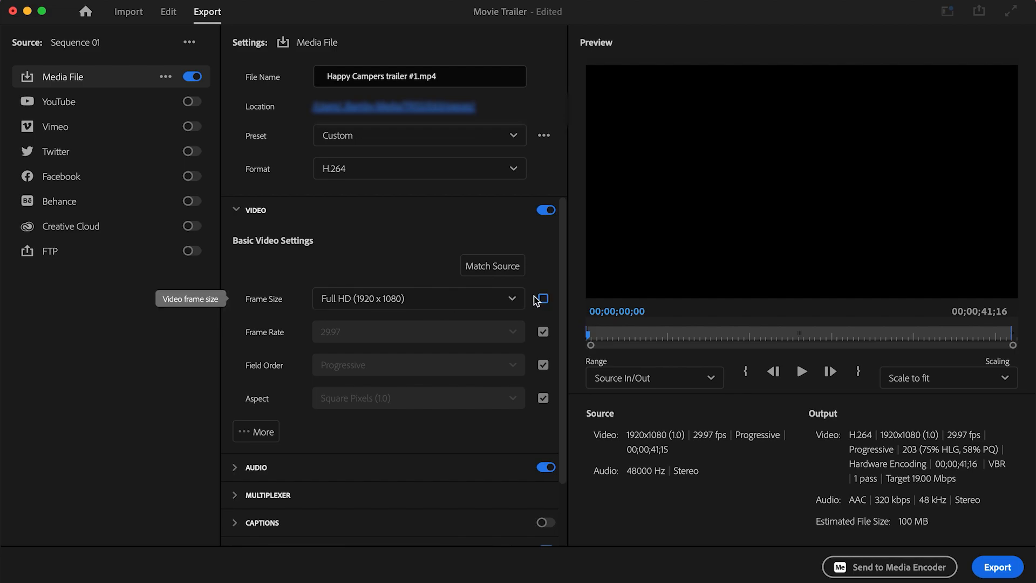
click(512, 298)
click(512, 298)
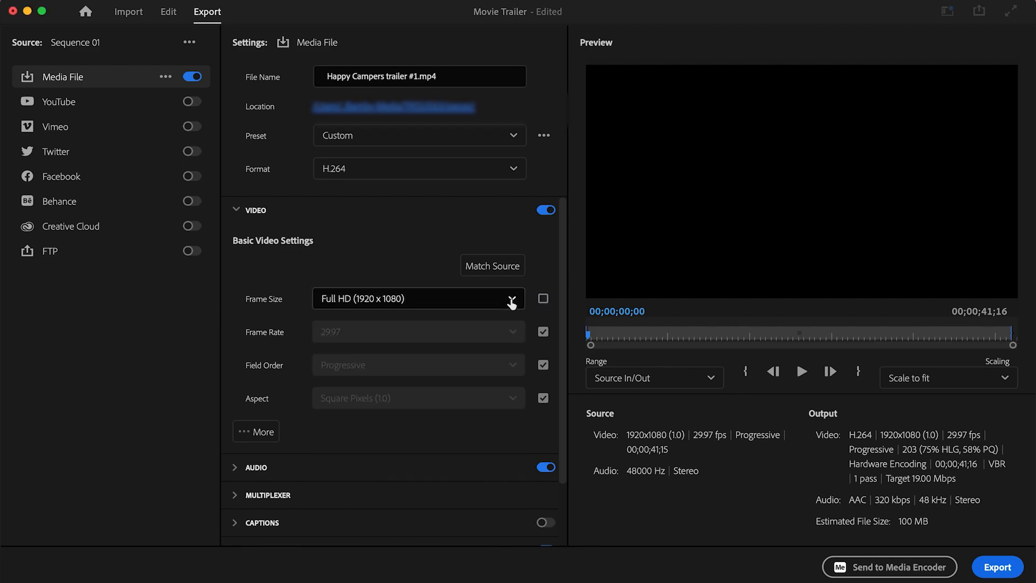
click(543, 301)
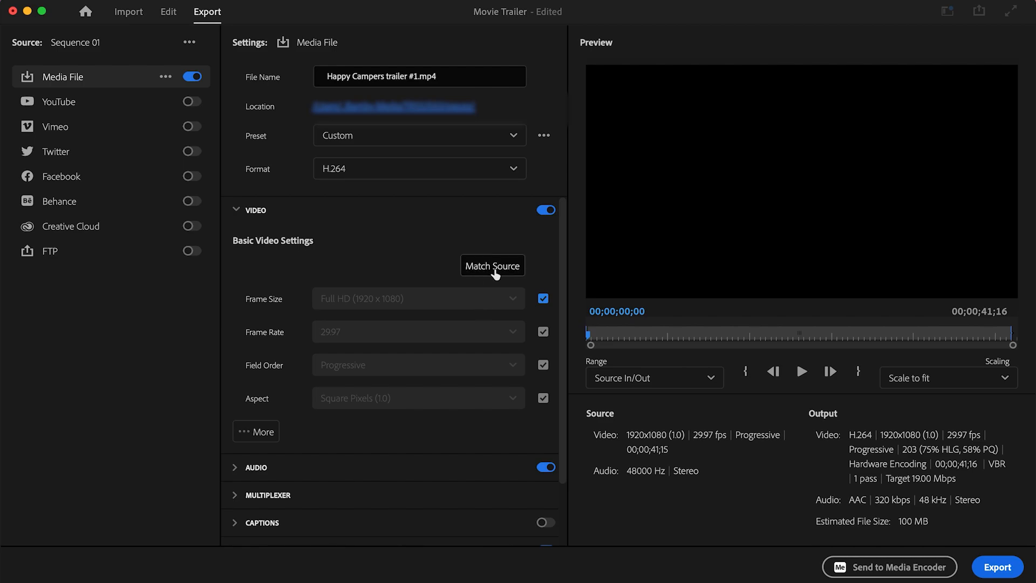
- Reveal the extra video encoding settings and try the Target Bitrate slider up and down
scroll(500, 370, down, 3)
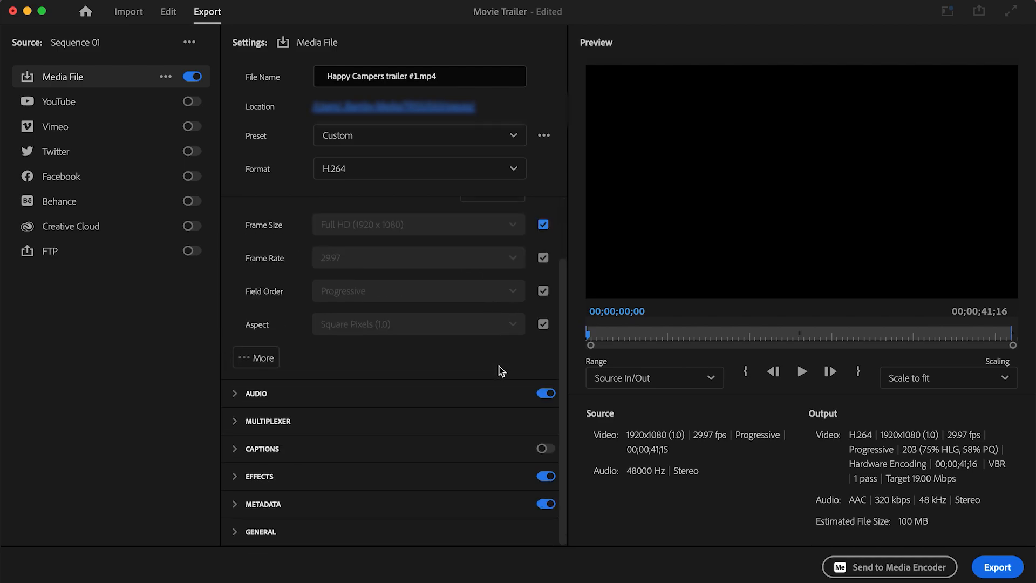
click(263, 359)
scroll(477, 363, down, 10)
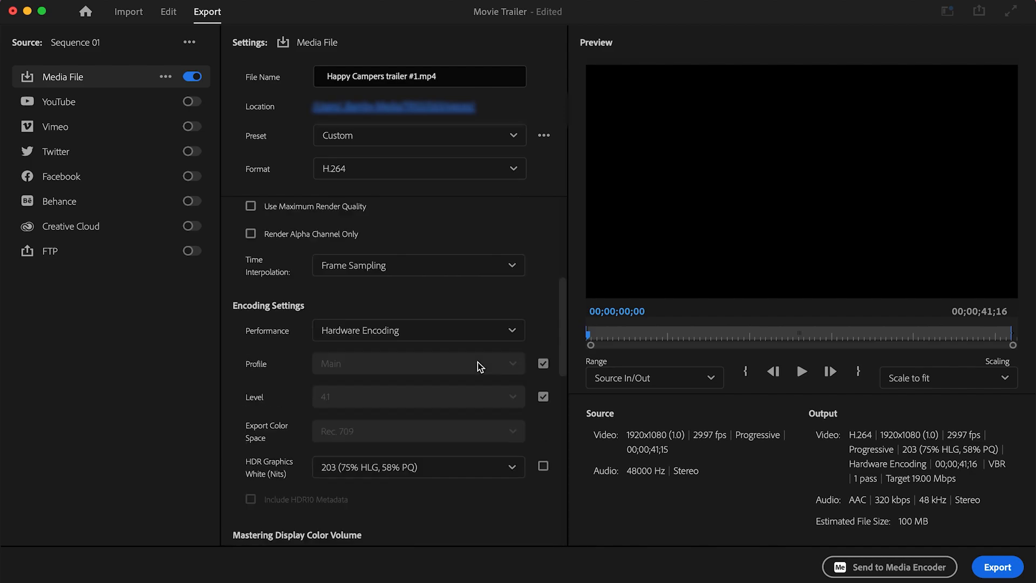
scroll(459, 389, down, 3)
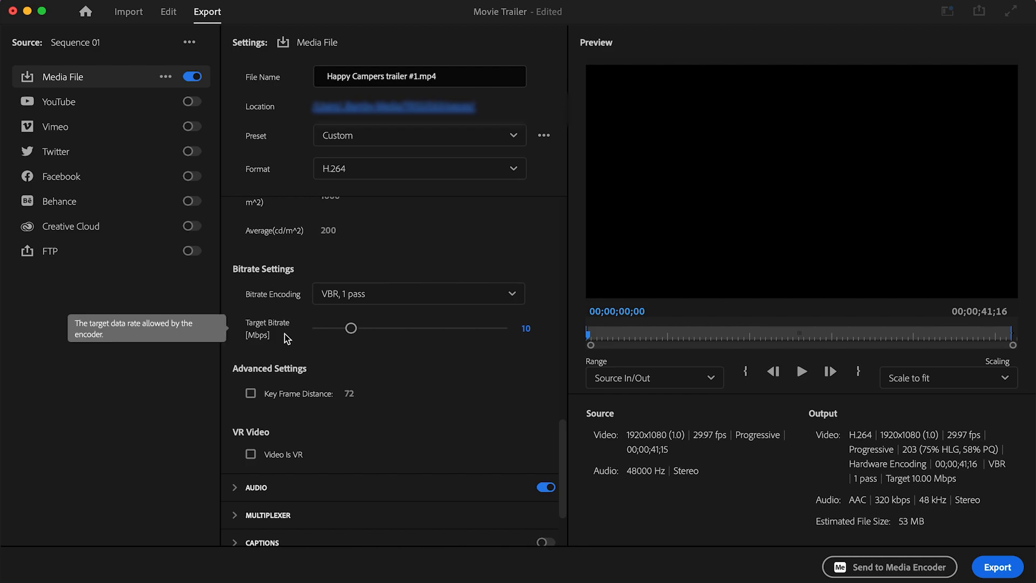
drag(350, 328, 457, 334)
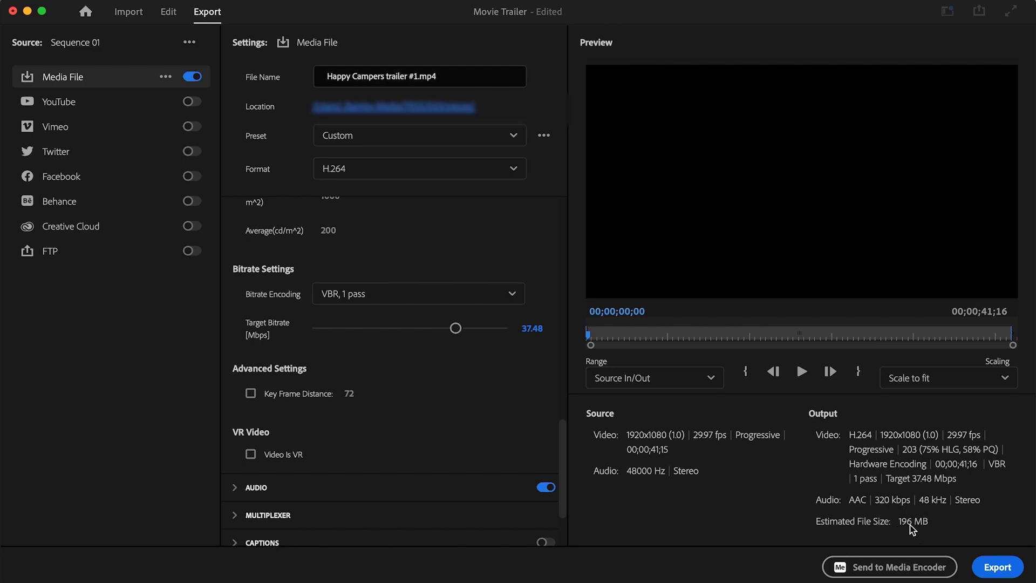
drag(456, 328, 312, 331)
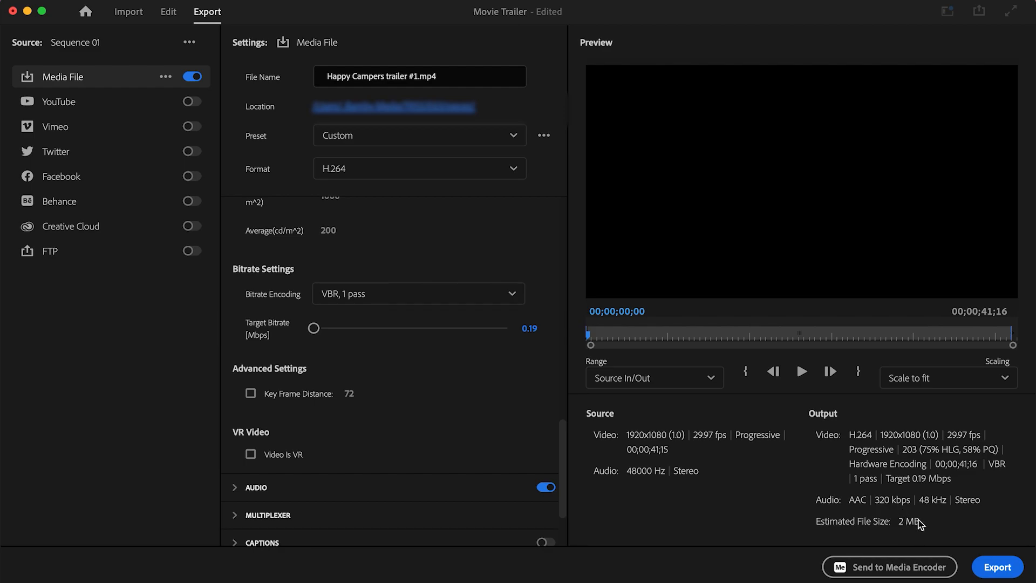
click(354, 331)
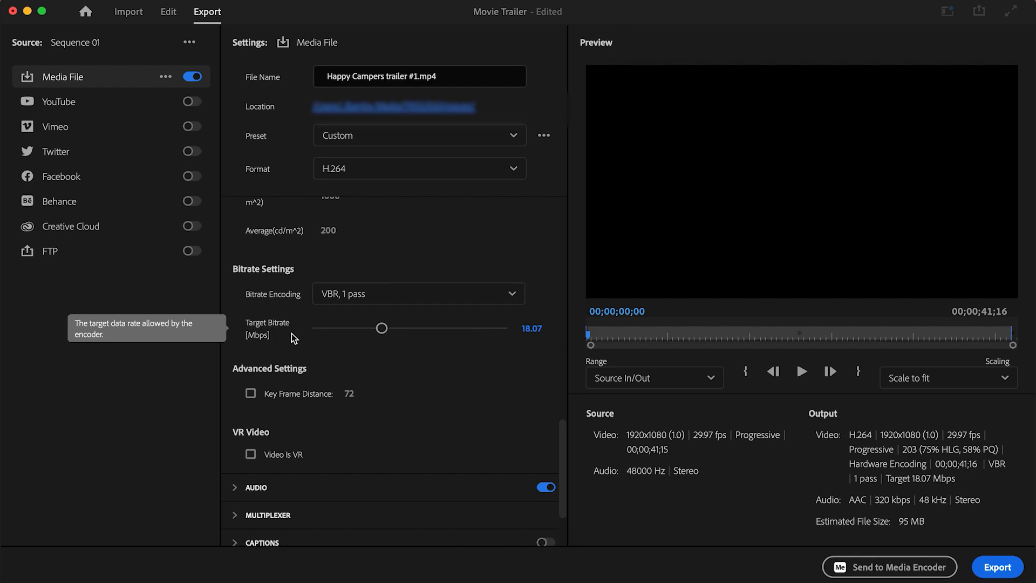
- Keep VBR, 1 pass encoding and set the target bitrate to 10 Mbps
click(423, 296)
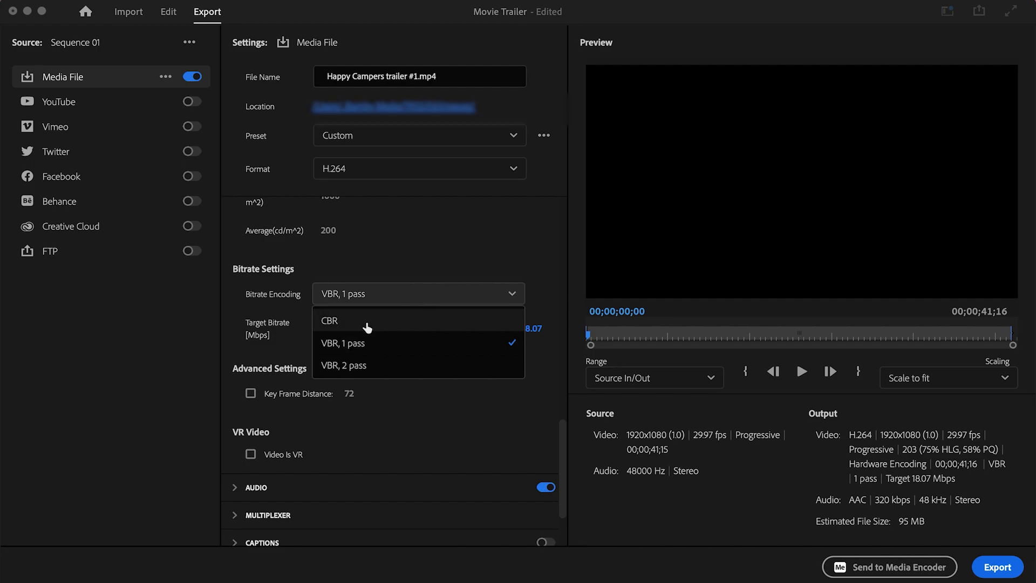
click(398, 349)
click(520, 327)
double_click(544, 328)
text(10)
key(Return)
- Keep the Source In/Out range and export the trailer as Happy Campers trailer #1.mp4
scroll(507, 338, down, 1)
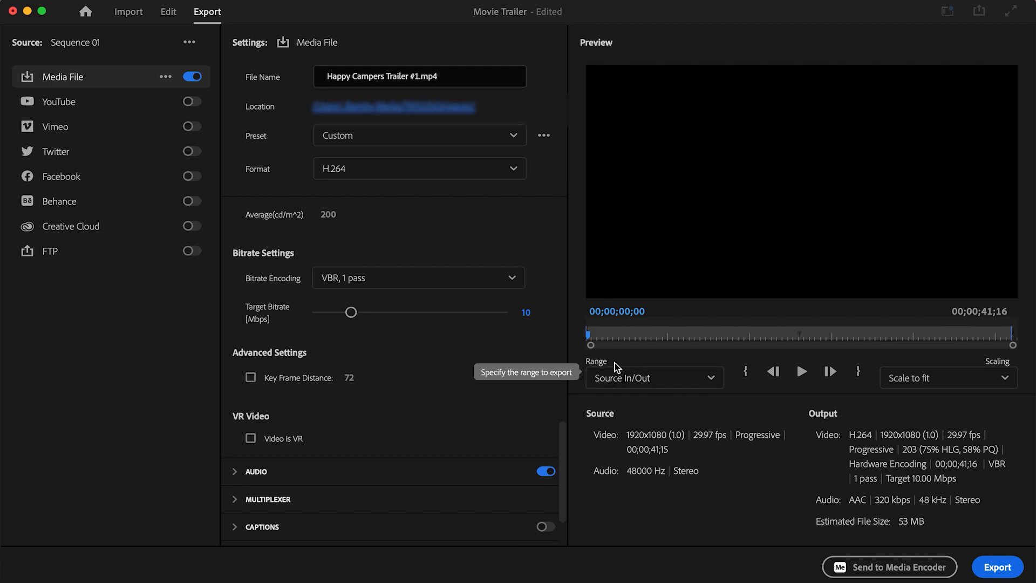
click(699, 382)
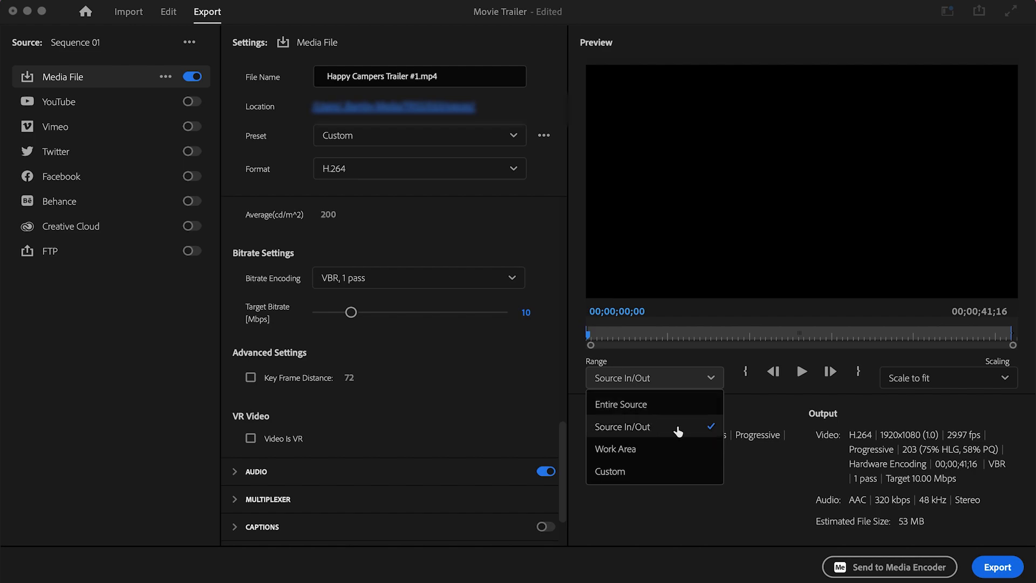
click(678, 429)
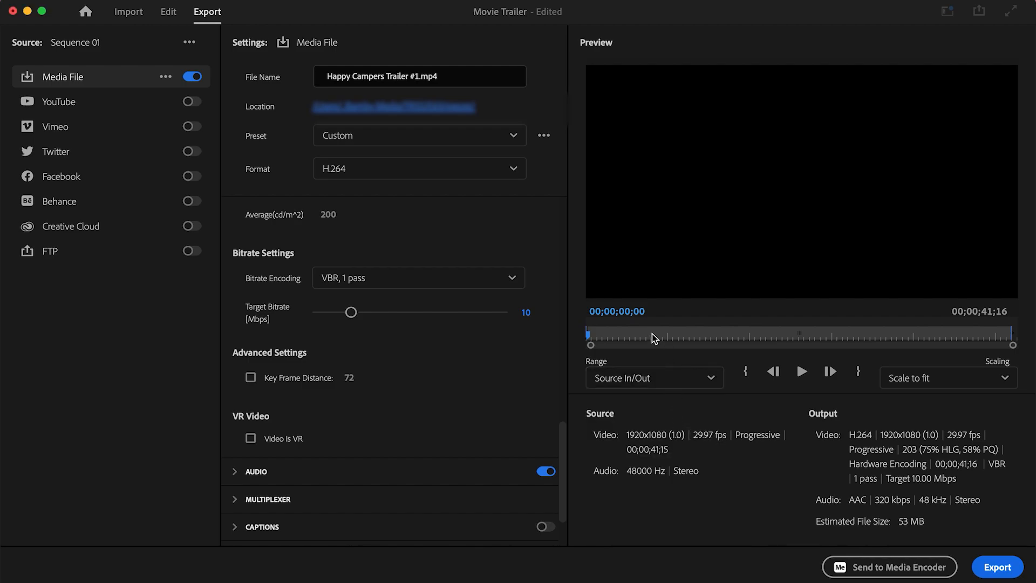
drag(652, 333, 909, 332)
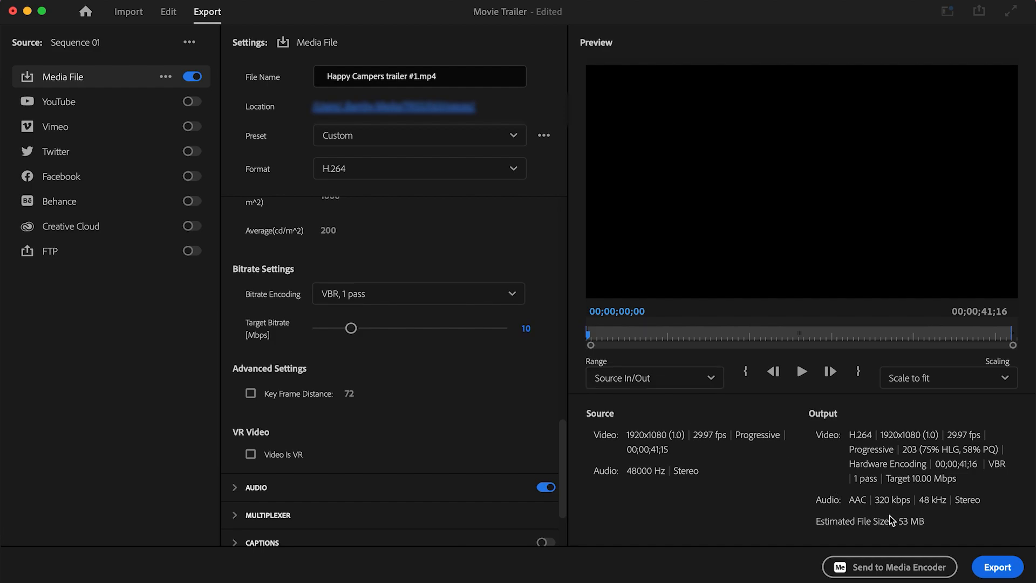
click(998, 568)
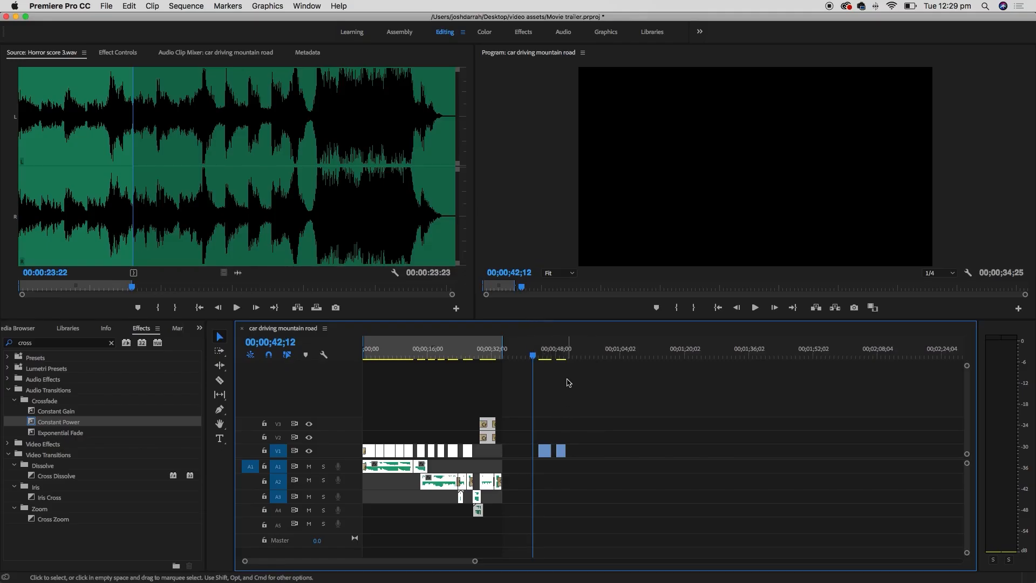
- Open video assets > final videos and Quick Look the exported trailer #1 file
key(super+h)
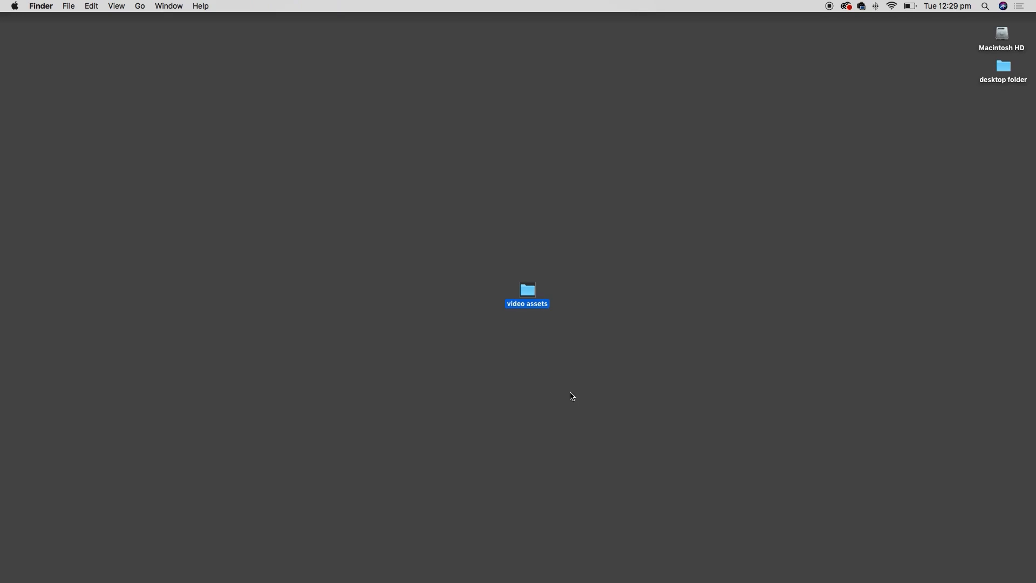
double_click(528, 294)
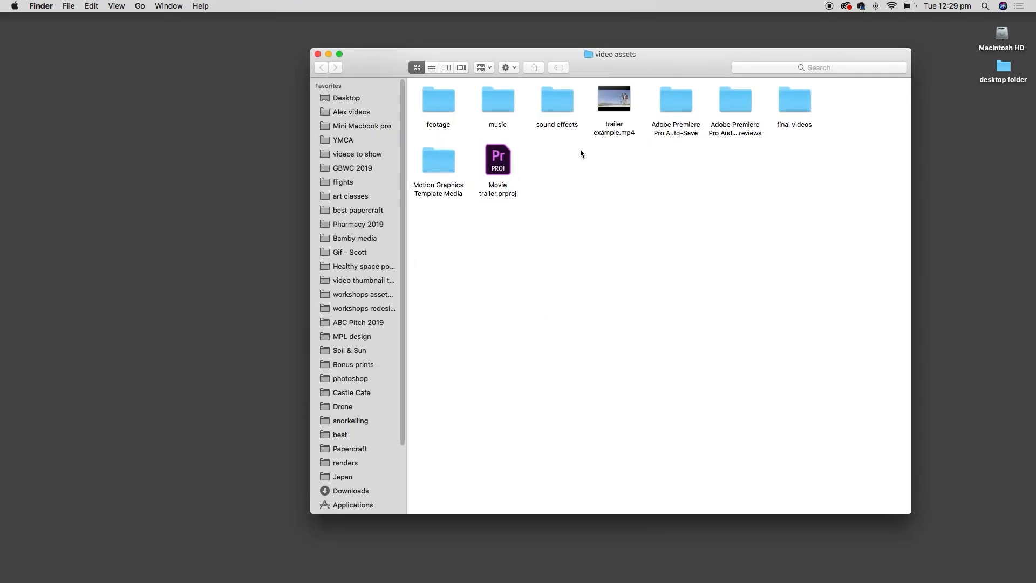
double_click(806, 101)
click(462, 129)
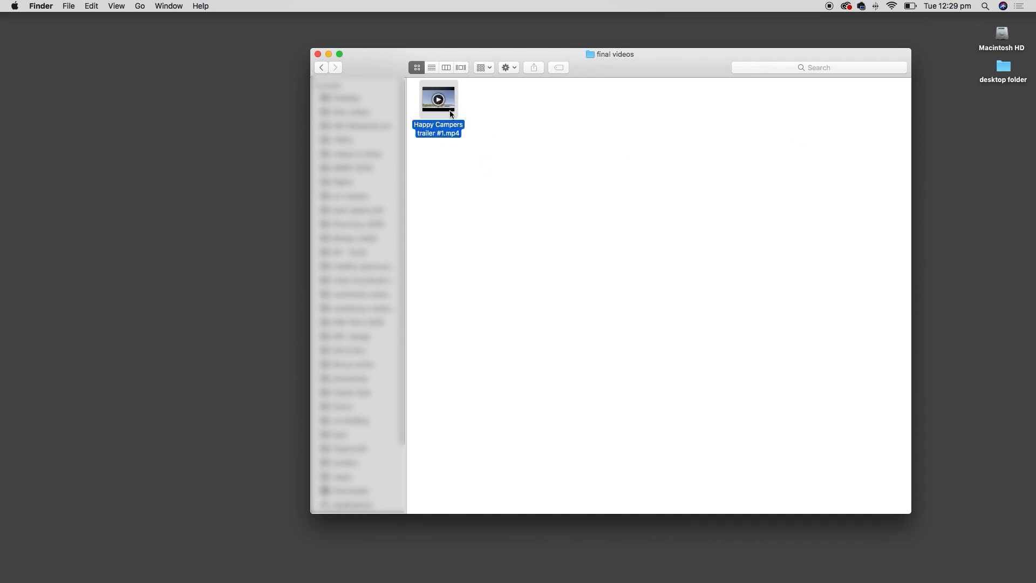
key(space)
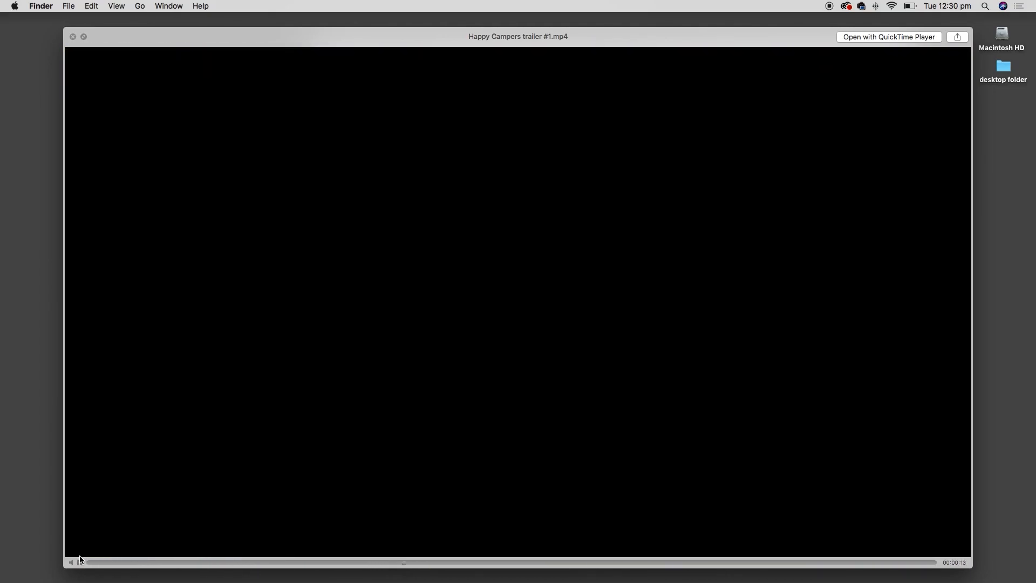
- Pause the preview, scrub to around 14 and 21 seconds, then close it
click(80, 561)
click(439, 562)
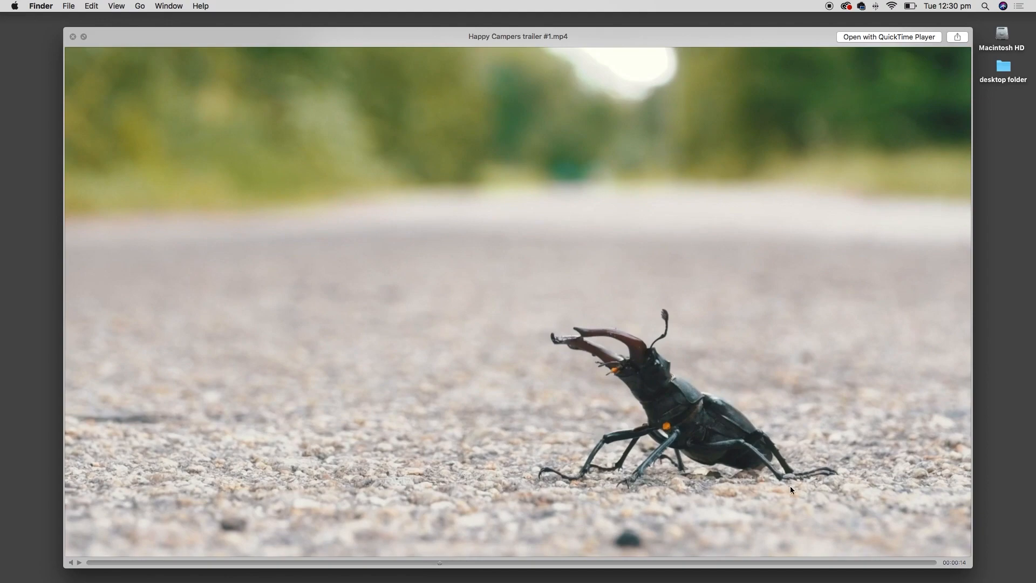
click(607, 562)
click(611, 562)
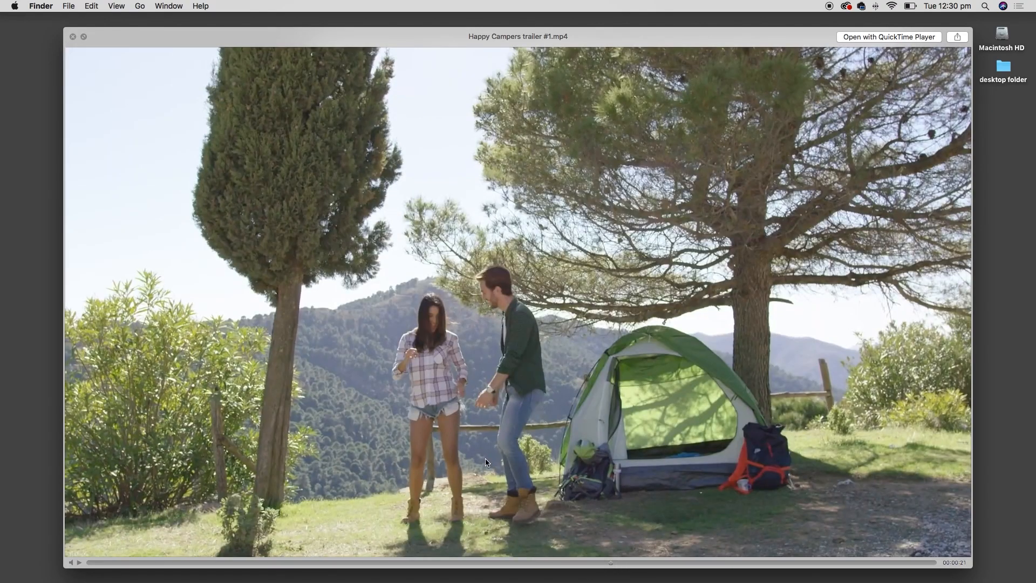
key(space)
click(593, 331)
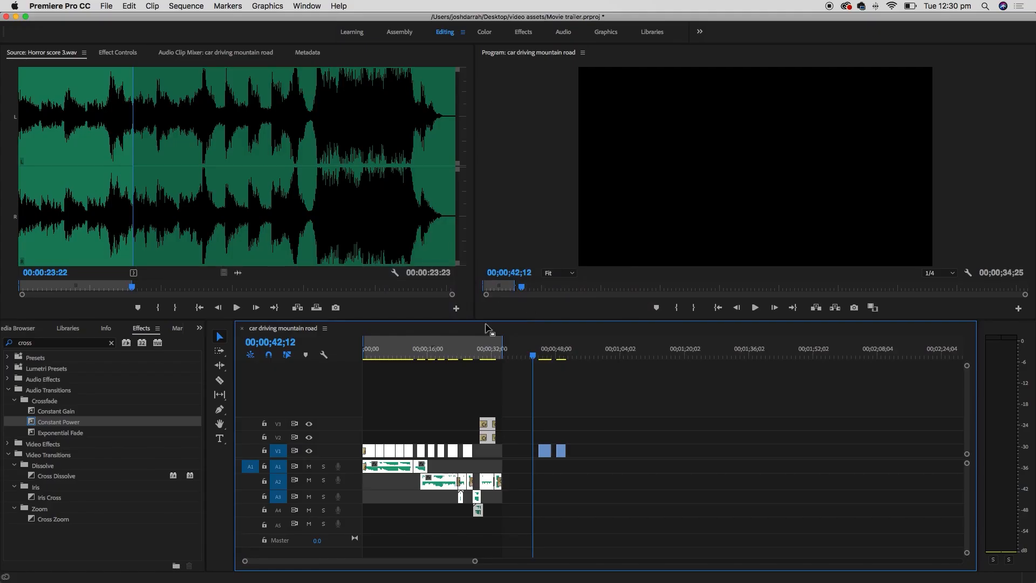
- Reopen the media export settings and rename the output to Happy Campers trailer #2.mp4
click(106, 6)
mouse_move(118, 293)
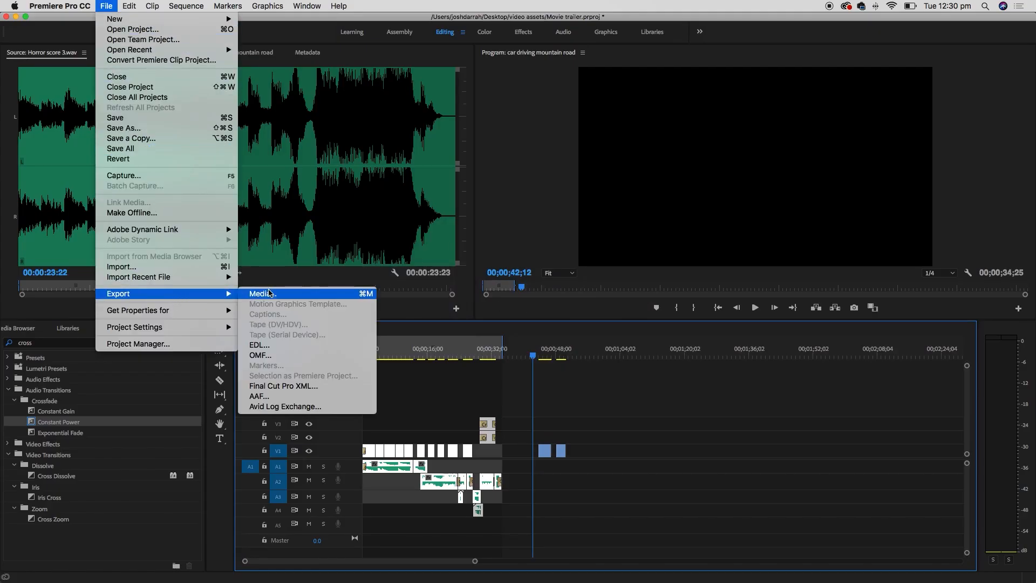
click(270, 294)
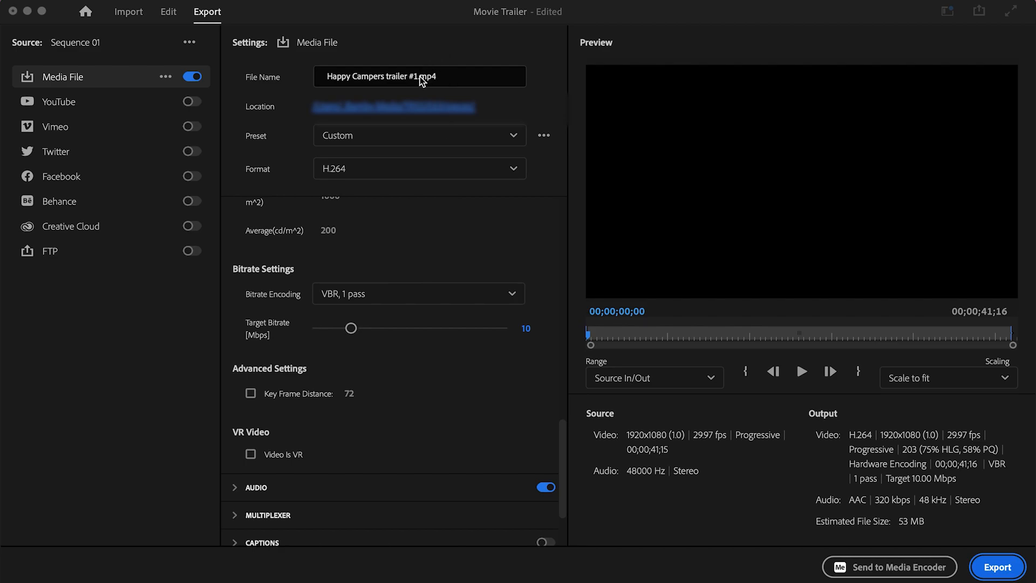
click(419, 77)
key(BackSpace)
text(2)
click(459, 219)
- Set the target bitrate to 0.5 Mbps and export the low-bitrate trailer #2
scroll(407, 272, up, 3)
scroll(407, 272, down, 4)
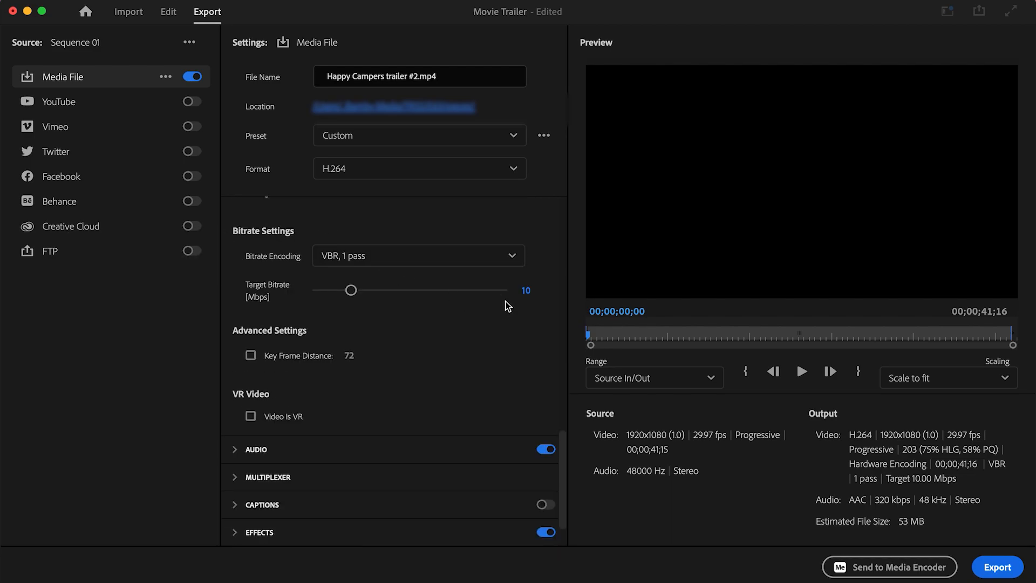
click(526, 290)
key(BackSpace)
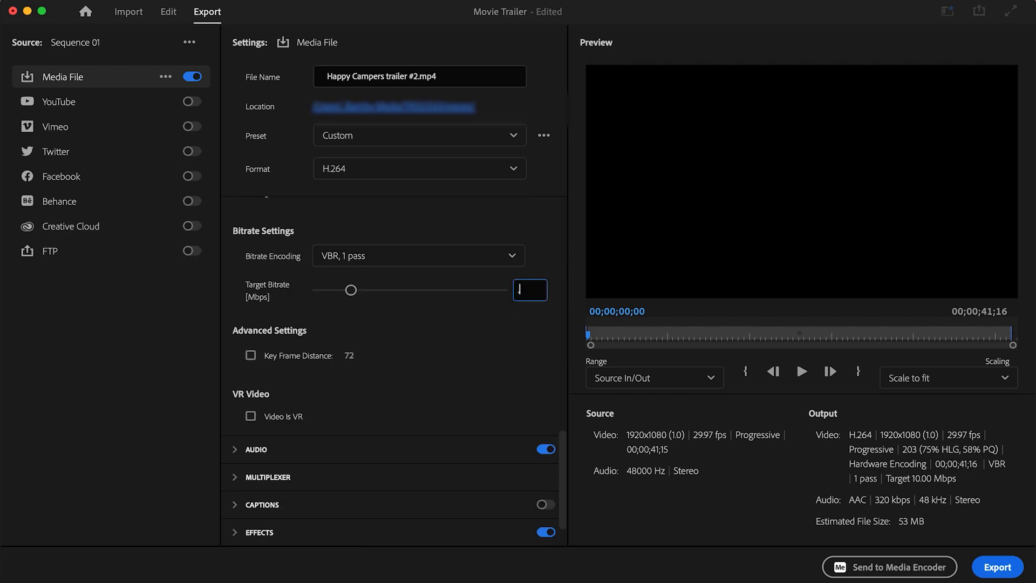
key(Return)
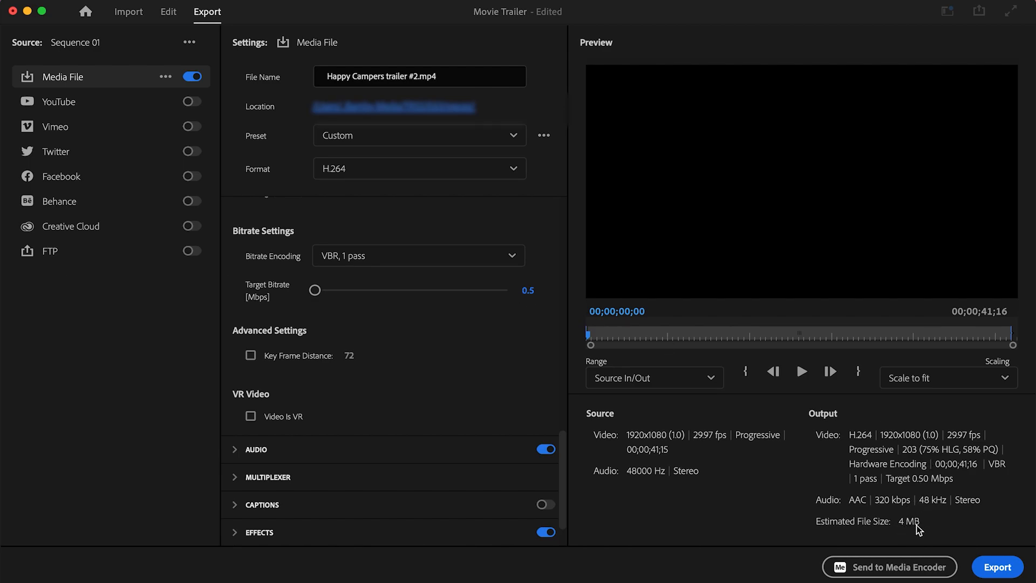
click(1007, 565)
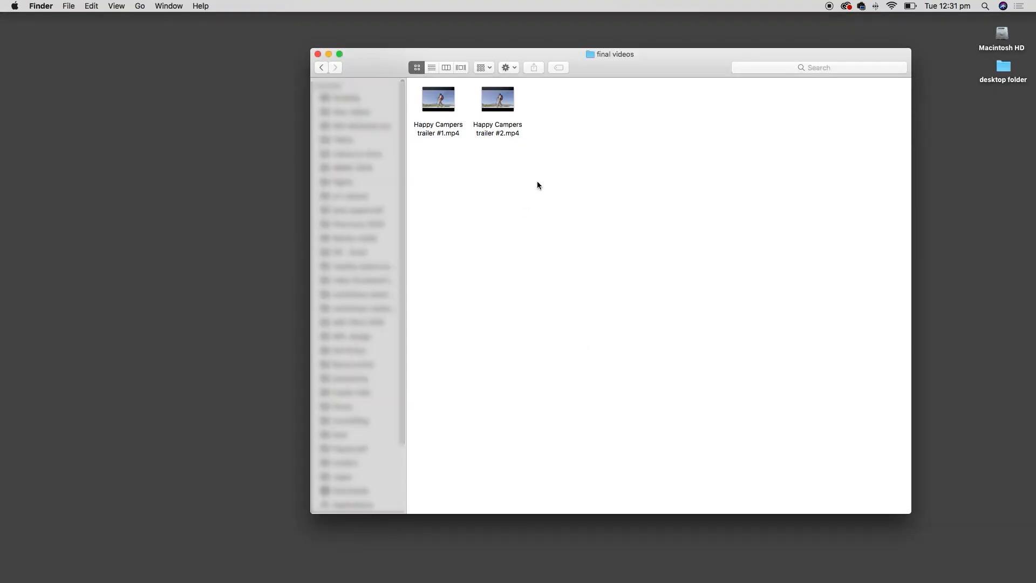
- Open trailer #1 in QuickTime Player and place the #2 window beside it for comparison
double_click(459, 130)
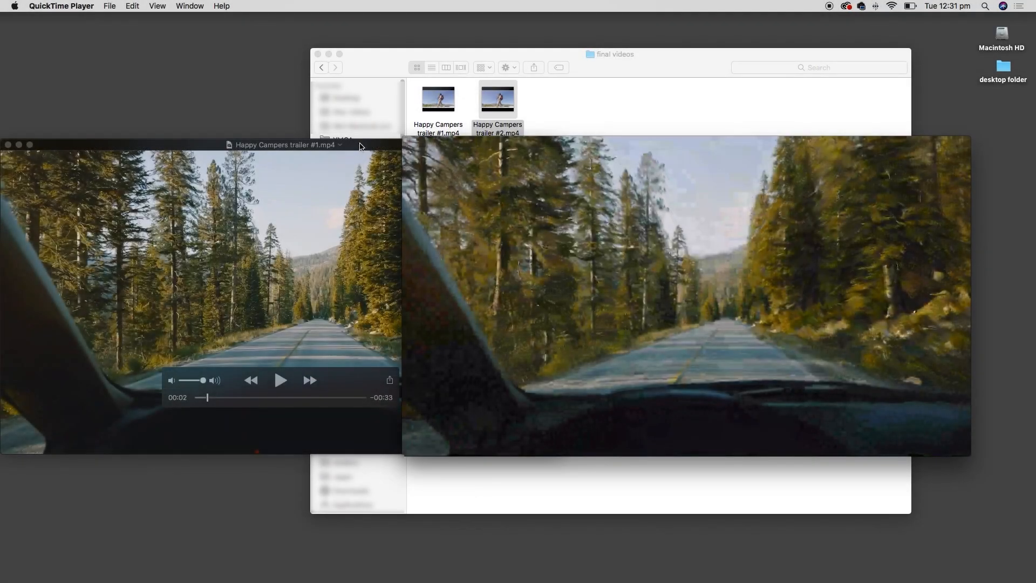
click(335, 296)
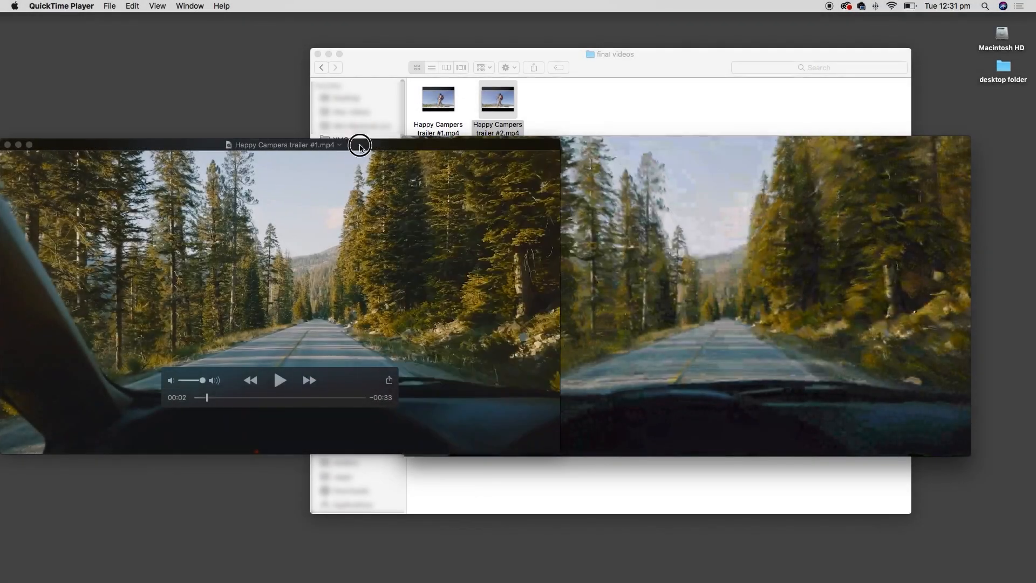
click(755, 342)
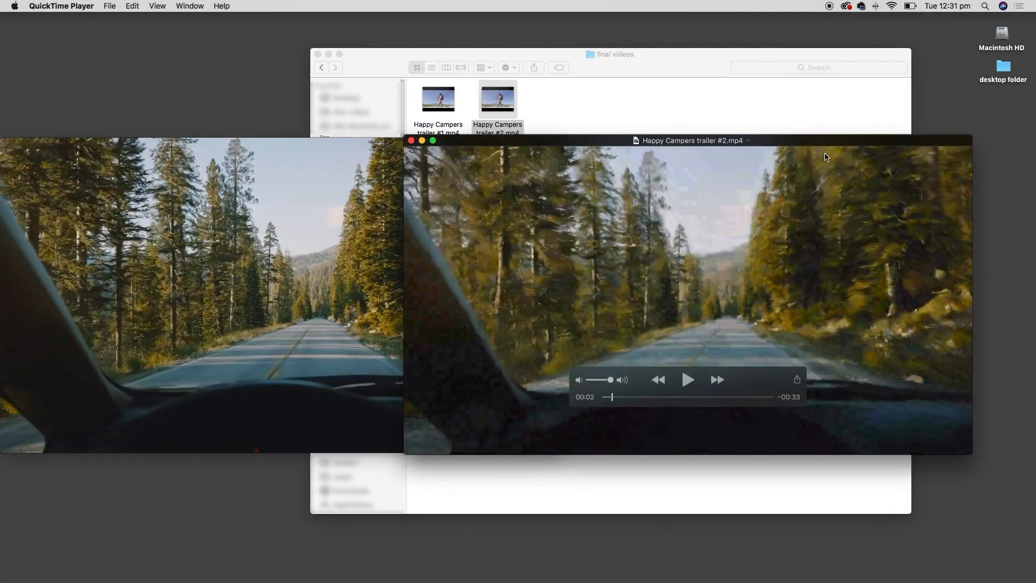
drag(755, 342, 815, 341)
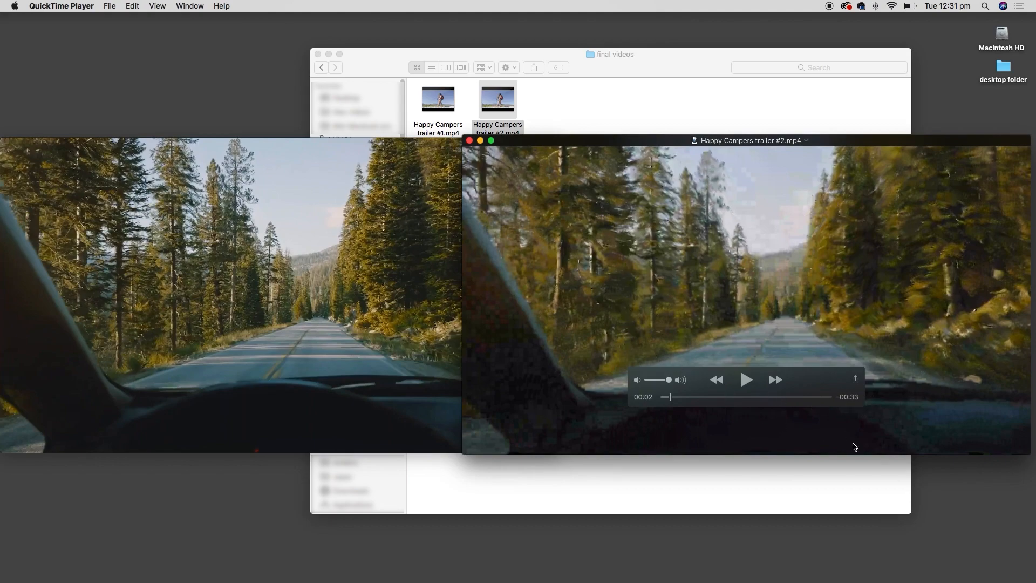
click(399, 324)
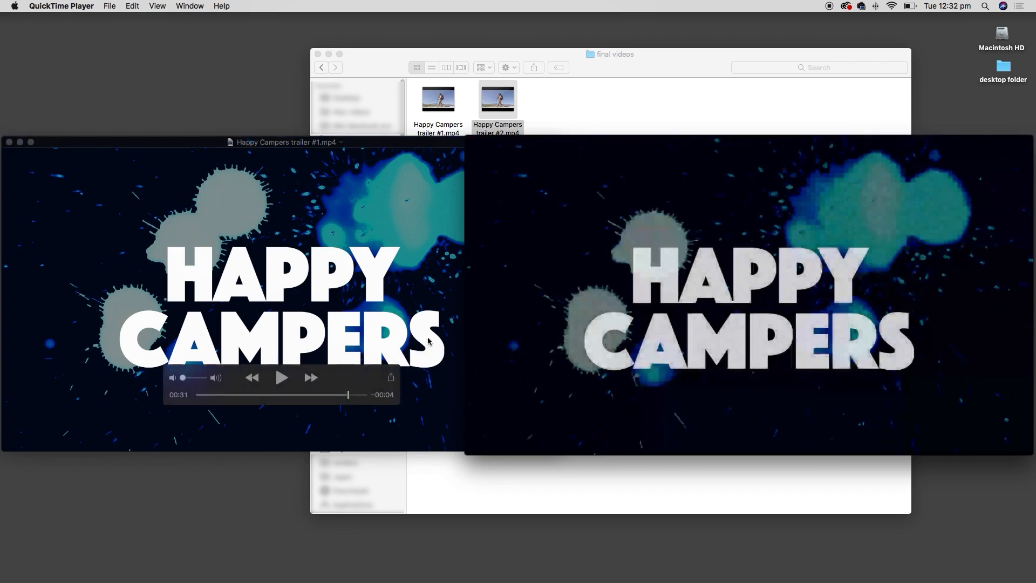
- Check file sizes with Get Info: trailer #1 is 39.1 MB, trailer #2 3.6 MB
click(457, 102)
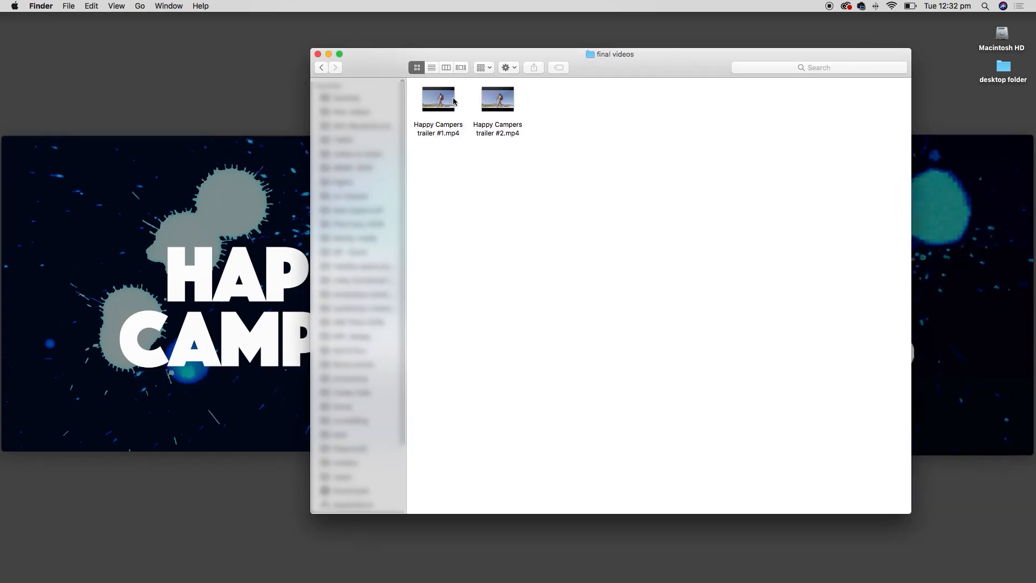
click(451, 100)
key(super+i)
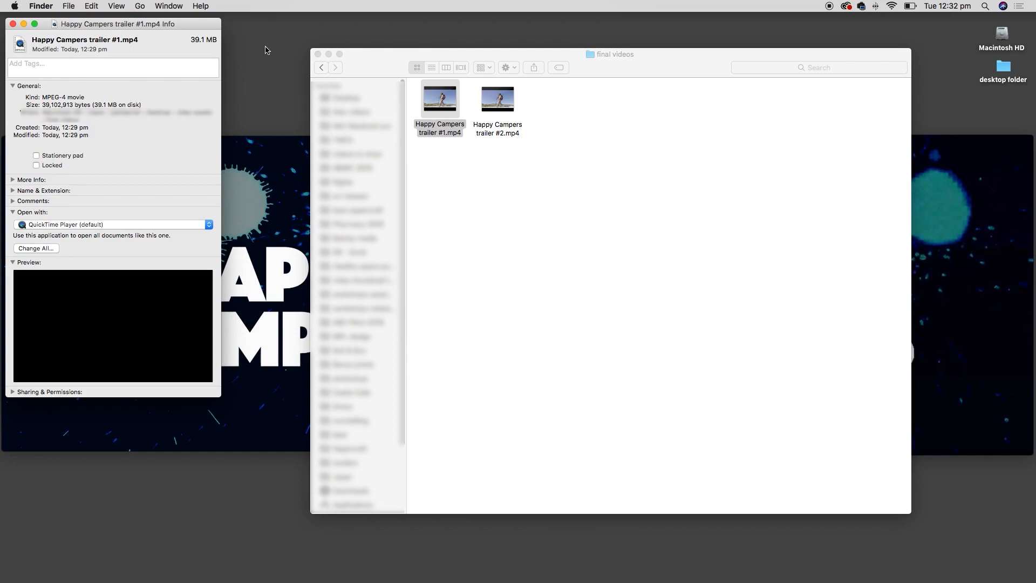
key(super+w)
key(Right)
key(super+i)
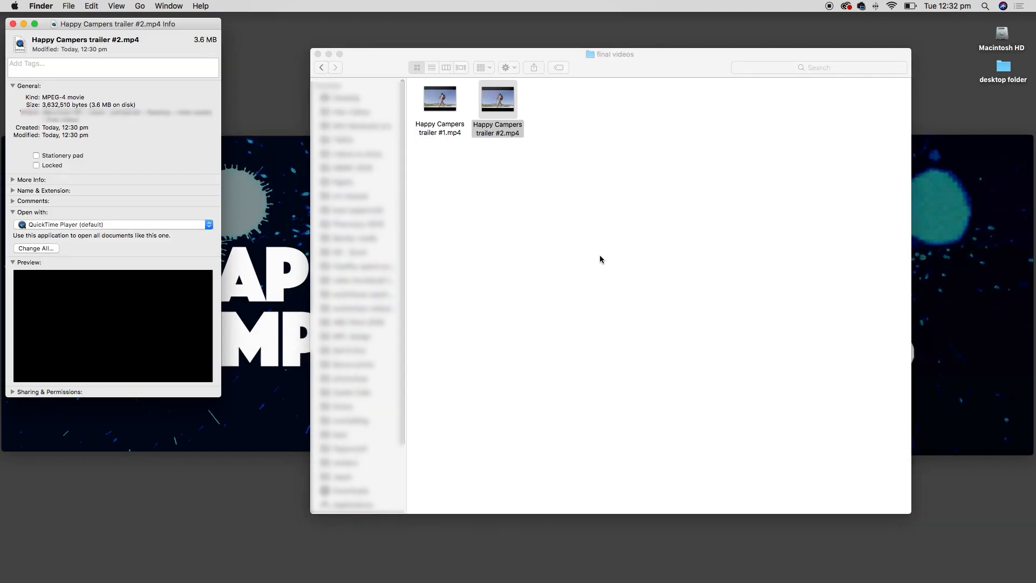
key(super+w)
- Switch between the two playback windows and jump trailer #2 back to the forest scene
click(930, 213)
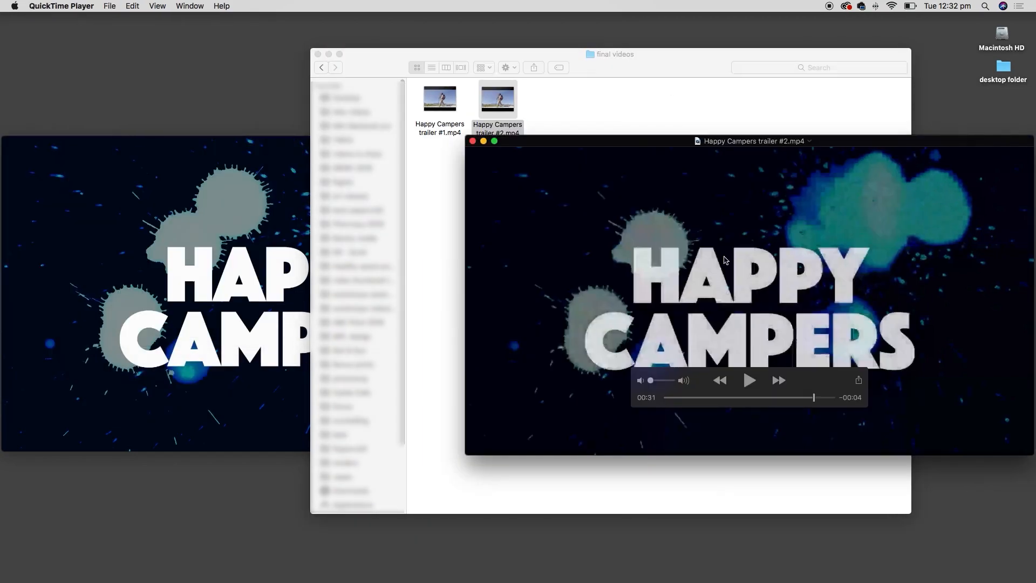
click(281, 302)
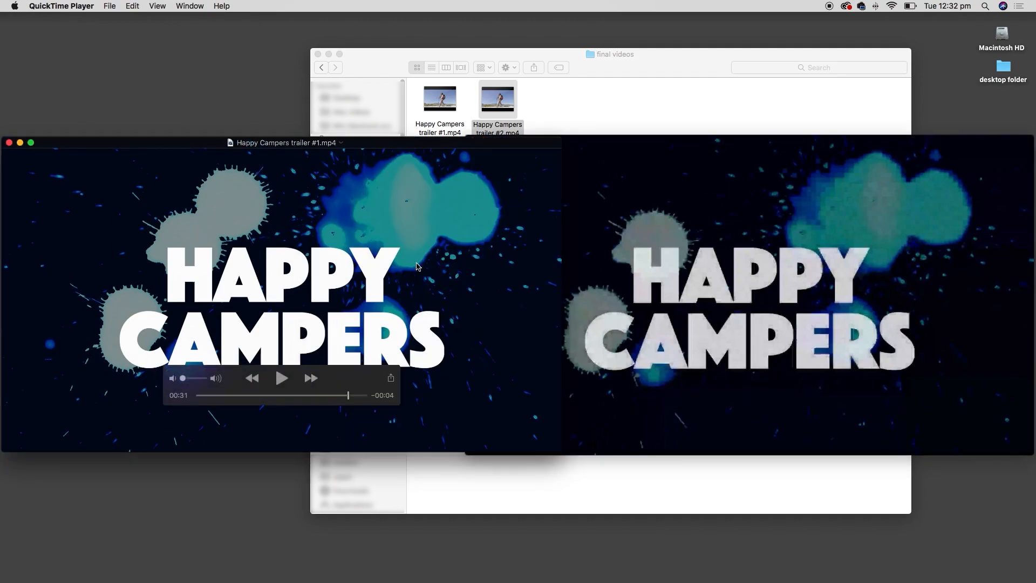
click(757, 311)
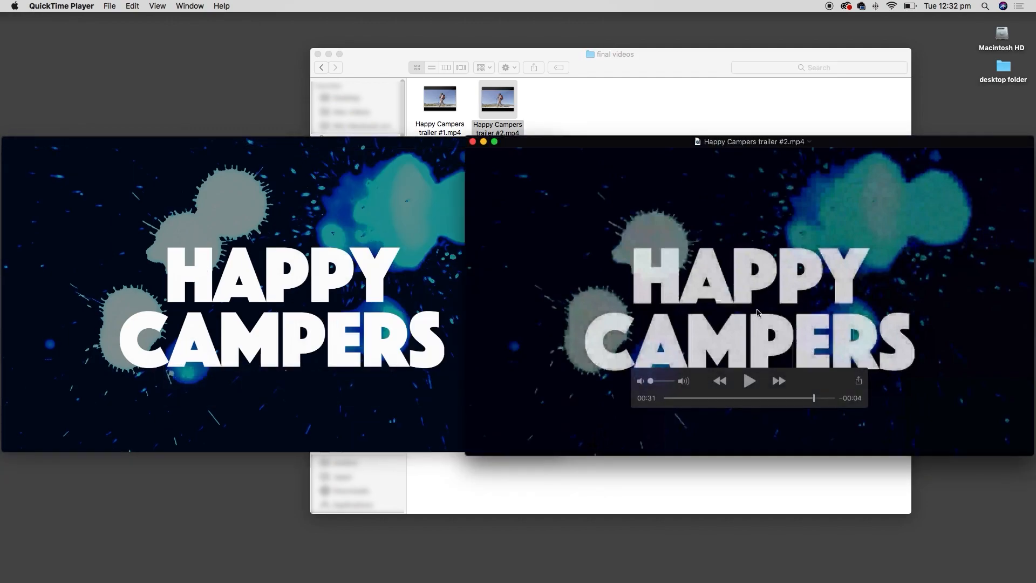
click(694, 399)
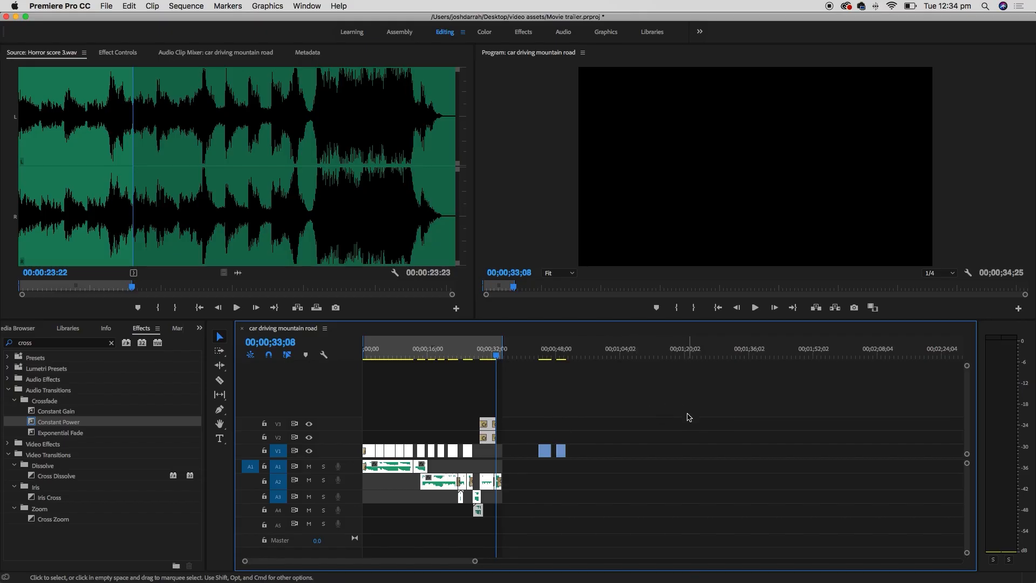
- Scrub the timeline to the blue car shot, zooming in and back out
click(372, 350)
key(equal)
key(equal)
key(equal)
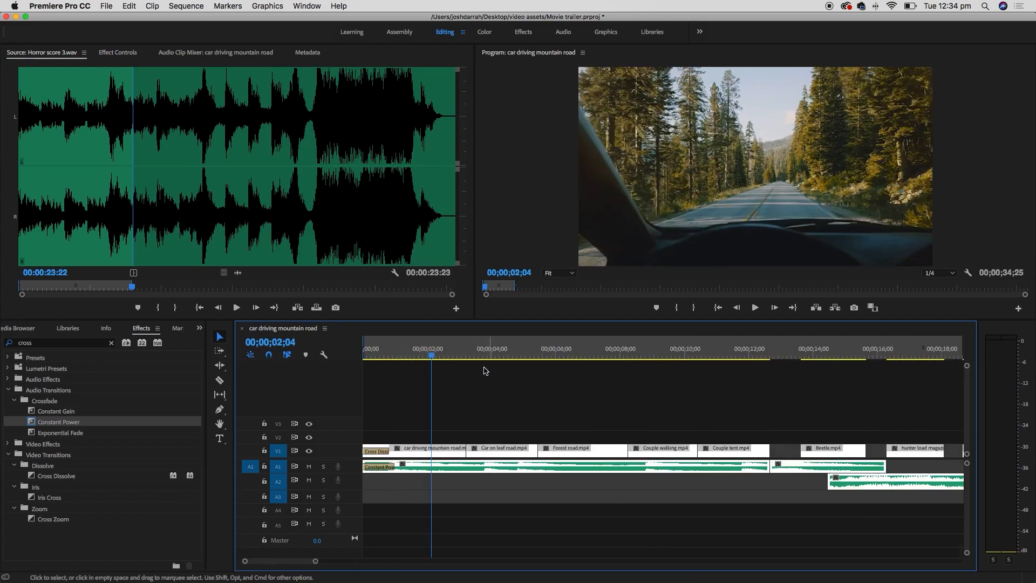
drag(455, 351, 467, 351)
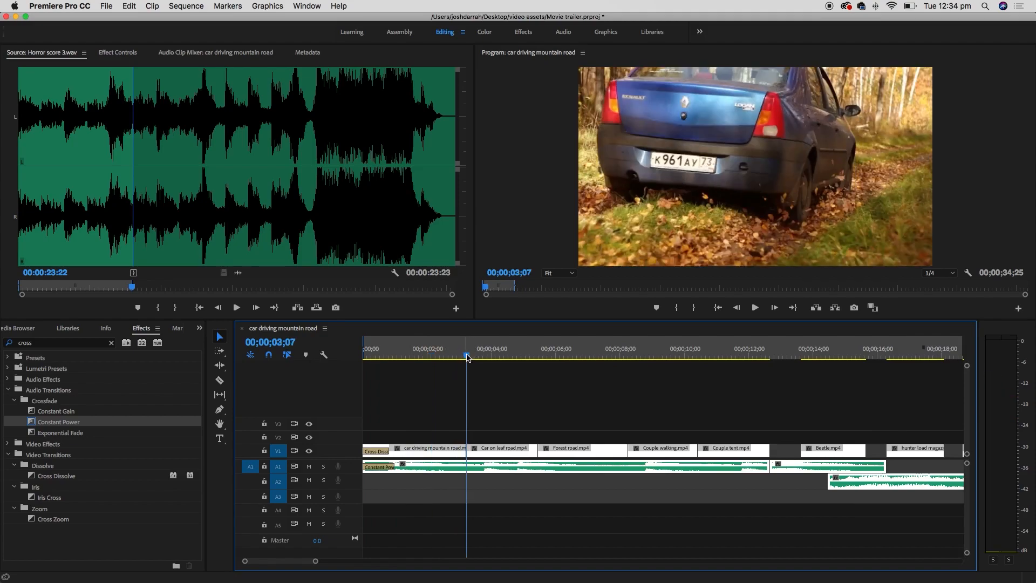
key(minus)
key(minus)
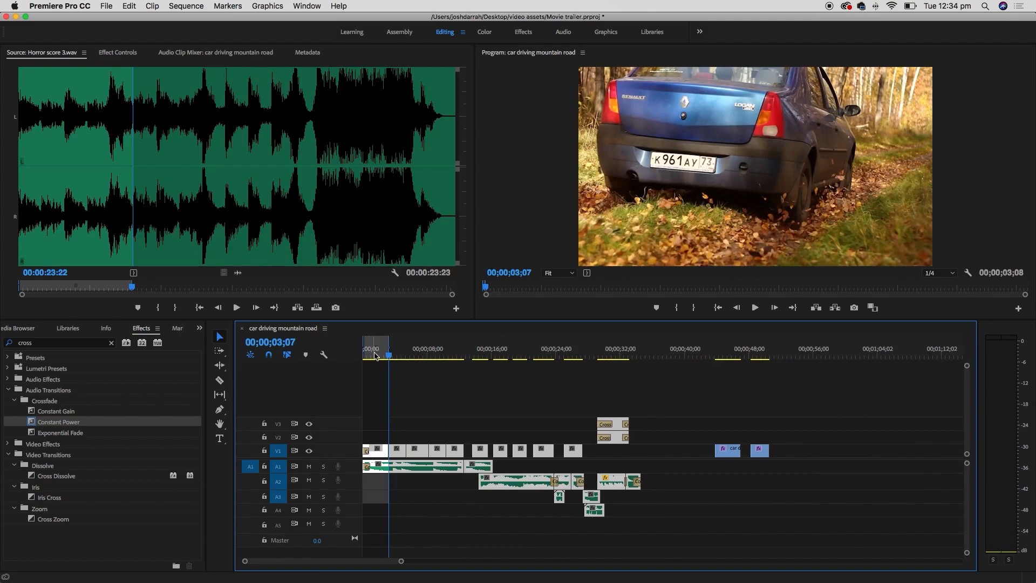
- Export the sequence via File > Export > Media as H.264 at 10 Mbps
click(107, 5)
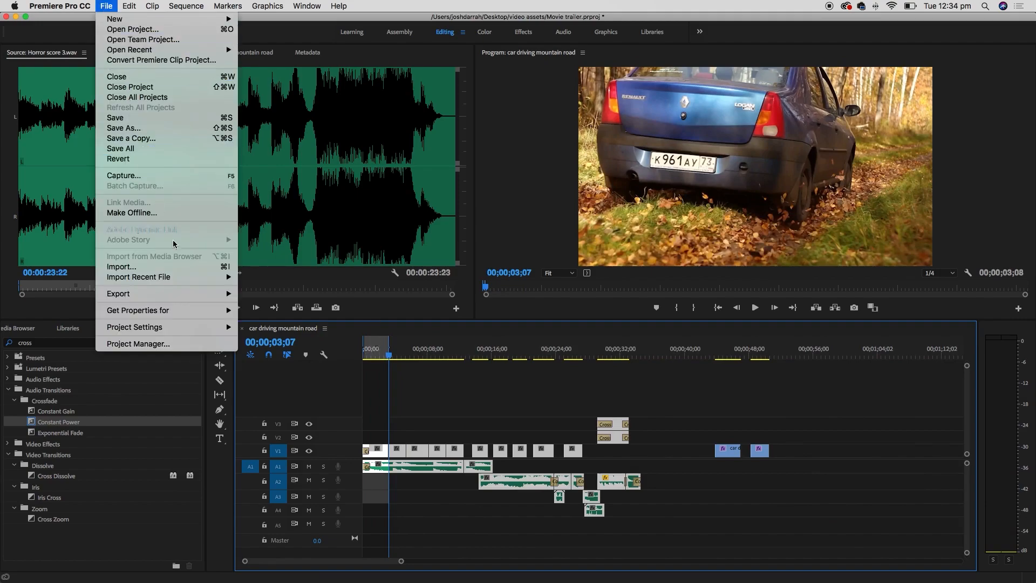
mouse_move(197, 294)
click(313, 294)
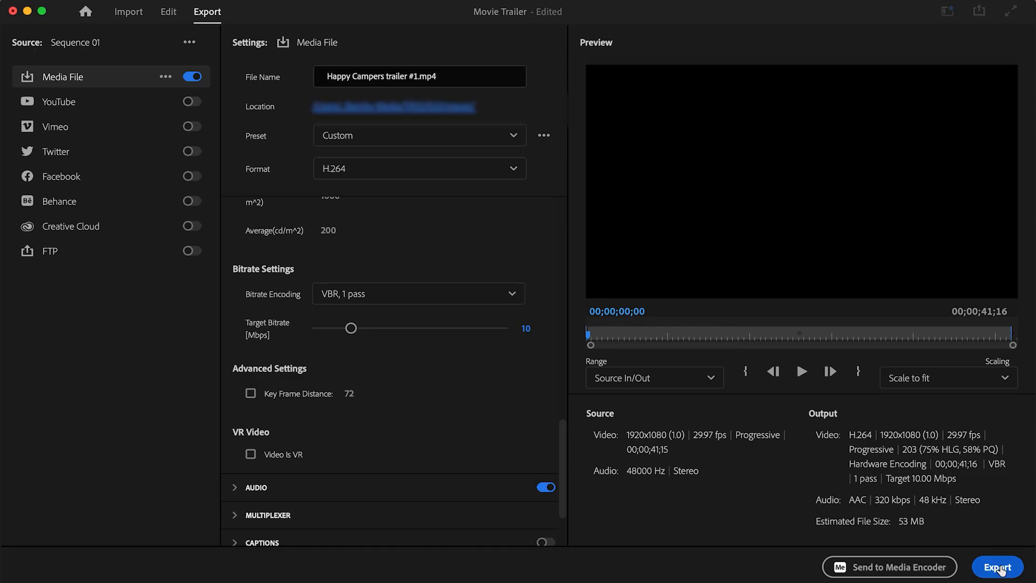
click(999, 567)
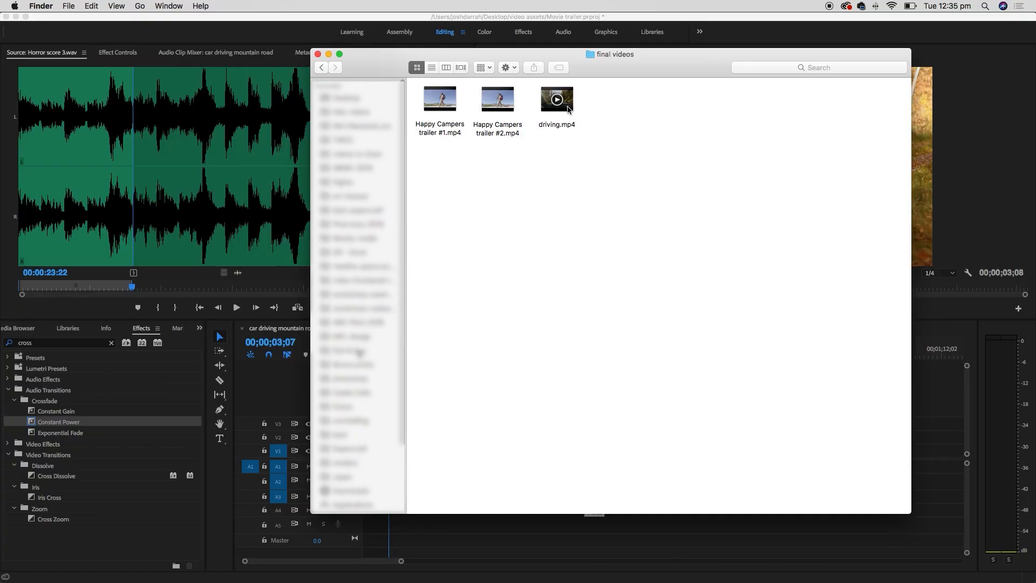
- Play driving.mp4 from Finder, then select the Movie trailer project file
click(557, 102)
double_click(556, 103)
key(space)
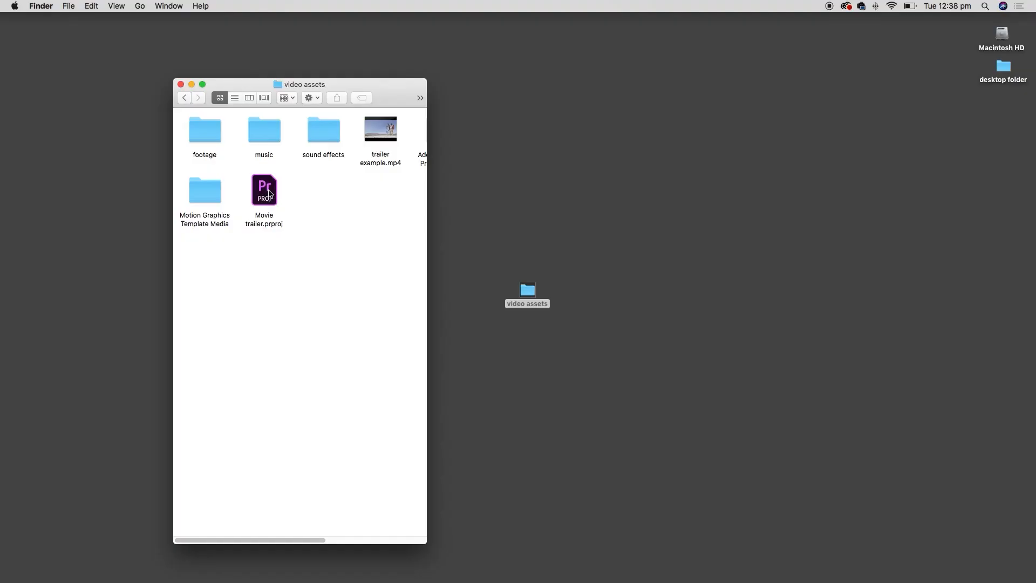
click(276, 202)
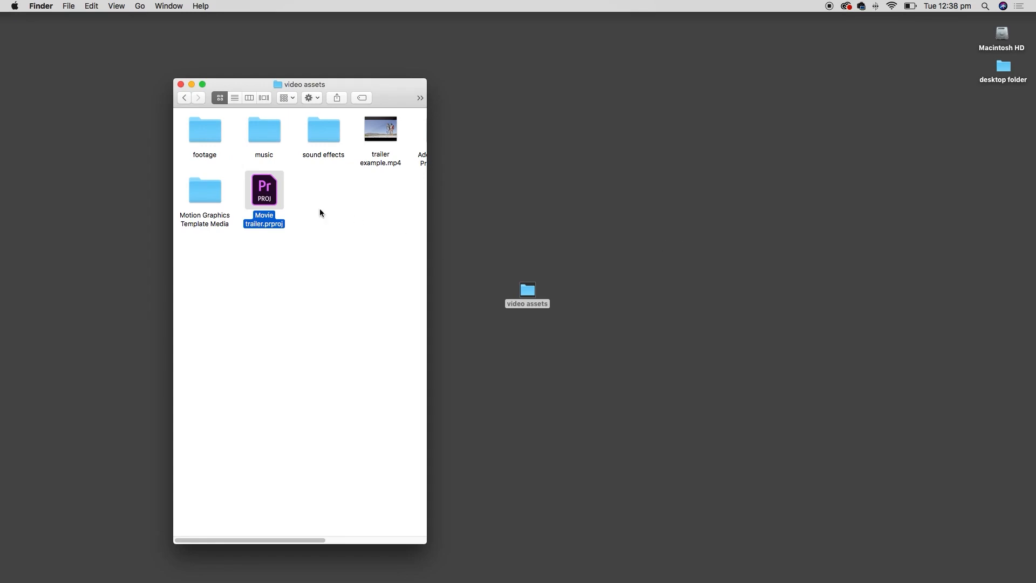
- Move the footage folder out of video assets onto the desktop and select Movie trailer.prproj
click(317, 141)
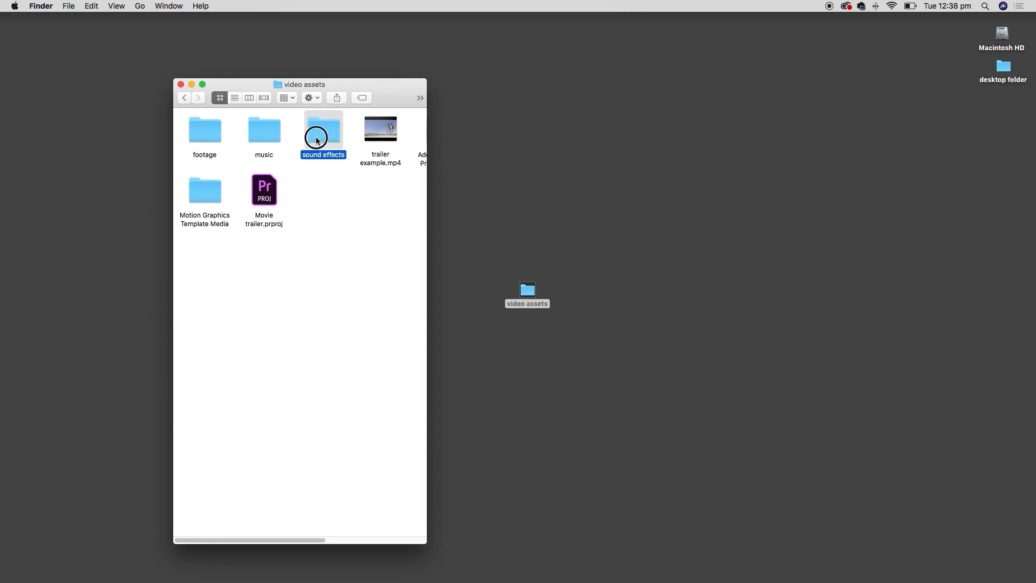
click(271, 139)
click(208, 132)
click(304, 223)
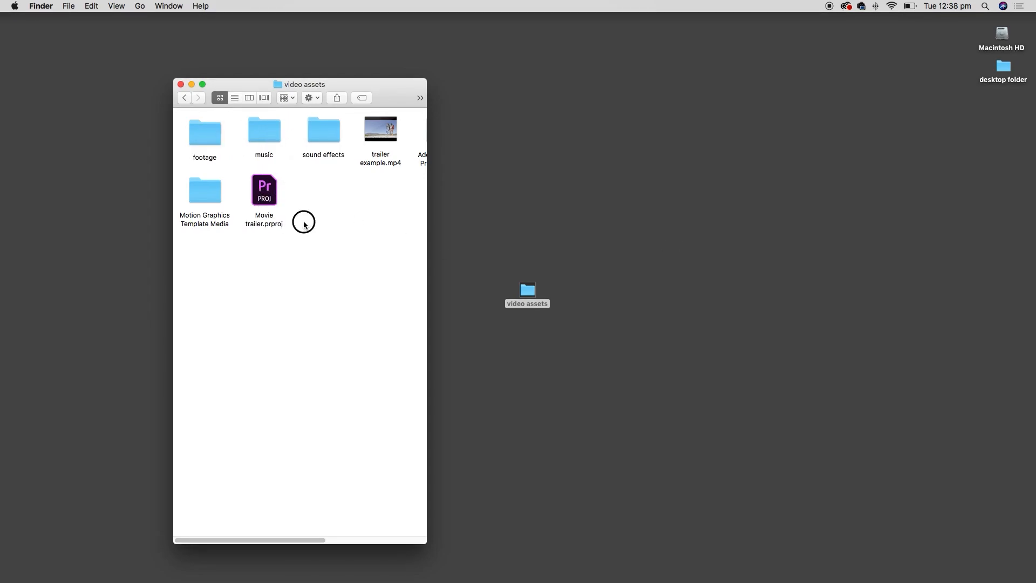
drag(331, 255, 202, 102)
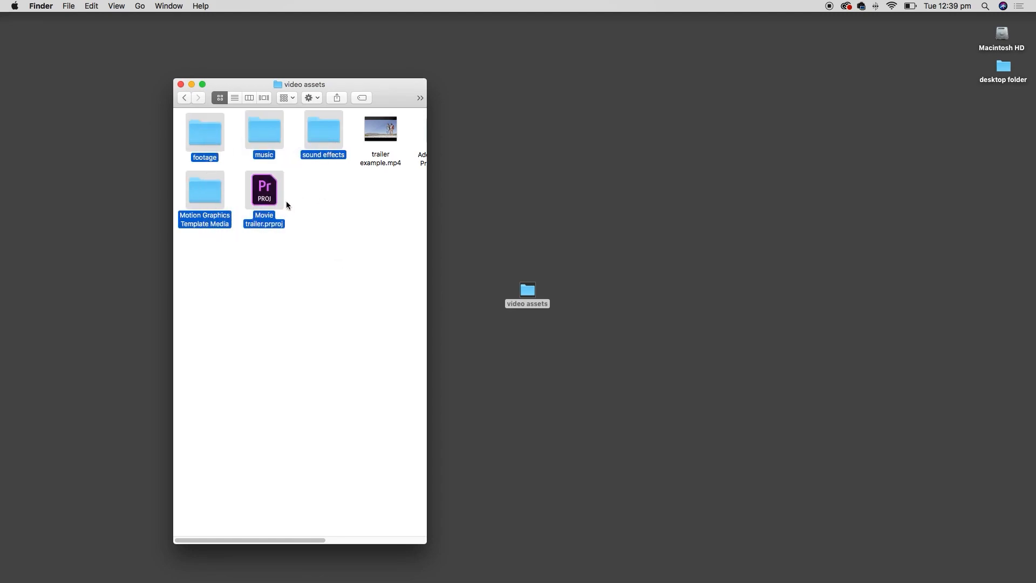
click(534, 288)
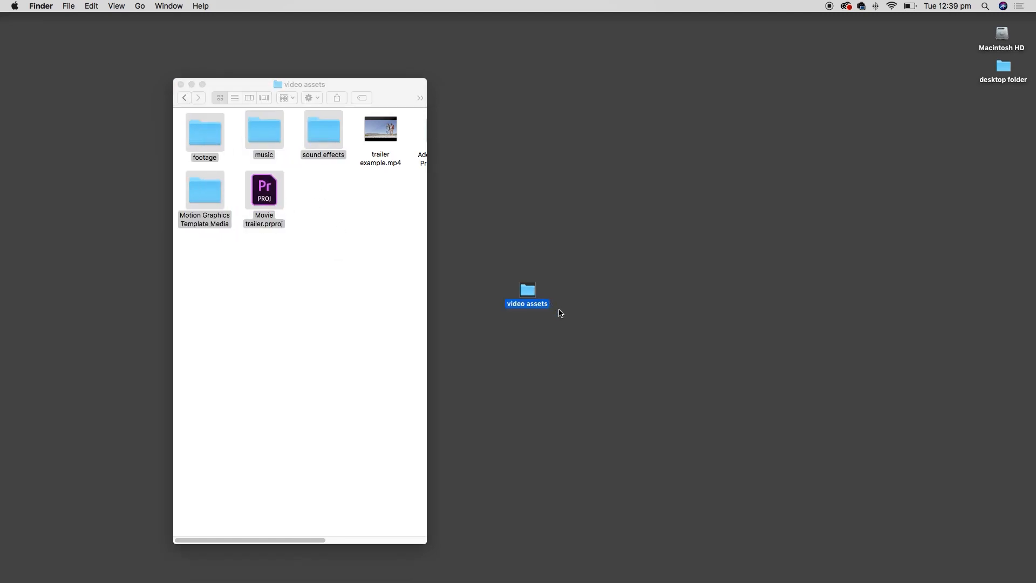
click(412, 283)
drag(205, 135, 896, 218)
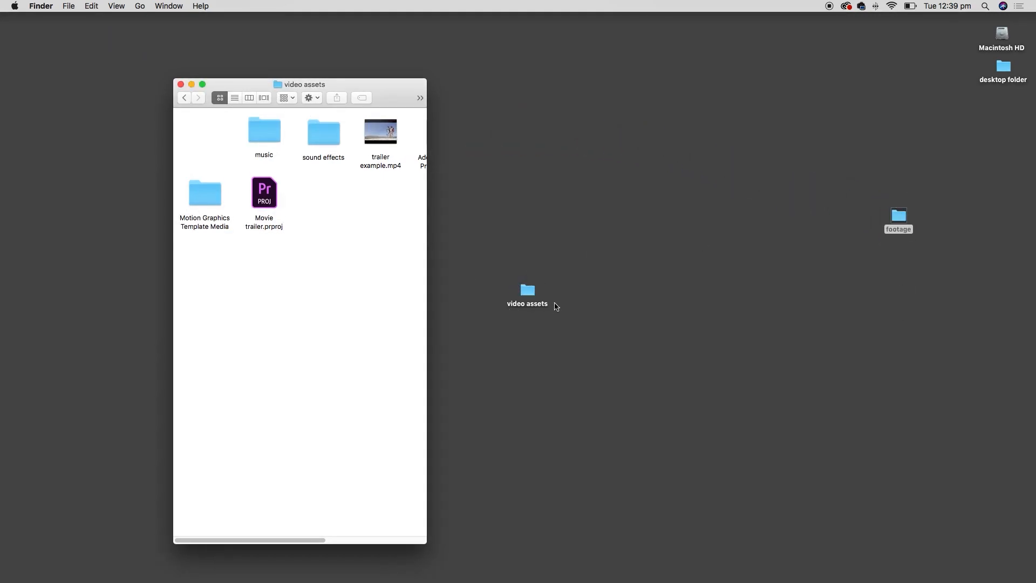
click(272, 198)
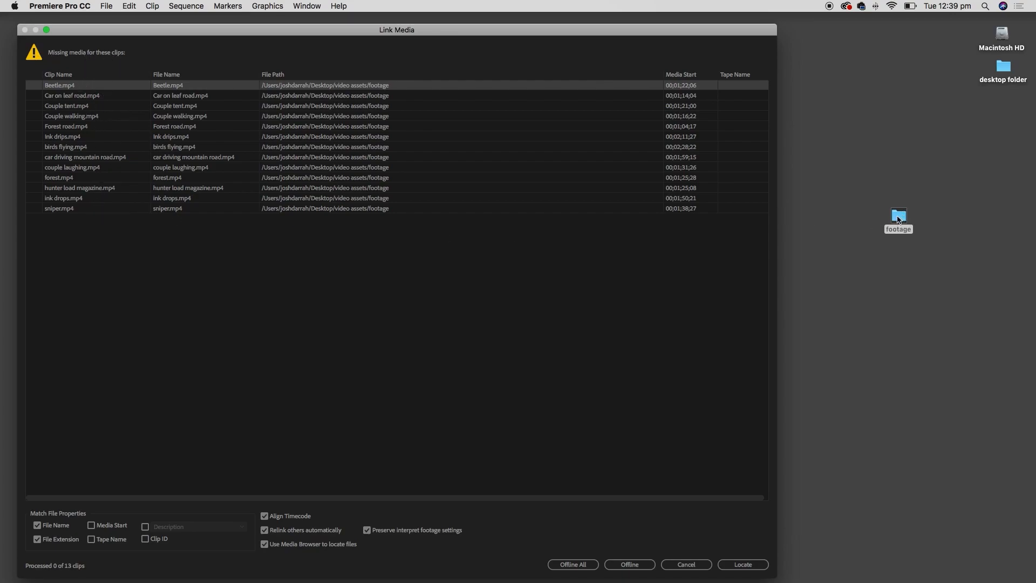
- Skip relinking, view the 13 offline clips, quit Premiere, and return footage to video assets
click(686, 565)
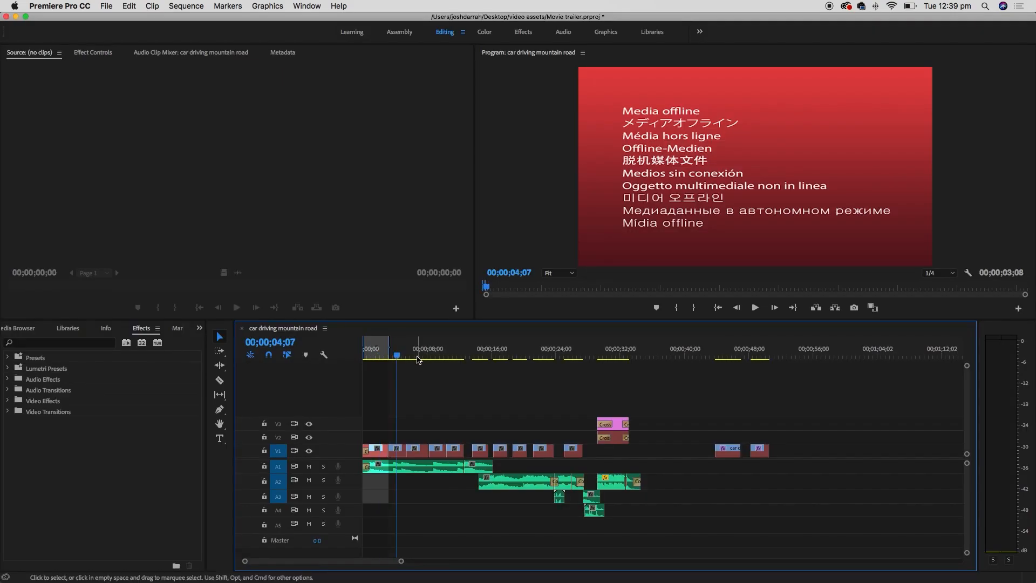
click(416, 357)
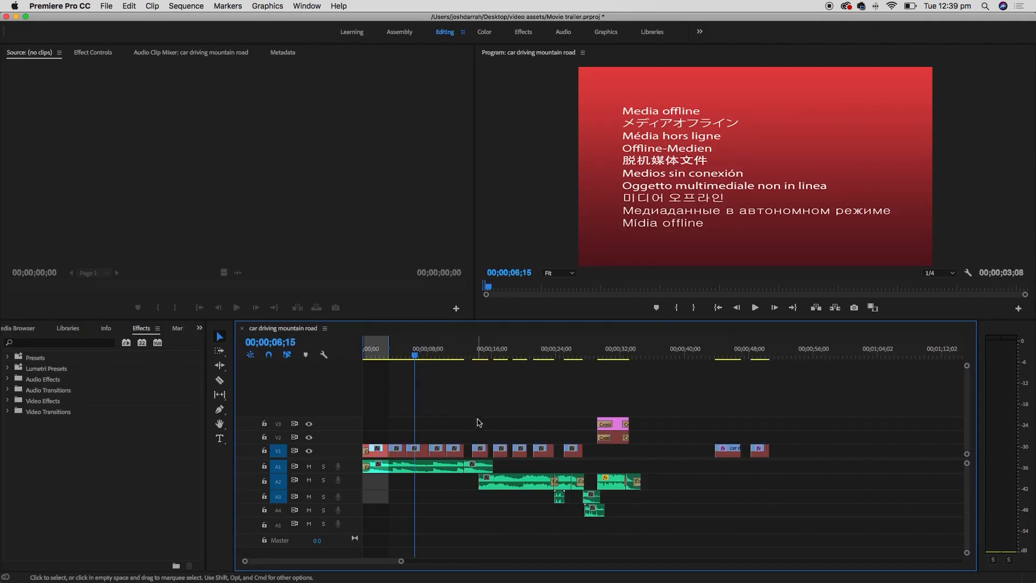
key(super+q)
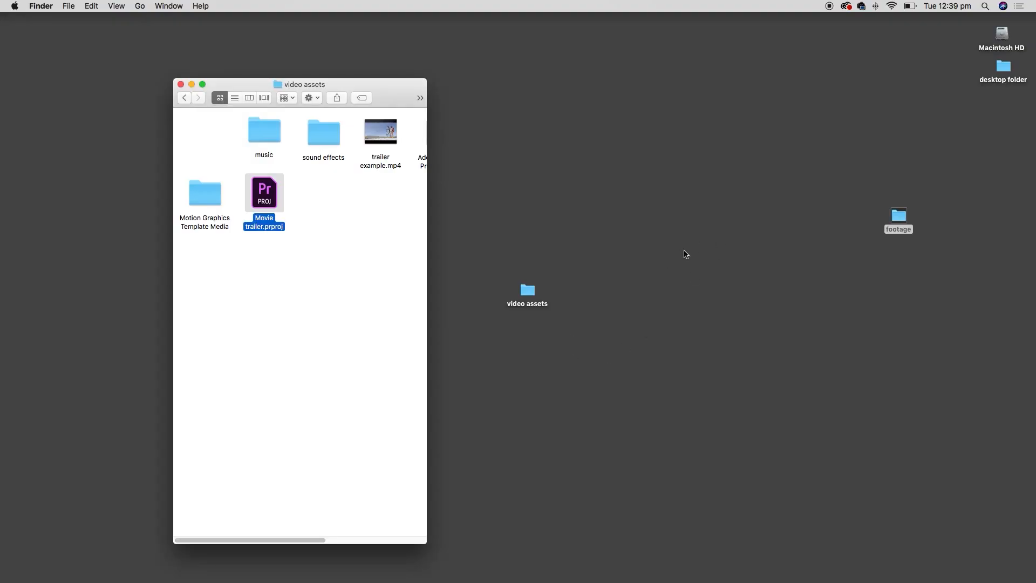
drag(906, 217, 227, 152)
click(309, 257)
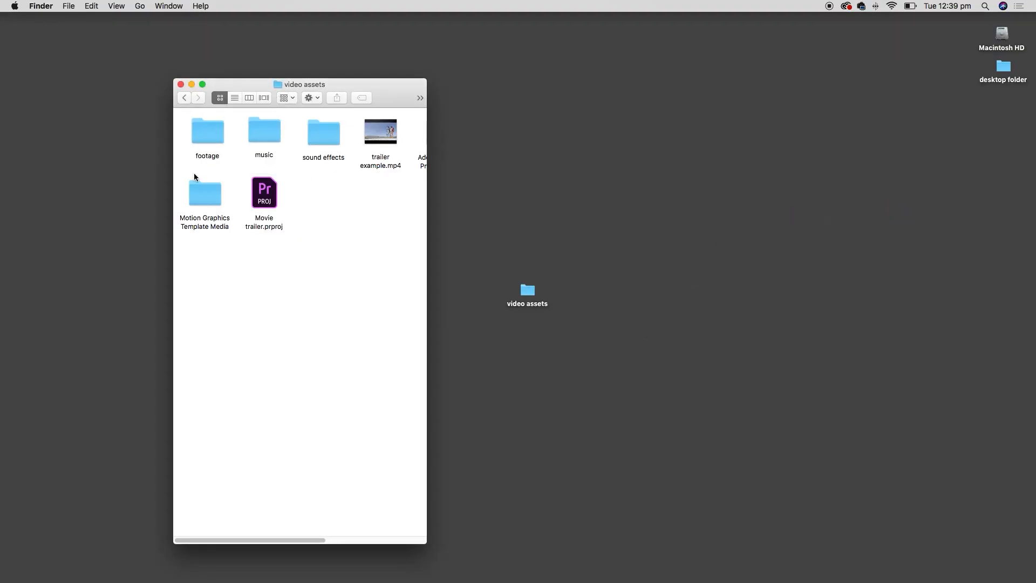